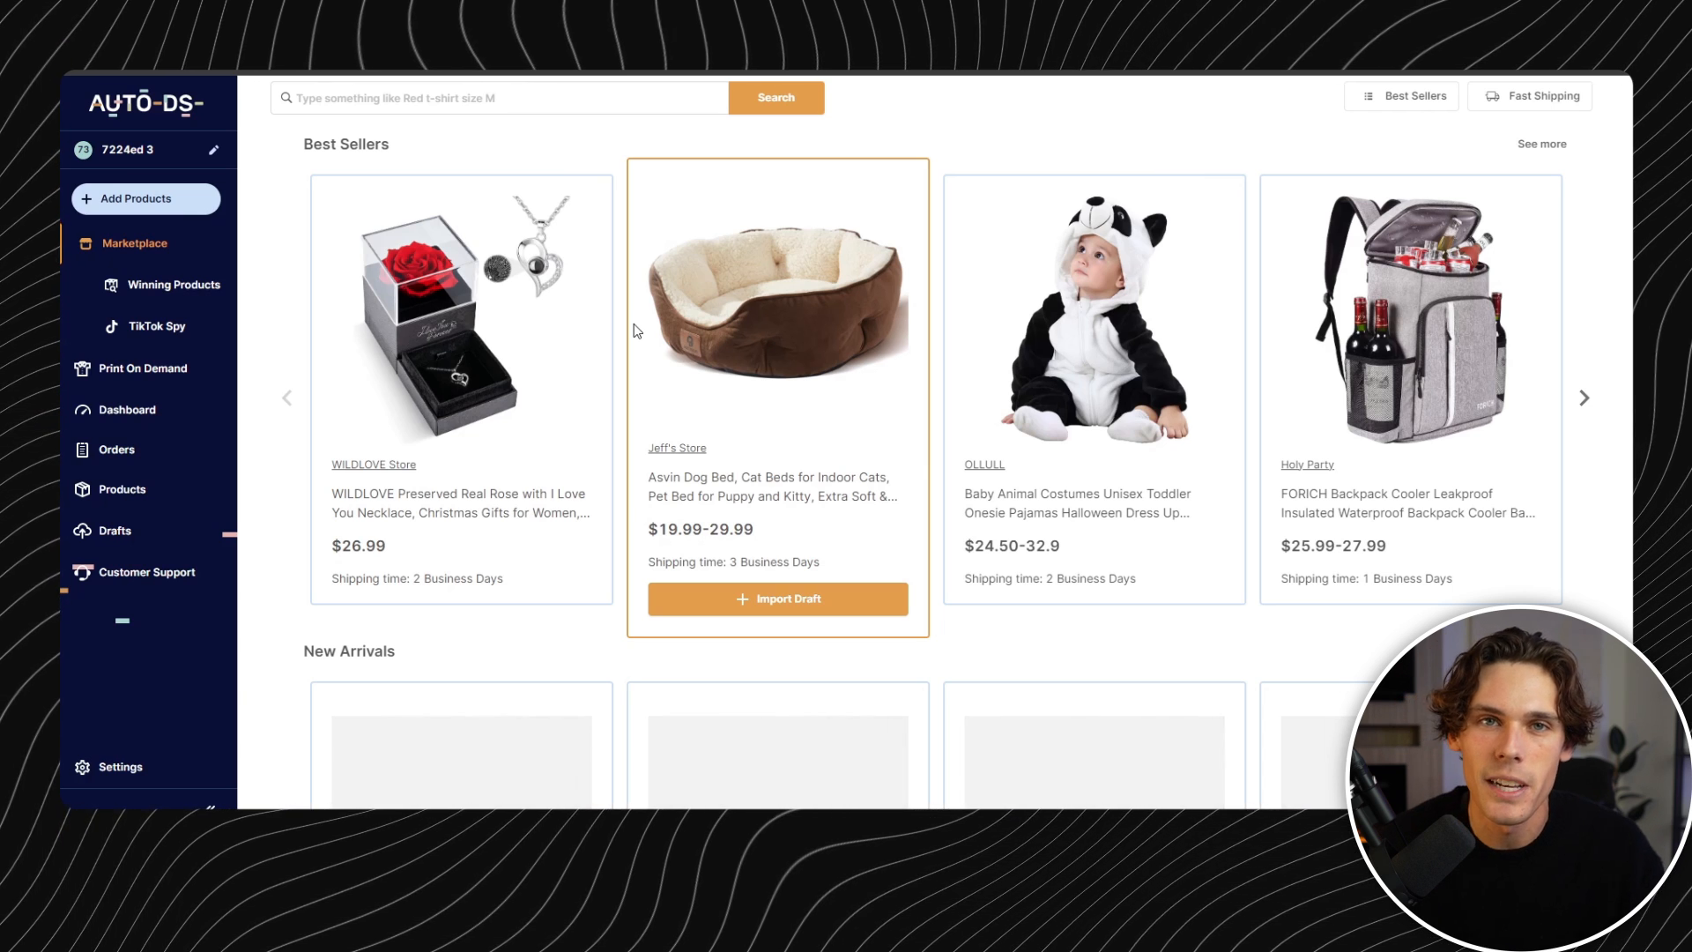
- Browse the marketplace search results for beauty tools
mouse_move(588, 370)
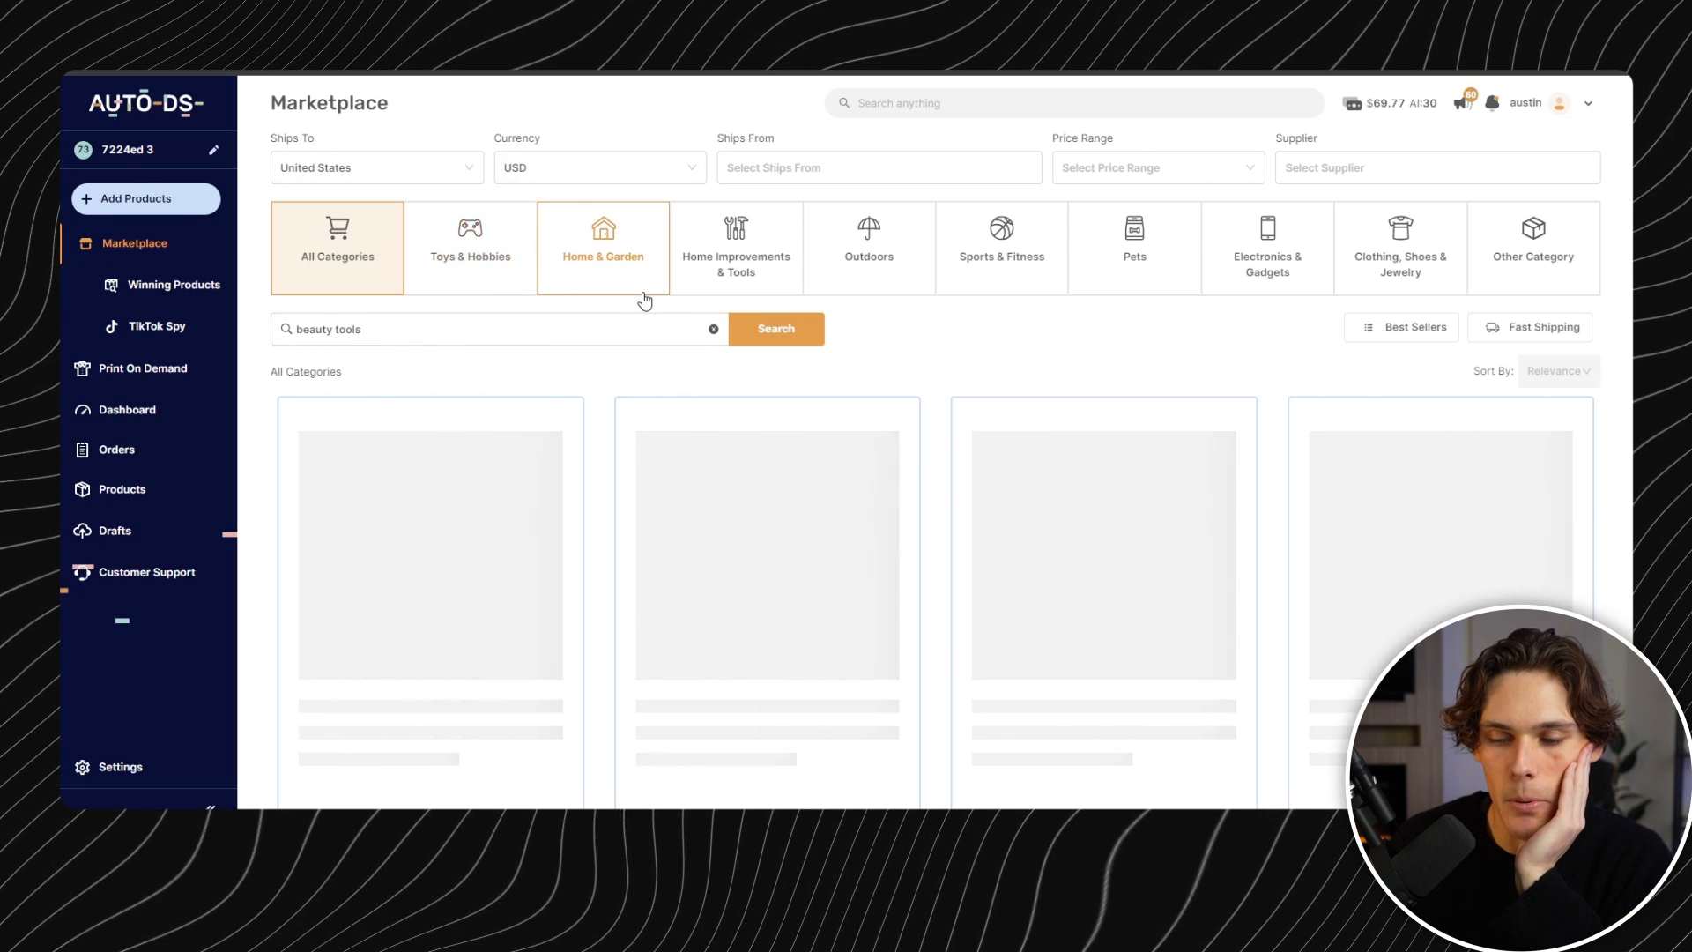
scroll(636, 299, "down", 1)
scroll(635, 302, "down", 1)
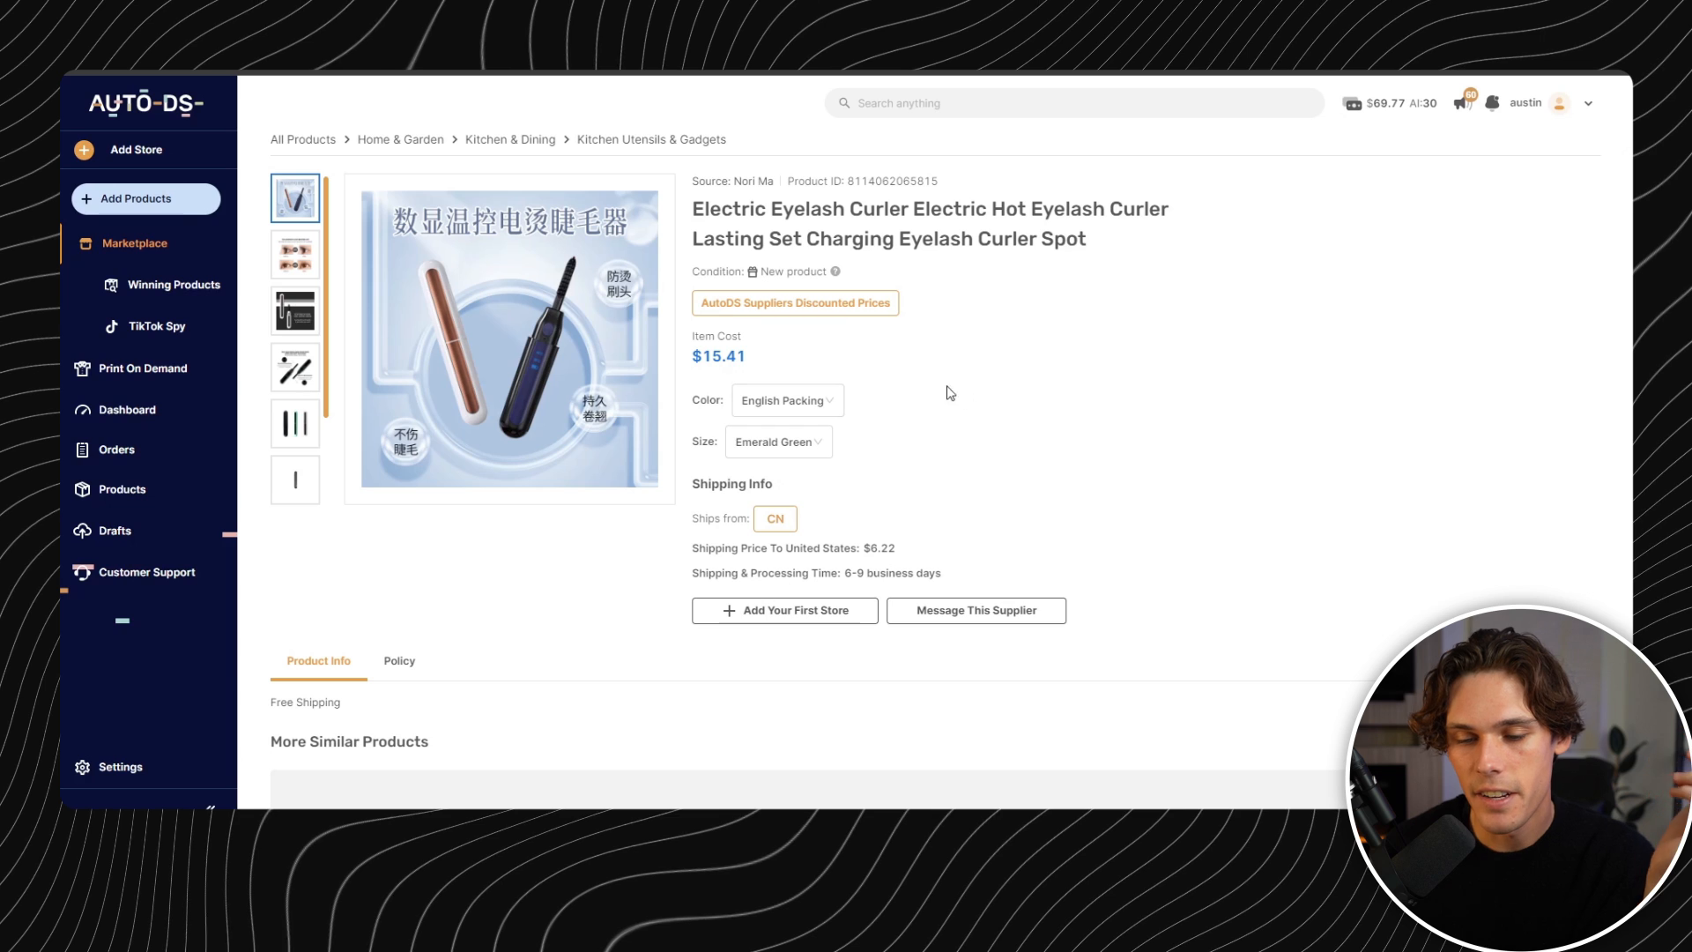
- Examine the electric eyelash curler's item cost and its available size options
left_click_drag(753, 358, 691, 357)
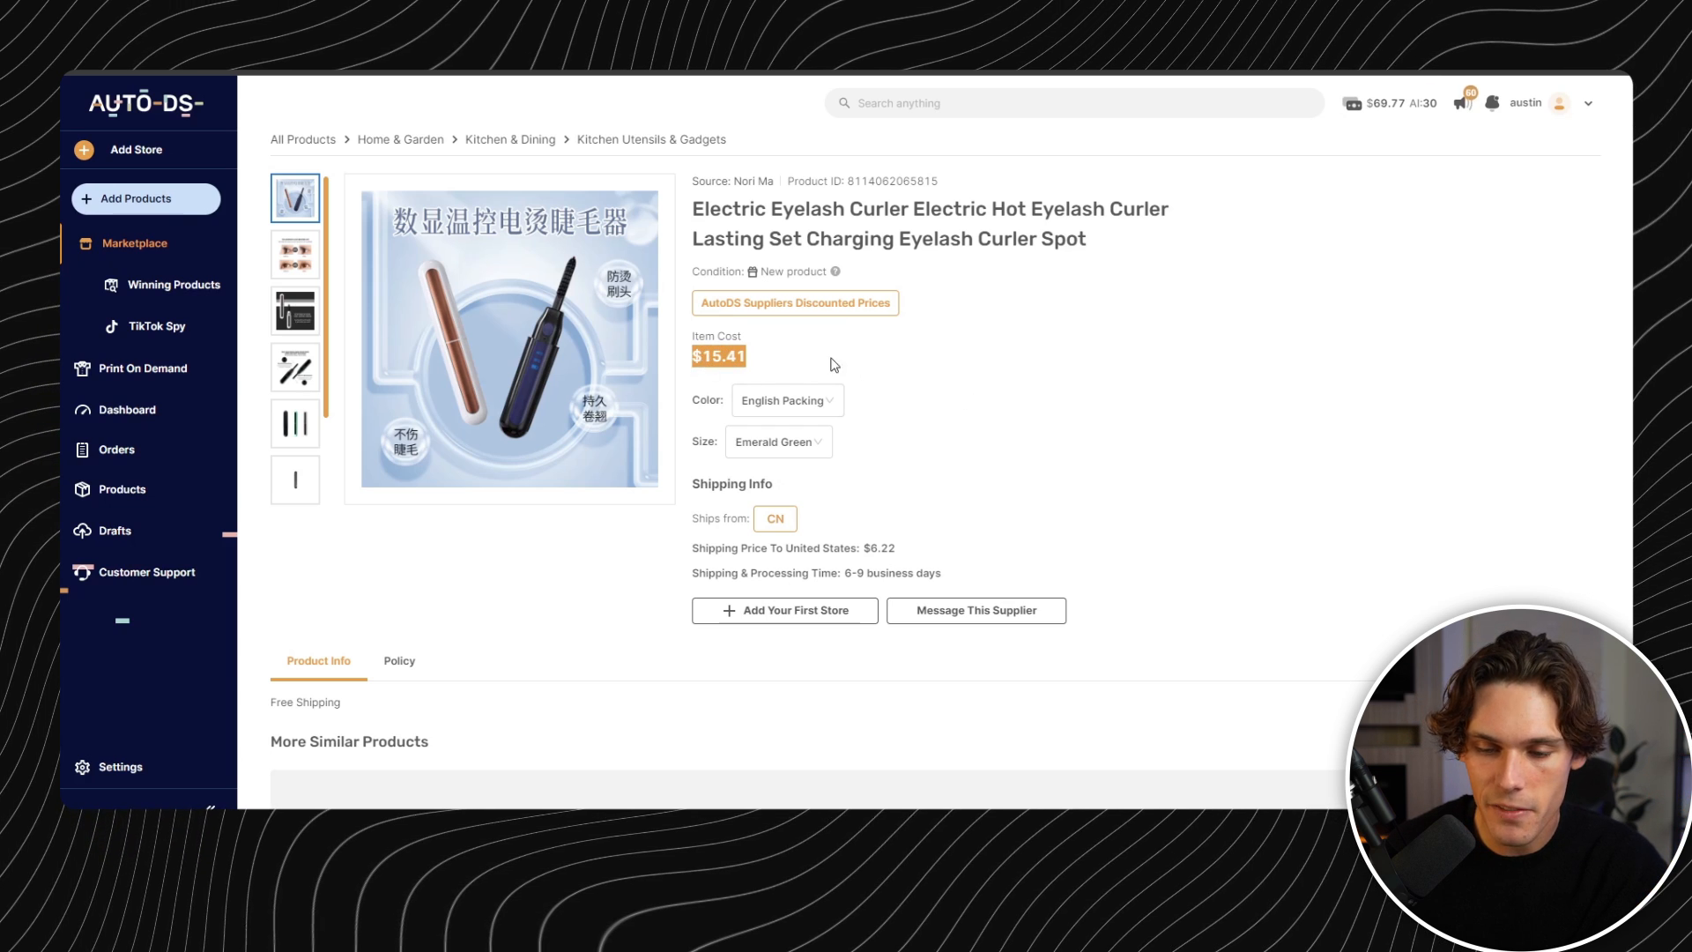
left_click(886, 365)
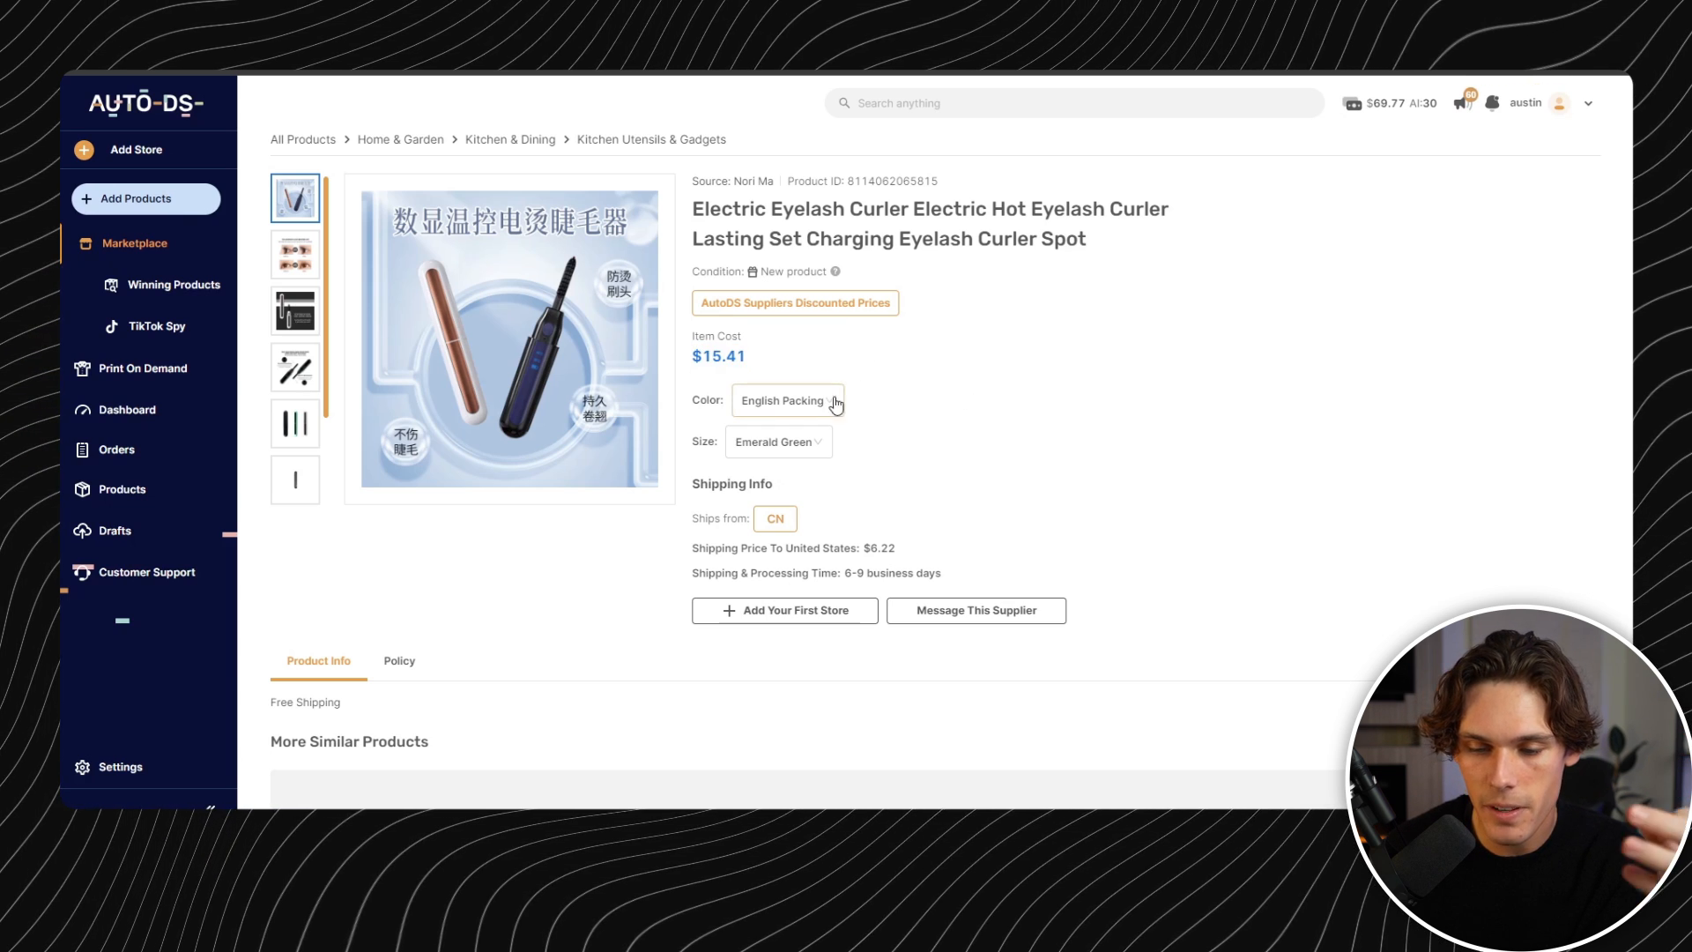
left_click(821, 458)
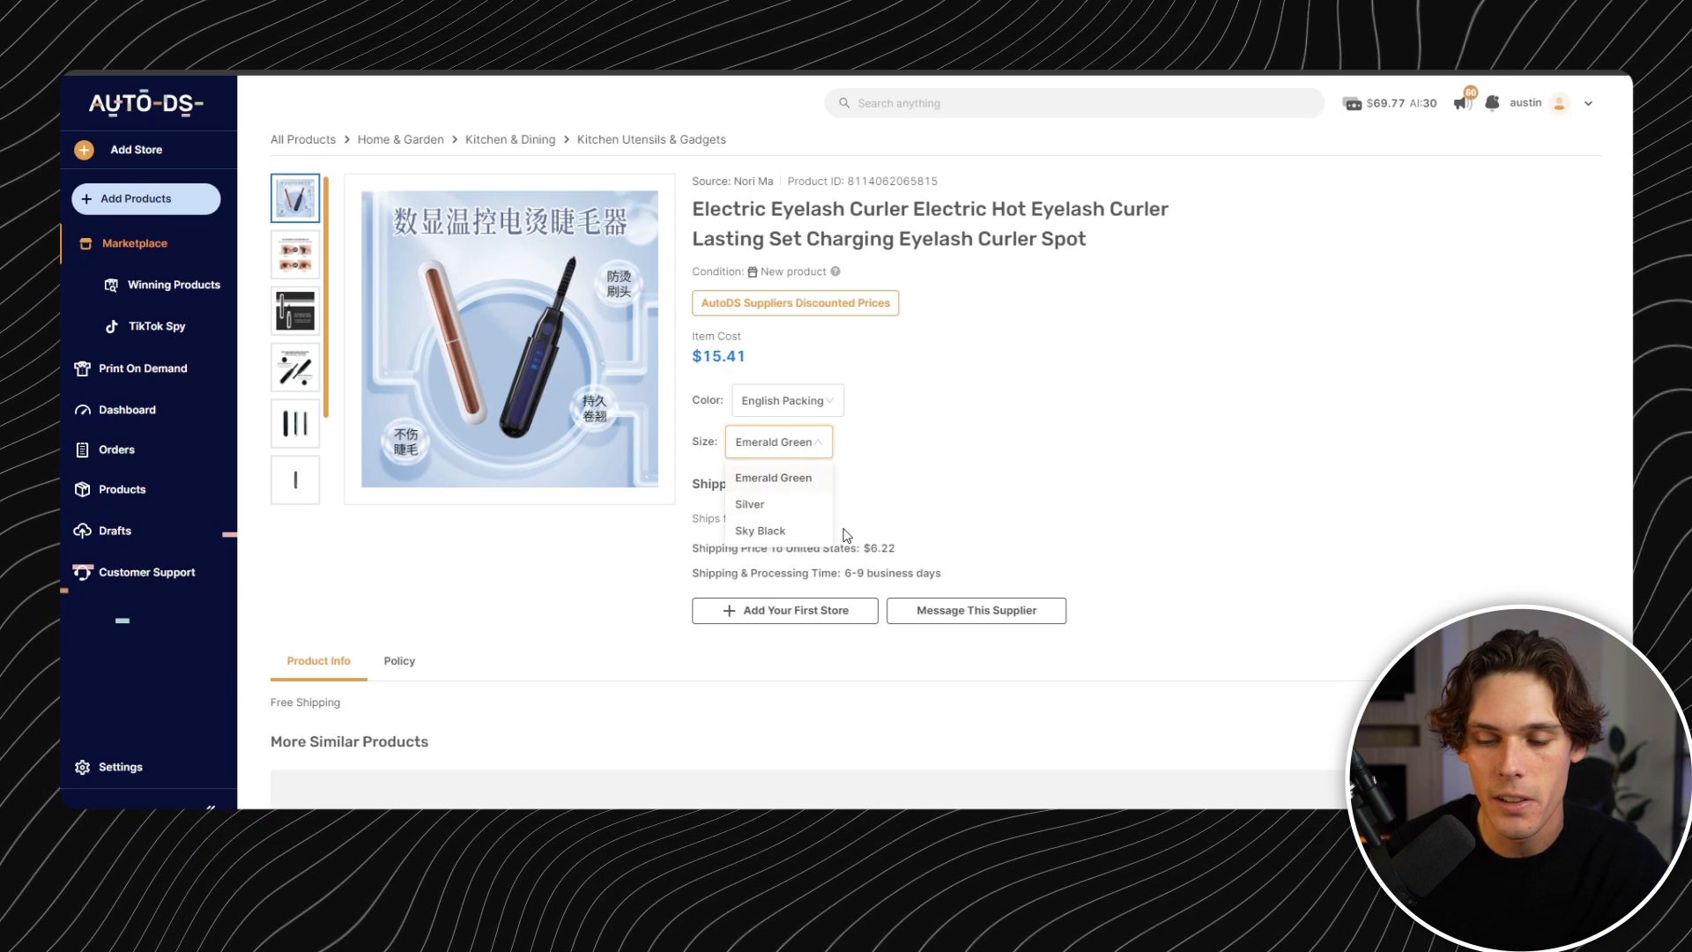
left_click(925, 491)
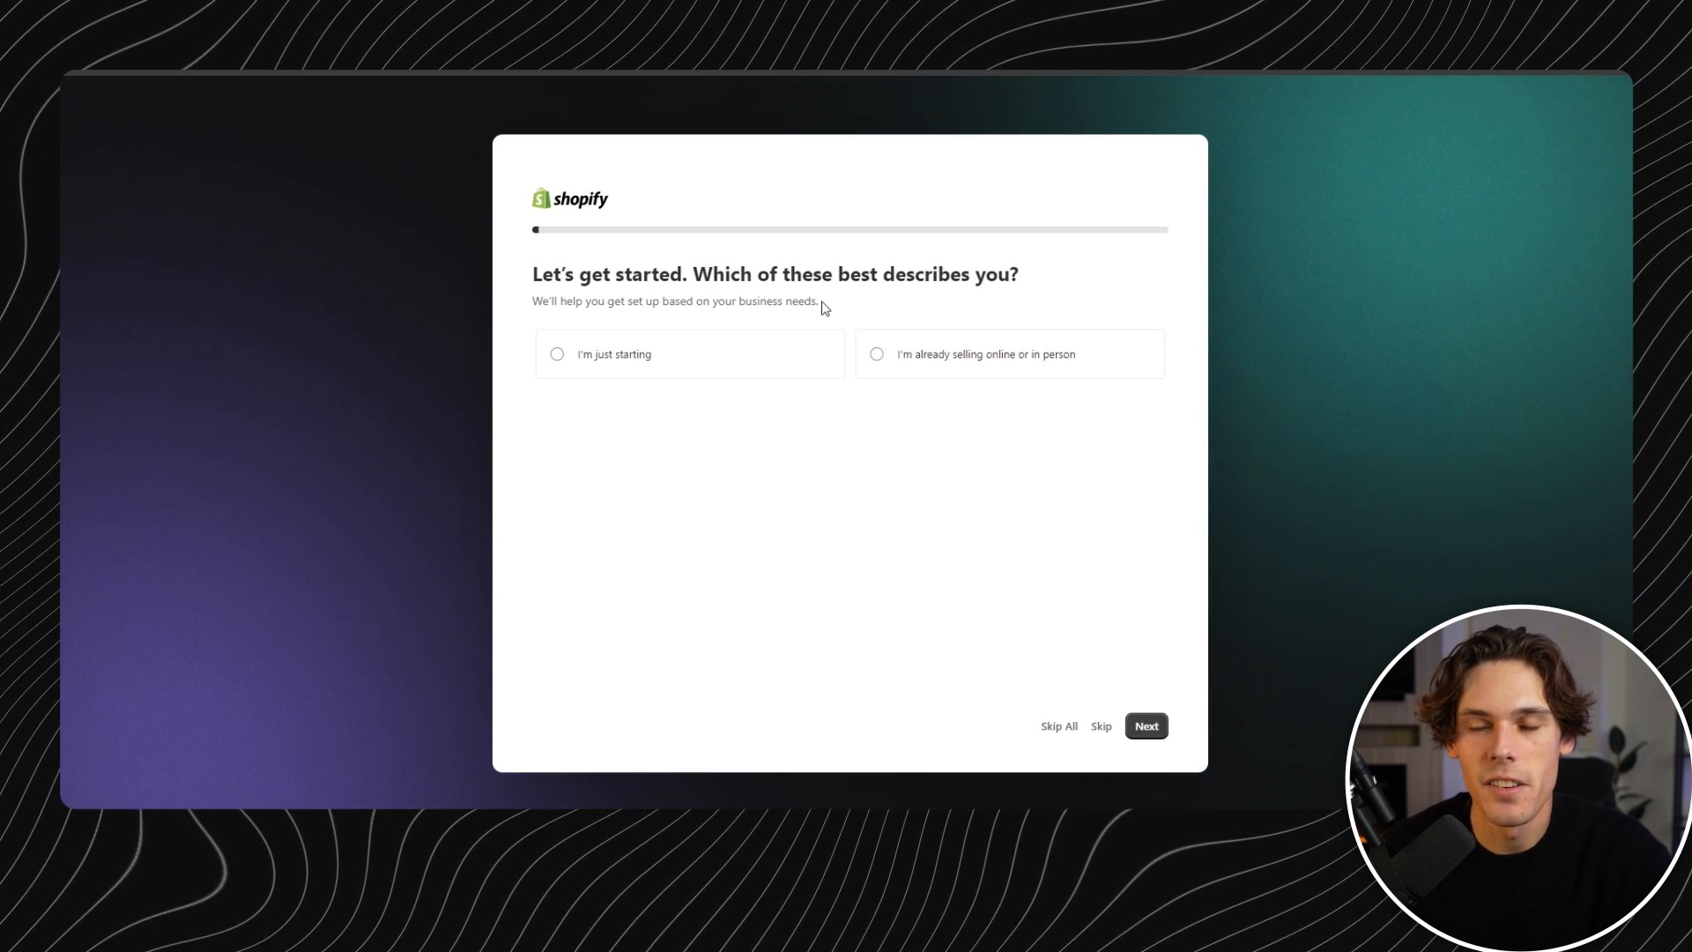
- In Shopify's store setup, skip all onboarding questions and confirm United States as the business location
left_click(1059, 728)
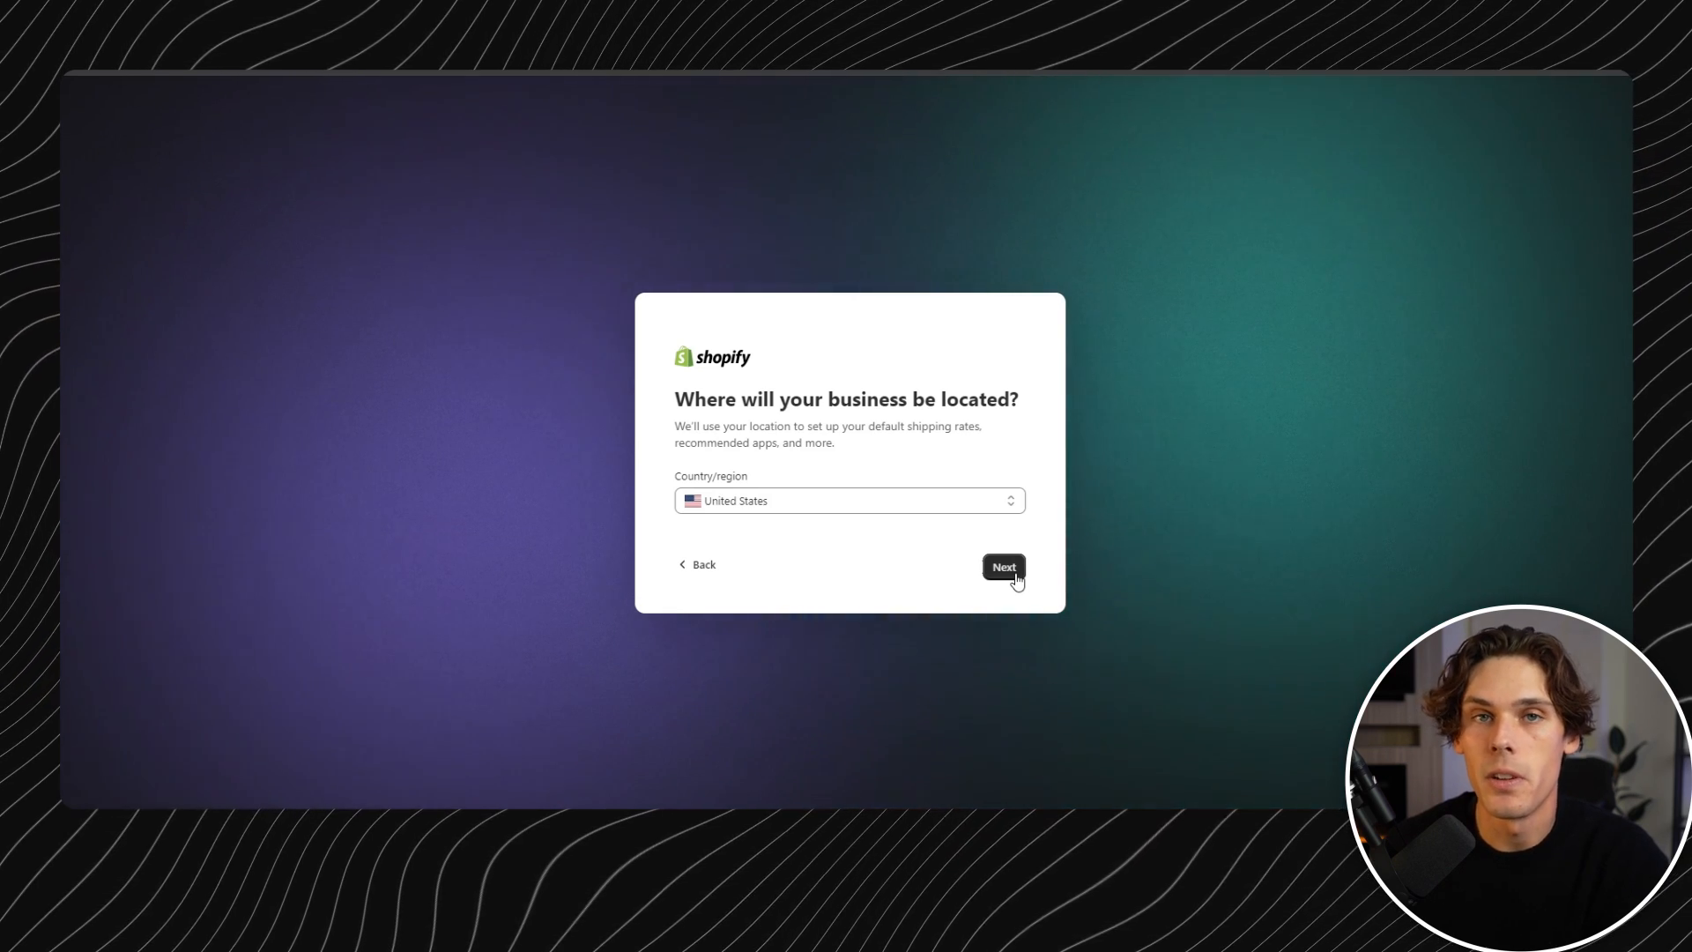
left_click(1014, 574)
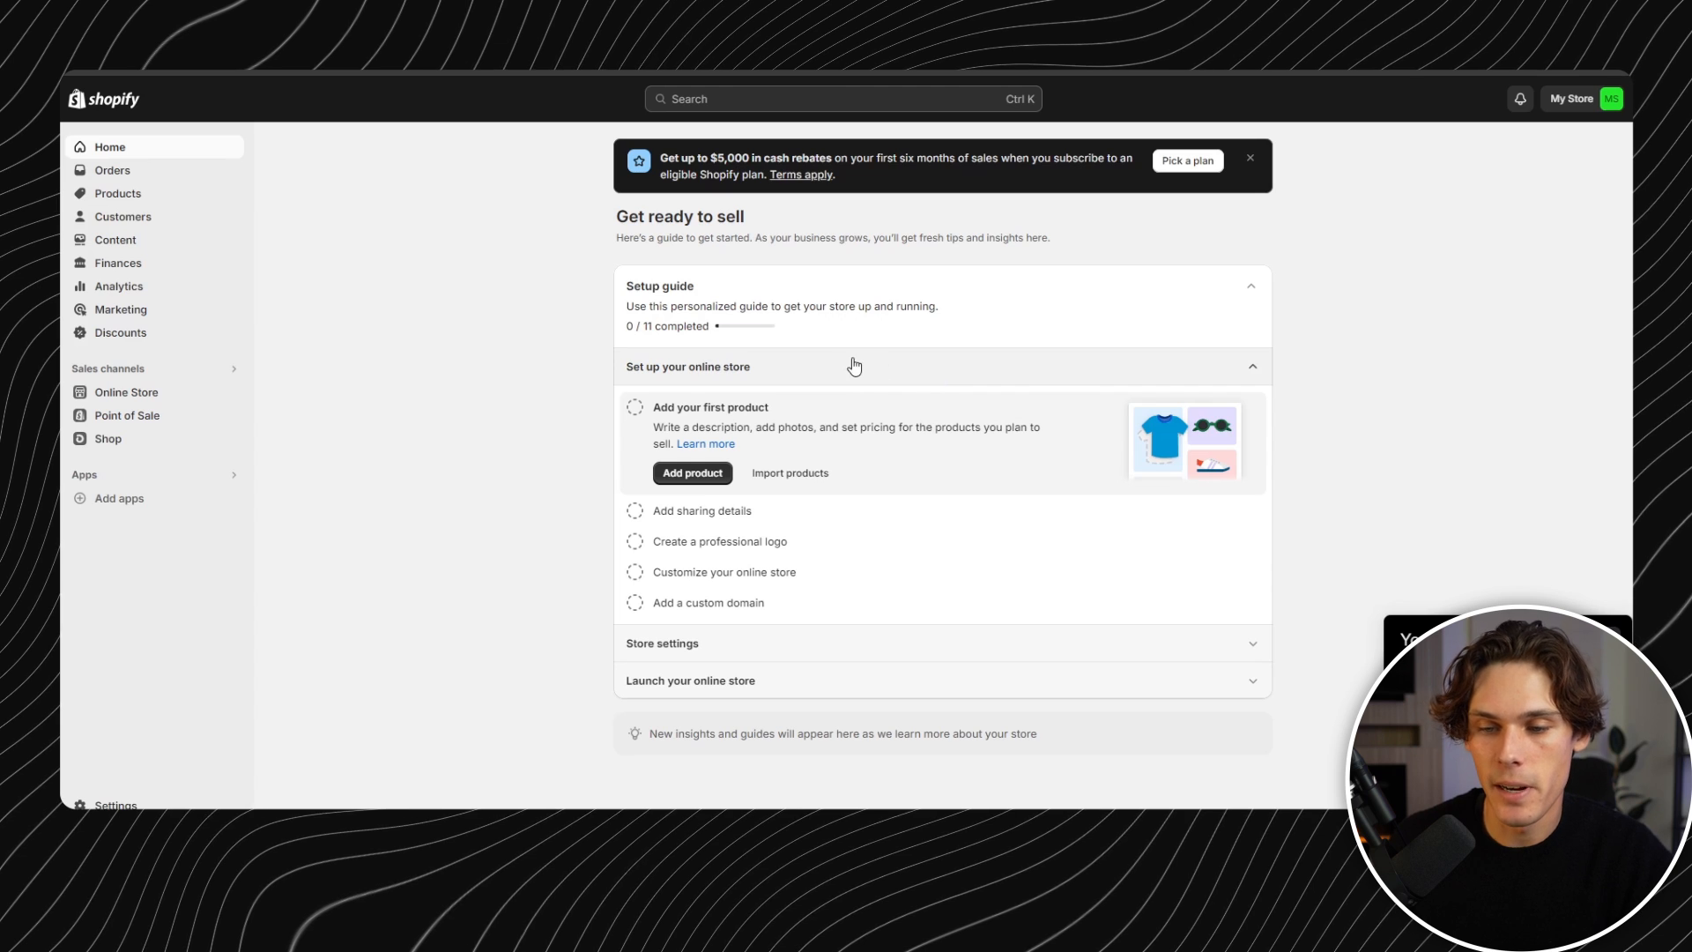
- Open the store settings and review the store details, including profile, currency, time zone, units and order ID format
left_click(144, 799)
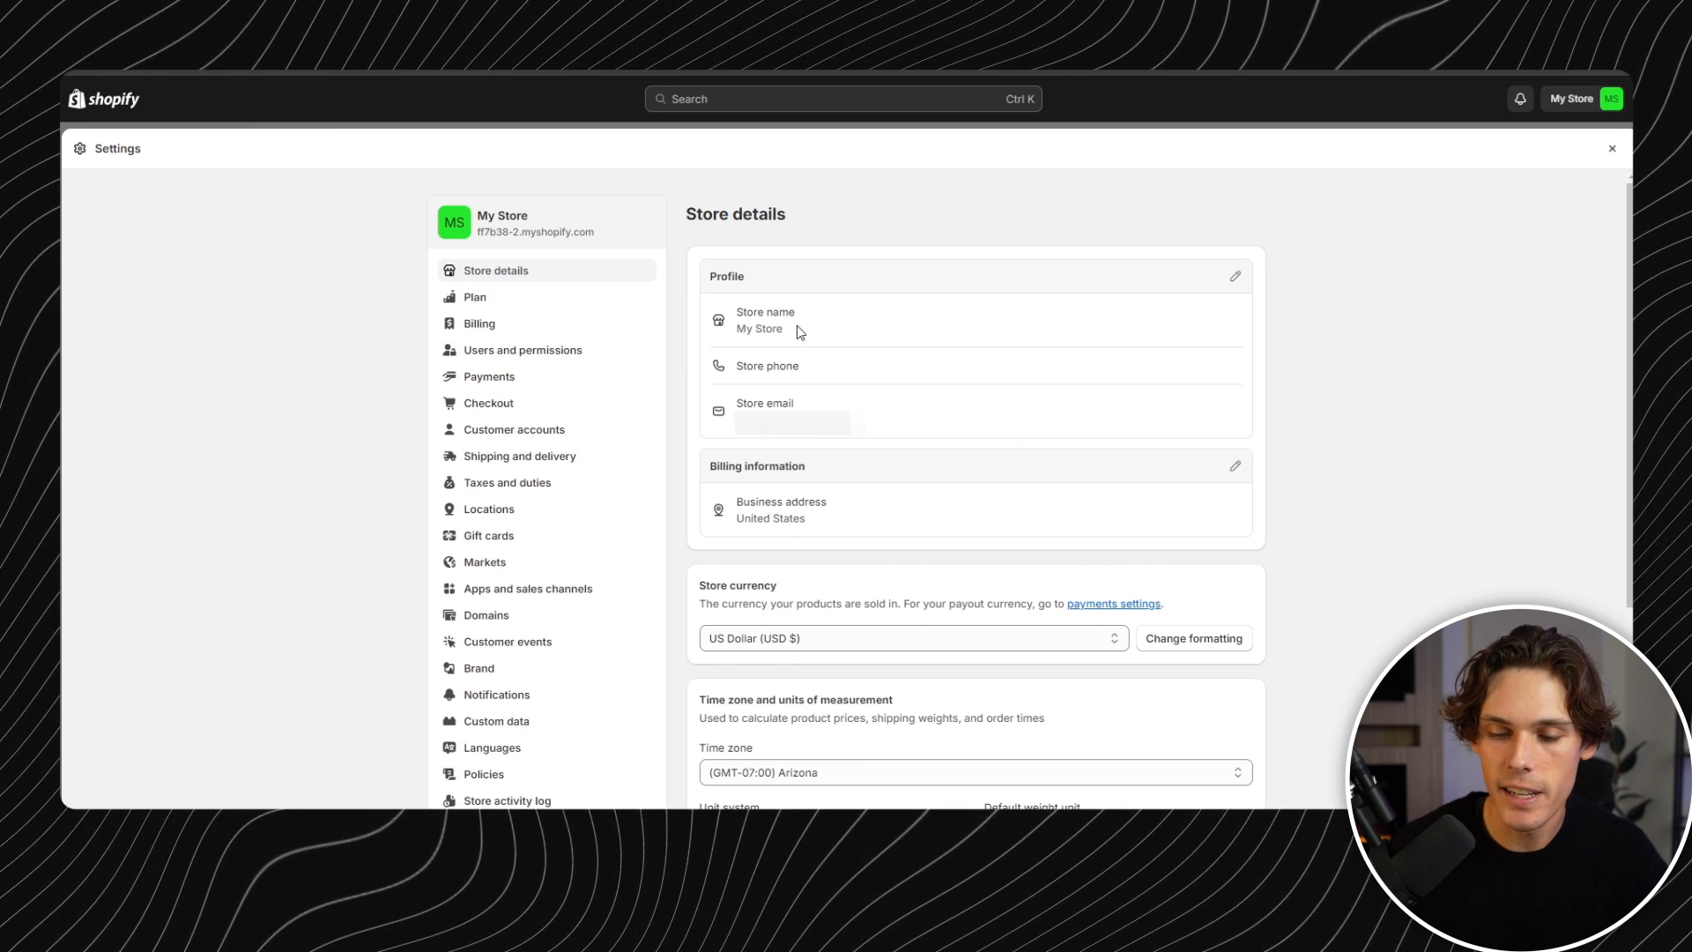
scroll(797, 325, "down", 1)
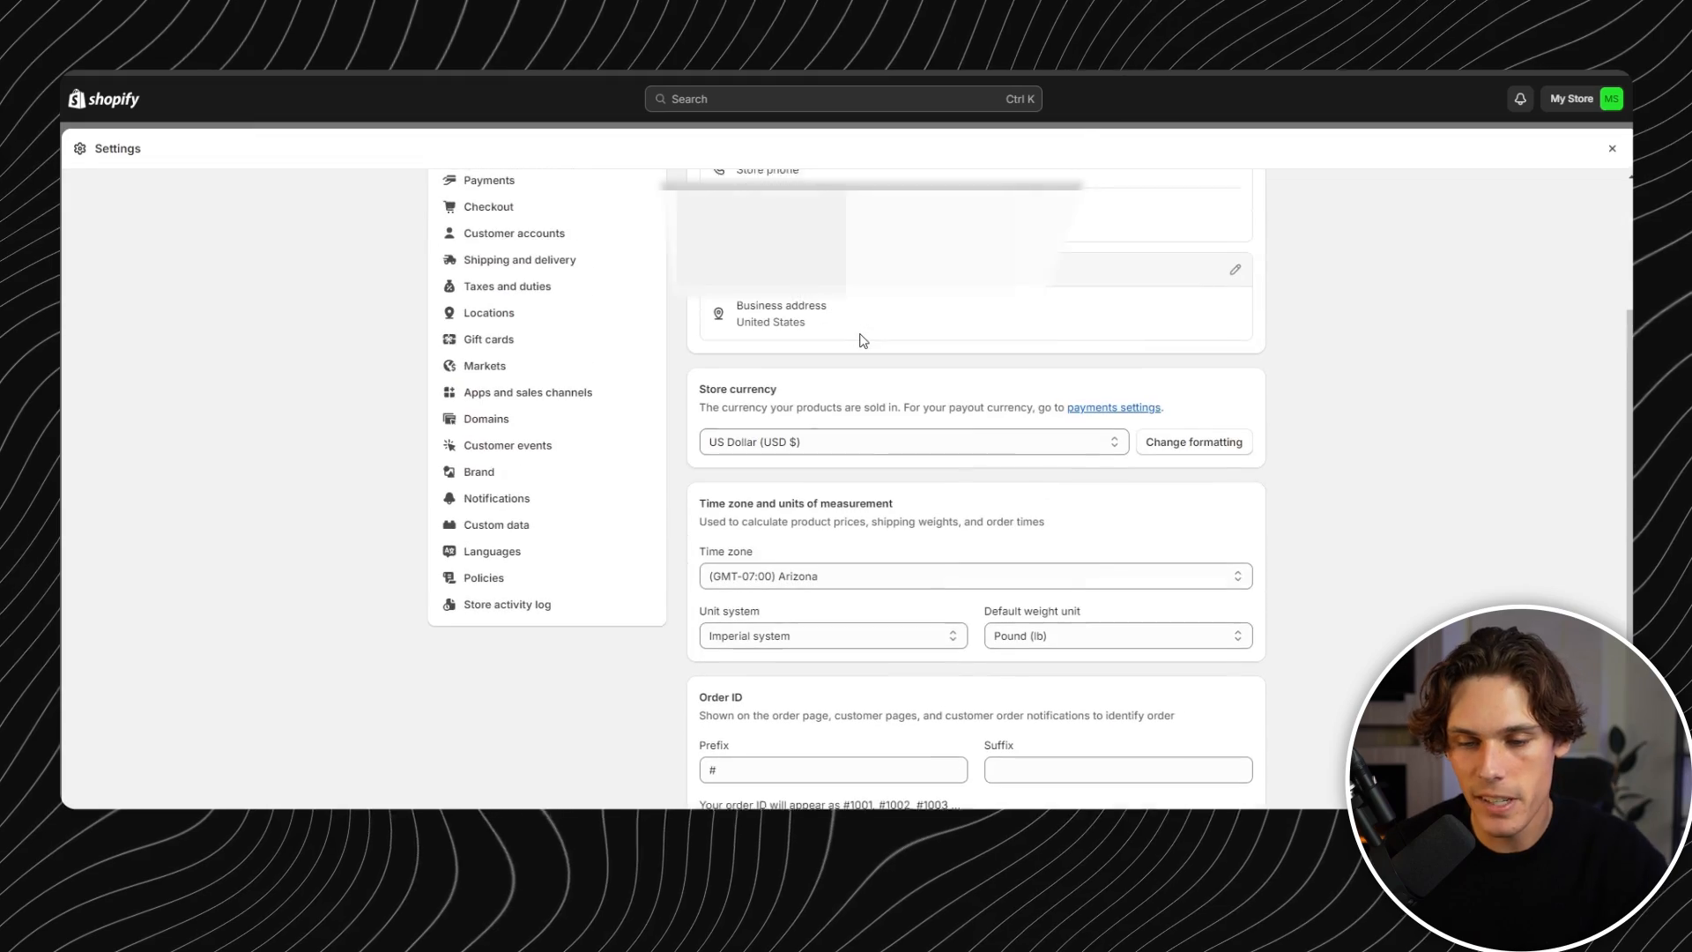
scroll(861, 340, "up", 1)
scroll(862, 348, "down", 1)
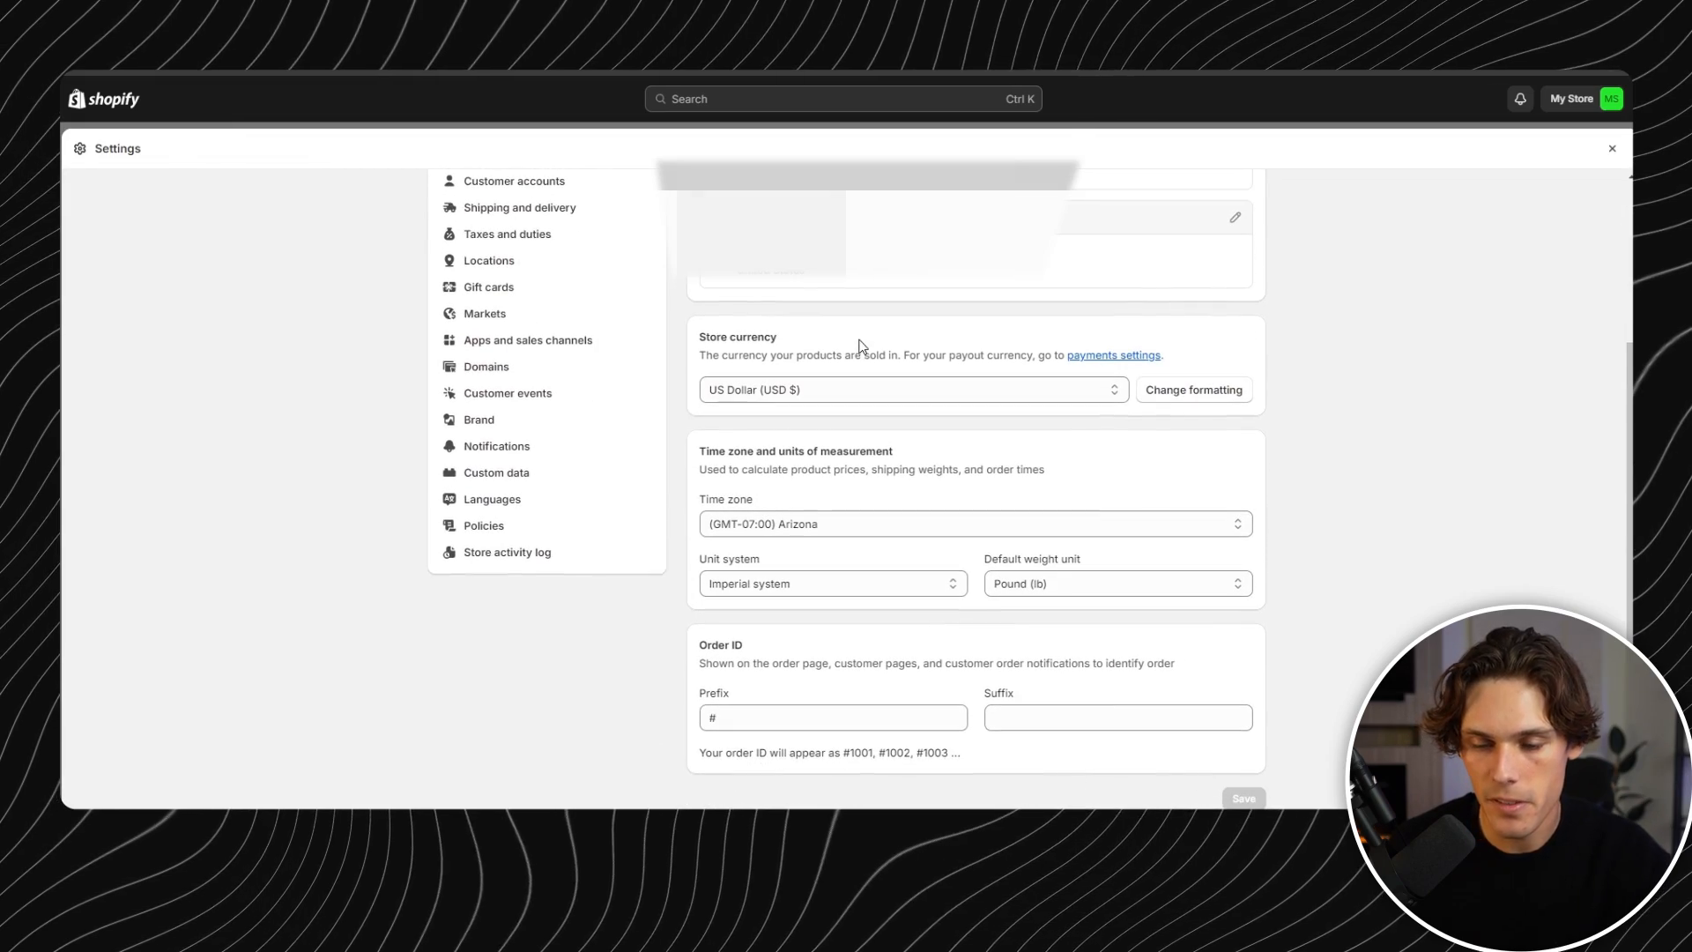
scroll(859, 401, "down", 1)
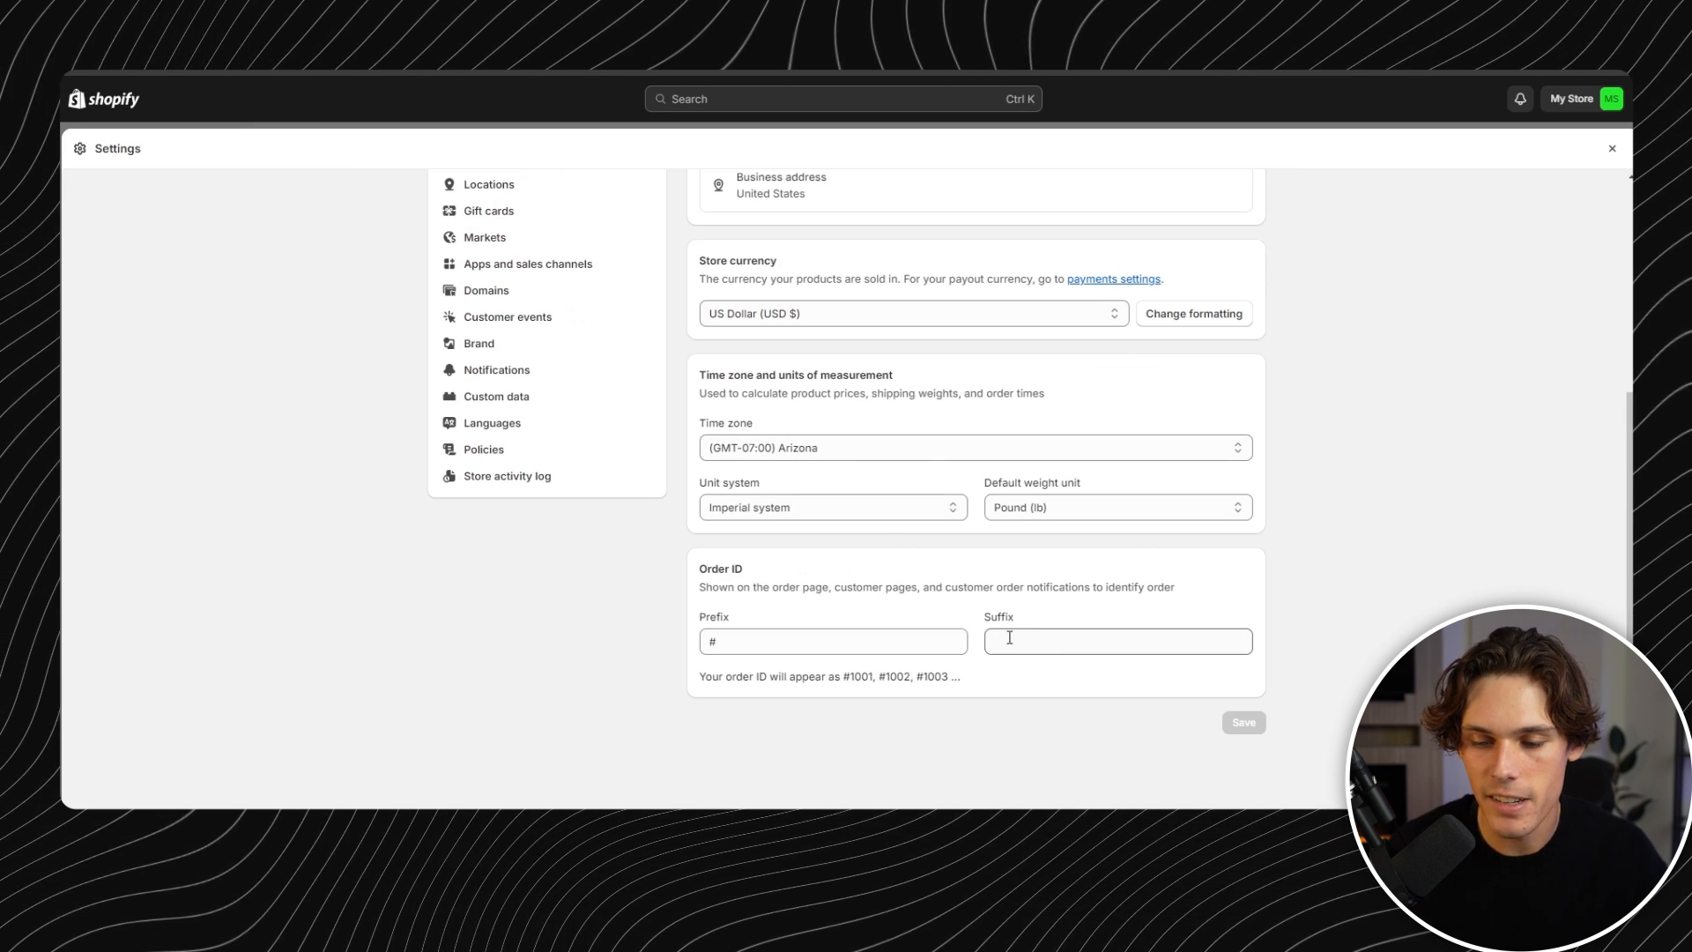
- Open the subscription plan choices and compare the card rates and staff accounts of the Basic, Shopify and Advanced plans
scroll(811, 550, "up", 4)
left_click(476, 289)
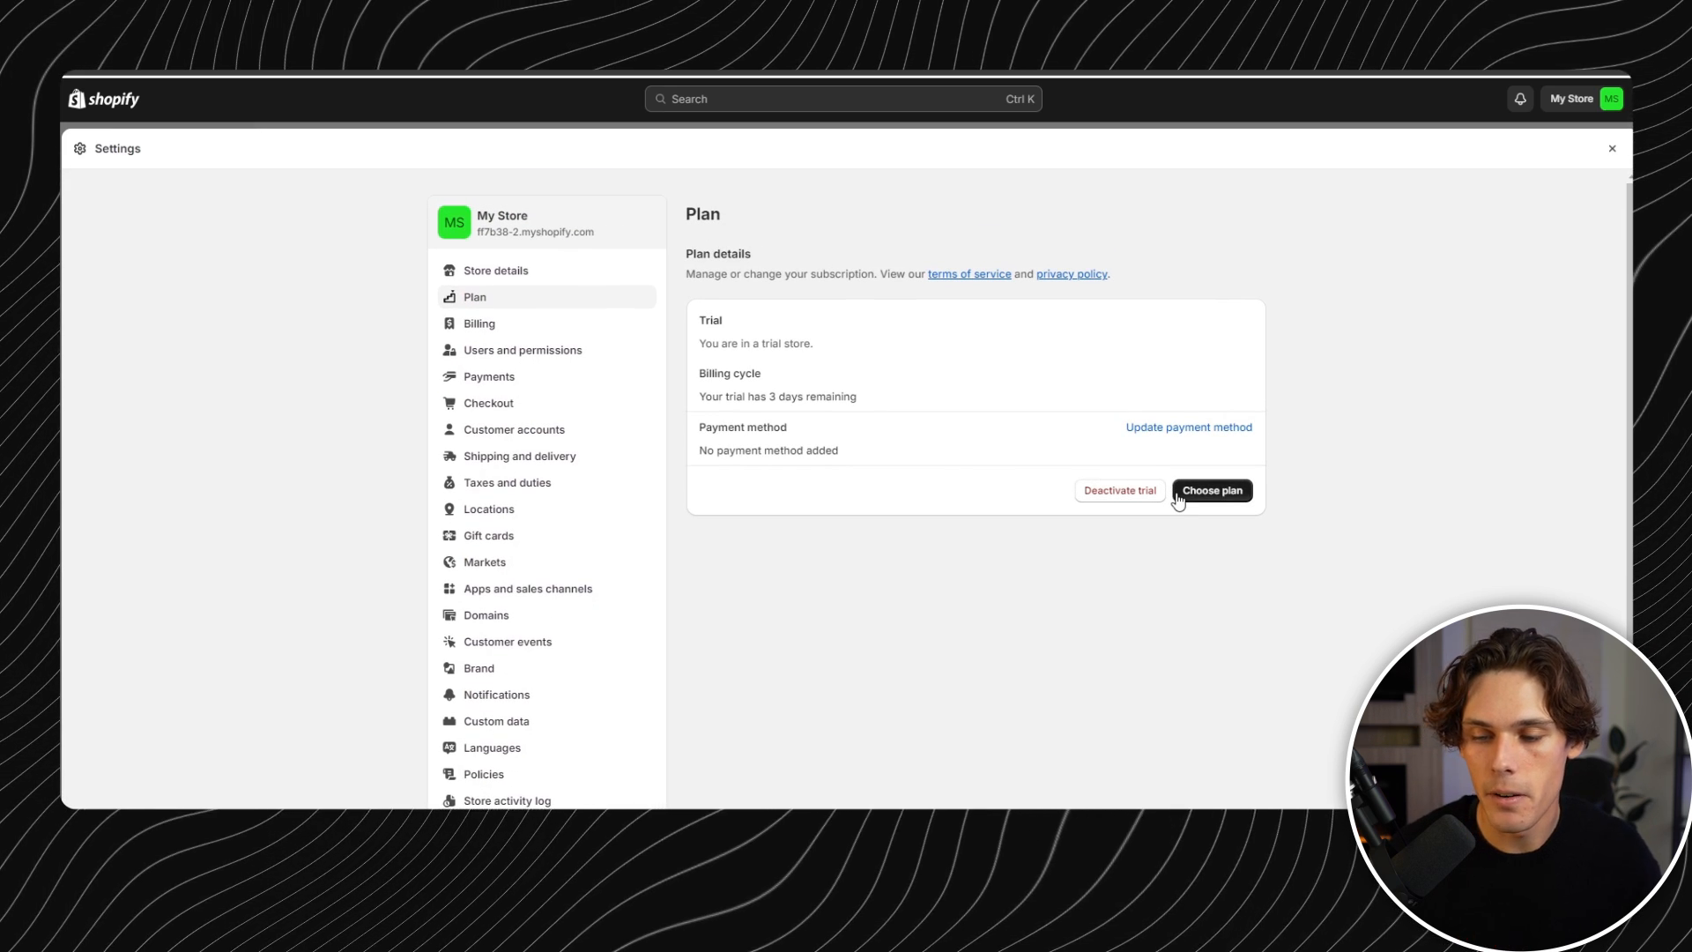
left_click(1178, 498)
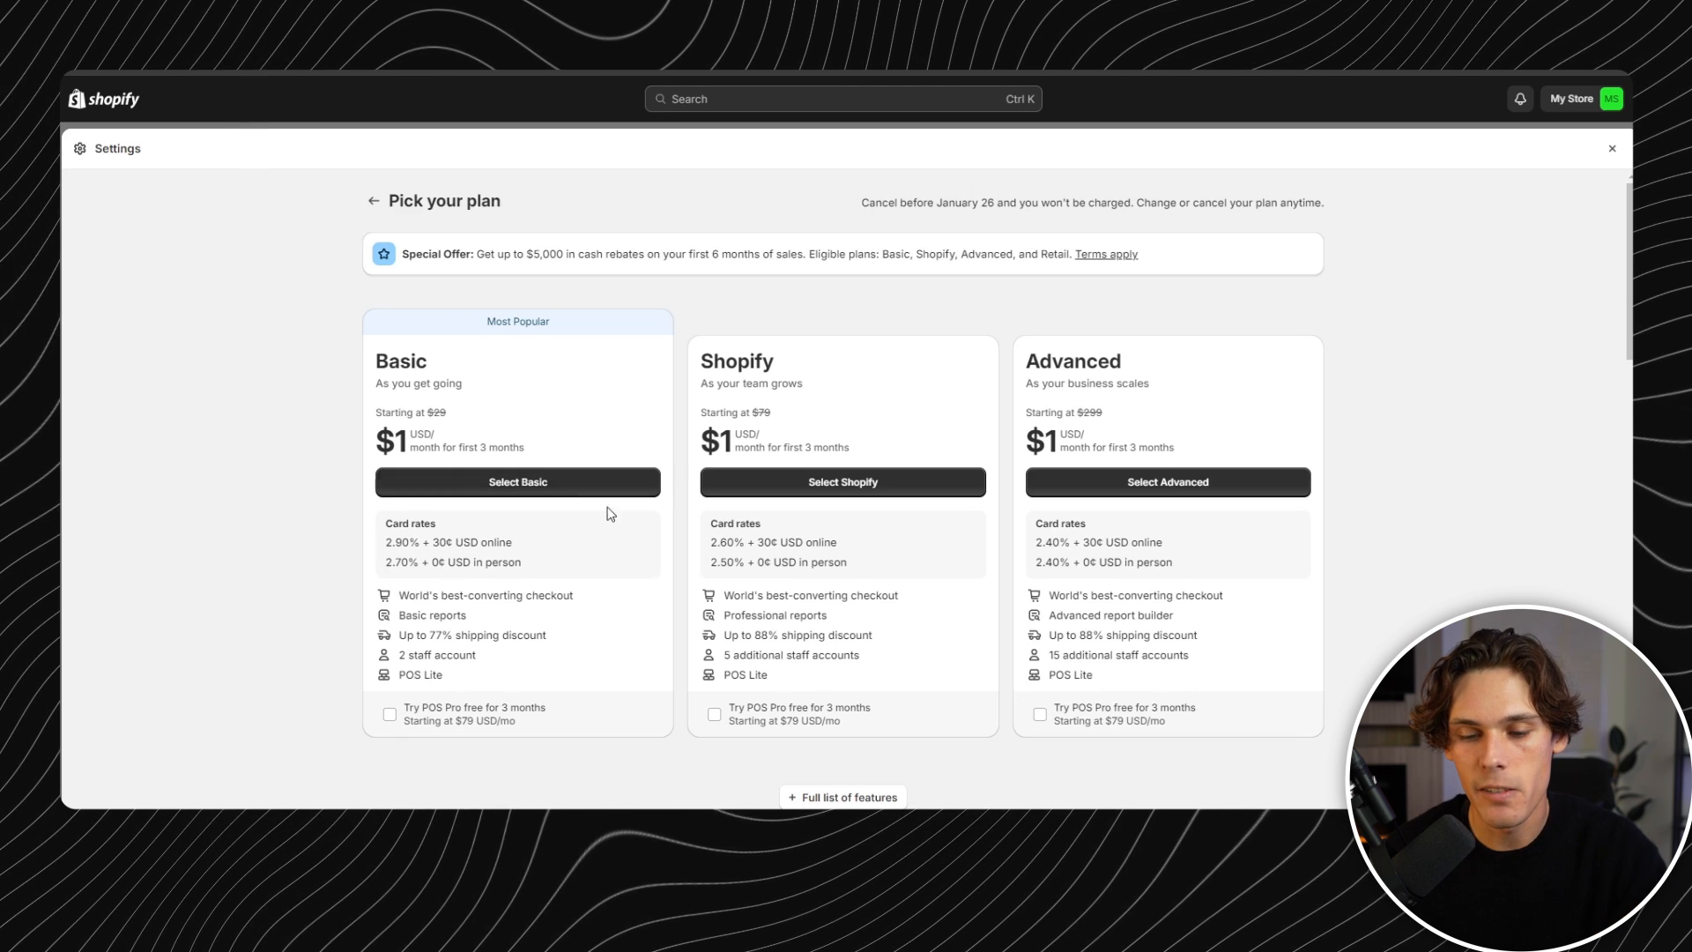
left_click_drag(727, 543, 774, 542)
left_click_drag(1045, 540, 1121, 542)
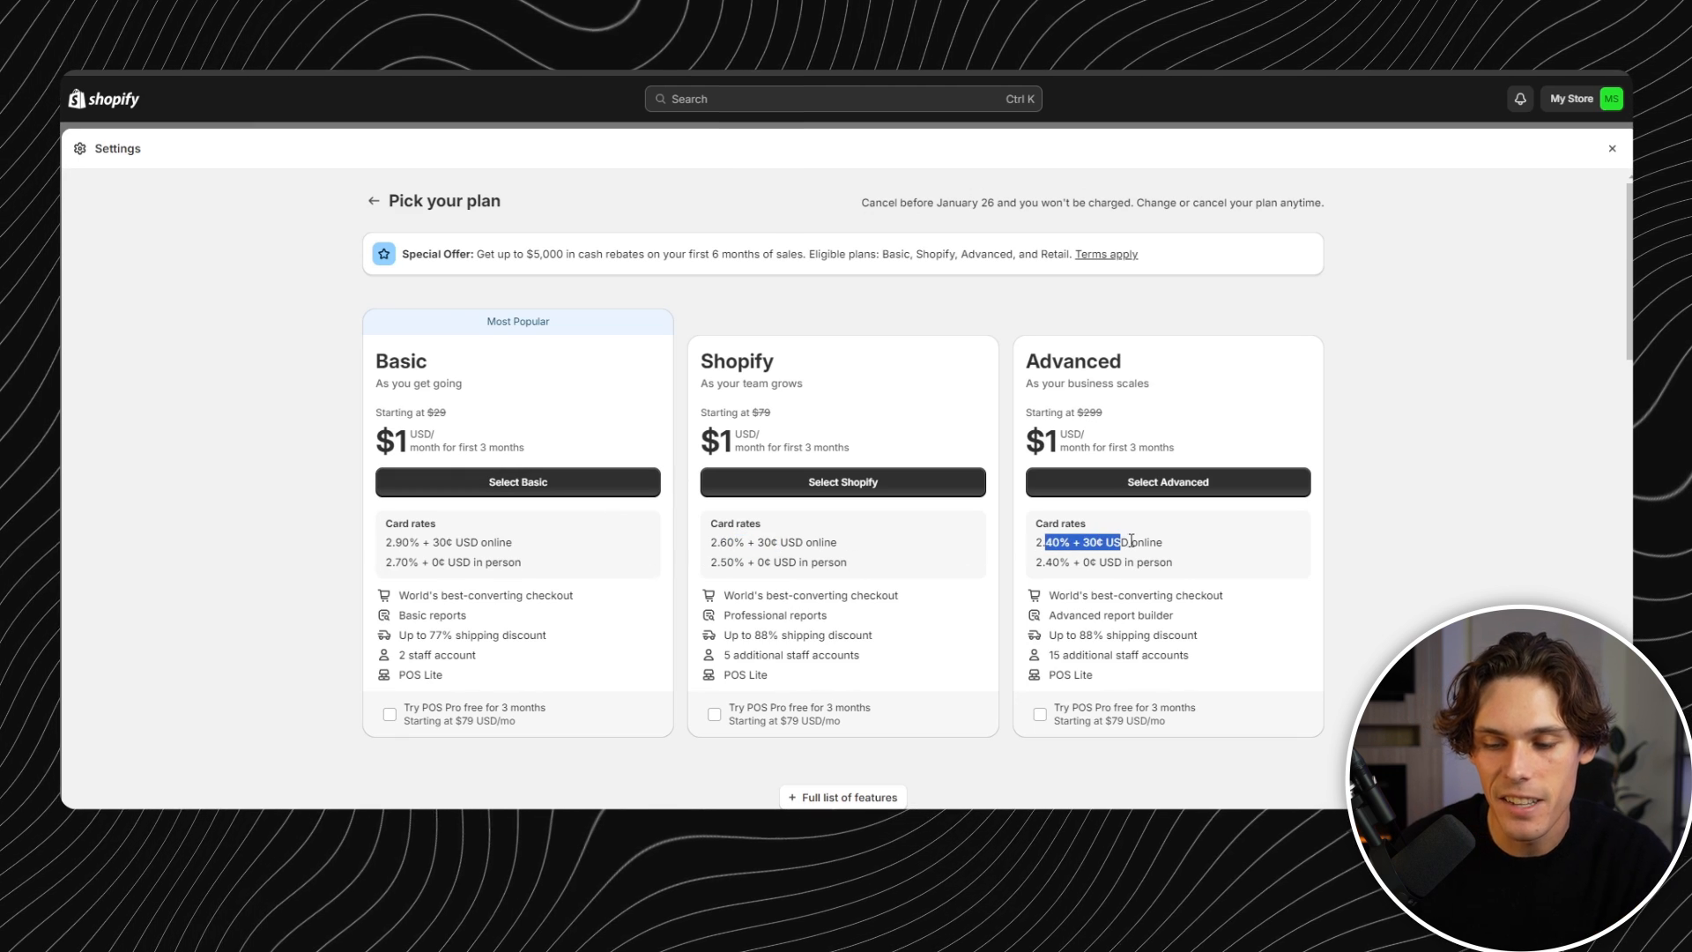
left_click_drag(1118, 659, 1085, 649)
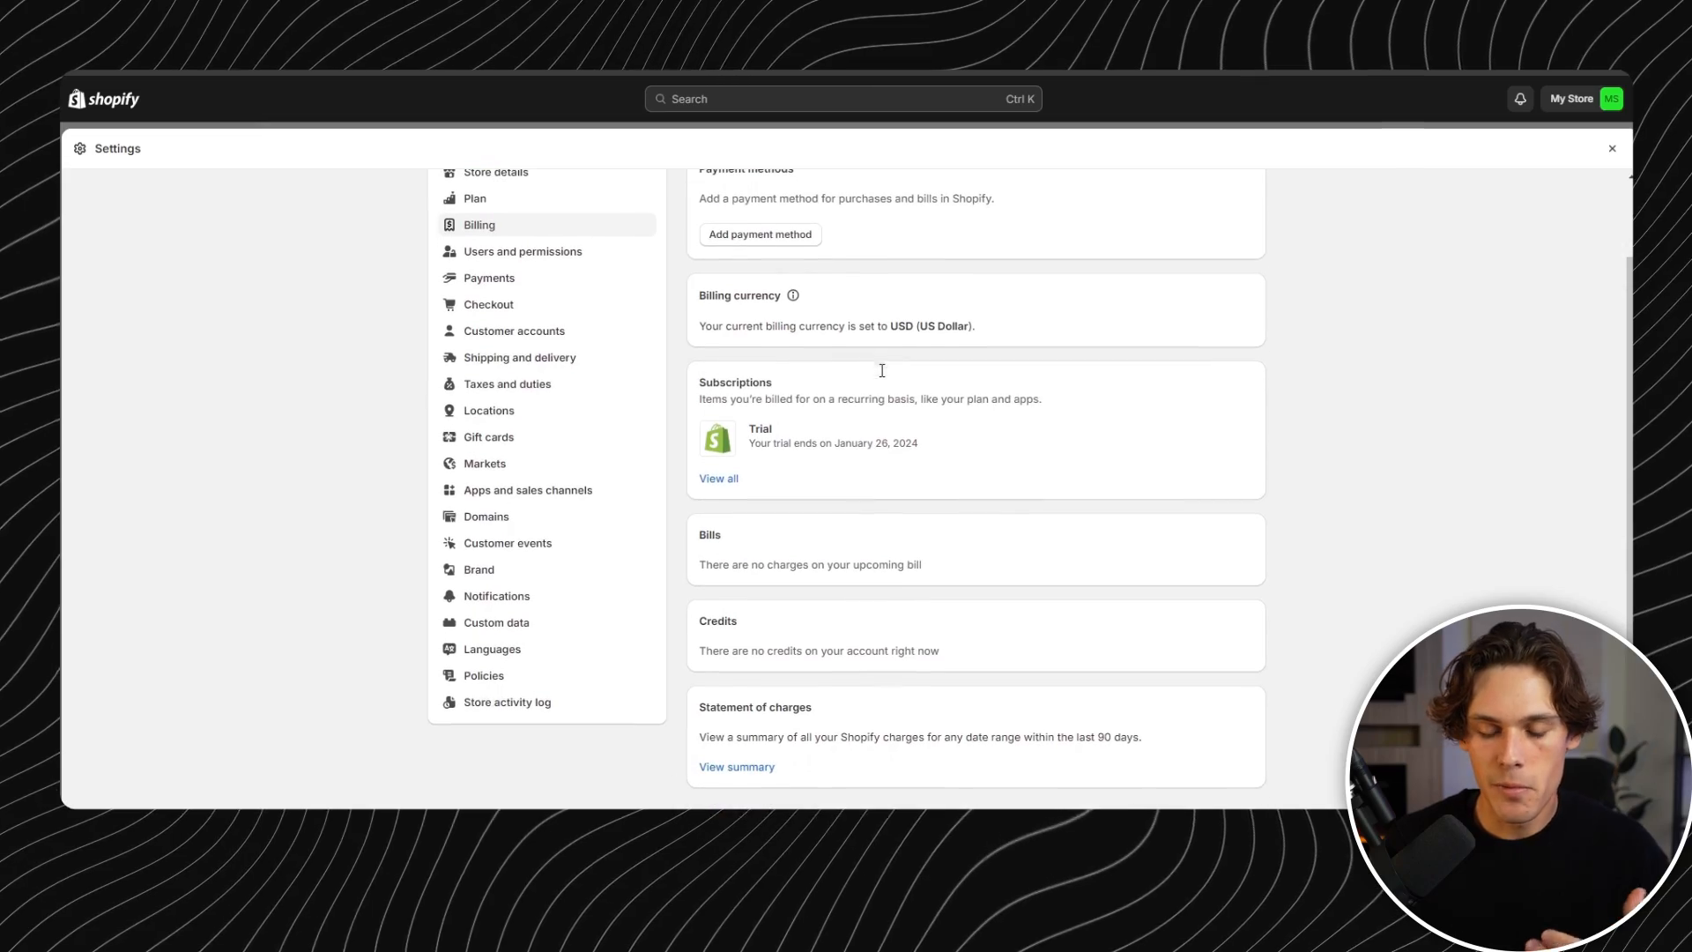
- Review the store's billing settings, followed by its users and permissions settings
scroll(850, 378, "down", 1)
scroll(841, 378, "down", 1)
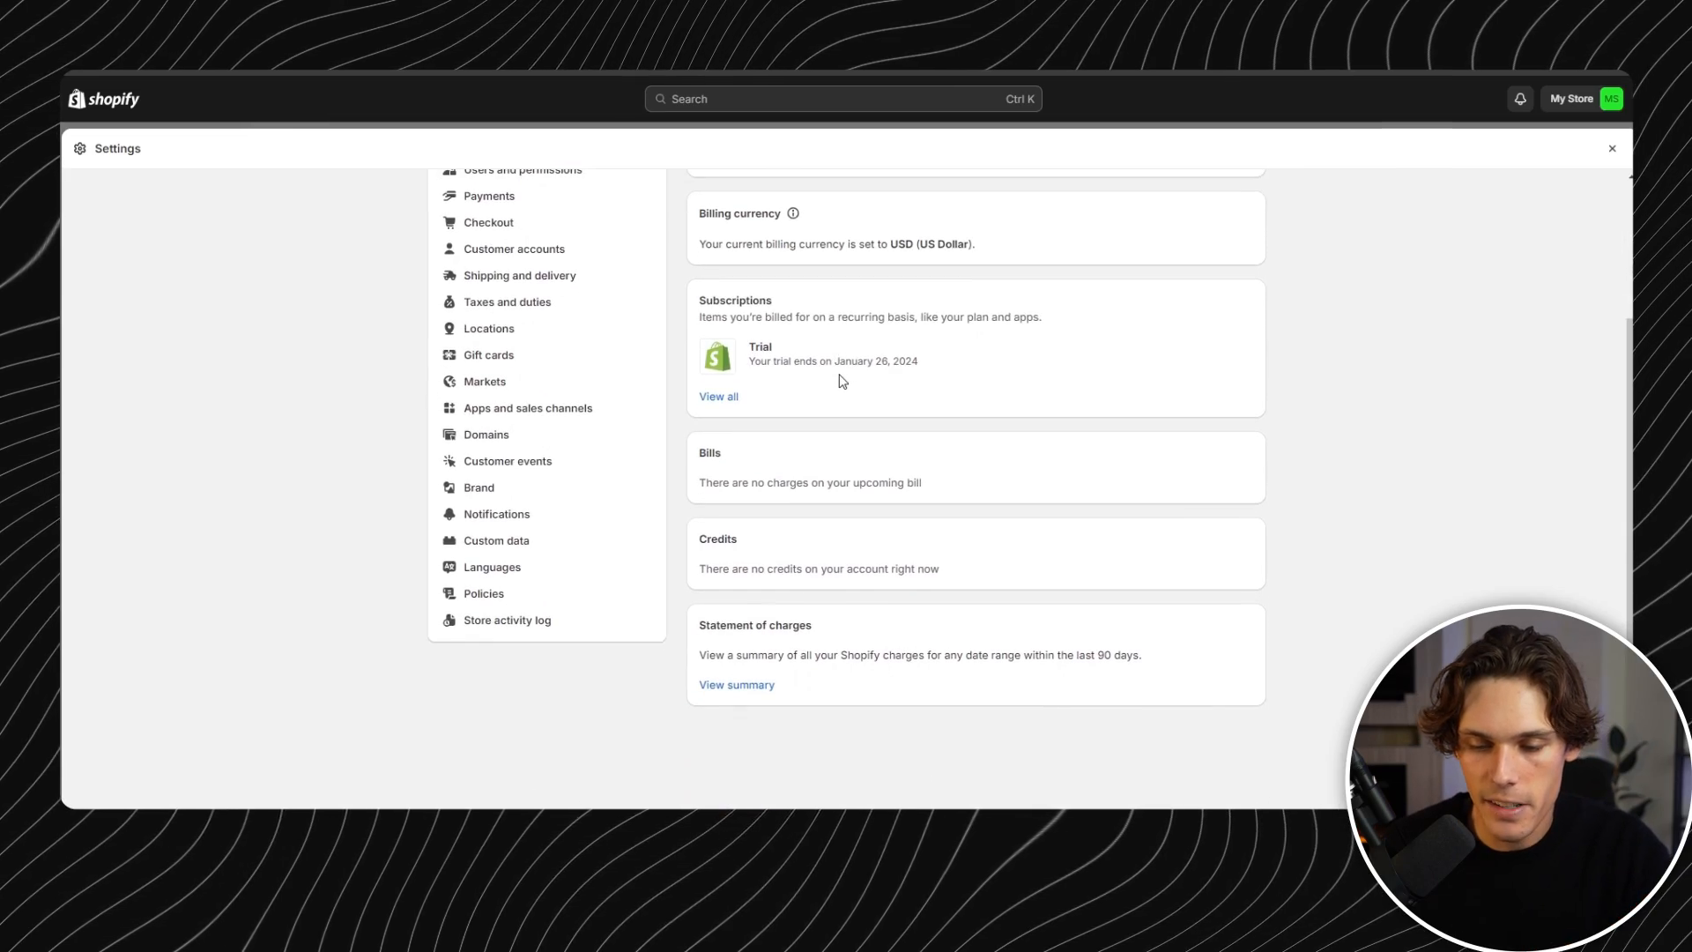
scroll(776, 365, "up", 4)
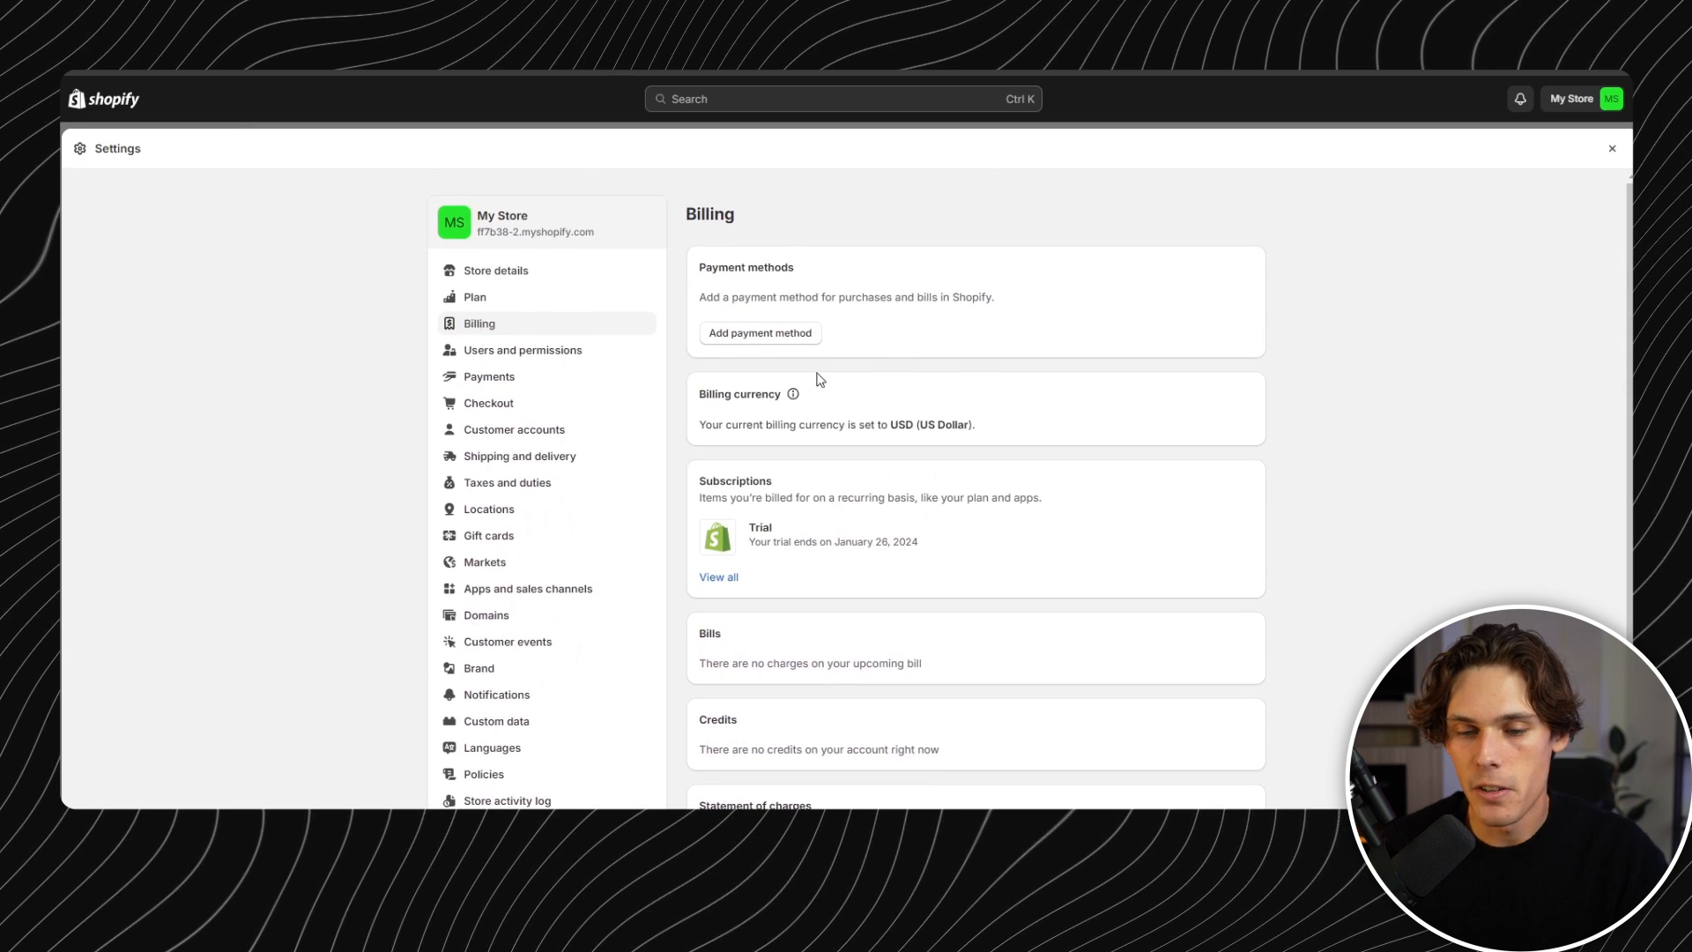
left_click(603, 359)
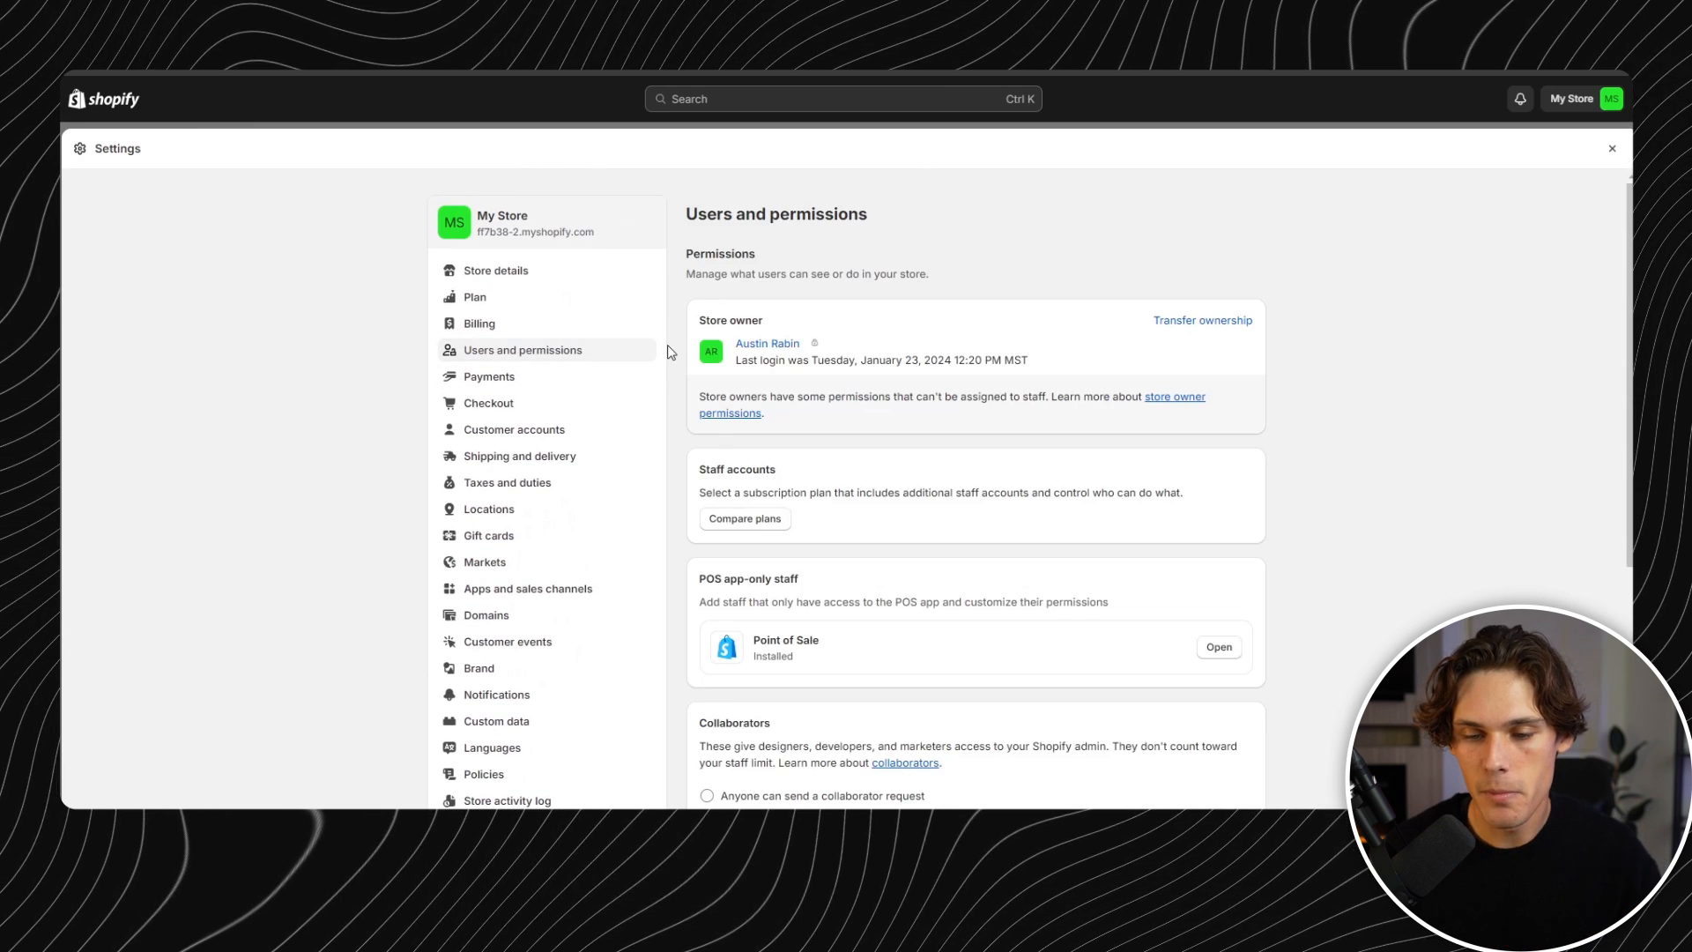
scroll(828, 456, "down", 1)
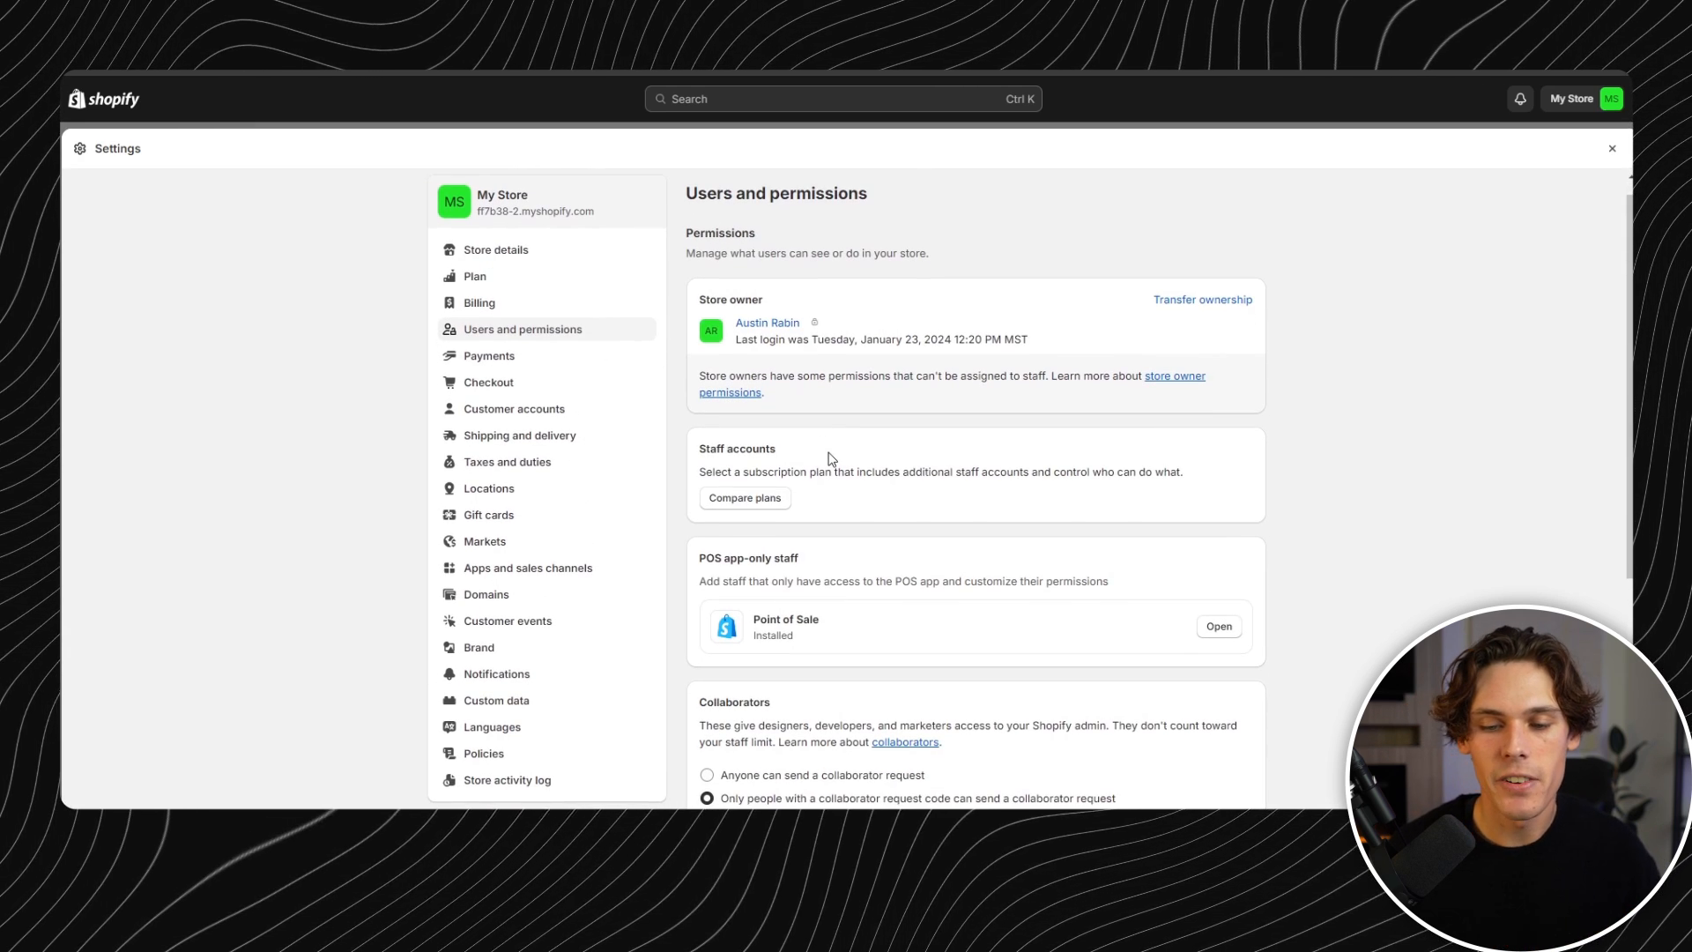
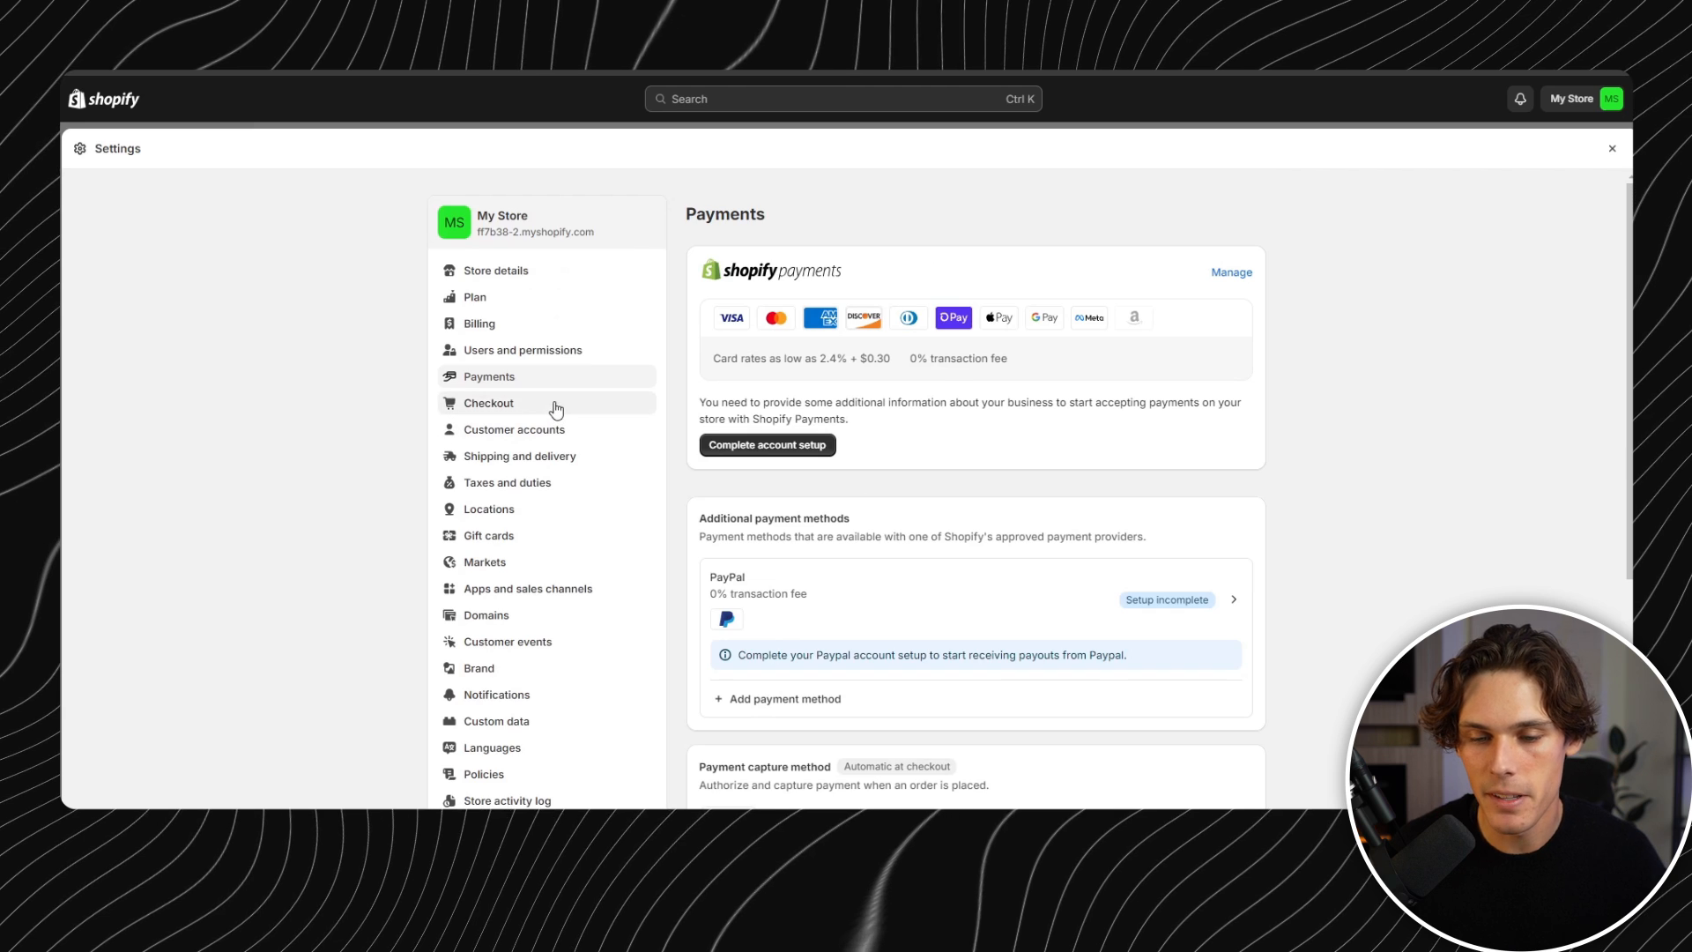
- Set the customer contact method at checkout to Email only
scroll(917, 372, "up", 1)
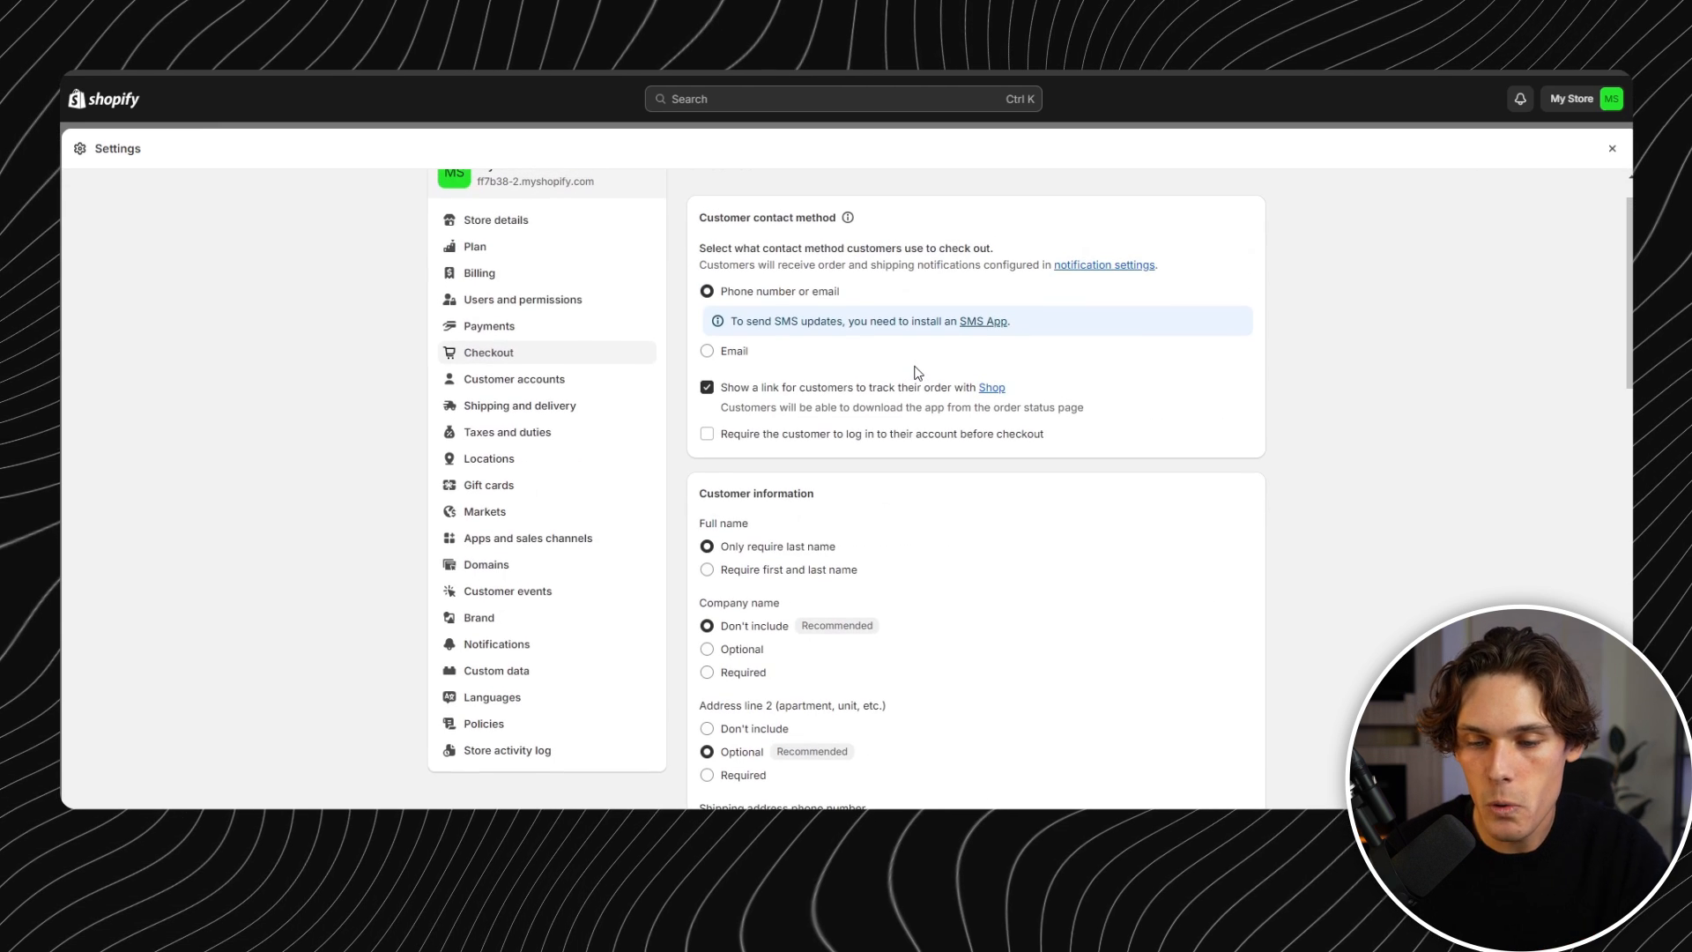
left_click_drag(764, 220, 813, 222)
left_click_drag(805, 248, 837, 247)
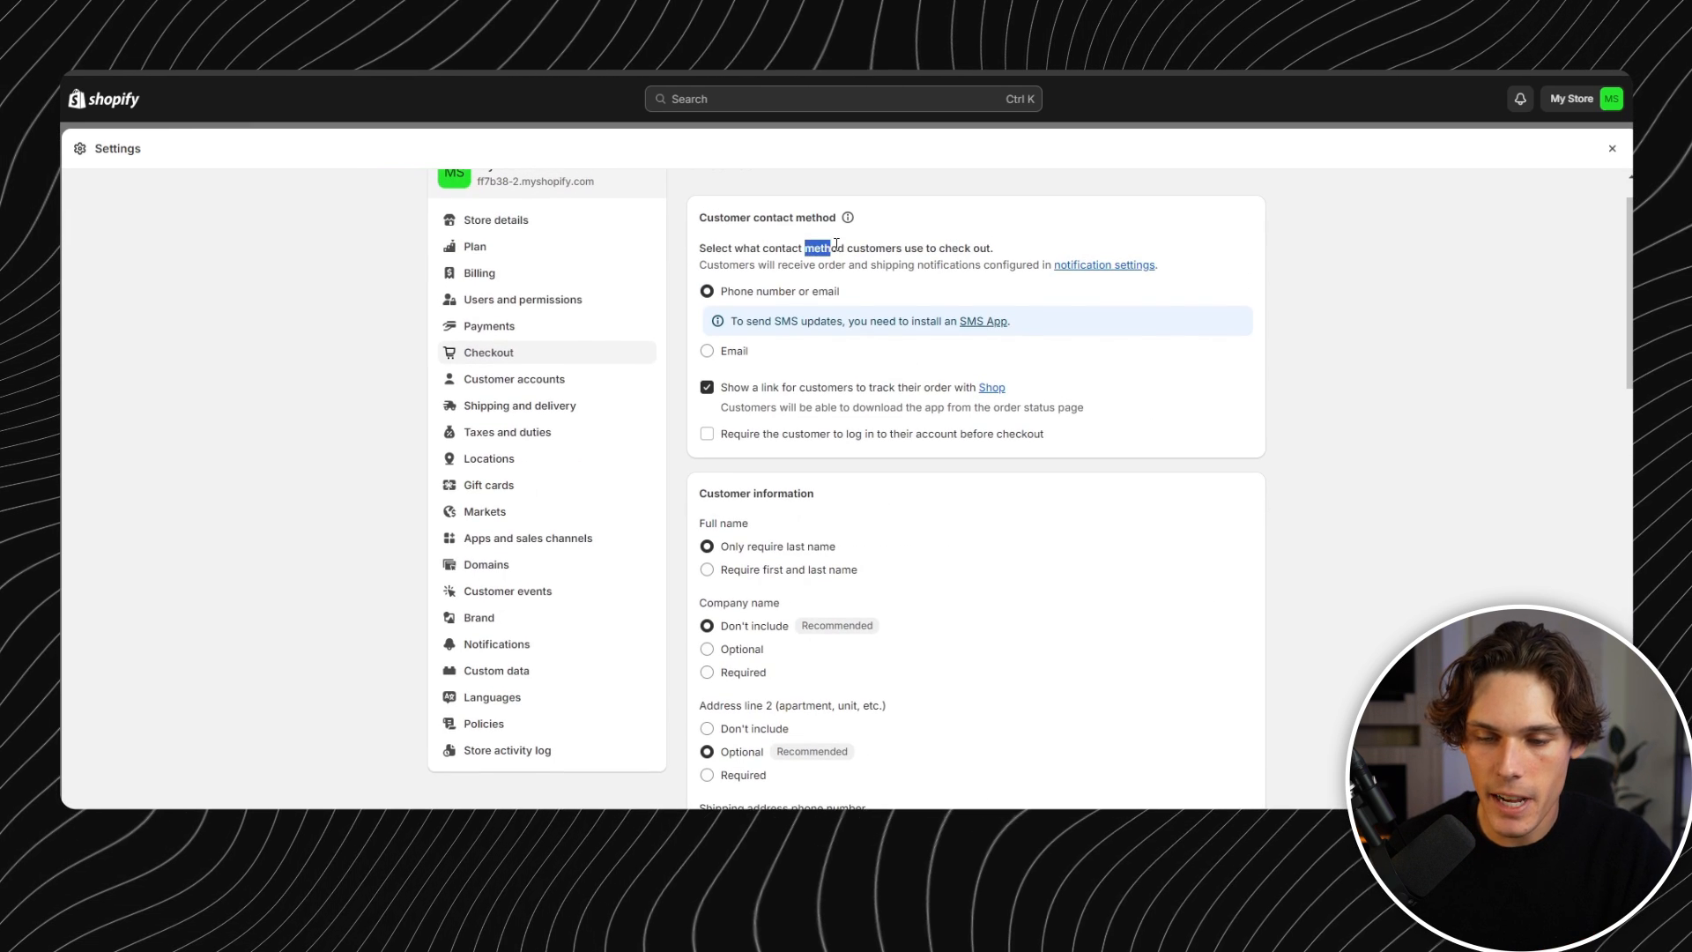
left_click(726, 356)
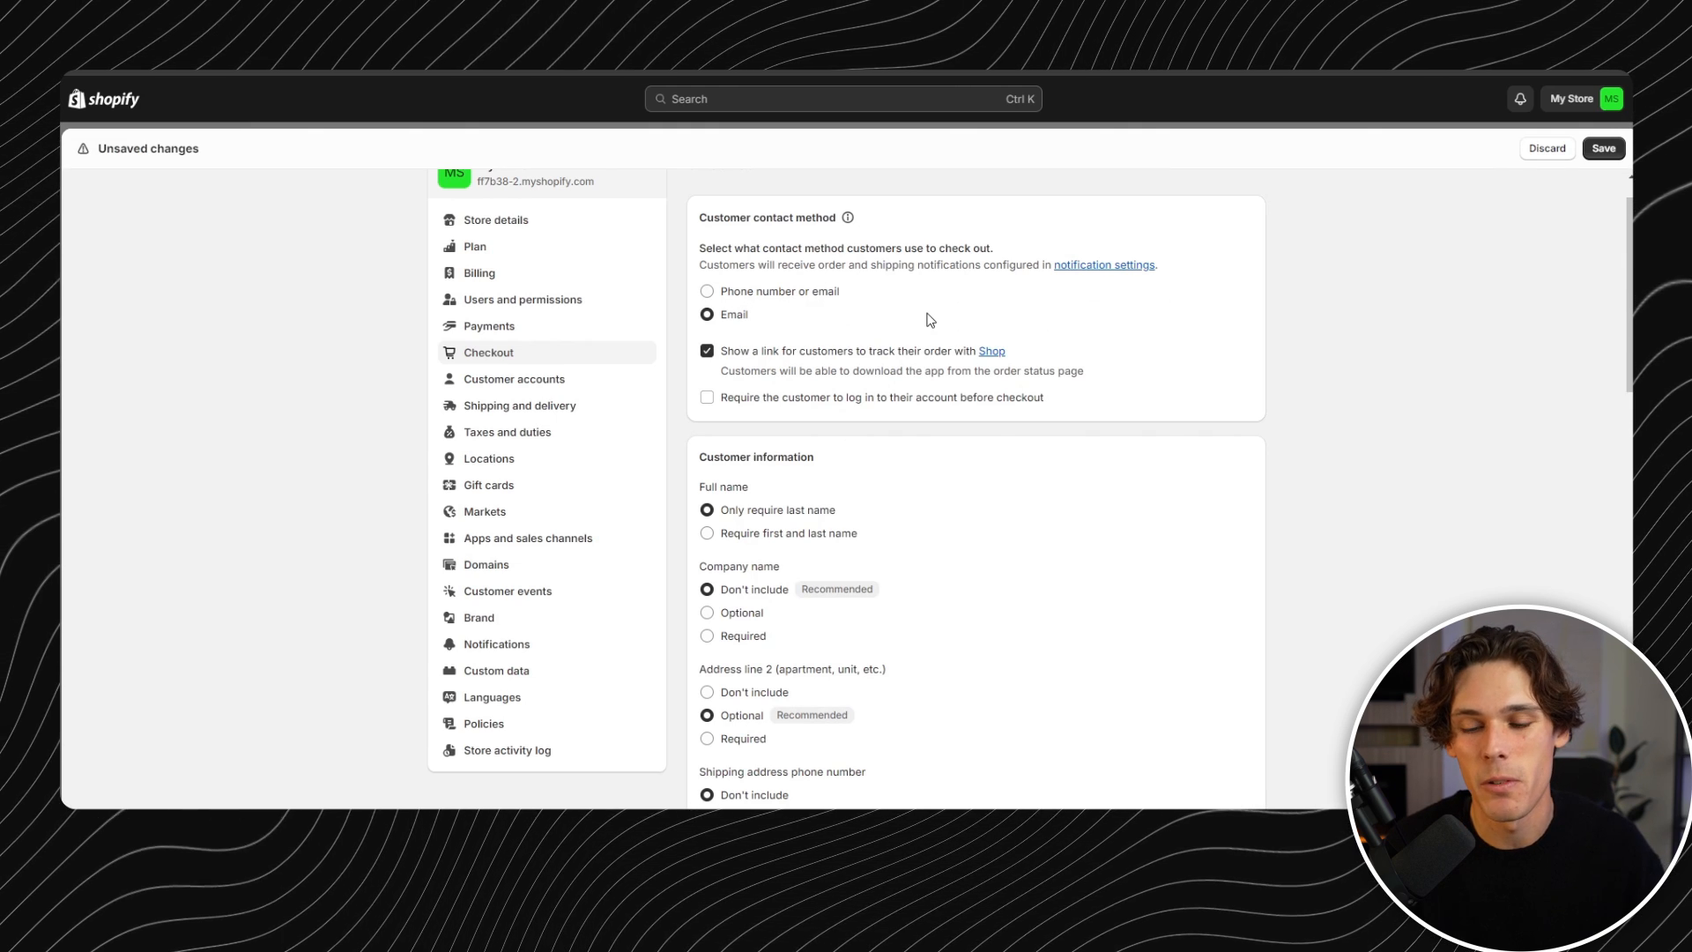
- Require customers to give both first and last name at checkout
scroll(833, 505, "down", 1)
left_click_drag(786, 514, 792, 514)
left_click(767, 520)
- Make the shipping address phone number optional in the checkout's customer information
scroll(916, 514, "down", 1)
scroll(916, 514, "down", 3)
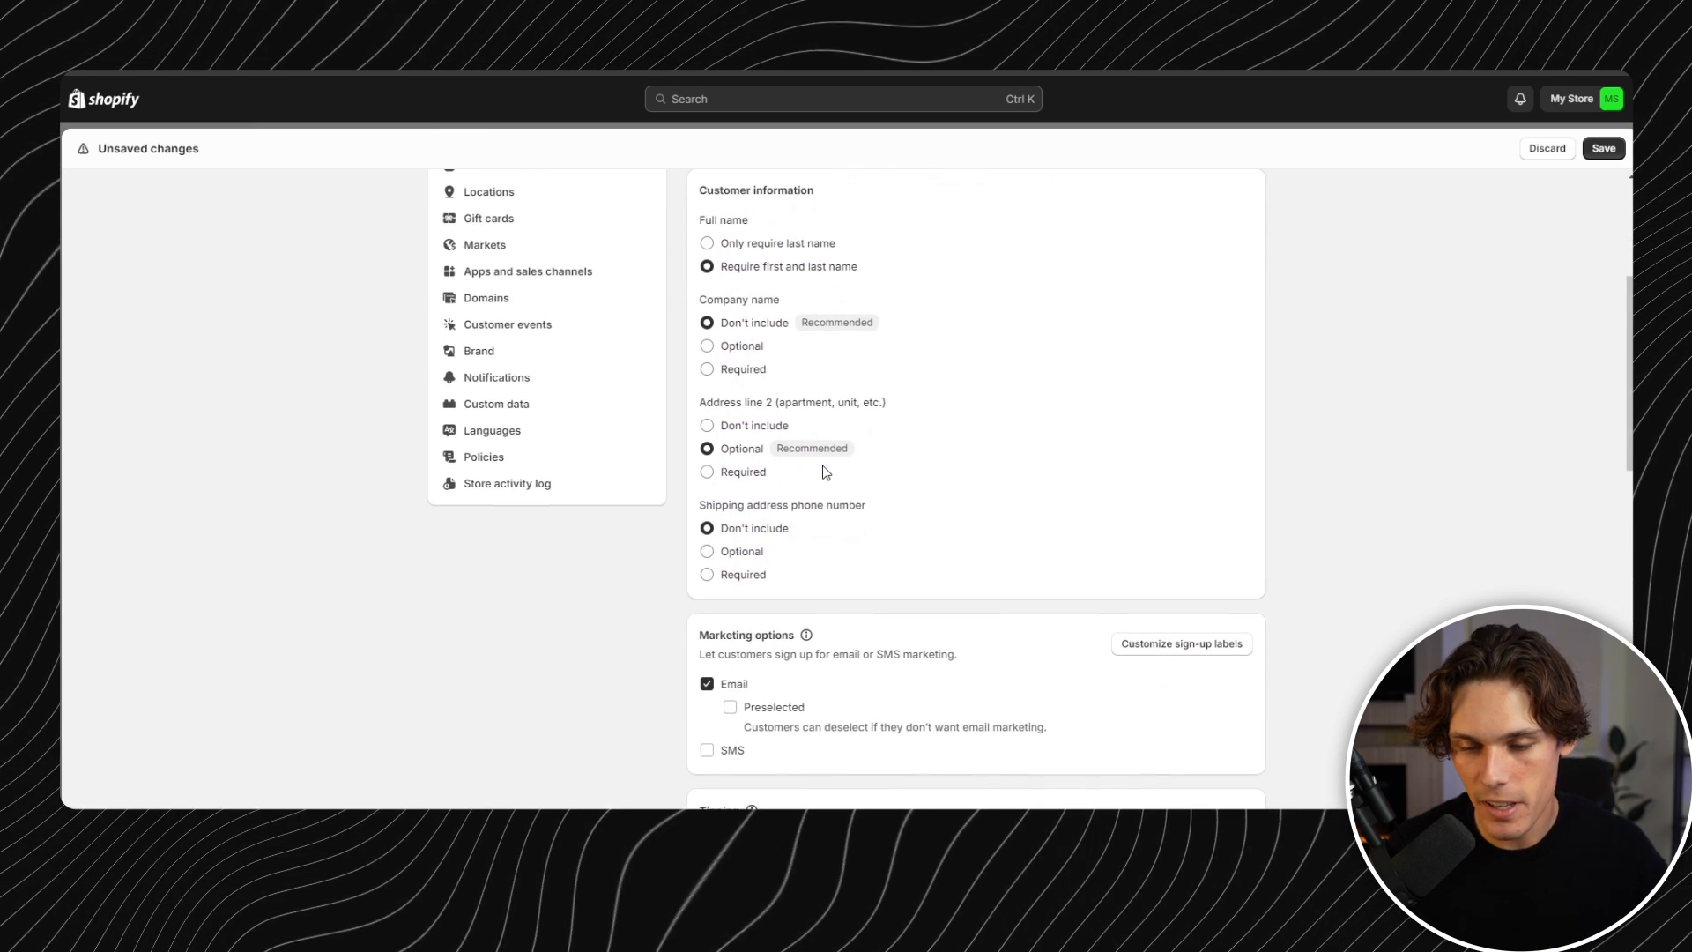
scroll(827, 467, "down", 2)
scroll(836, 469, "down", 1)
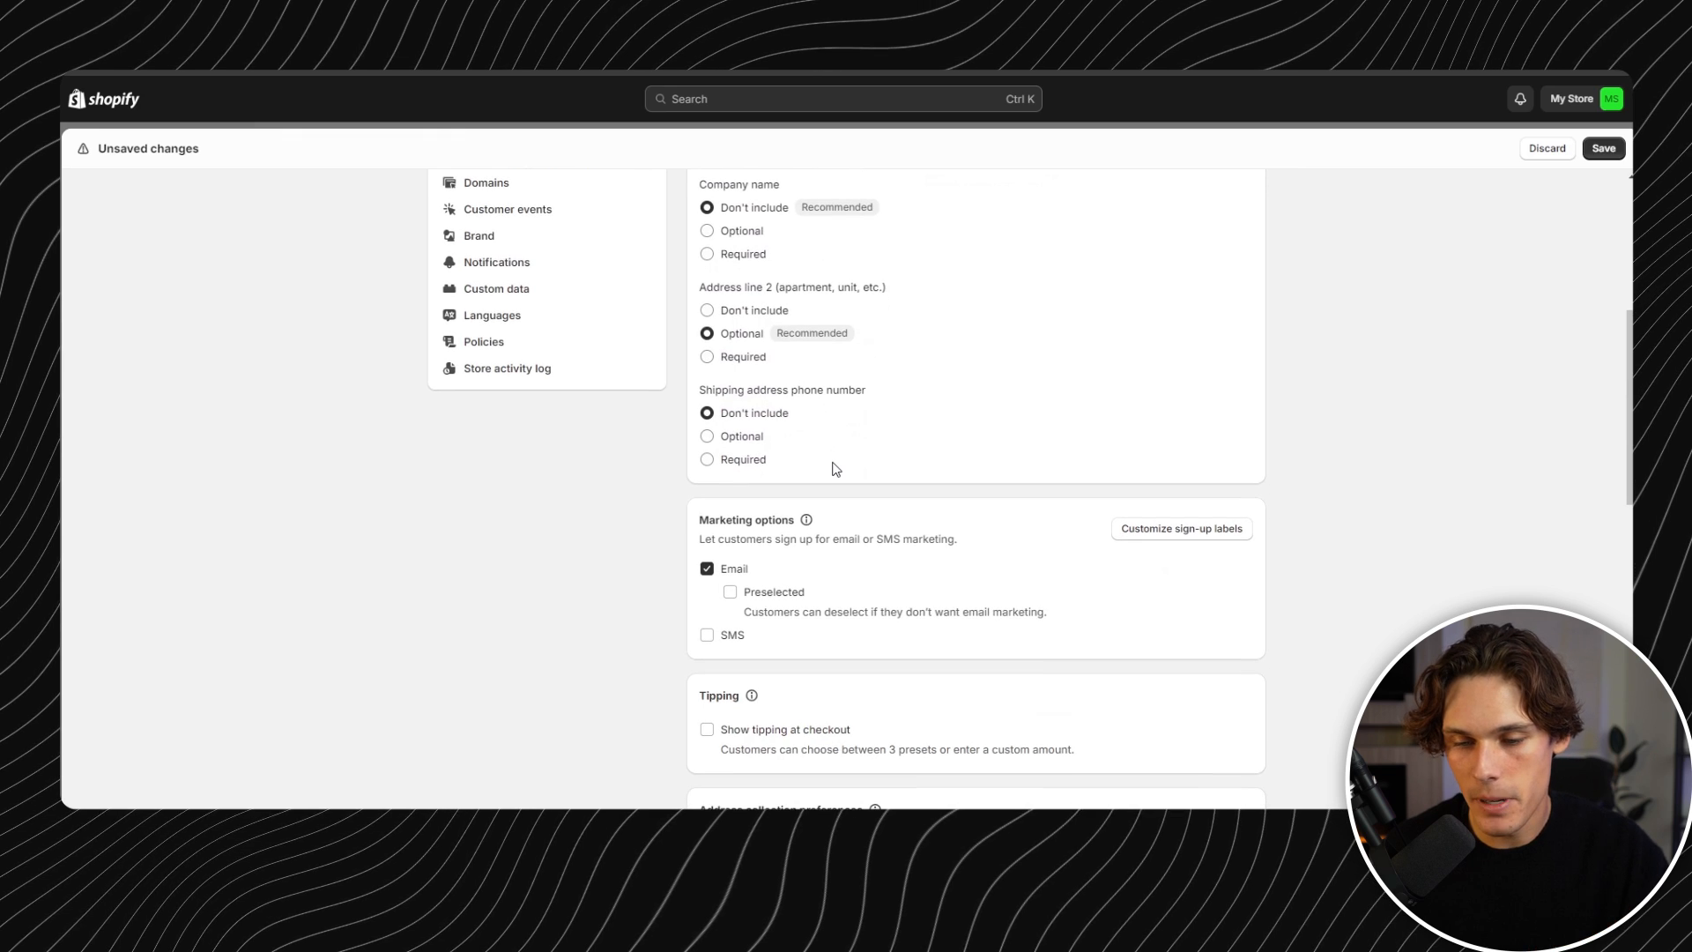
scroll(836, 469, "down", 1)
left_click(740, 407)
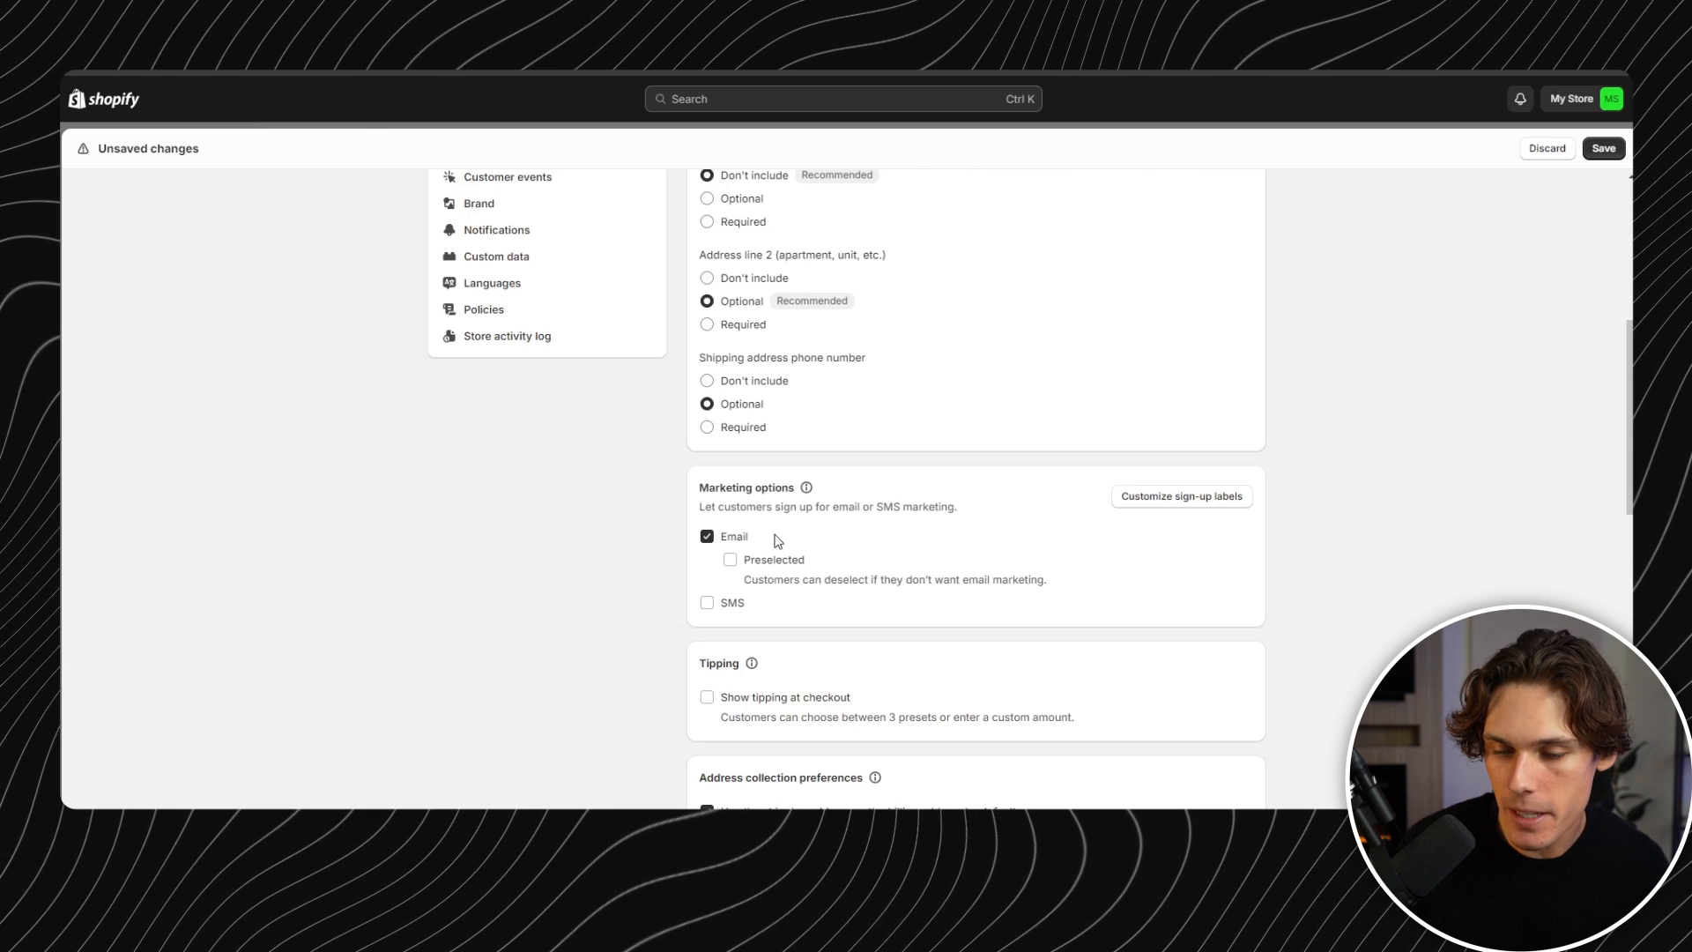
- Enable SMS marketing sign-up at checkout and make the email marketing option preselected
scroll(780, 541, "down", 1)
left_click(726, 532)
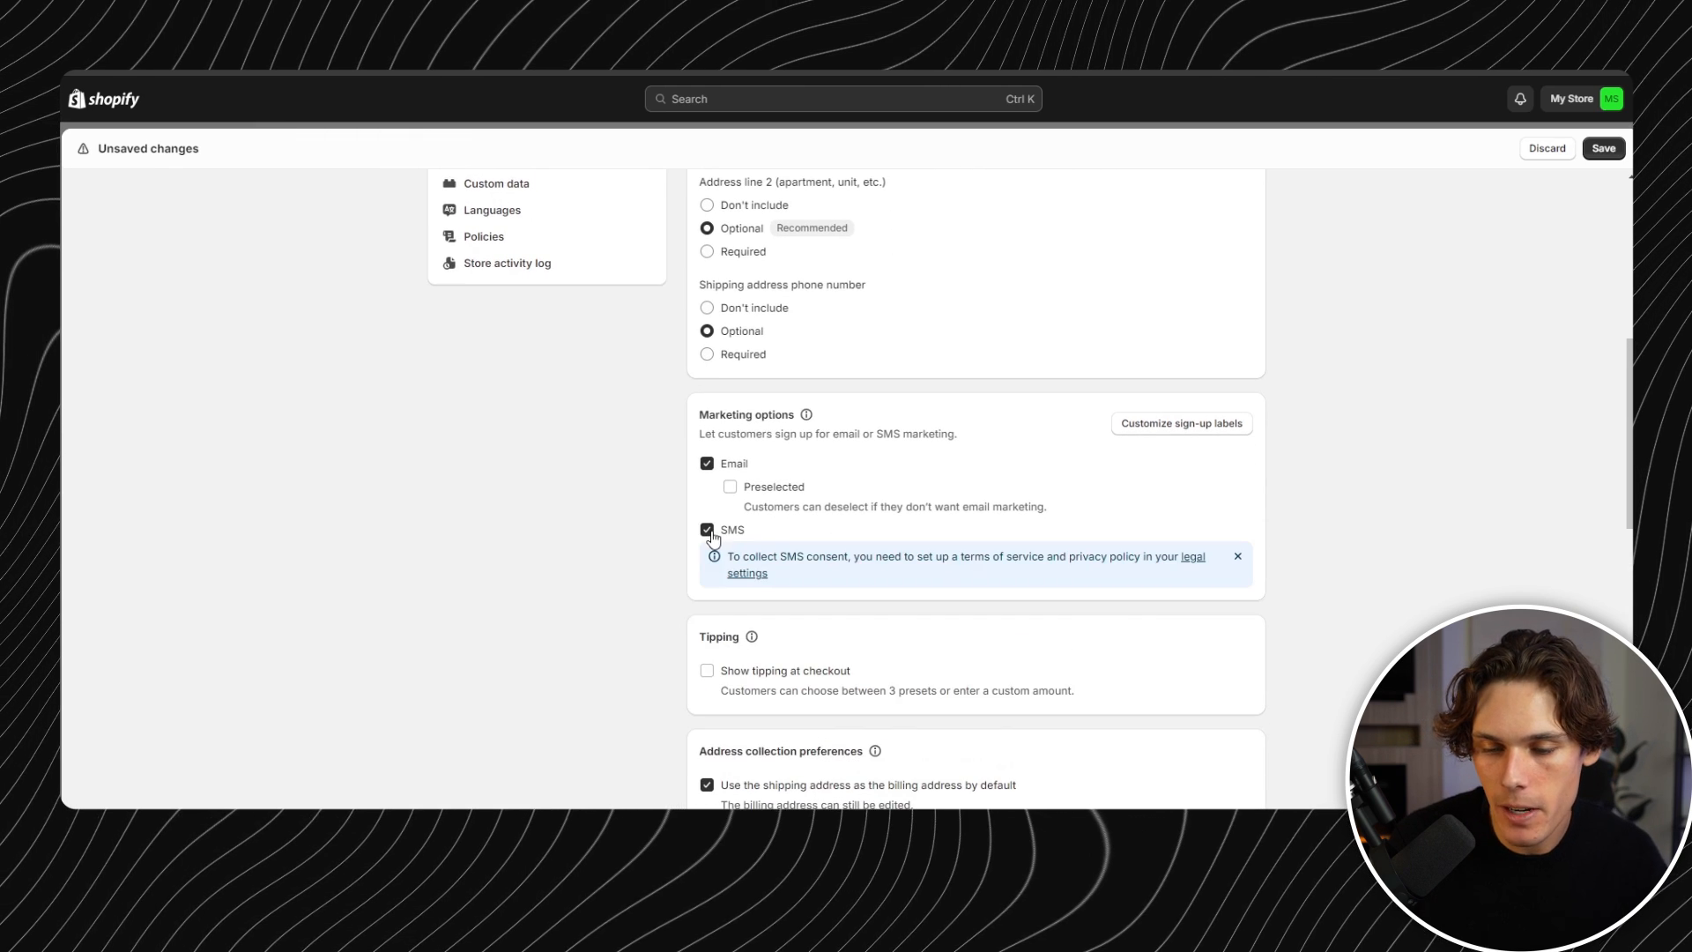
left_click(742, 499)
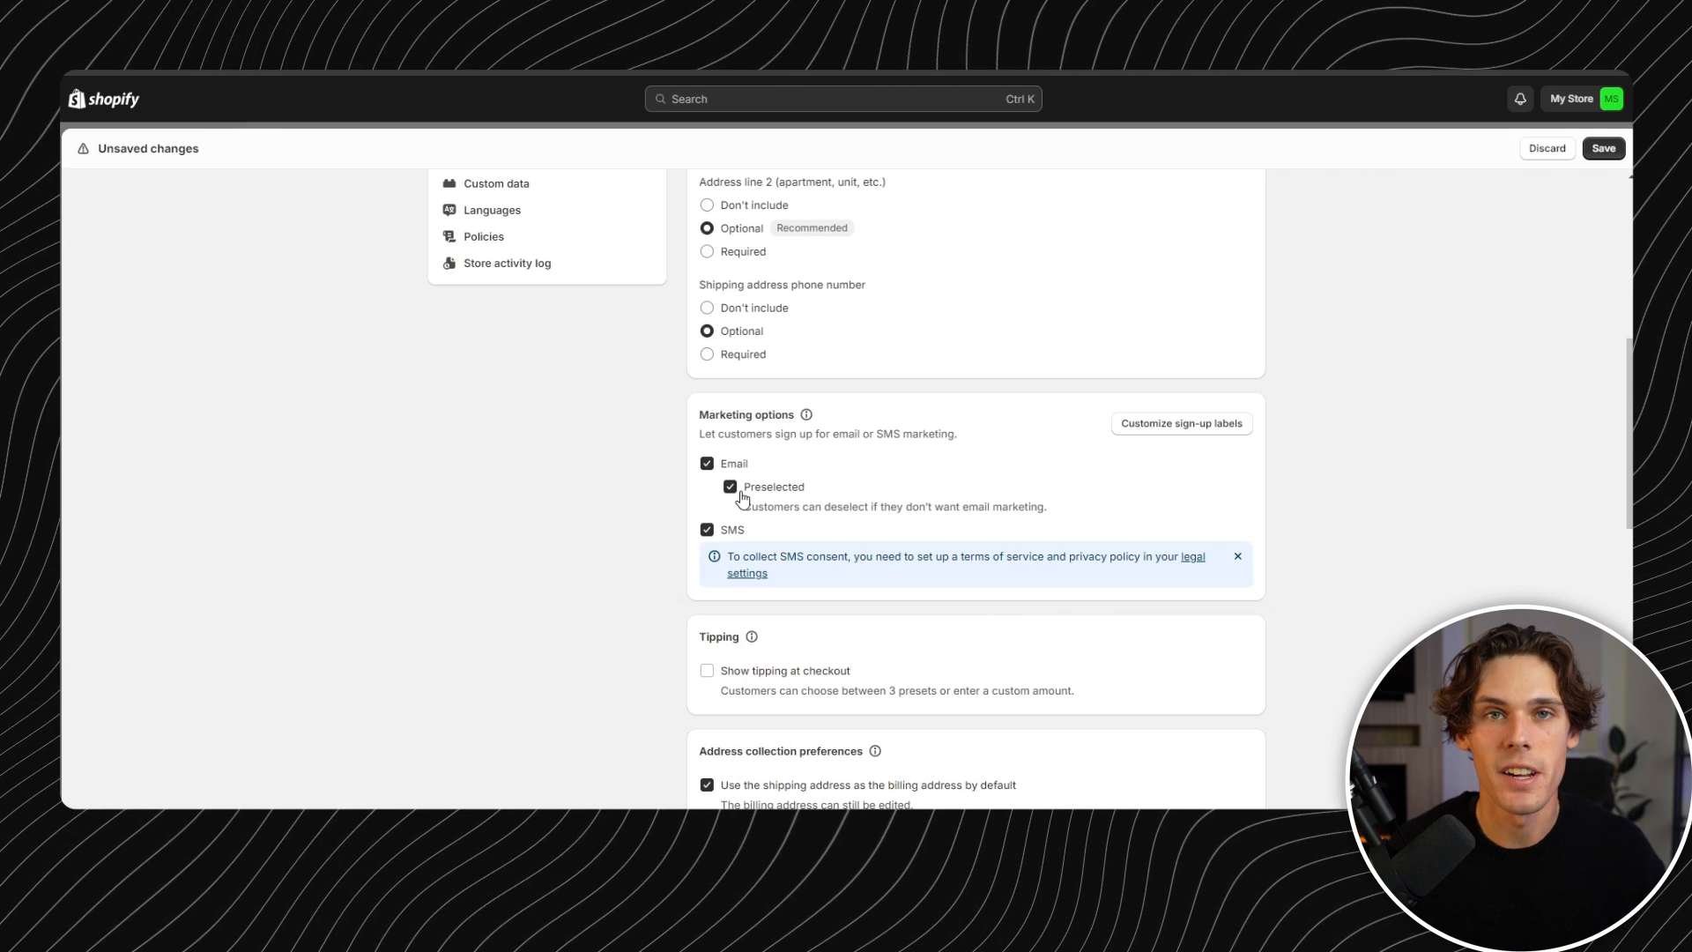
- Review the address collection, order processing and order status sections, and save the checkout settings
scroll(742, 498, "down", 4)
scroll(821, 335, "down", 1)
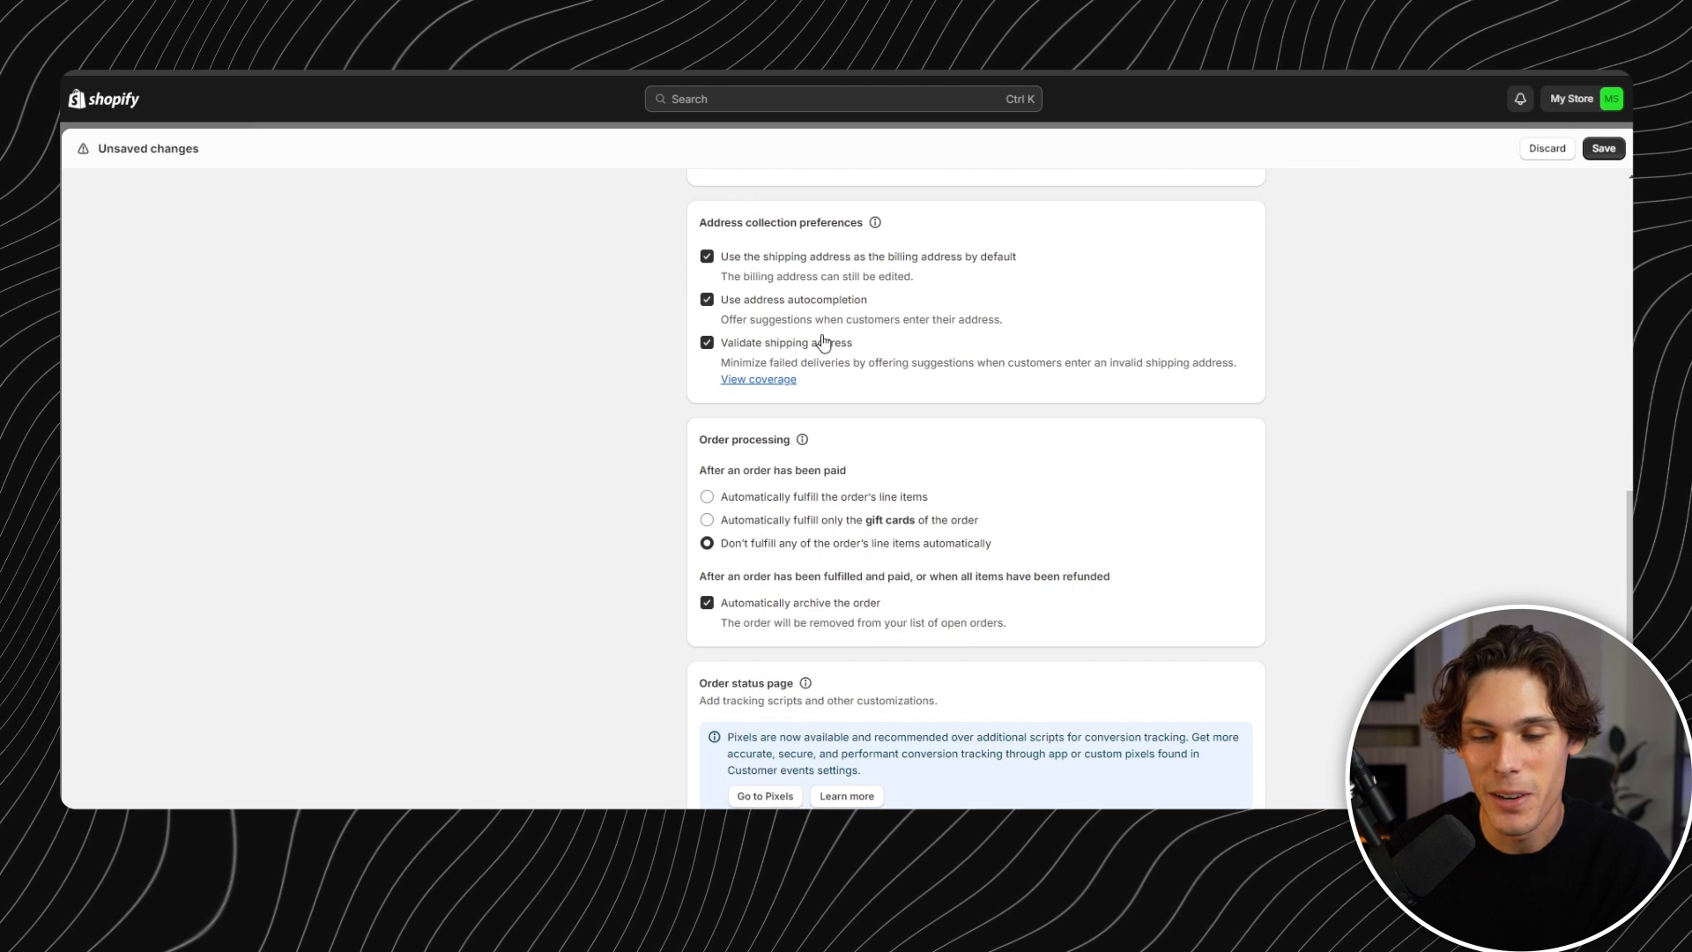
scroll(821, 341, "down", 1)
scroll(819, 341, "down", 2)
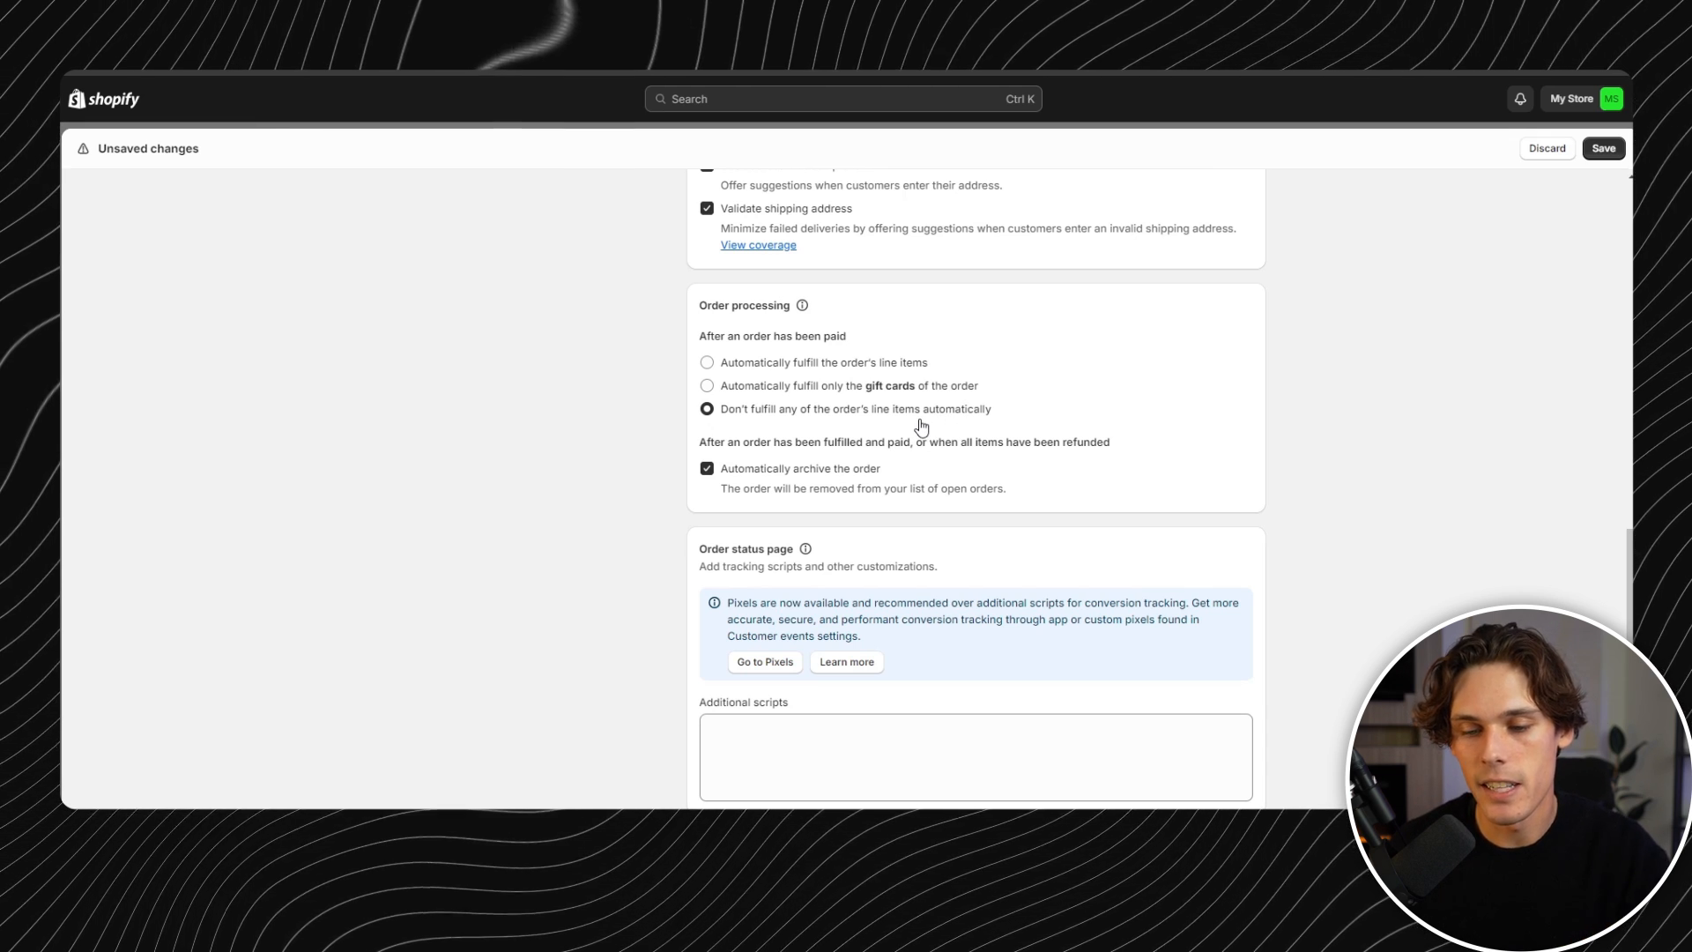
scroll(1093, 412, "down", 1)
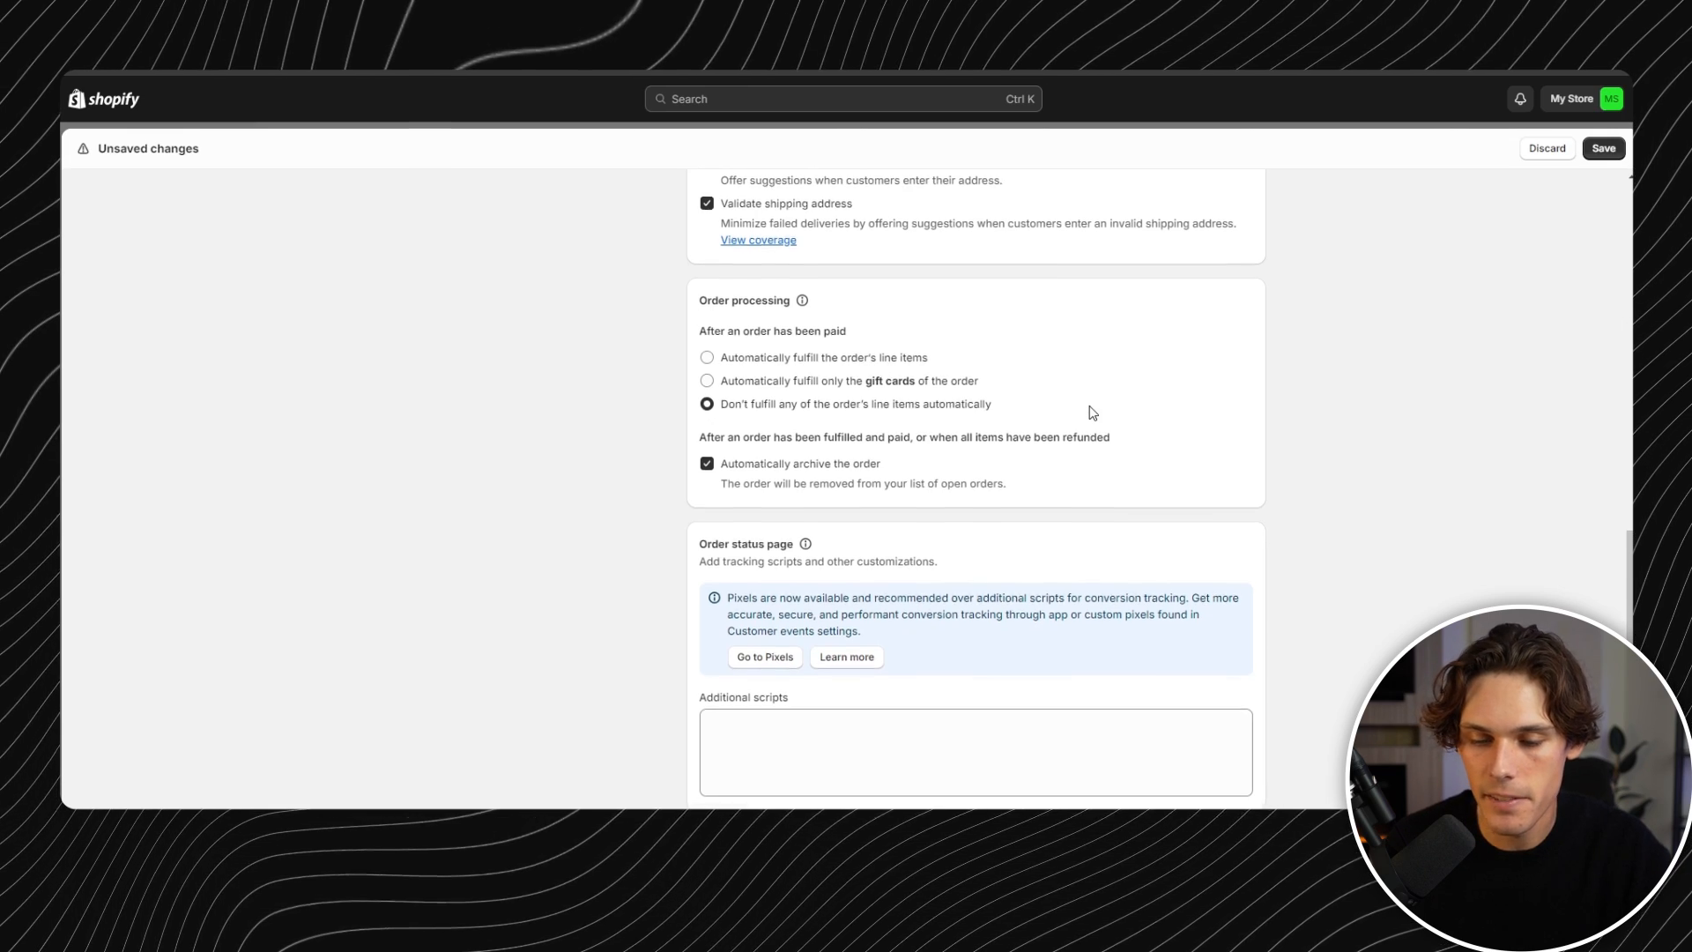
scroll(1092, 413, "down", 5)
scroll(1272, 377, "up", 15)
left_click(1603, 149)
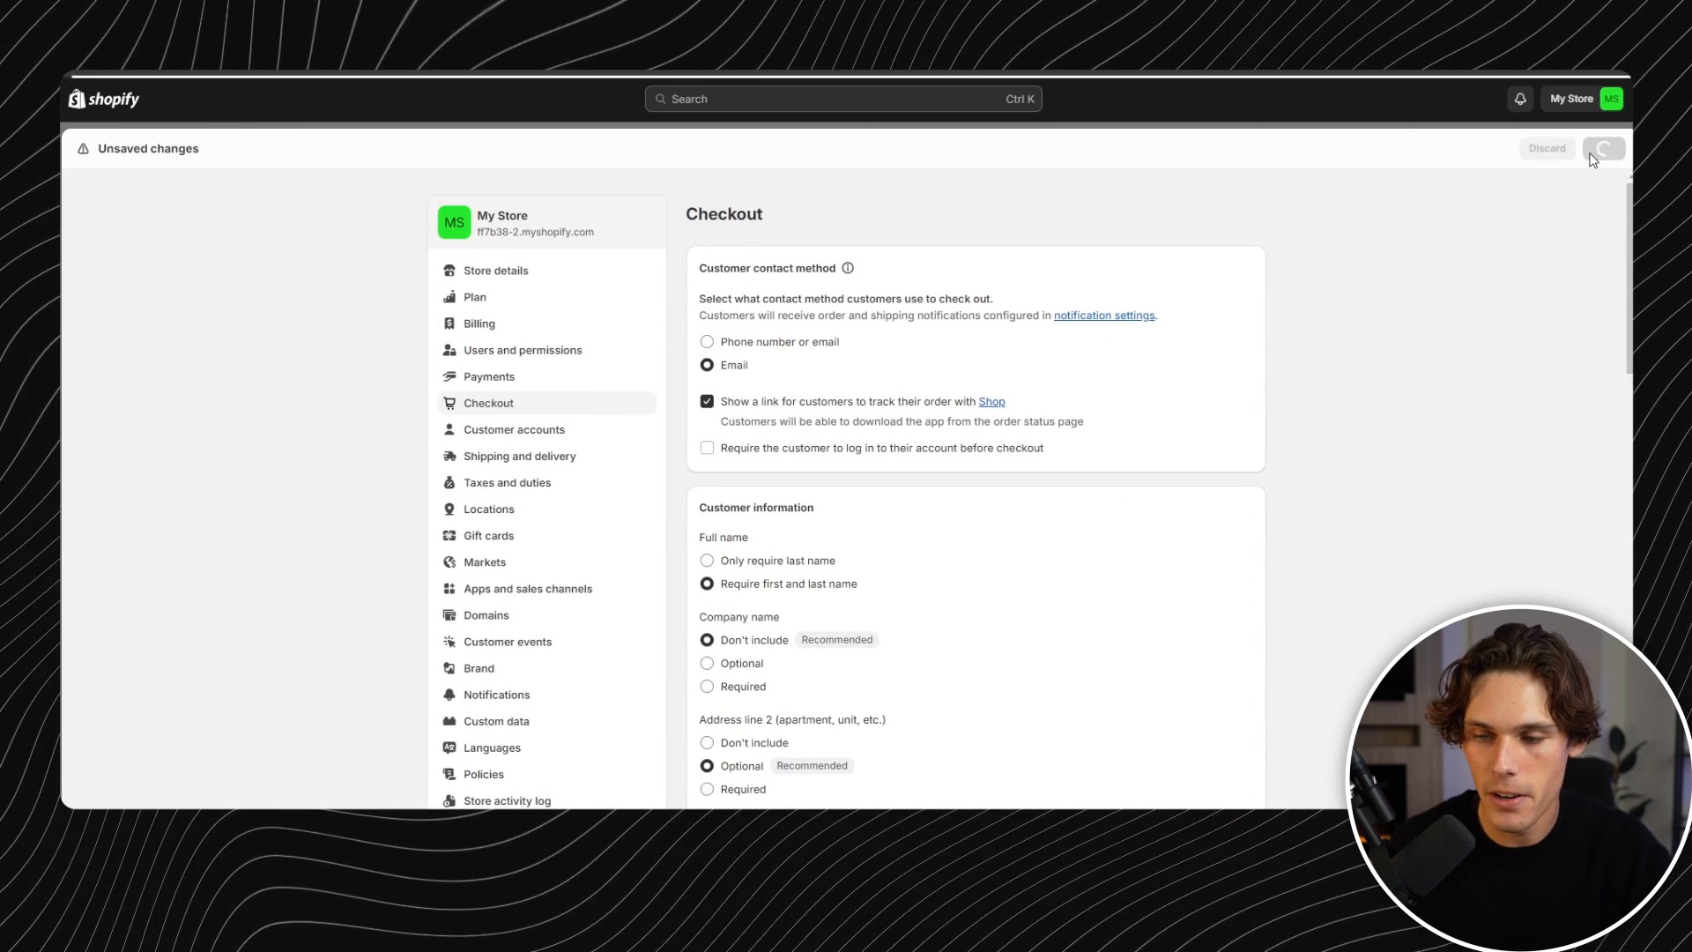
- Review the customer accounts settings, including login experience, self-serve returns and the account URL
left_click(528, 430)
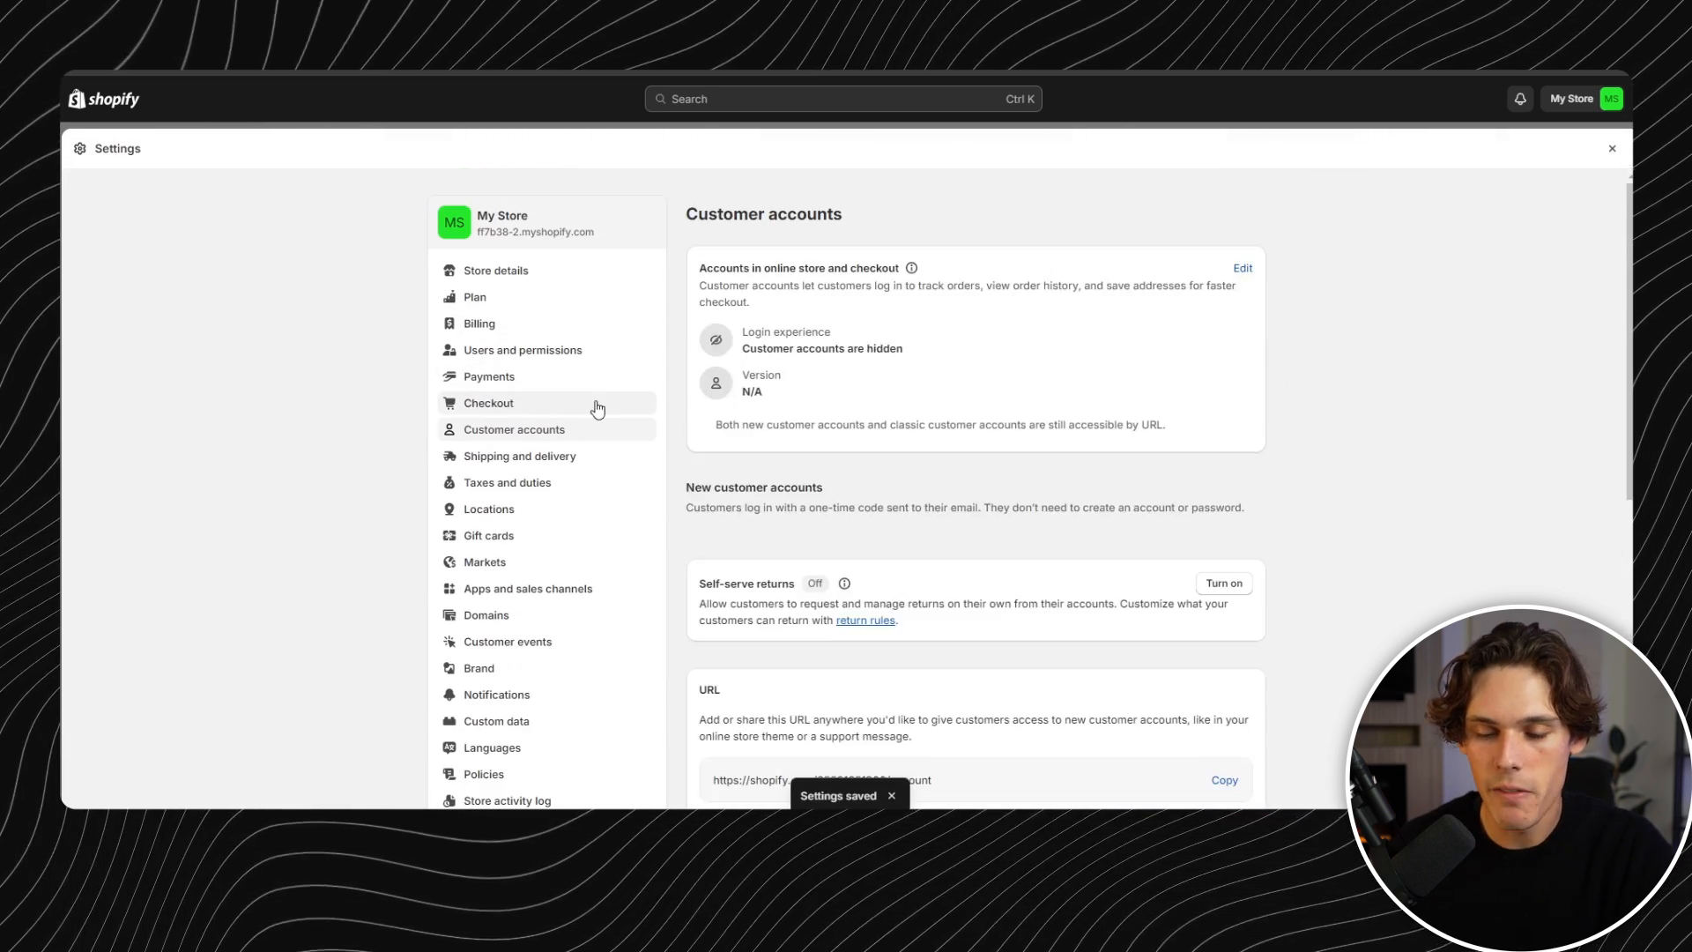
scroll(653, 405, "down", 2)
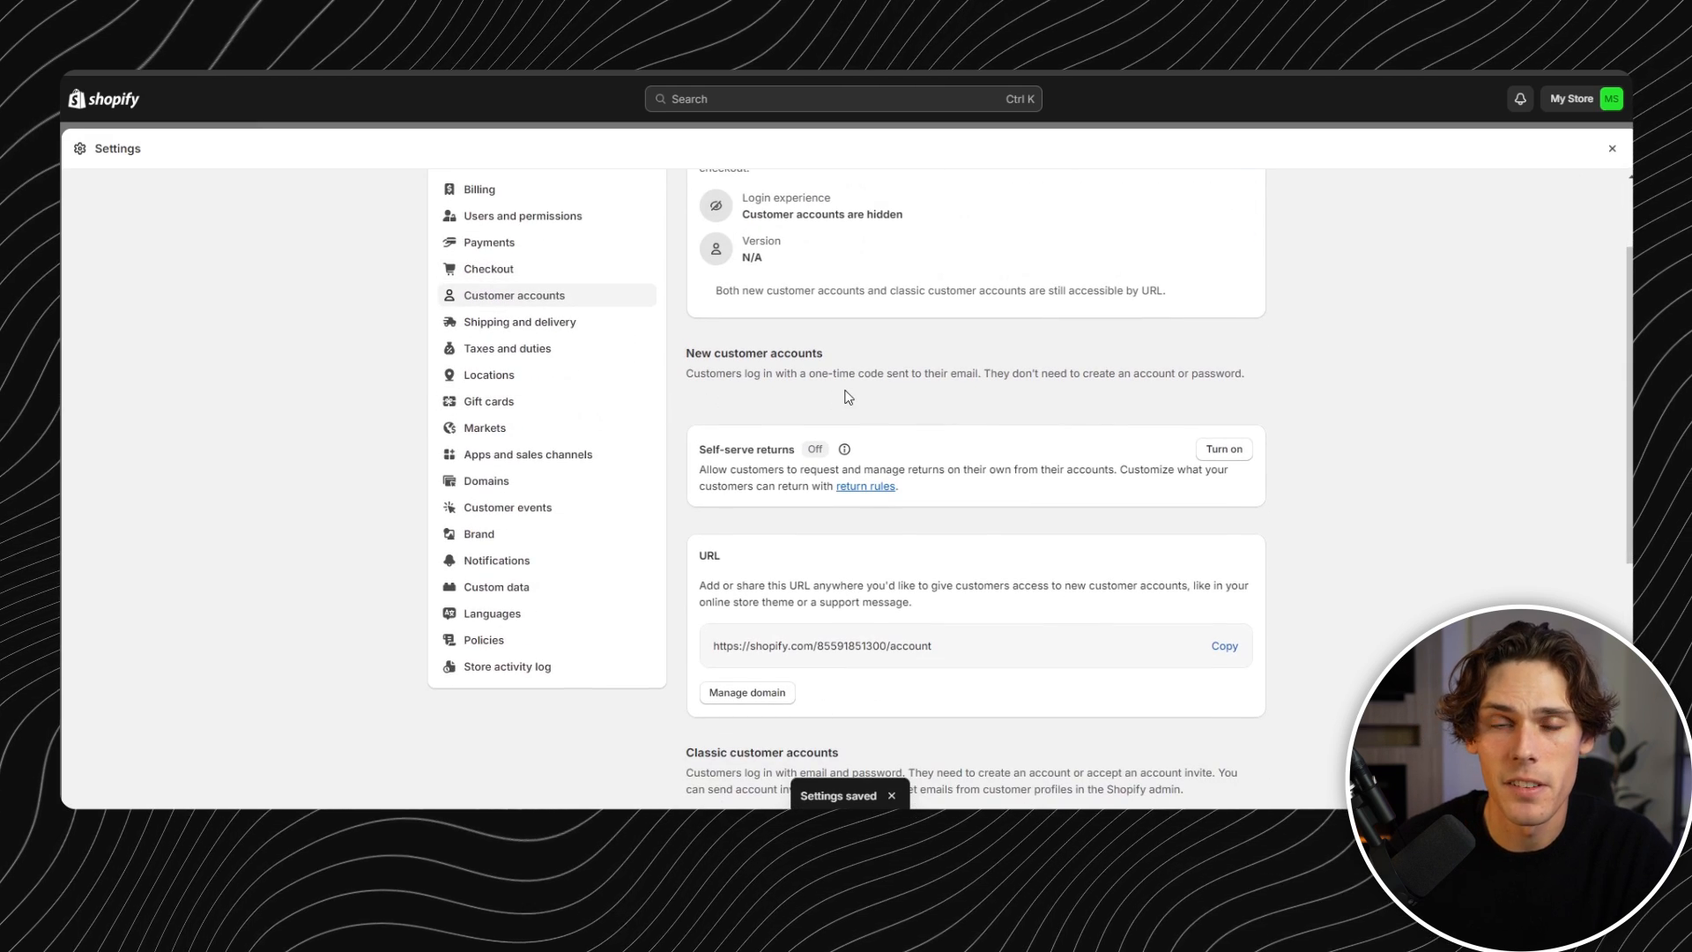
scroll(846, 396, "down", 3)
- Look over the shipping and delivery settings, including the page for creating a custom shipping profile
left_click(550, 352)
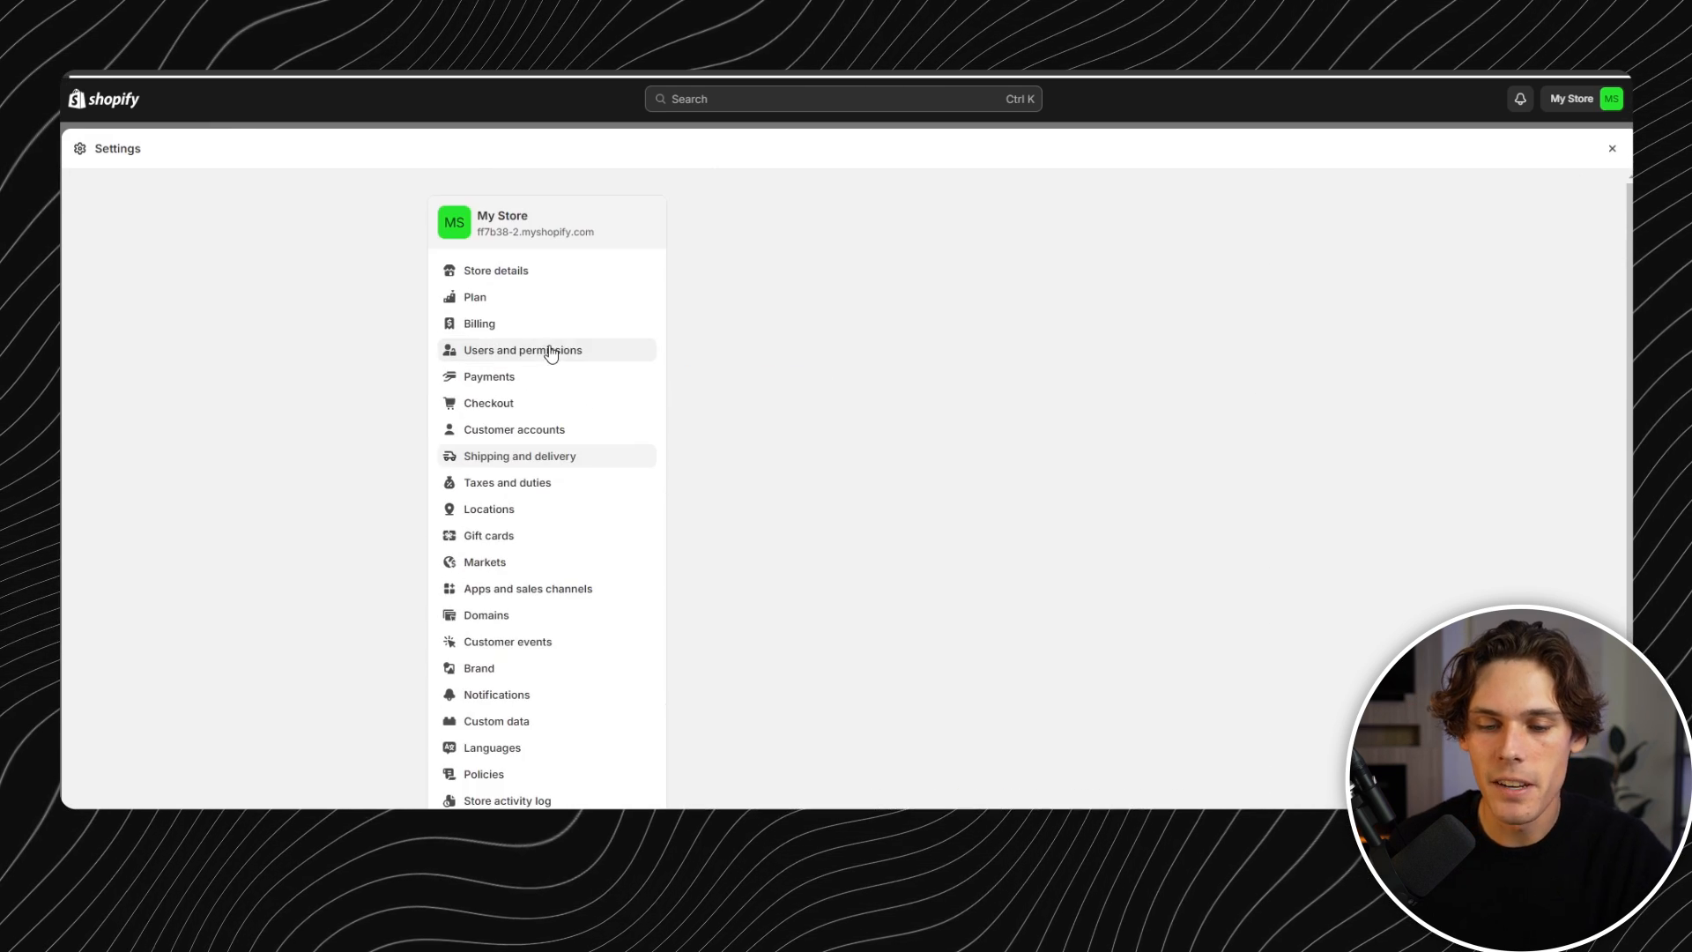
scroll(958, 434, "down", 2)
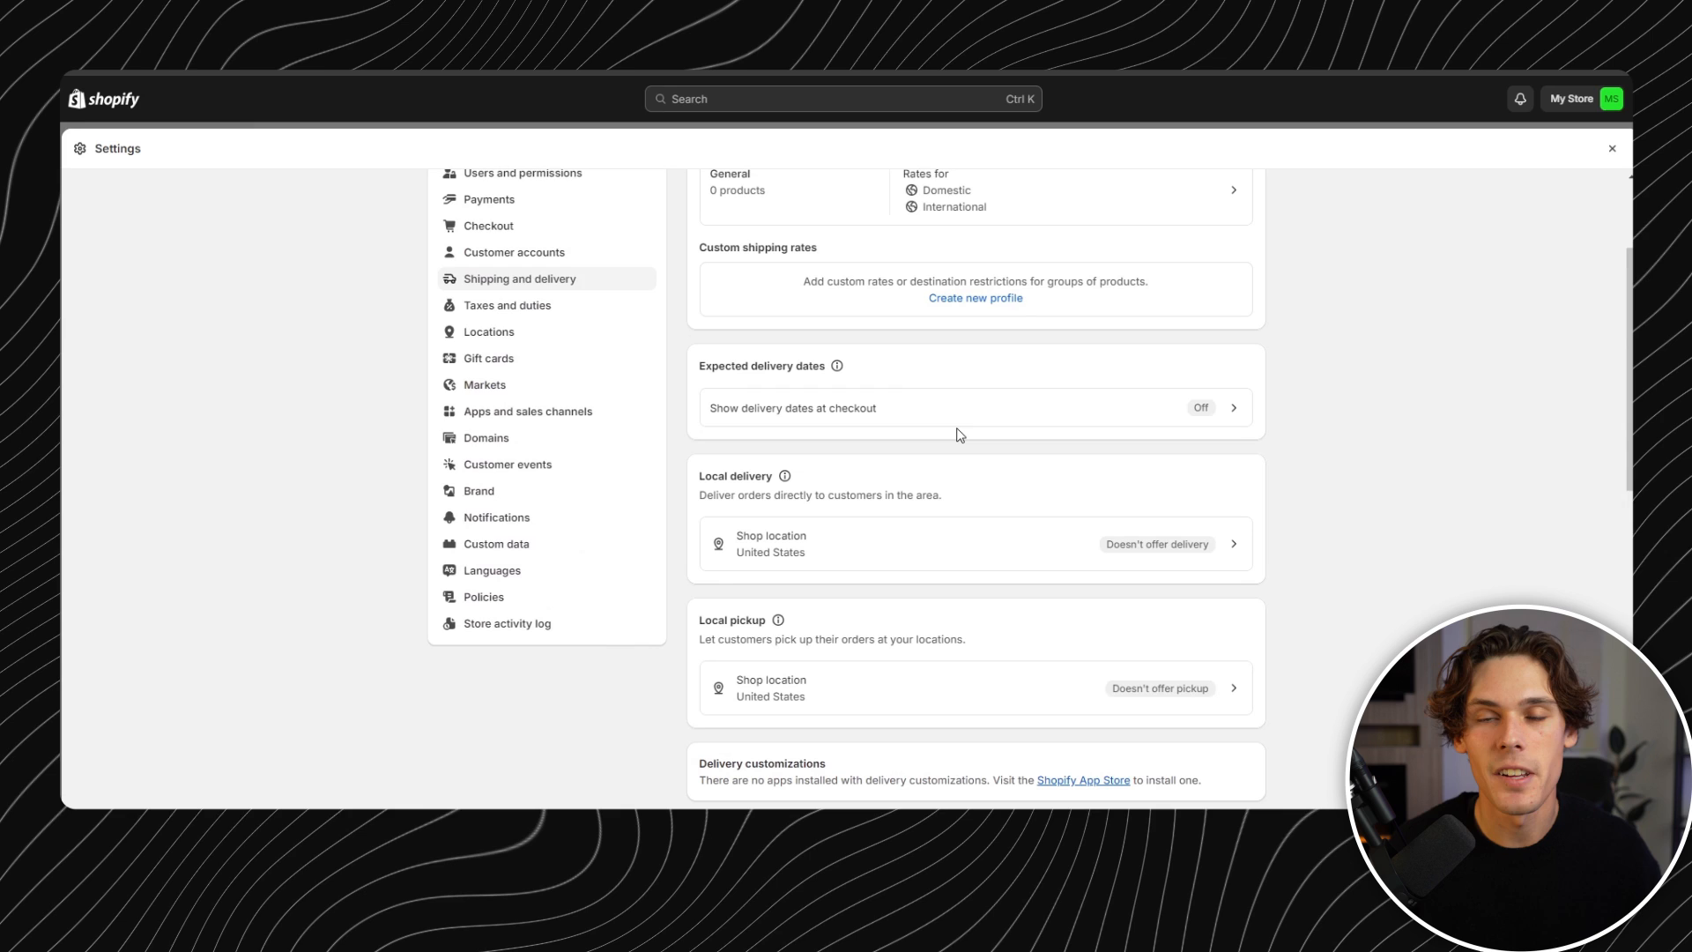
scroll(969, 441, "up", 2)
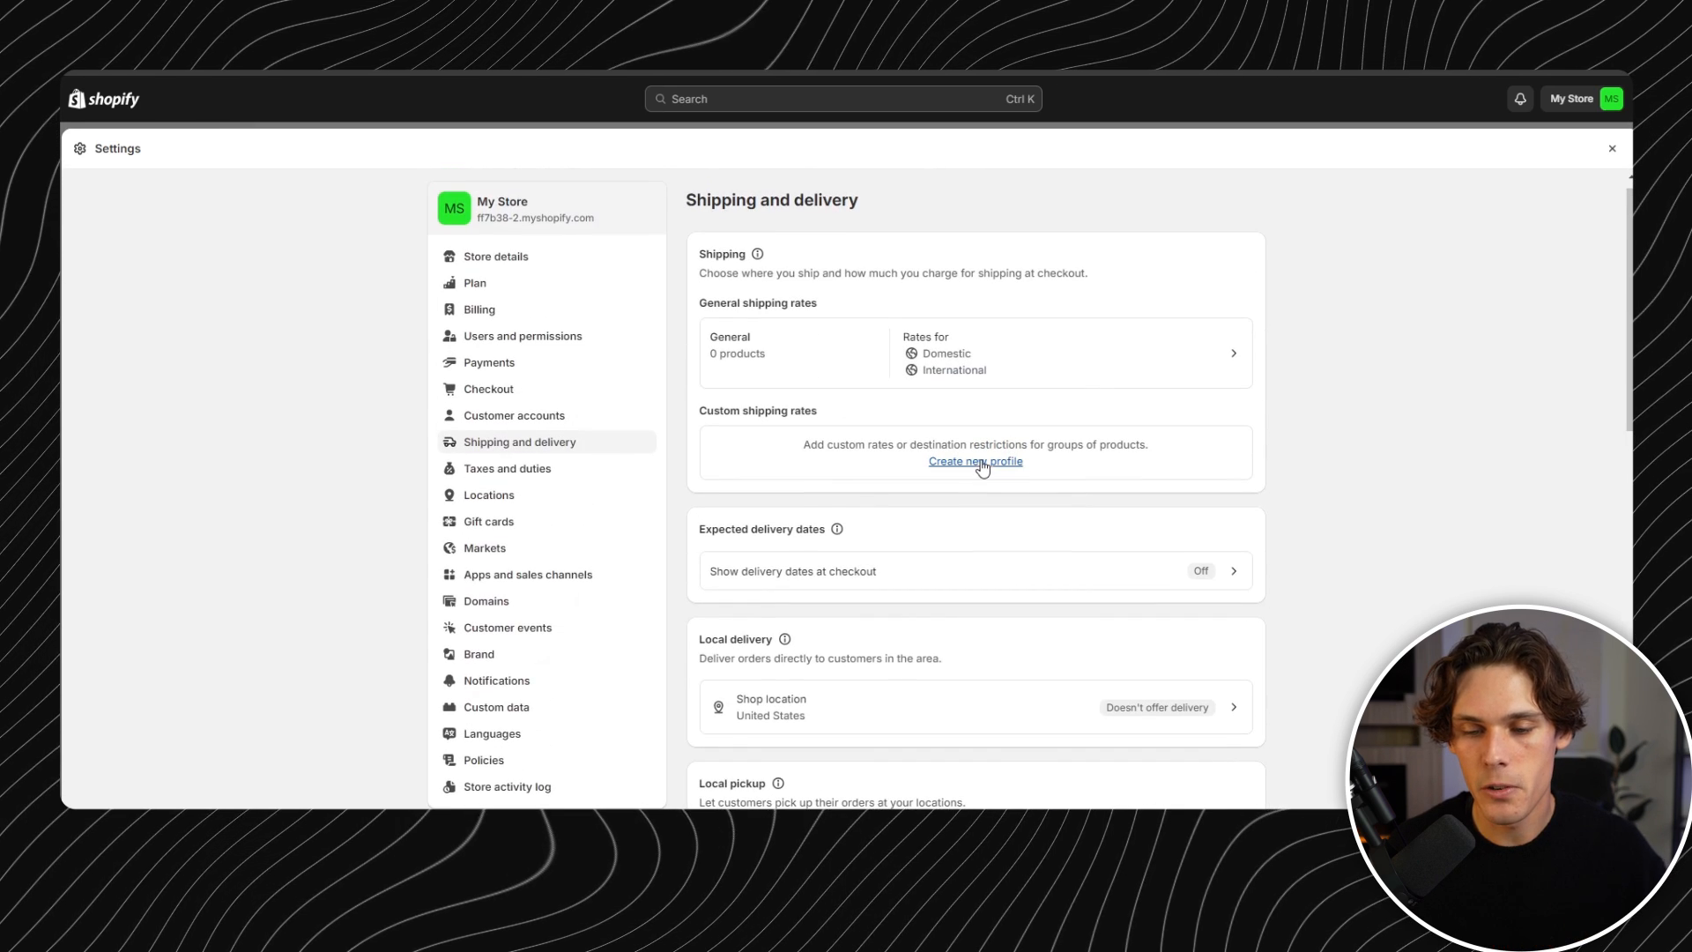
left_click(976, 461)
left_click(694, 211)
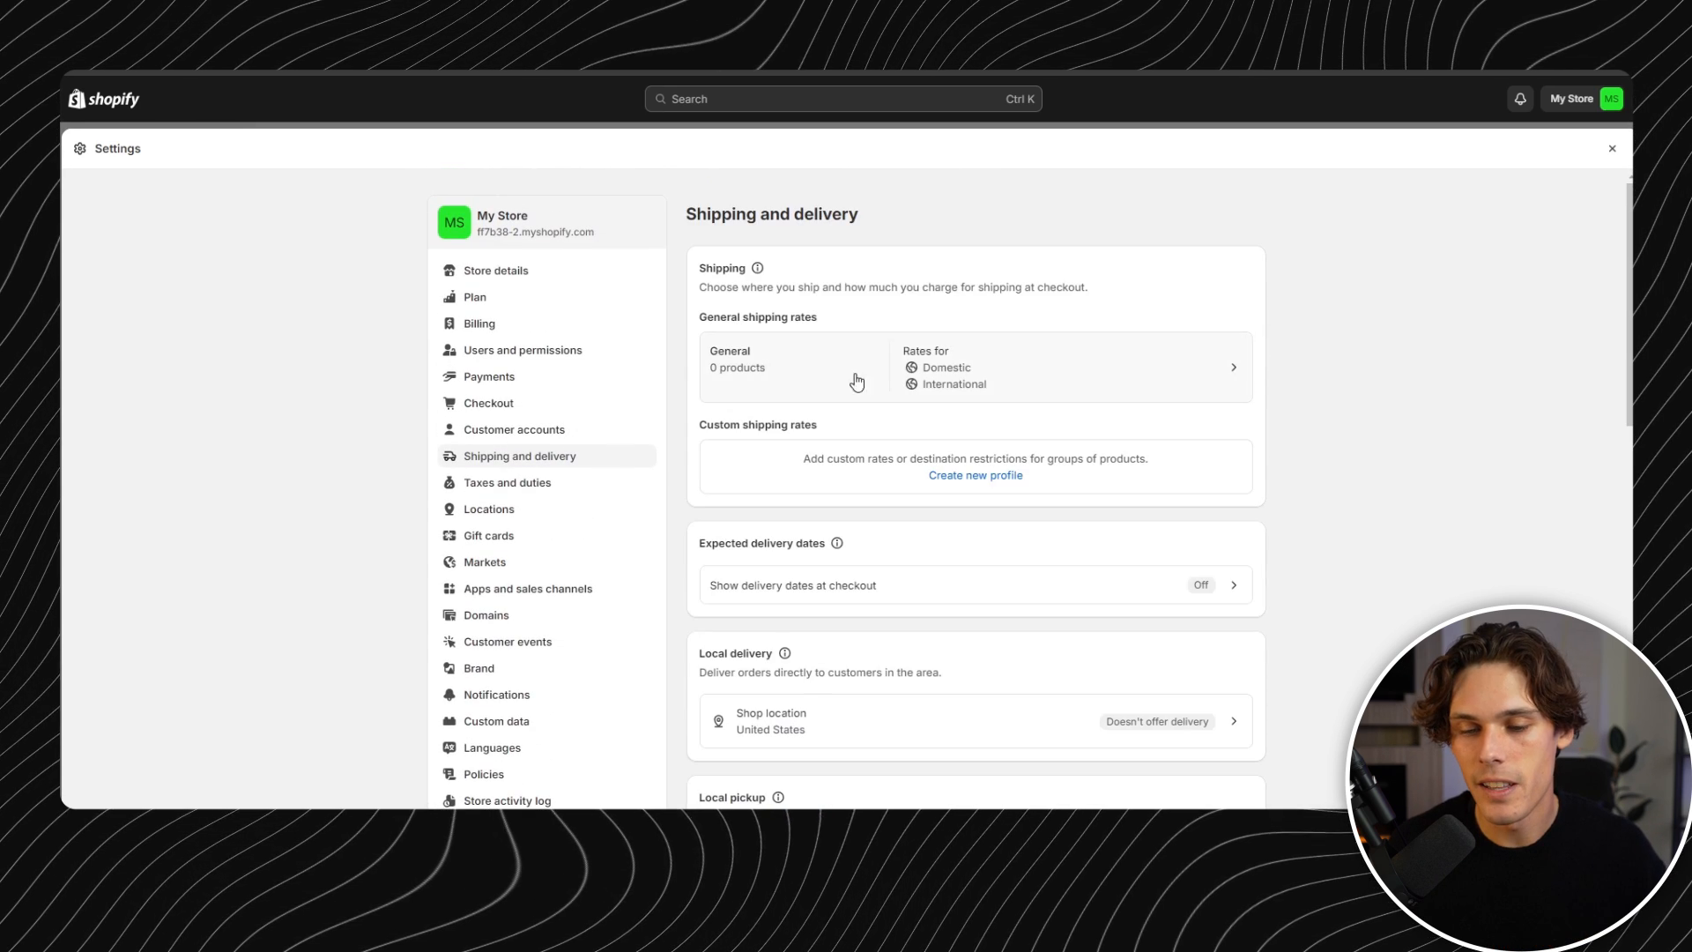
- Examine the domestic and international zones in the general shipping rates and show the actions for the Economy rate of $50.00 and up
left_click(1046, 385)
scroll(934, 370, "down", 2)
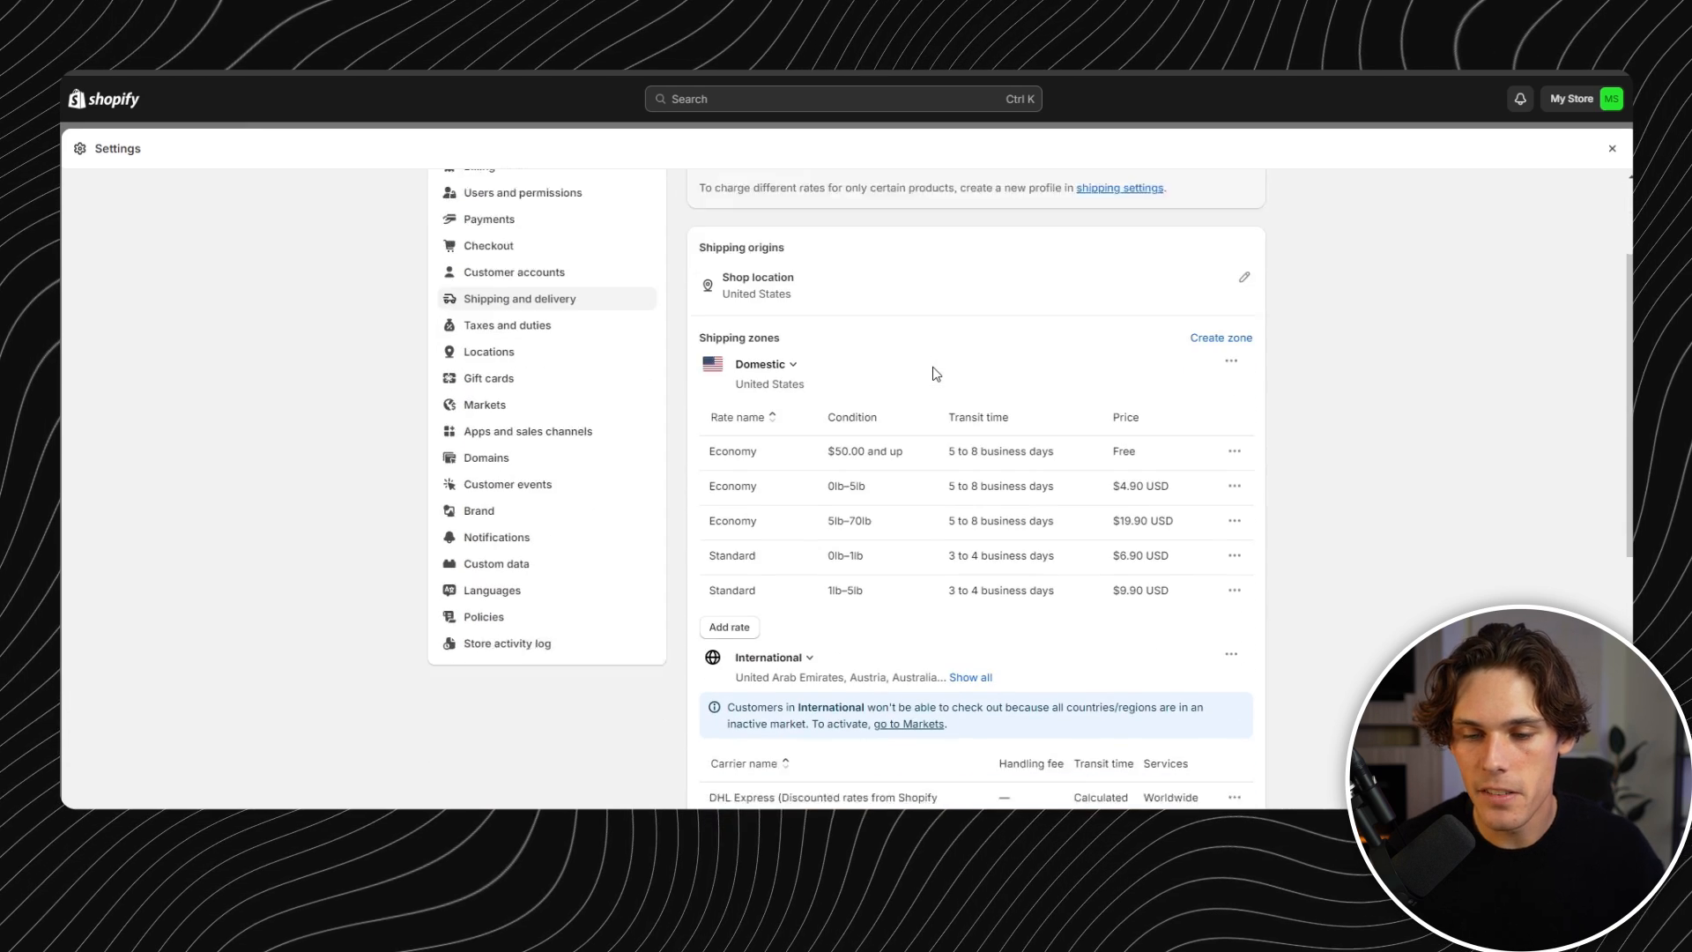
scroll(934, 370, "down", 1)
scroll(934, 370, "up", 1)
scroll(926, 388, "down", 1)
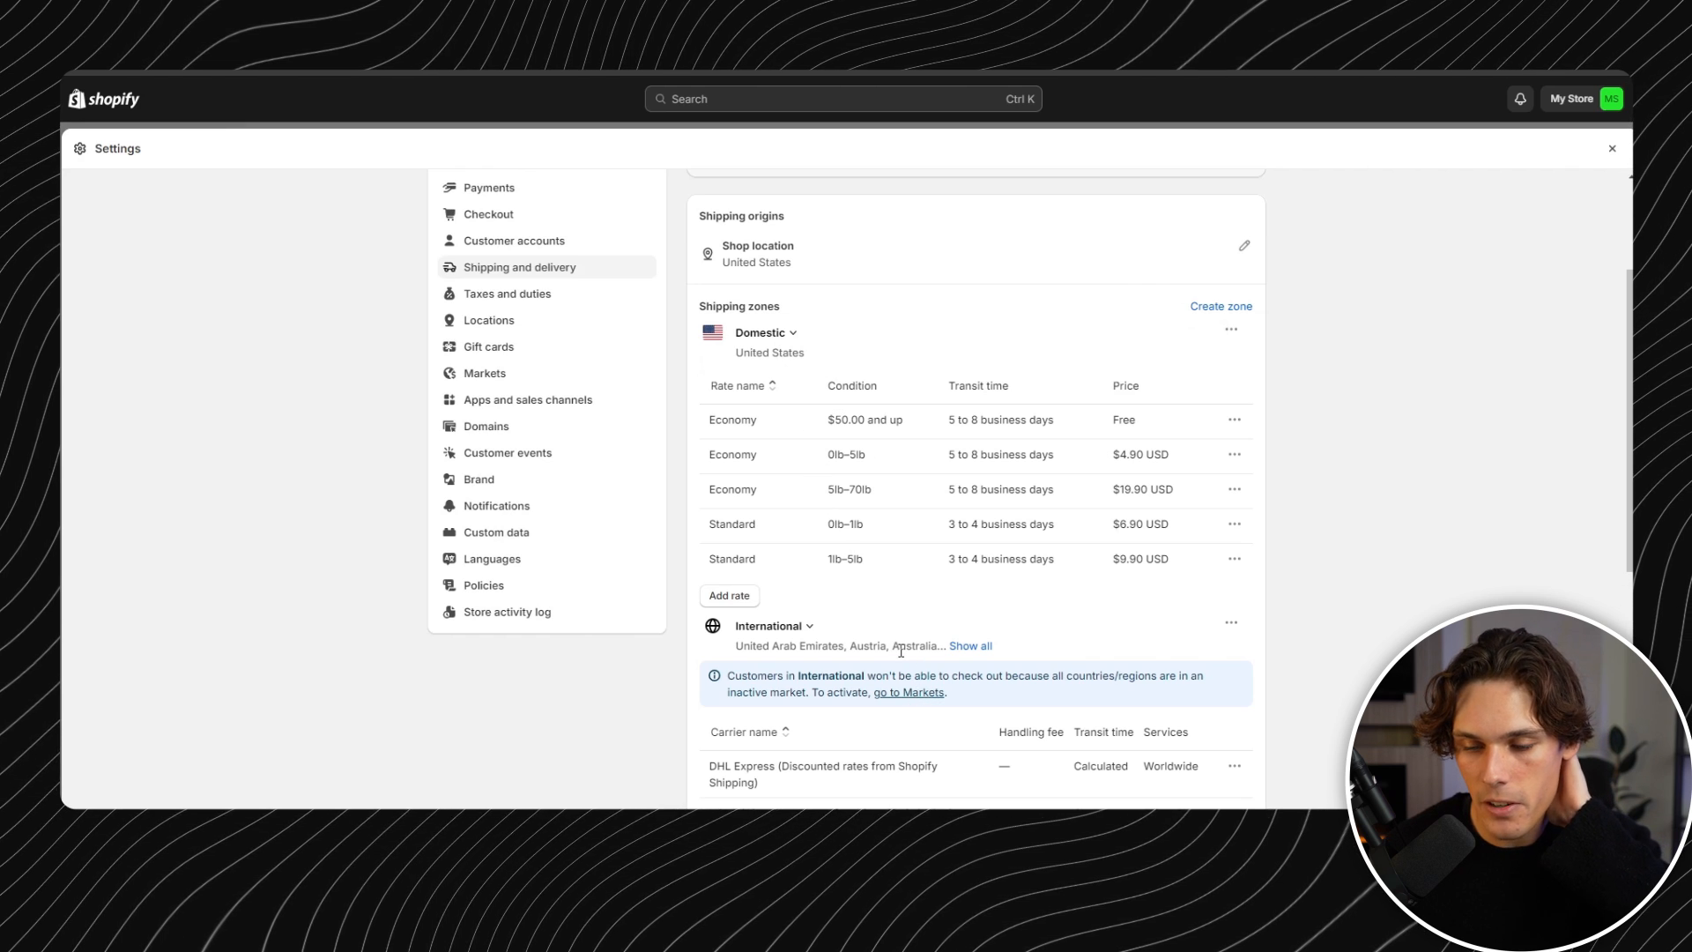
scroll(1083, 399, "down", 1)
left_click(1236, 326)
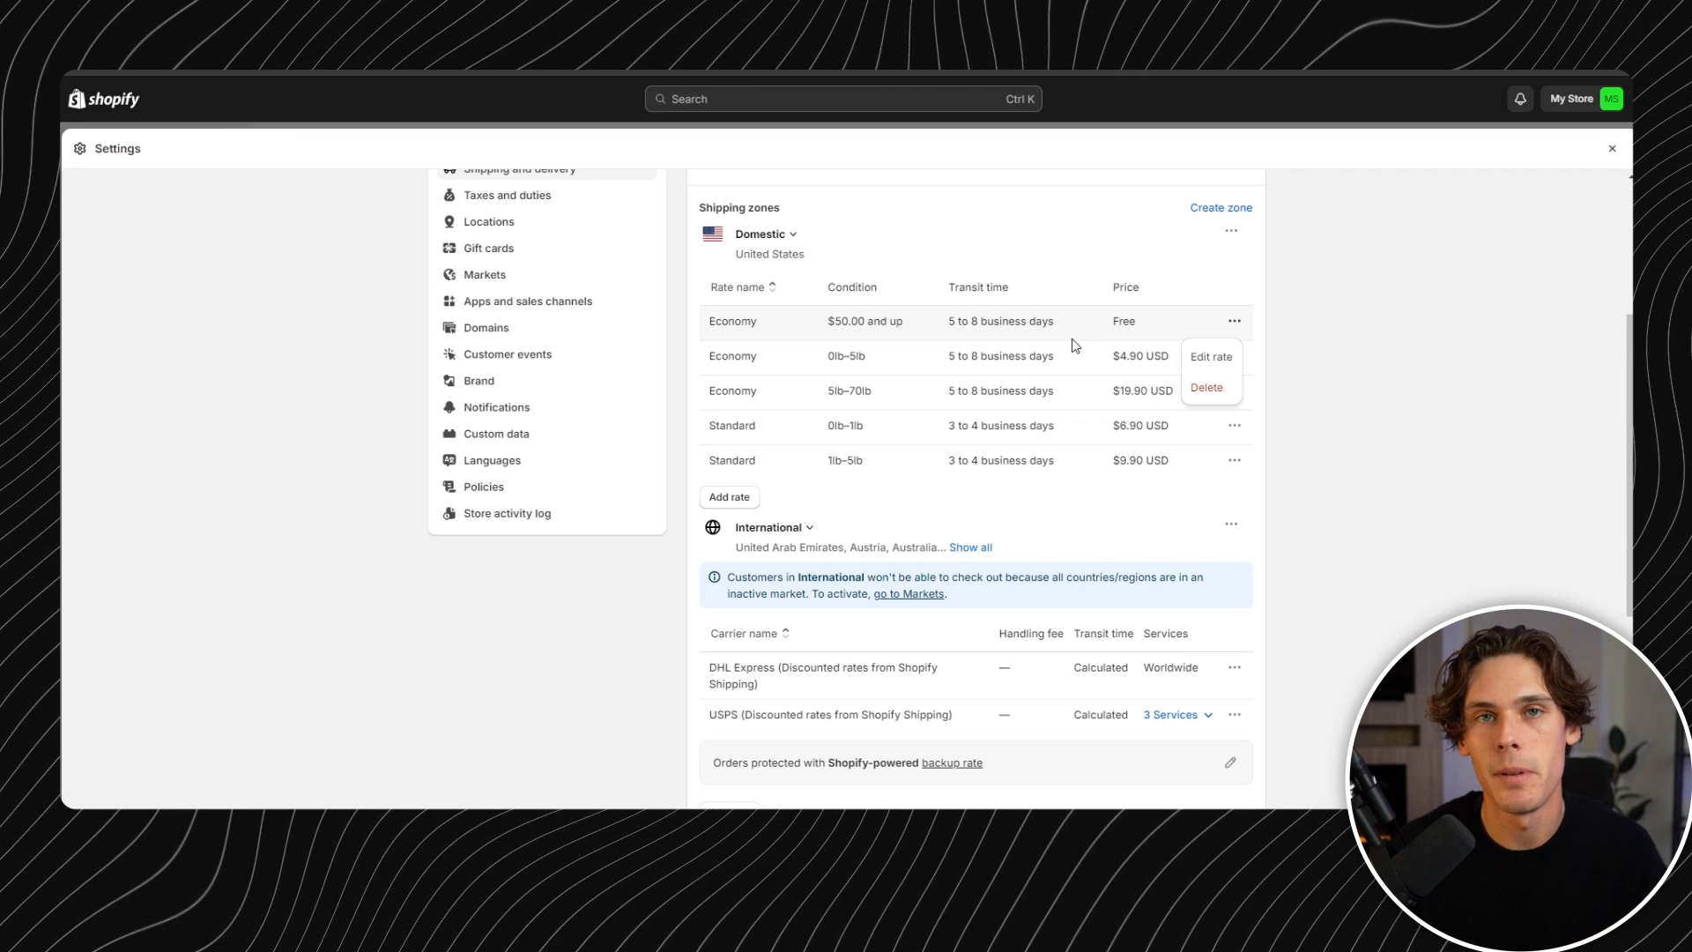
- Review the tax regions under taxes and duties and the store's locations settings
left_click(546, 197)
scroll(671, 257, "down", 3)
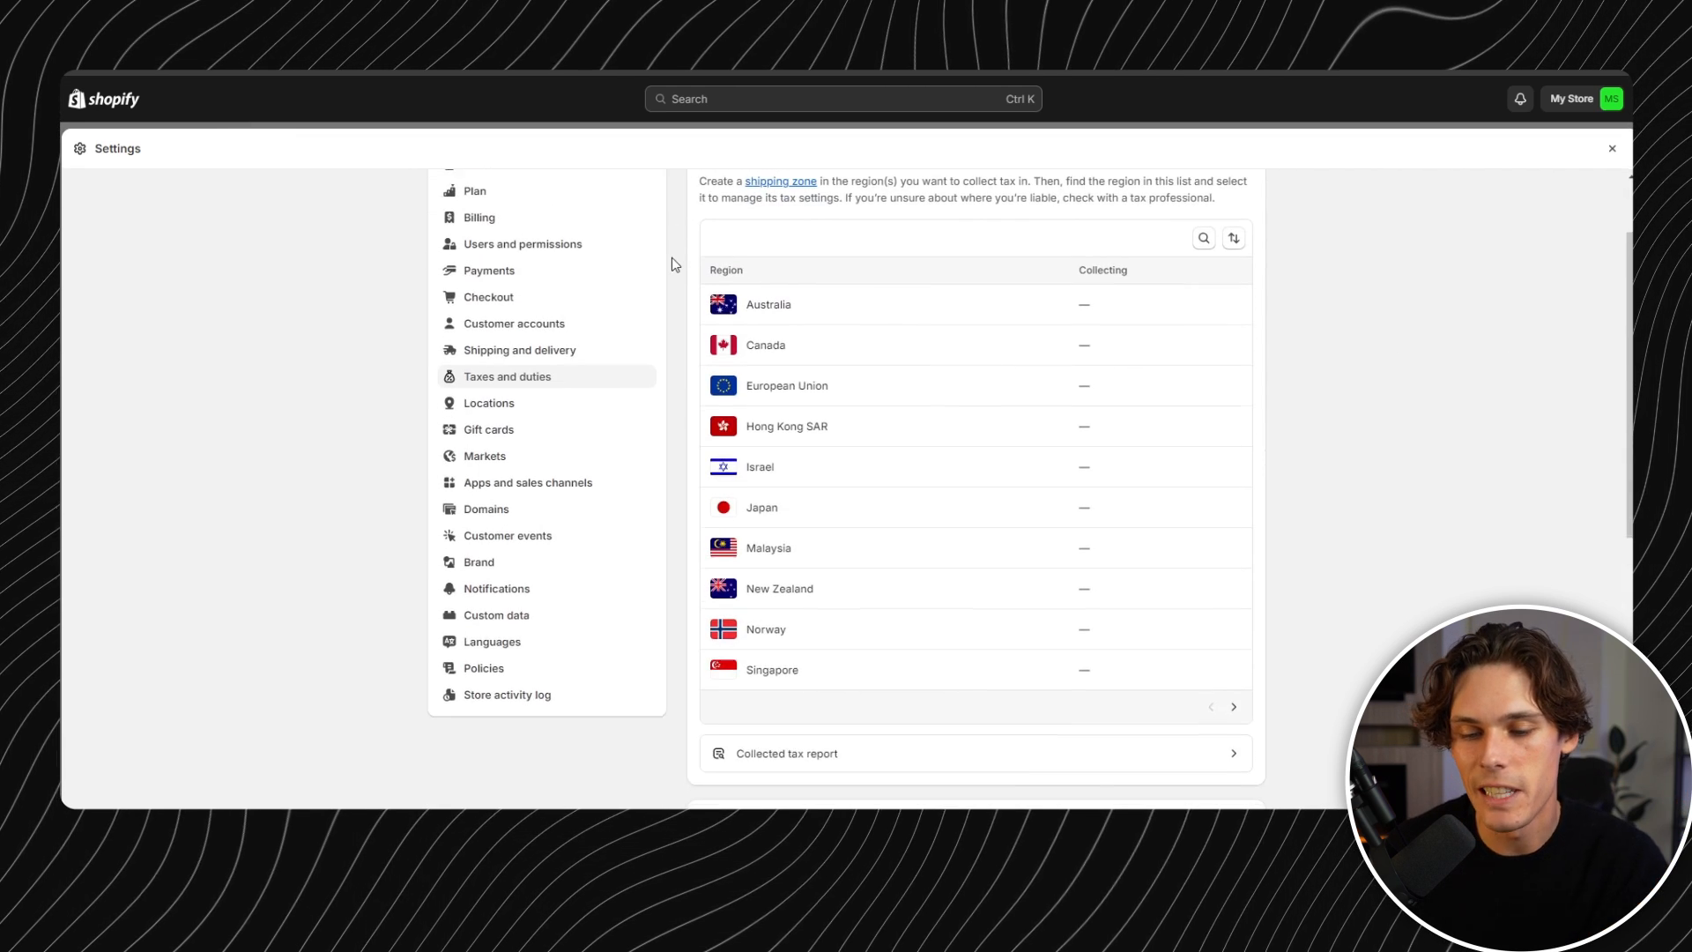
scroll(787, 295, "down", 2)
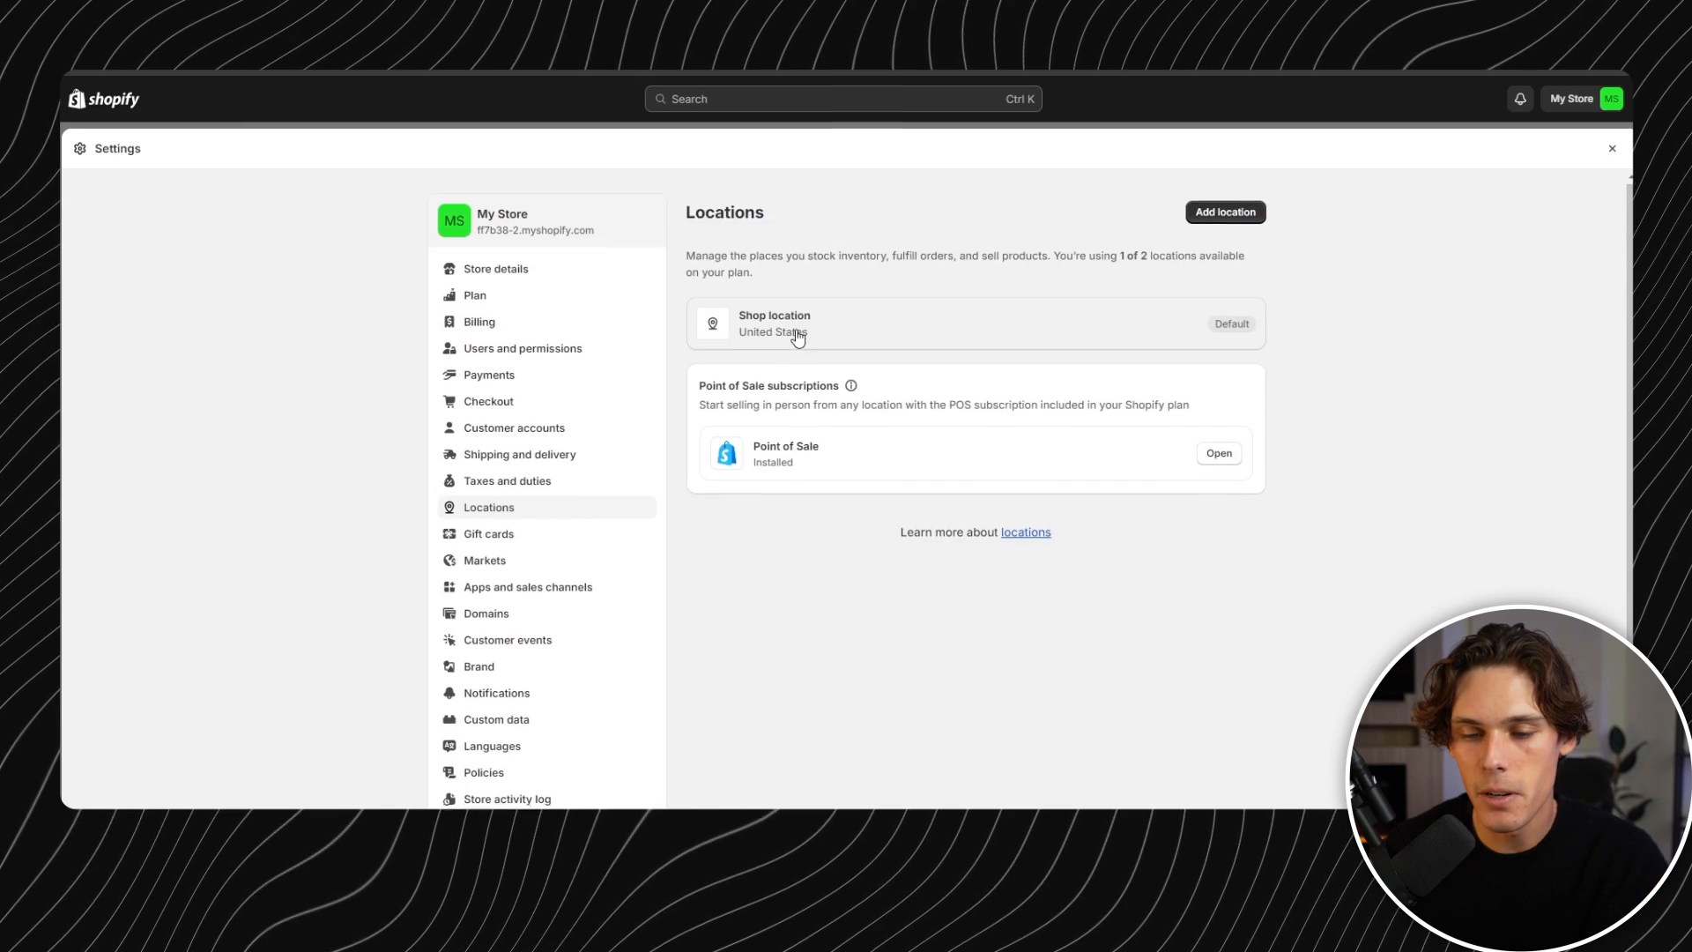
scroll(798, 337, "down", 1)
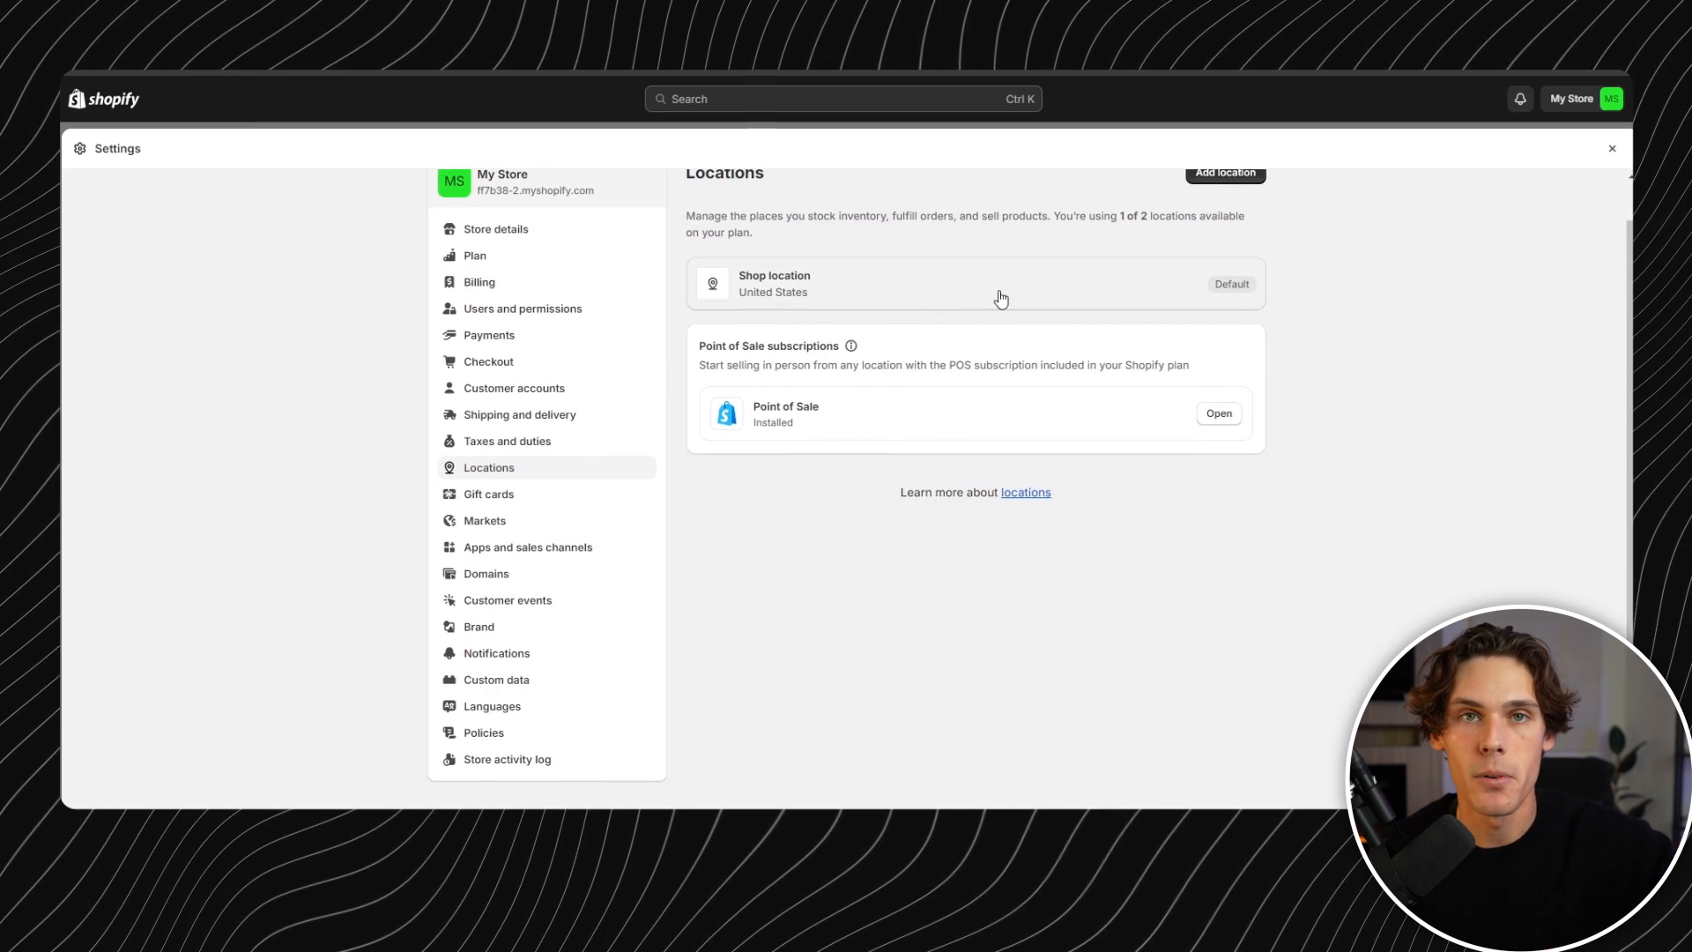
- Look through the gift cards, markets, and apps and sales channels settings
left_click(540, 494)
scroll(603, 512, "down", 1)
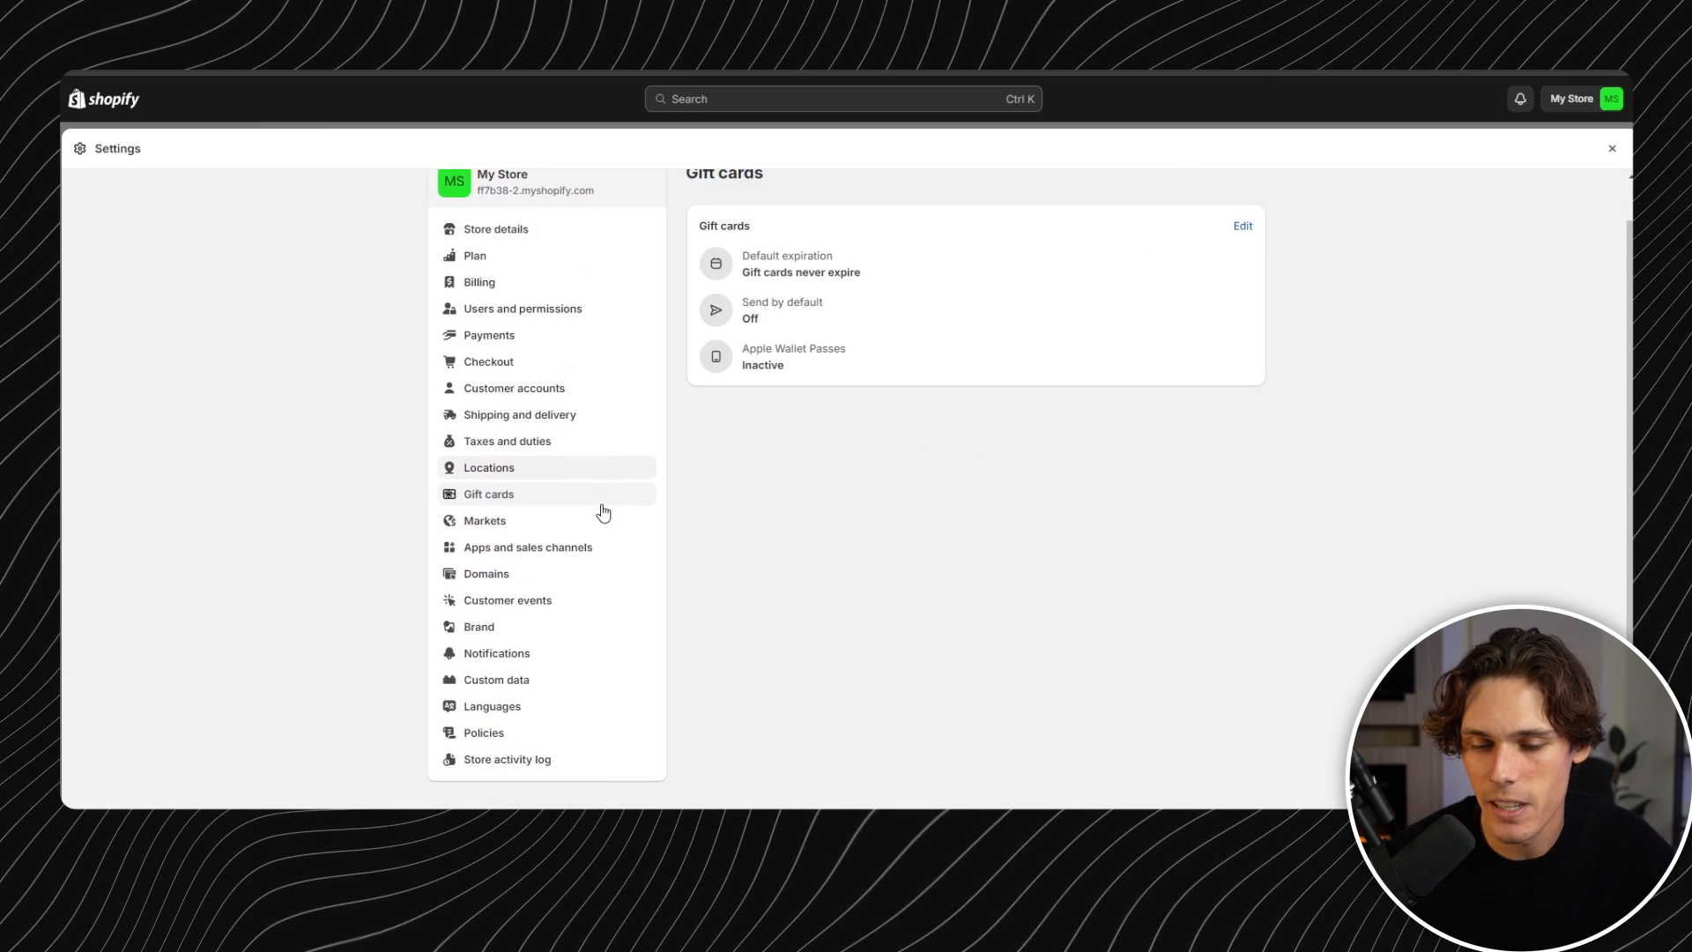
left_click(564, 521)
scroll(617, 461, "down", 1)
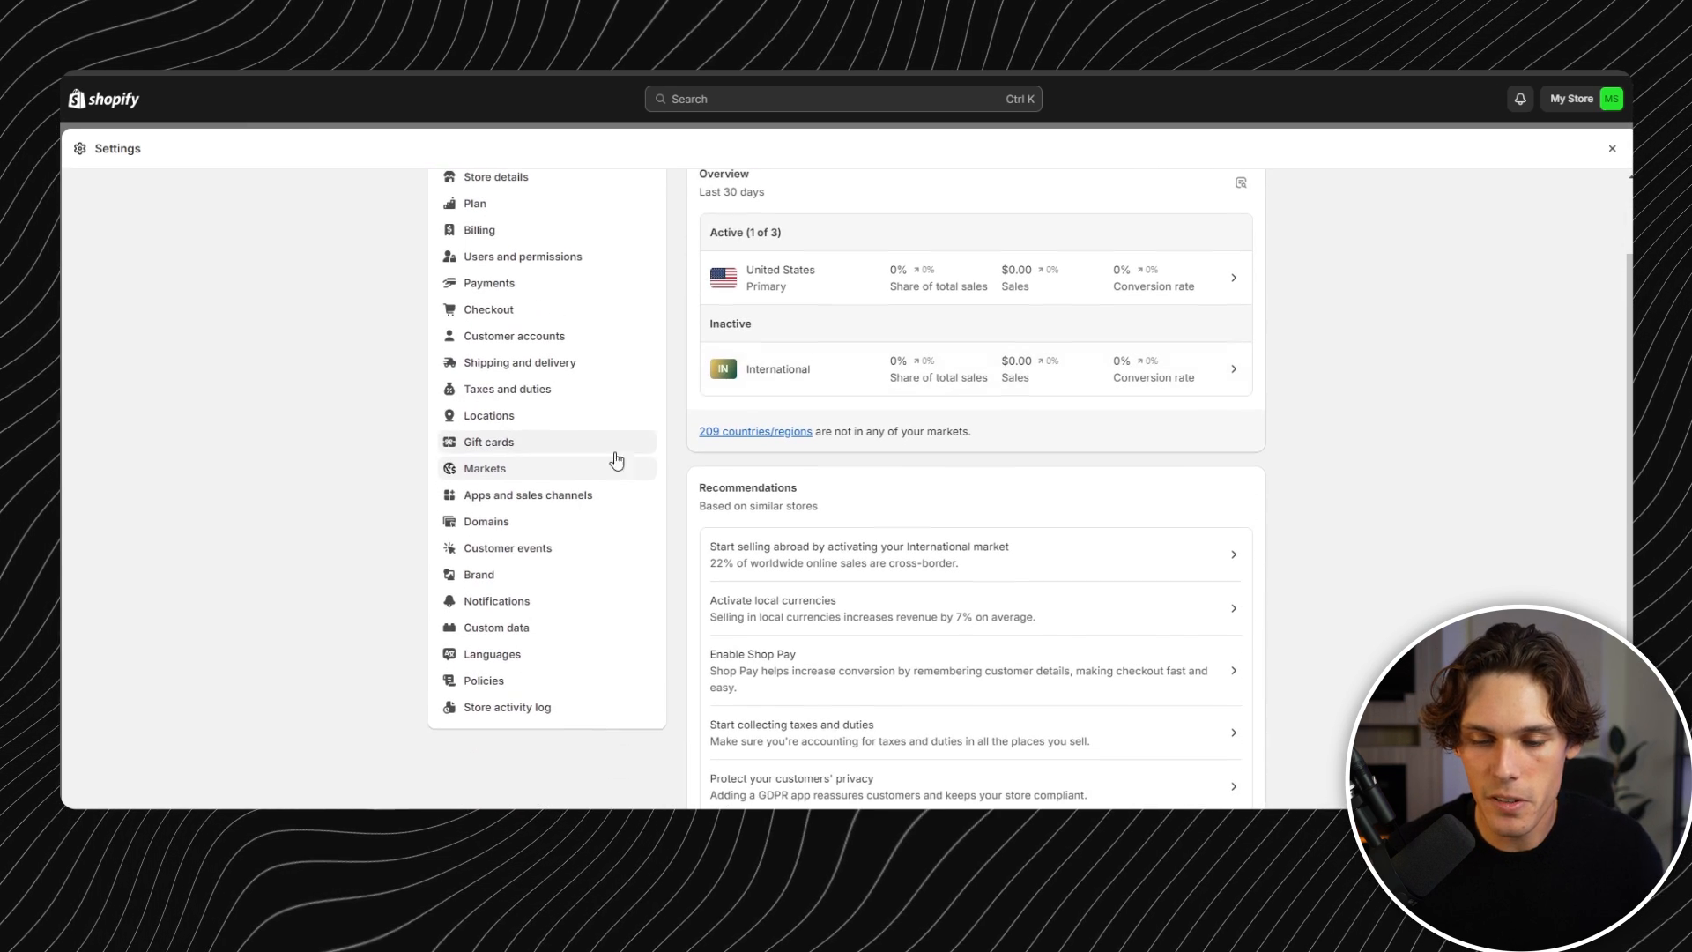
left_click(563, 503)
scroll(804, 536, "down", 1)
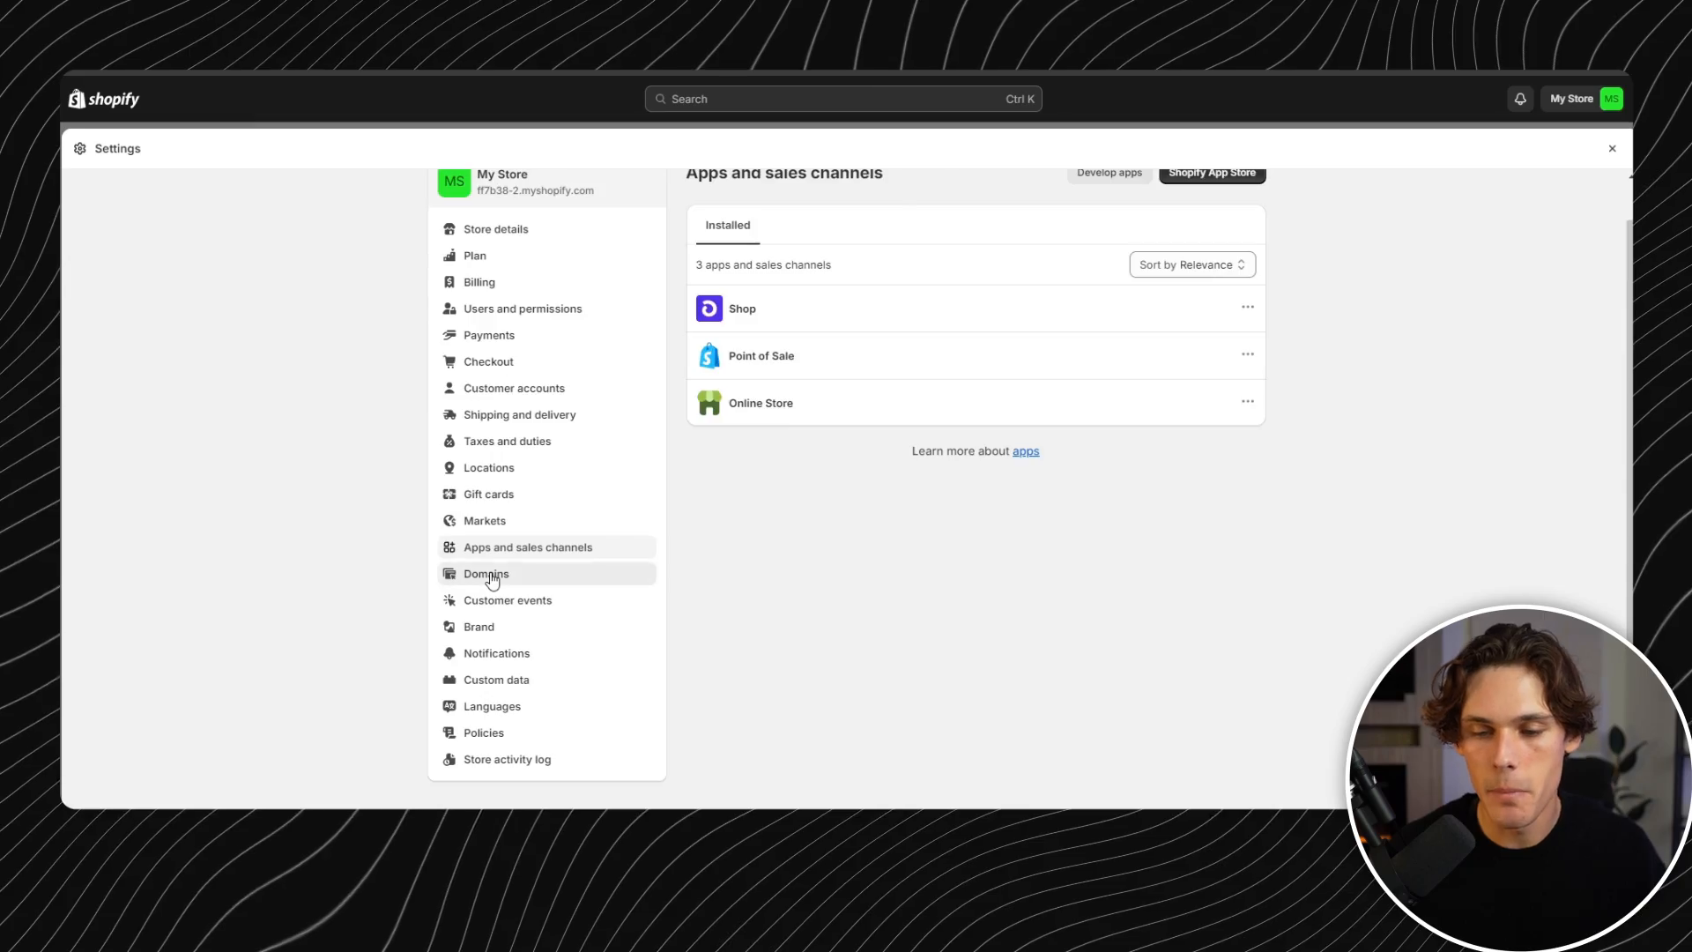
- Start buying a new domain in the domain settings and check whether eyelashcurlertopg.com is available
left_click(528, 575)
scroll(895, 548, "down", 1)
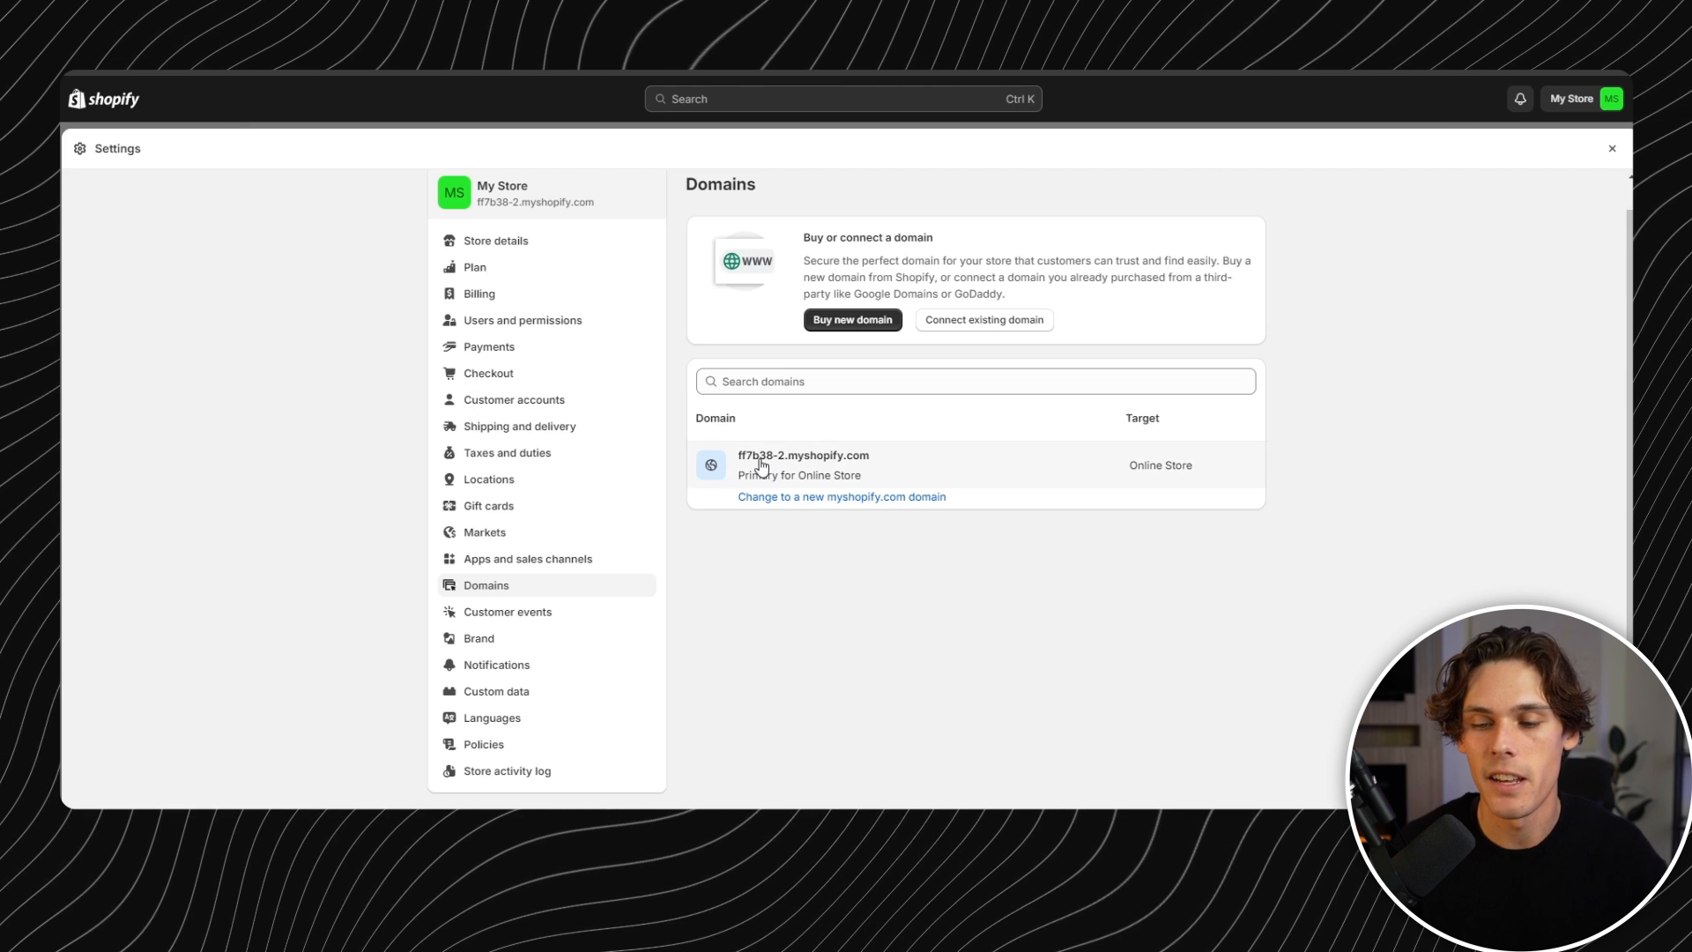
left_click(843, 385)
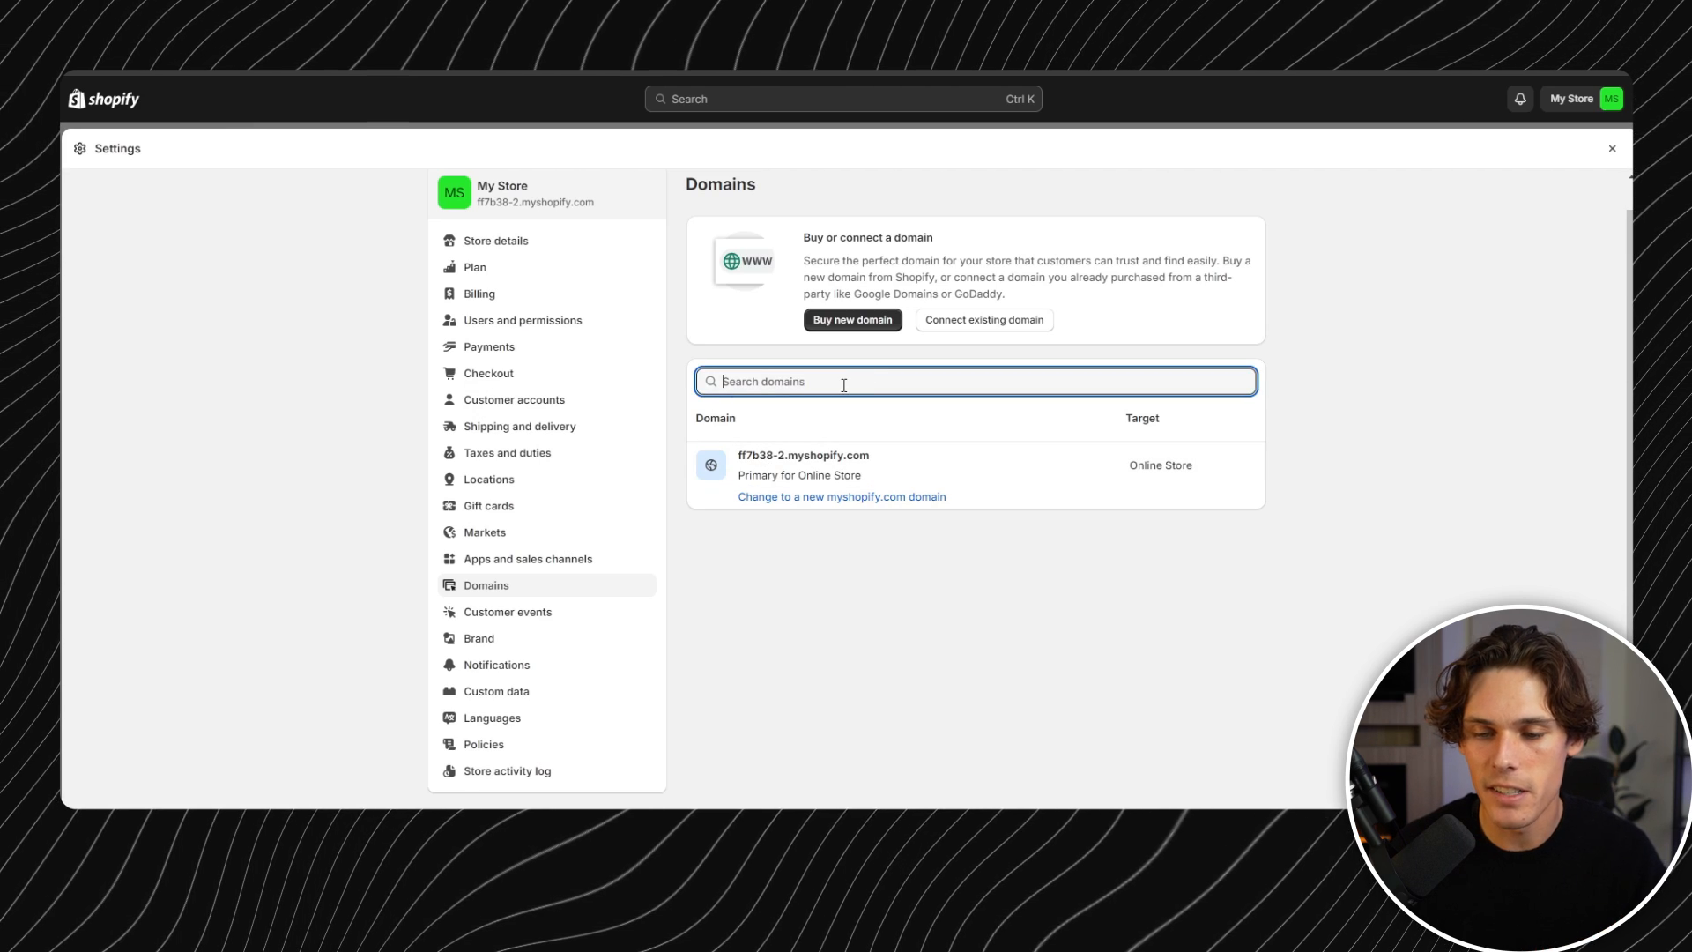
left_click(855, 321)
left_click(857, 316)
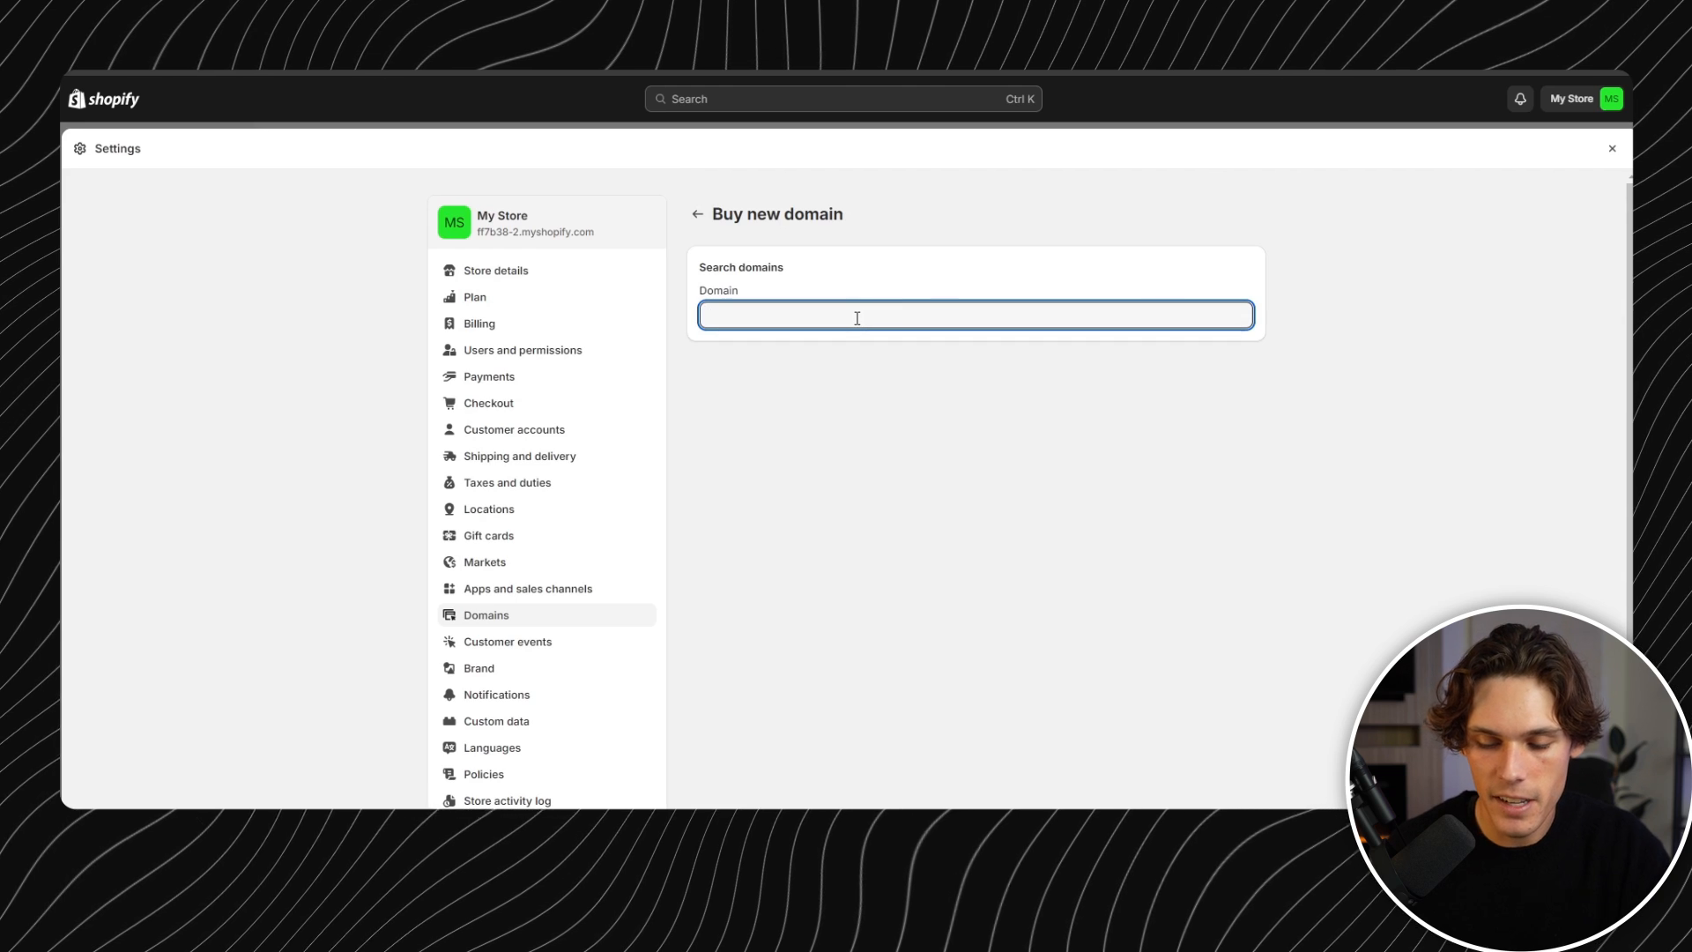
type("eyelashcurlertopg")
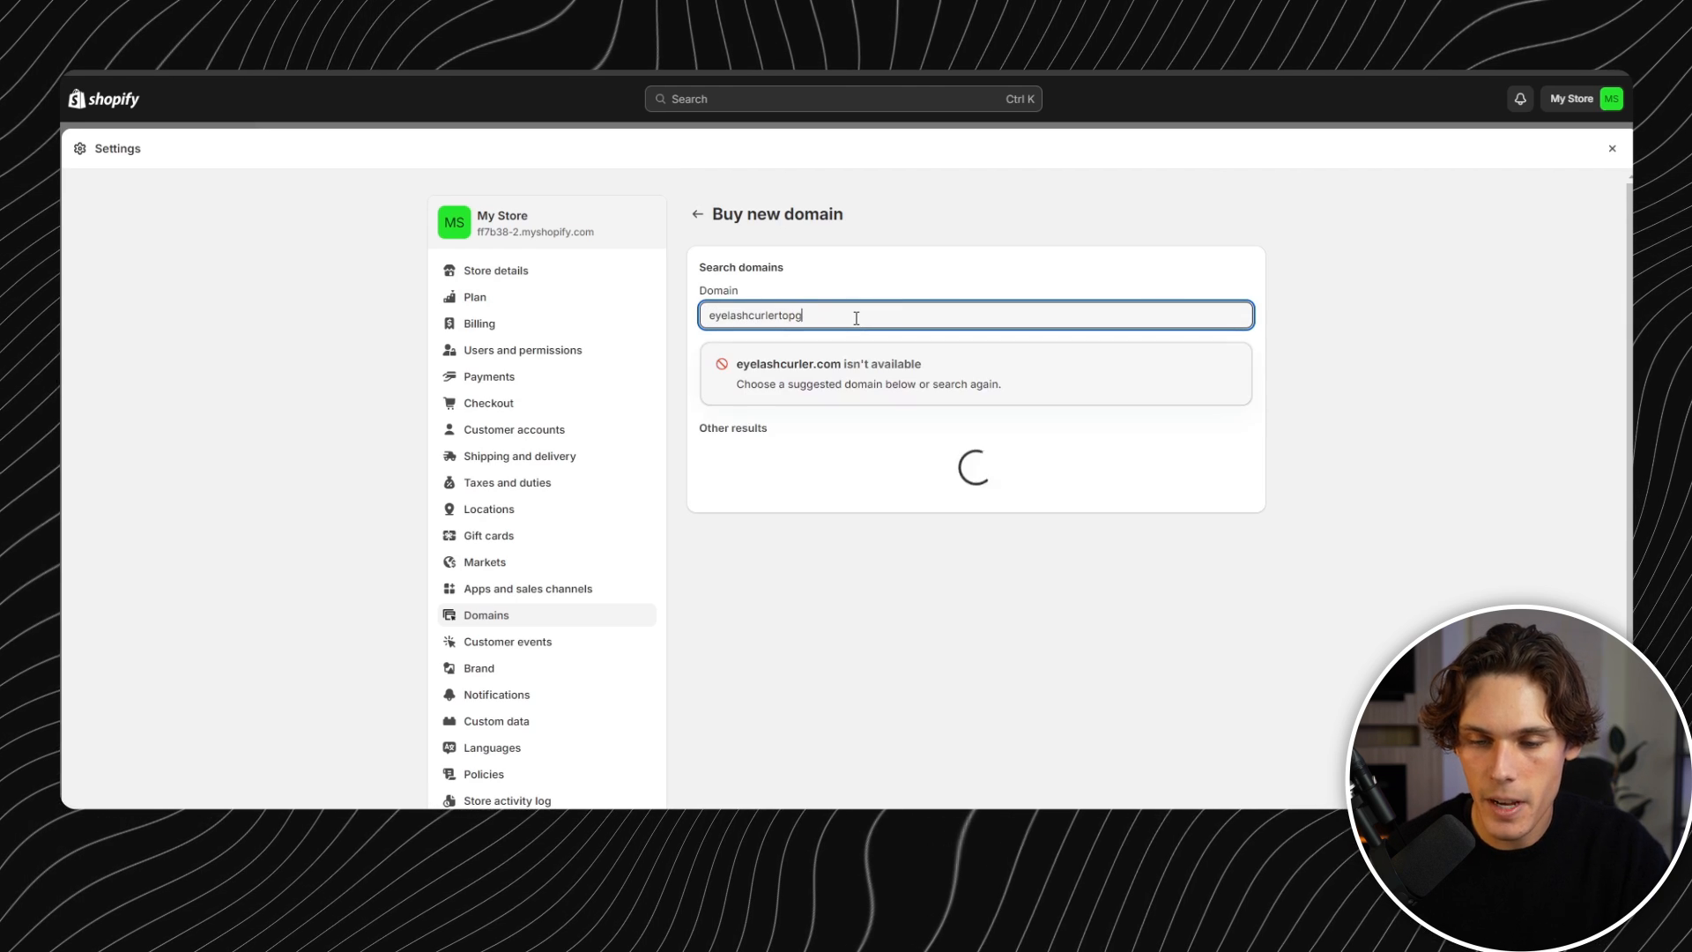
type(".com")
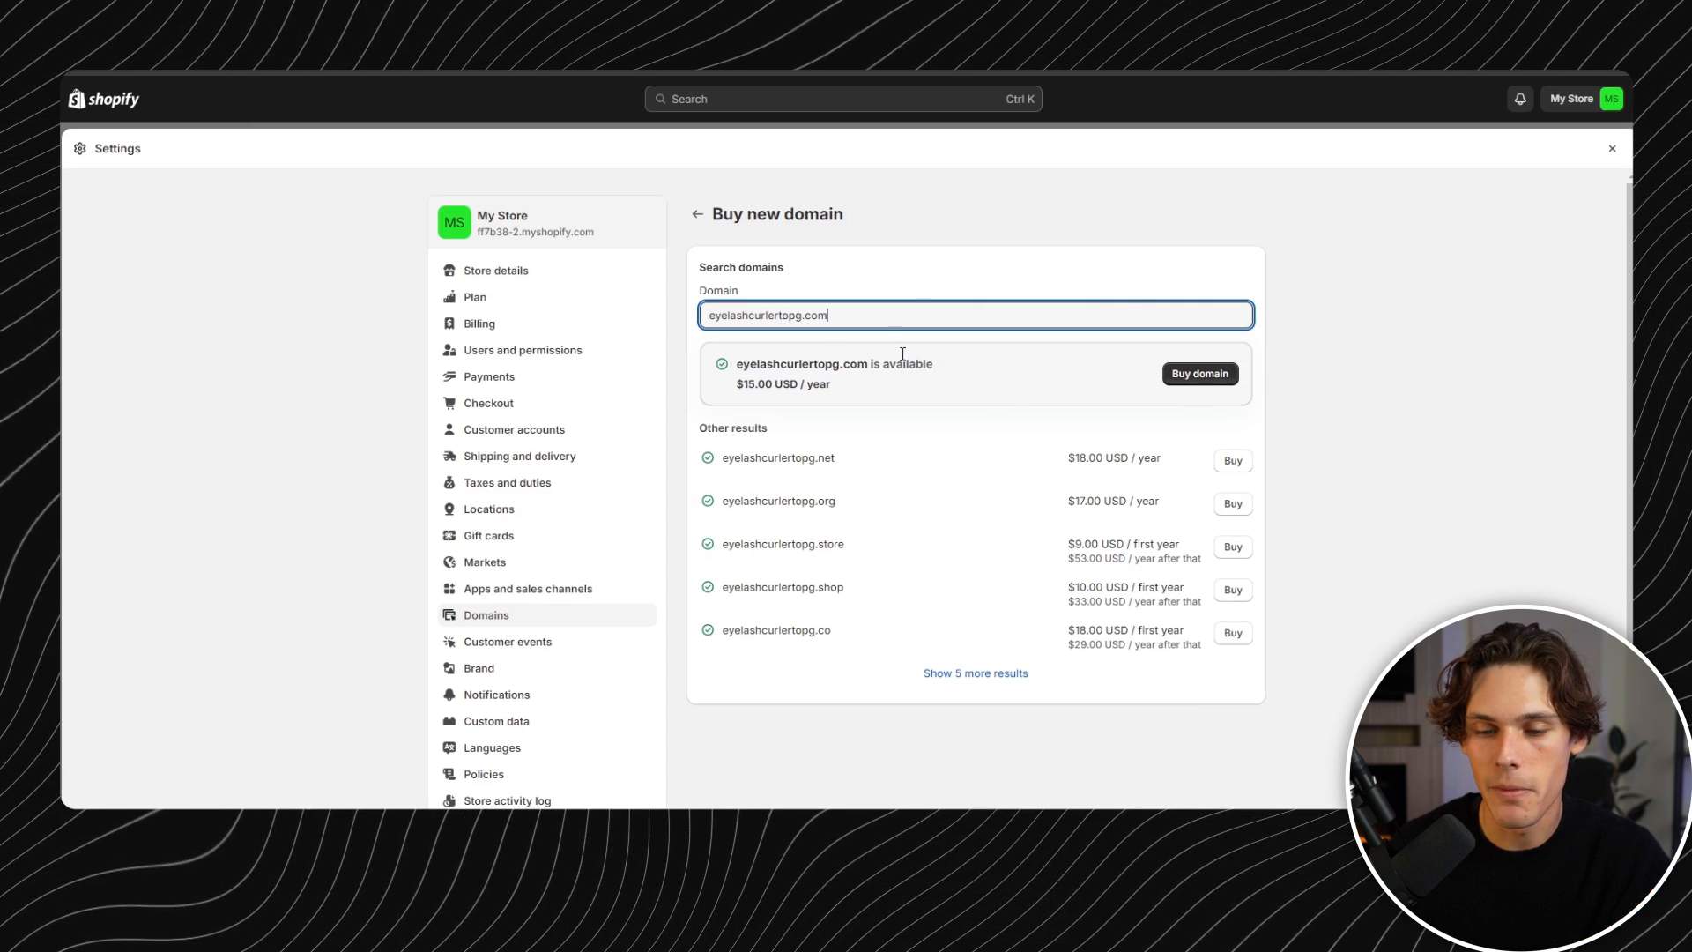
left_click_drag(858, 312, 719, 319)
- Review the customer events pixels and the brand asset settings
left_click(605, 640)
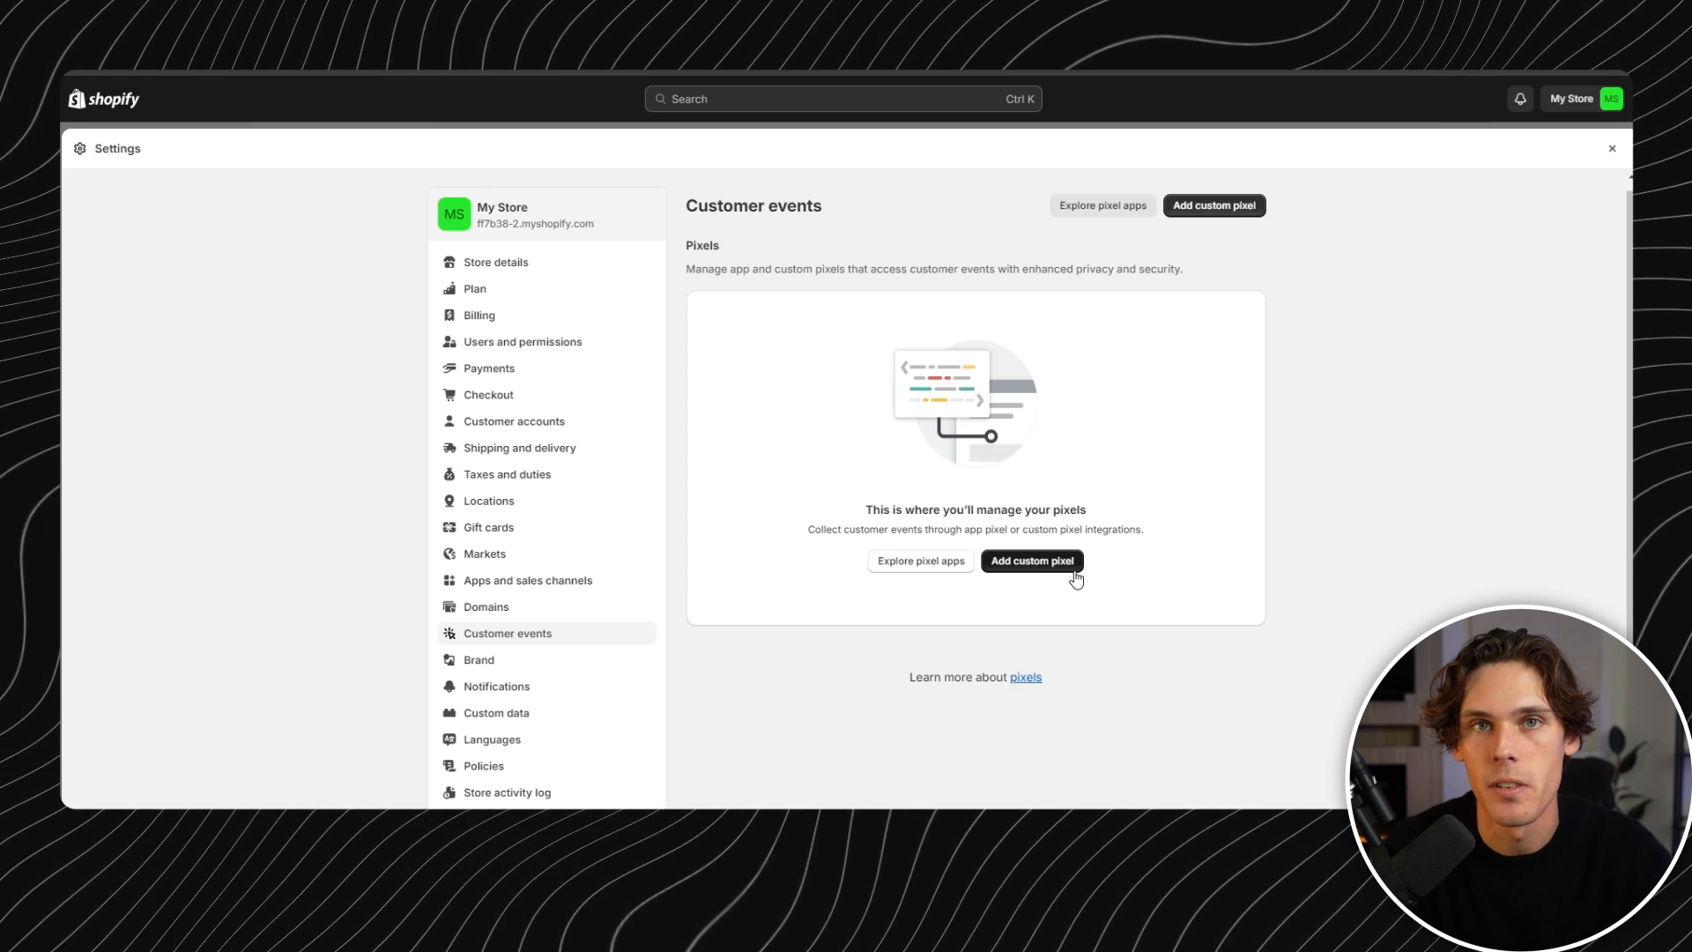
left_click(522, 662)
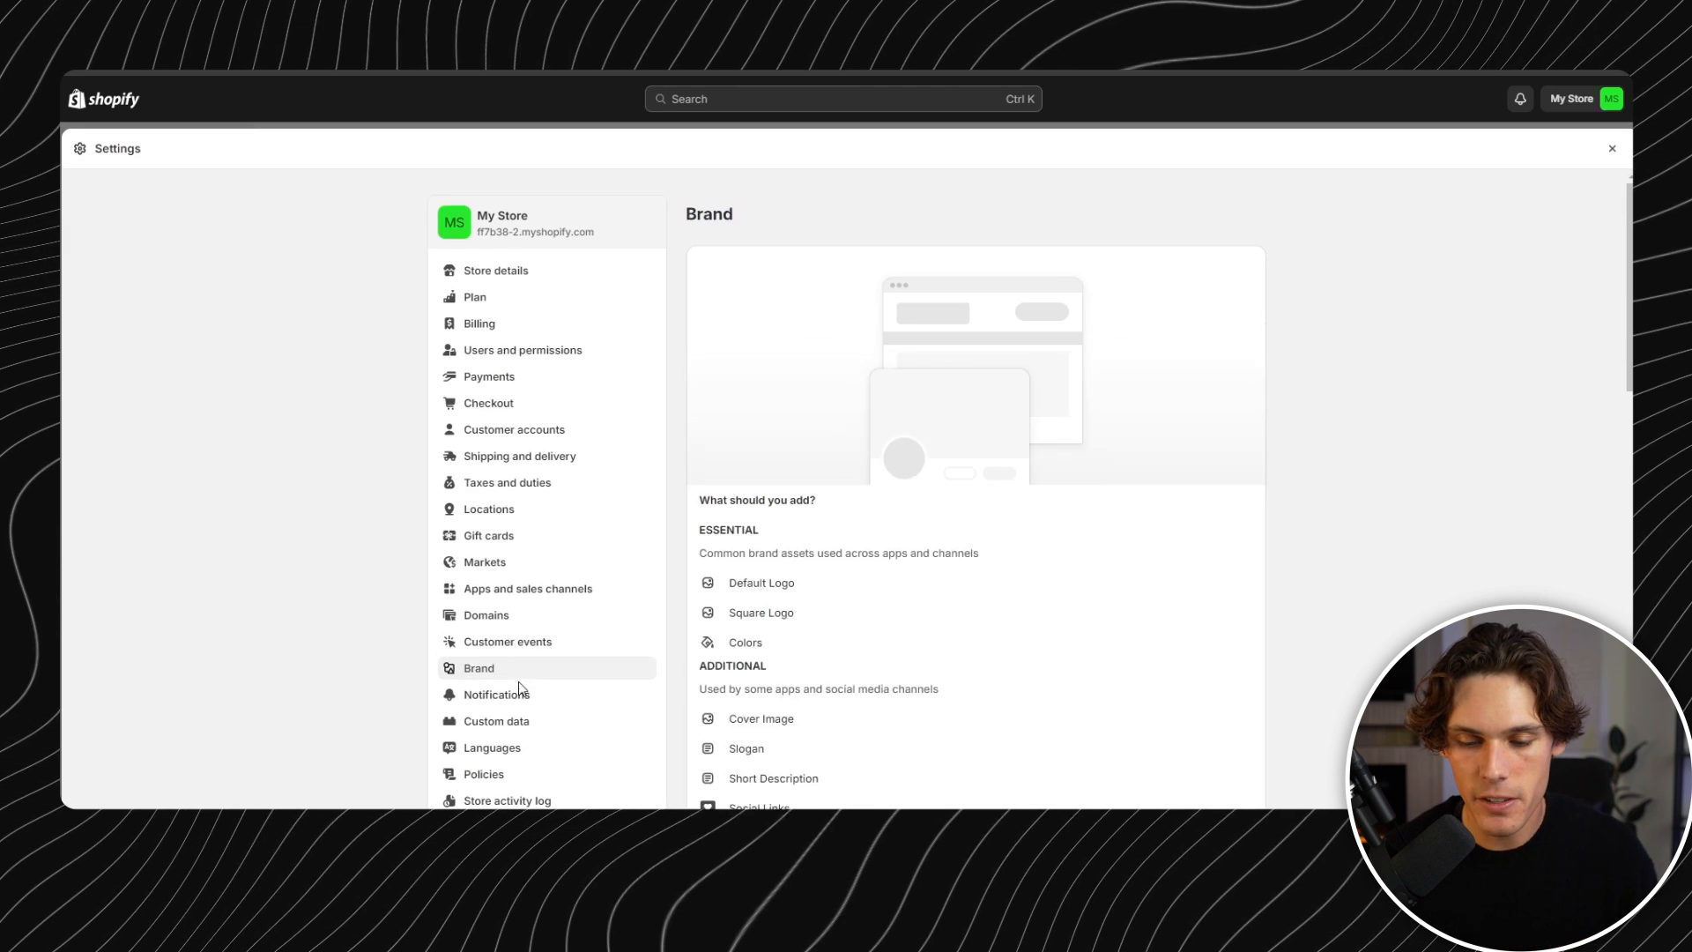
scroll(520, 679, "down", 1)
- Review the notification settings and browse the customer notifications, including order processing, shipping updates and returns
left_click(529, 627)
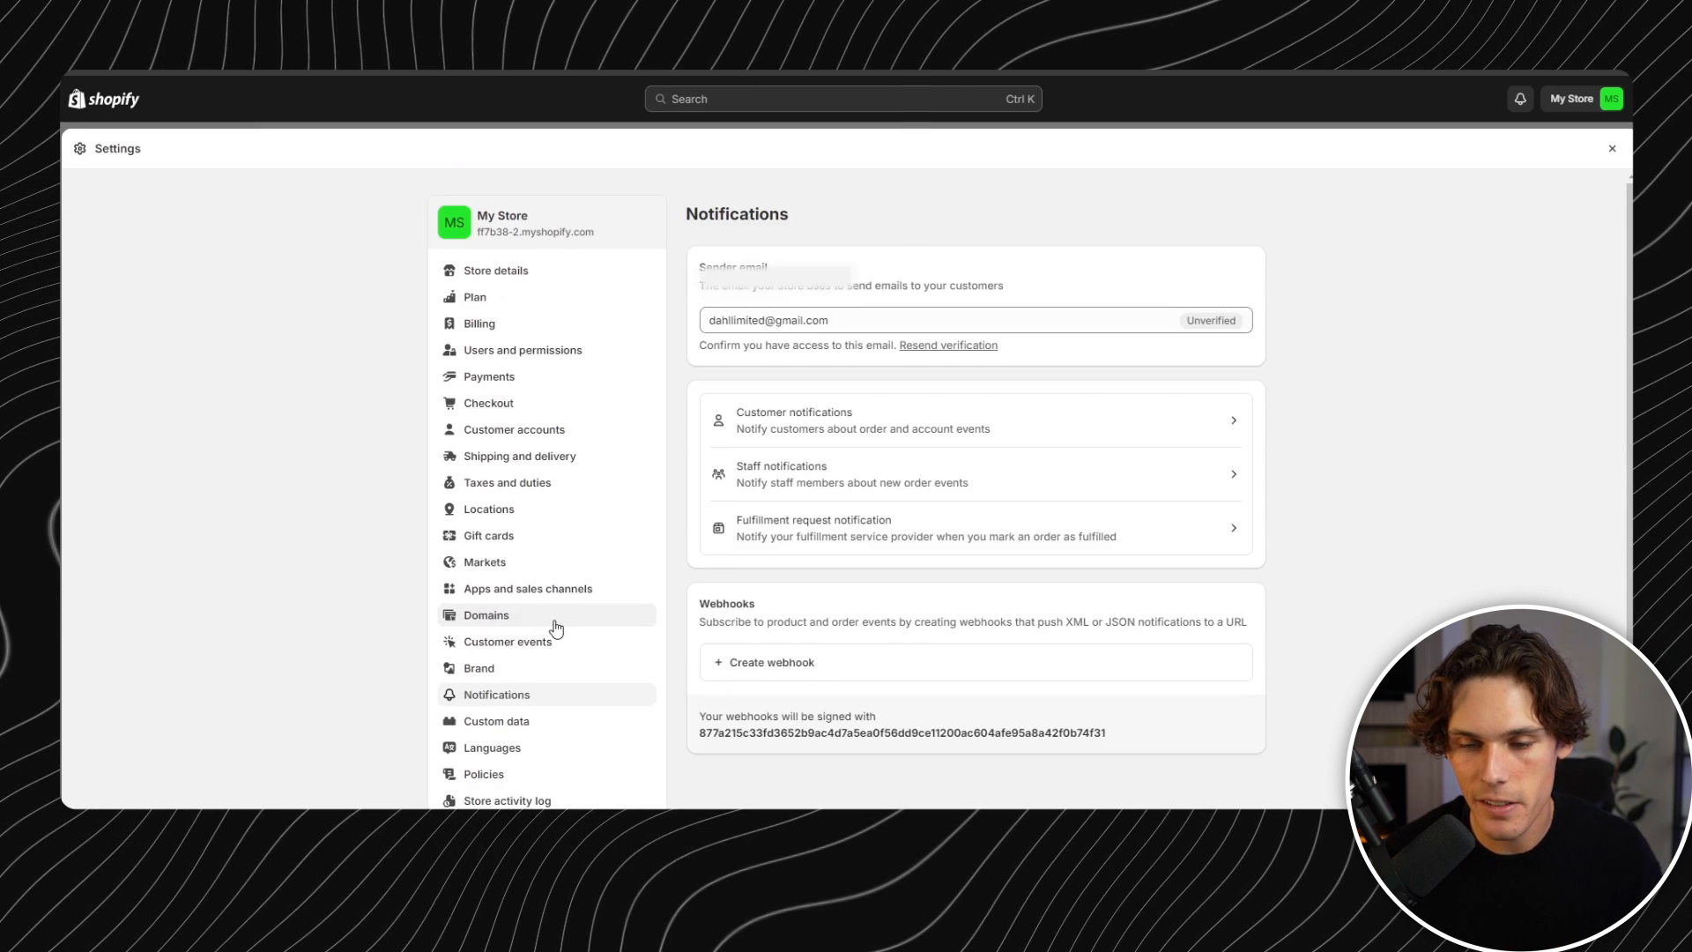
scroll(617, 608, "down", 1)
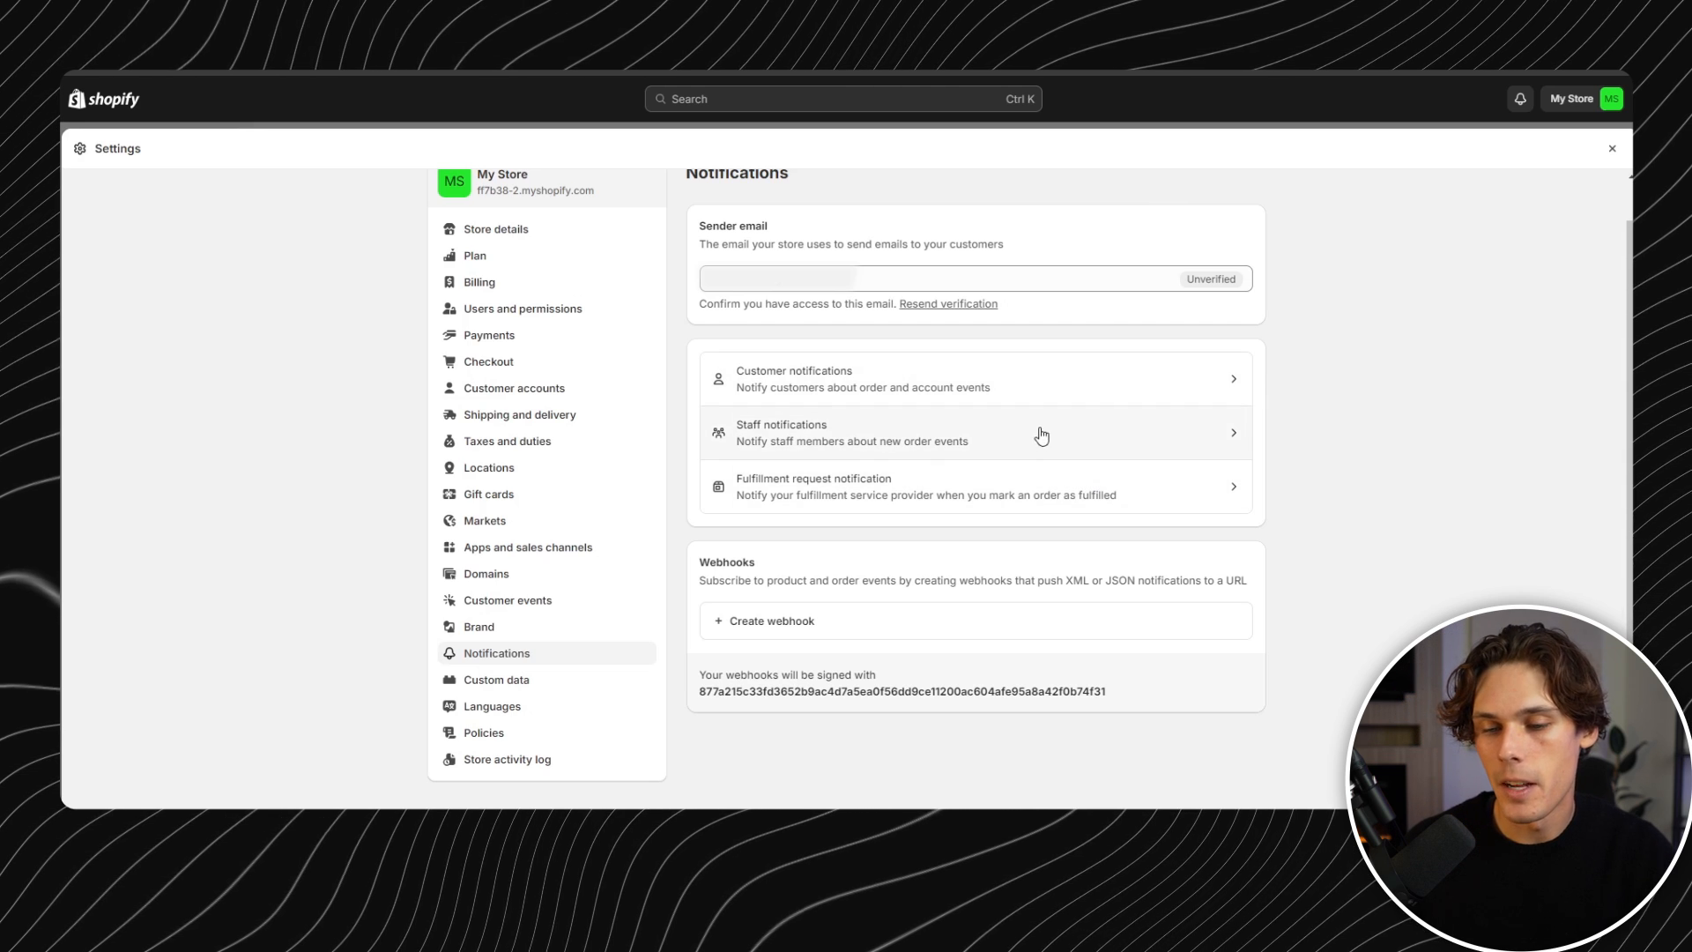
left_click(1051, 403)
scroll(1050, 401, "down", 10)
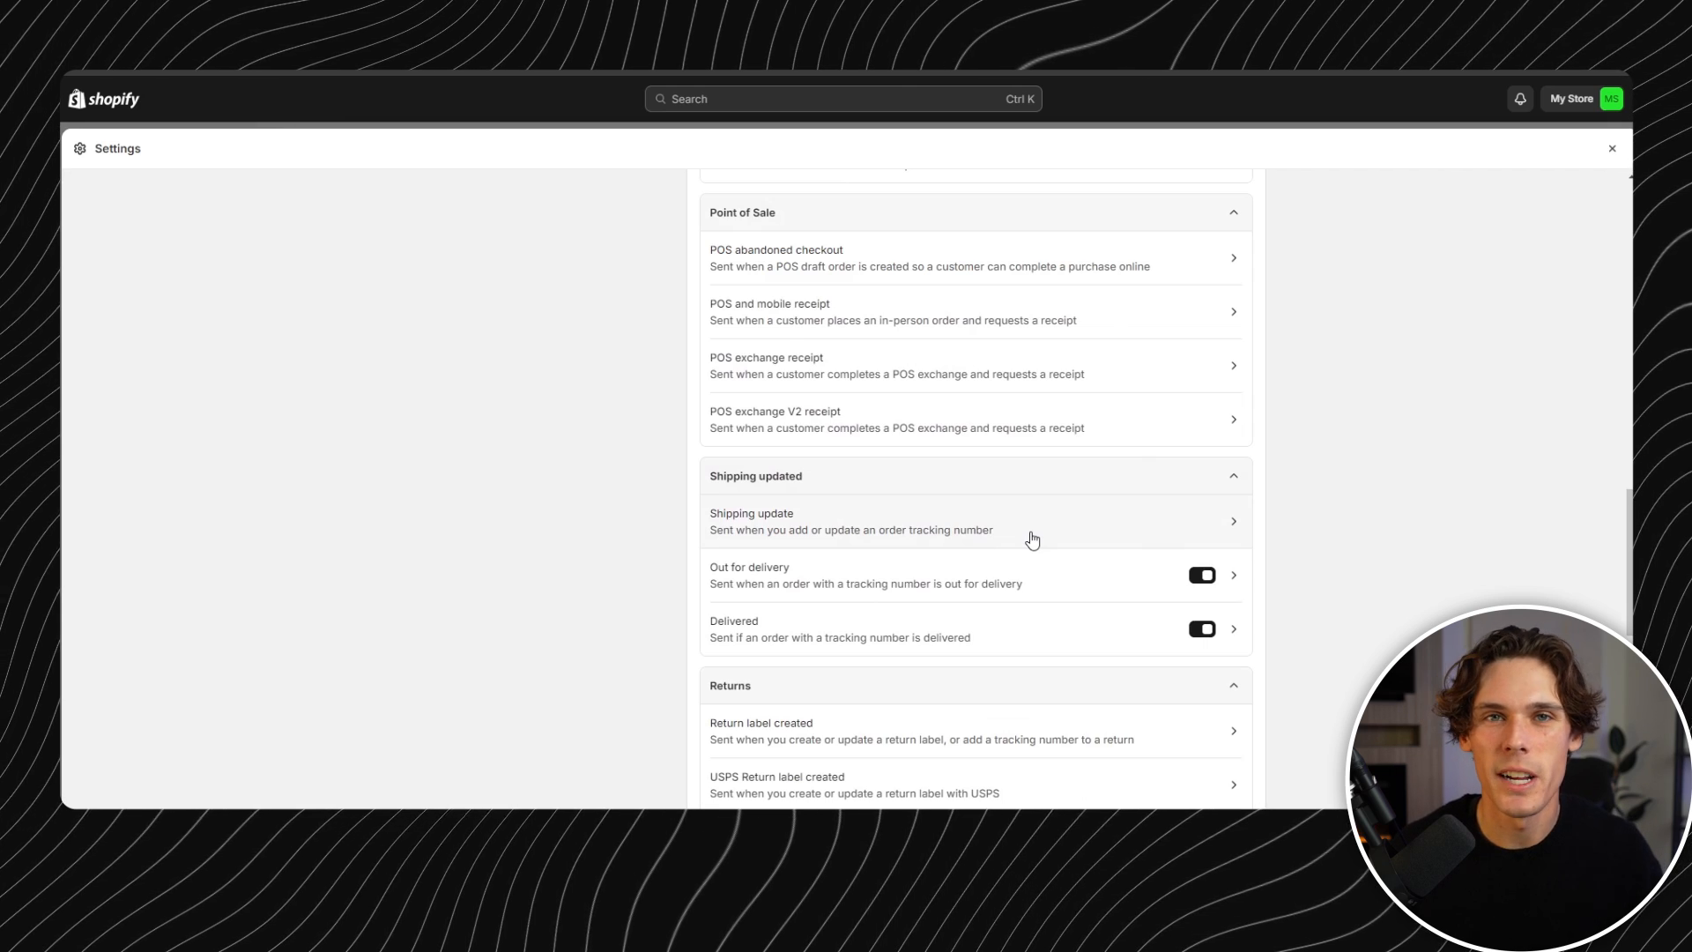
scroll(1054, 596, "down", 3)
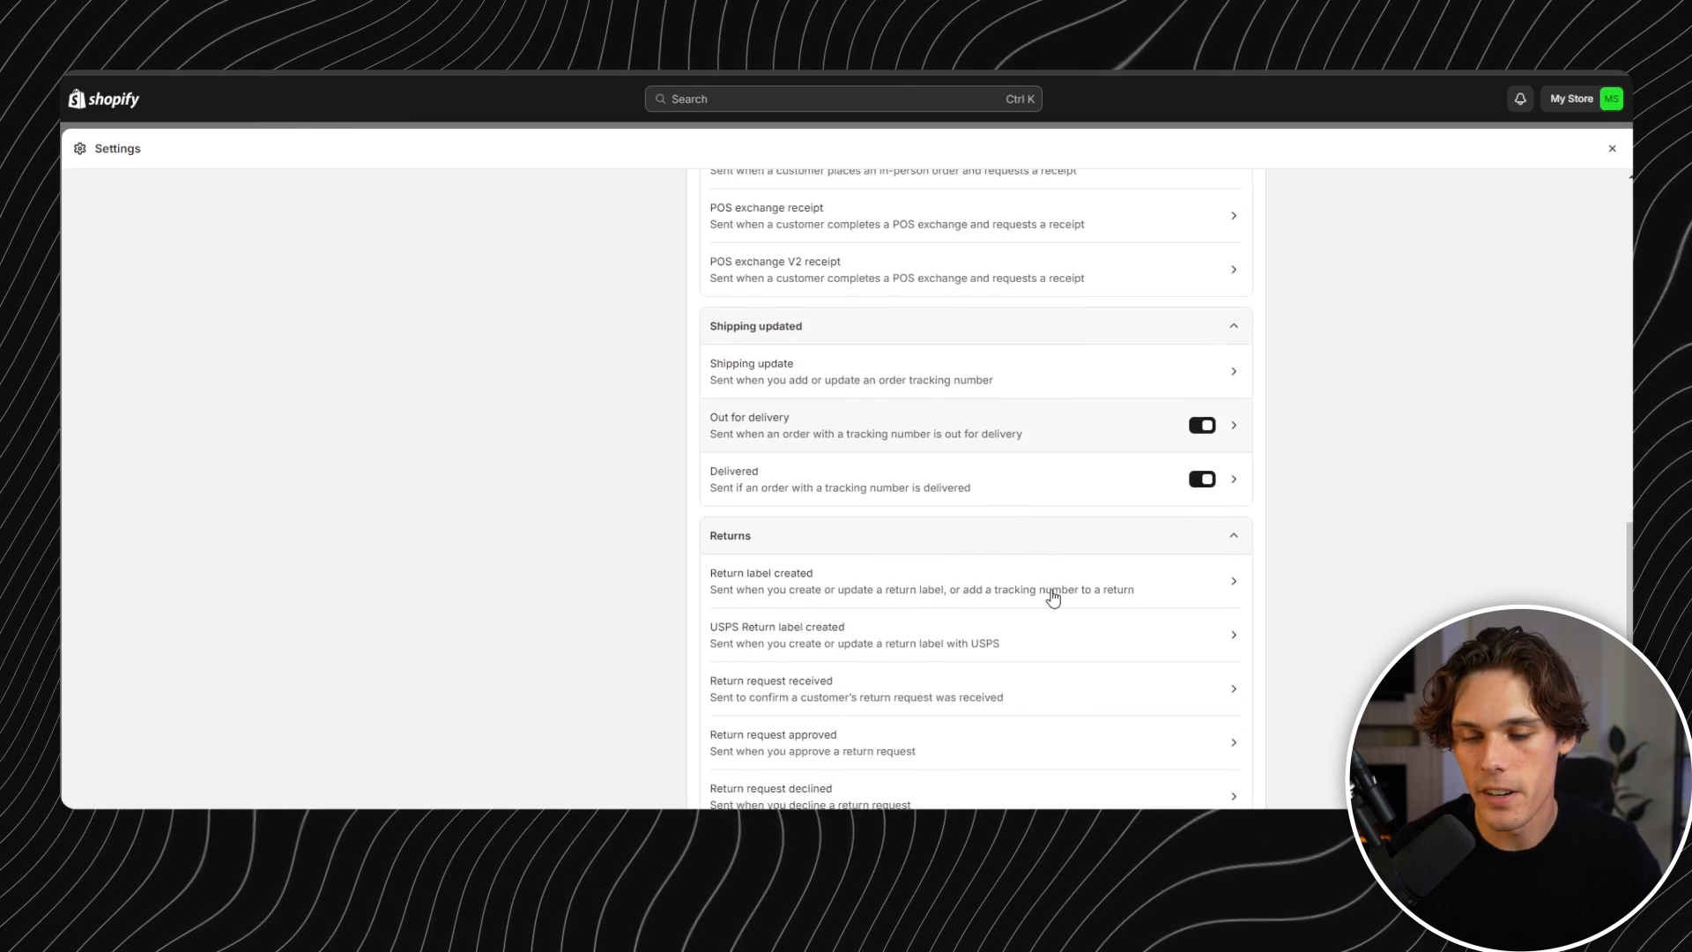
scroll(1052, 596, "up", 15)
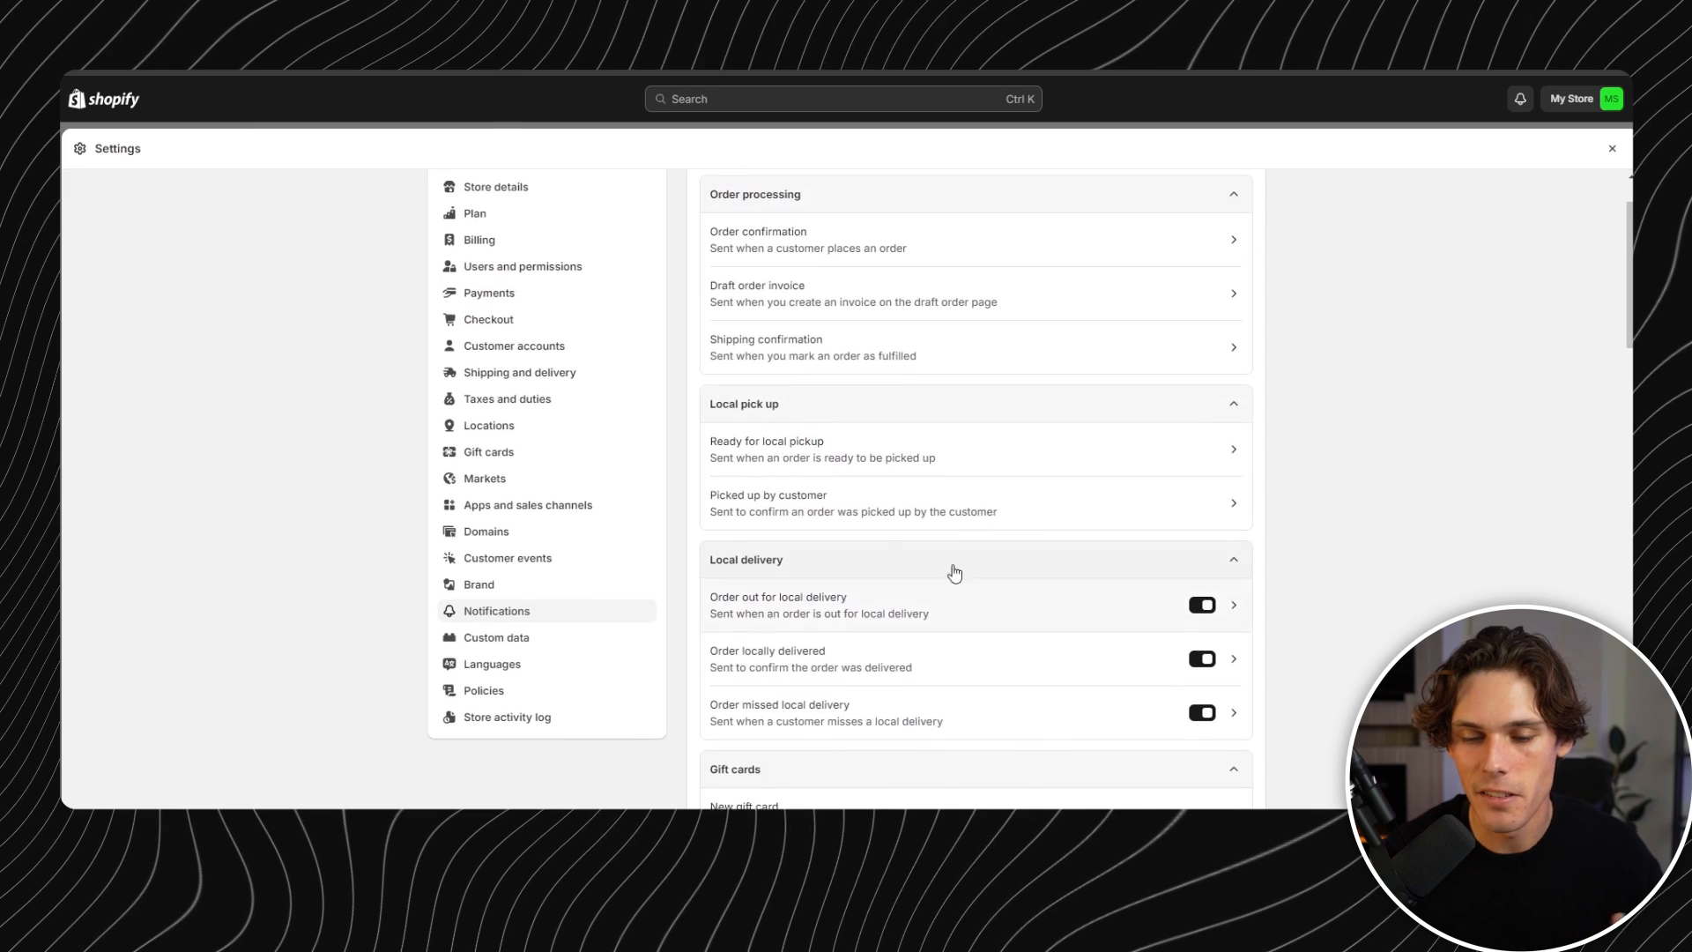
- Look over the custom data metafields and the languages settings
left_click(569, 643)
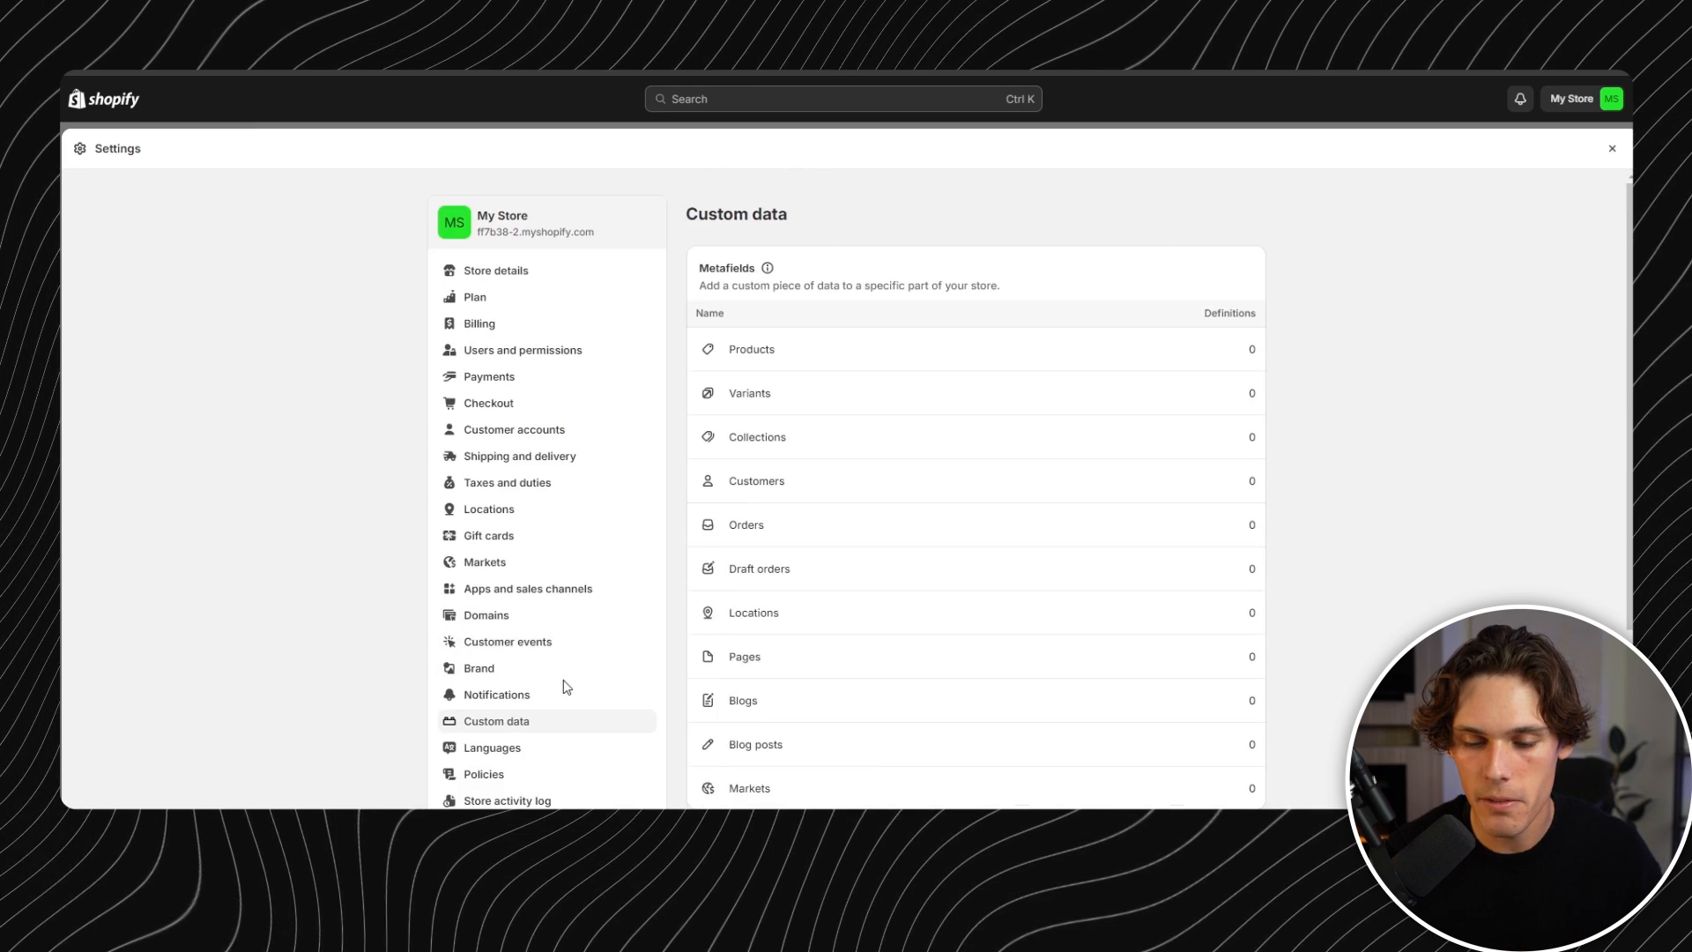
scroll(562, 634, "down", 3)
left_click(535, 494)
scroll(559, 585, "down", 1)
- Open the store policies settings and create the written return and refund policy from the template
left_click(494, 673)
scroll(875, 408, "down", 3)
scroll(881, 410, "up", 3)
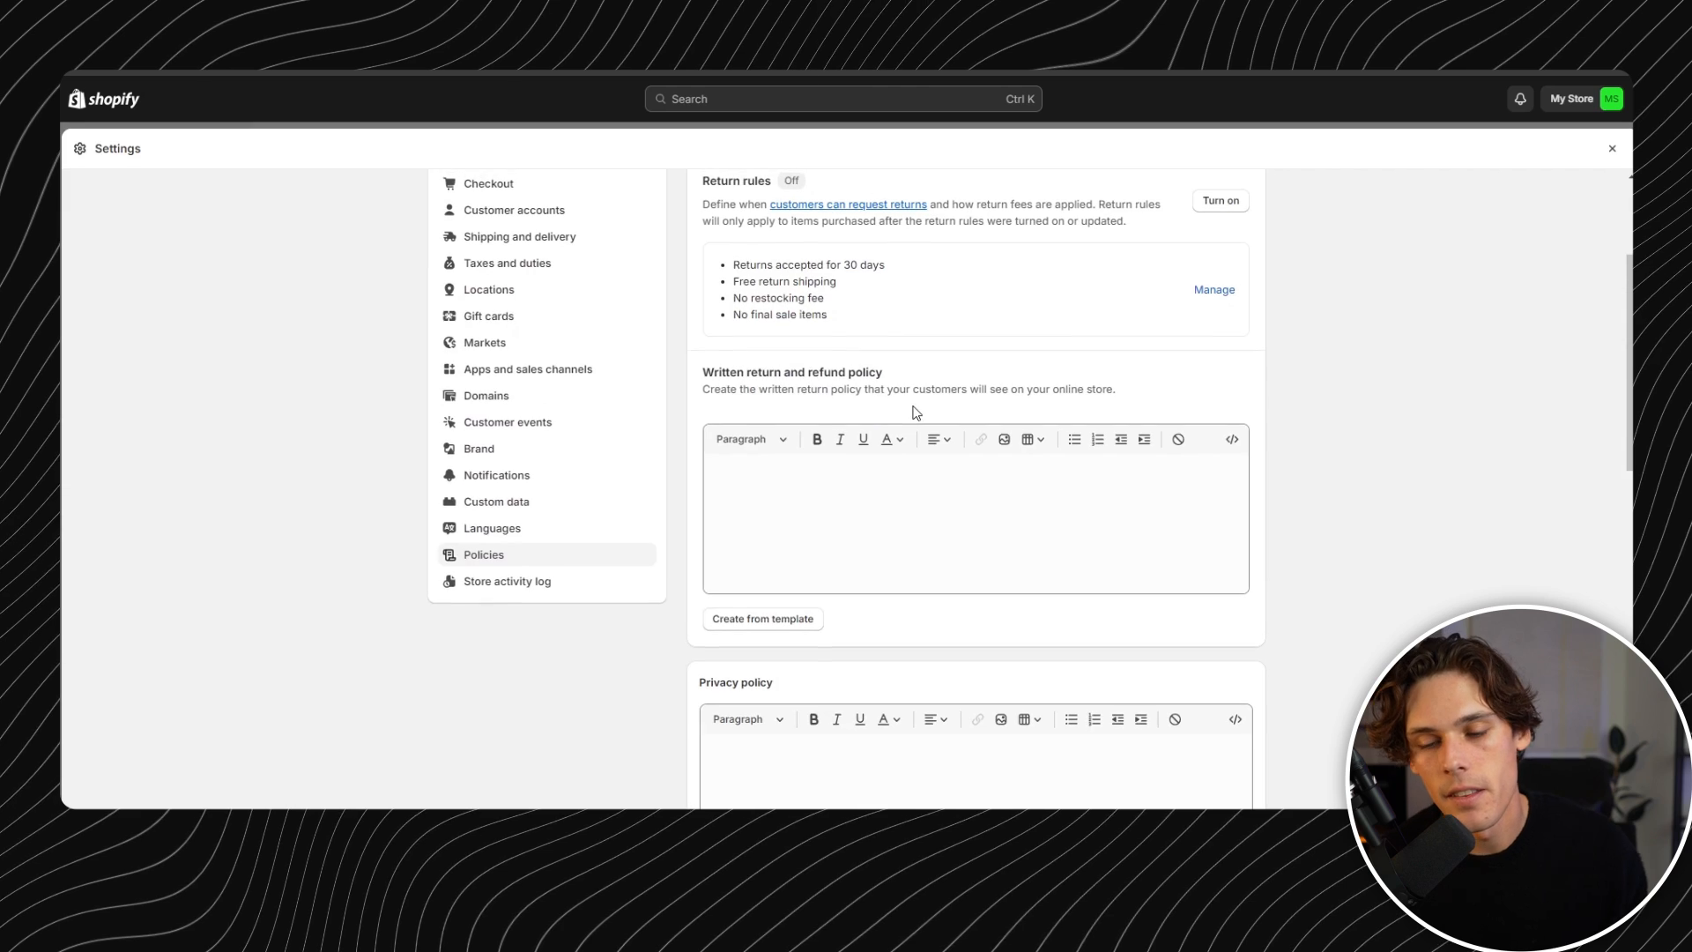
scroll(913, 412, "down", 5)
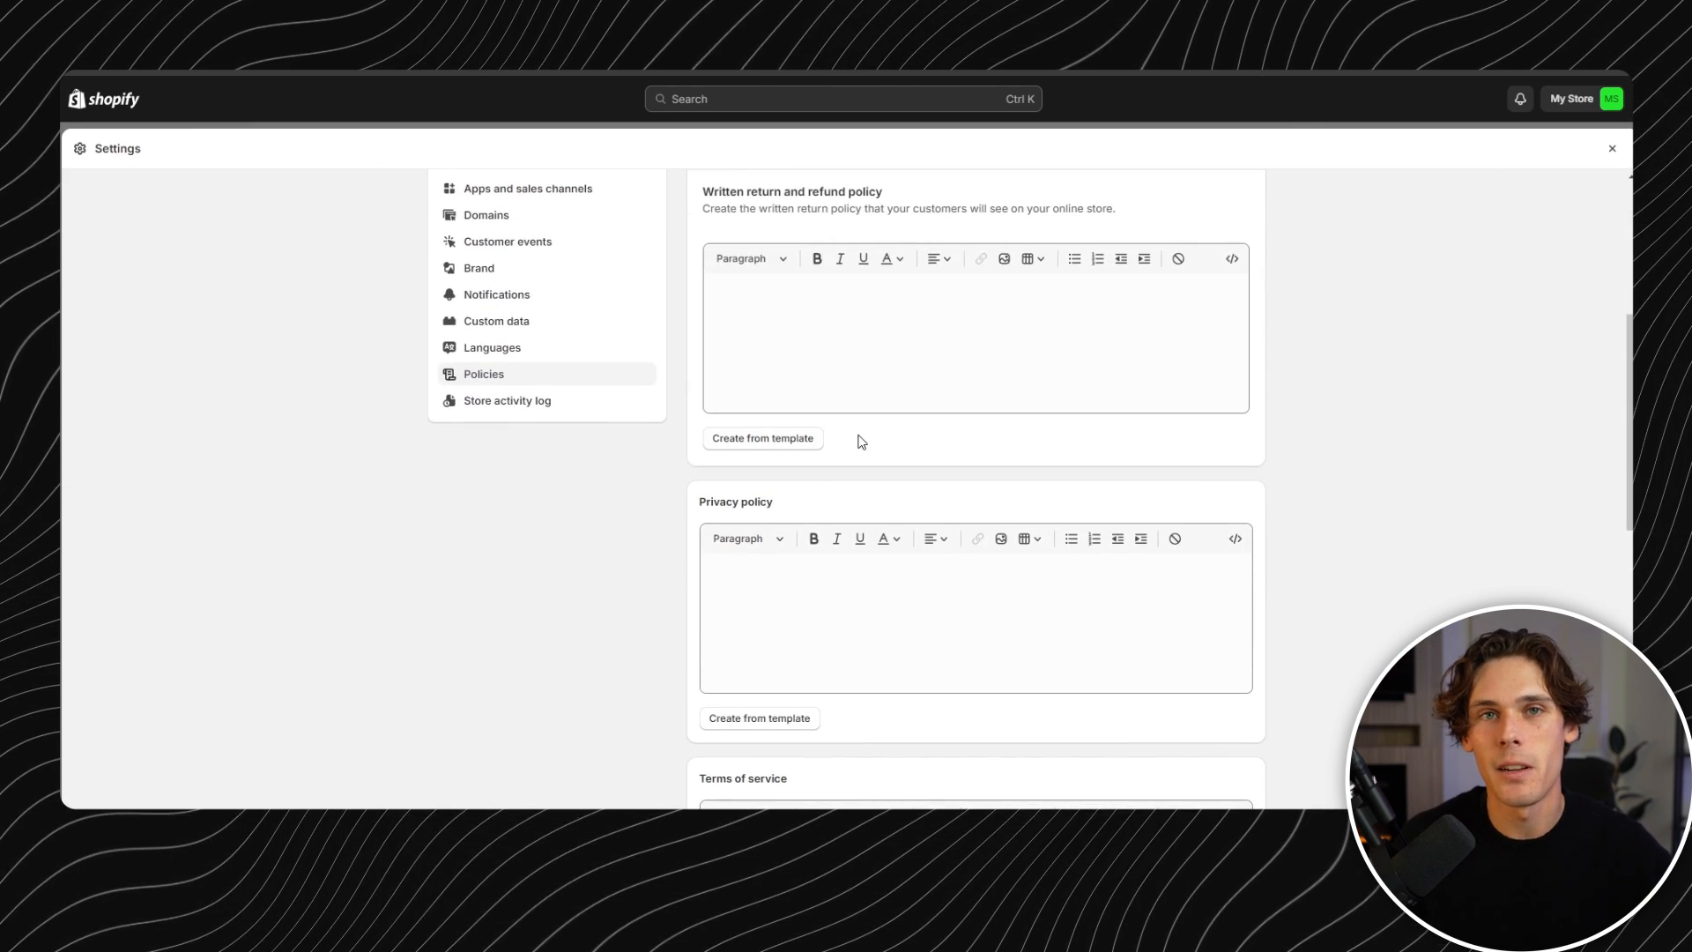
scroll(844, 445, "up", 1)
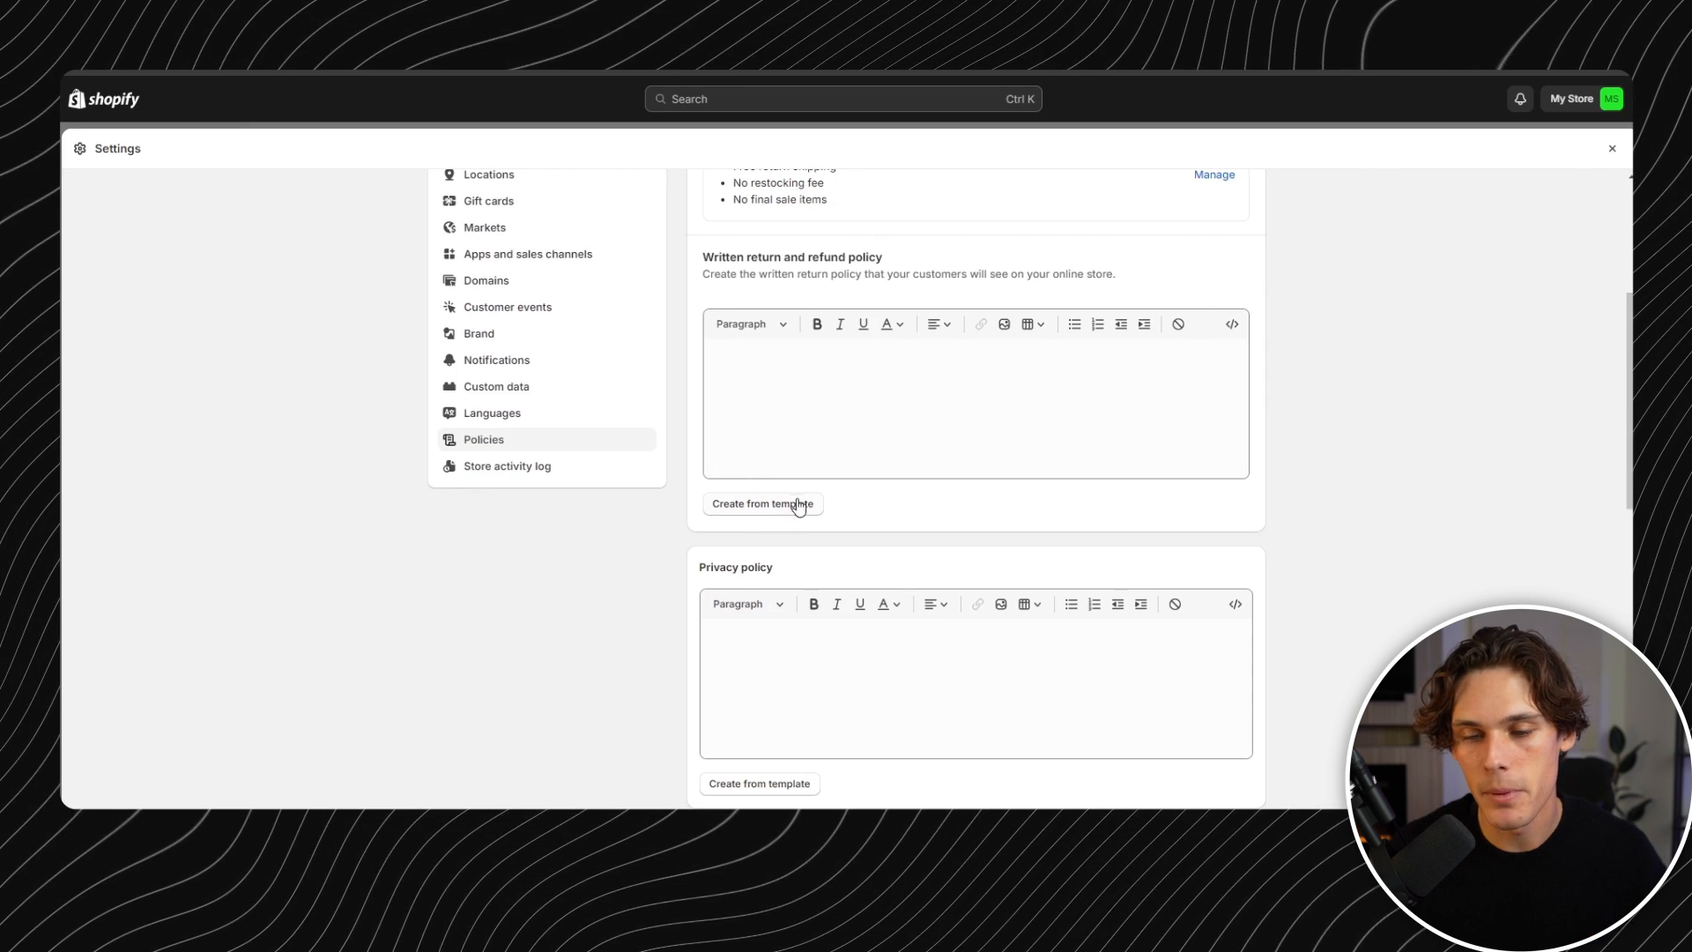
left_click(824, 449)
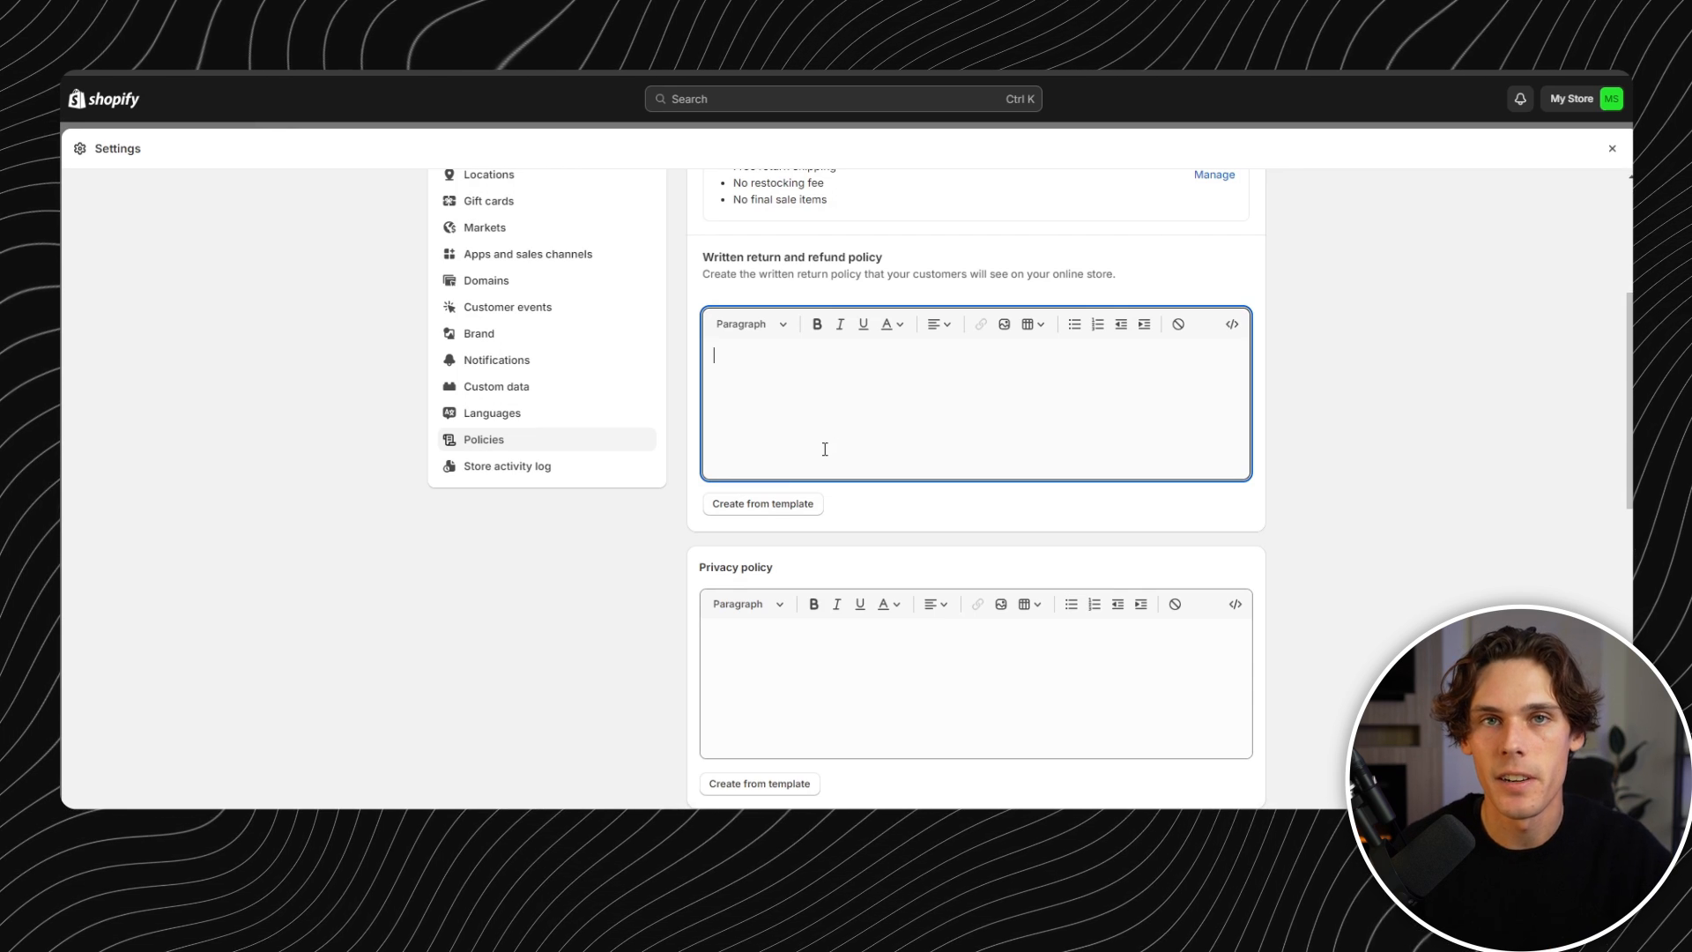
left_click(779, 502)
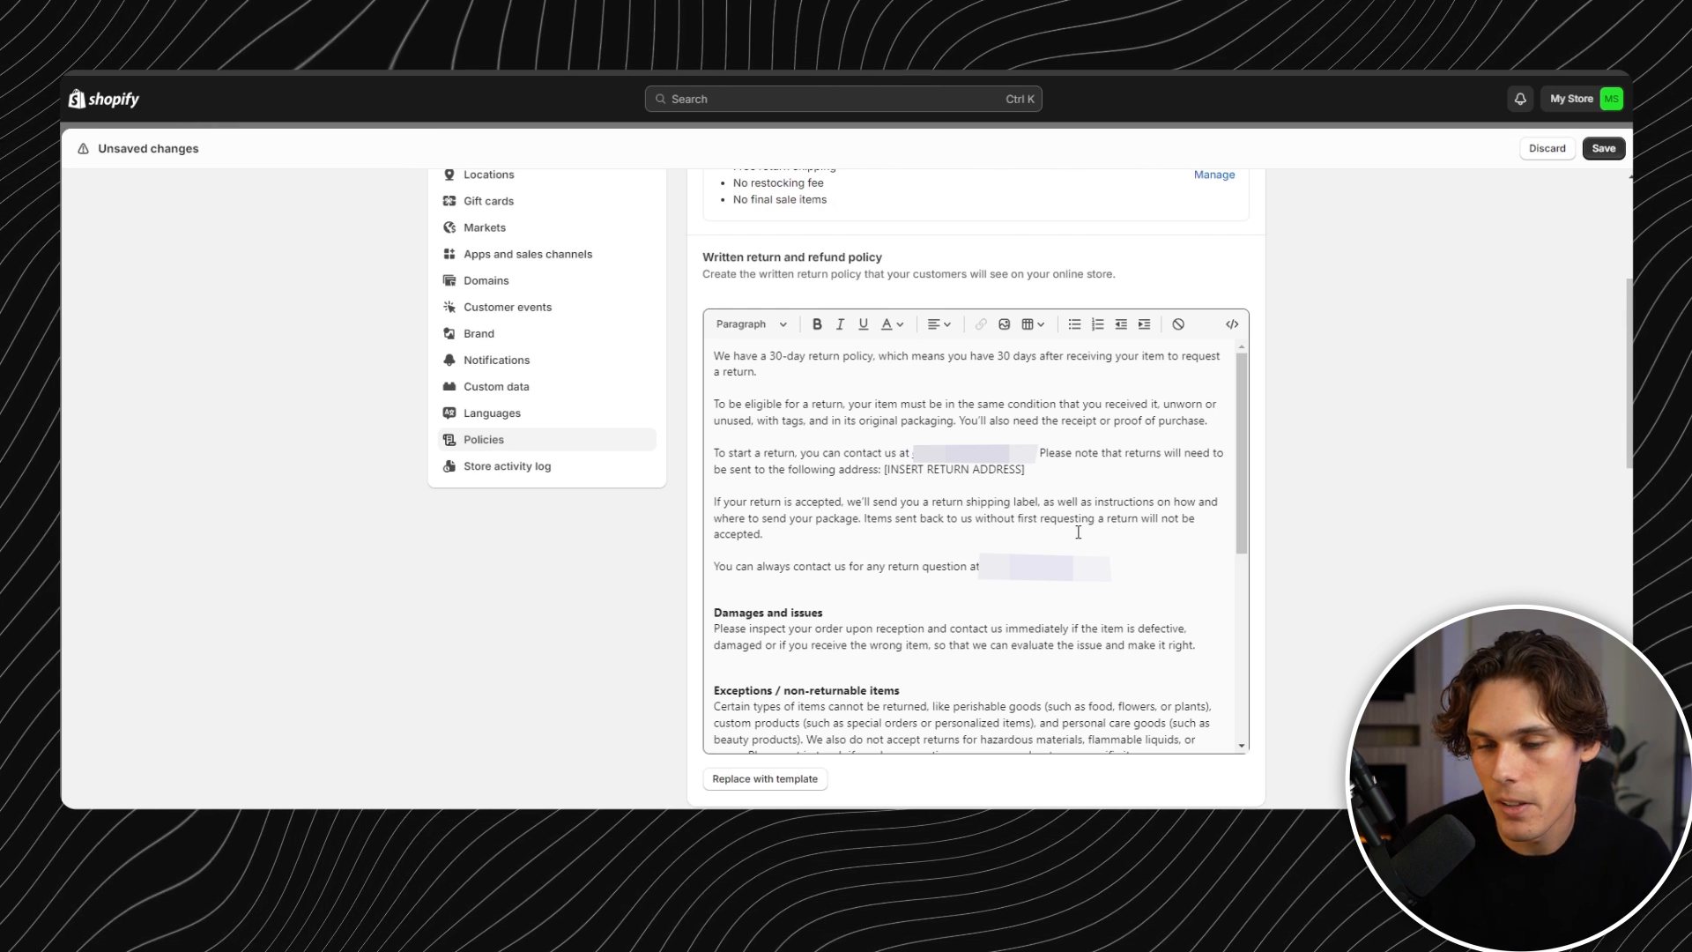
- Look over the privacy policy, terms of service, shipping policy and contact information sections of the policies settings
scroll(1013, 493, "down", 10)
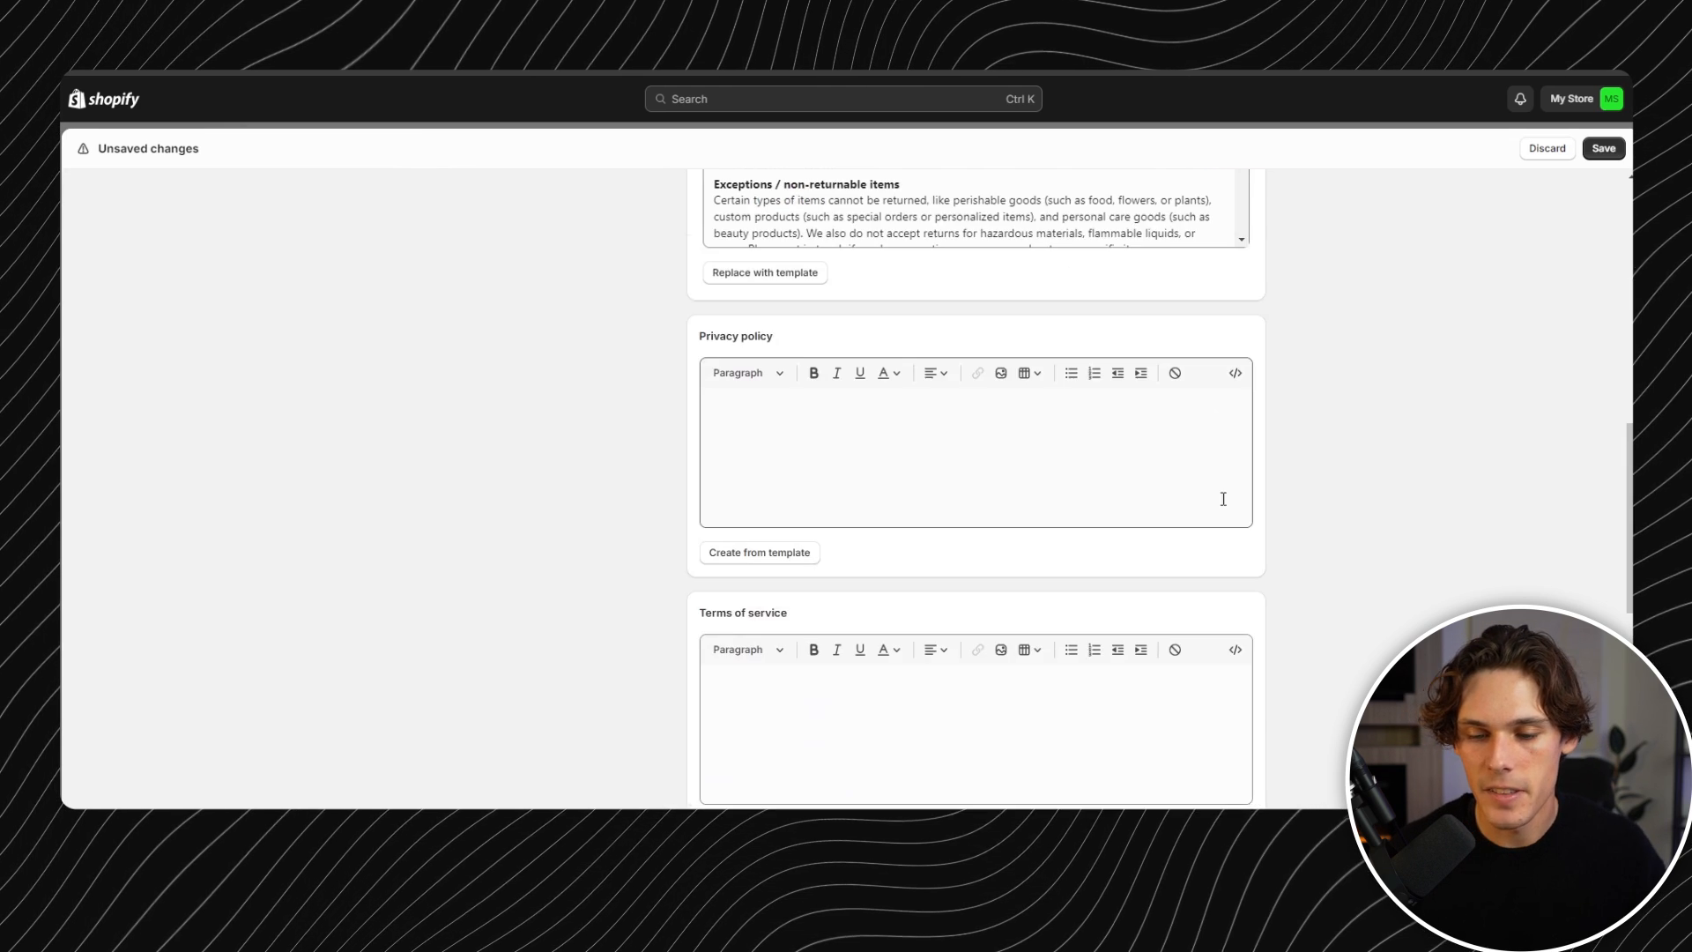
scroll(762, 450, "down", 2)
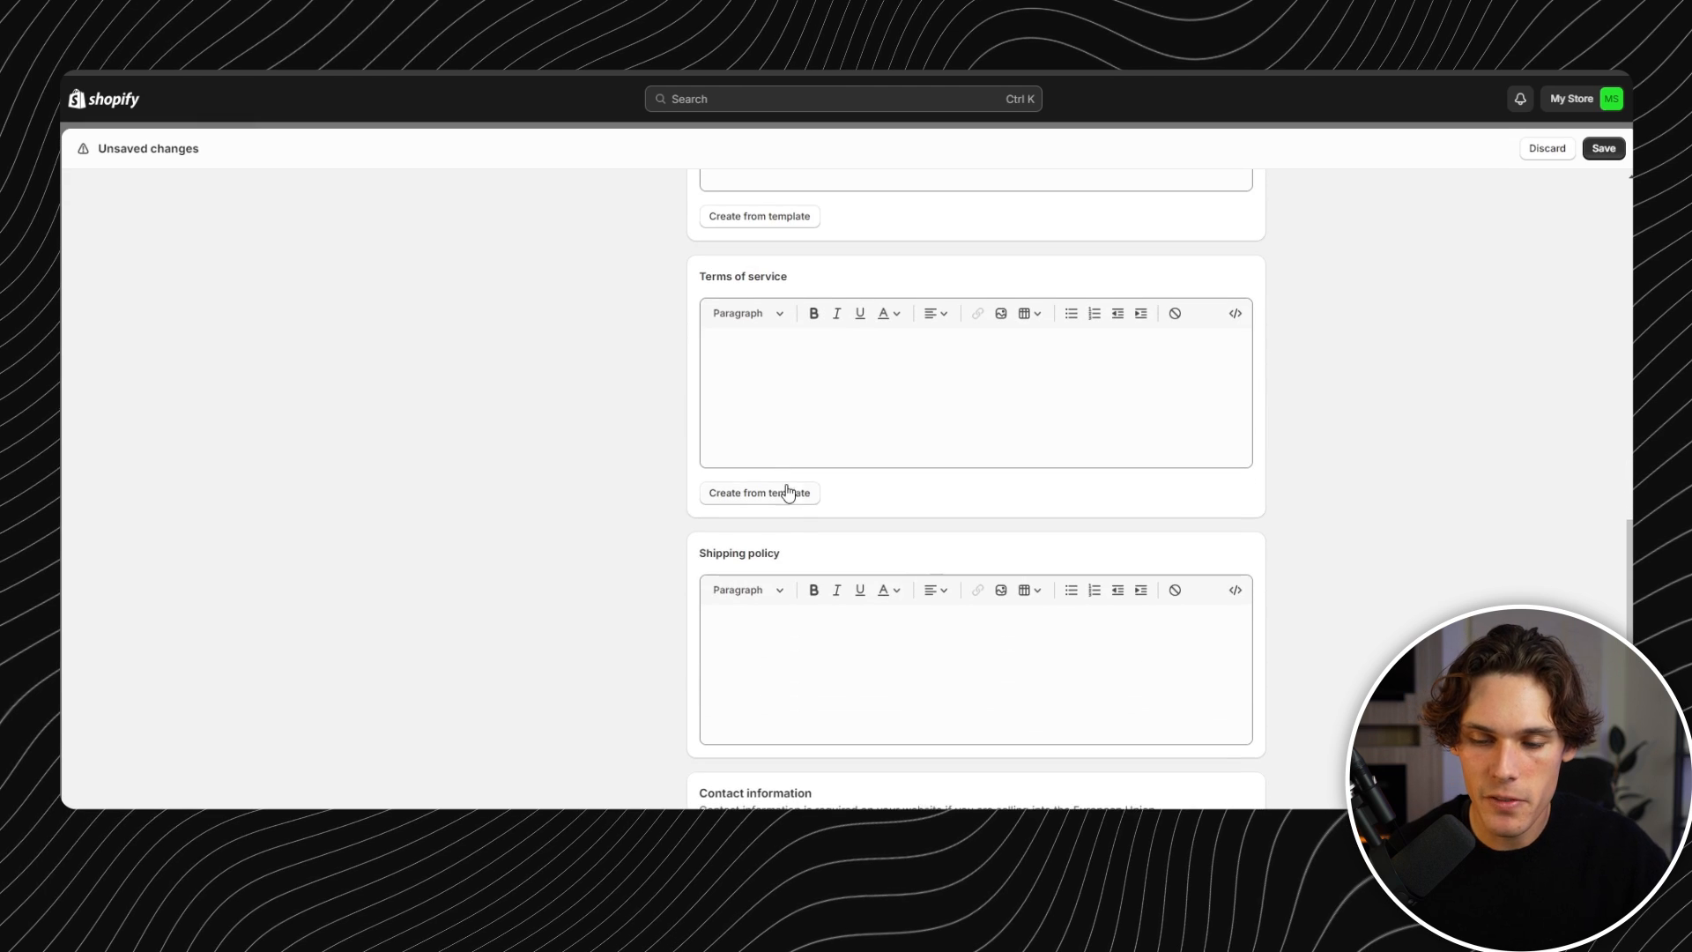
scroll(782, 484, "down", 3)
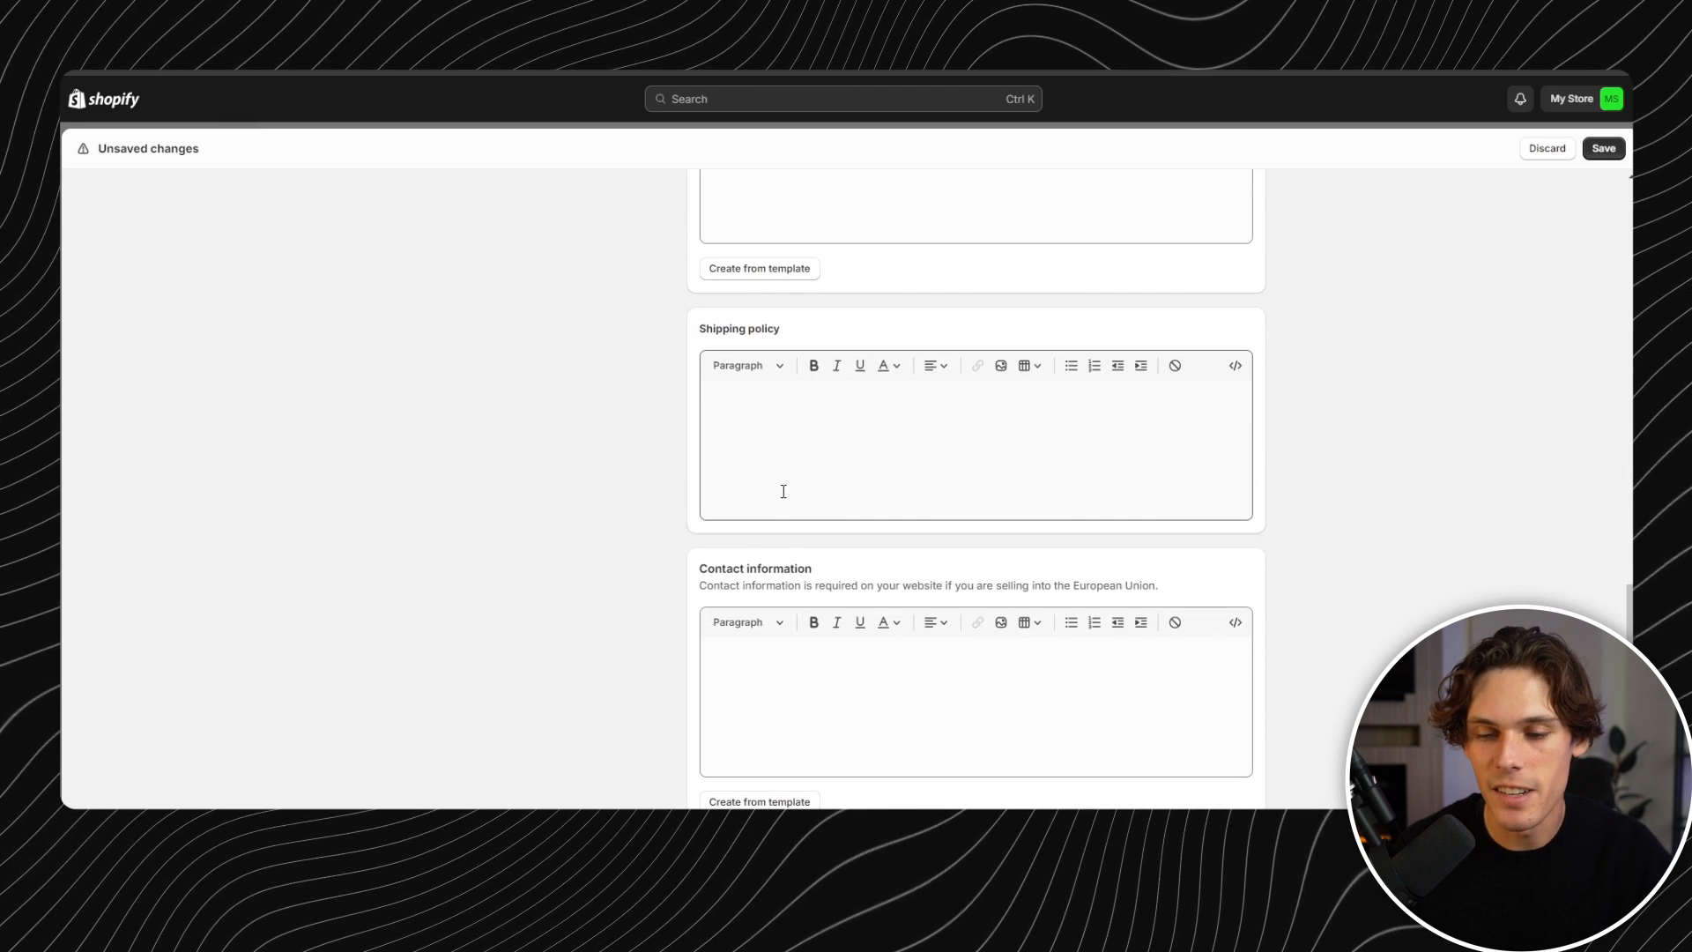
left_click(883, 458)
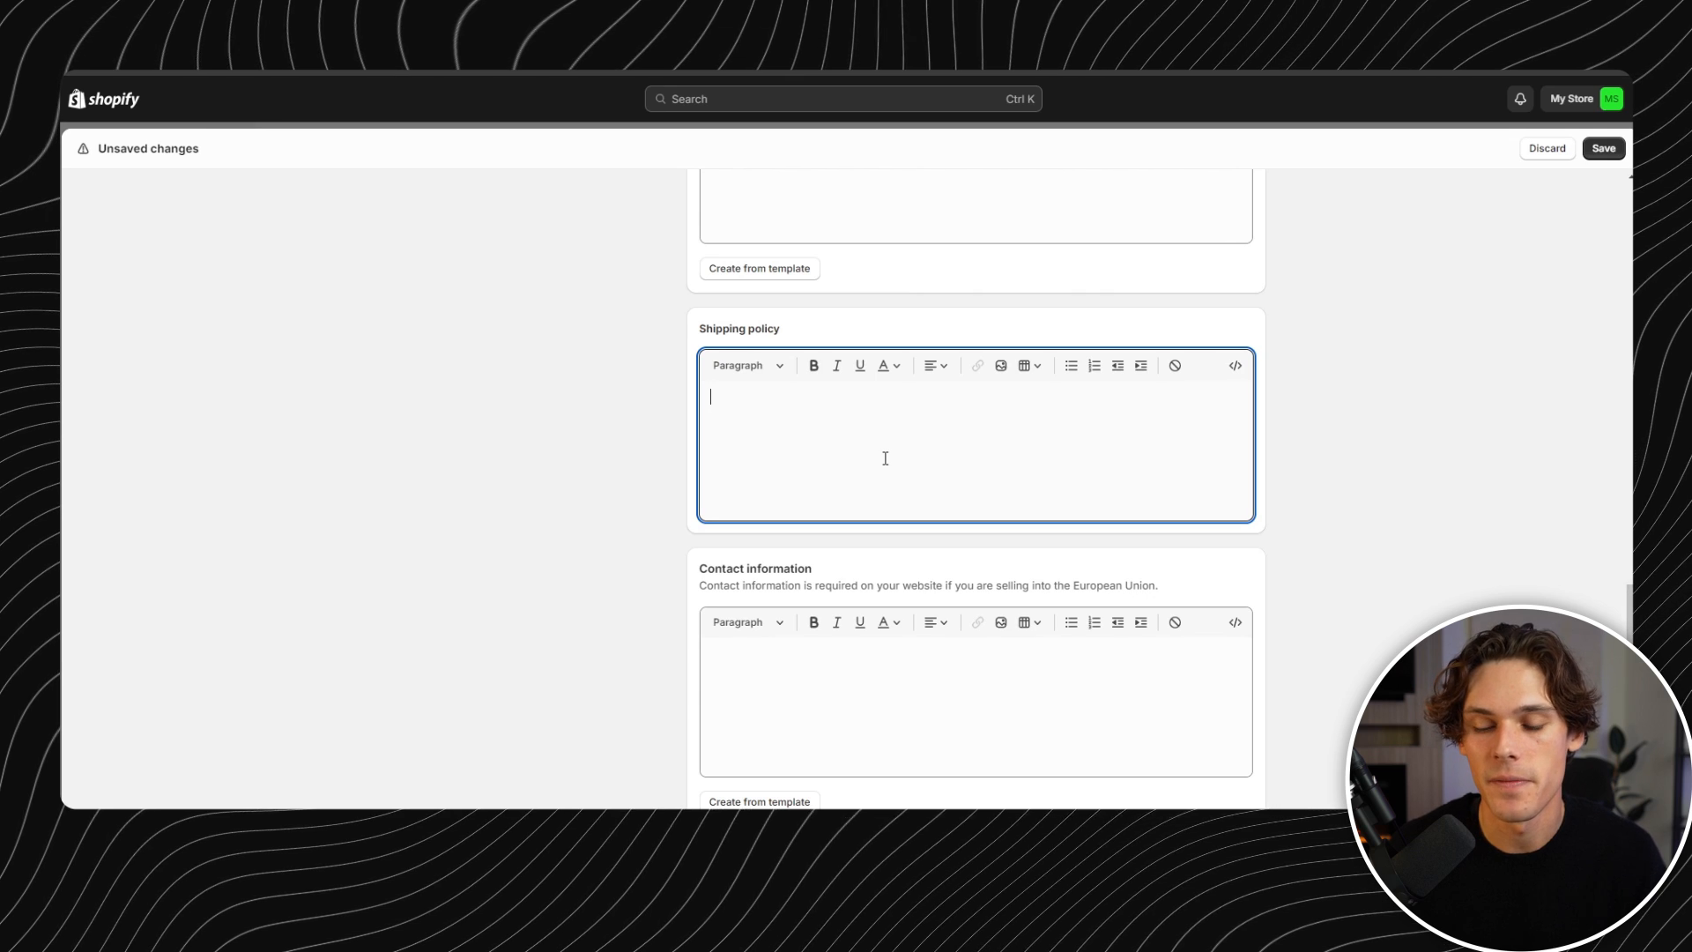
scroll(885, 458, "down", 2)
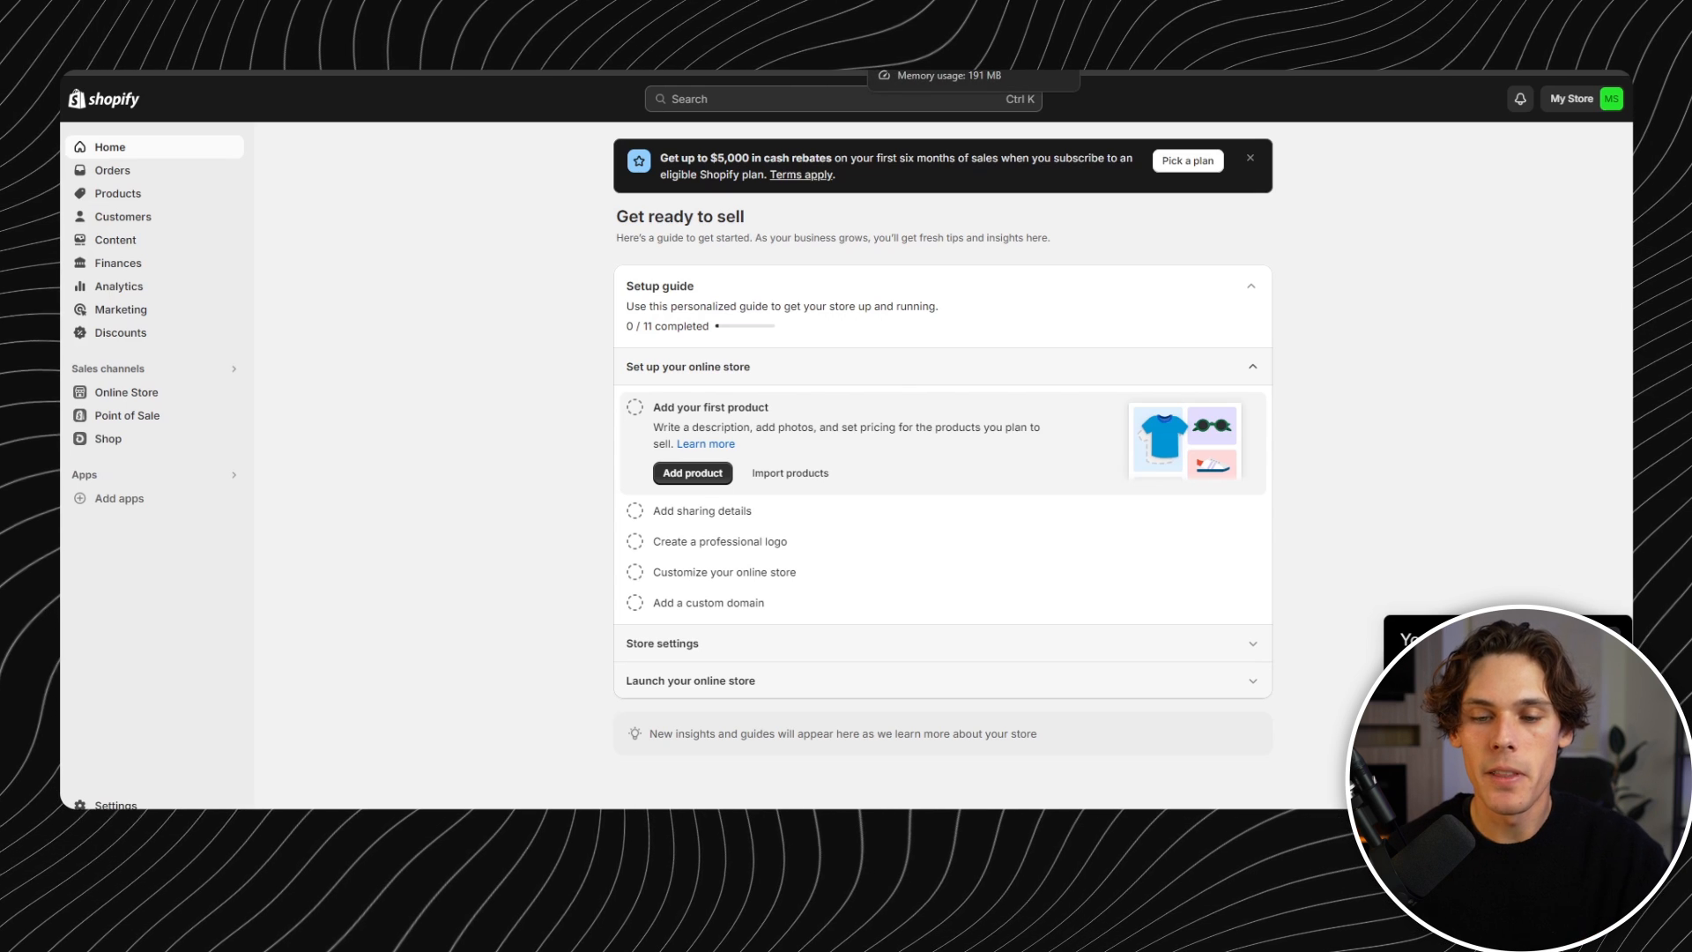
- Search the Shopify App Store for autods and install the AutoDS: Dropshipping & POD app on the store
left_click(138, 501)
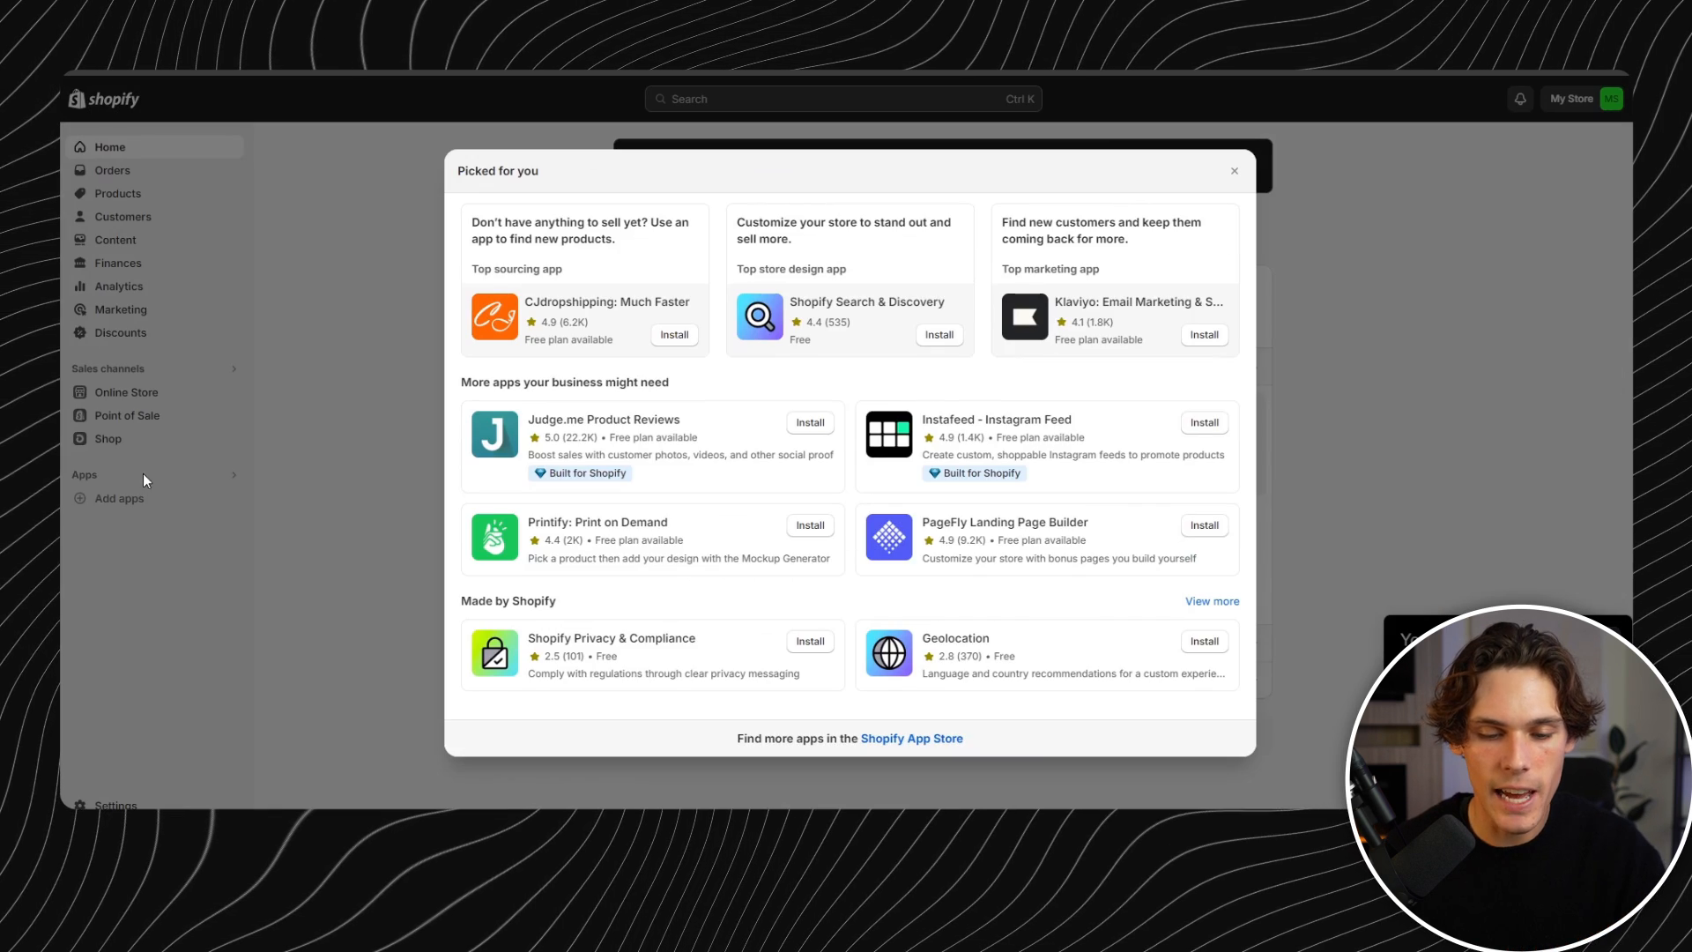
left_click(932, 742)
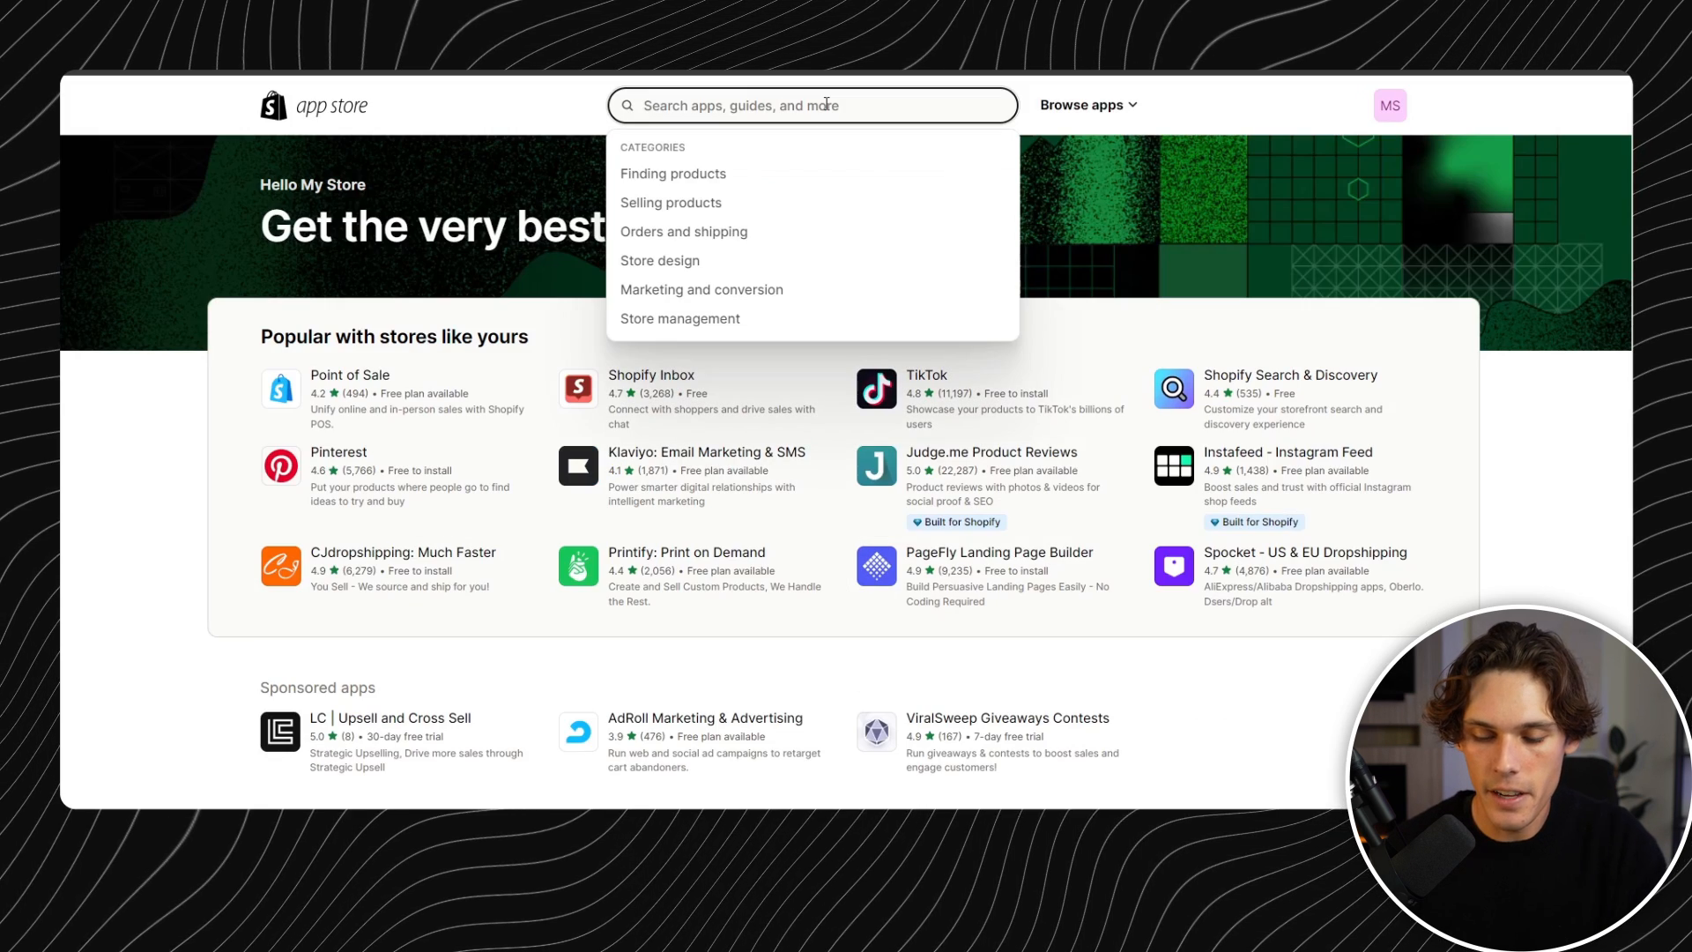
type("autods")
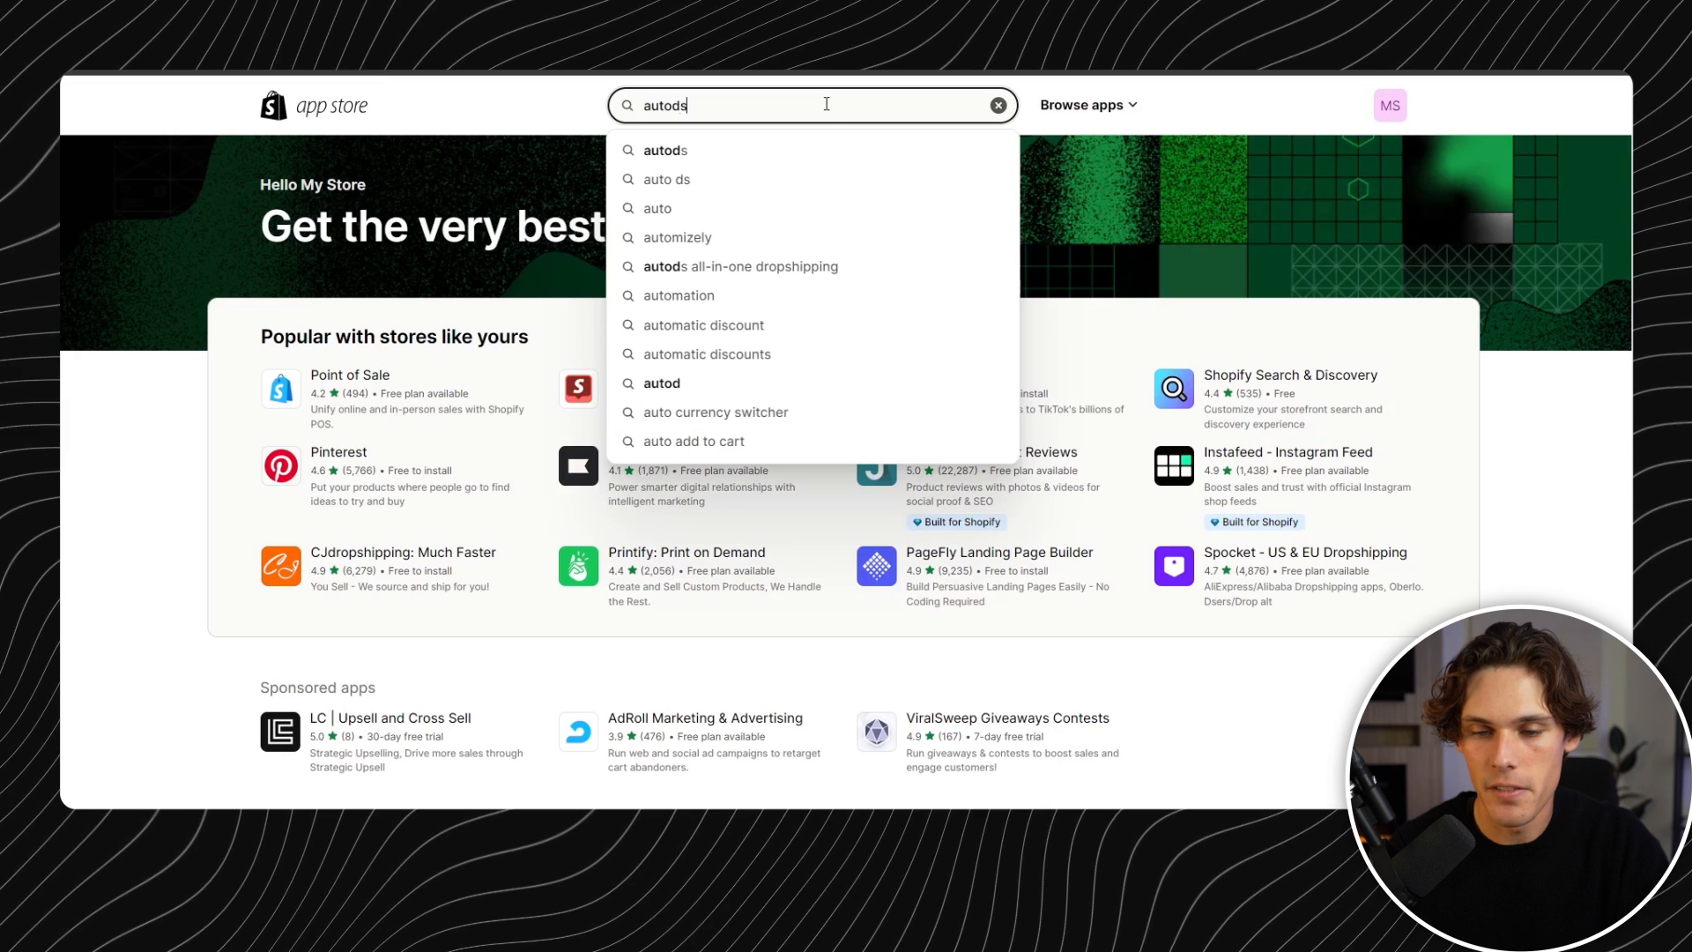
key("Return")
left_click(425, 275)
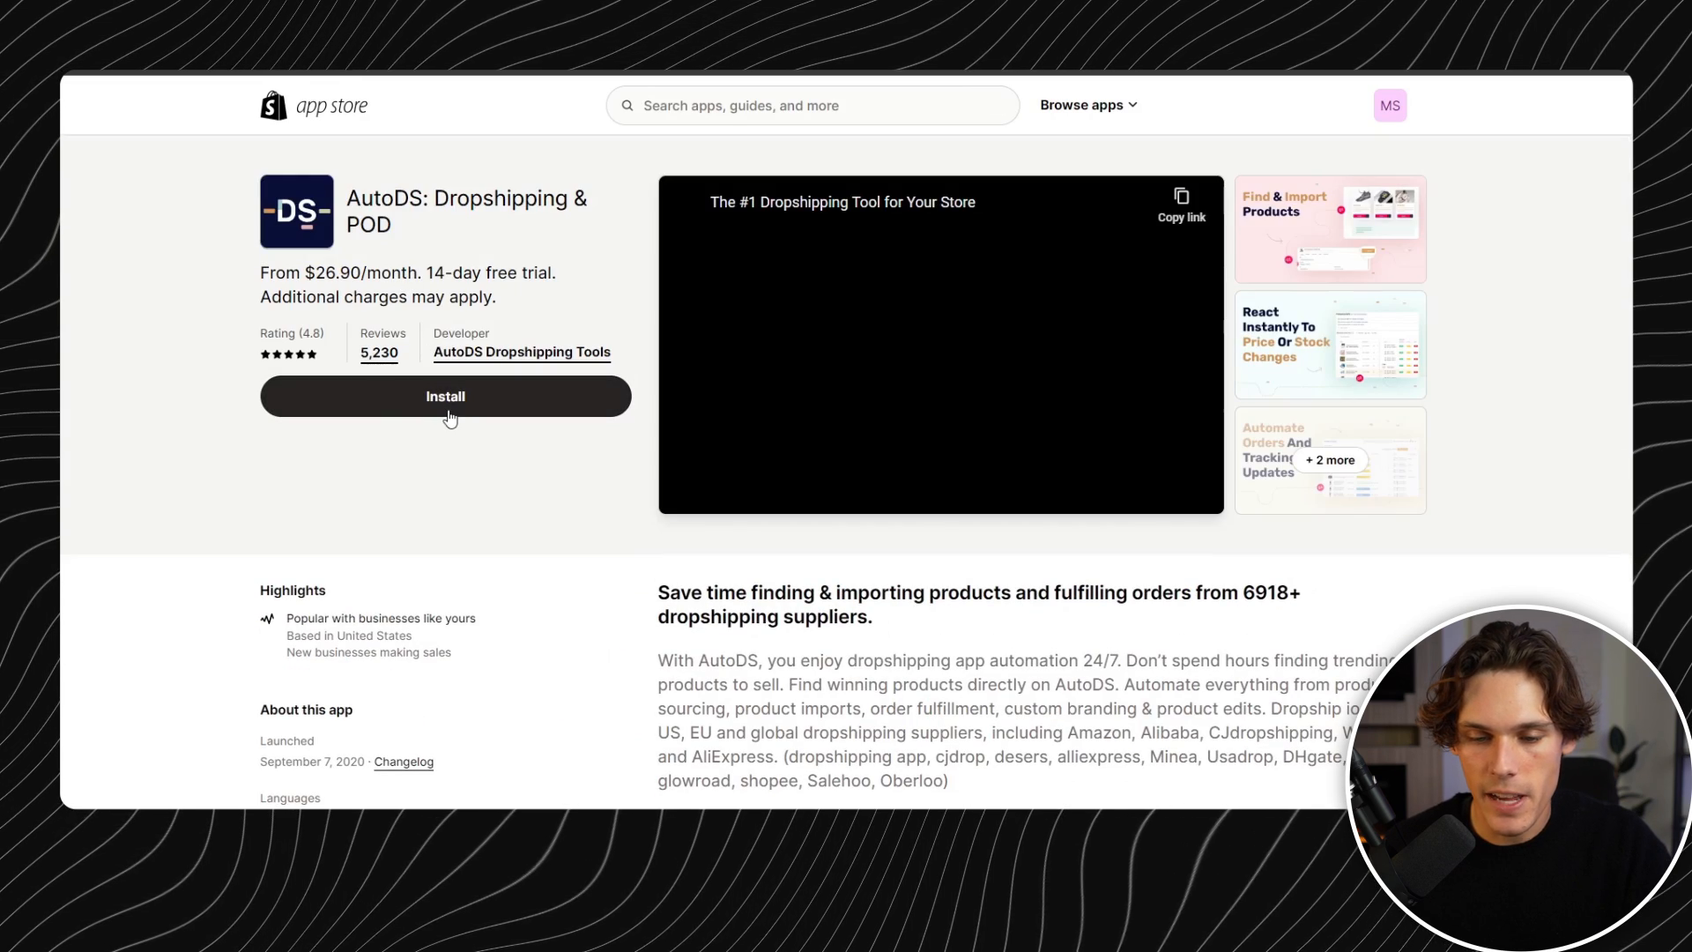
left_click(449, 413)
left_click(1160, 490)
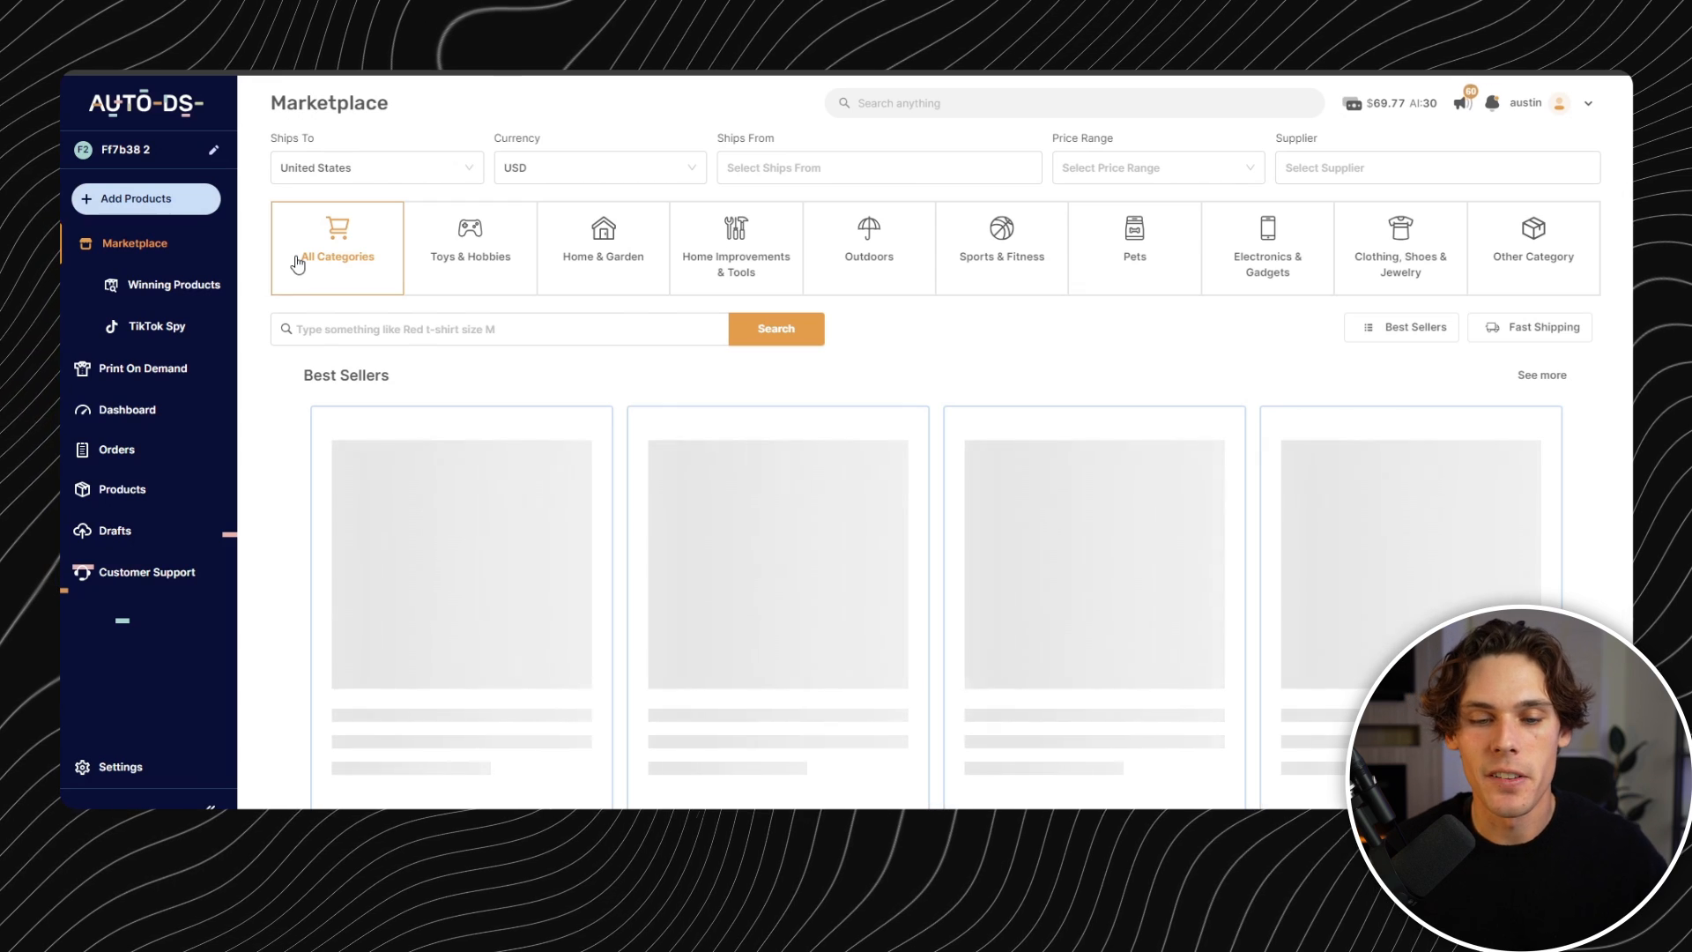
left_click(156, 203)
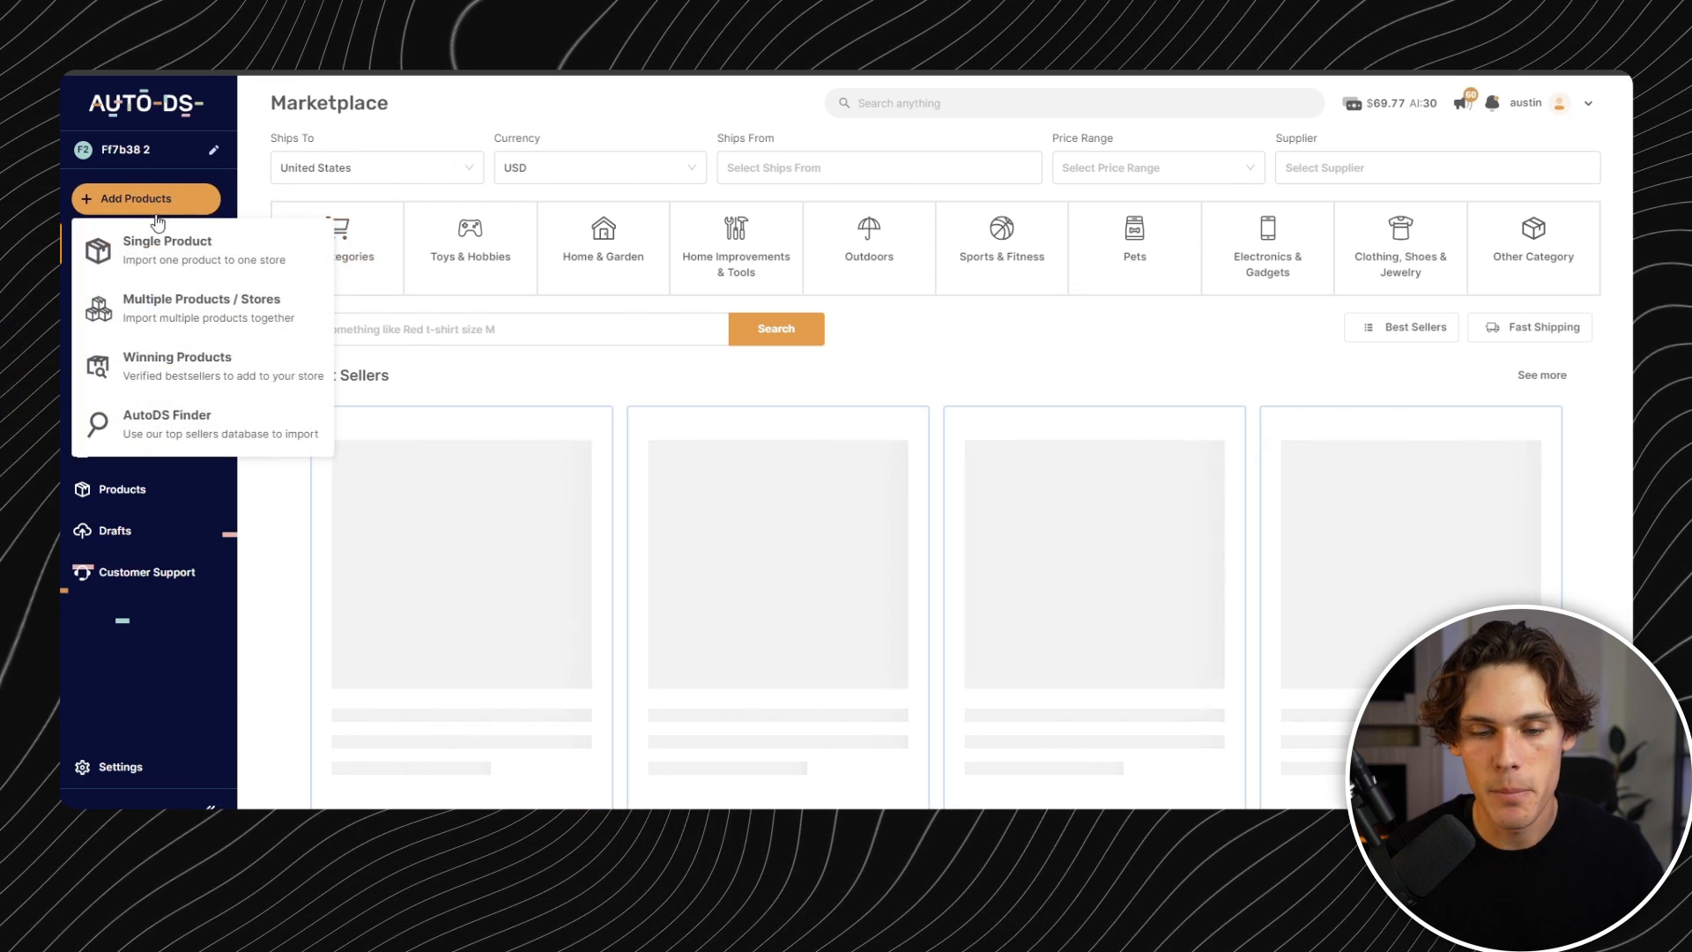
left_click(182, 251)
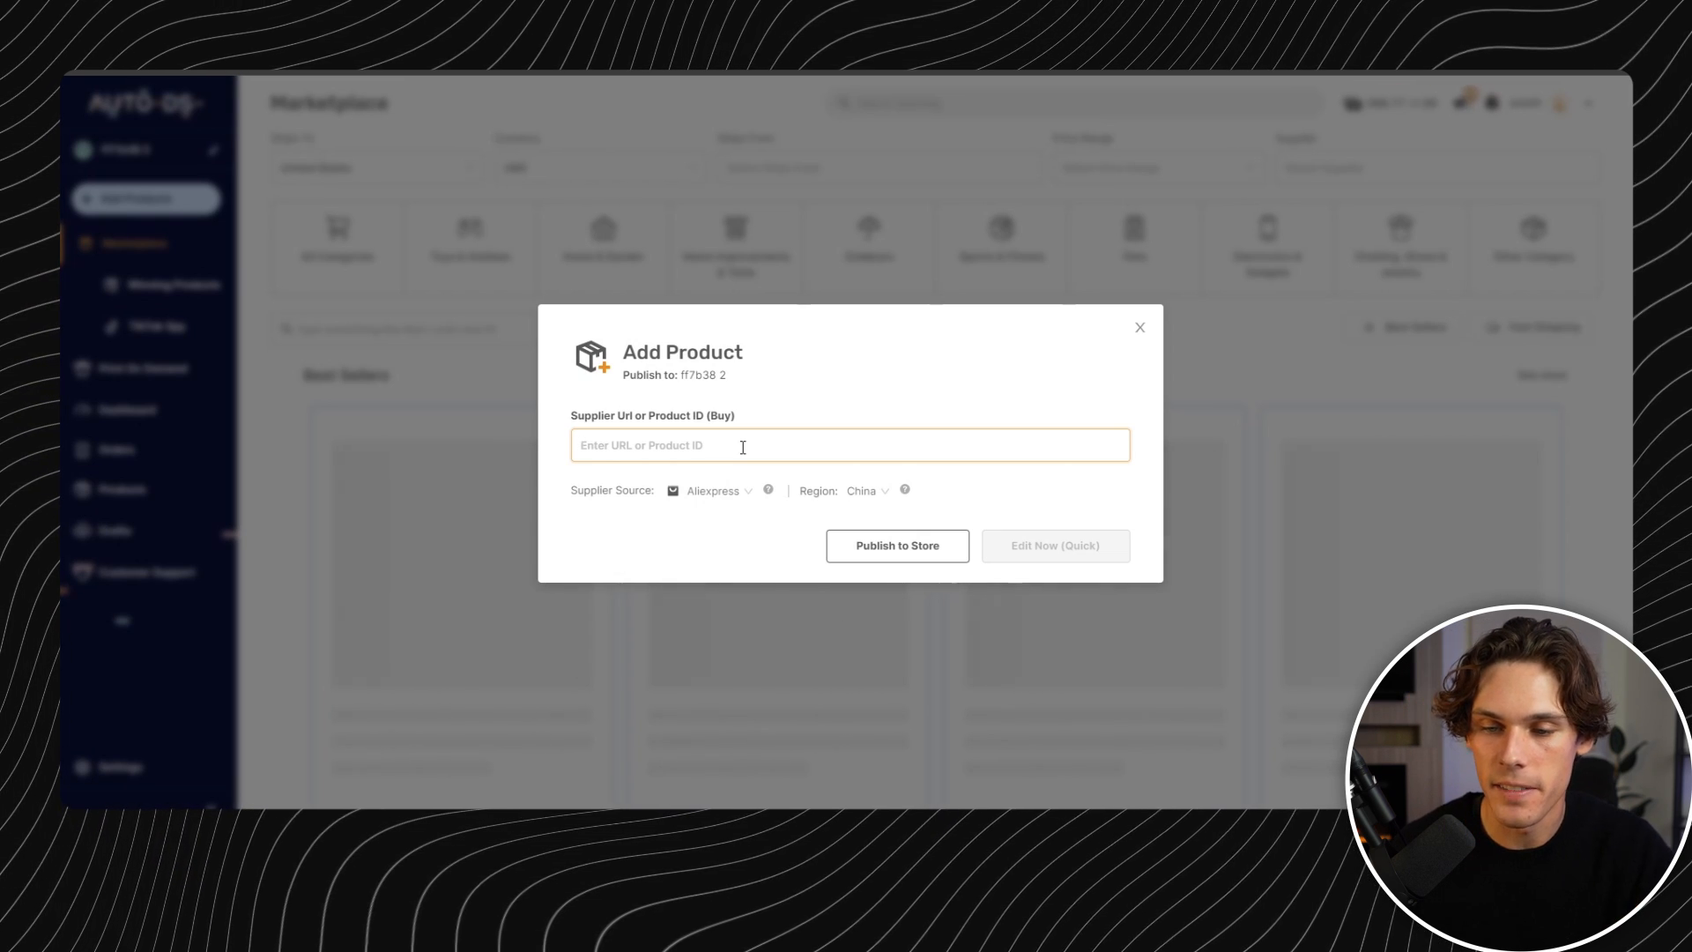
type("https://www.aliexpress.com/i/3256805413927820.html?gatewayAdapt=vnm2glo4itemAdapt")
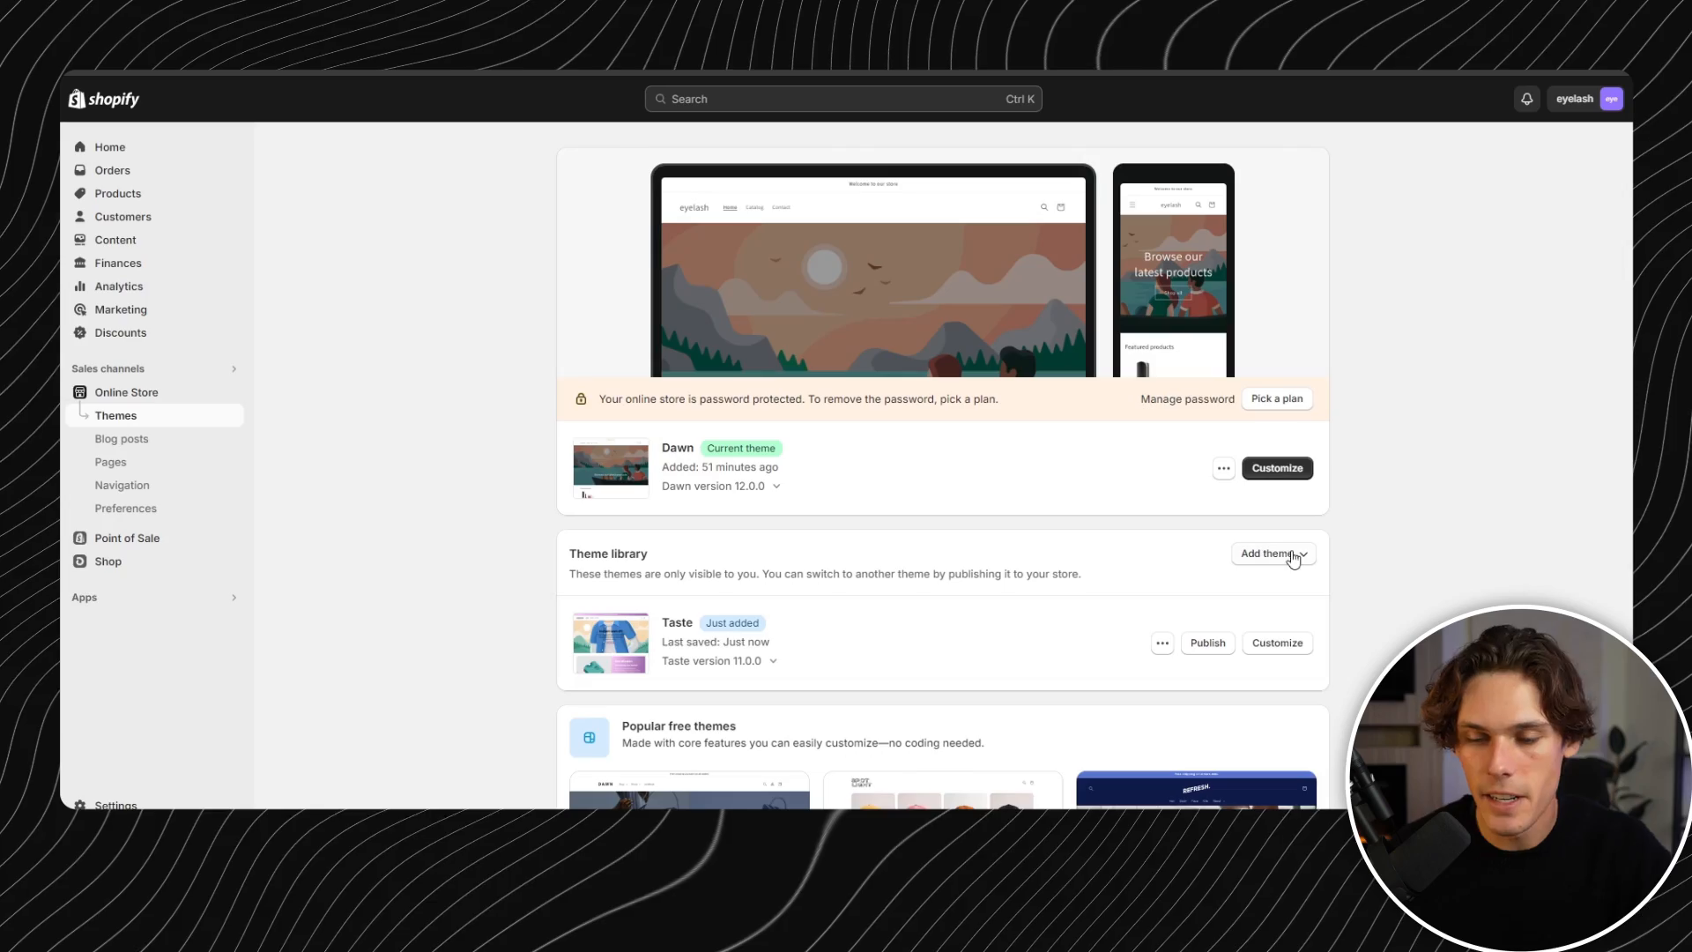
- Visit the Shopify Theme Store from the theme library and open the free themes collection
left_click(1291, 559)
left_click(485, 409)
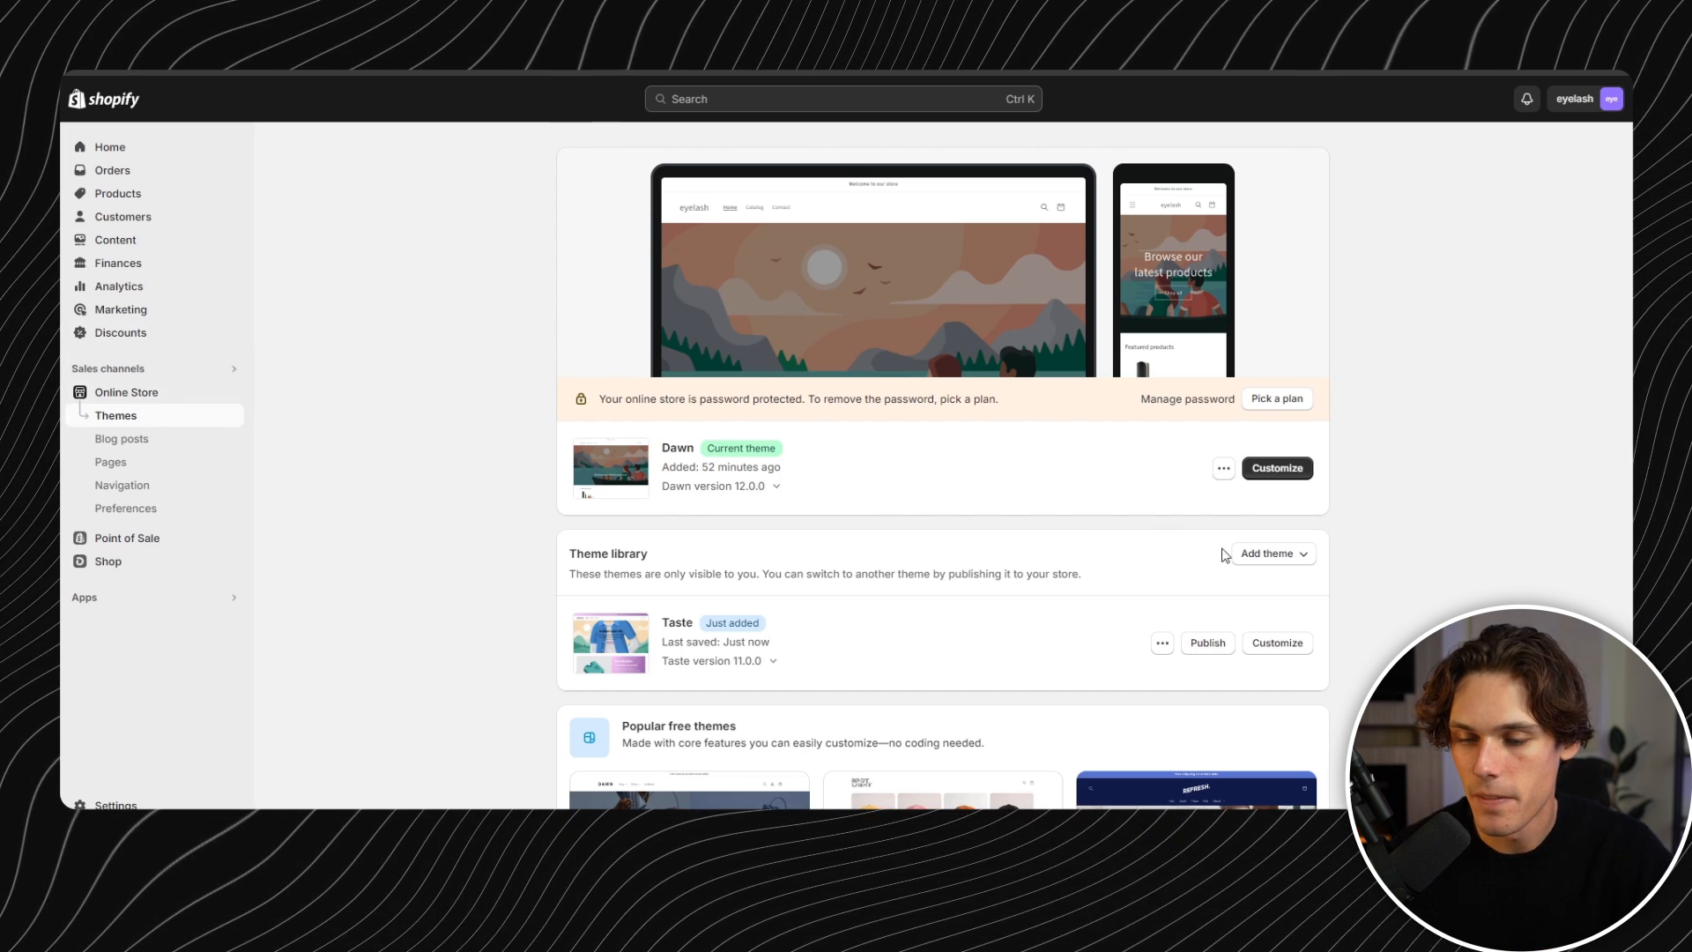
left_click(1280, 555)
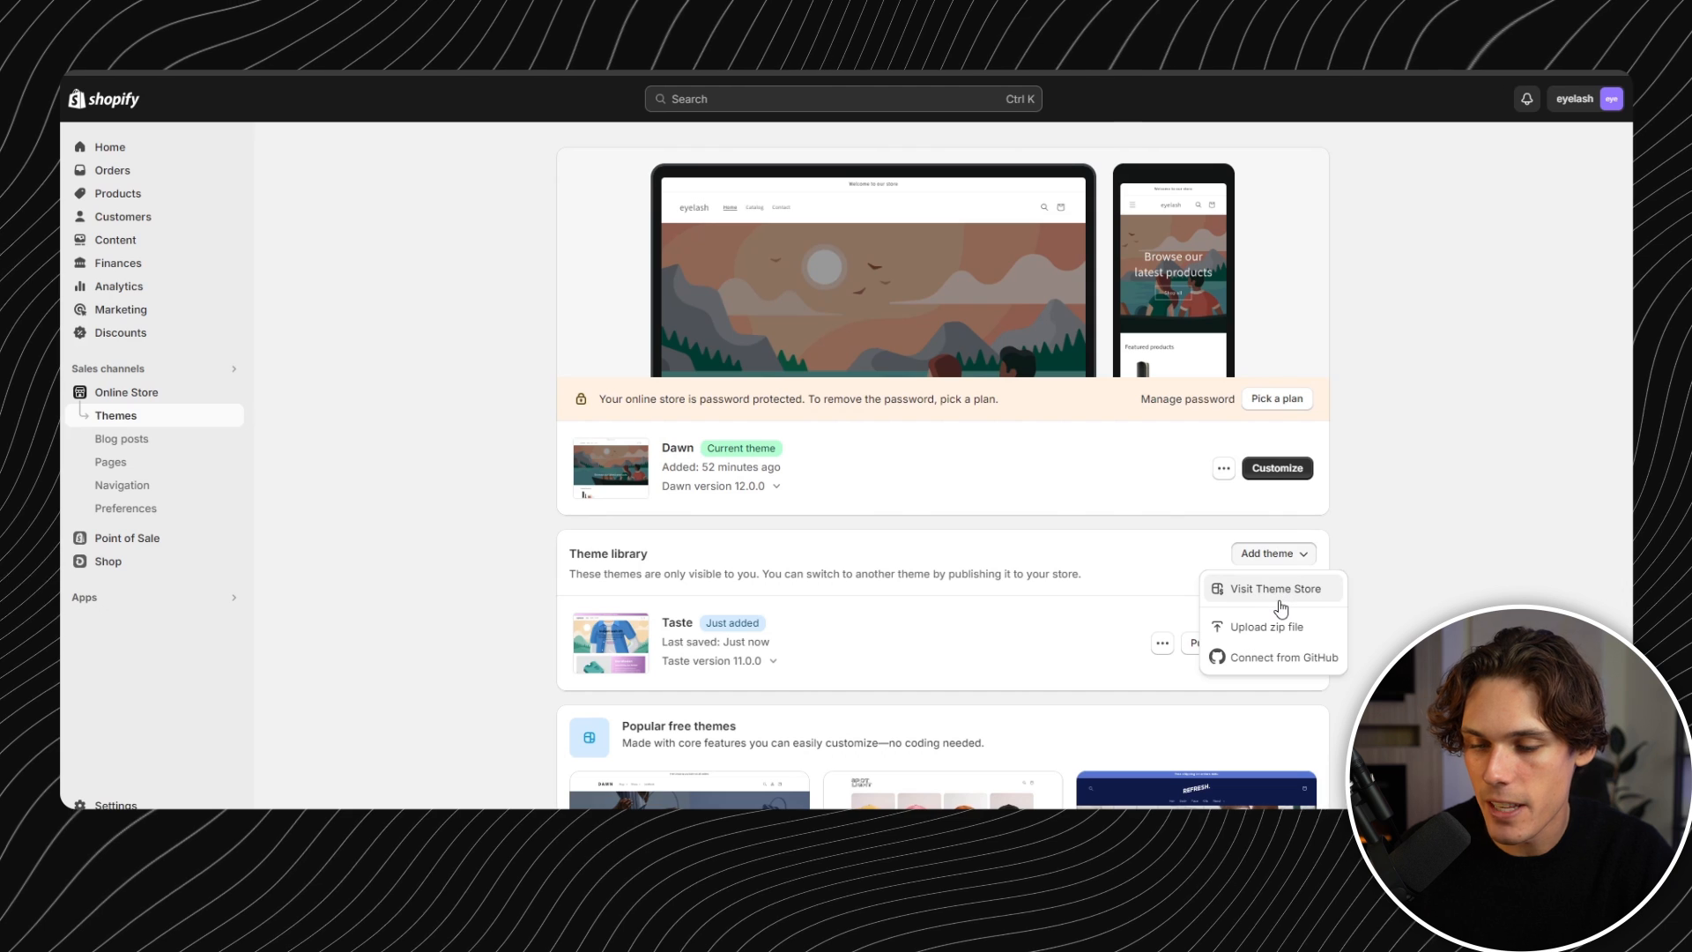
left_click(1280, 600)
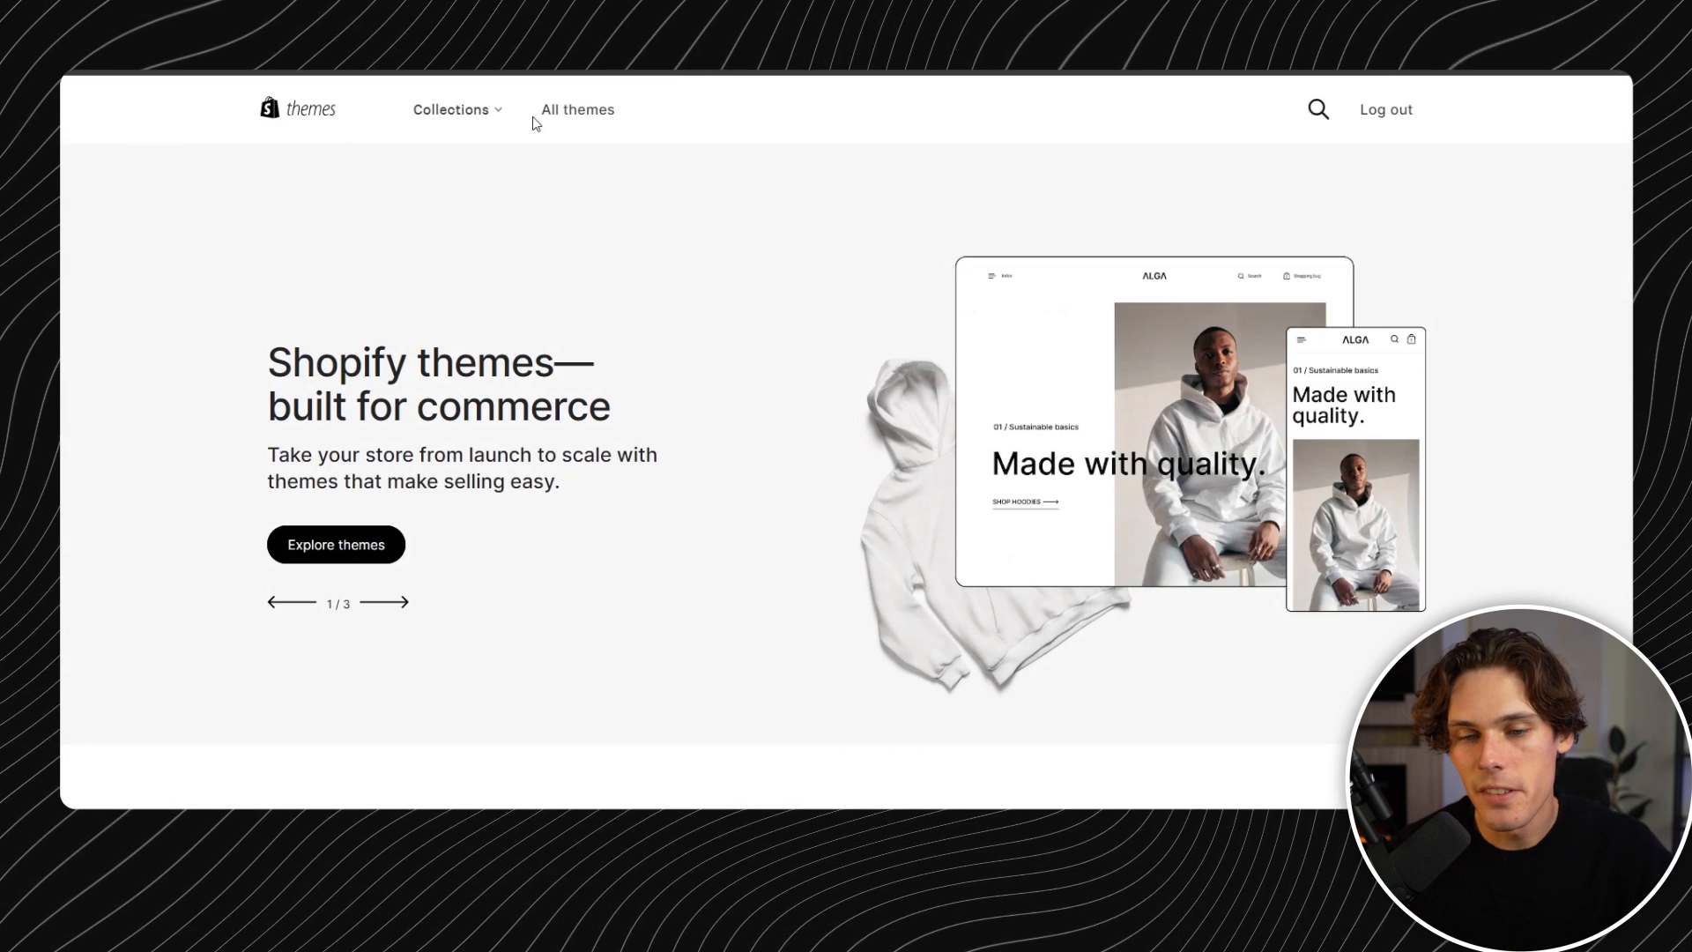
left_click(494, 121)
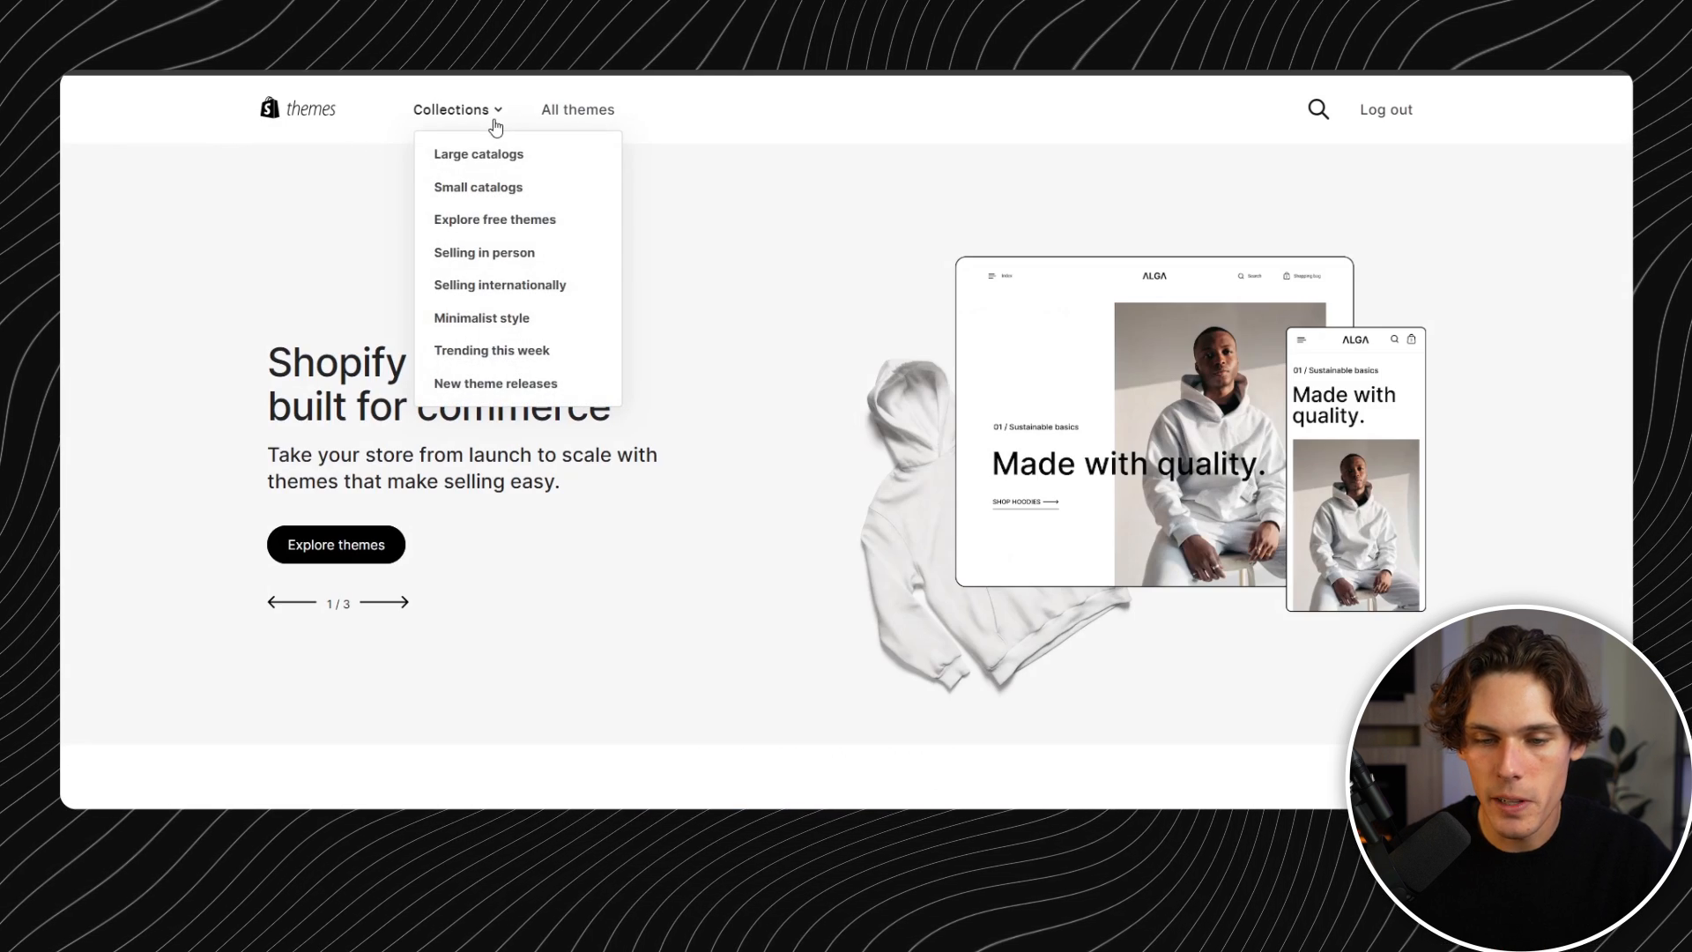
left_click(528, 228)
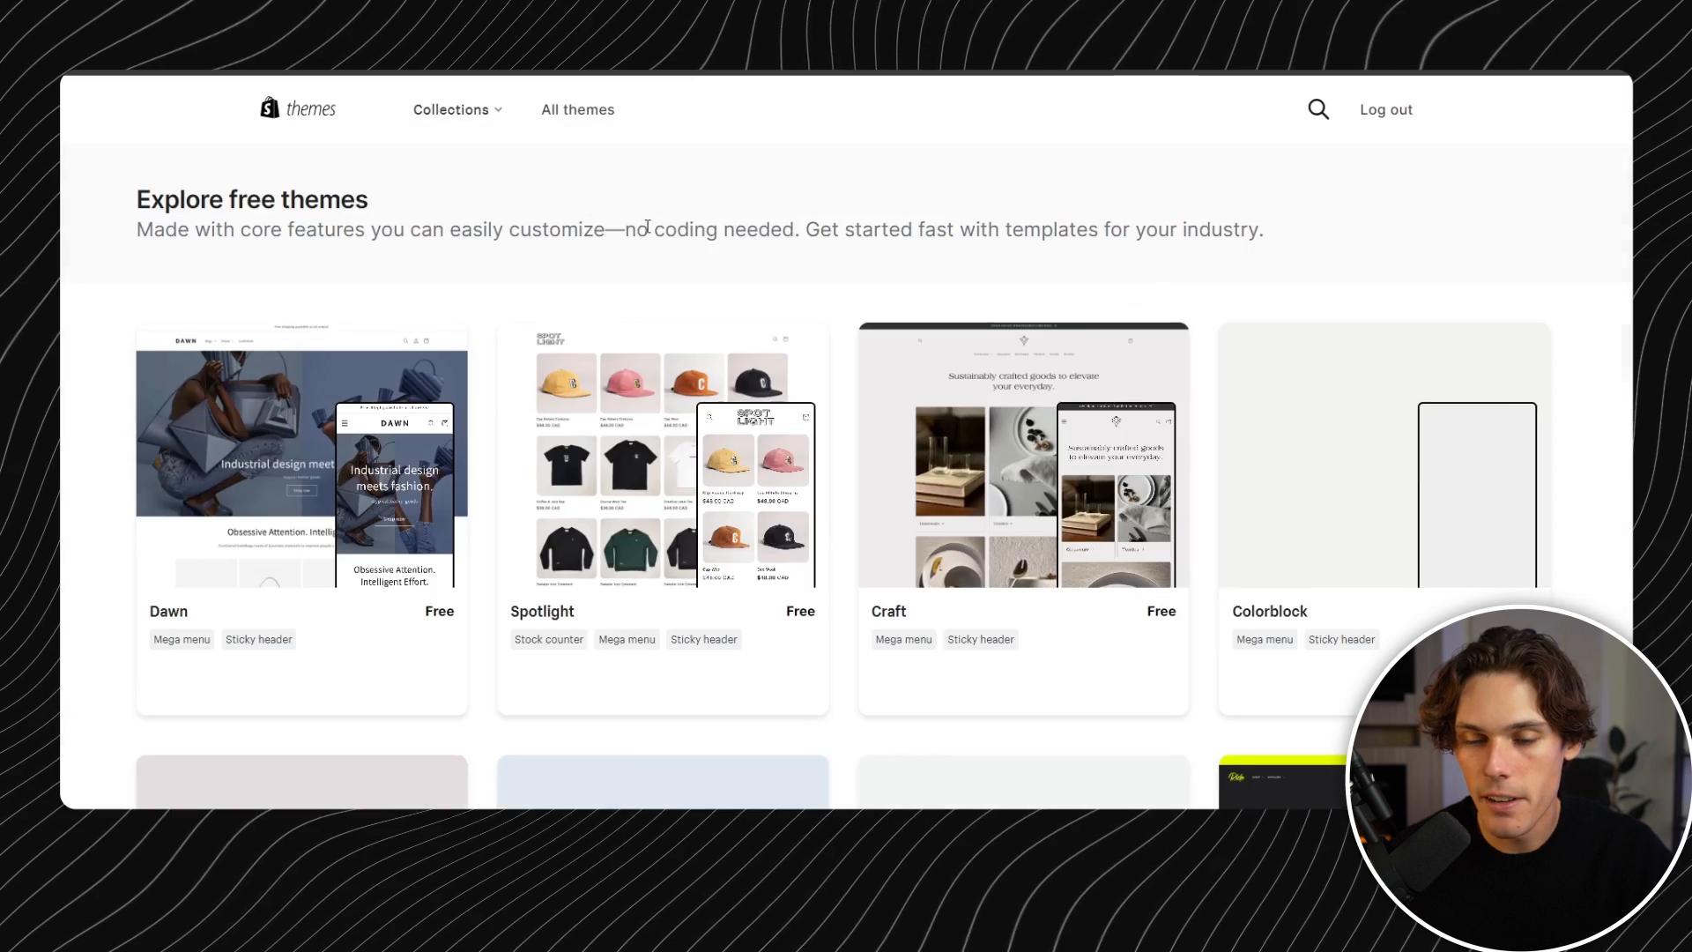
- Browse the free themes and open the Taste theme
scroll(633, 262, "down", 2)
scroll(632, 262, "down", 5)
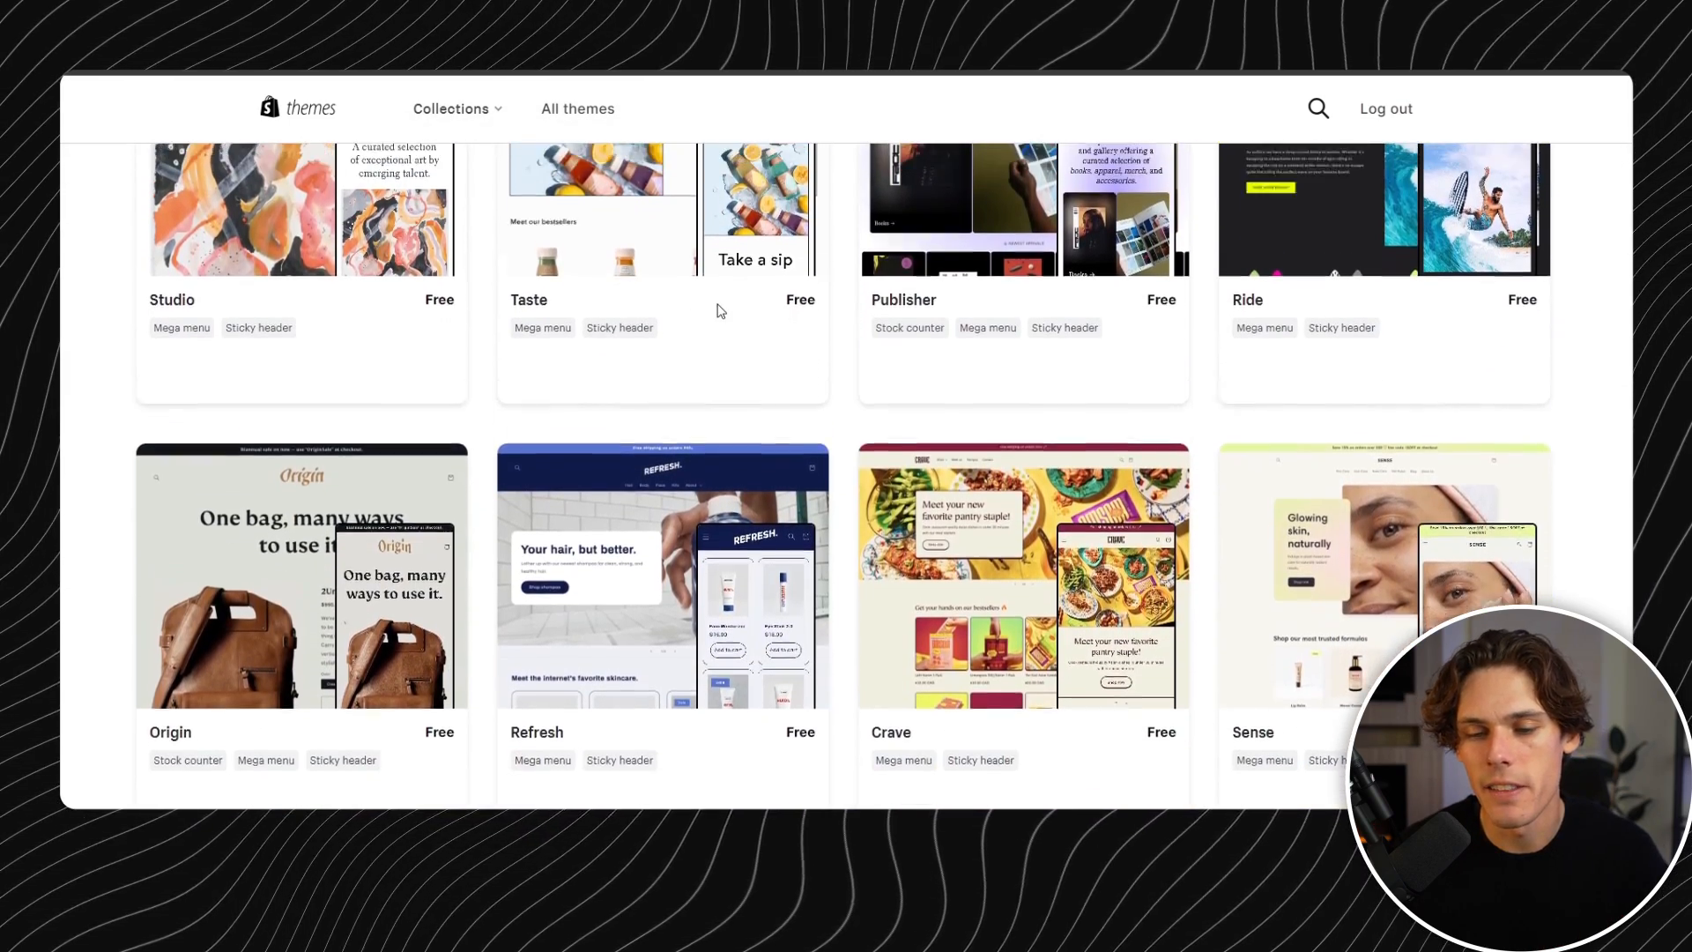
scroll(717, 309, "up", 3)
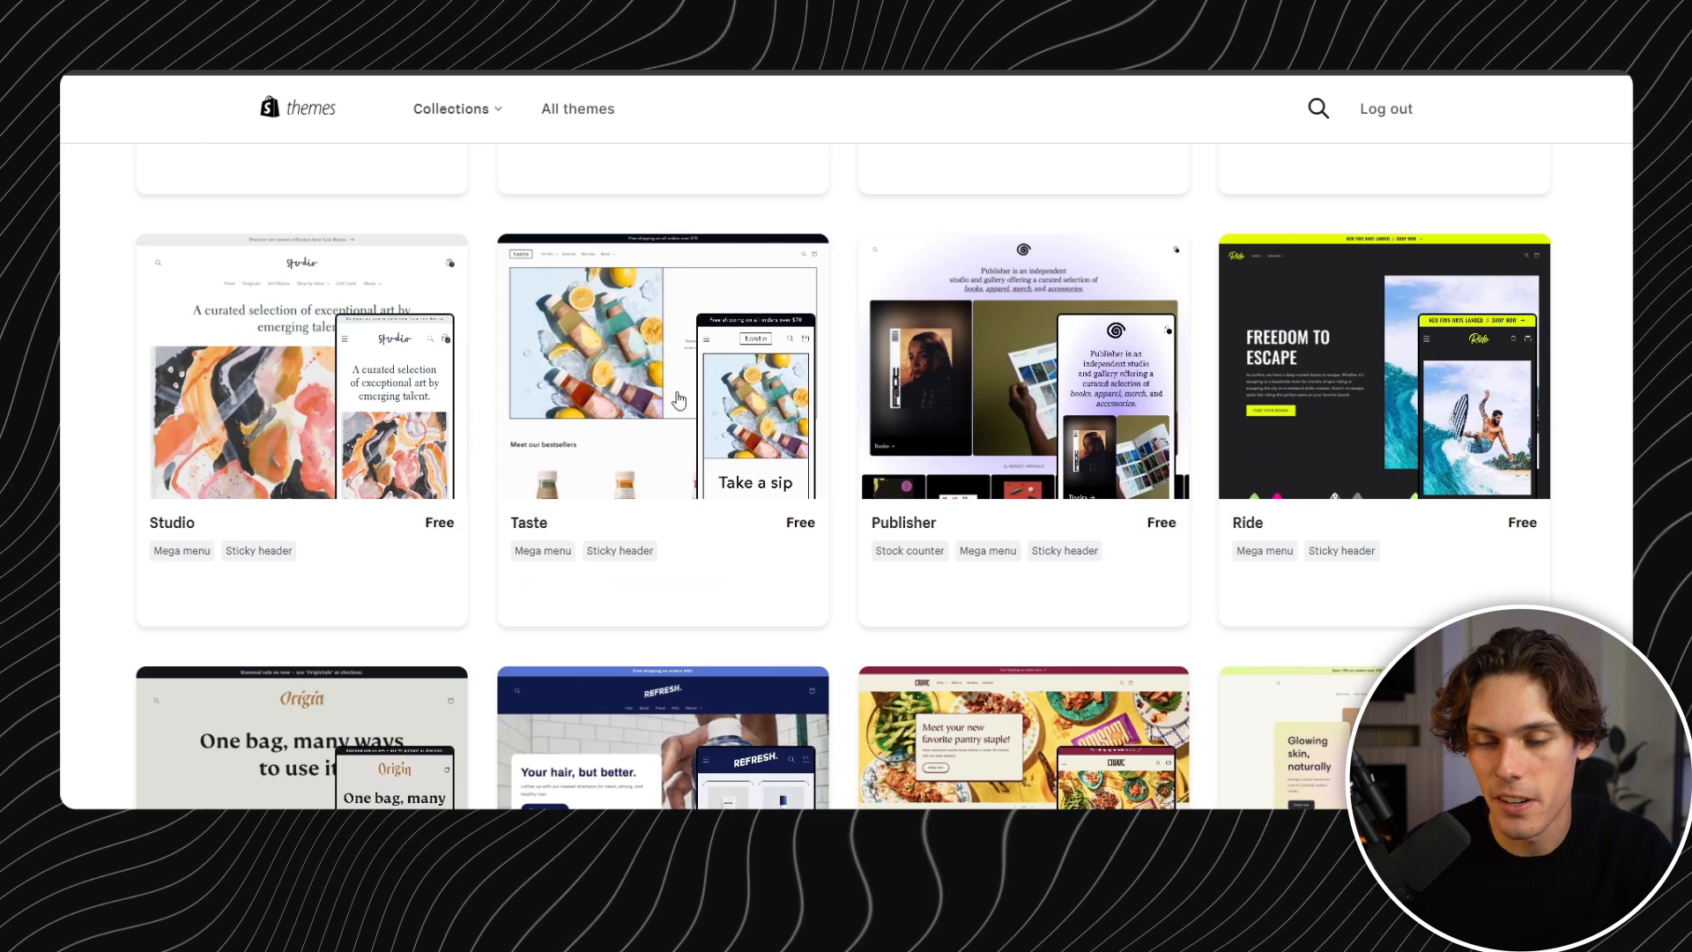
left_click(661, 388)
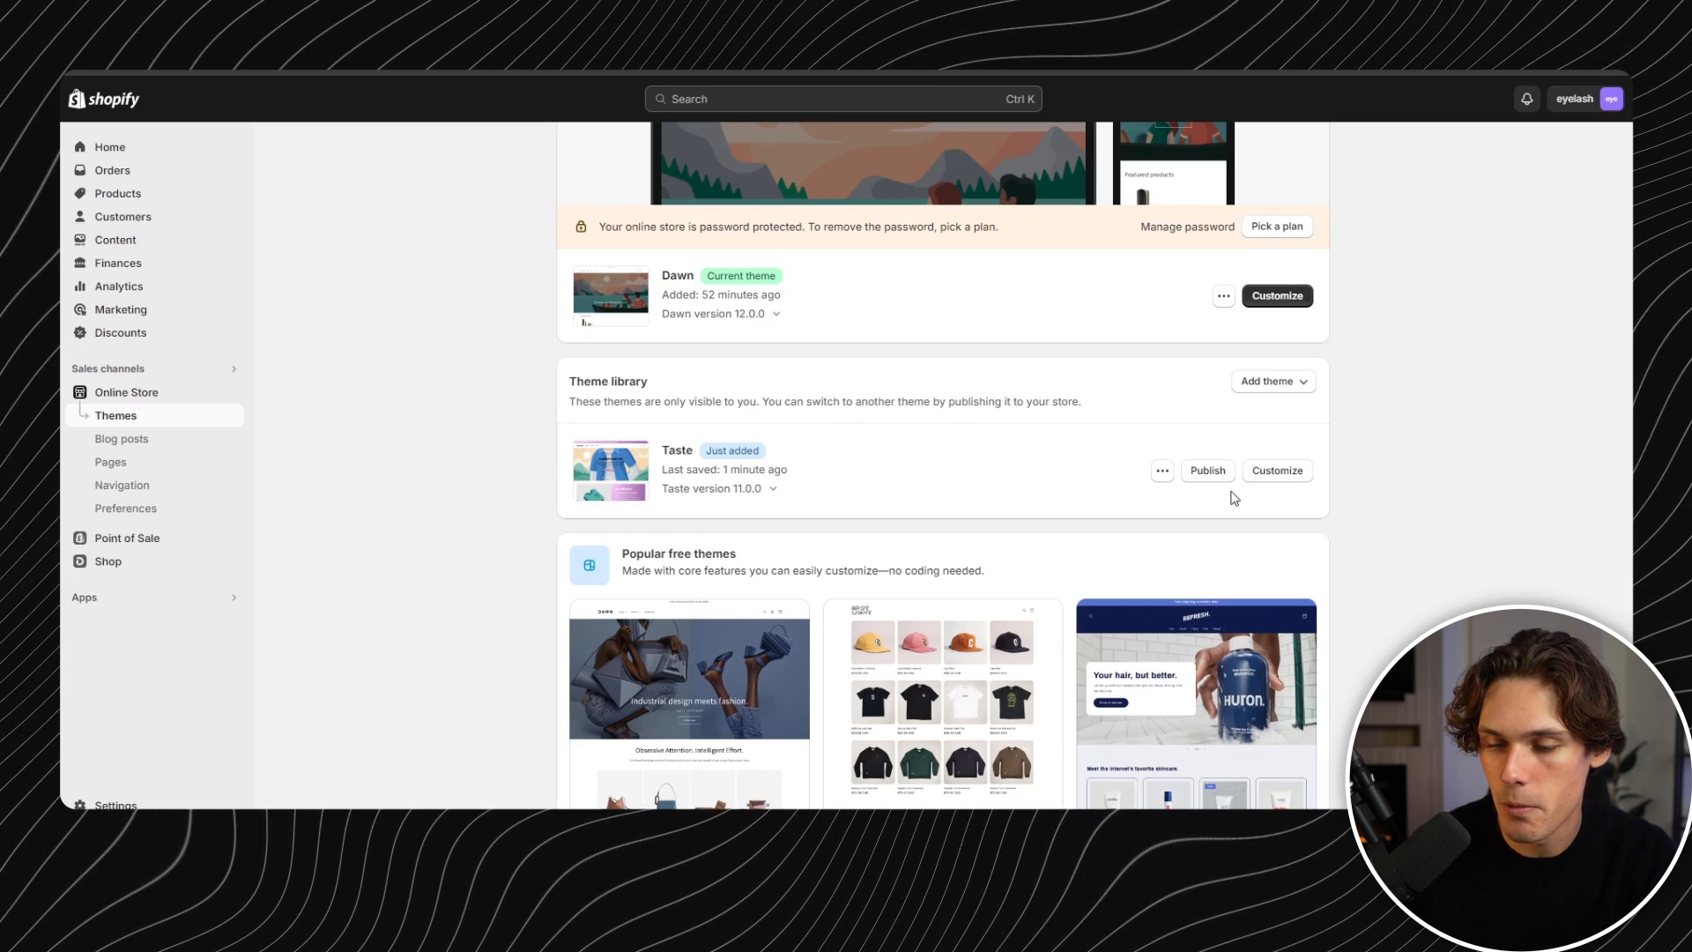
- Publish the Taste theme in place of Dawn and open it for customizing
scroll(941, 393, "up", 2)
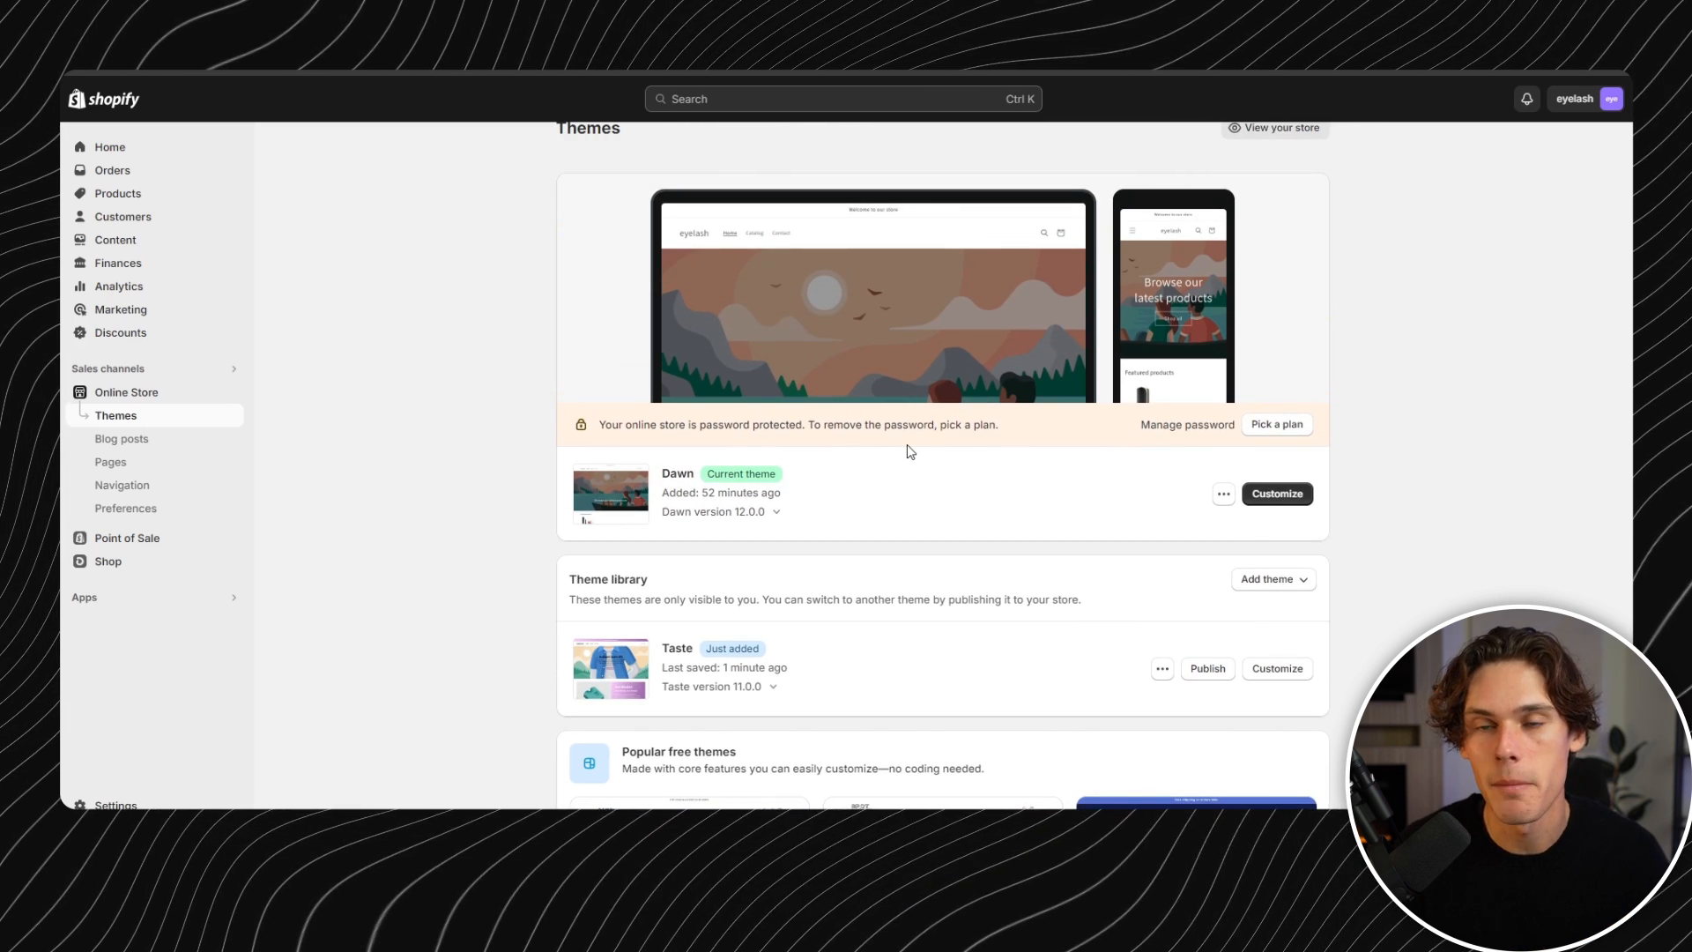
left_click(1207, 668)
left_click(1059, 600)
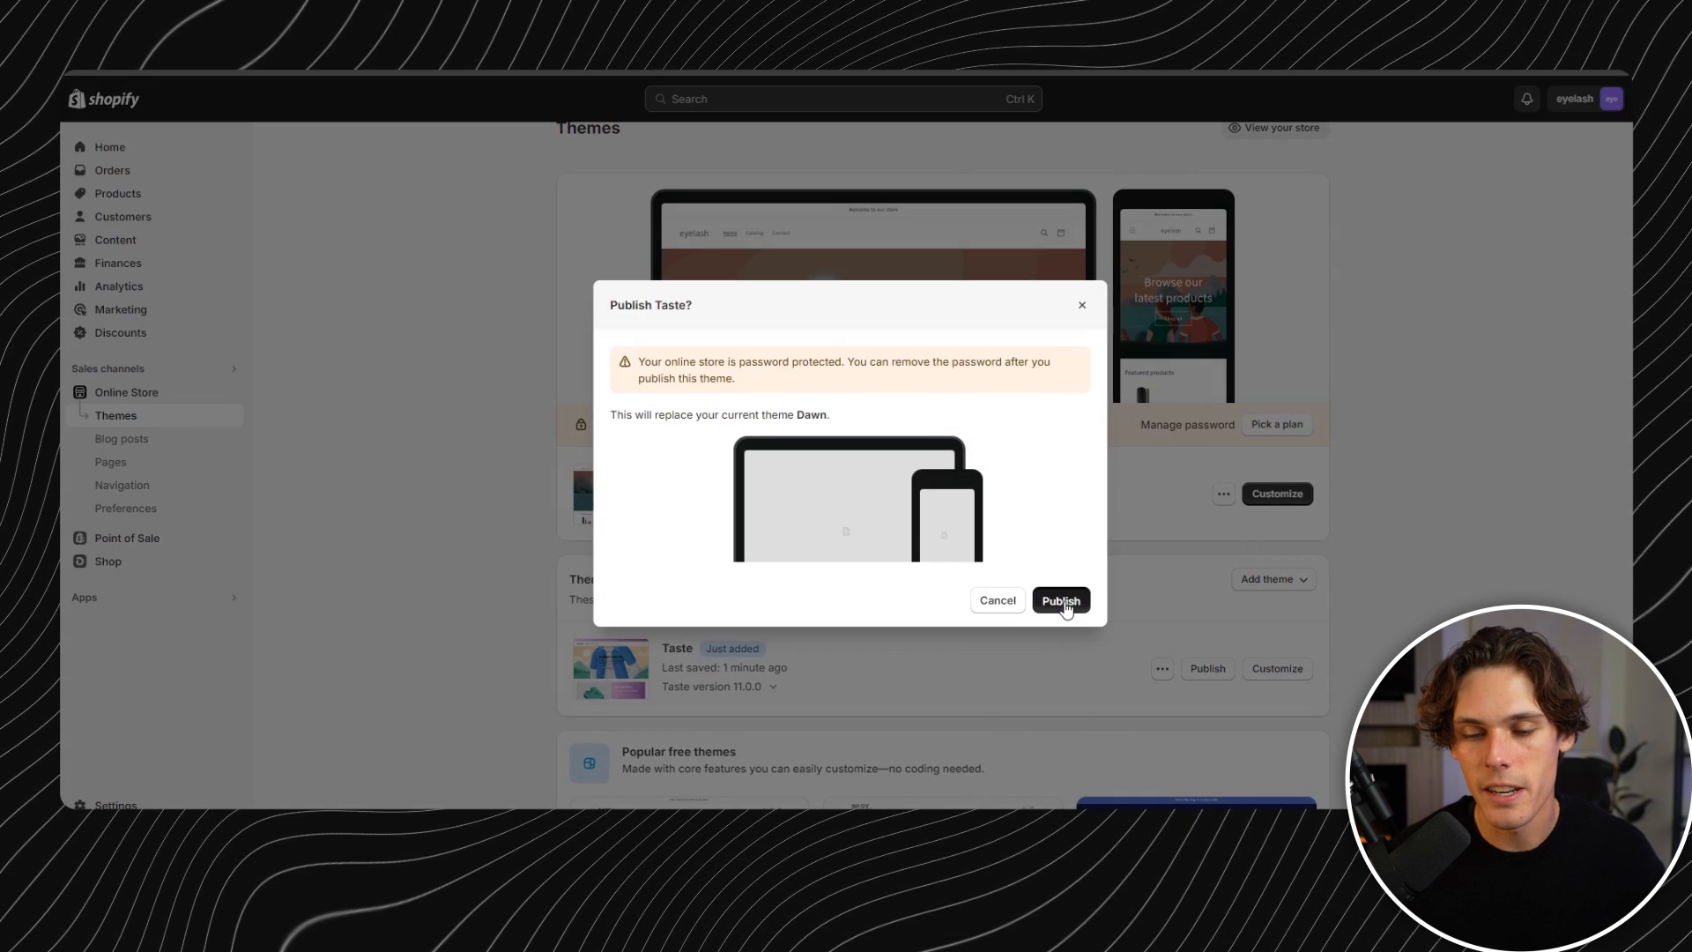
scroll(1234, 352, "down", 3)
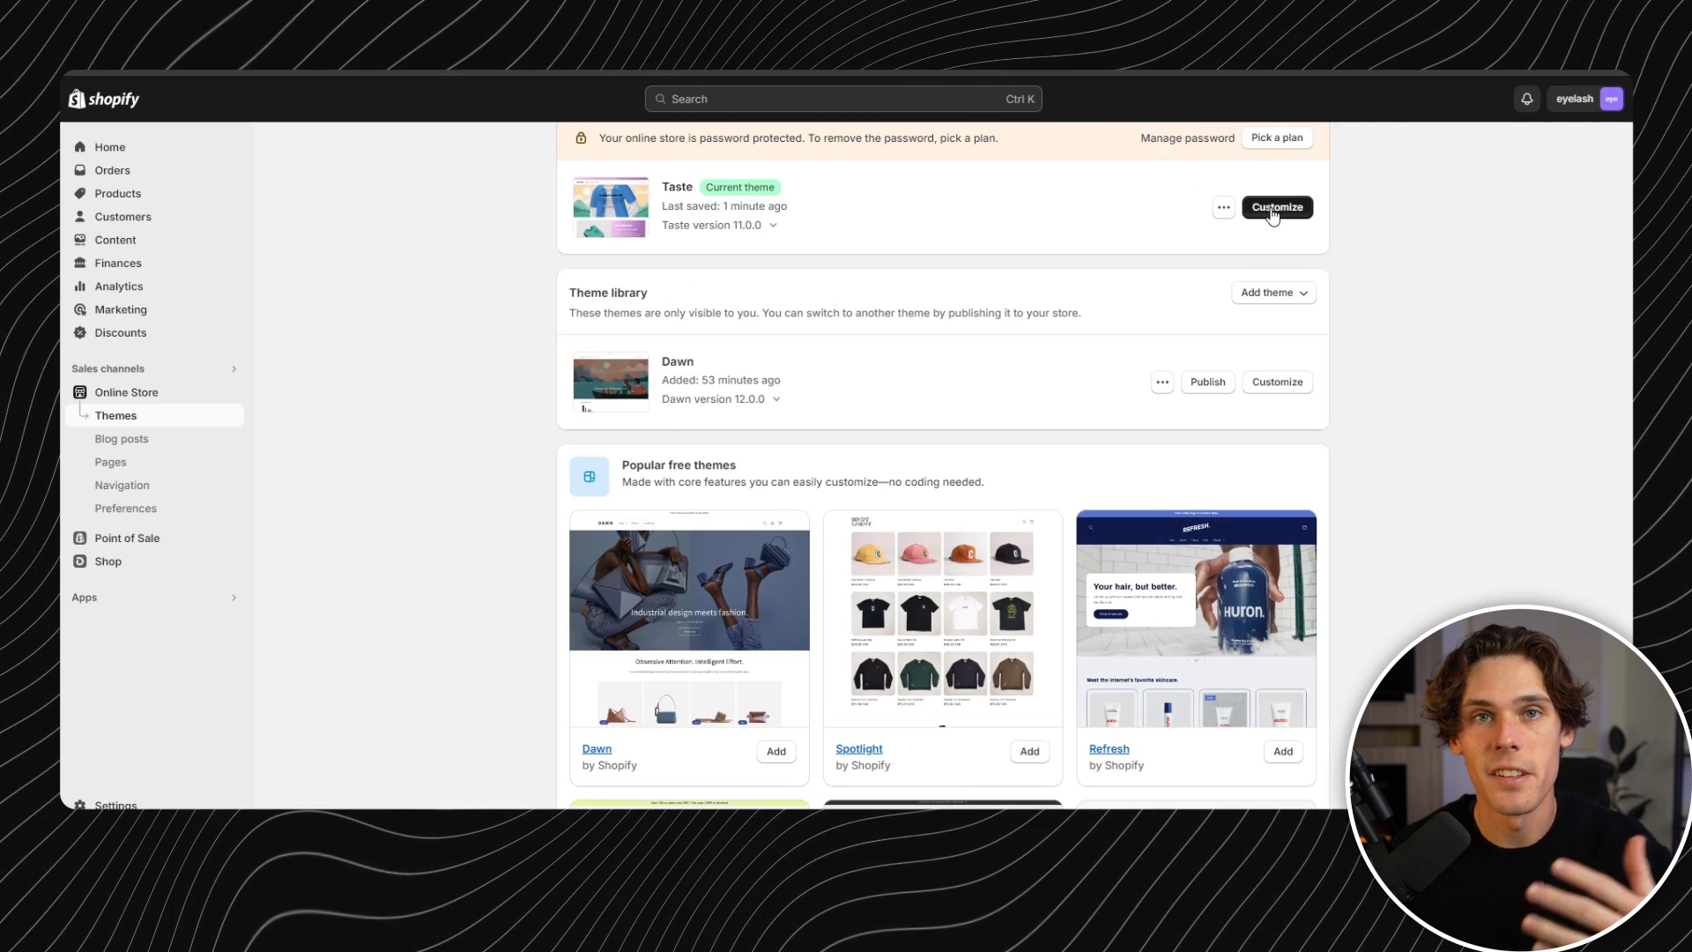
left_click(1275, 208)
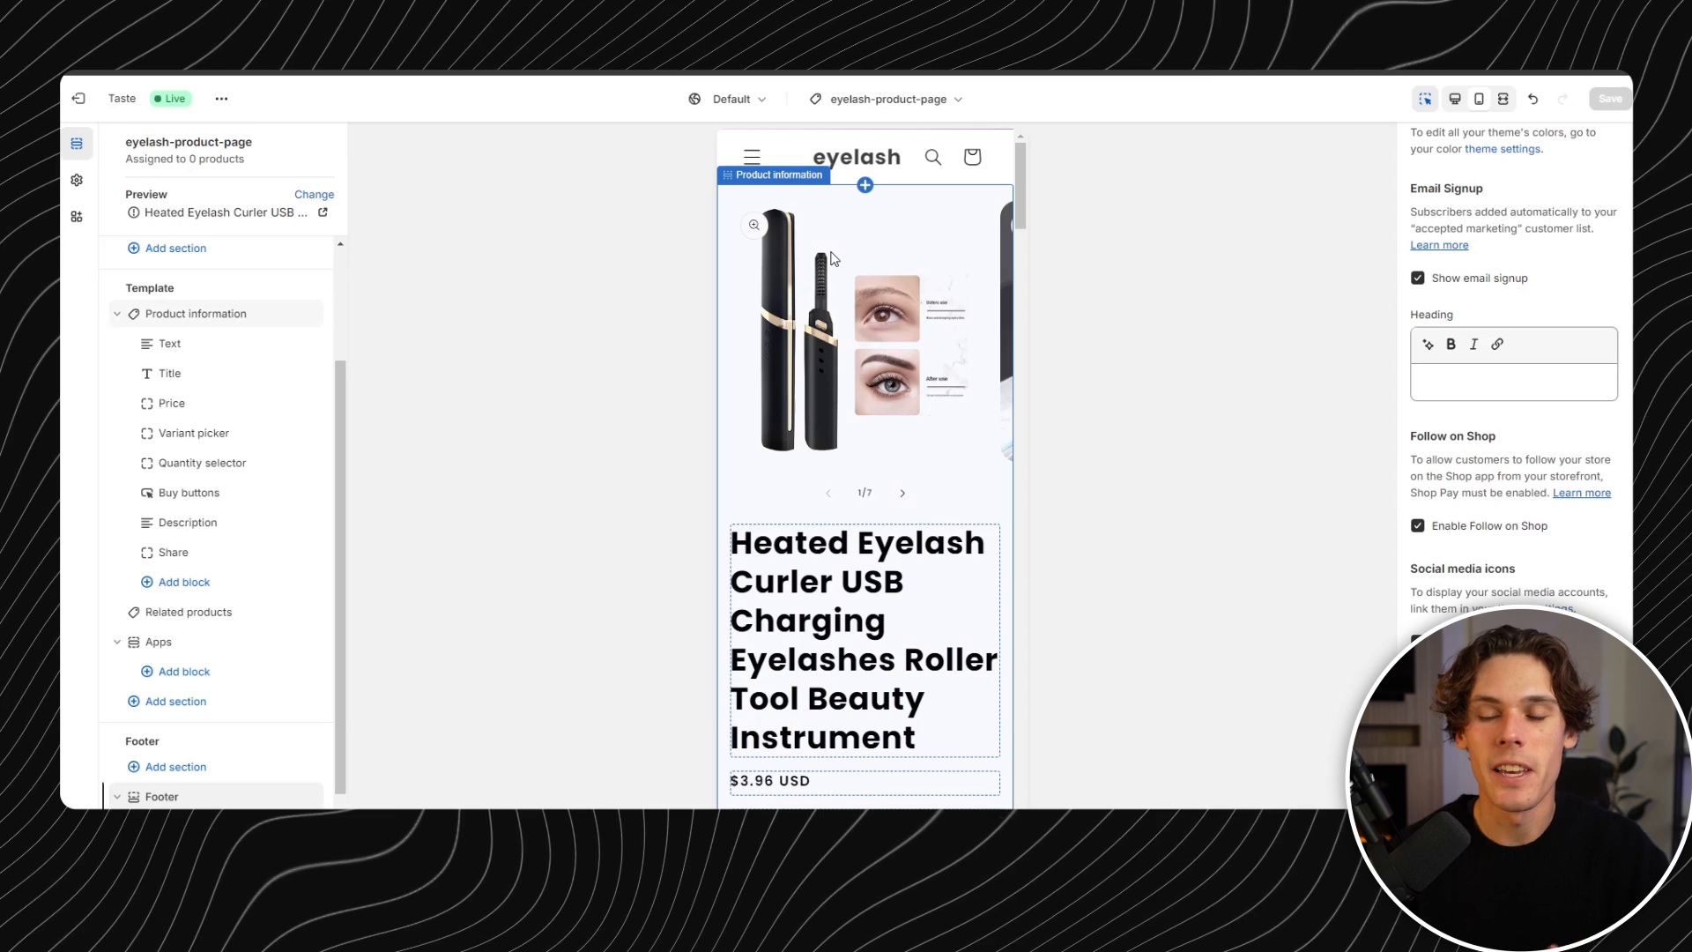
- Examine the mobile preview of the eyelash-product-page template, from the product title and price through the buy buttons, description and images
scroll(855, 291, "down", 10)
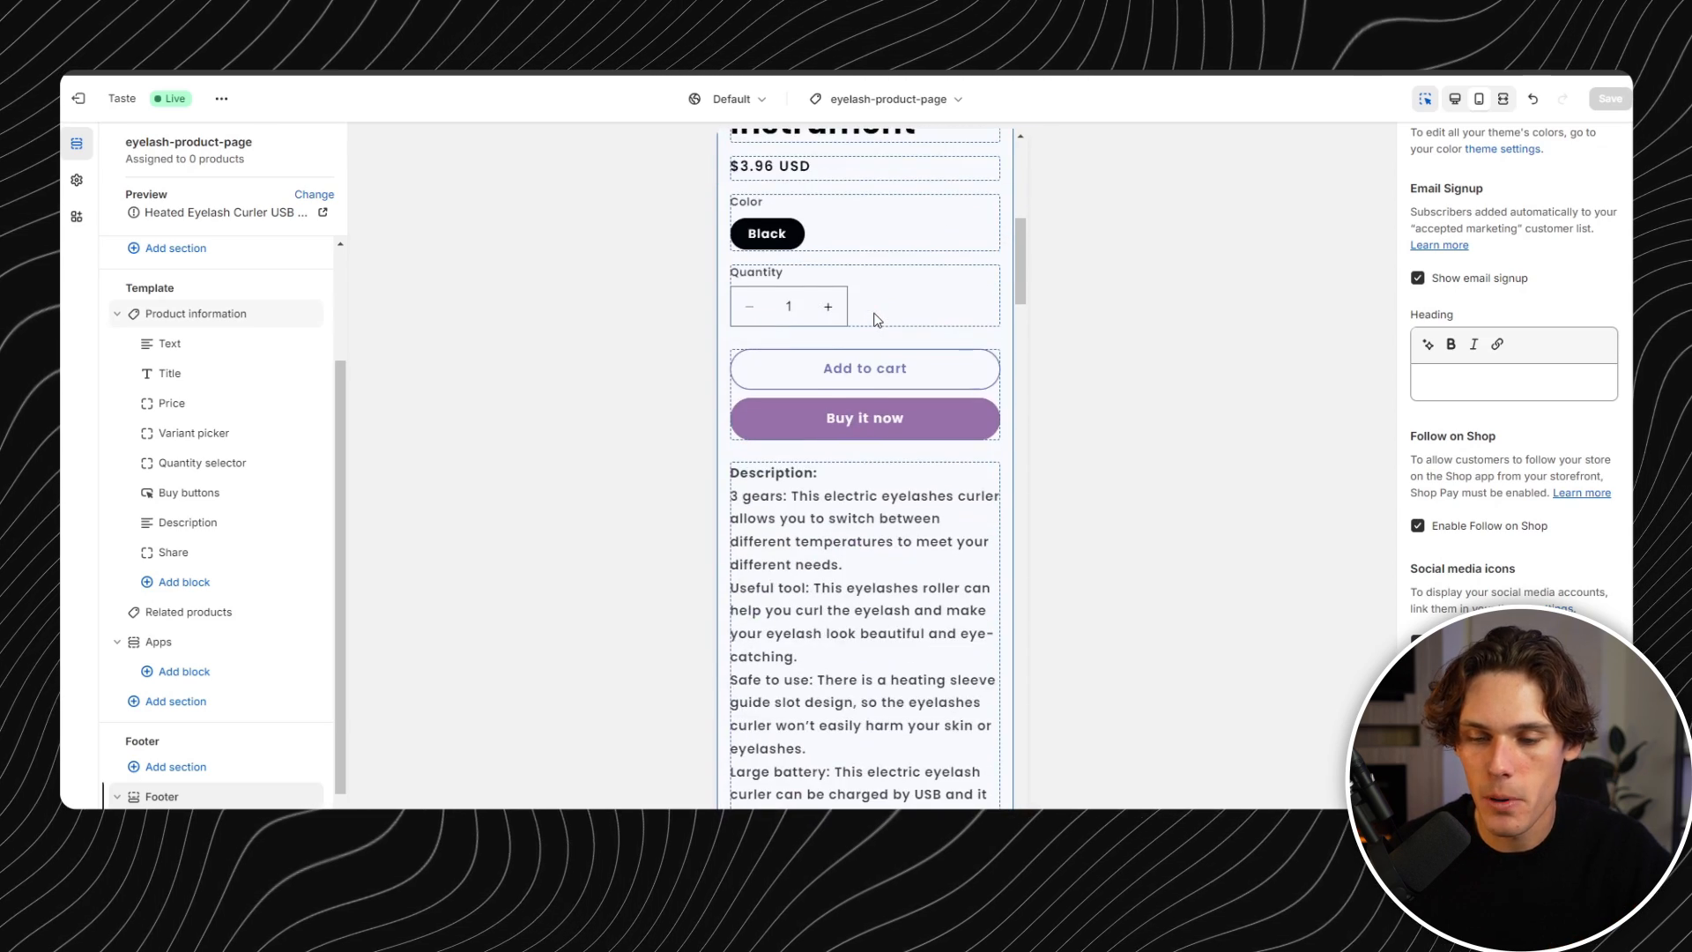
scroll(877, 319, "down", 15)
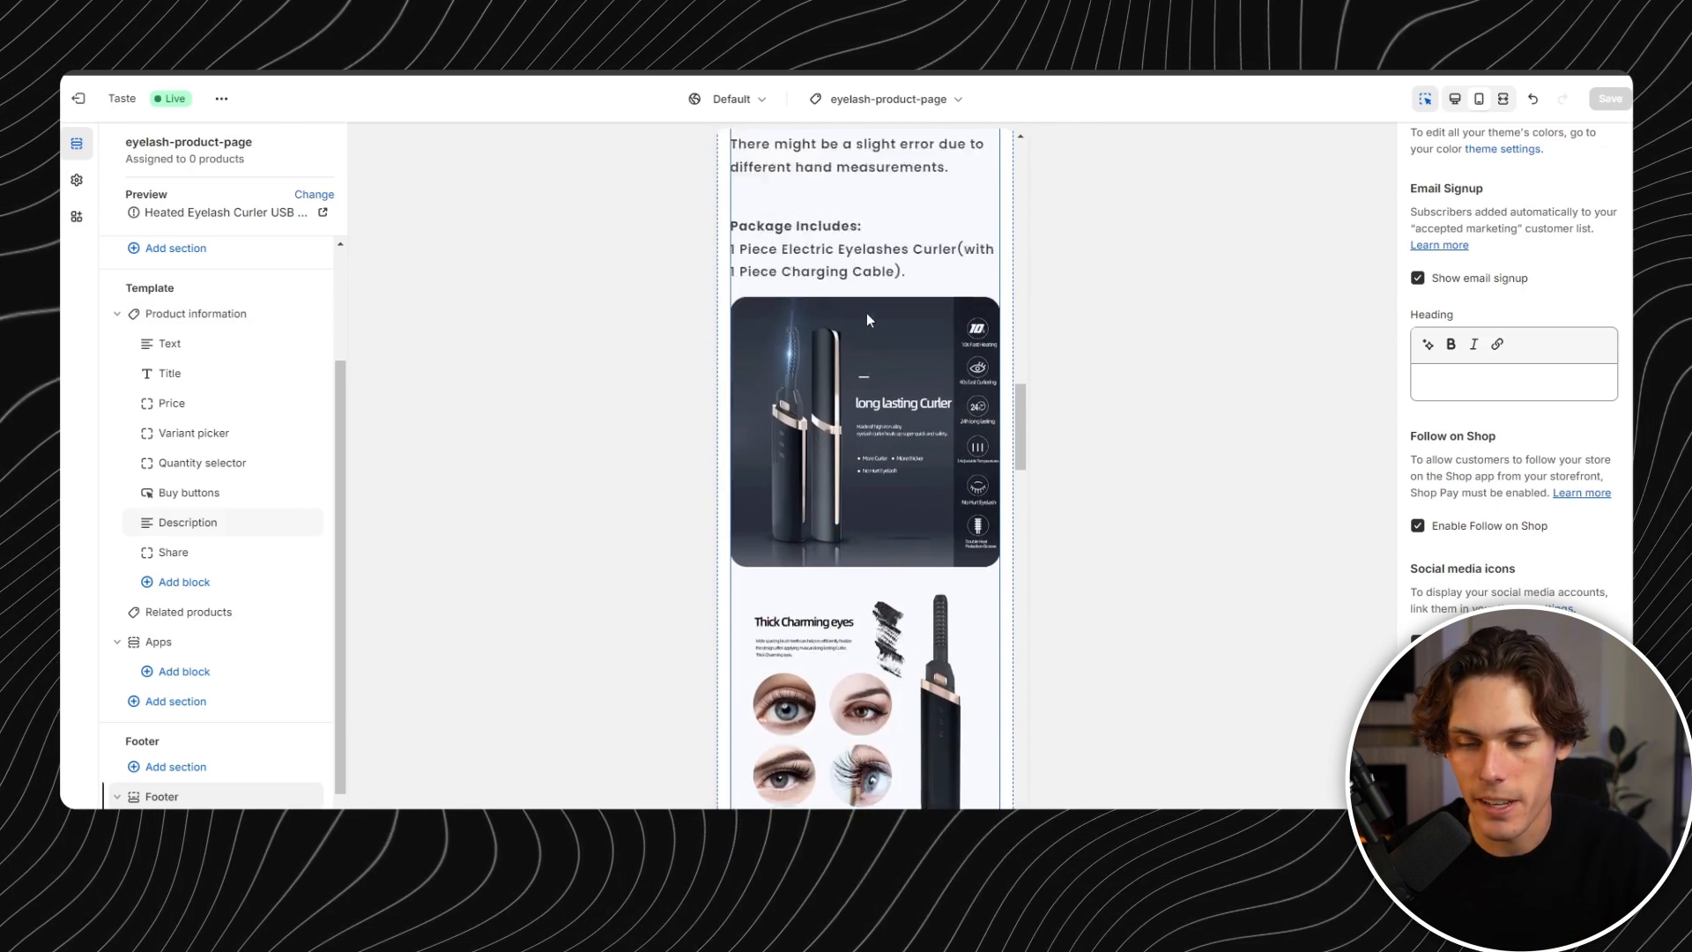
scroll(864, 314, "down", 20)
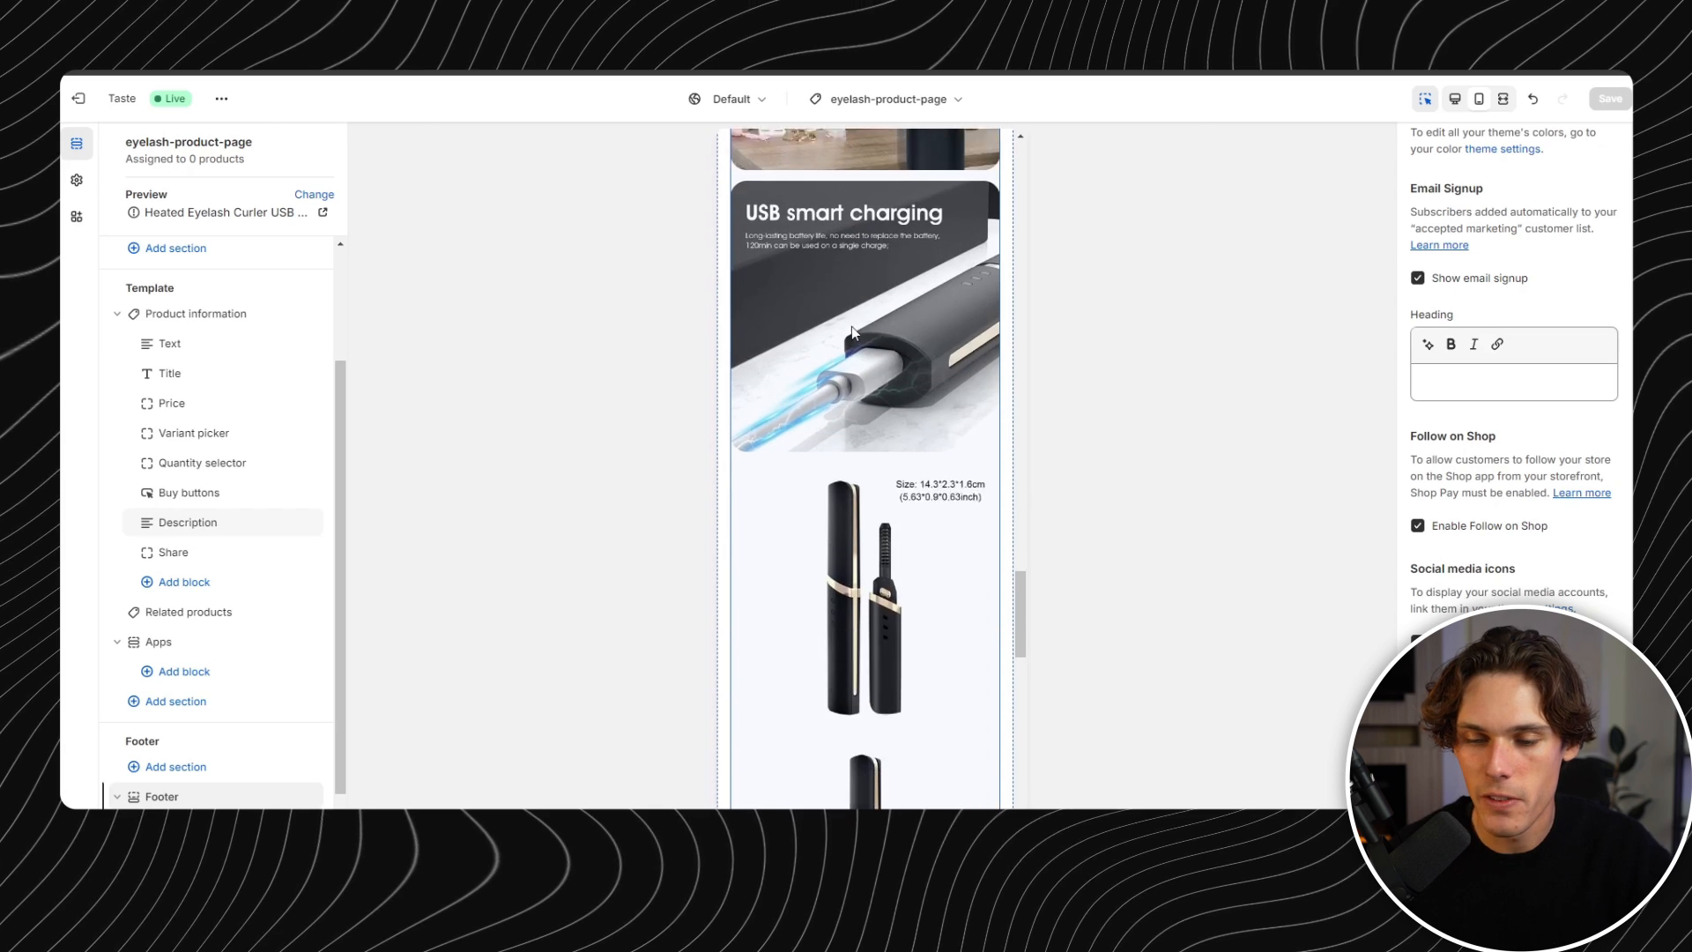
scroll(849, 335, "down", 3)
scroll(849, 335, "up", 20)
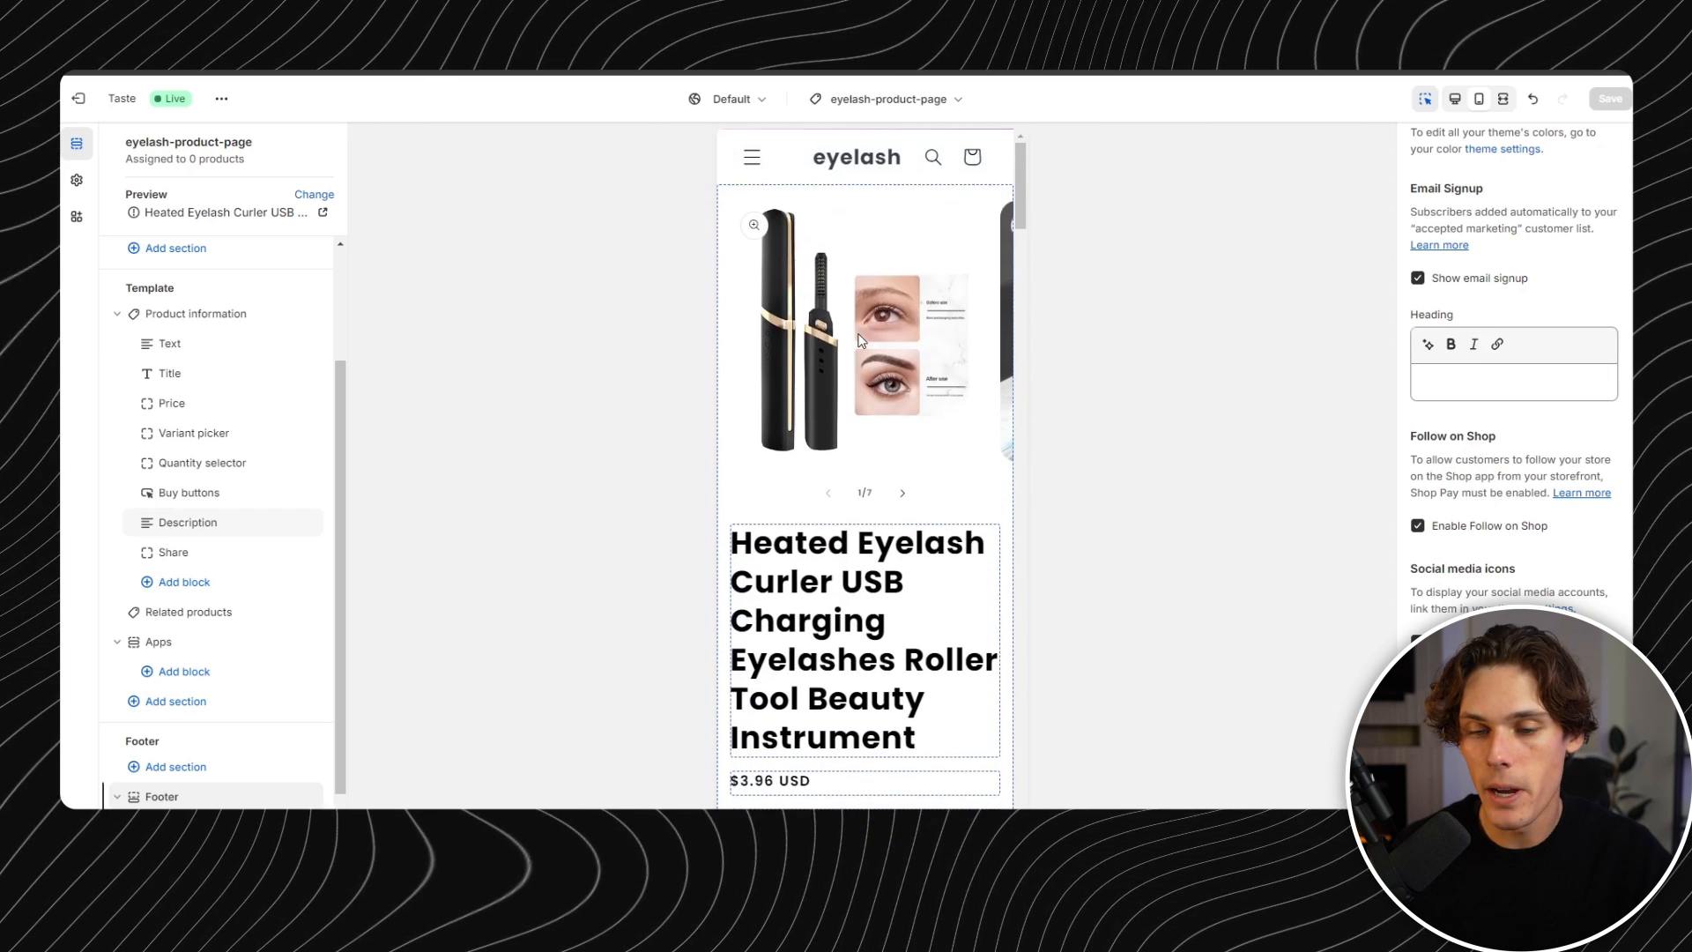
scroll(880, 385, "down", 6)
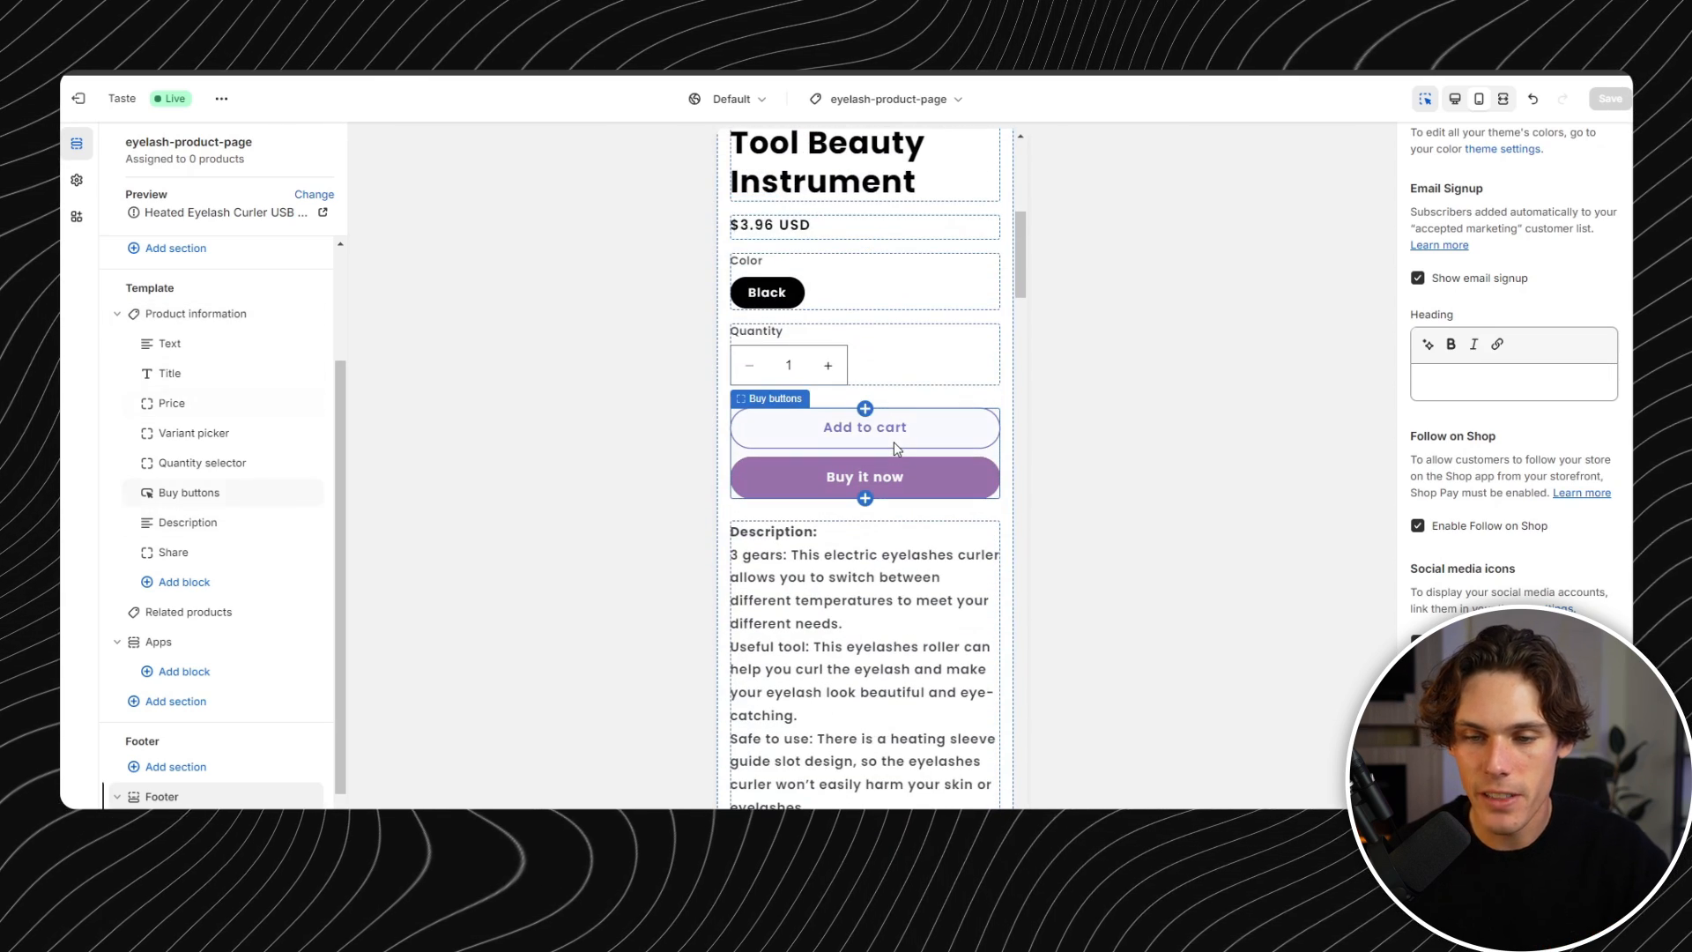
- Open the Heated Eyelash Curler product in the Shopify admin and delete its entire description
left_click(676, 72)
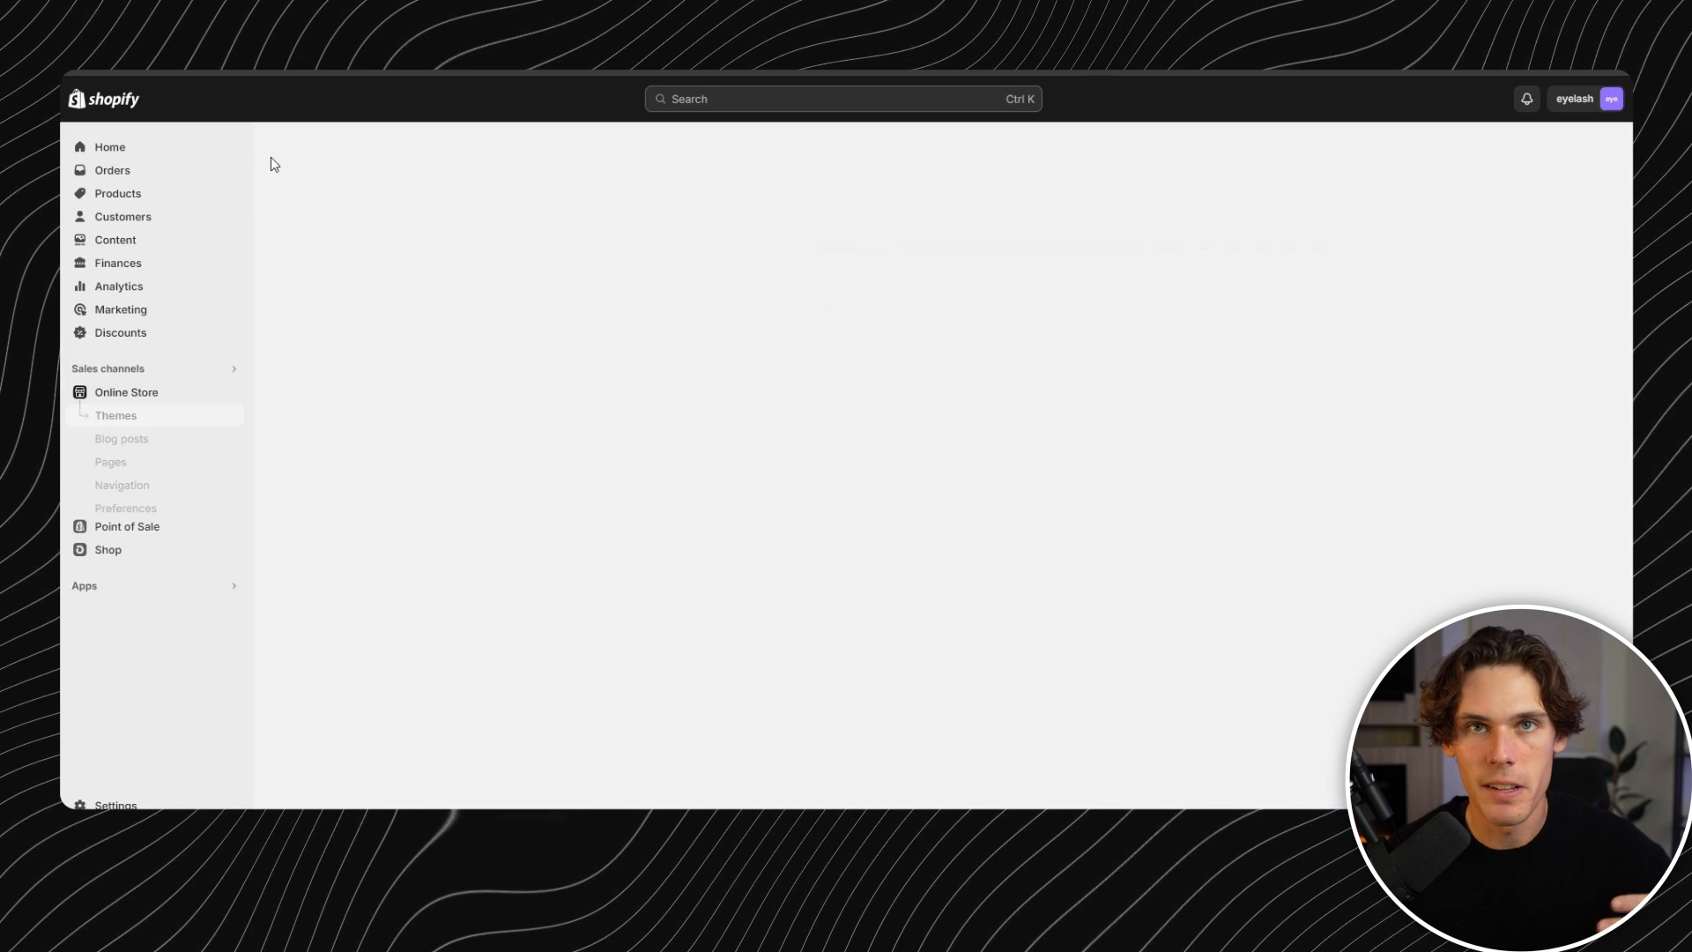
left_click(133, 199)
left_click(404, 336)
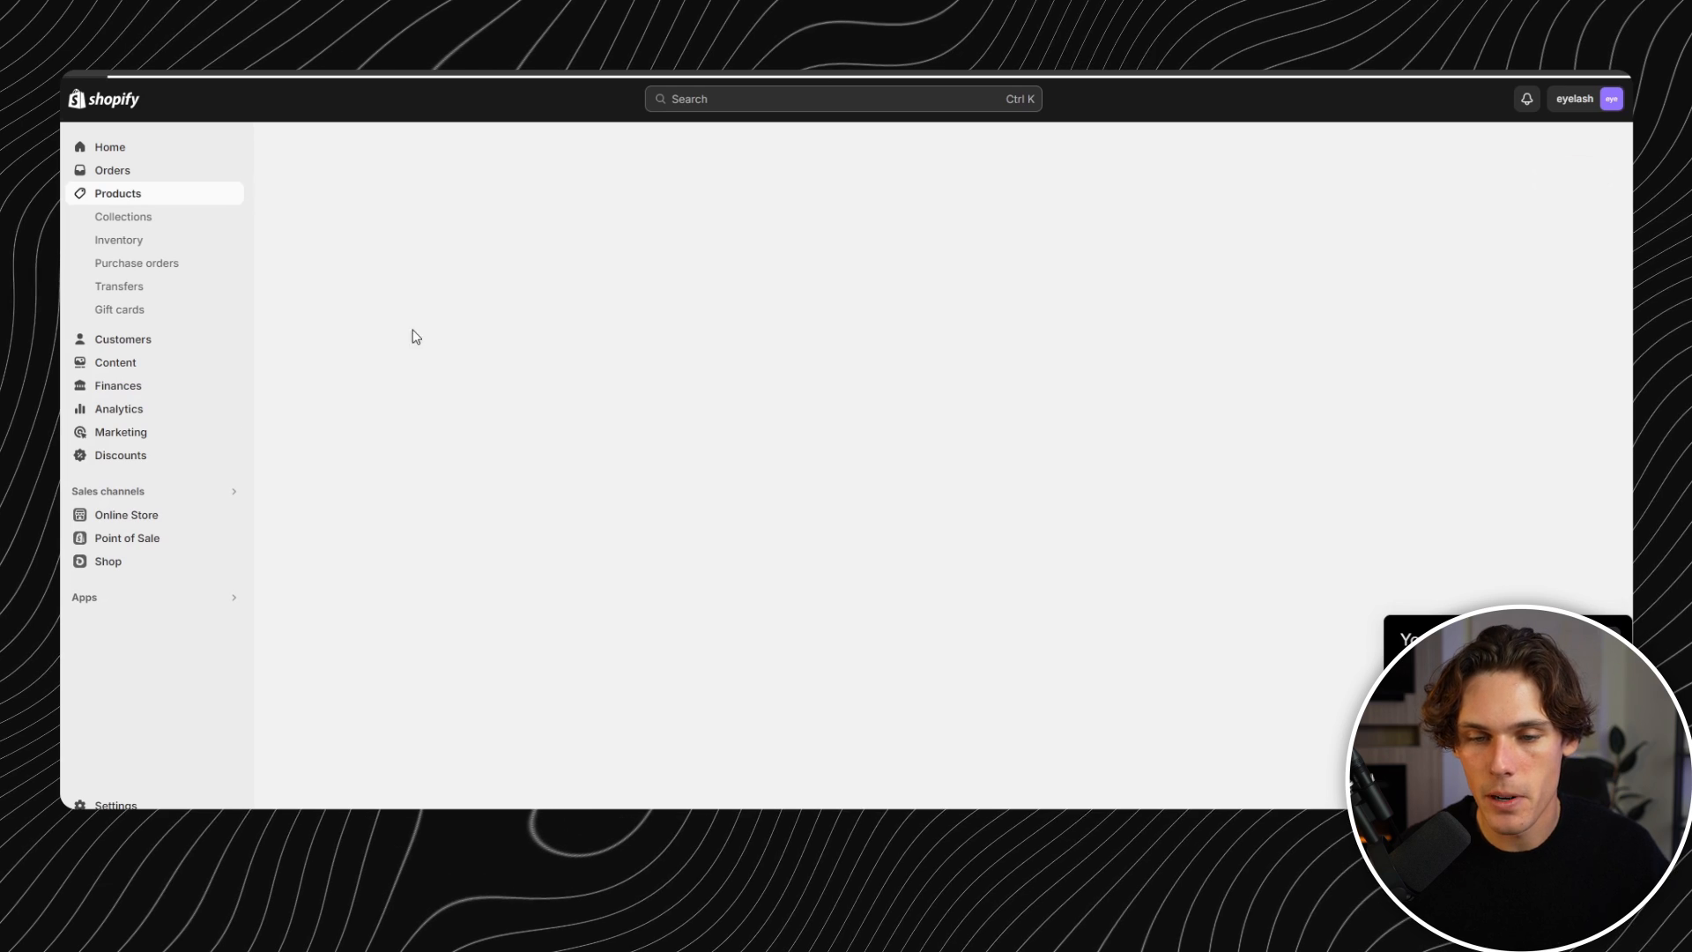
left_click(758, 420)
key("ctrl+a")
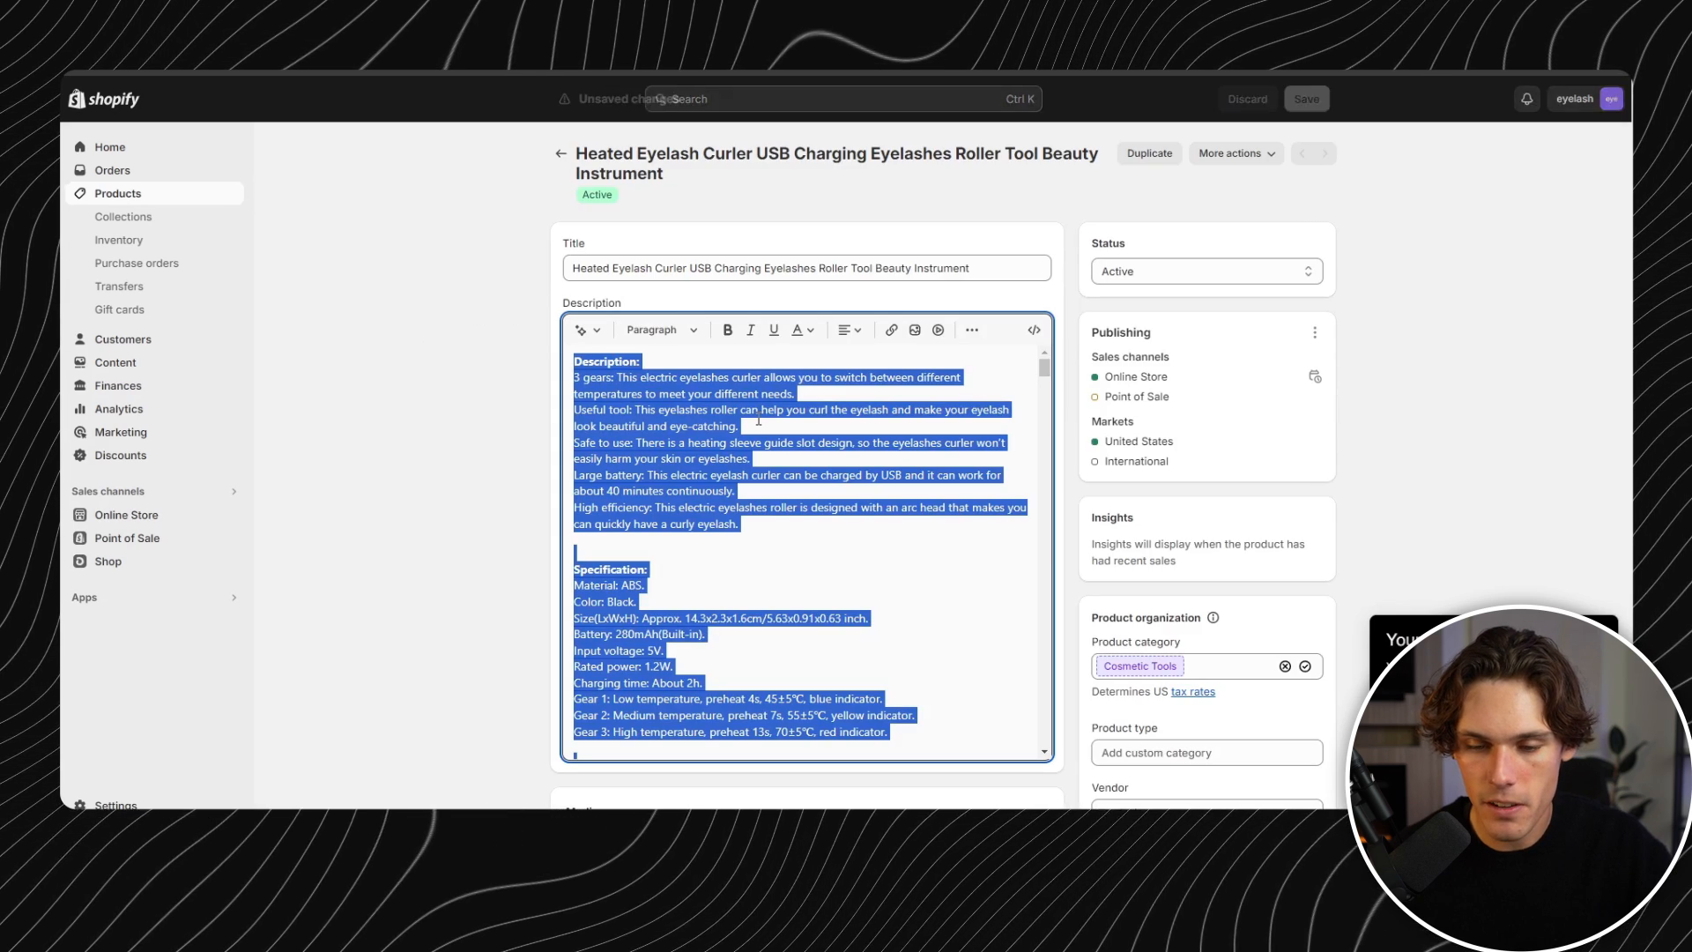
key("BackSpace")
scroll(809, 361, "down", 2)
scroll(808, 361, "up", 2)
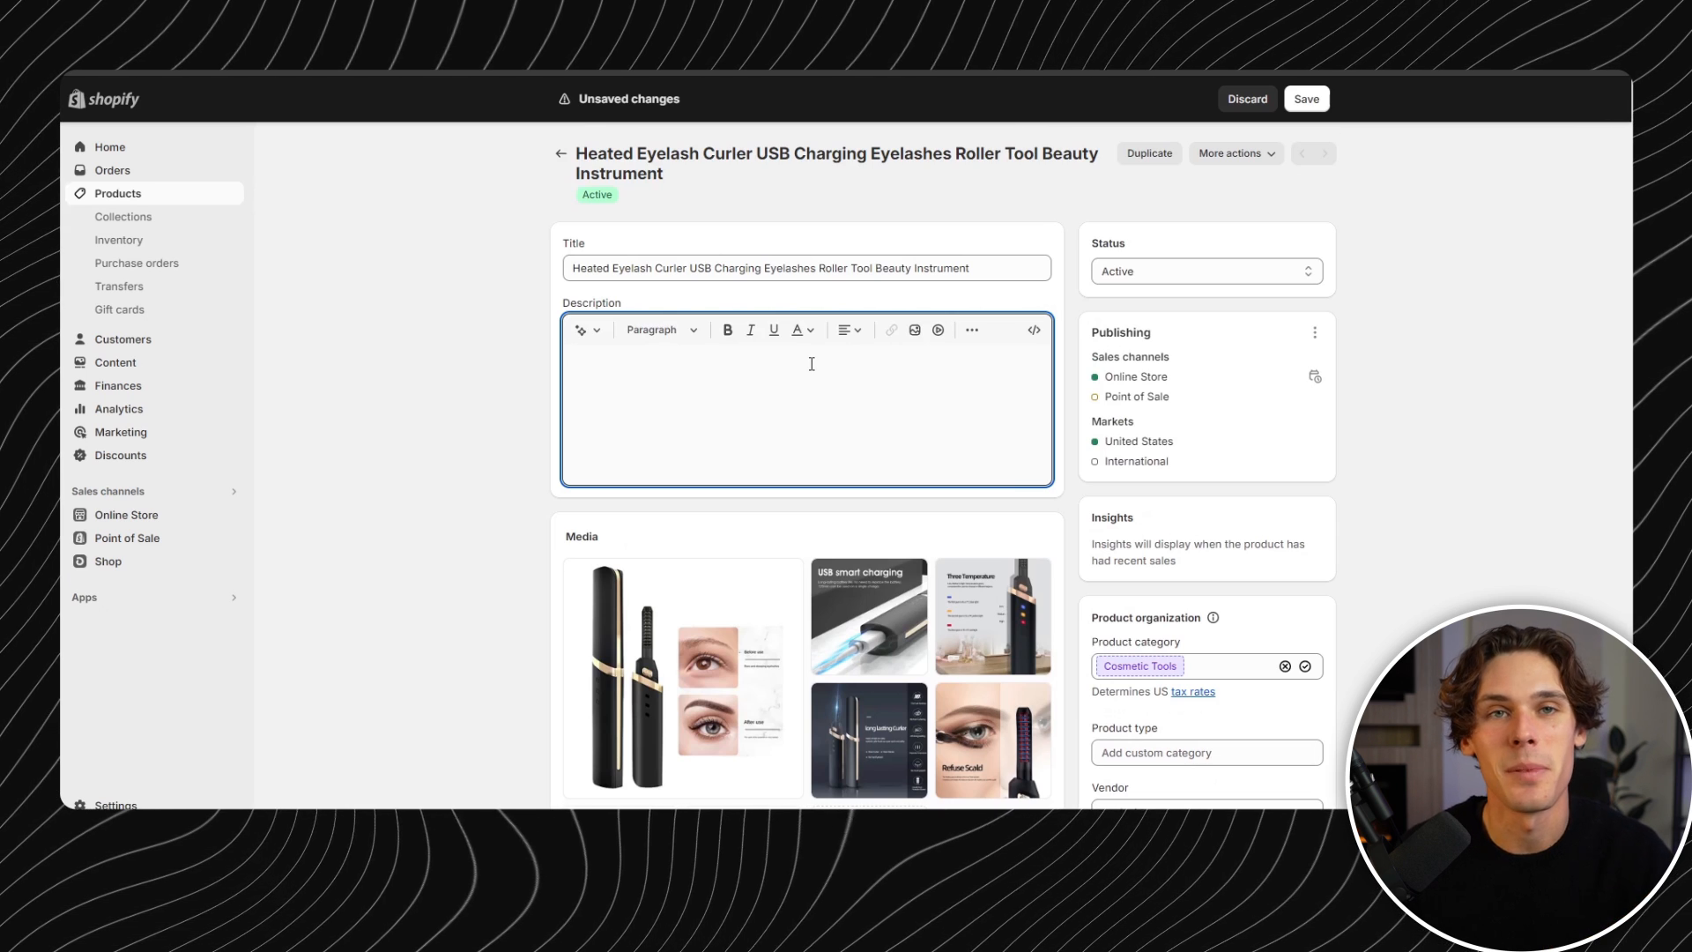
- Retitle the product "Beauty Bar - Heated Eyelash Curler" and save it
triple_click(738, 270)
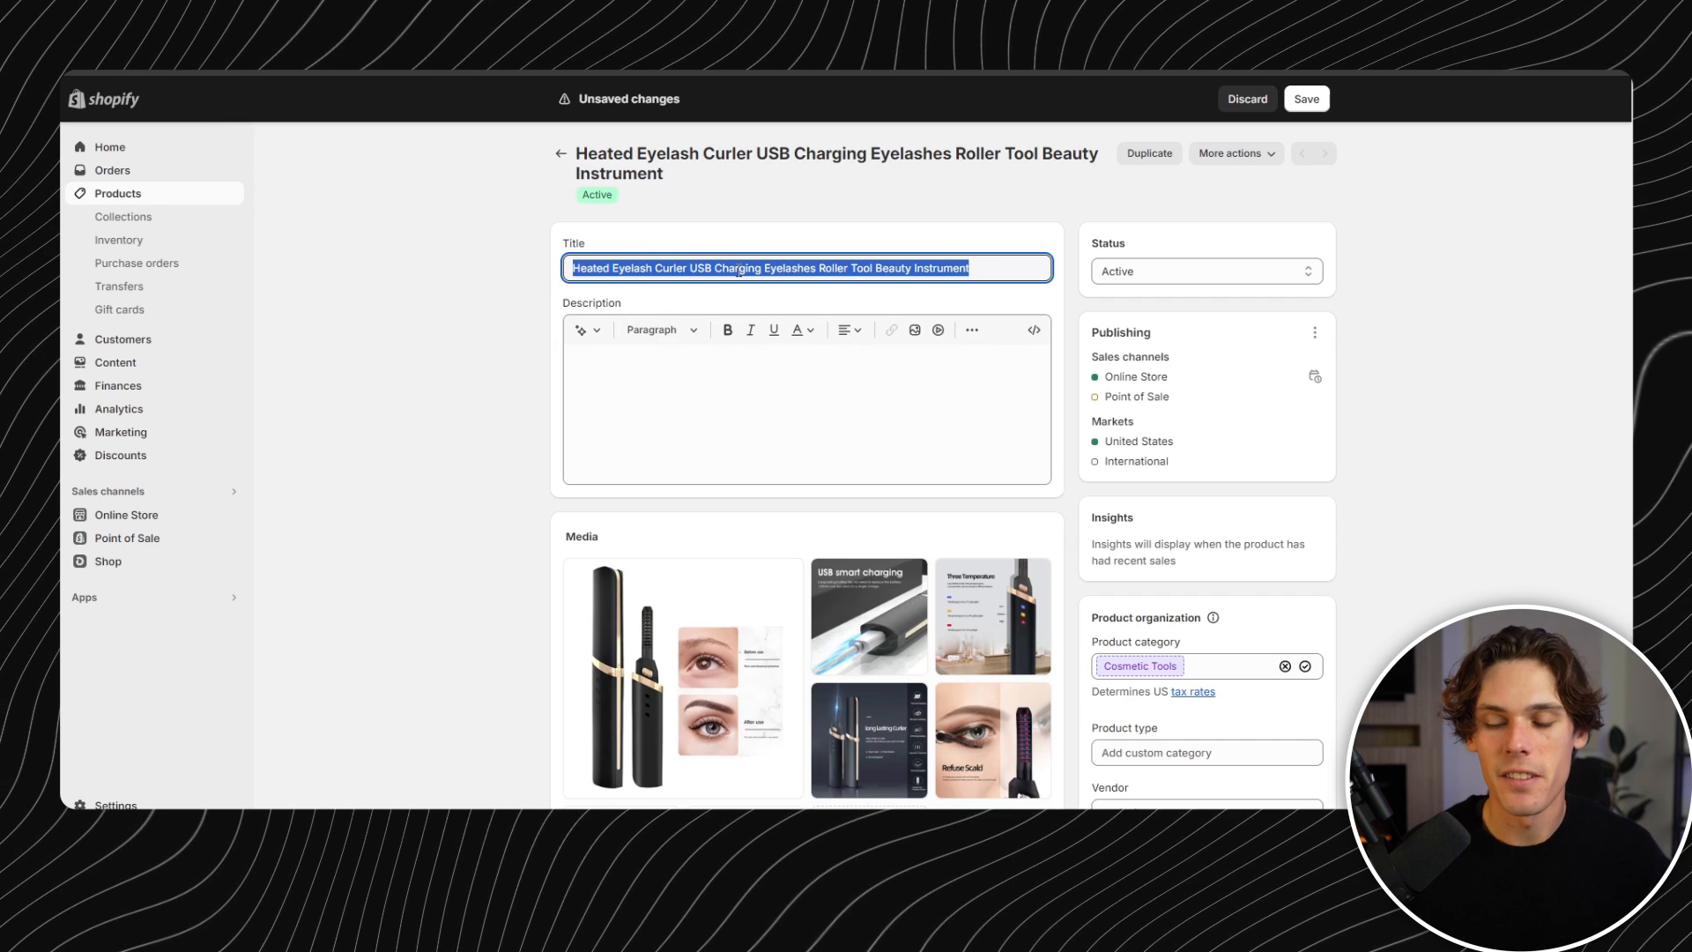
type("Beuaty Bar - Heated Eyelash Curler")
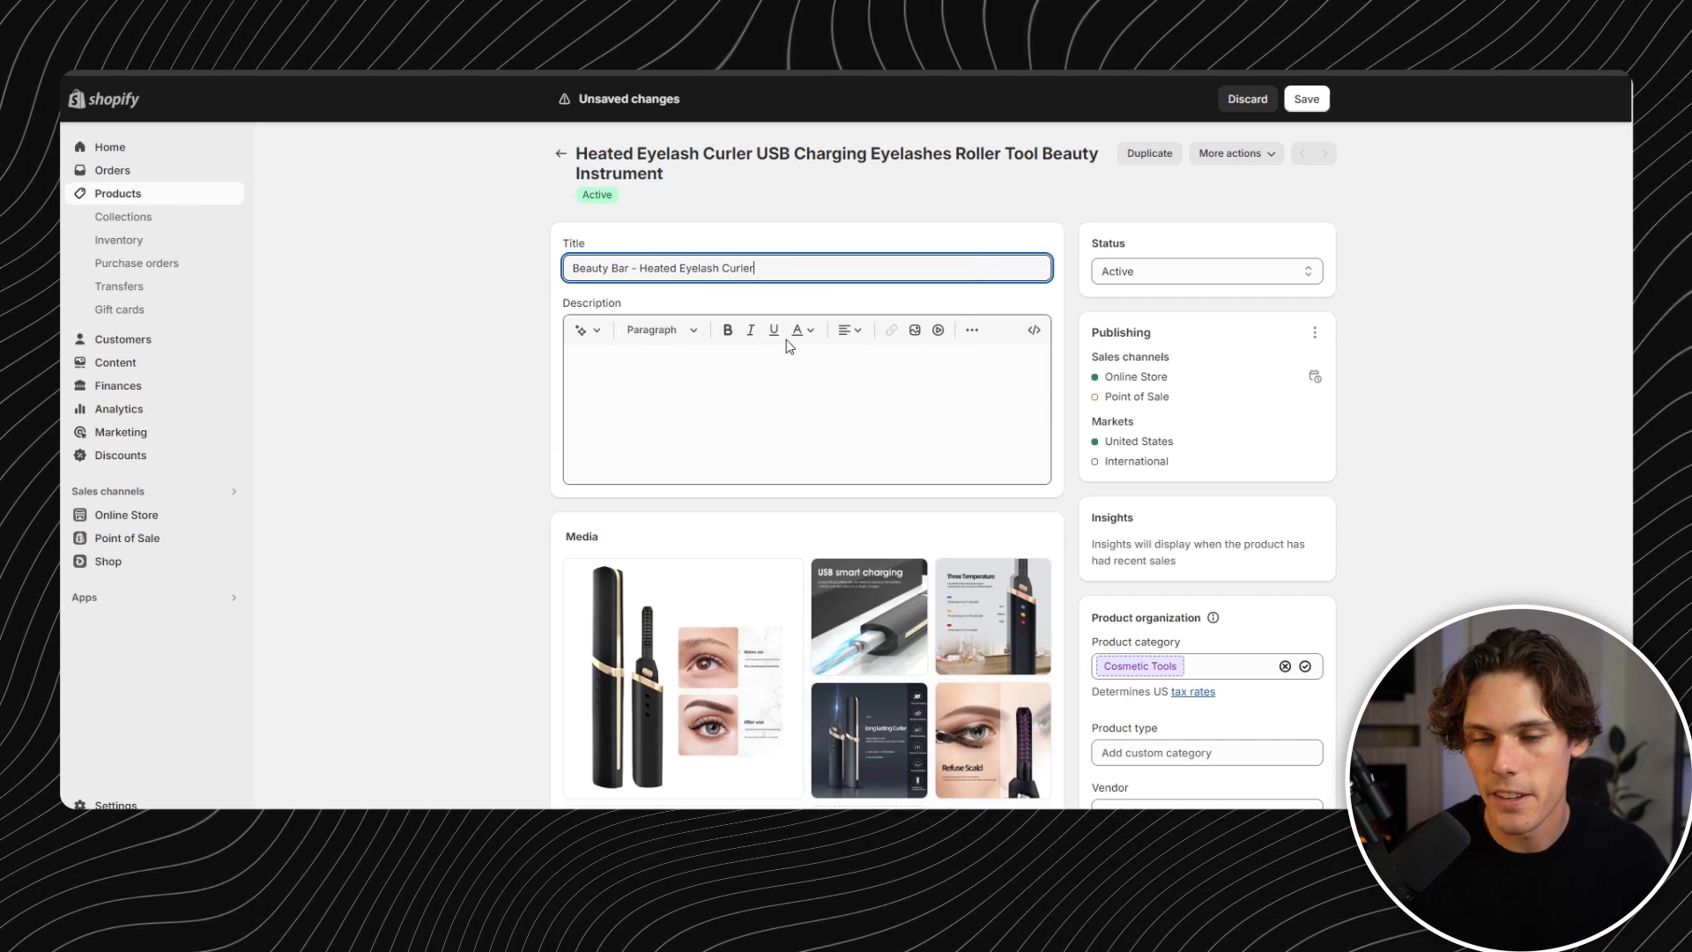
left_click(1303, 102)
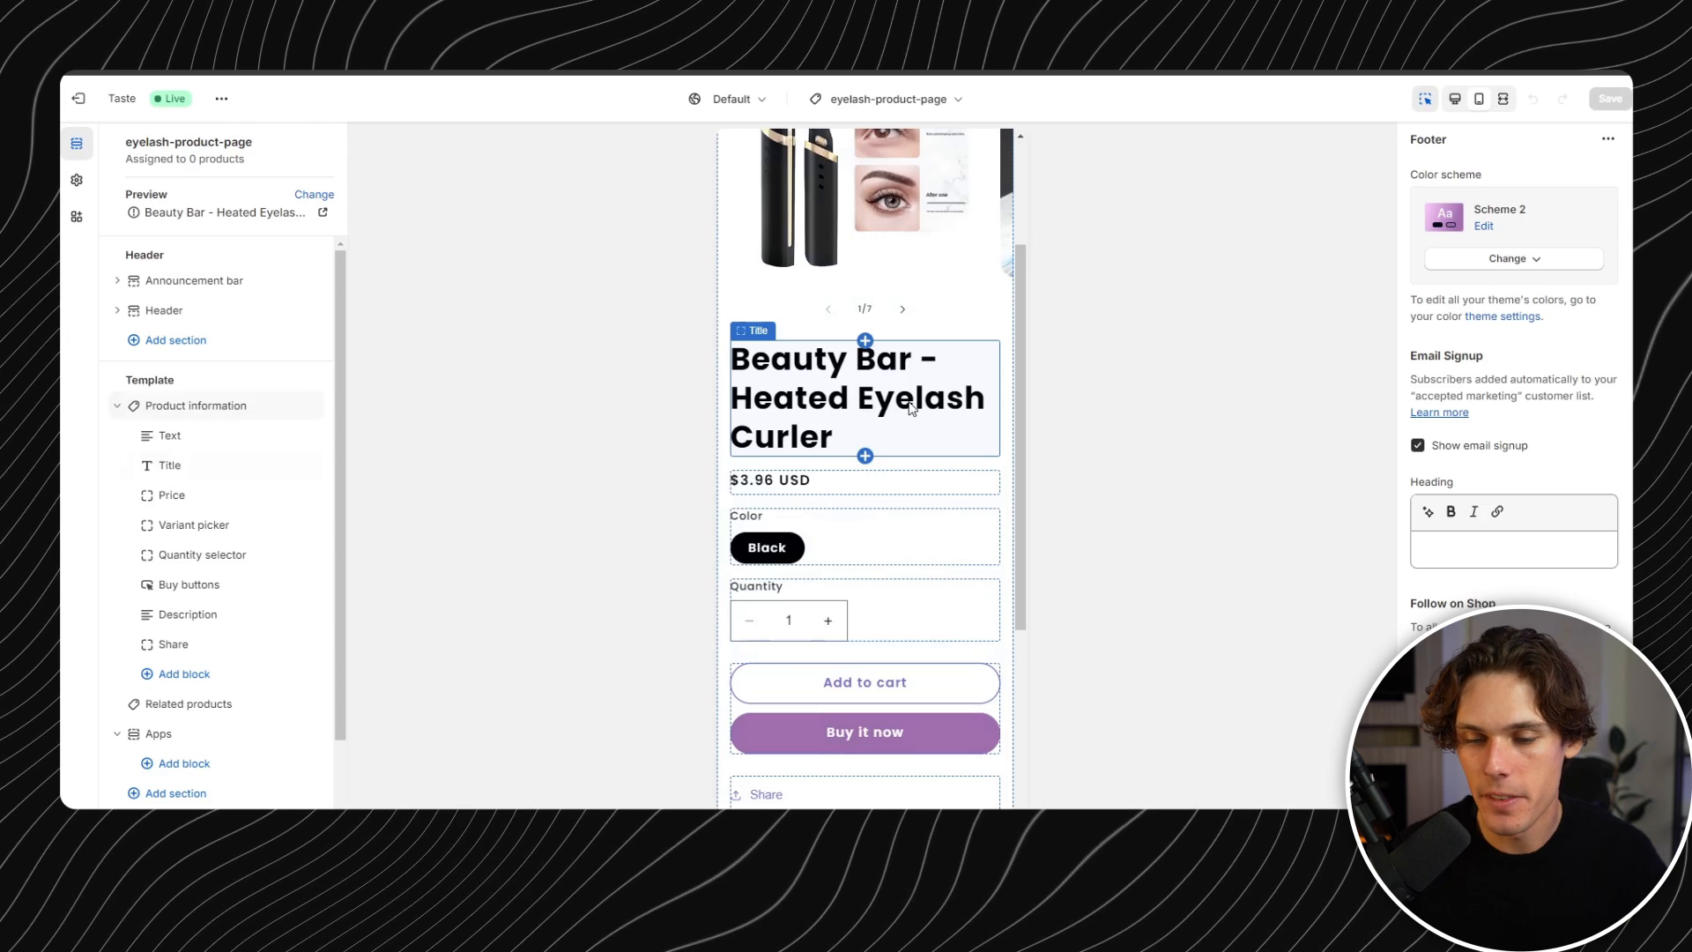
- Add the purple Beauty Bar image as the store's logo in the Taste theme settings
scroll(910, 407, "down", 3)
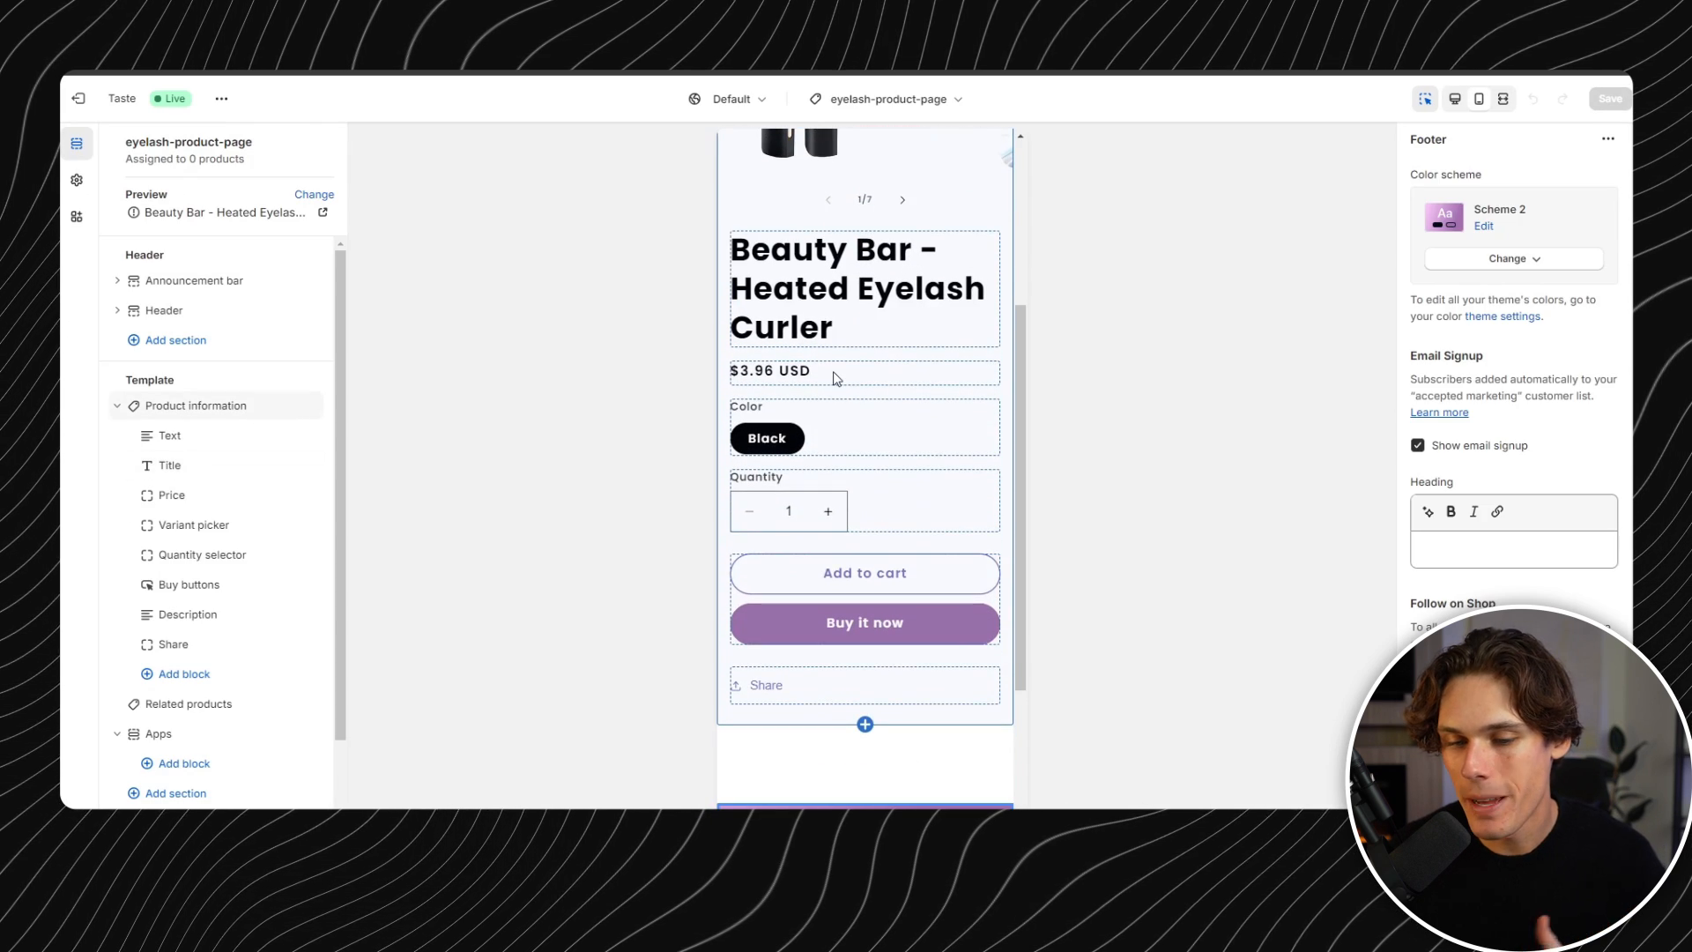
scroll(853, 368, "down", 2)
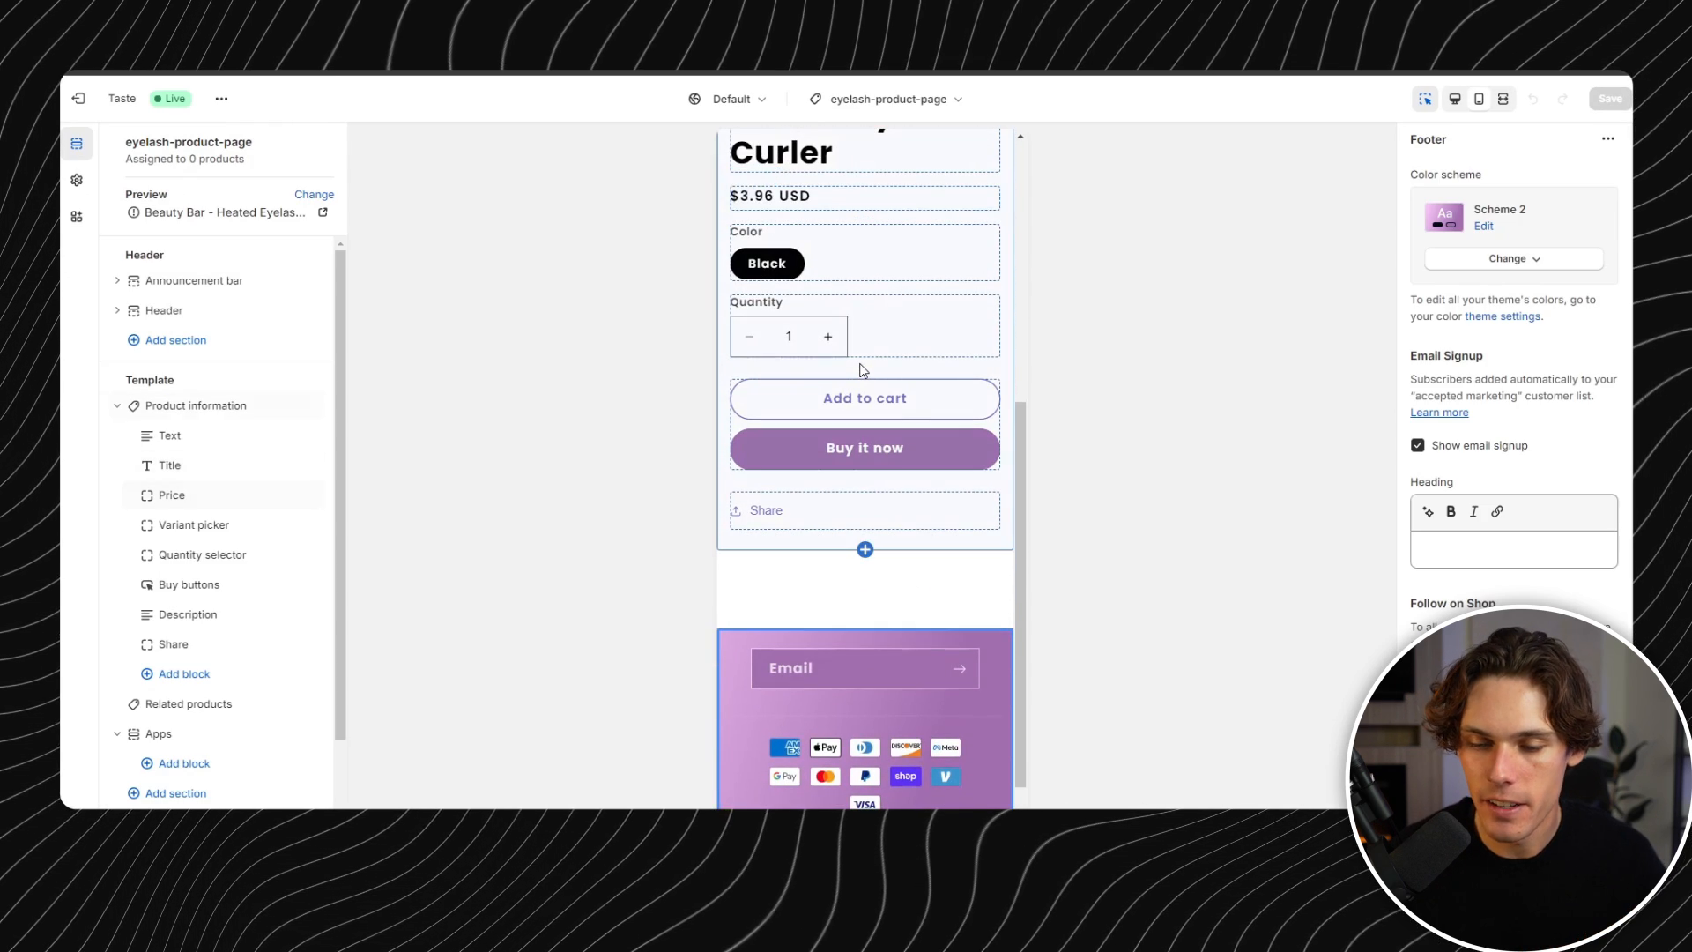
scroll(853, 366, "down", 1)
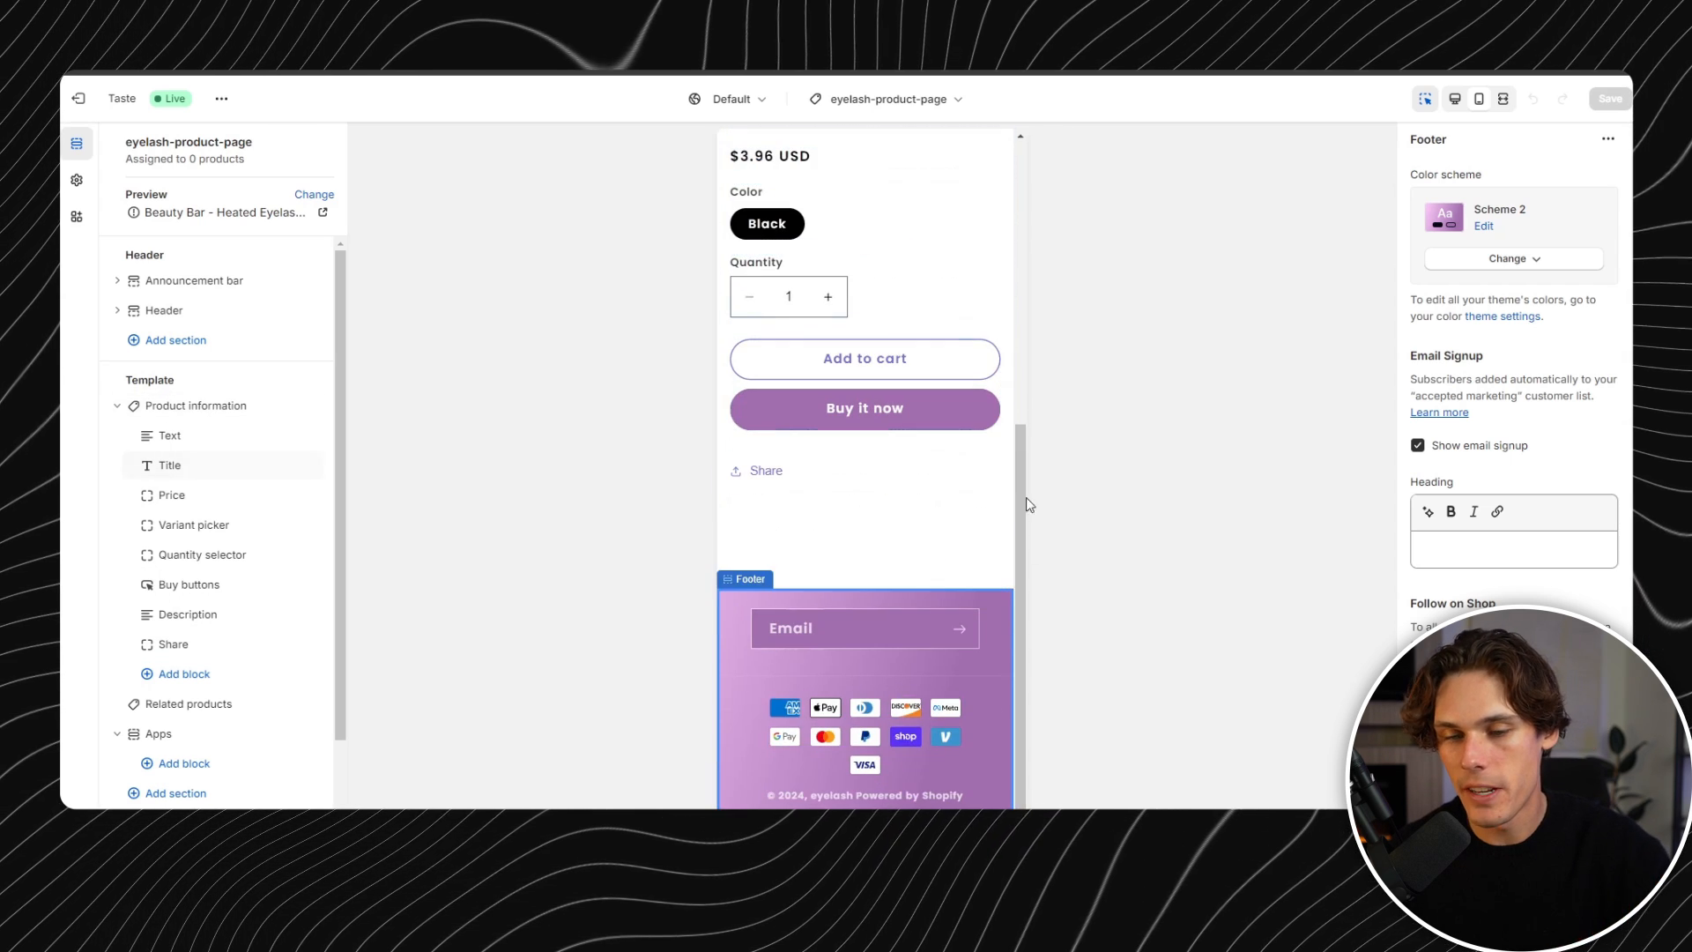
scroll(864, 352, "up", 5)
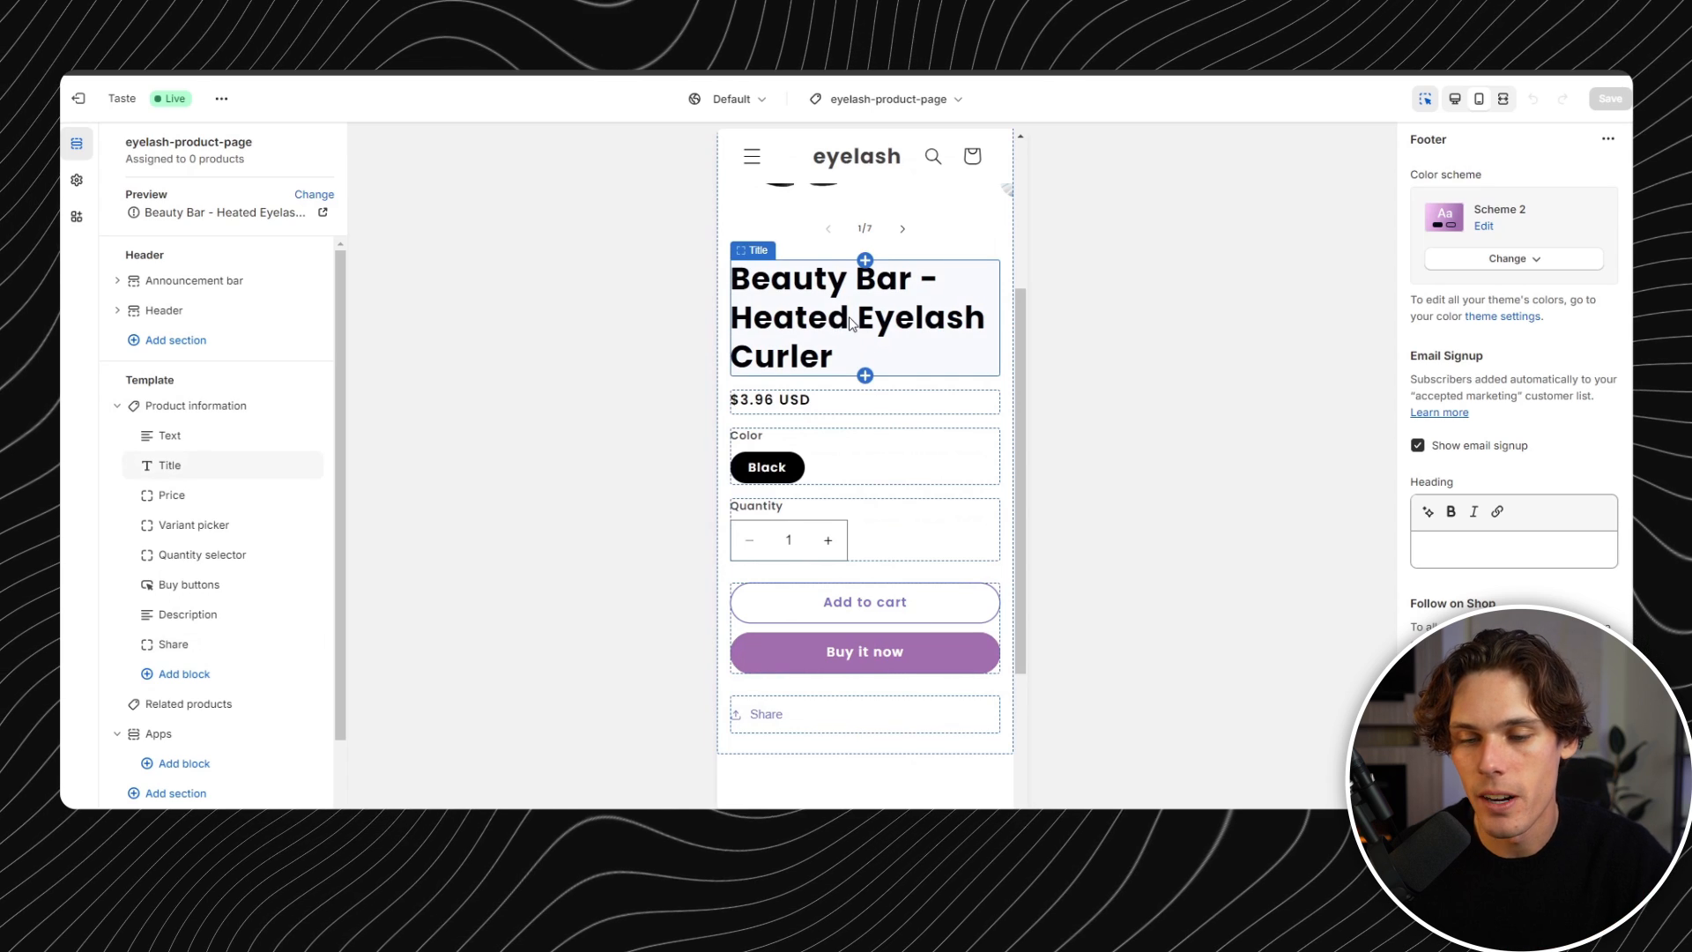
scroll(887, 345, "up", 3)
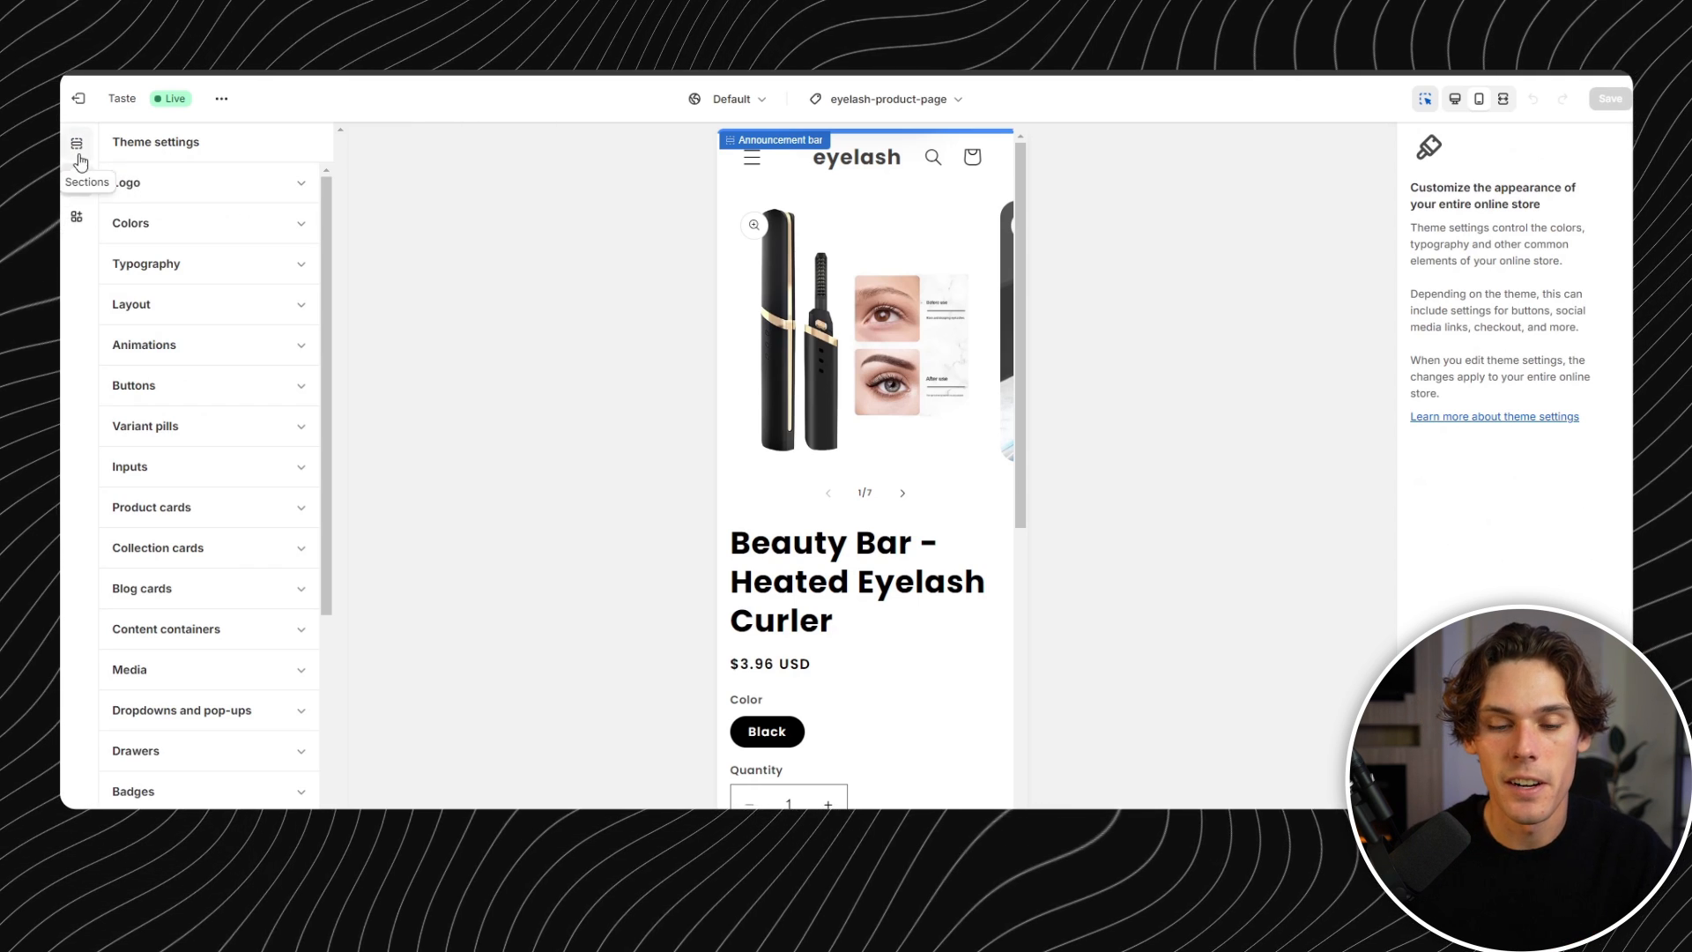
left_click(188, 184)
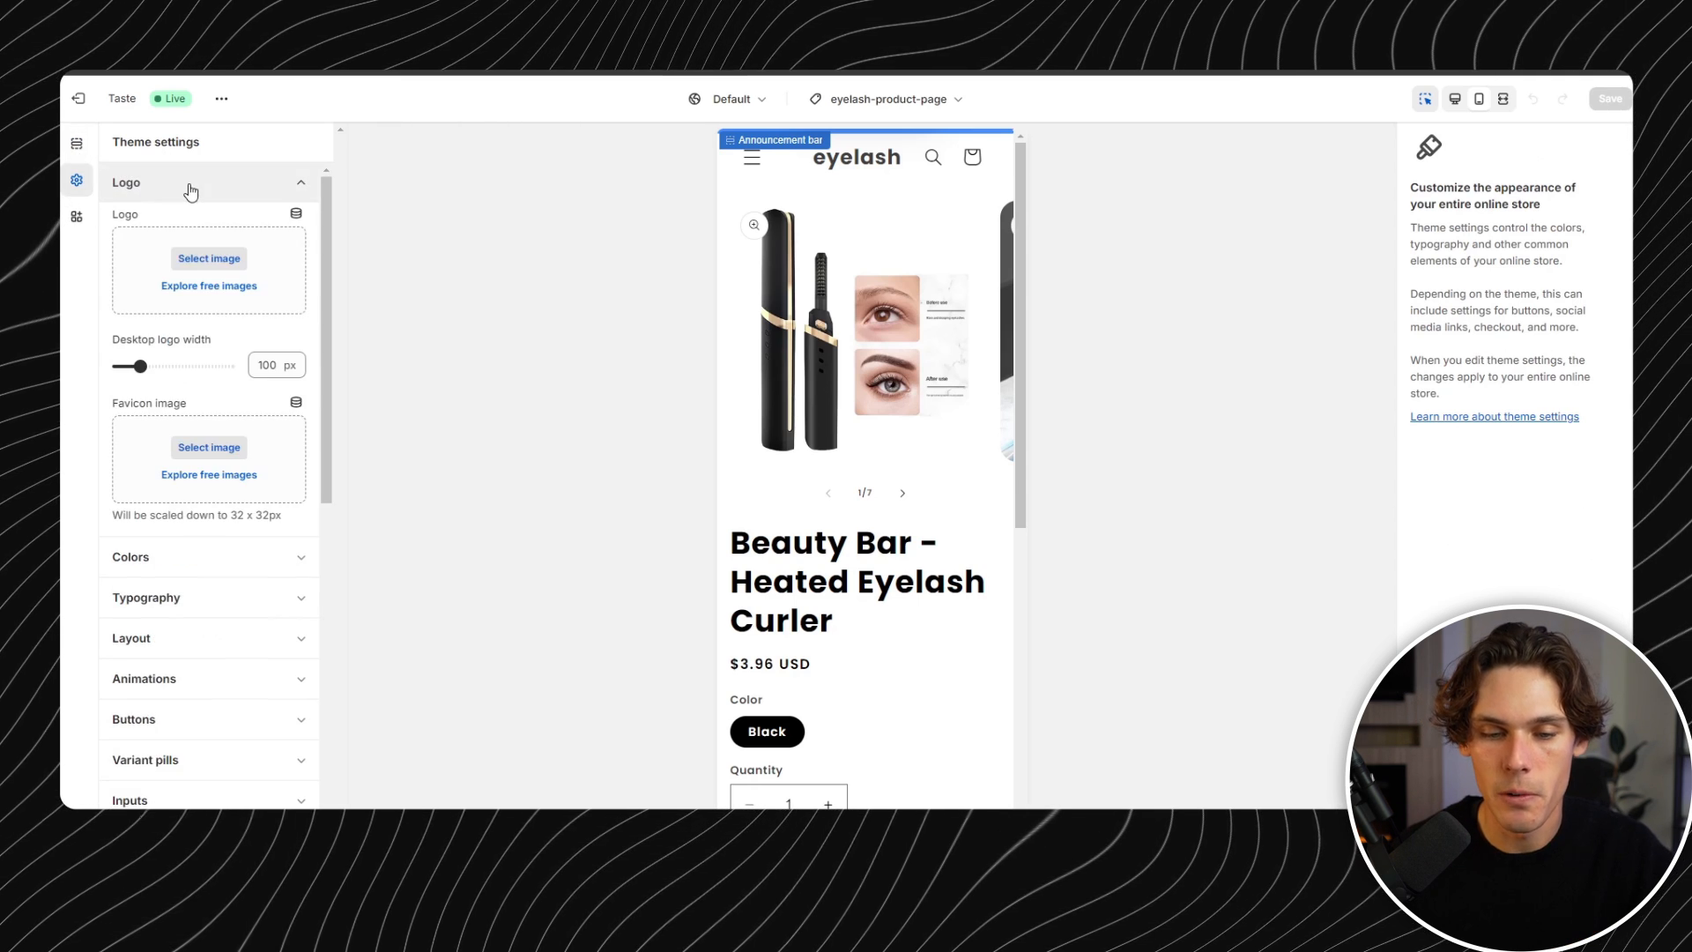
left_click(221, 257)
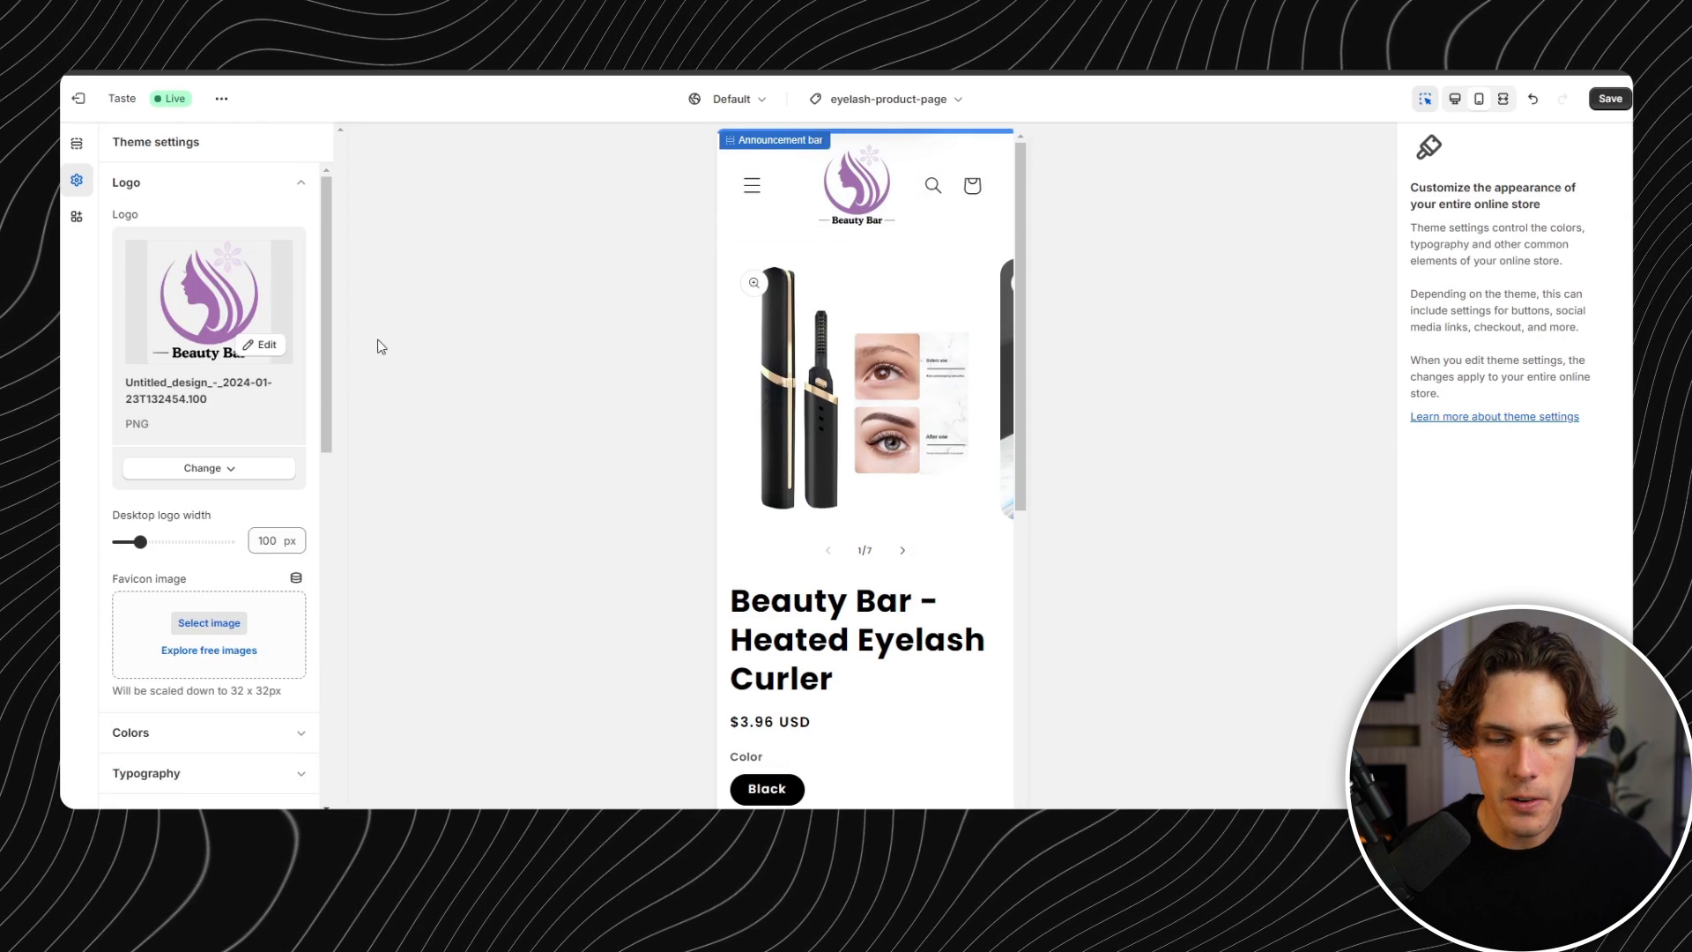
- Set the desktop logo width to 80 px and save the theme
left_click_drag(156, 544, 184, 543)
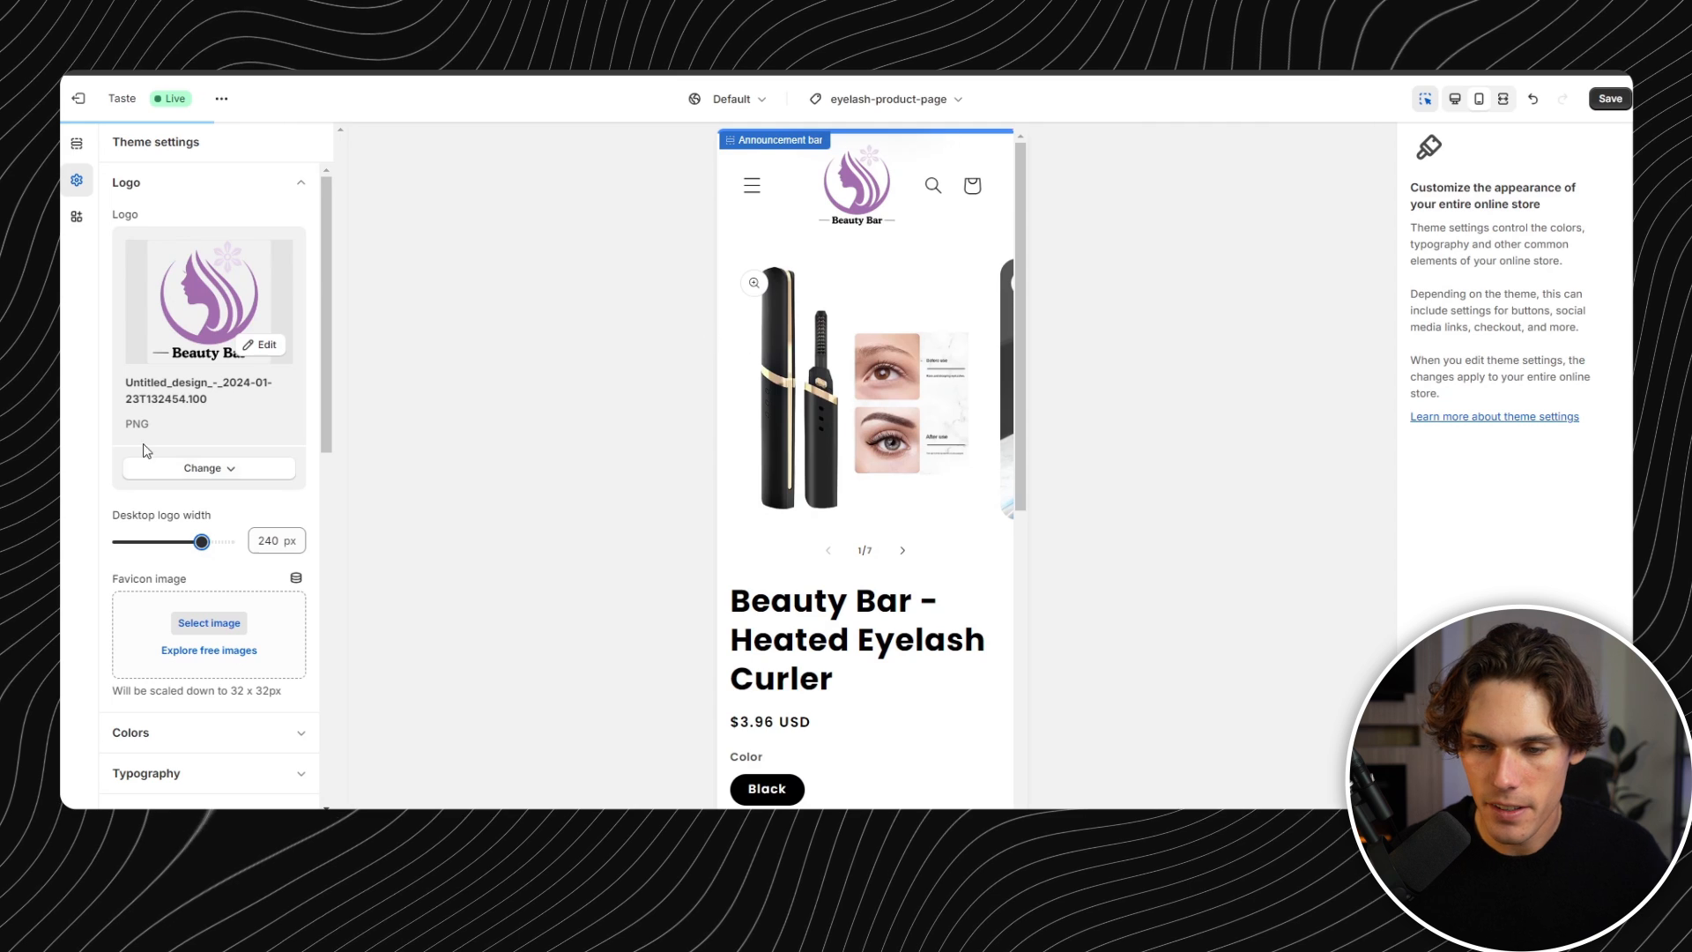
left_click_drag(198, 537, 61, 550)
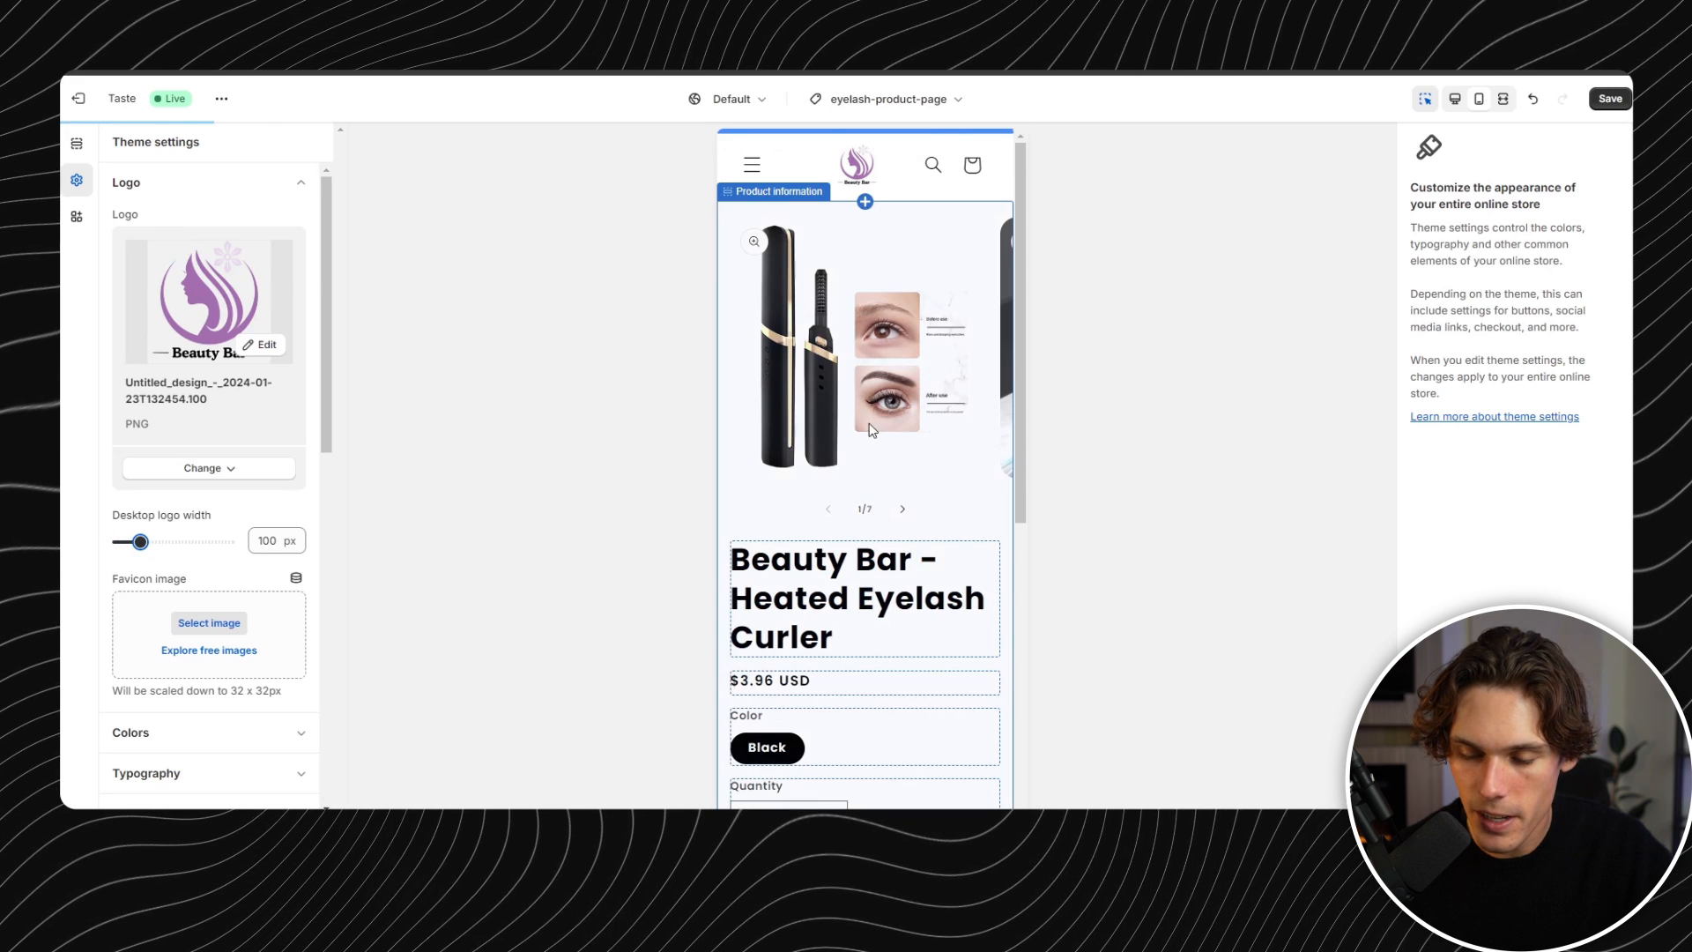
left_click(257, 543)
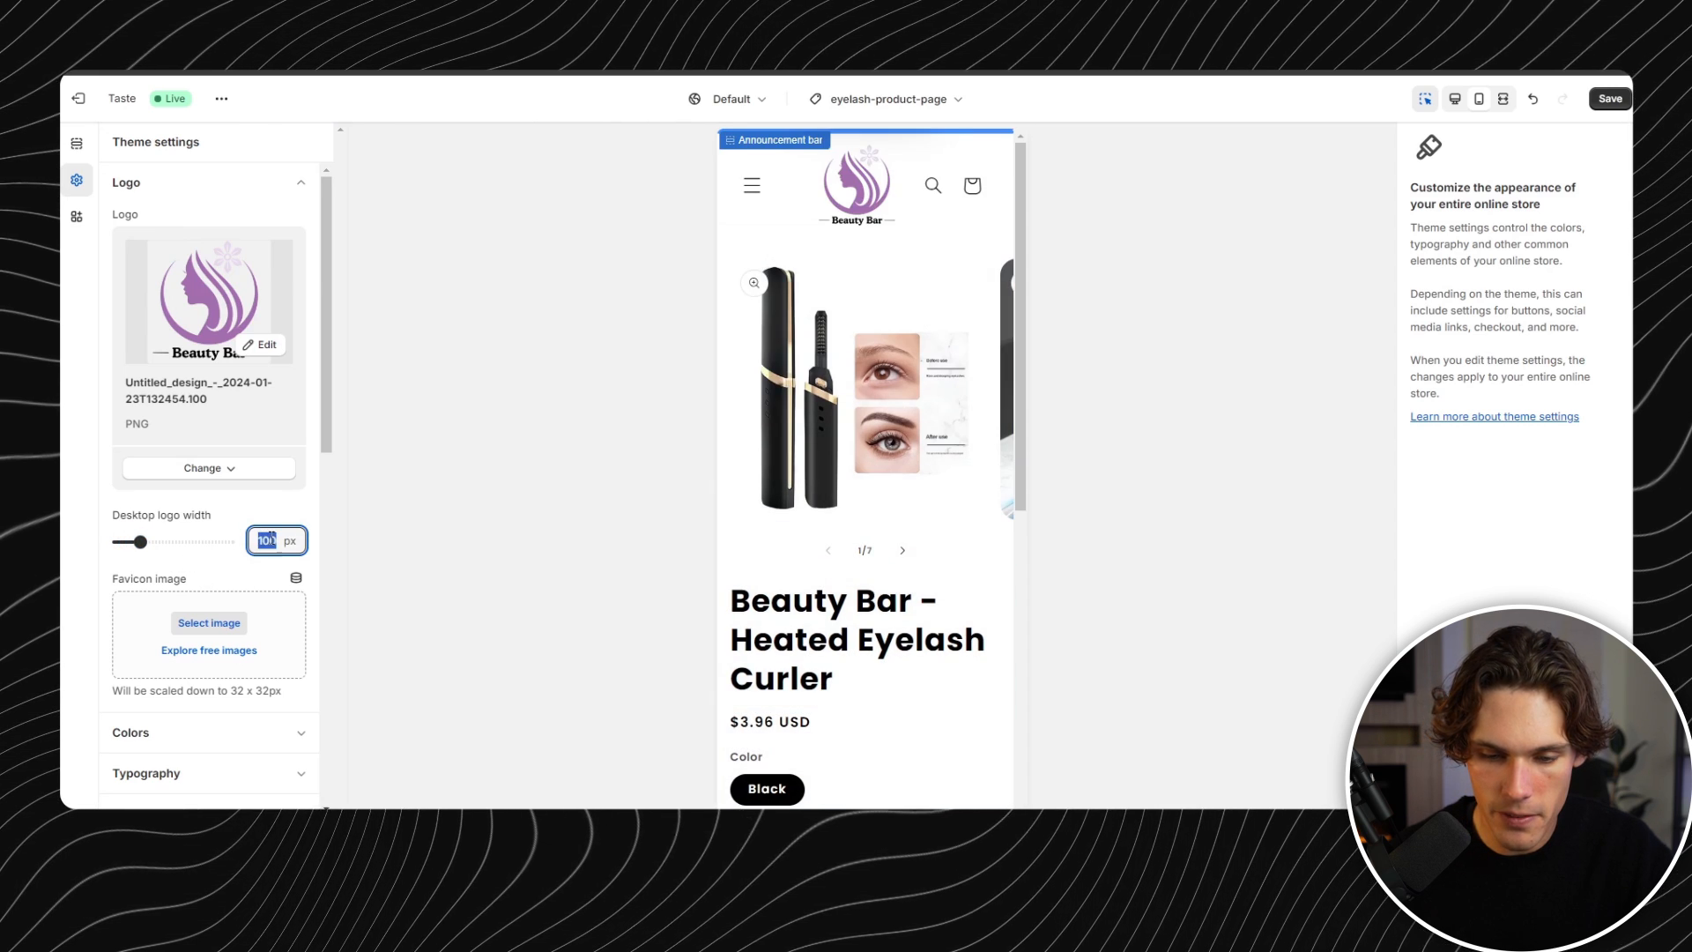
type("80")
left_click(478, 407)
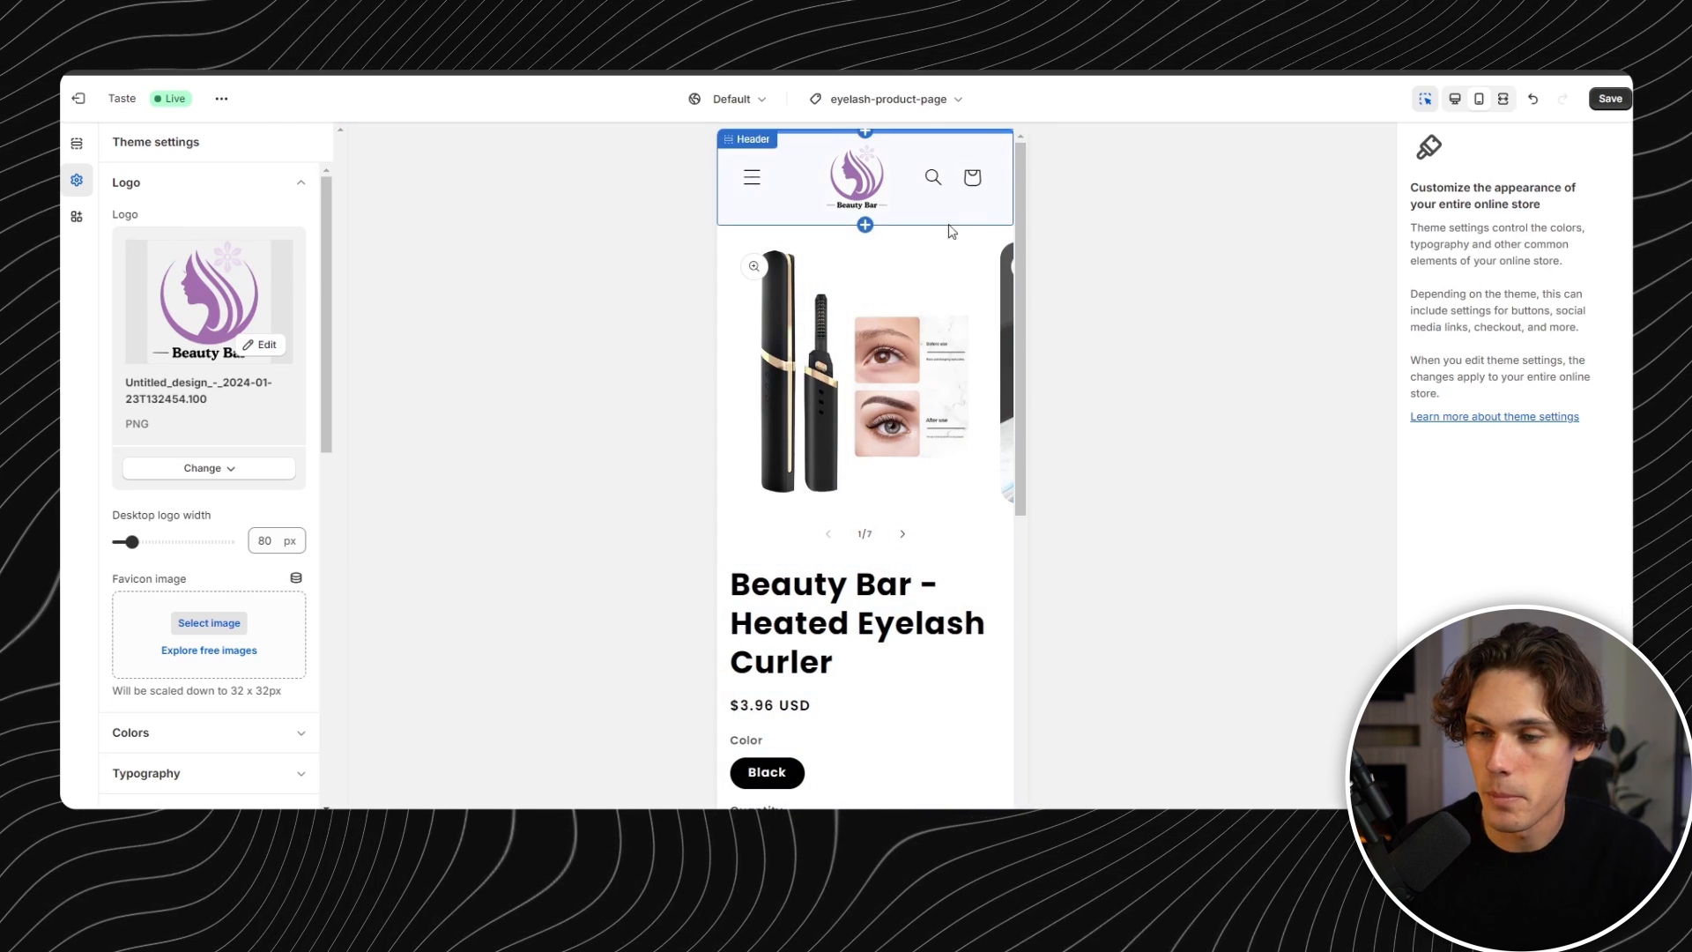
left_click(1603, 99)
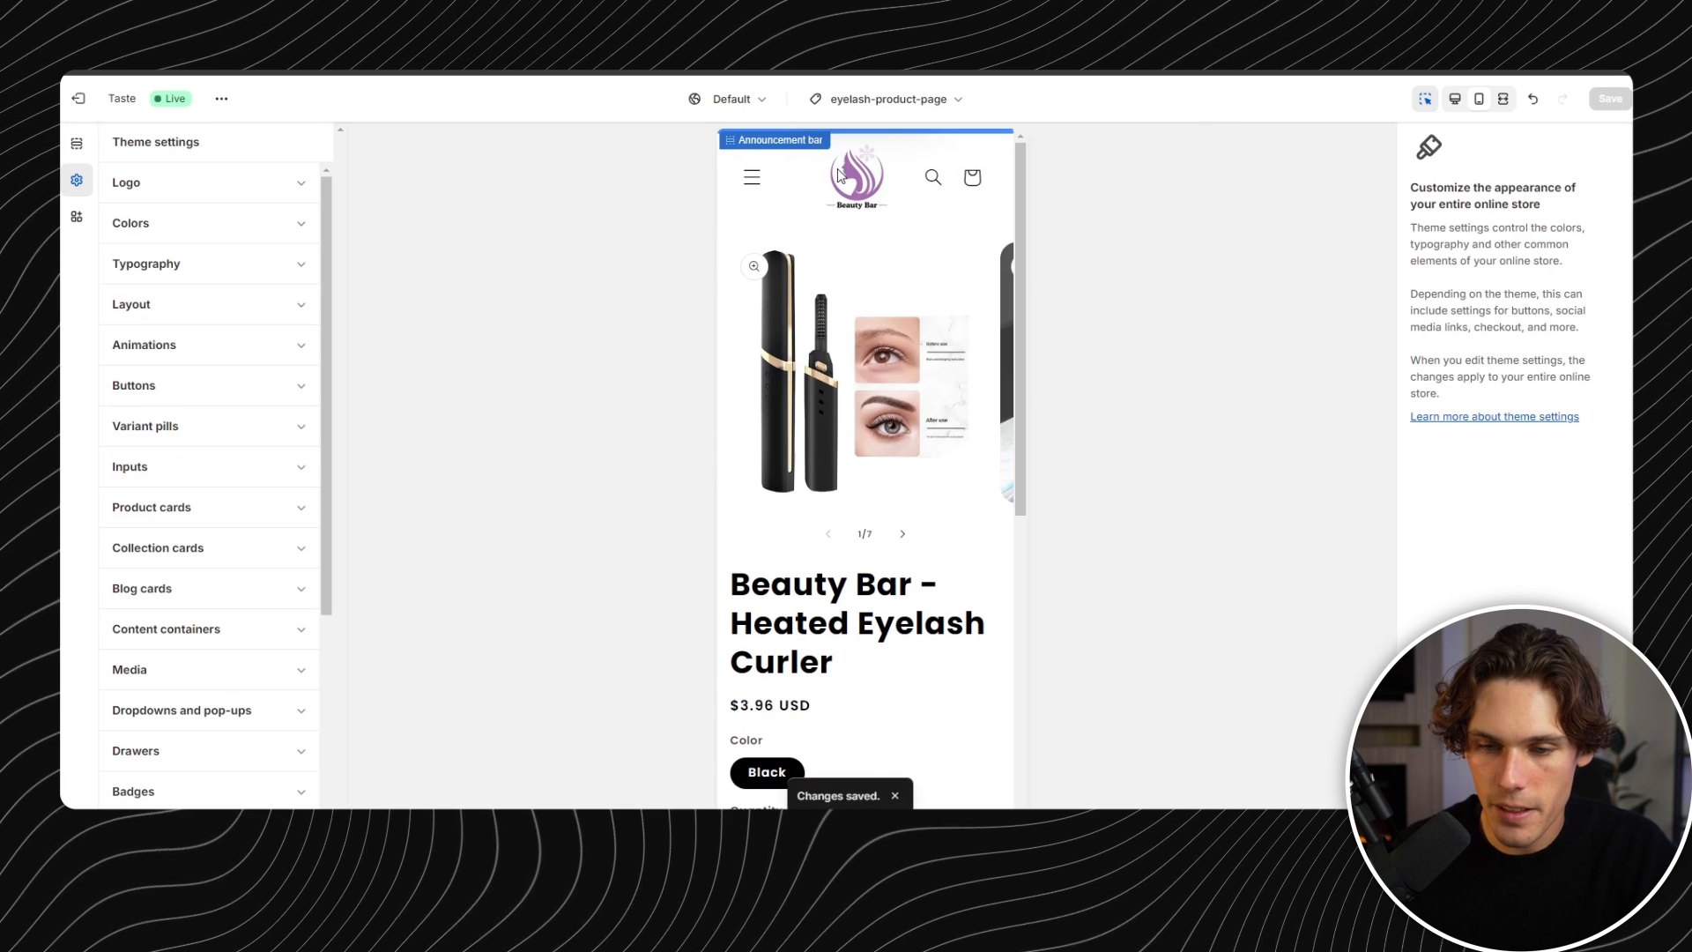
- Set the announcement bar's text to "FREE WORLDWIDE SHIPPING ✈️" and save it
left_click(76, 143)
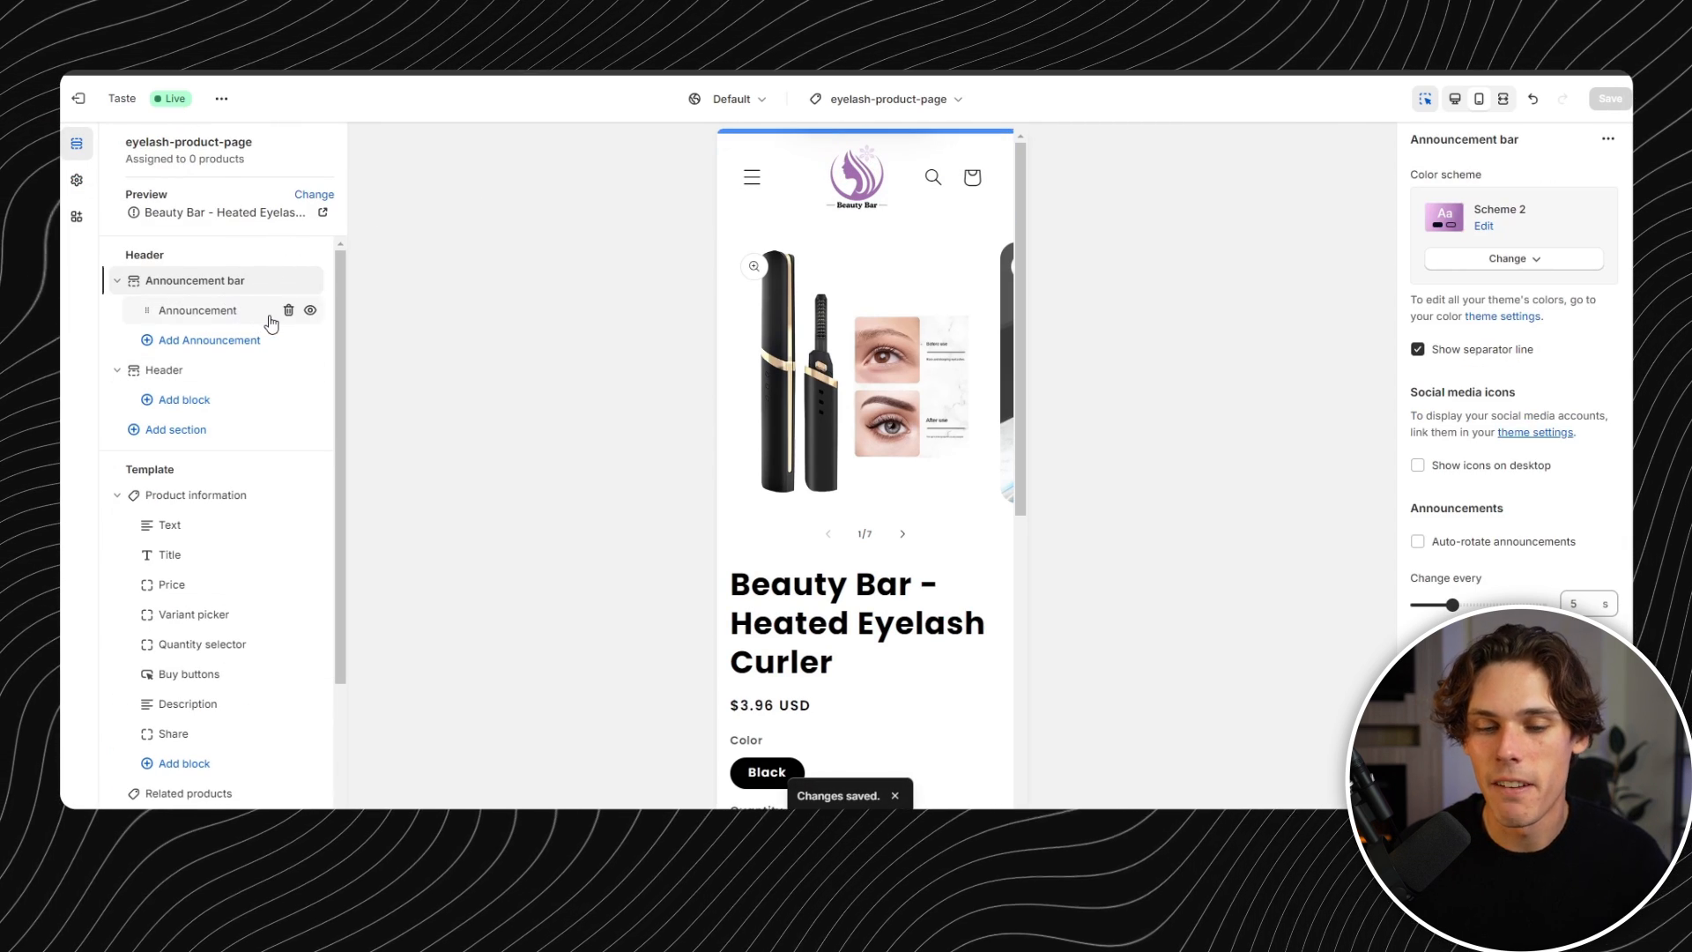
left_click(243, 323)
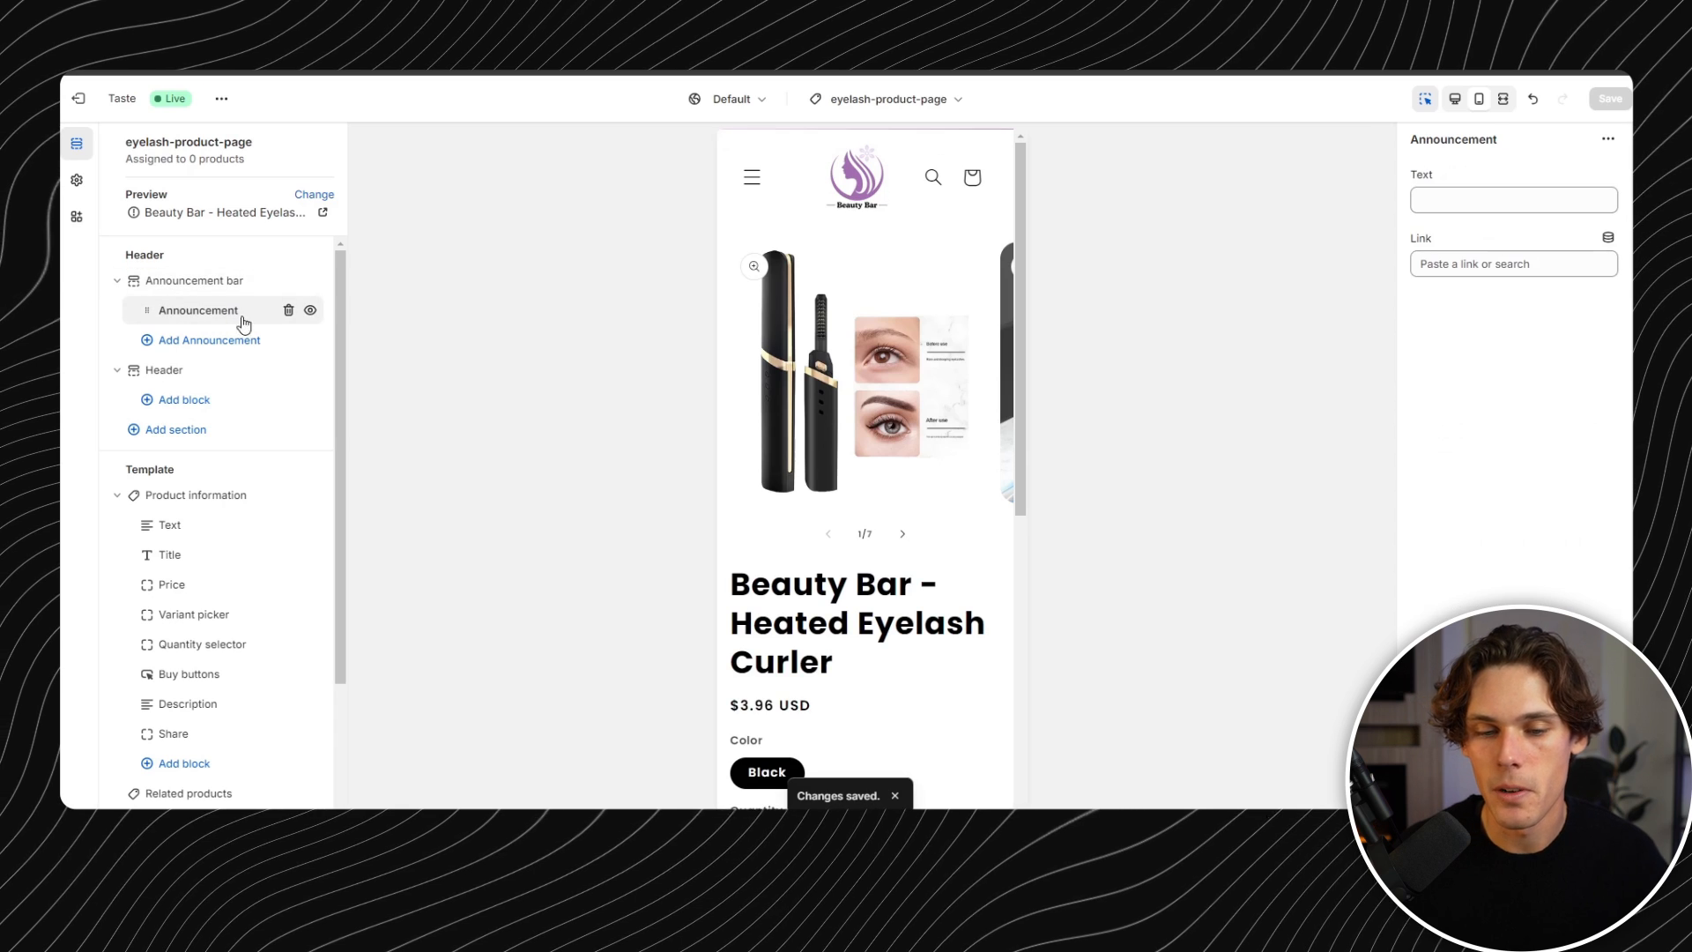
left_click(1423, 200)
type("FREE WORLDWIDE SHIPPING ✈️")
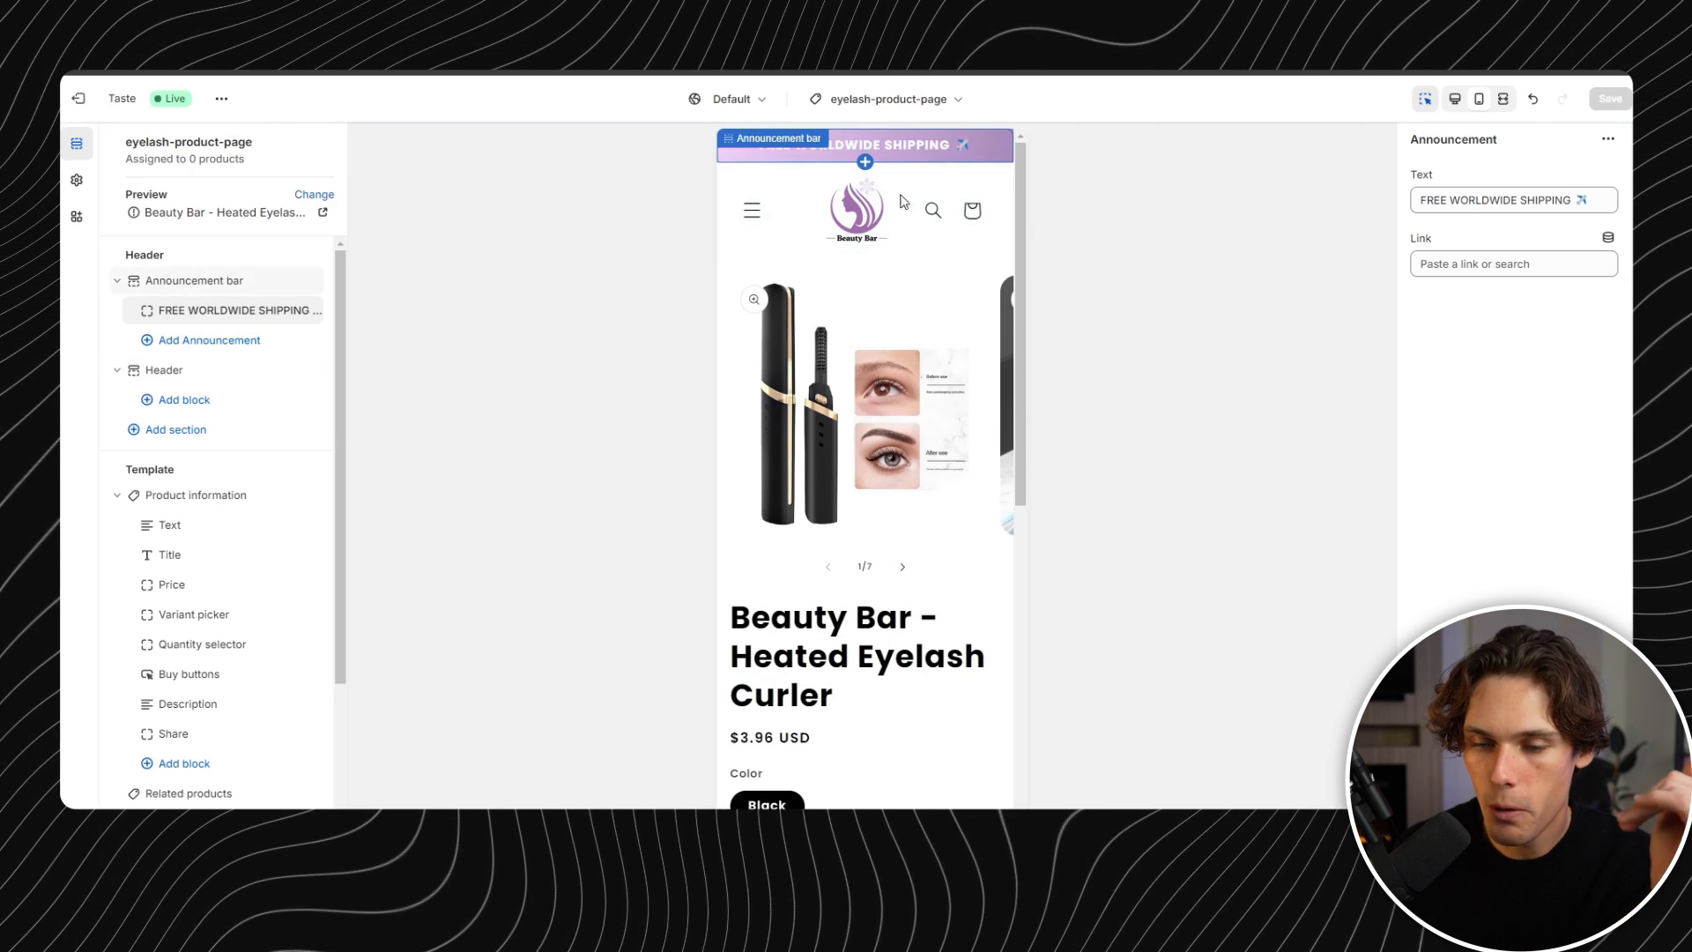
- Remove the quantity selector block from the template's product information section
scroll(876, 253, "down", 2)
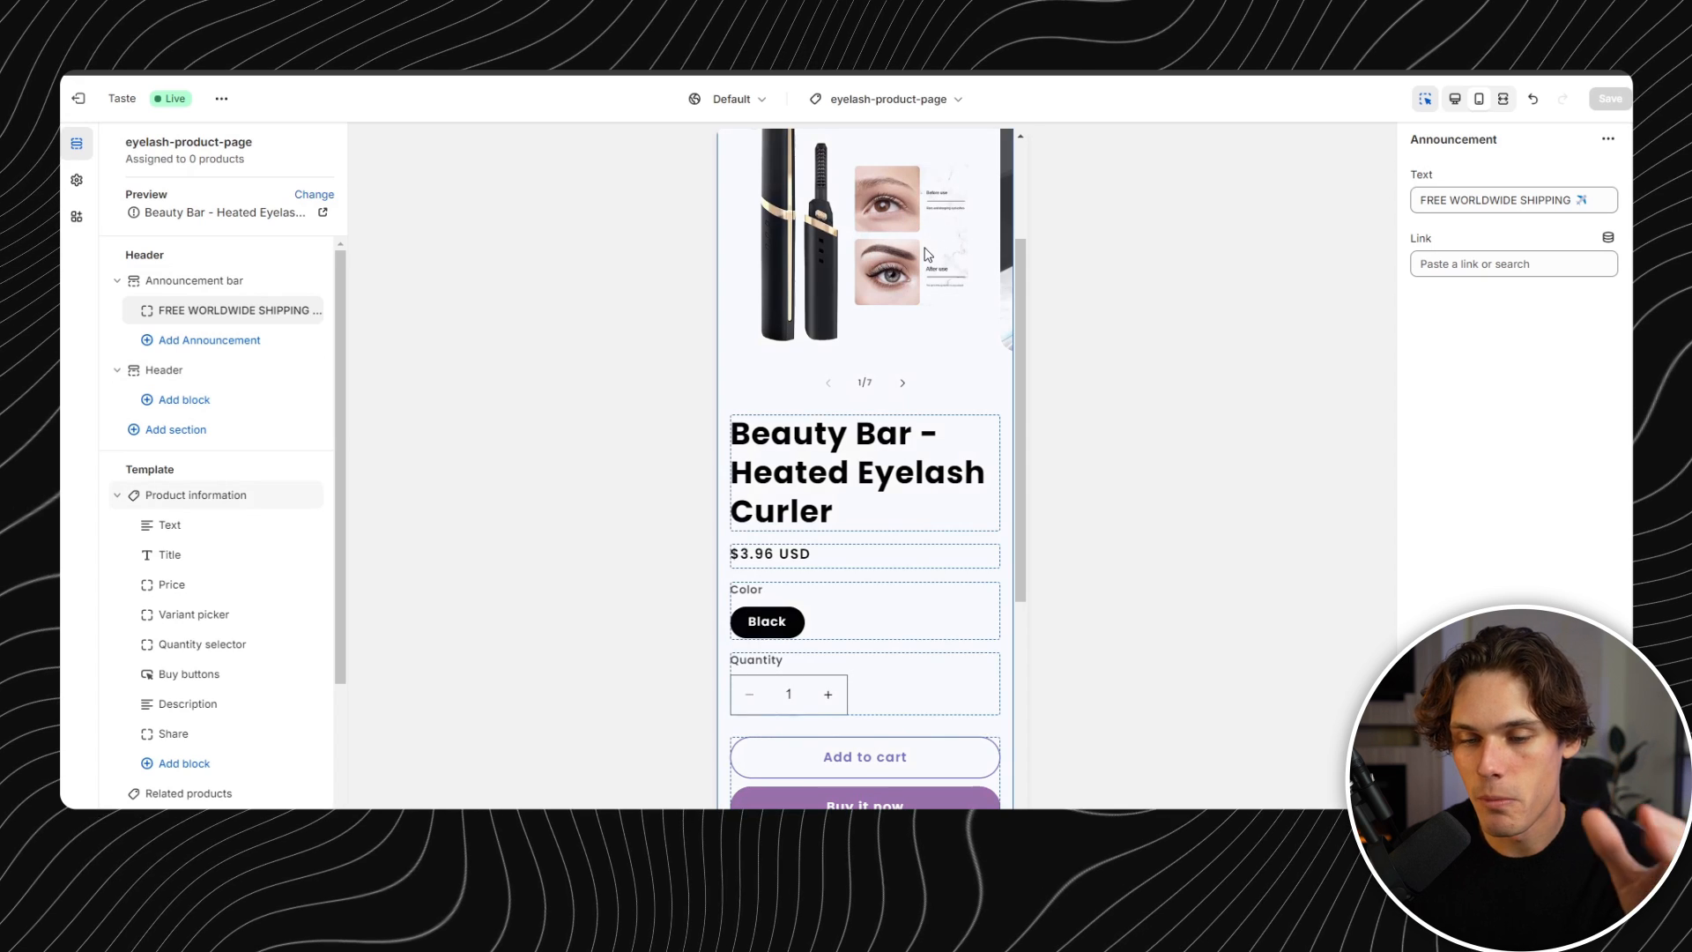
scroll(922, 276, "down", 3)
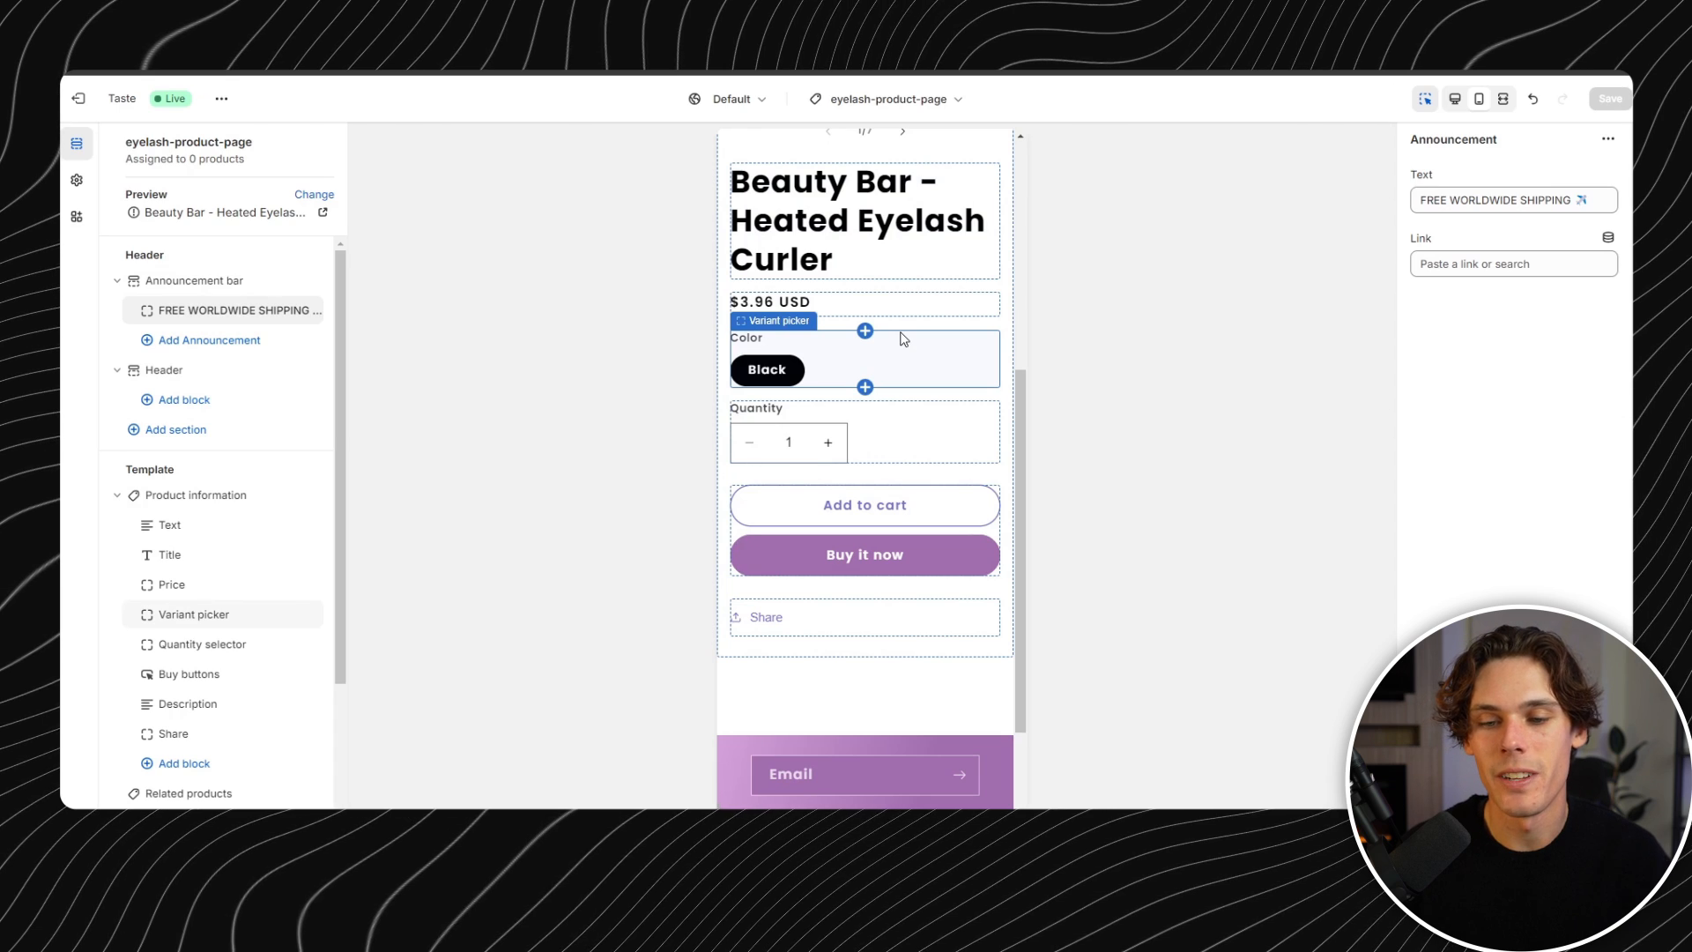
scroll(905, 387, "up", 1)
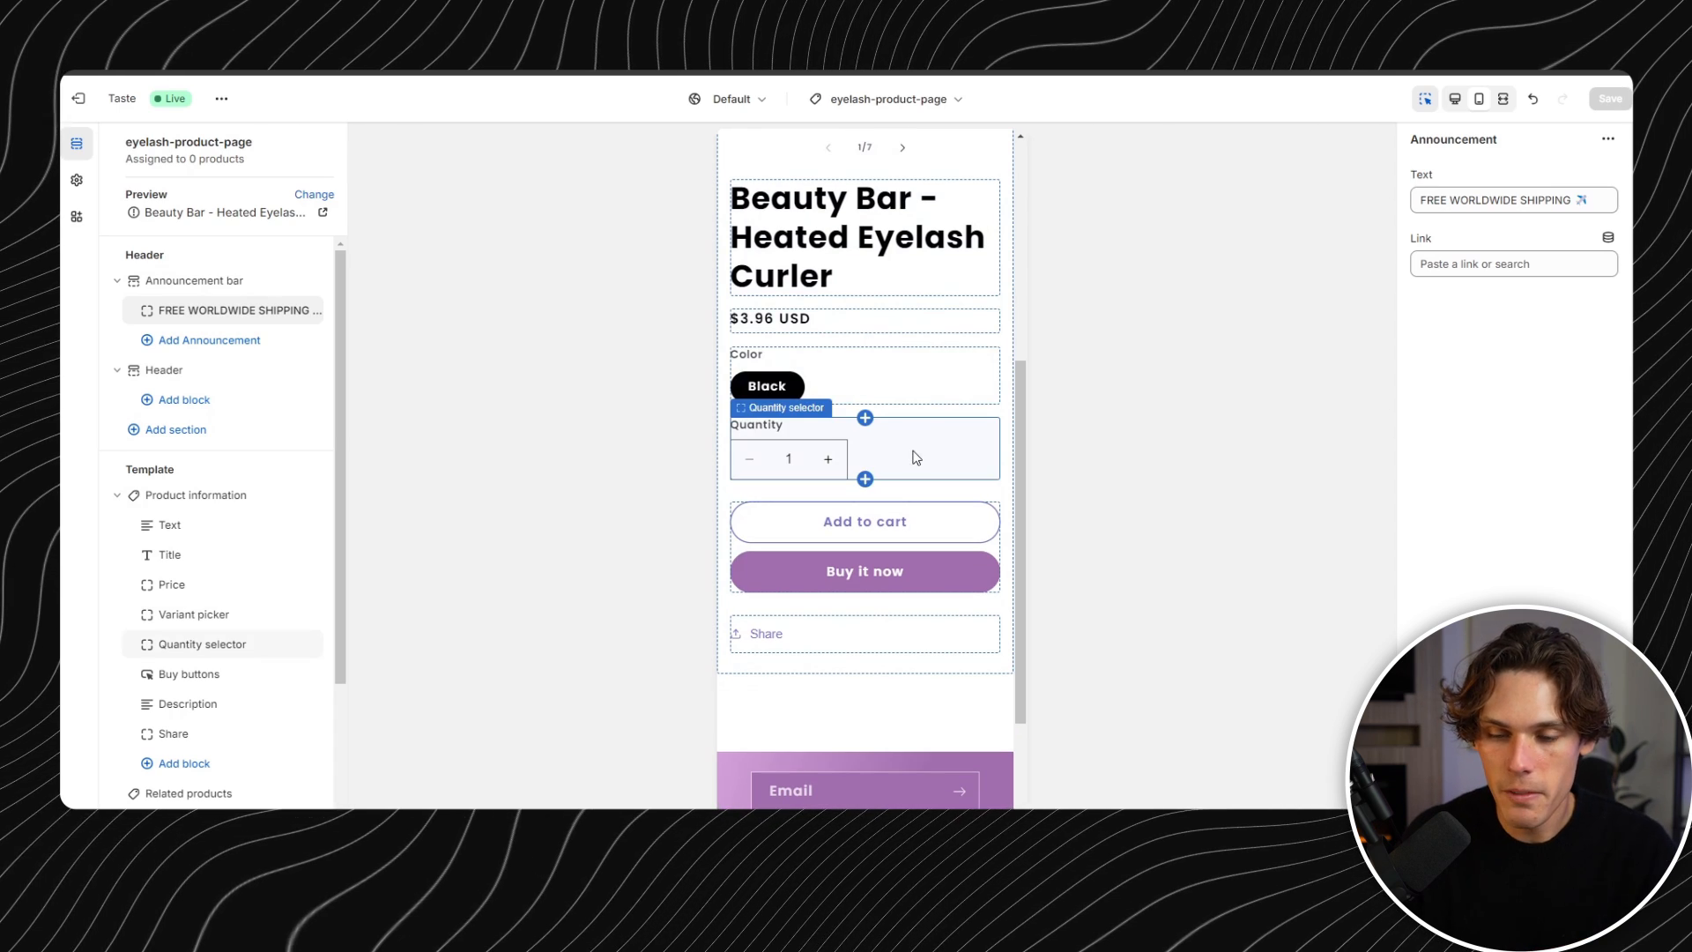
left_click(912, 445)
scroll(912, 440, "up", 4)
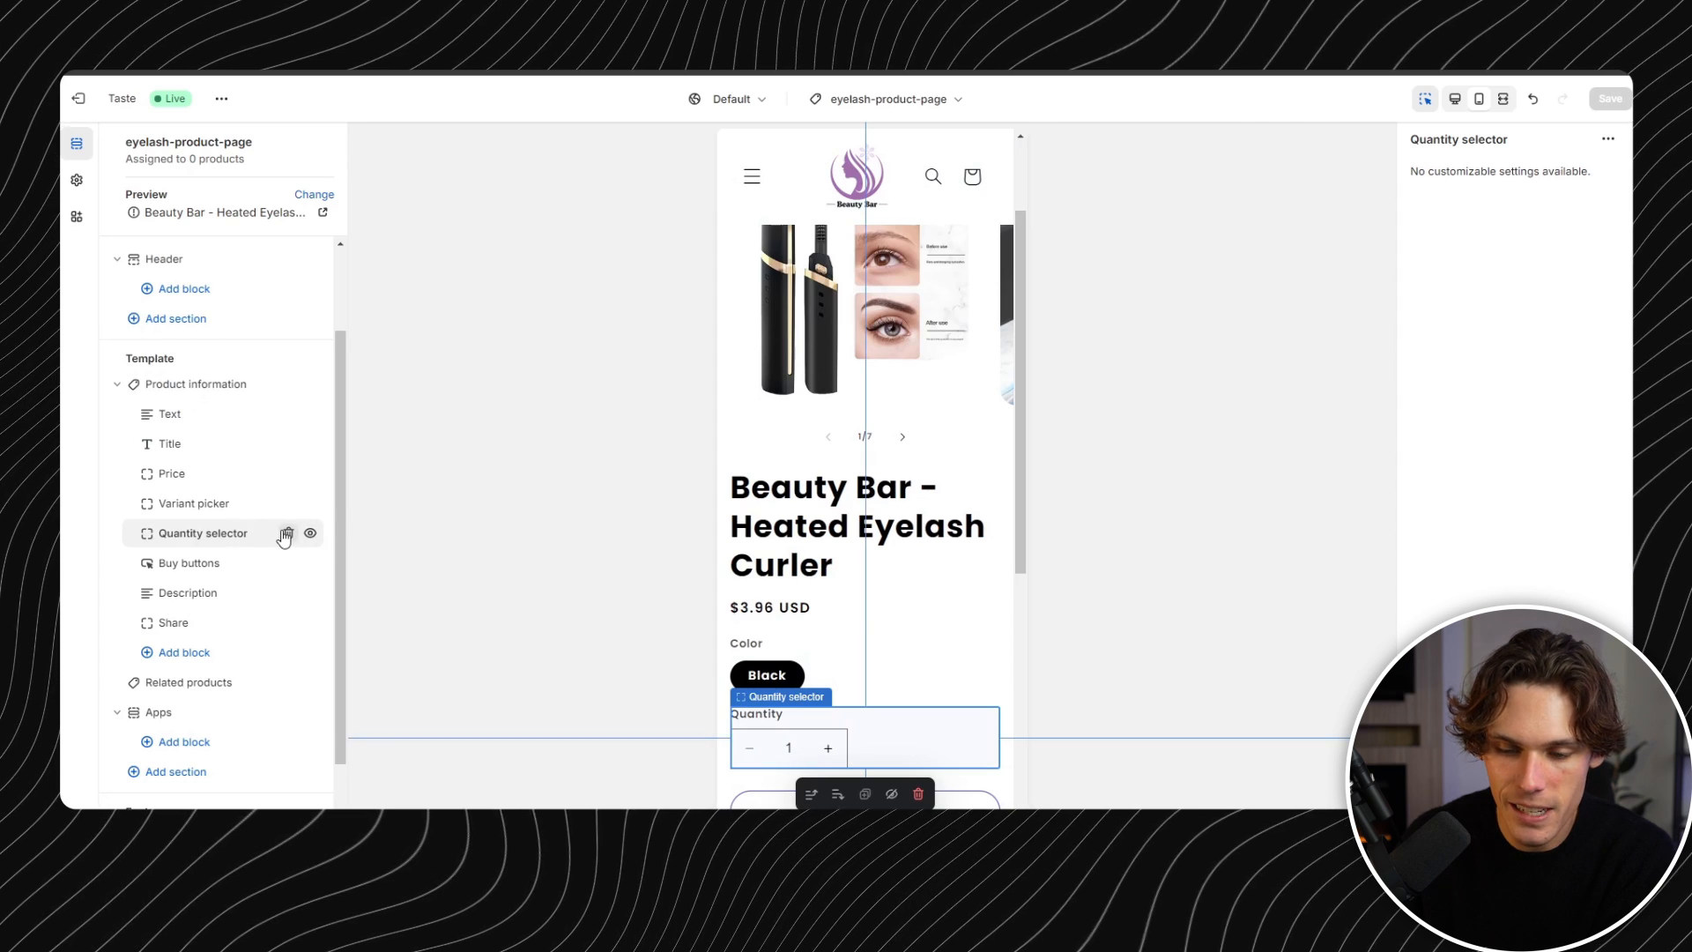
left_click(288, 533)
- Add an Icon with text block to the product information section and give it the first heading "Instant Lash Lift"
scroll(927, 490, "down", 1)
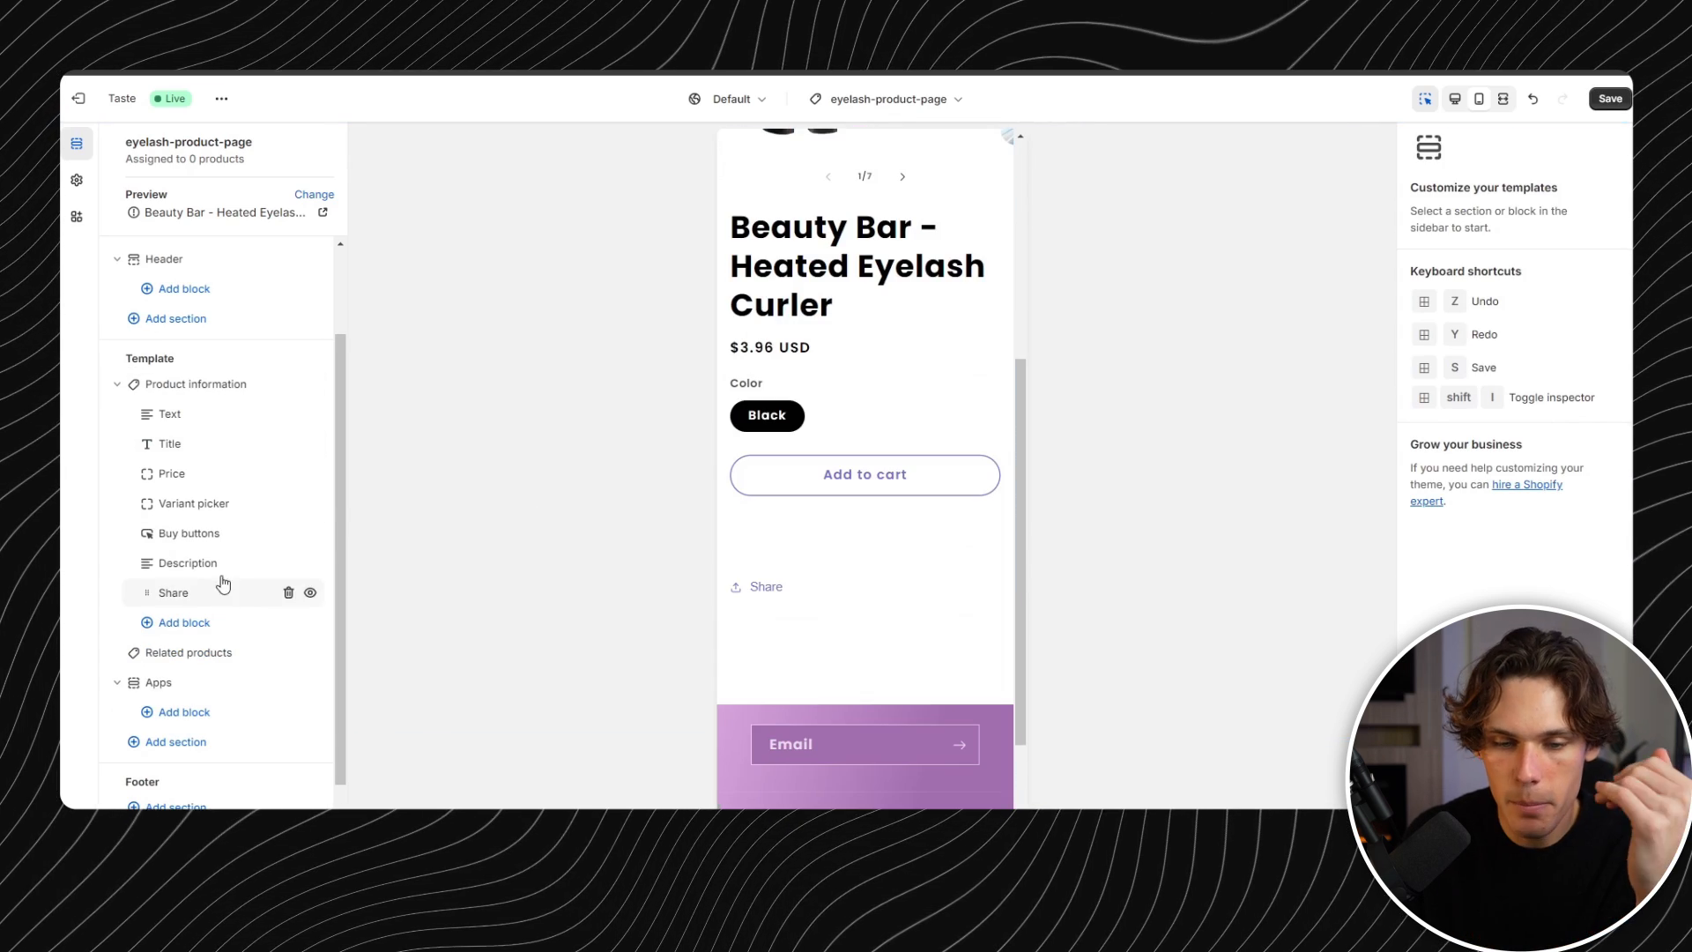
left_click(228, 627)
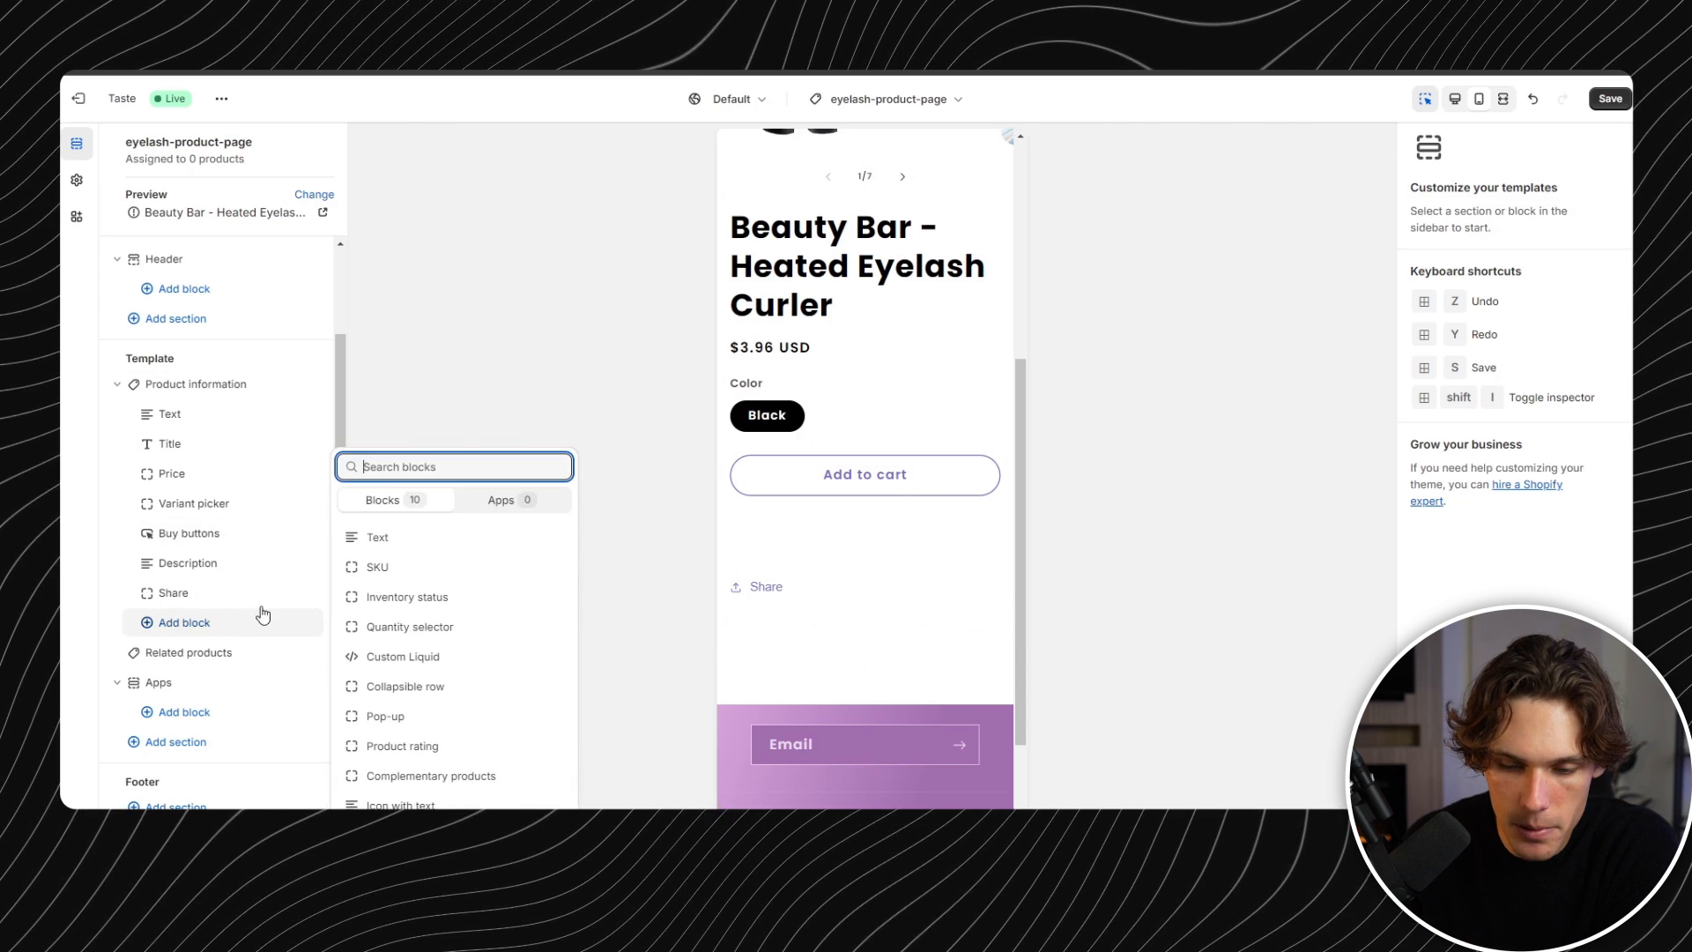
left_click(460, 803)
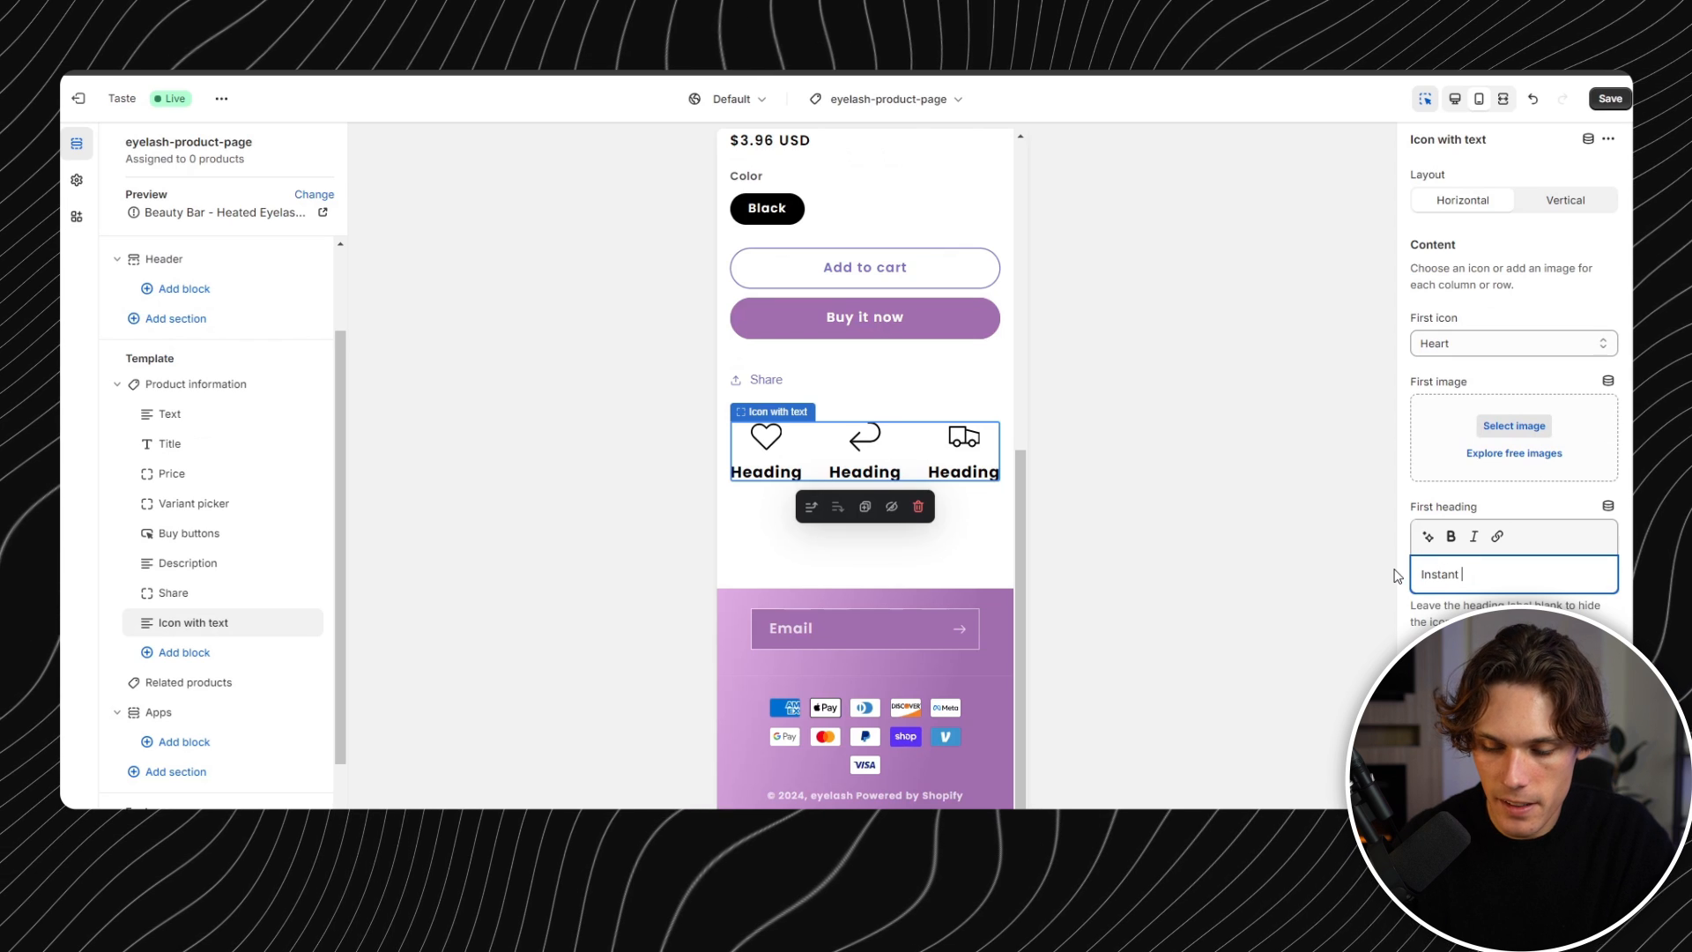
type("t")
left_click(1470, 185)
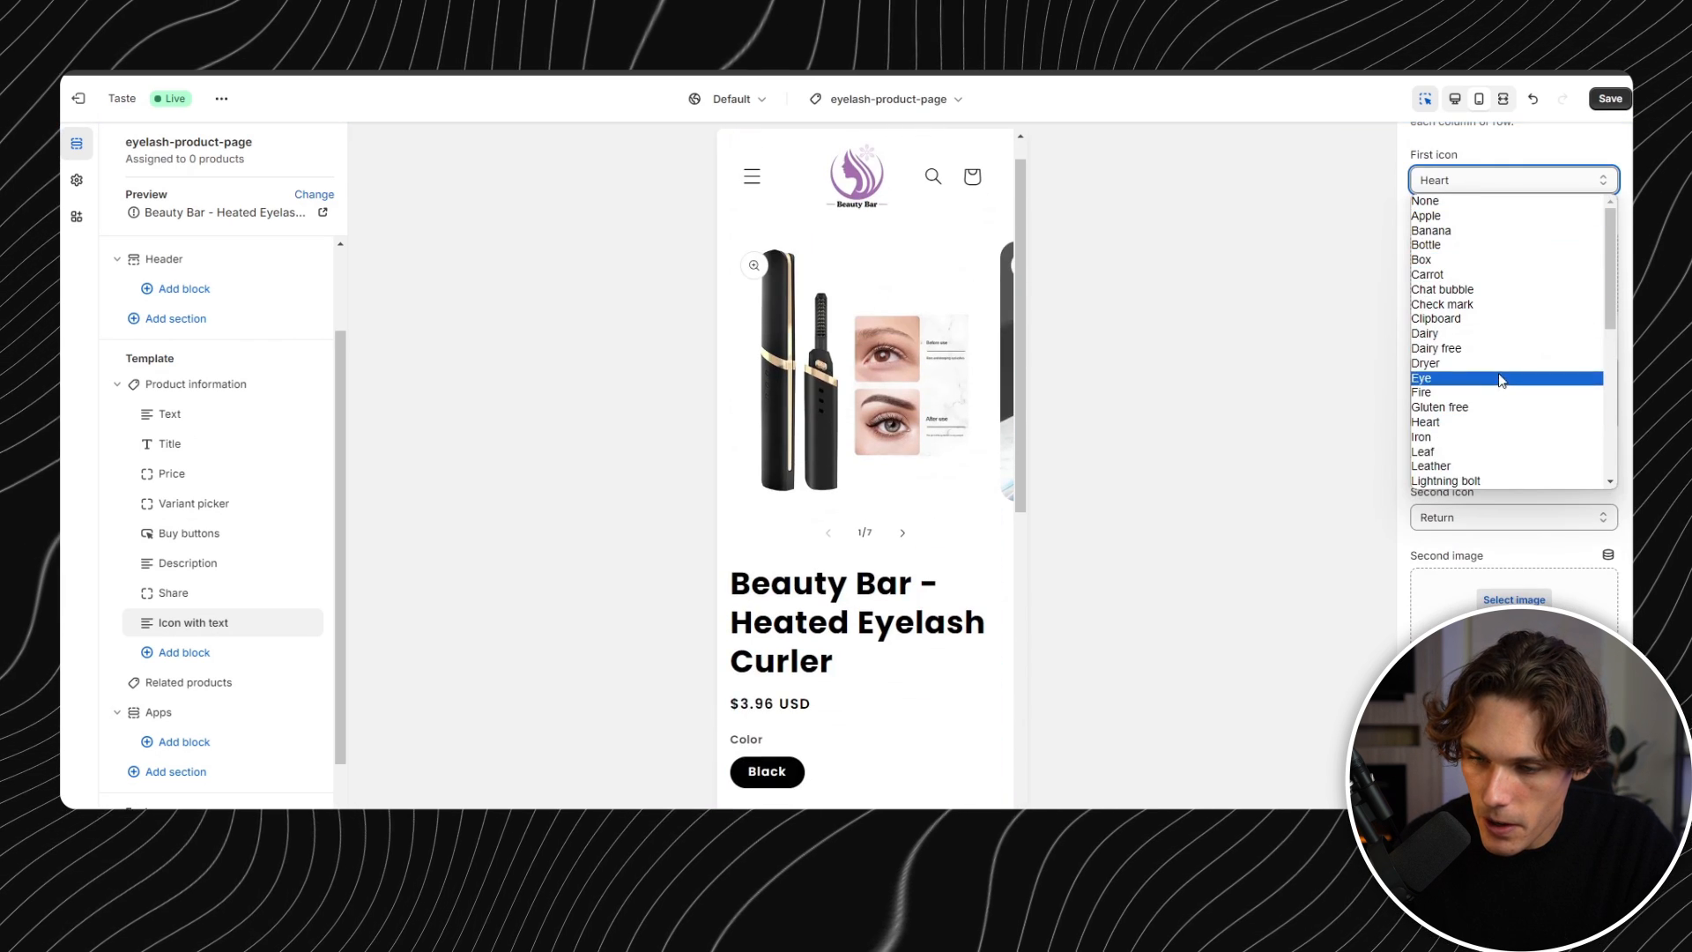
scroll(1501, 397, "down", 4)
scroll(1501, 396, "down", 1)
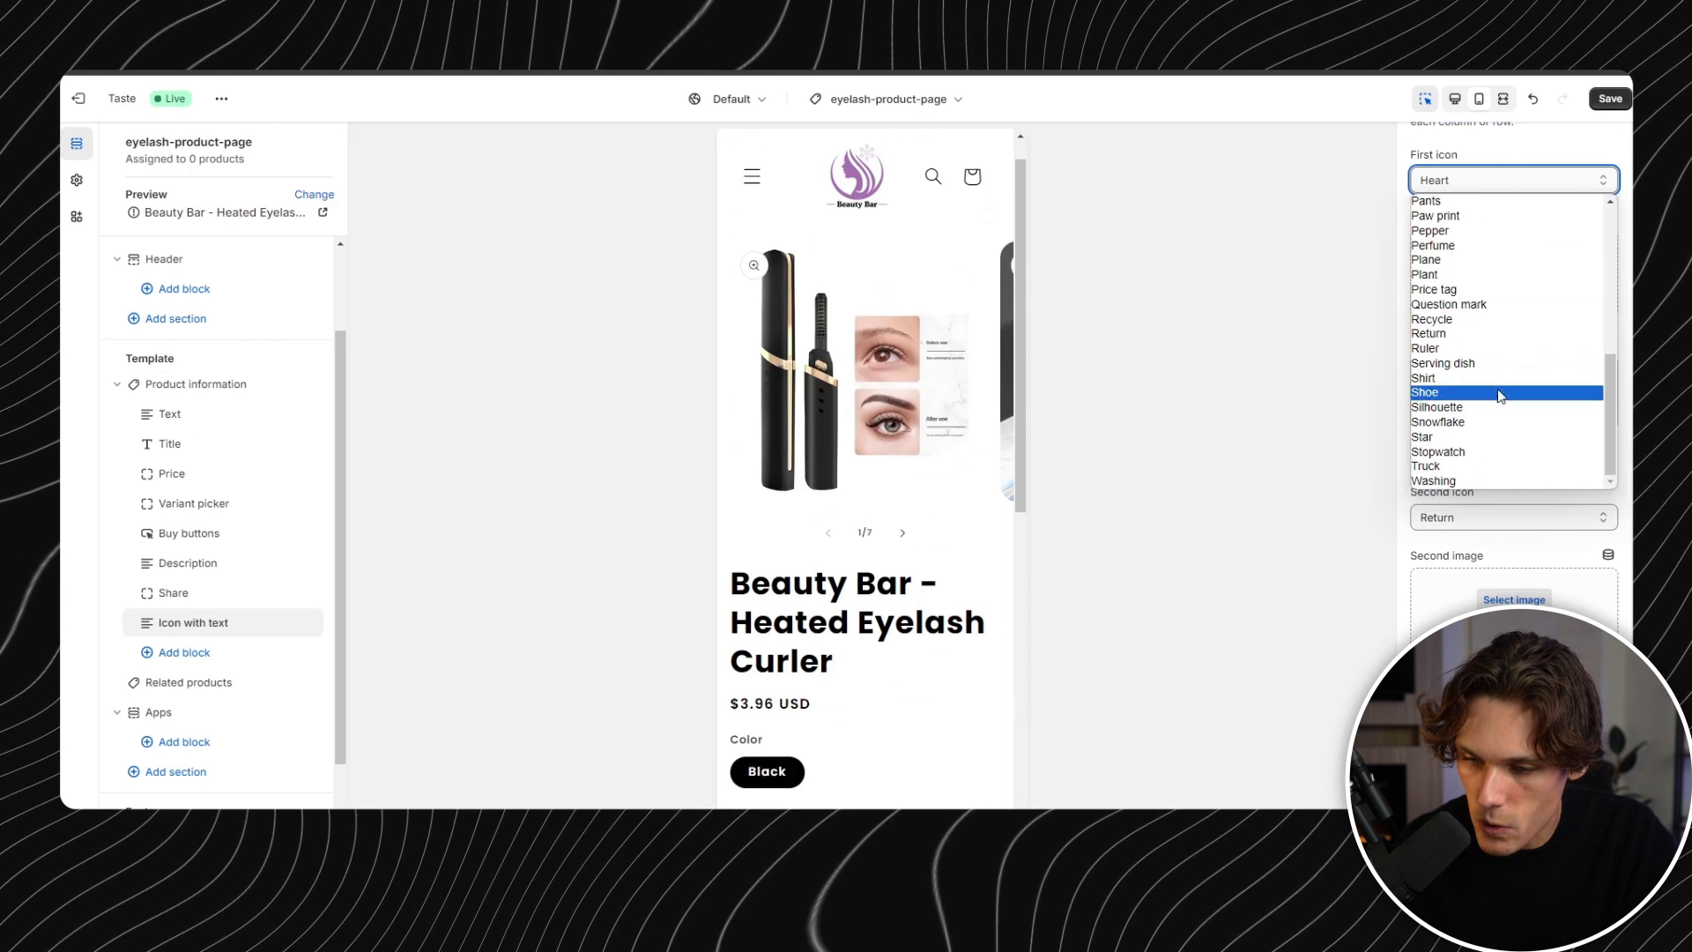
key("Escape")
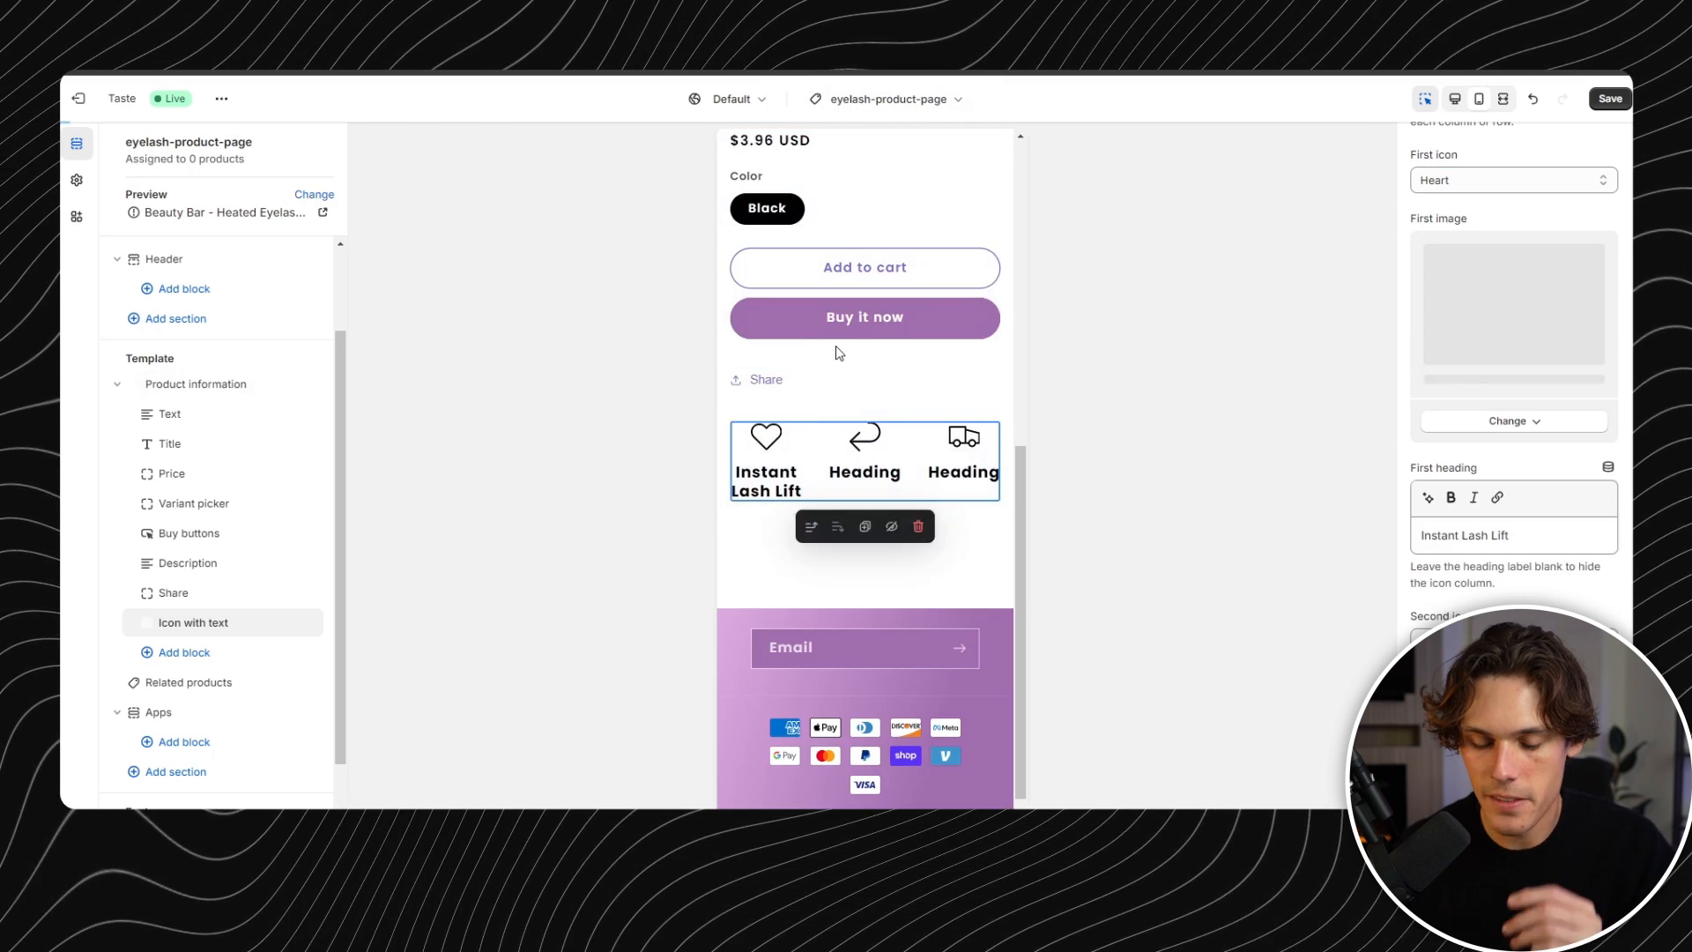
- Set the newly uploaded purple stopwatch image as the second image of the Icon with text block
scroll(836, 349, "up", 2)
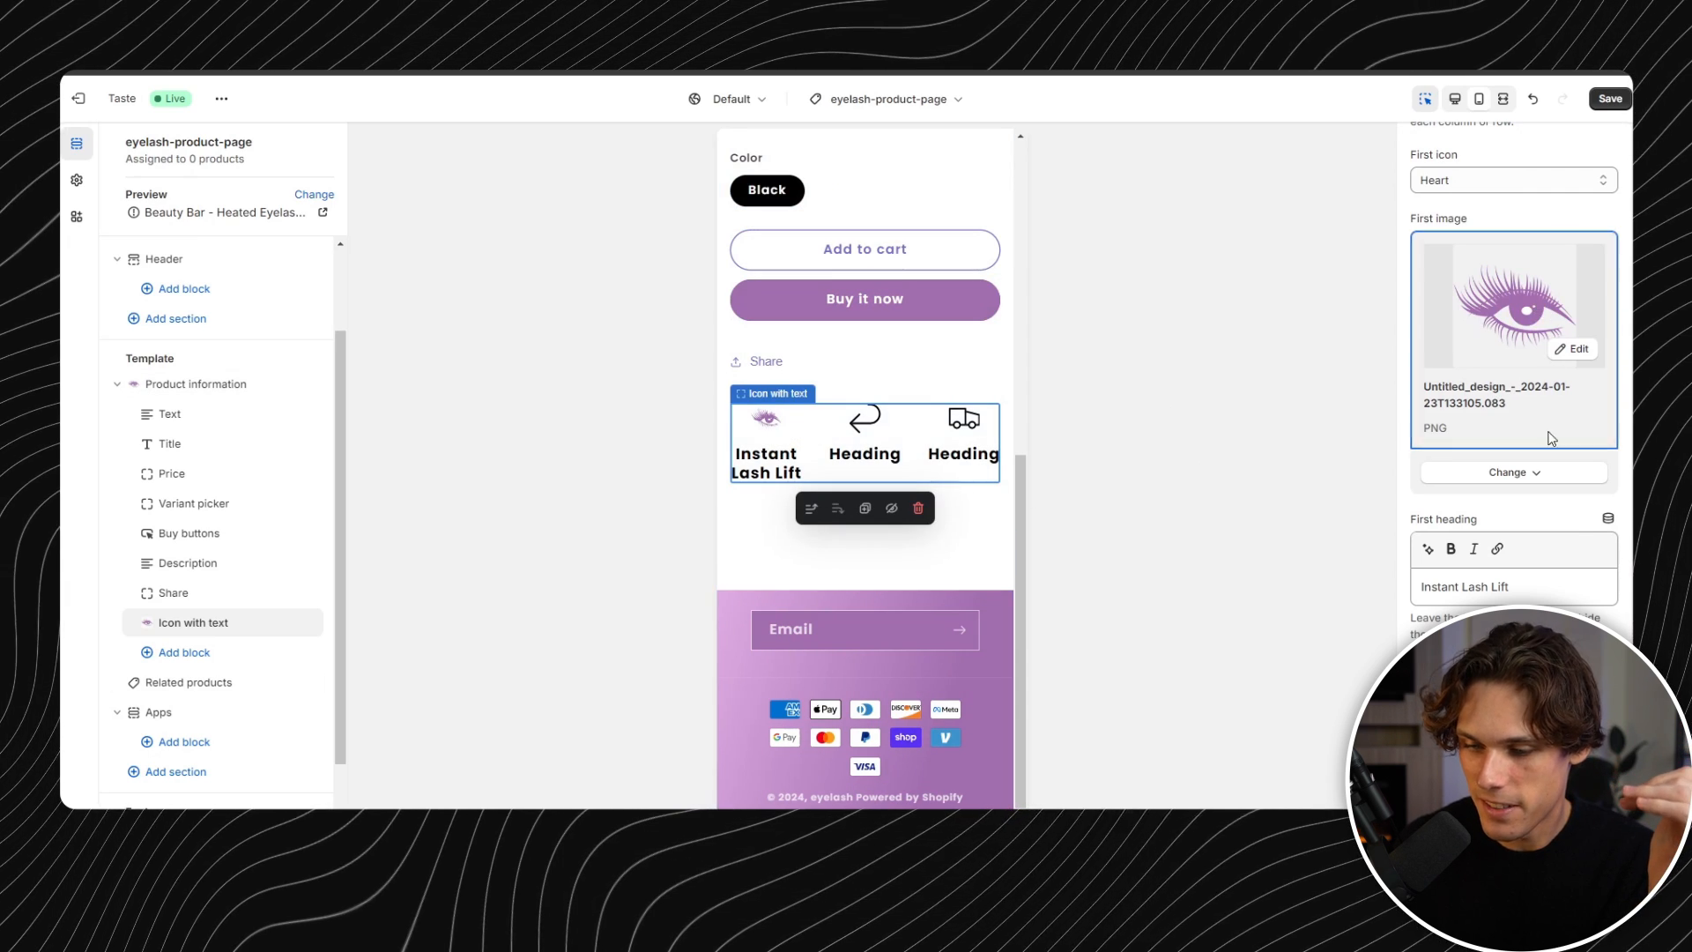
scroll(1521, 586, "down", 3)
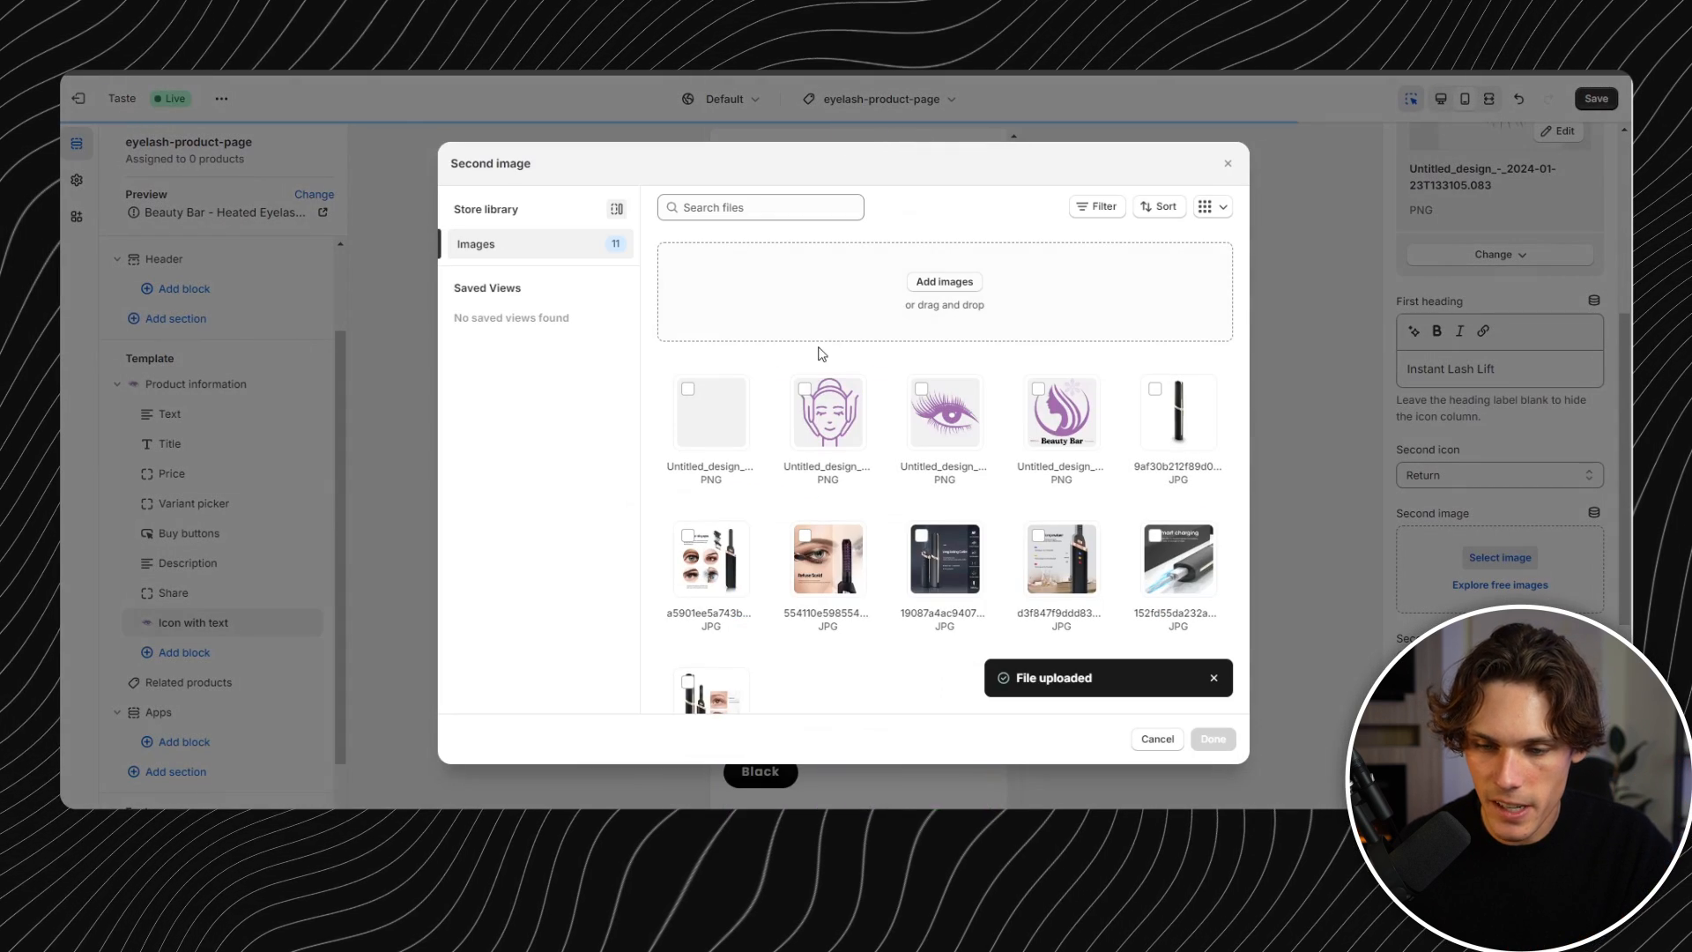
left_click(732, 414)
left_click(1212, 738)
scroll(1480, 555, "down", 5)
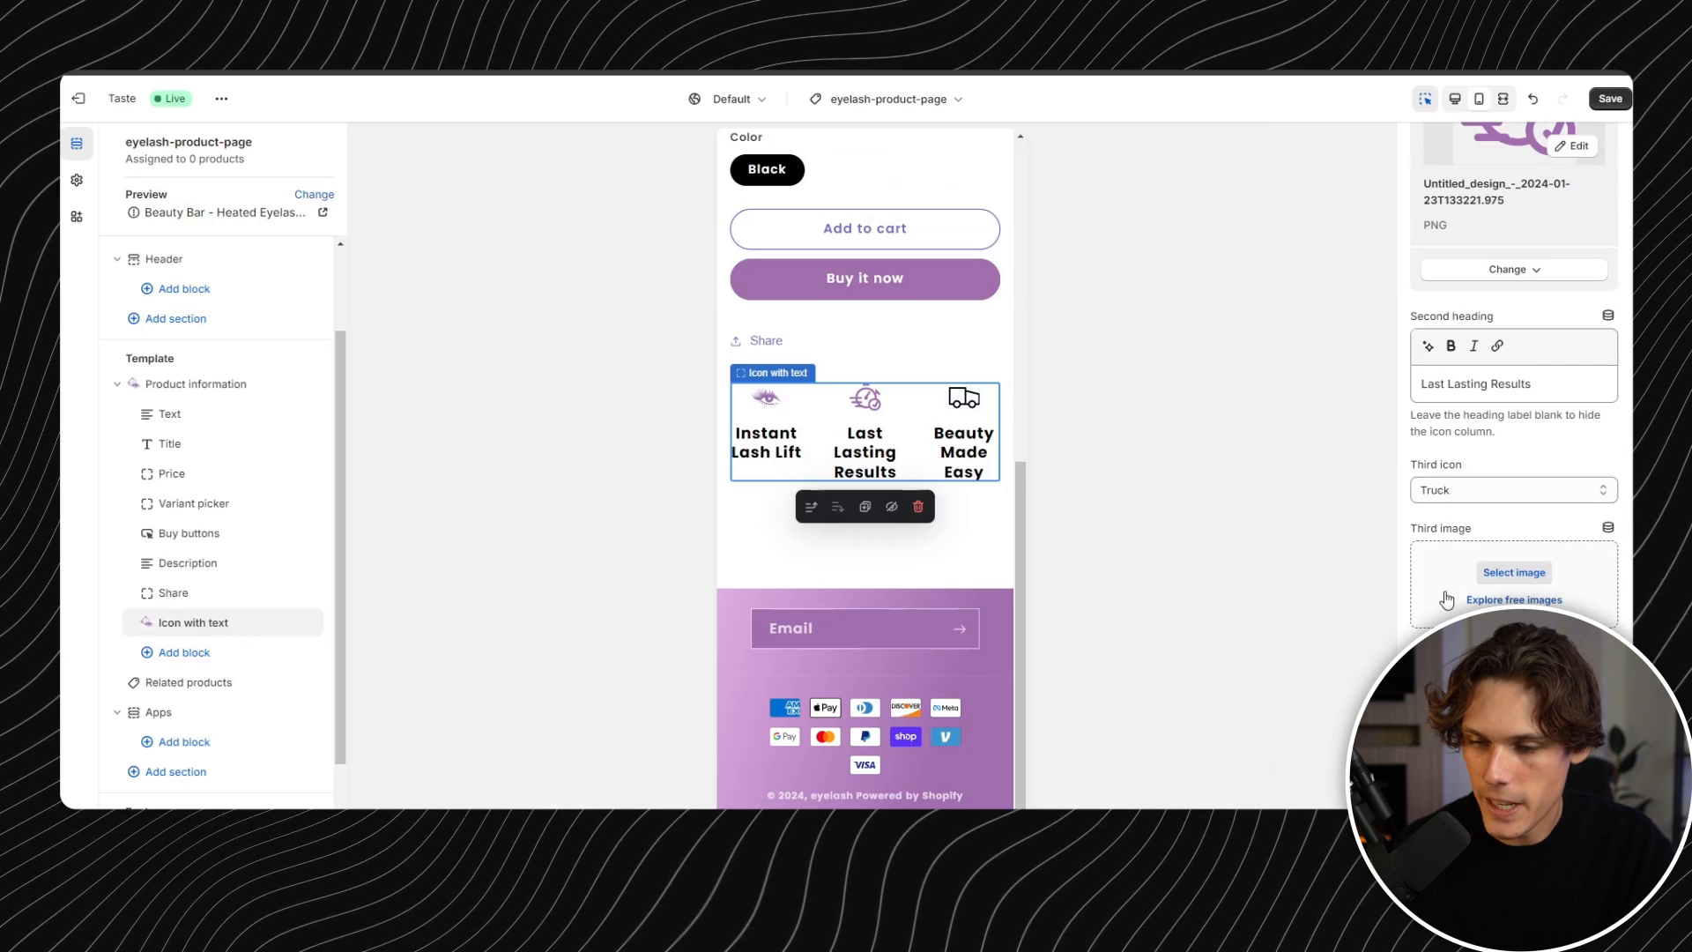
- Set the purple face illustration as the third image of the Icon with text block and save the template
left_click(1516, 569)
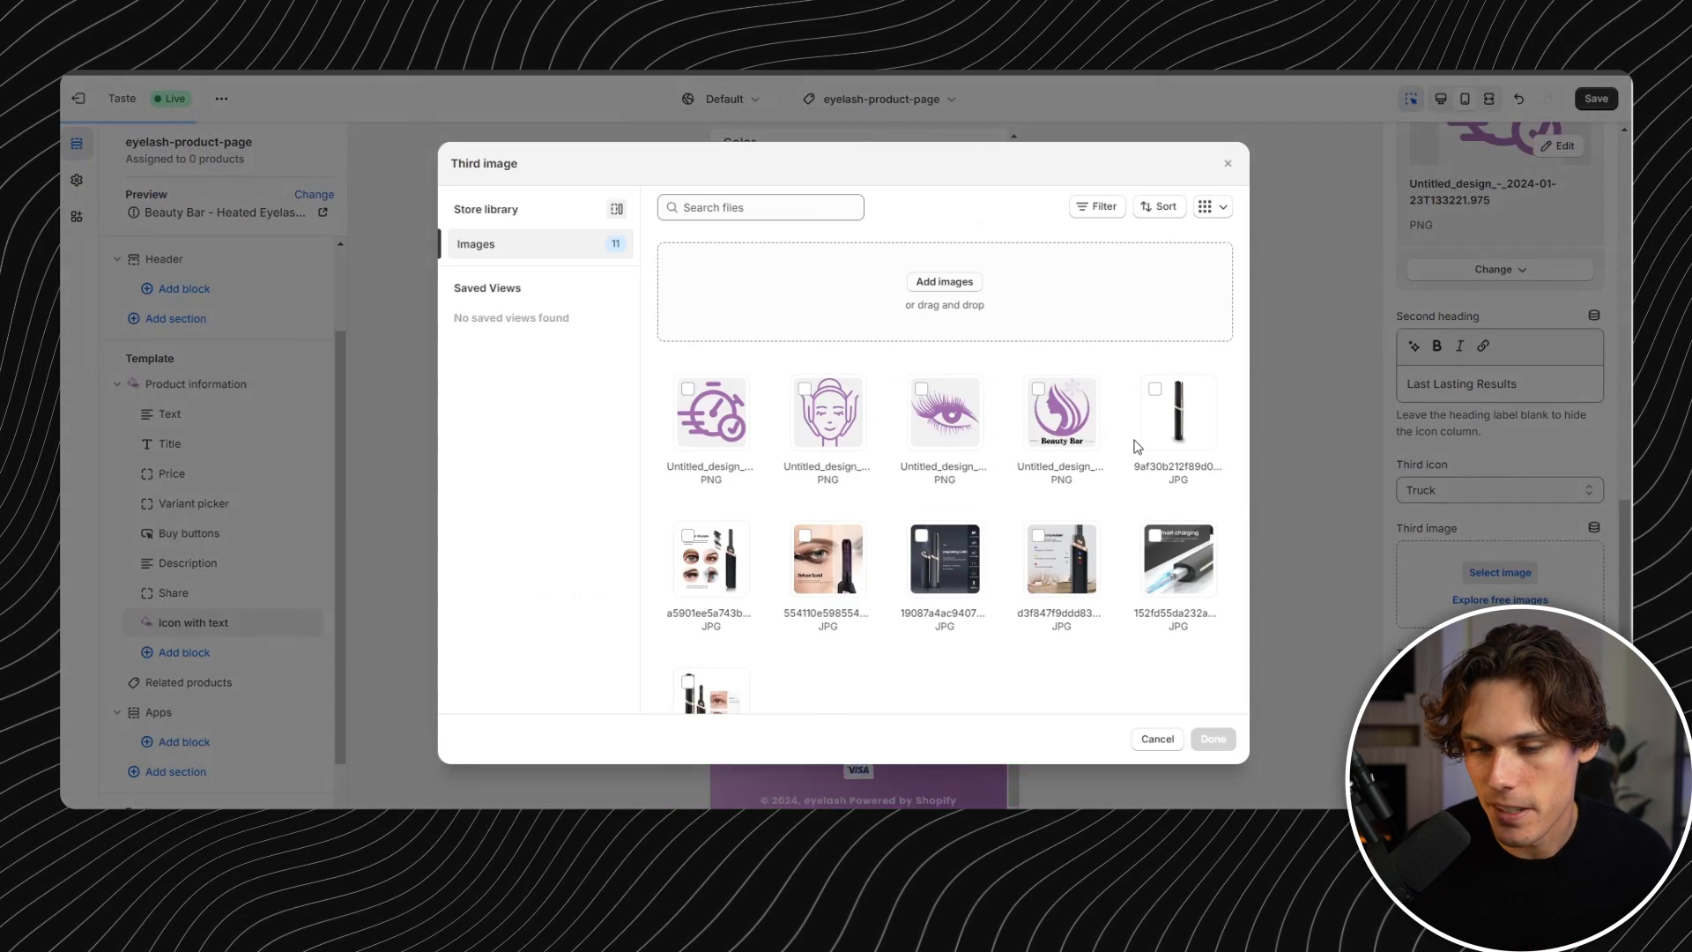
left_click(945, 410)
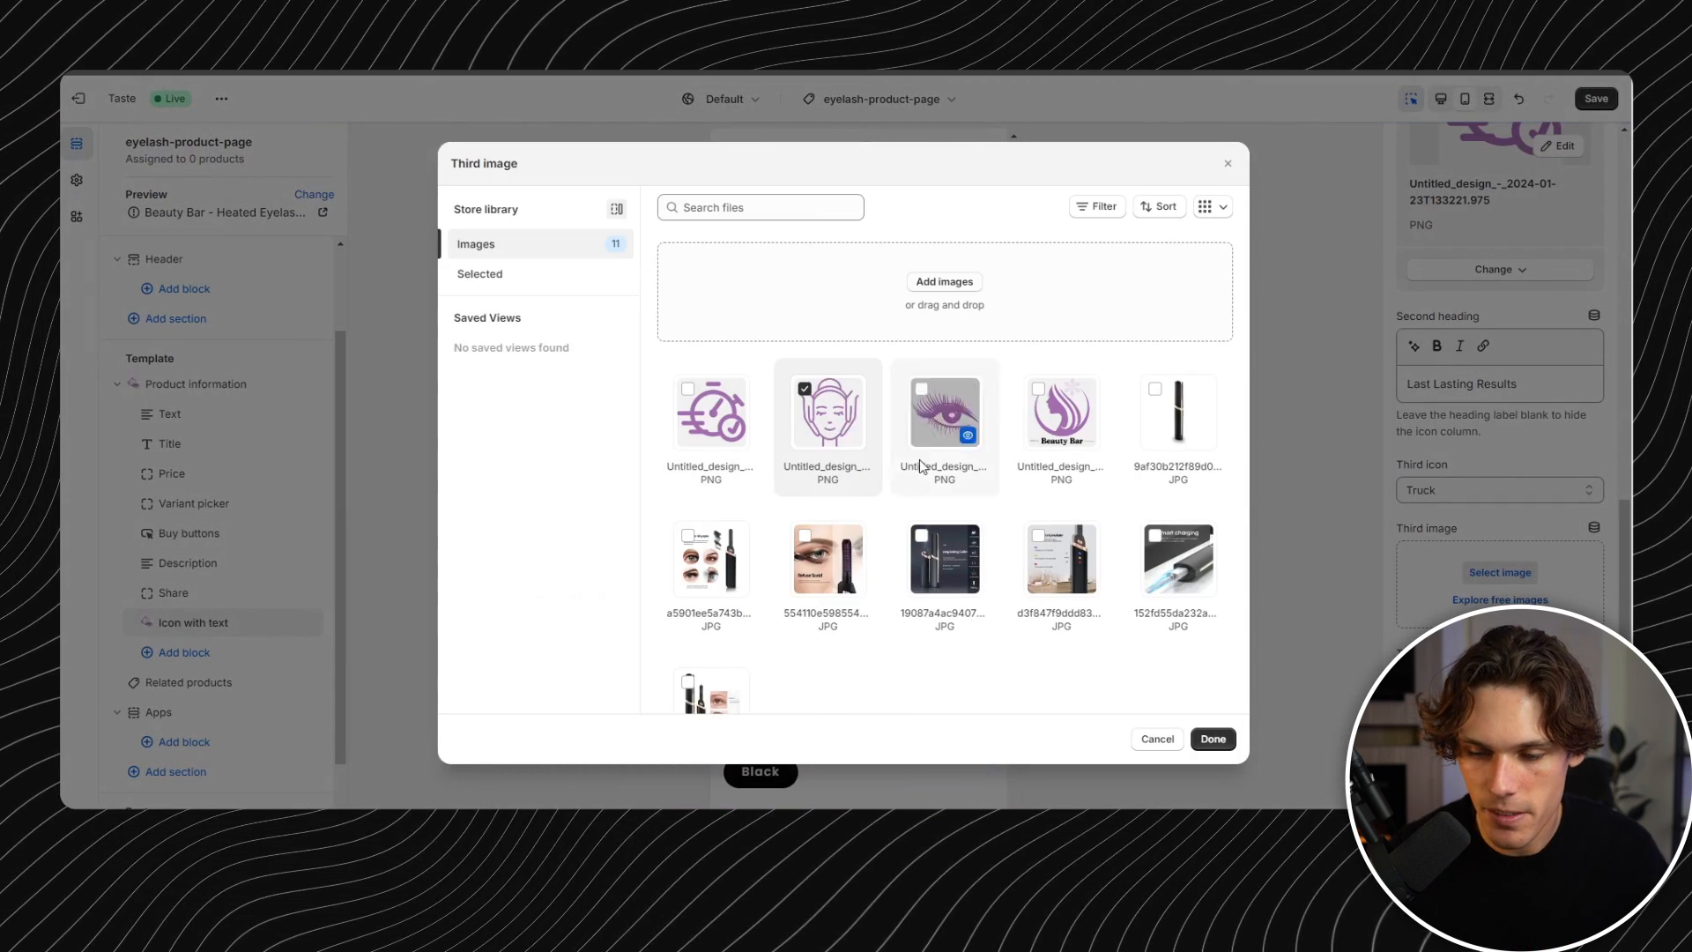
left_click(1213, 738)
scroll(917, 529, "down", 6)
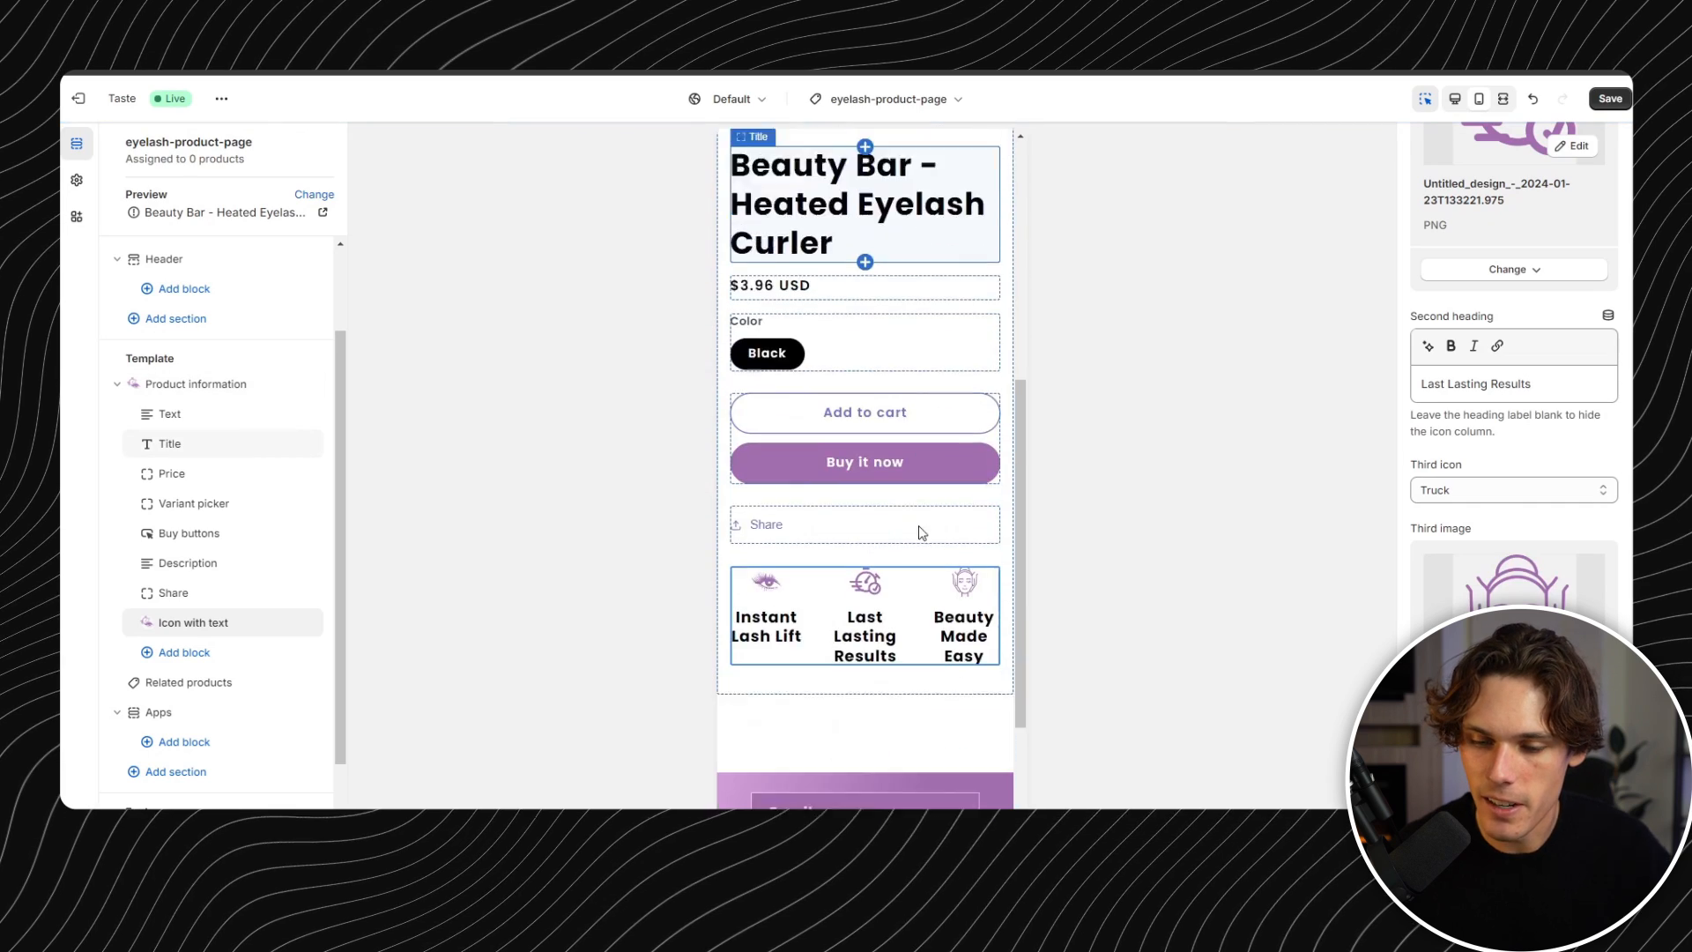
left_click(1612, 99)
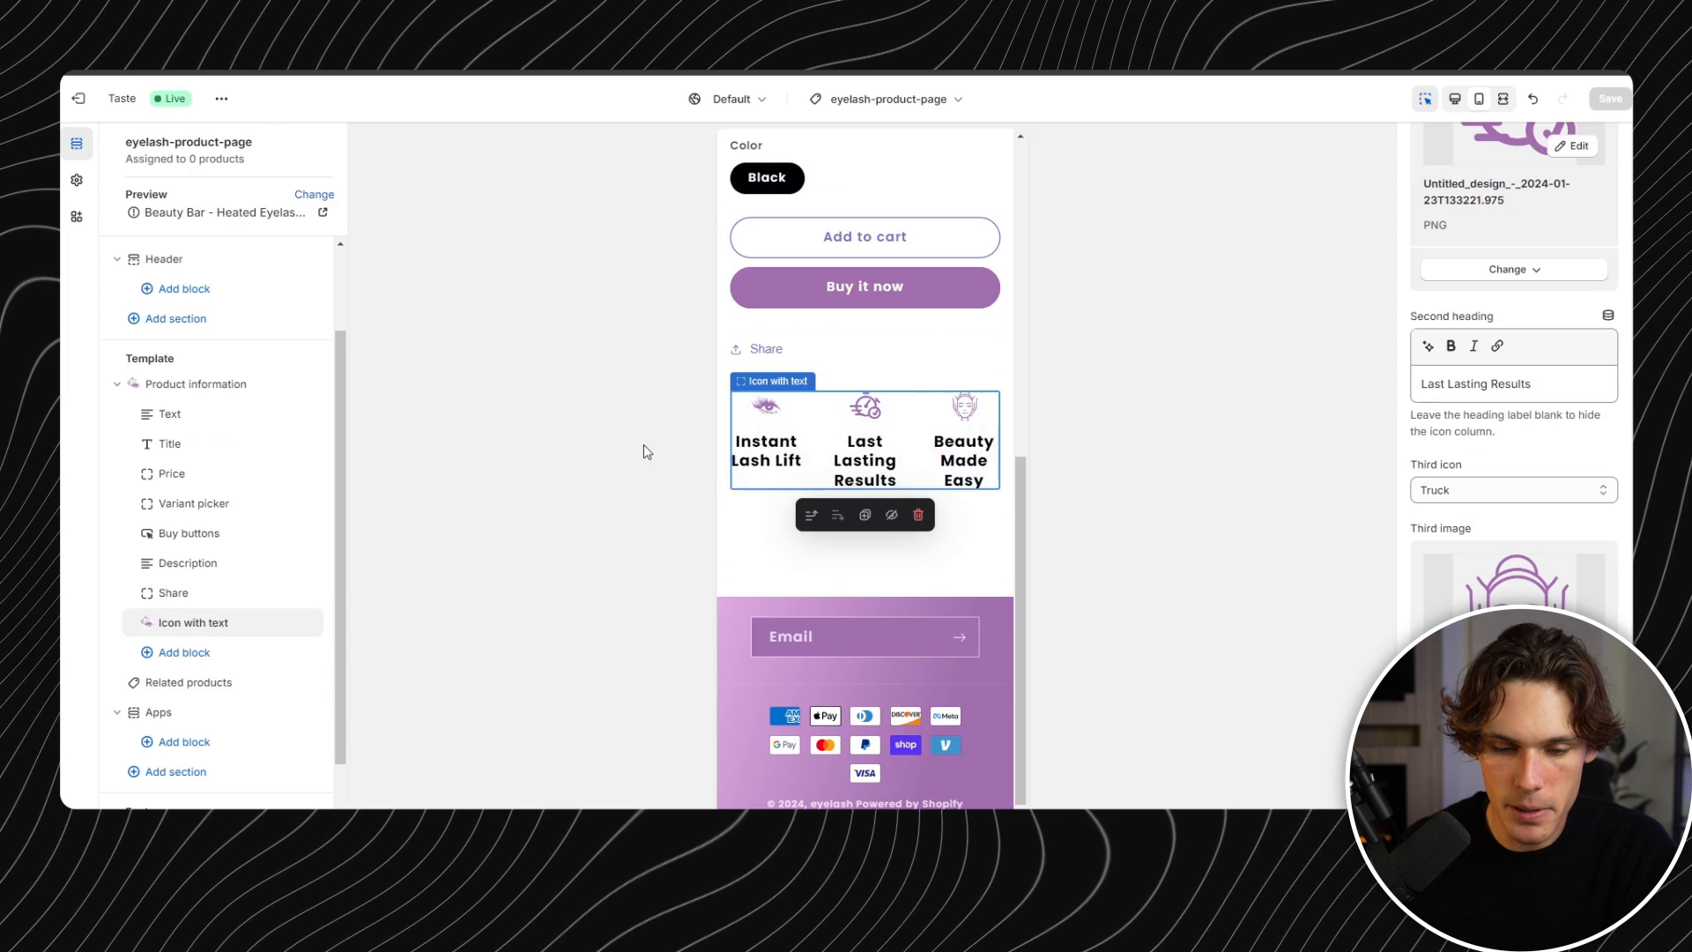
- Add three Collapsible row blocks to the product information section below the Icon with text block
left_click(184, 652)
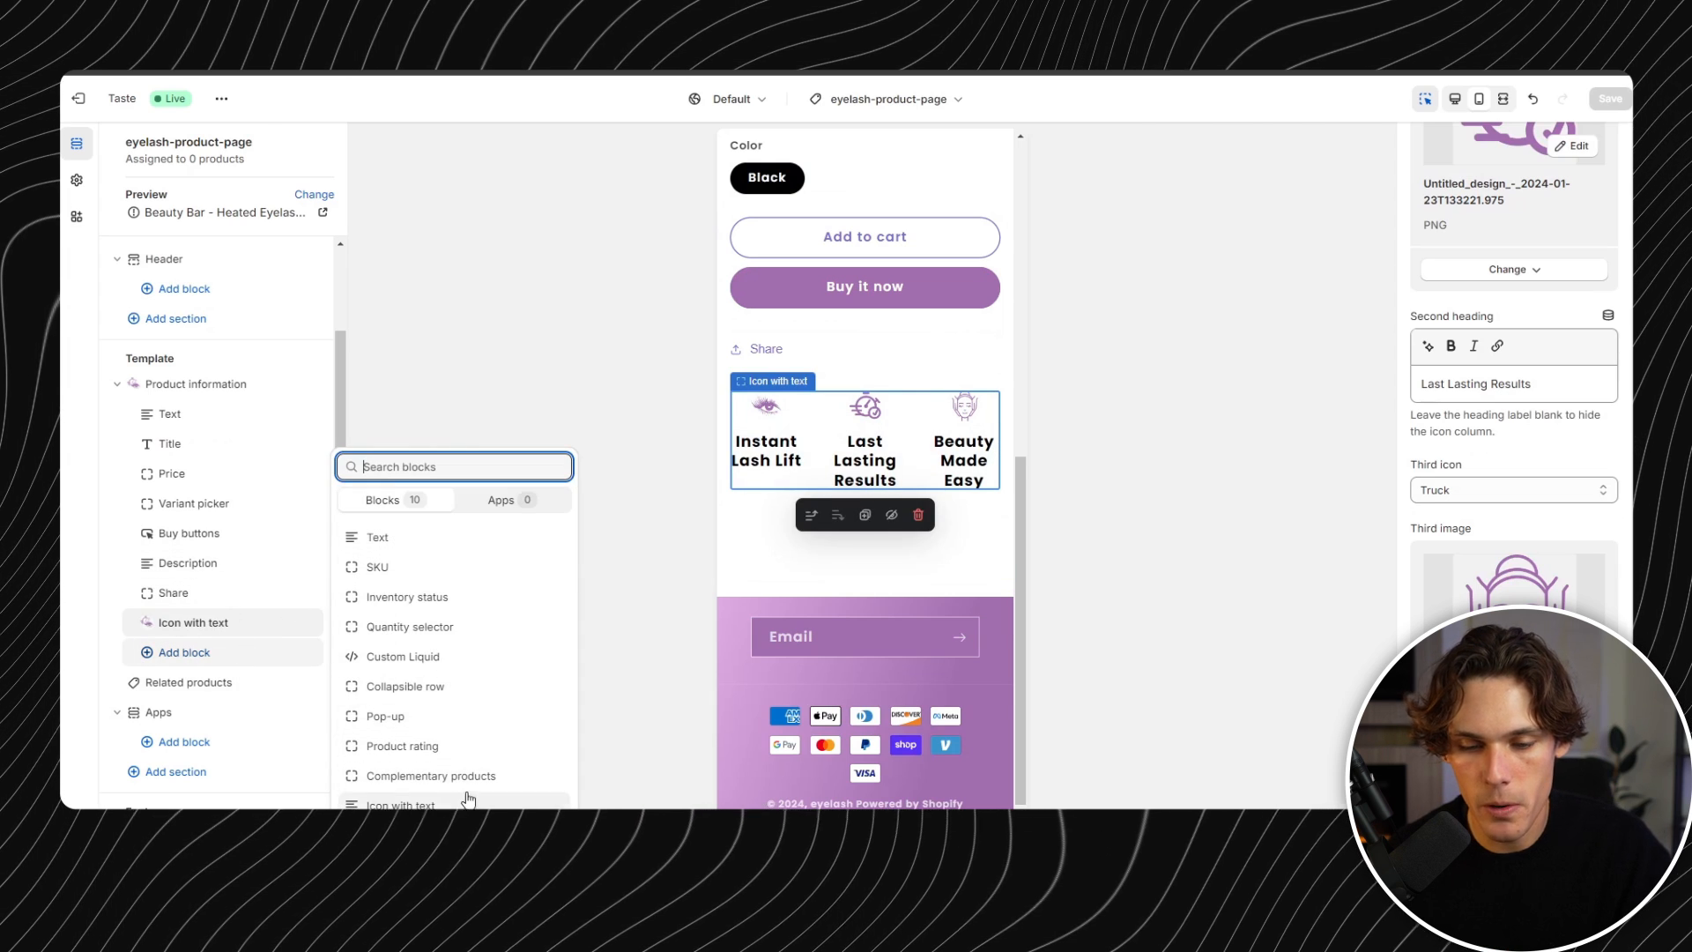
left_click(453, 688)
left_click(453, 688)
left_click(208, 712)
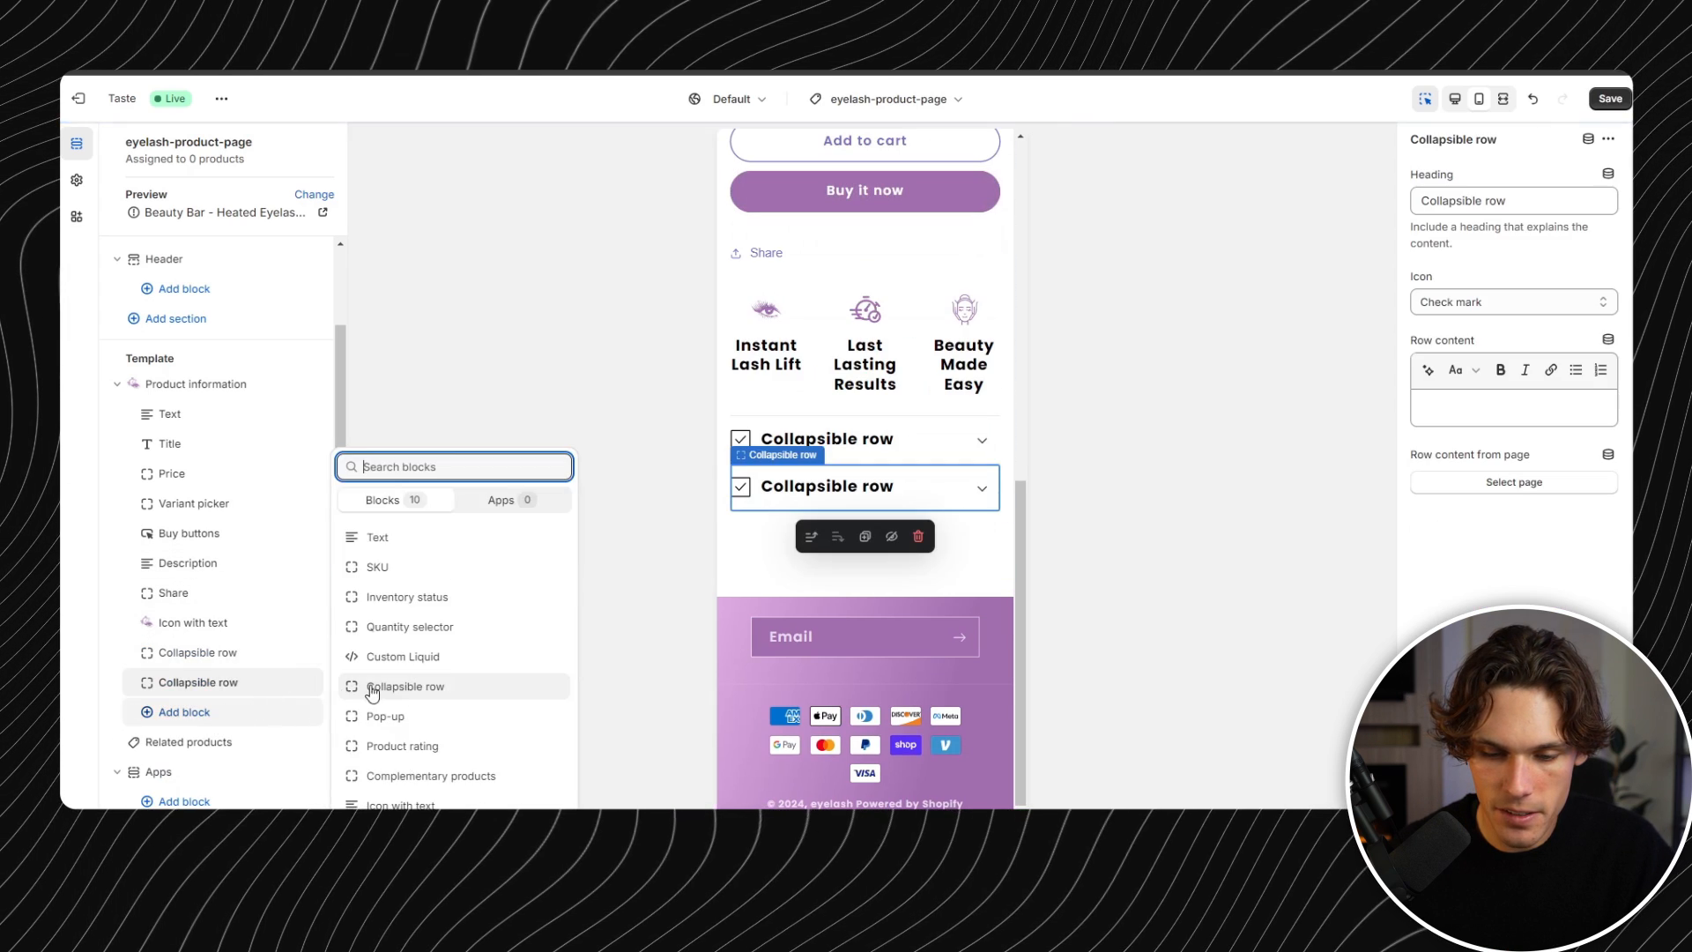
left_click(375, 689)
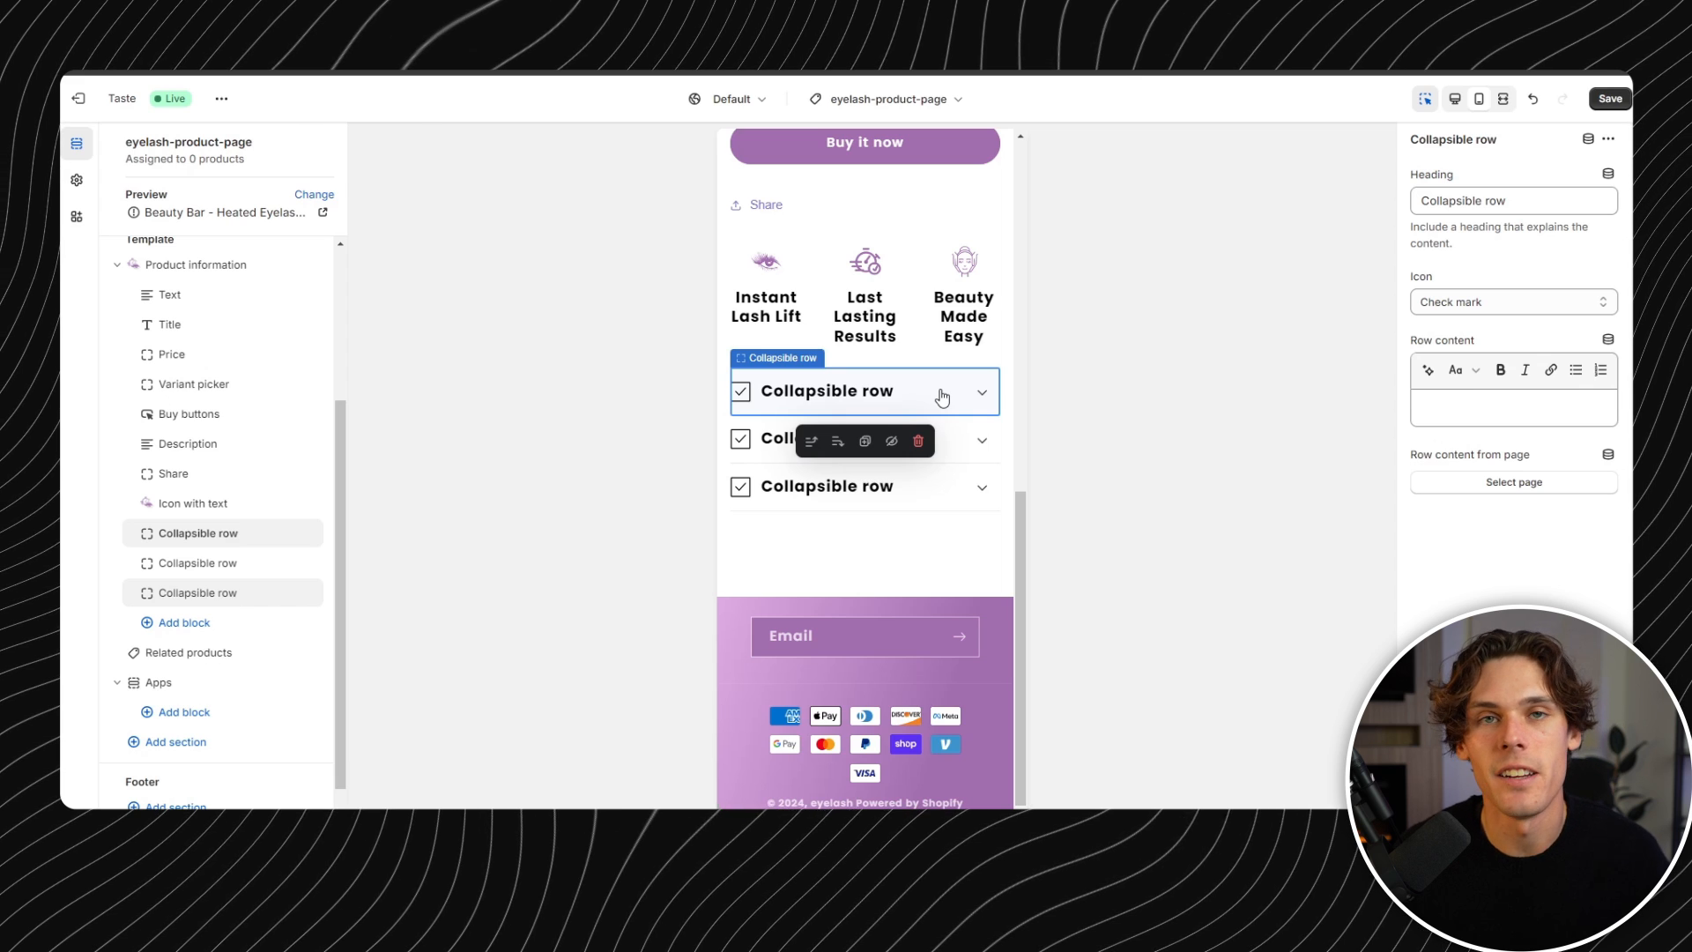
- Give the first collapsible row the heading "How To Use" and the Question mark icon
left_click_drag(1519, 202, 1369, 215)
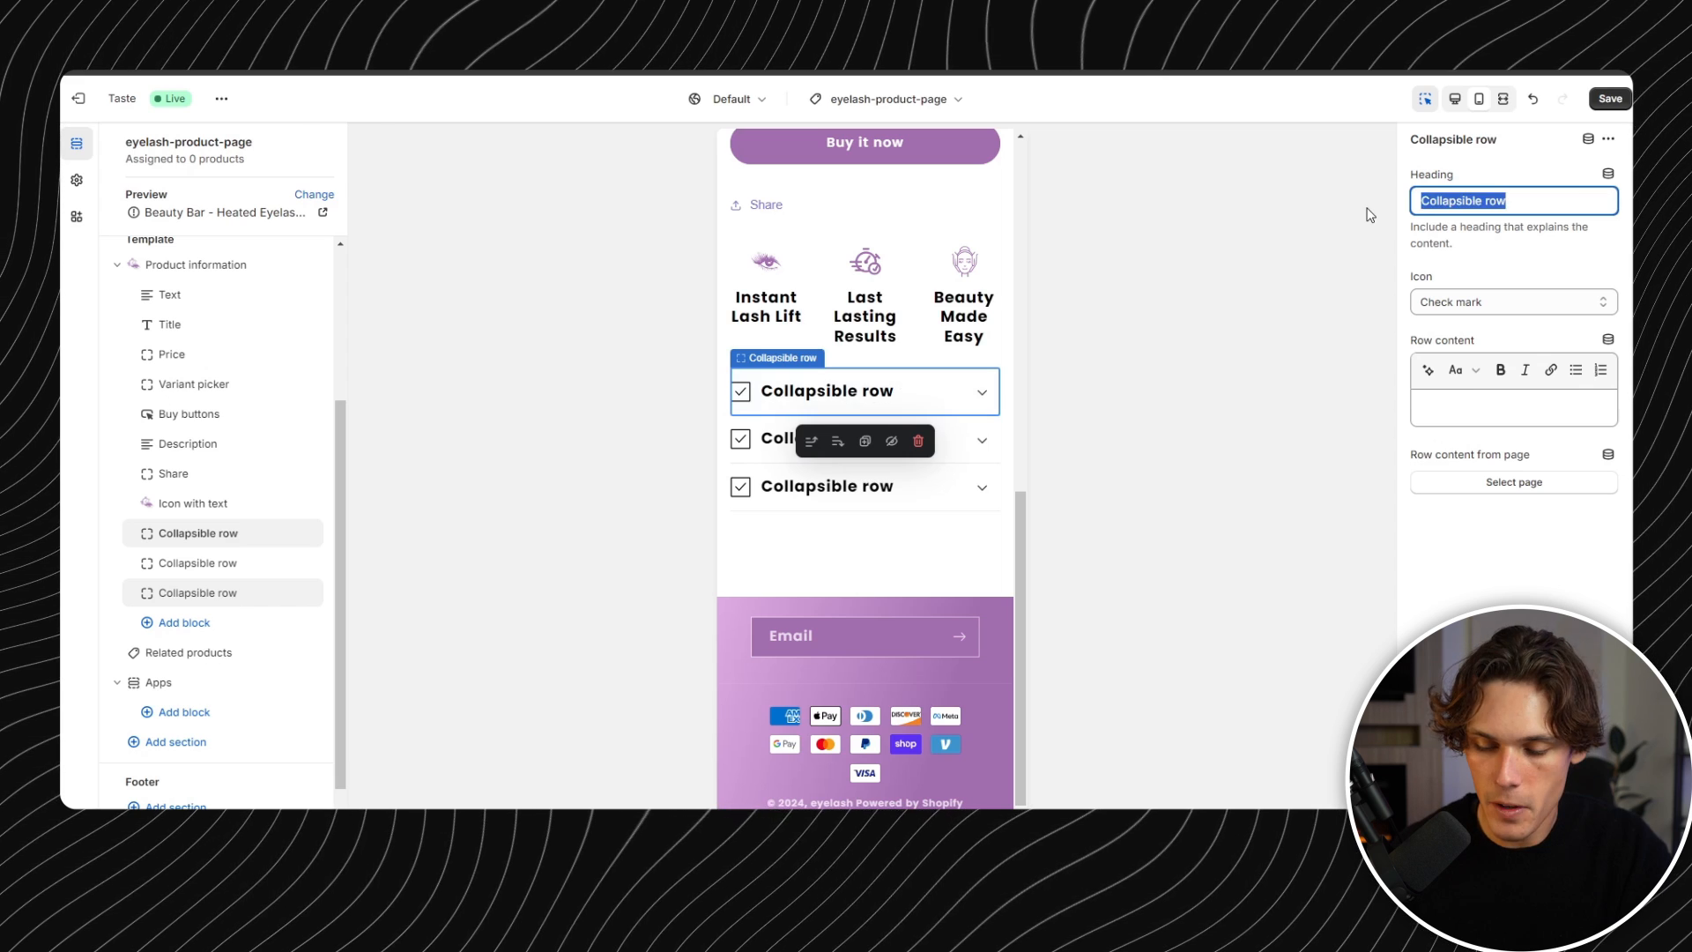
type("How To Use")
left_click(1513, 302)
left_click(1445, 573)
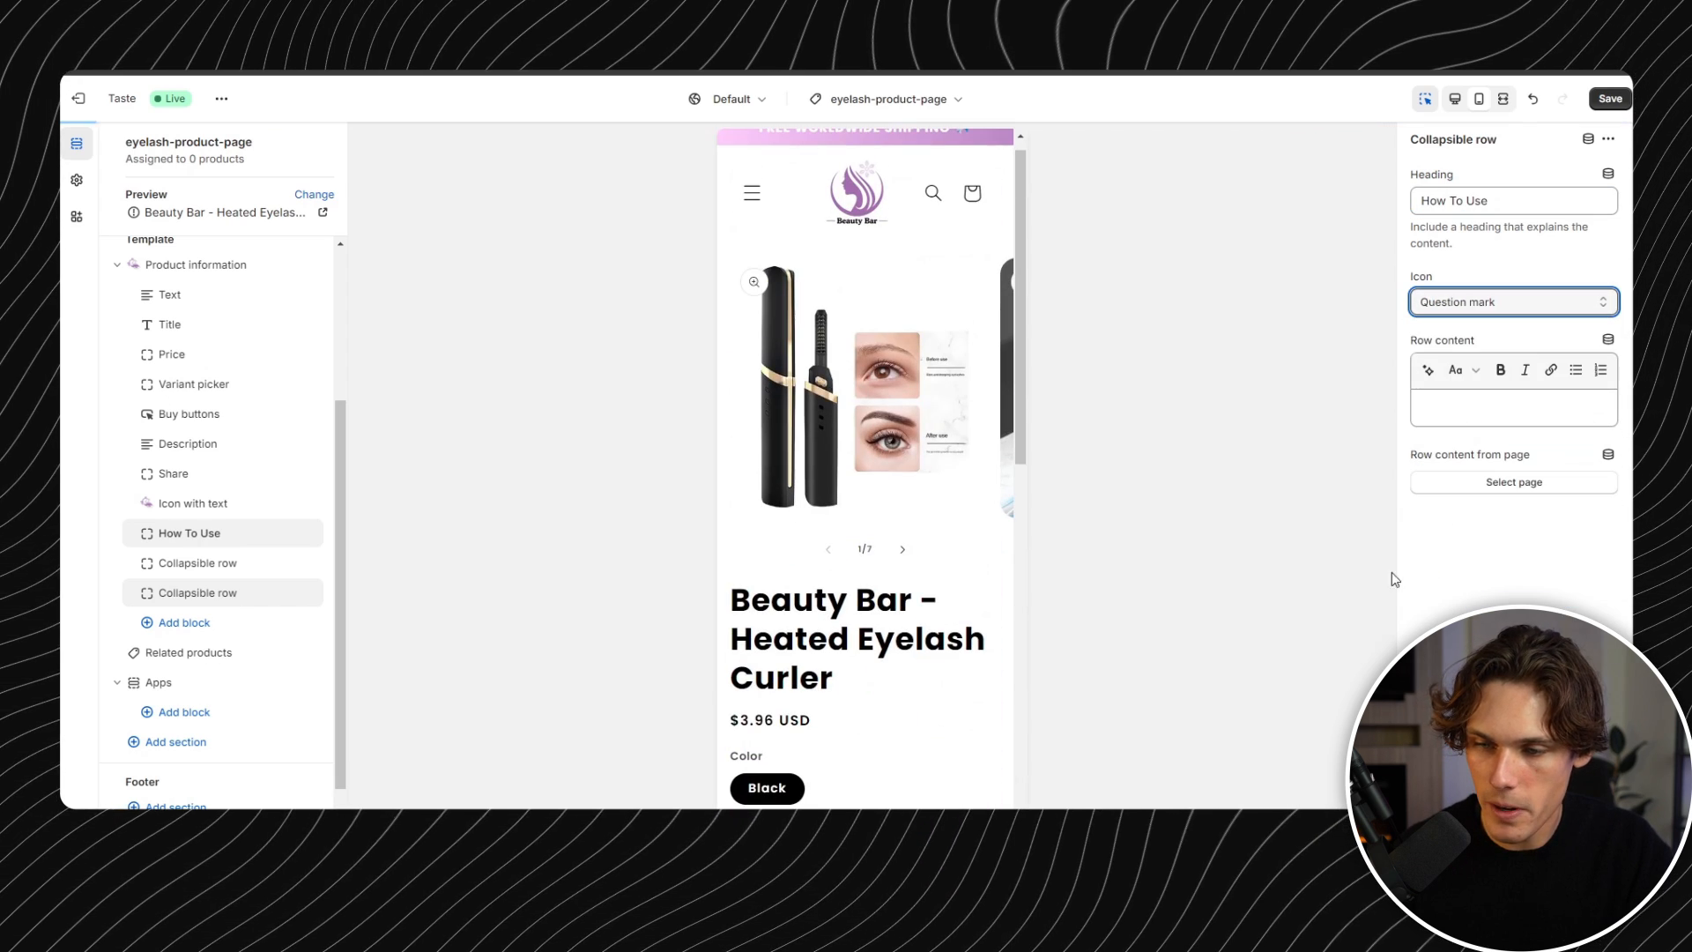
- Give the second collapsible row the heading "Shipping Info" and a truck icon
scroll(878, 441, "down", 5)
left_click_drag(1516, 202, 1332, 212)
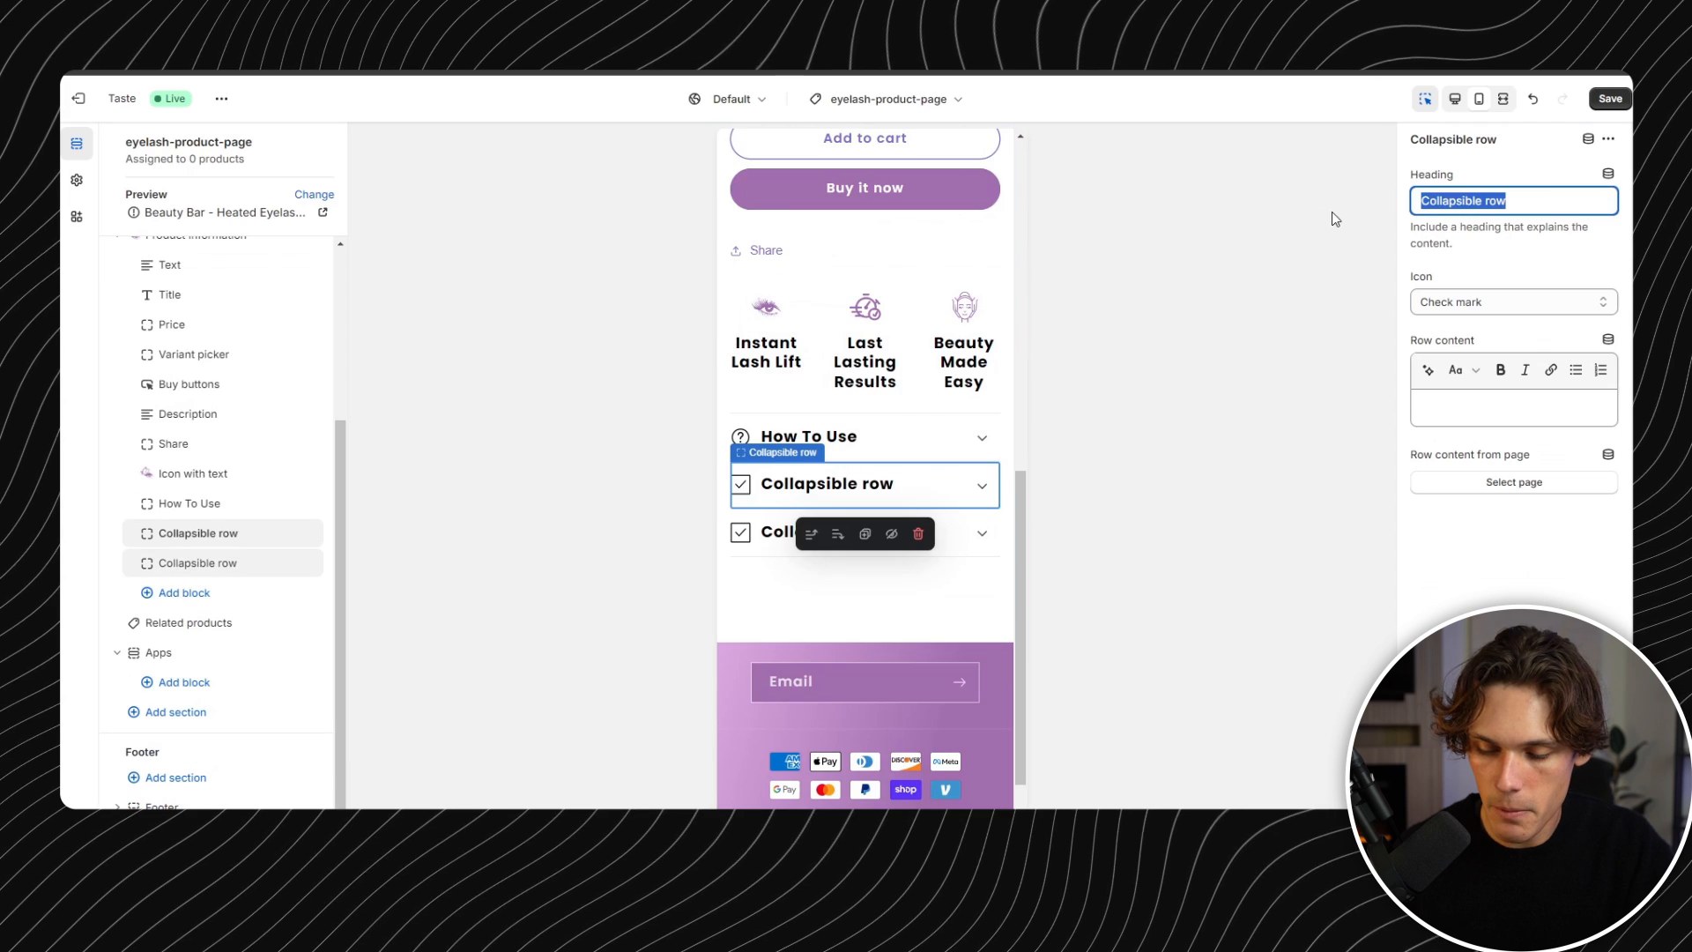
type("Sh")
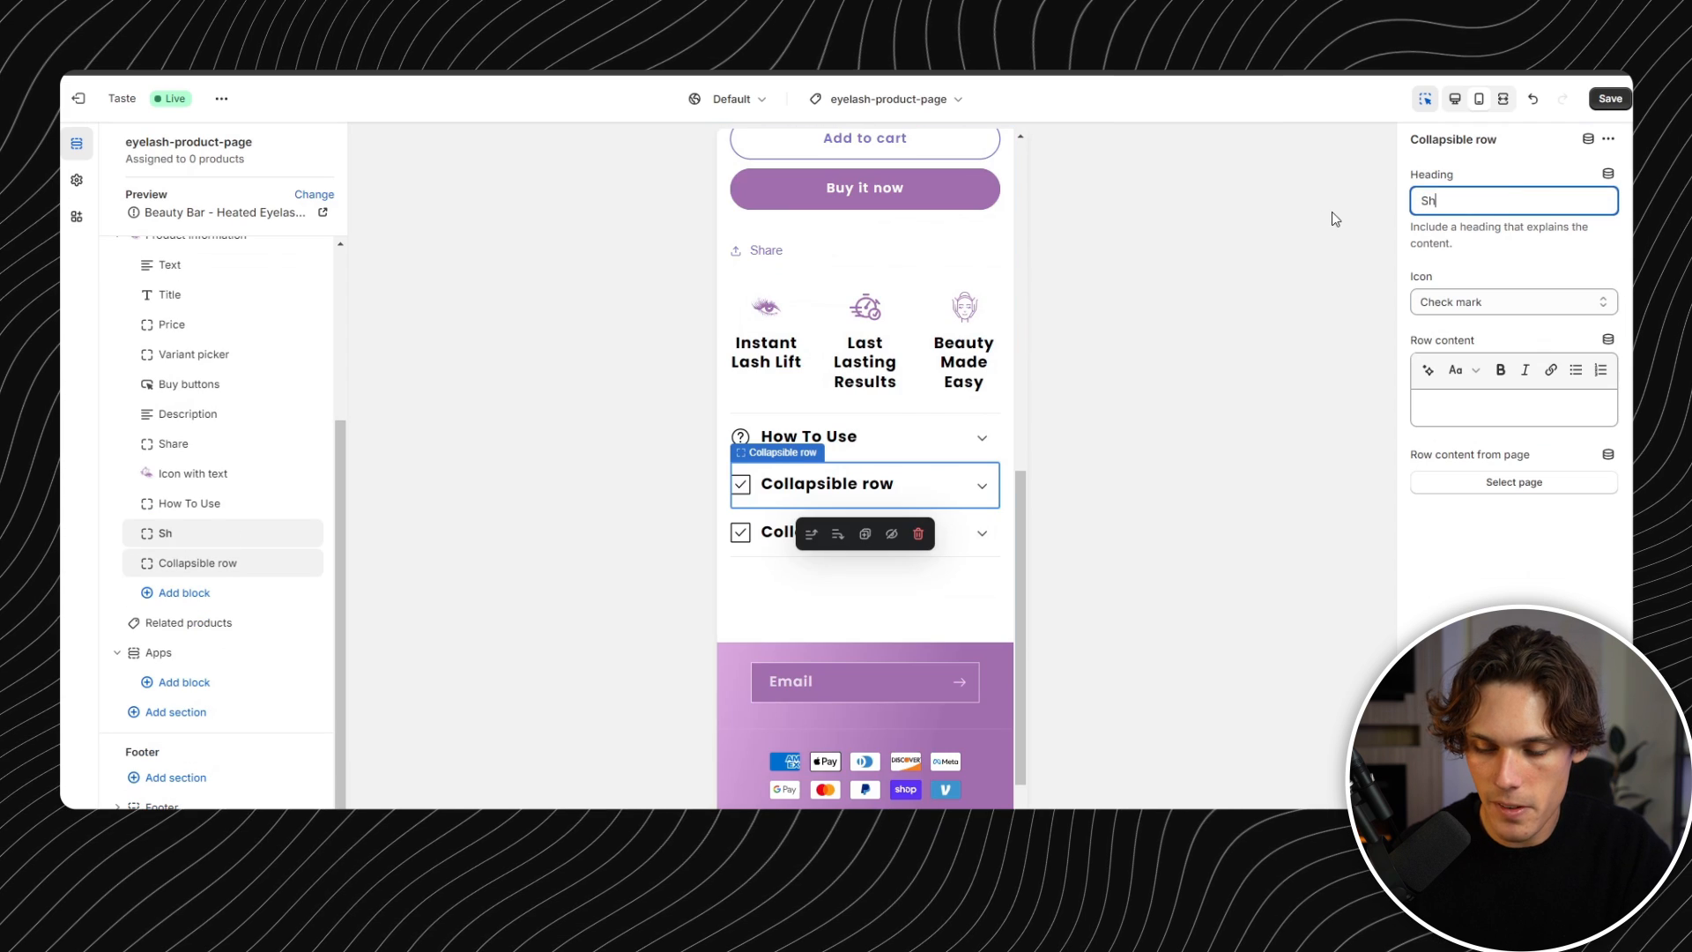
type("ipping Info")
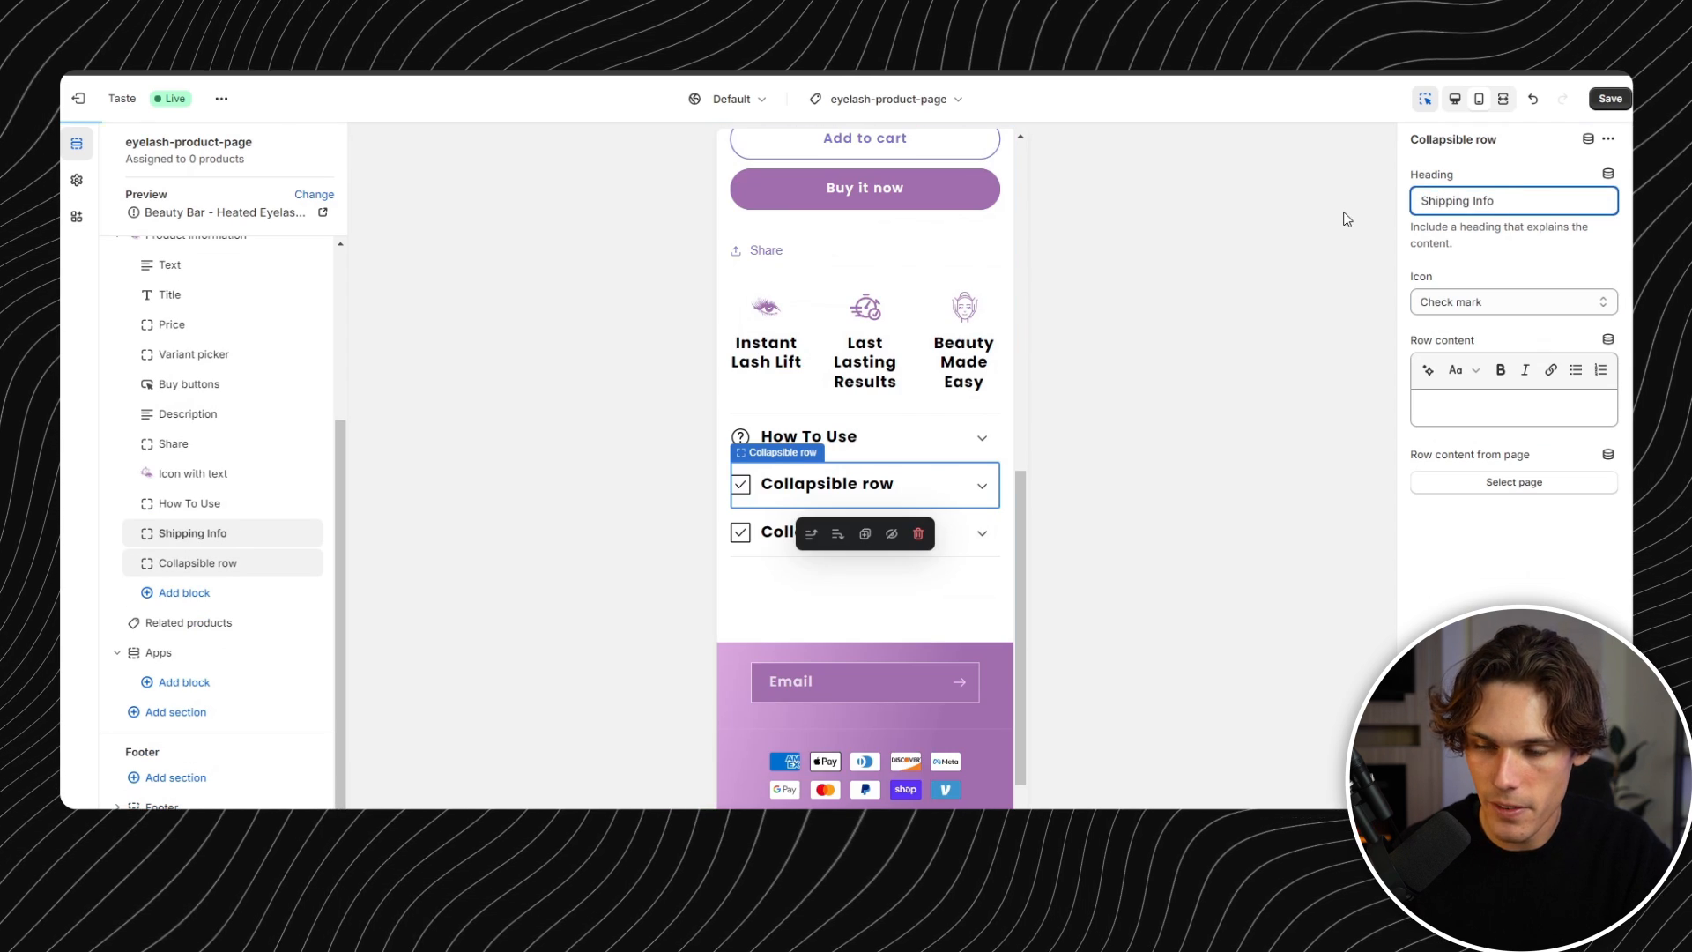
left_click(1489, 302)
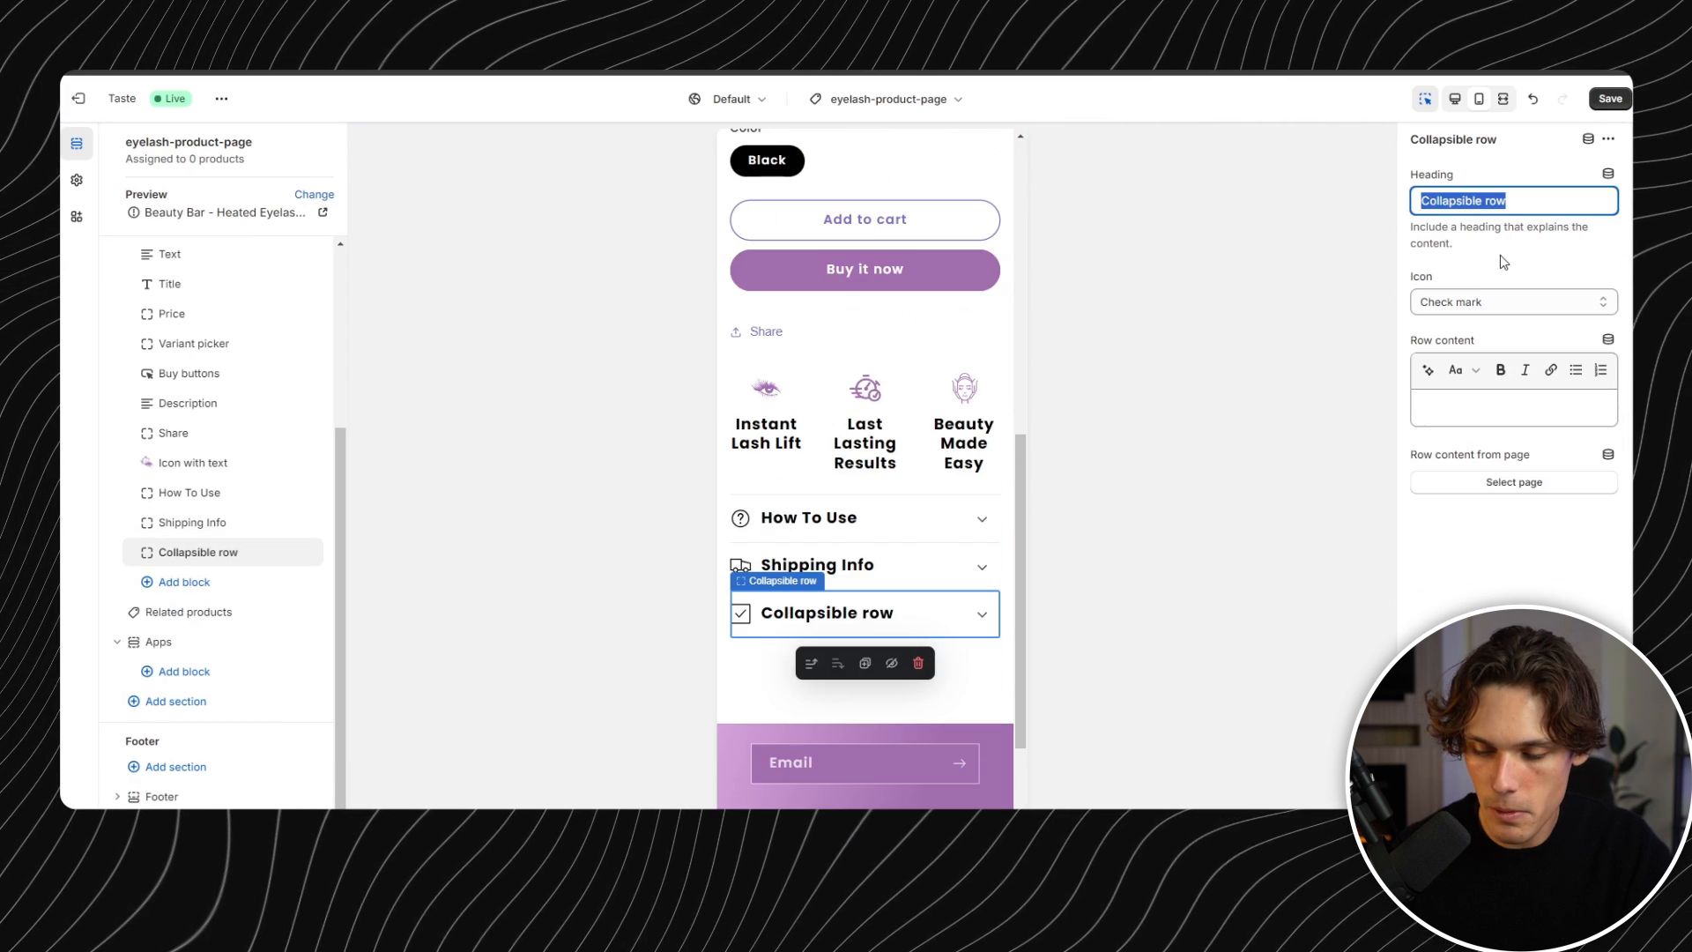
- Give the third collapsible row the heading "30 Day Warranty" and the Stopwatch icon, and save the template
type("30 Day Warranty")
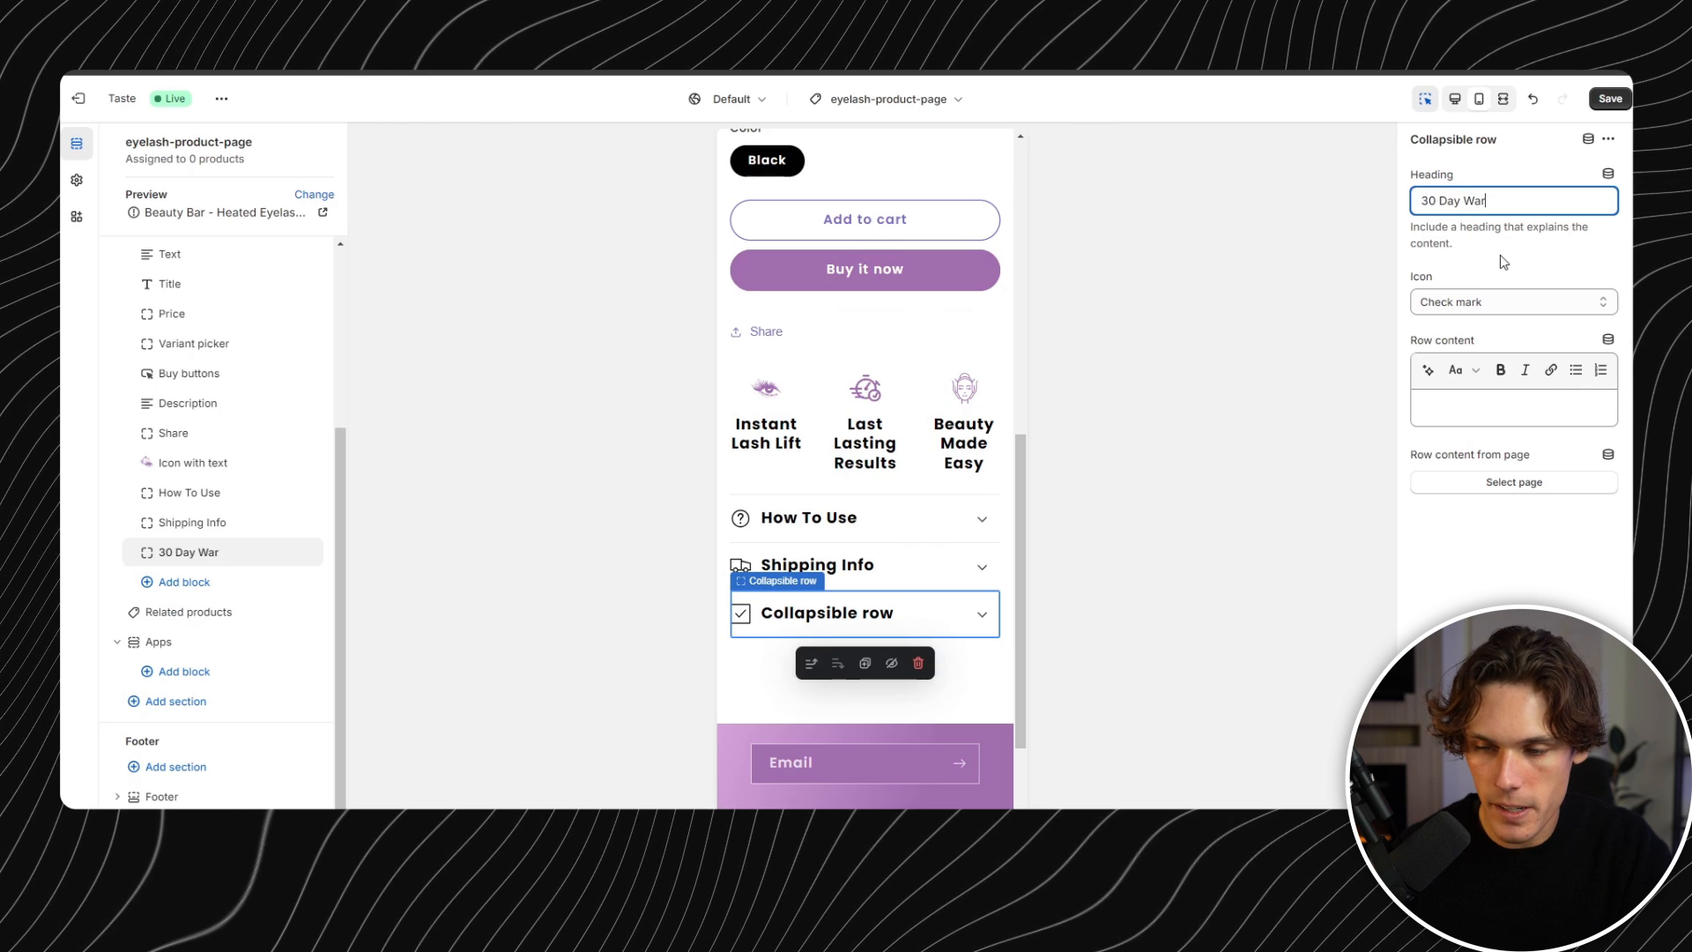
left_click(1499, 302)
left_click(1498, 574)
left_click(1461, 405)
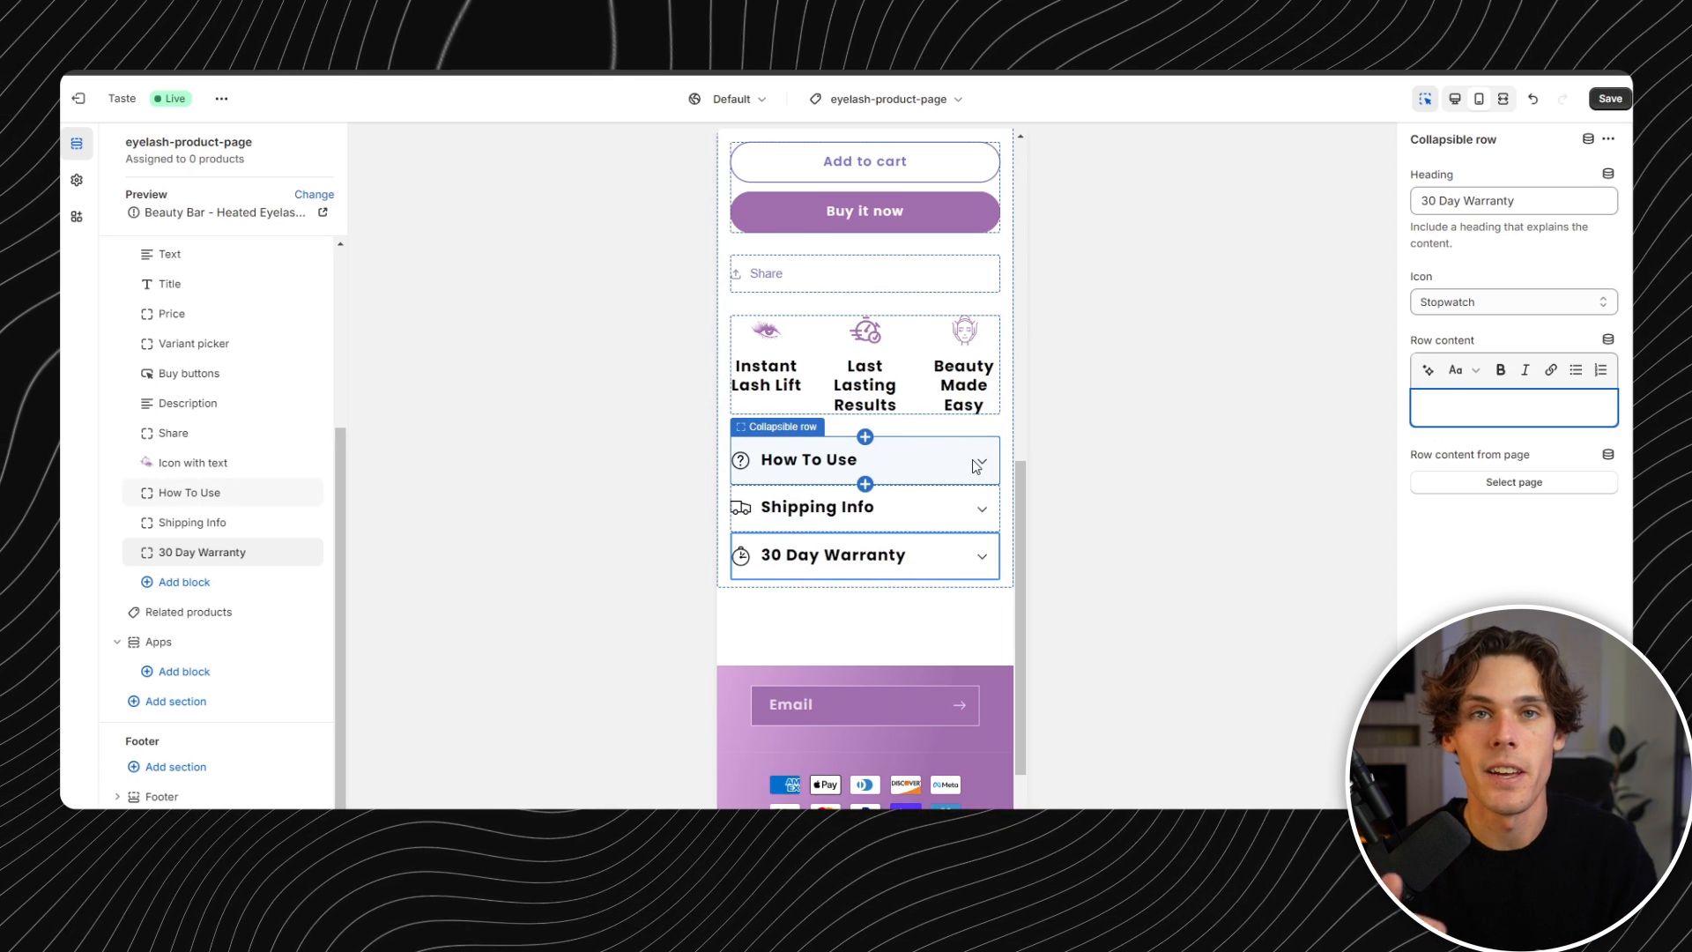
key("ctrl+s")
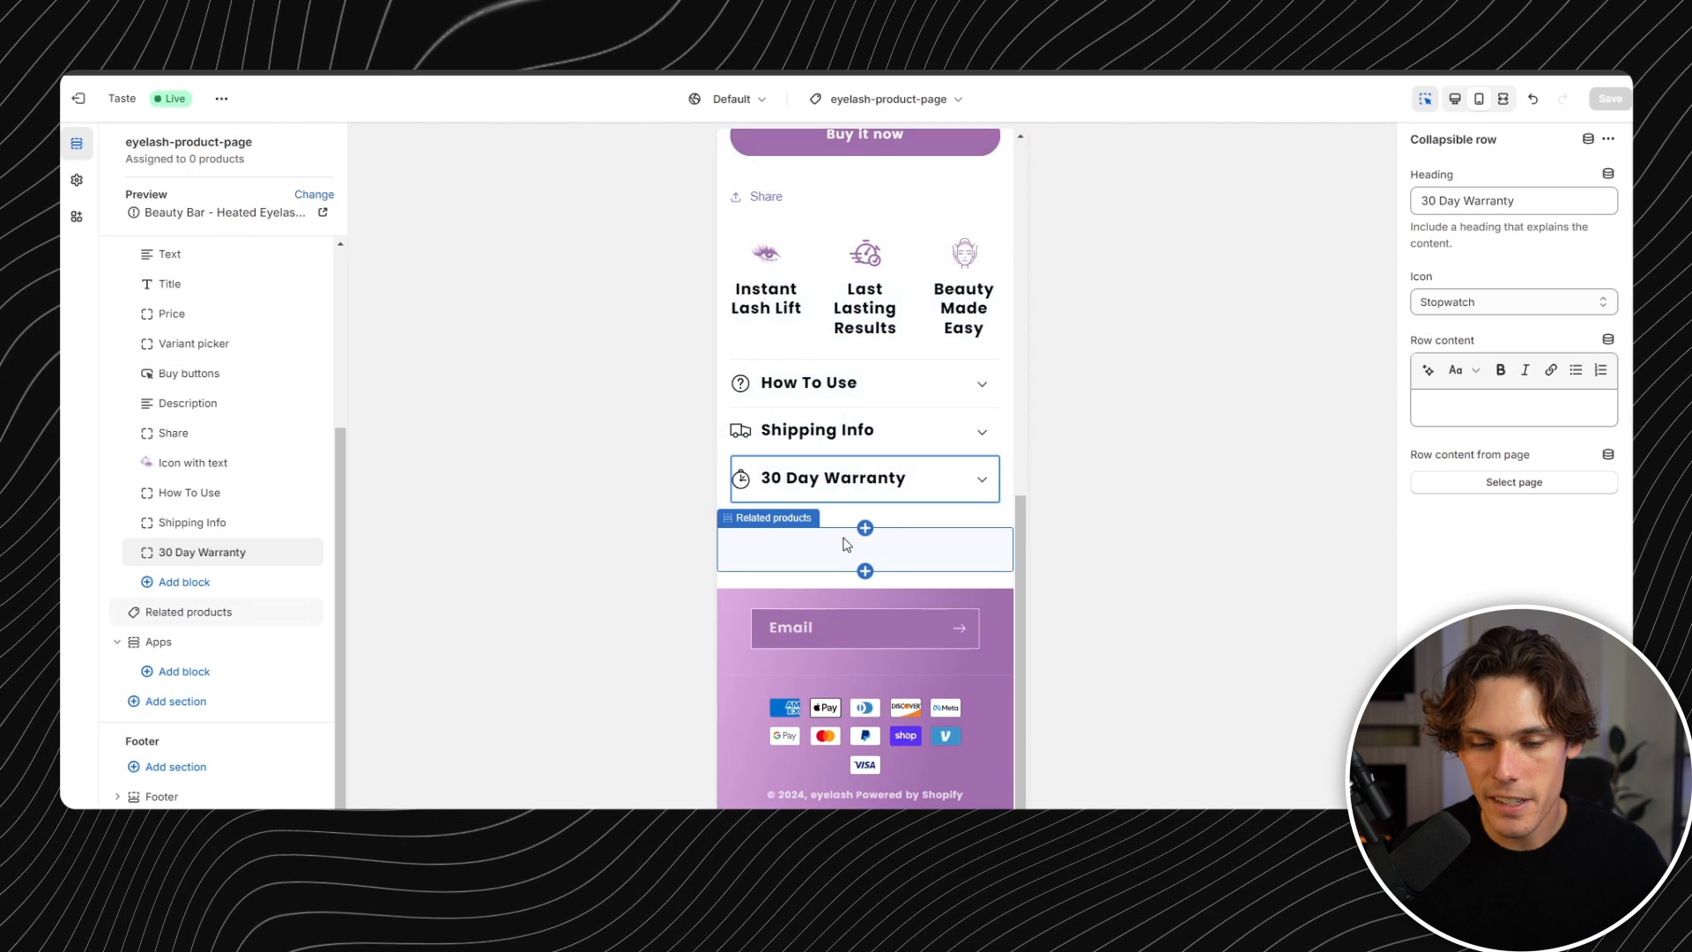
- Add a full-width Rich text section below the product information section
left_click(235, 701)
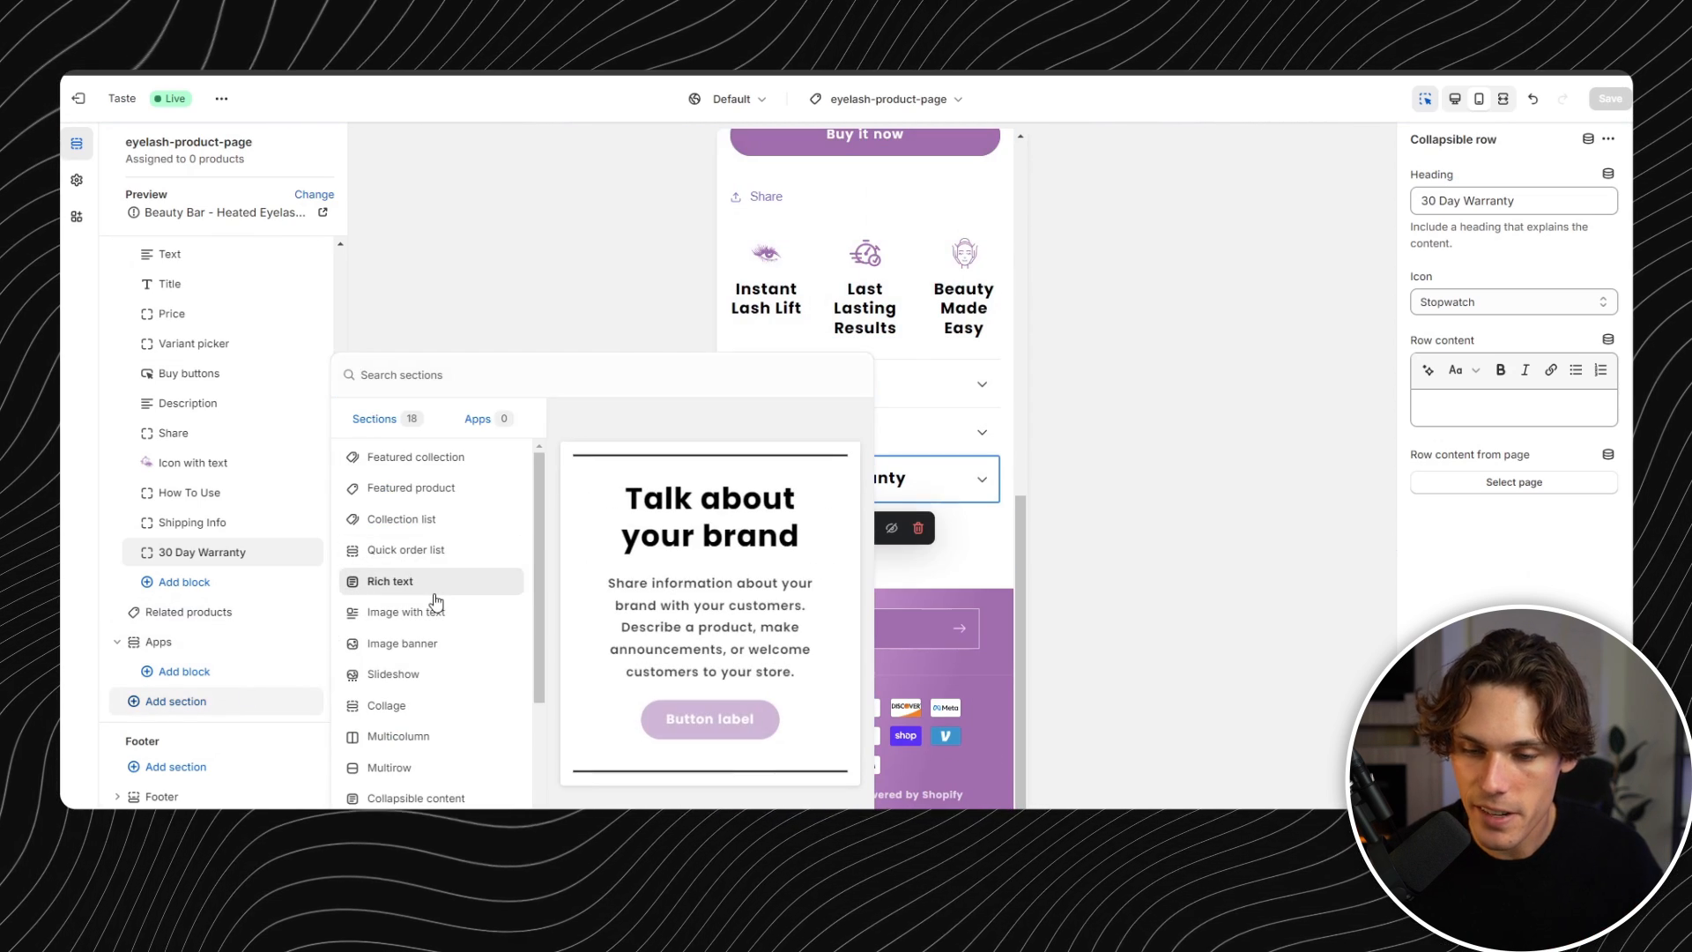
key("Escape")
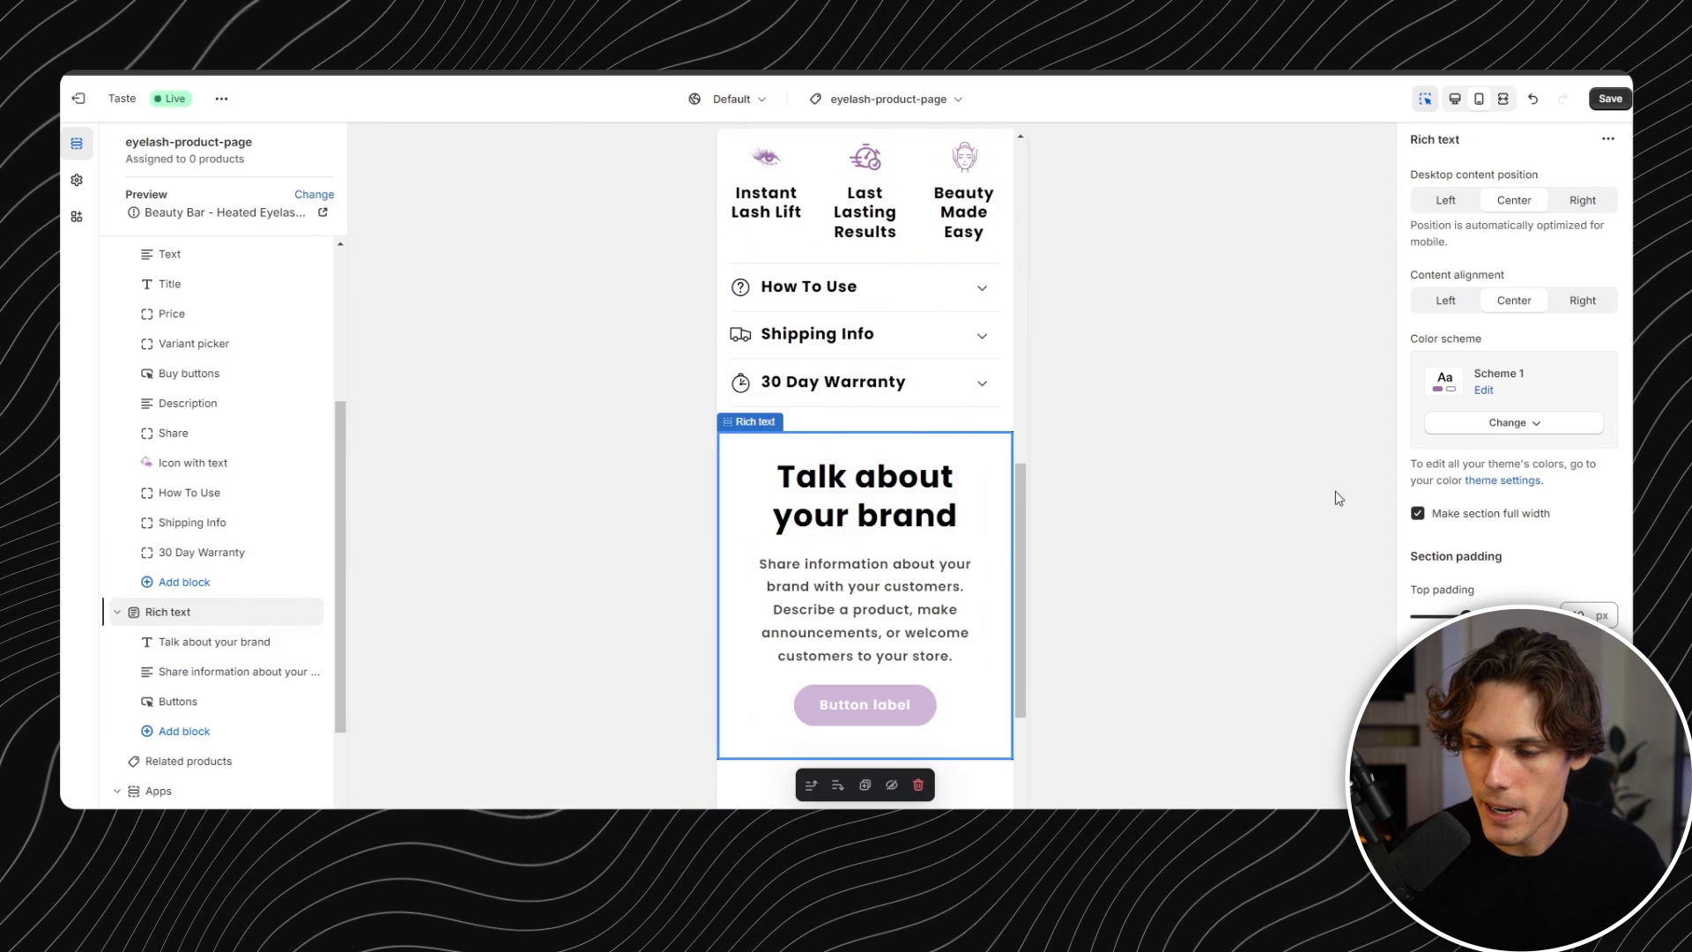
left_click(1418, 514)
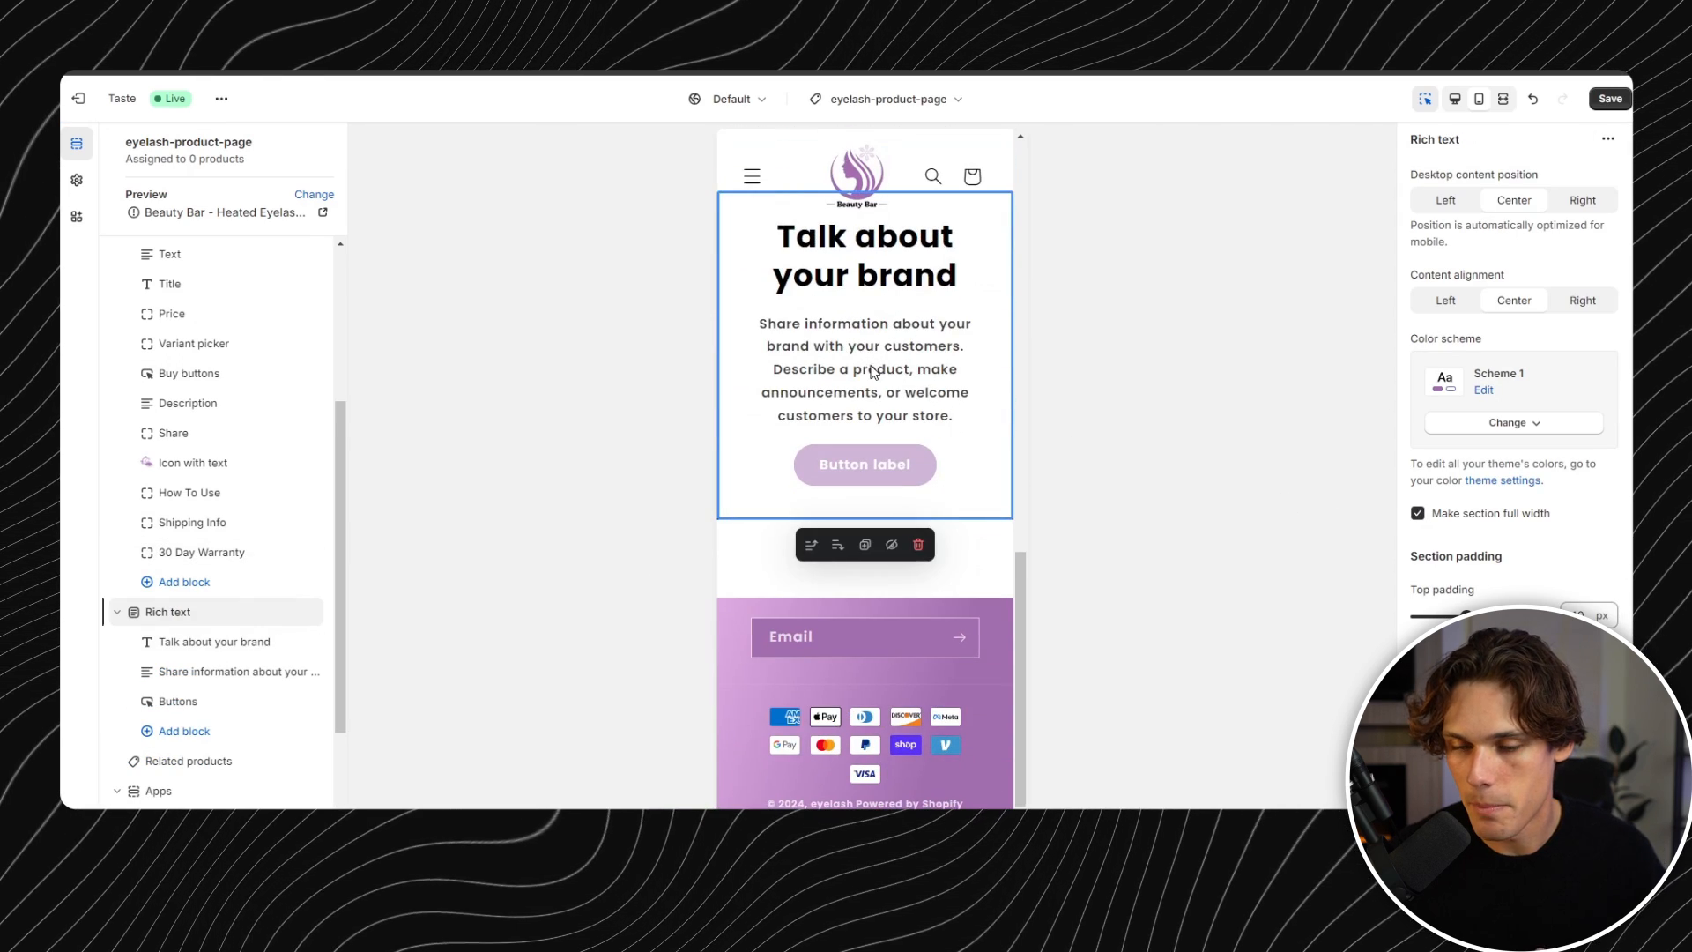
left_click(1438, 518)
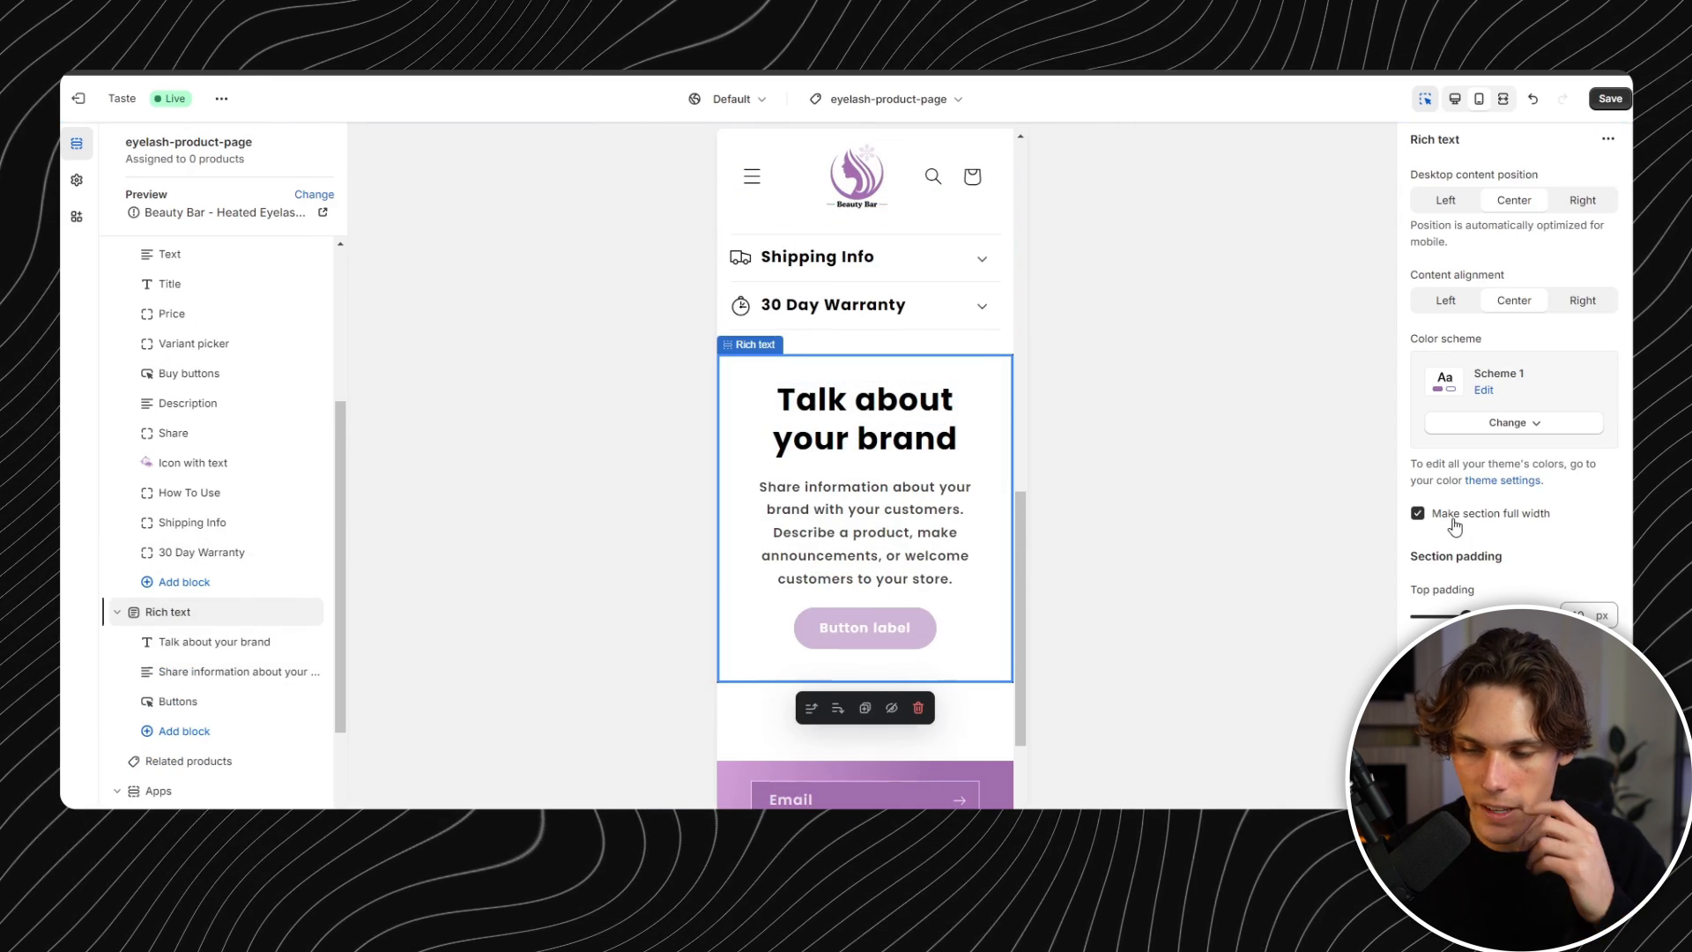
- Remove the Rich text section's padding and apply color scheme Scheme 2 to it
left_click_drag(1465, 615, 1405, 612)
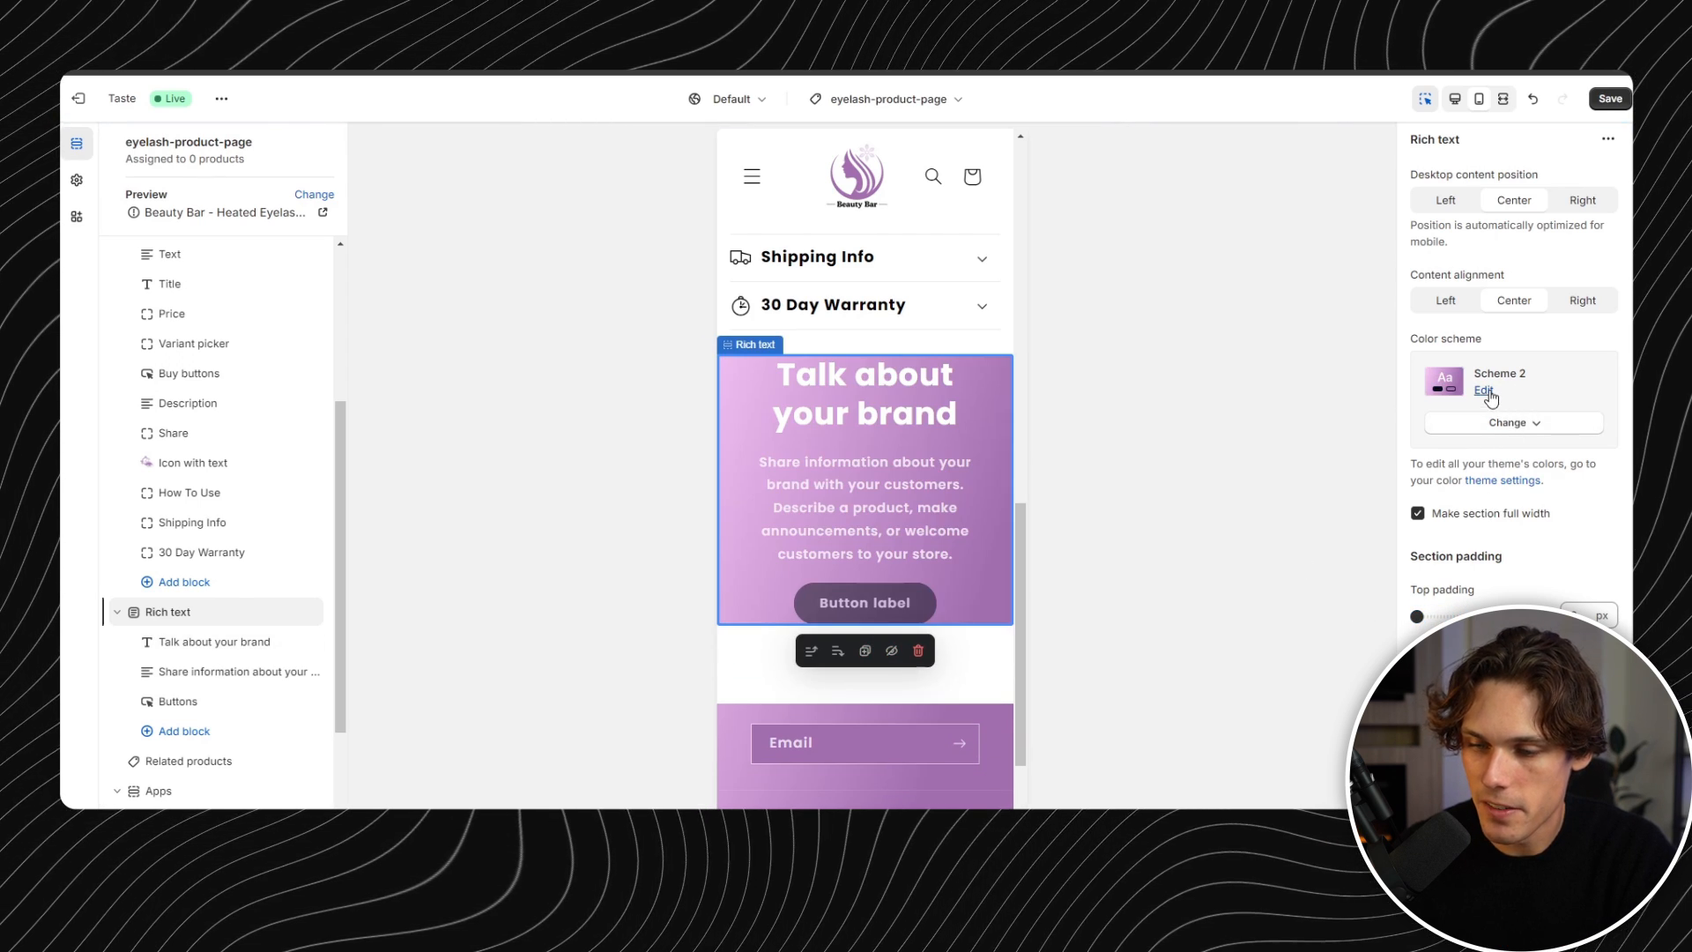
left_click(1473, 393)
key("Escape")
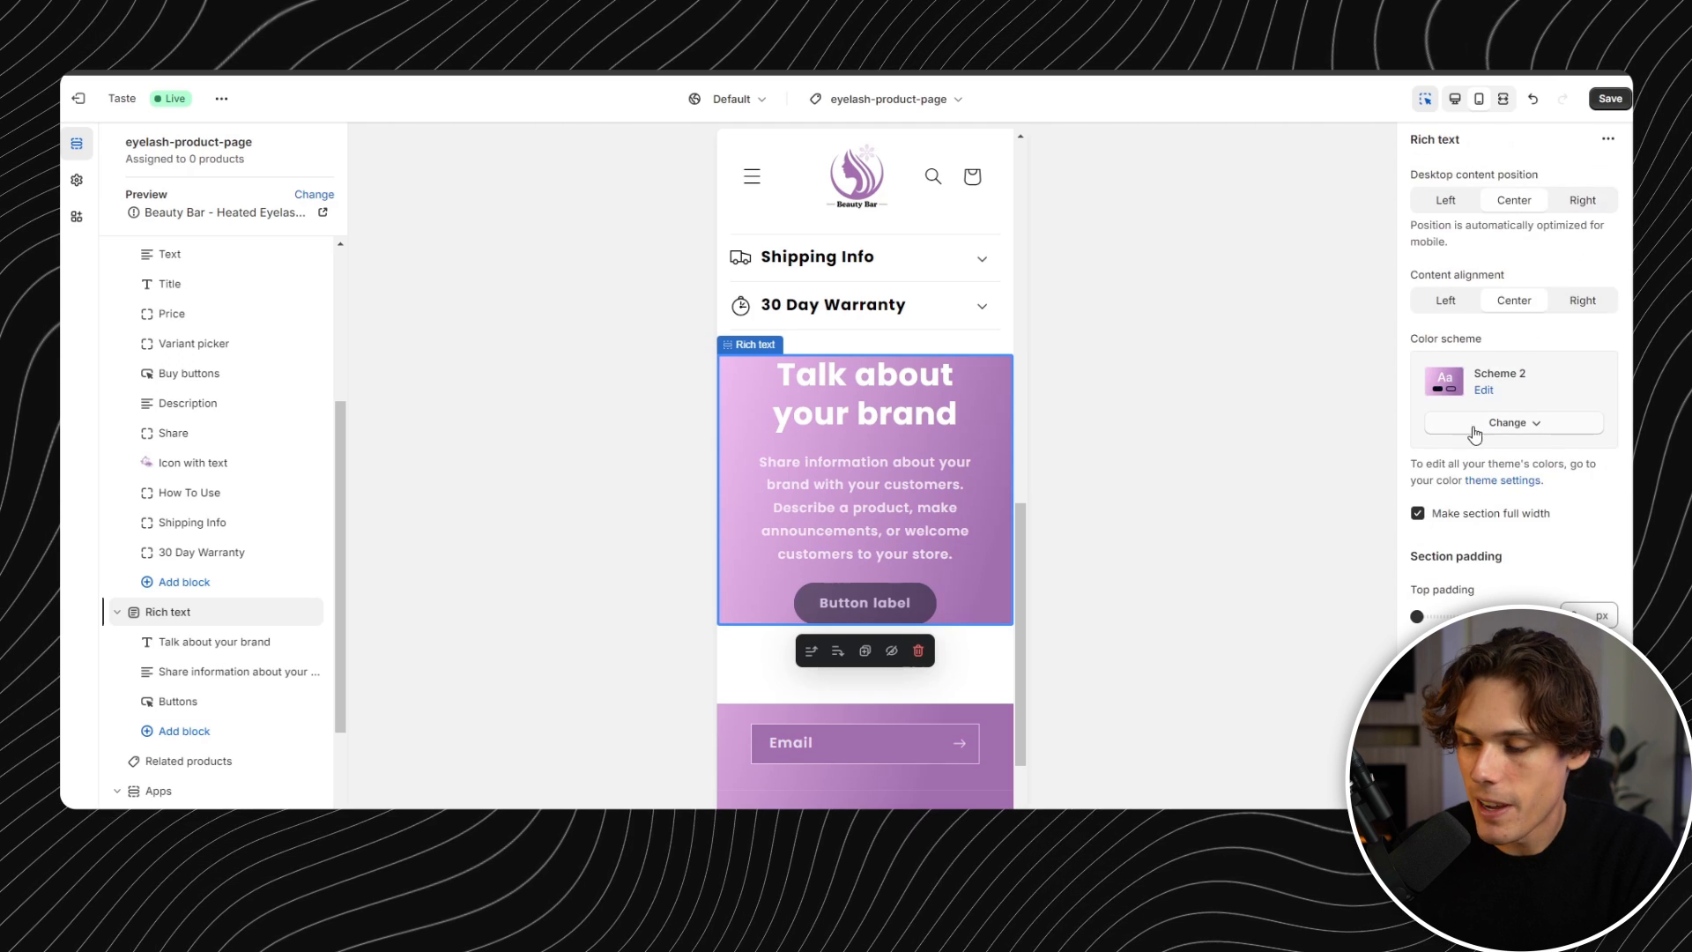
left_click(1484, 392)
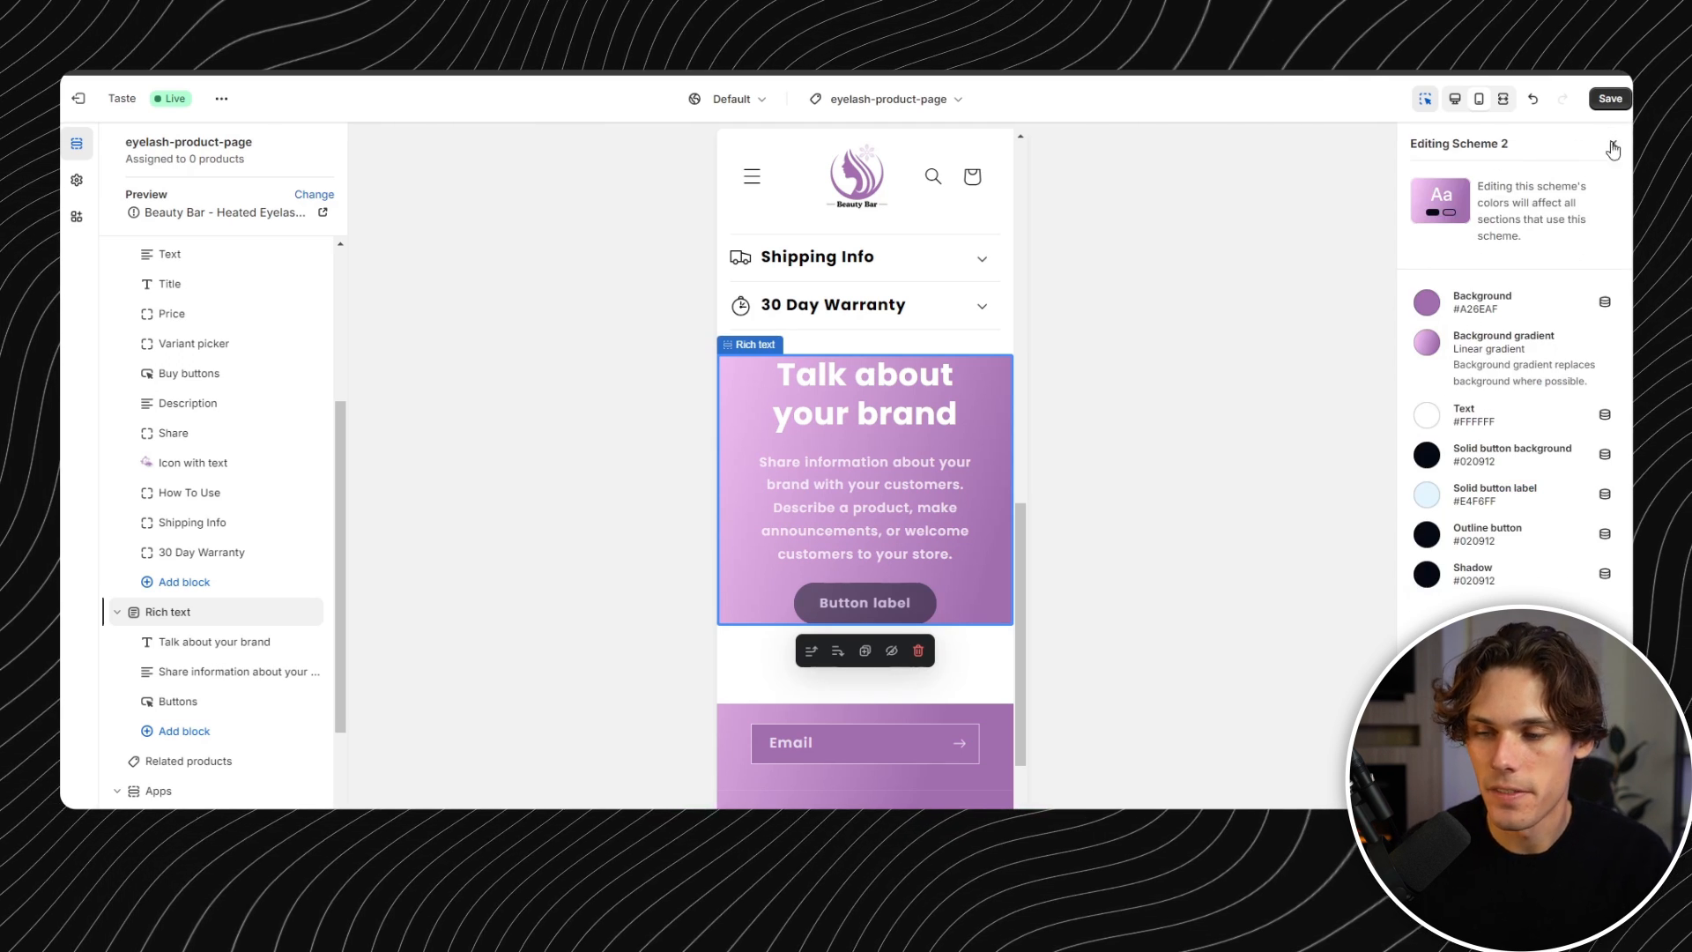
- Remove the description text block and the Buttons block from the Rich text section
left_click(876, 498)
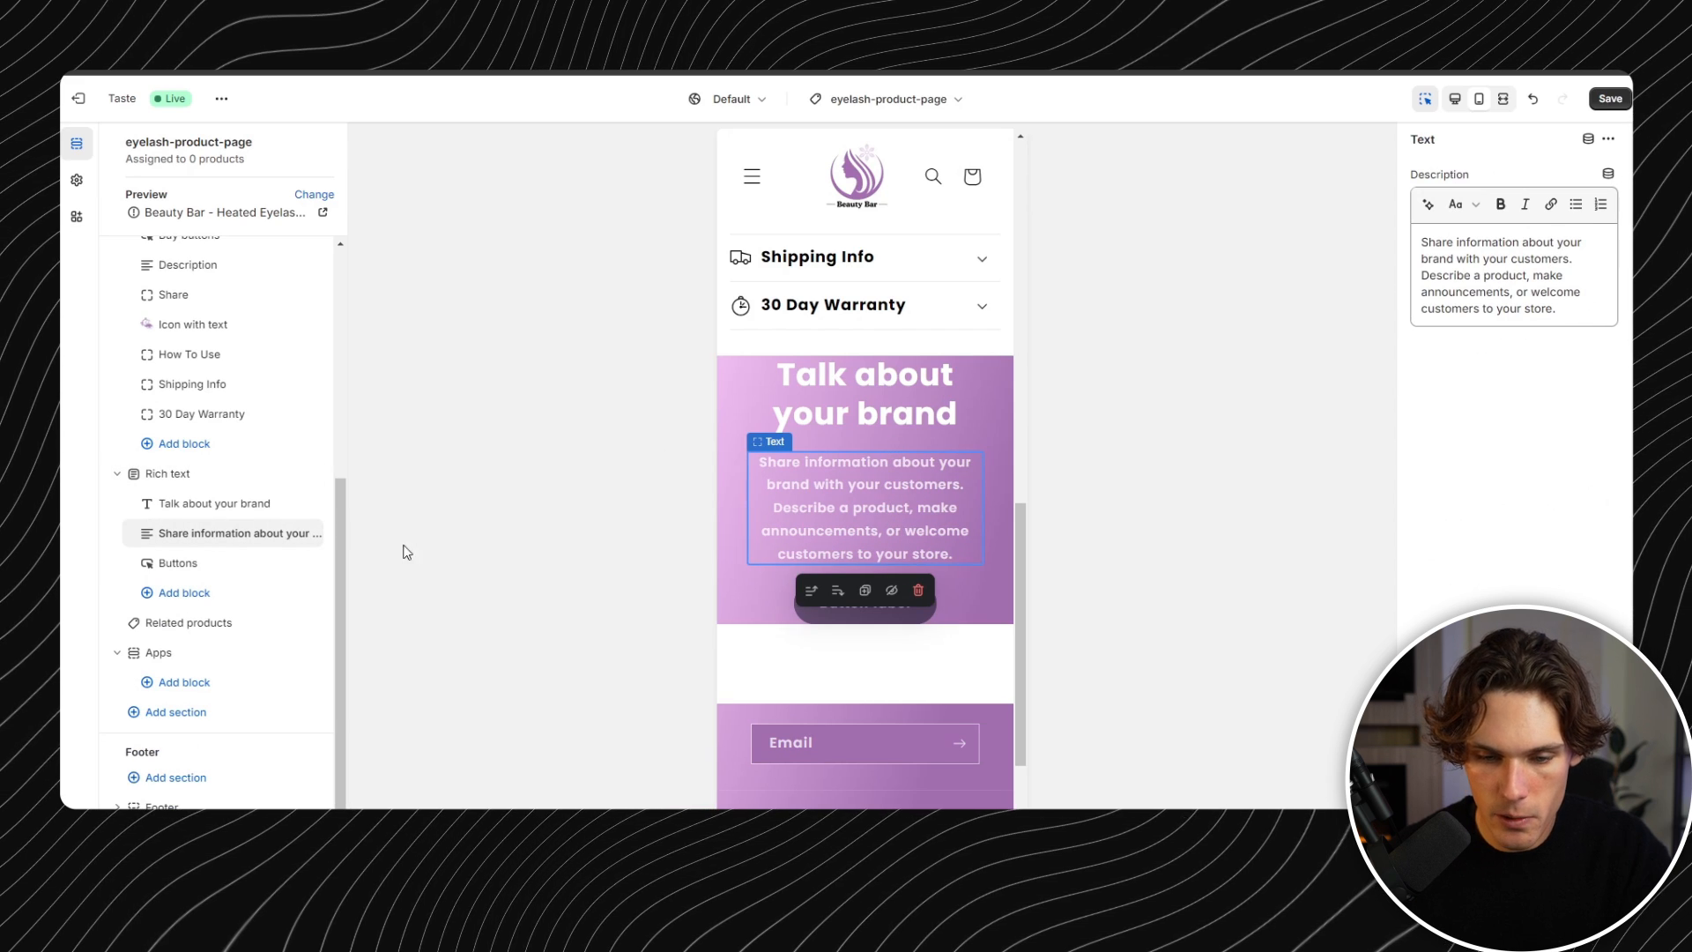
left_click(282, 535)
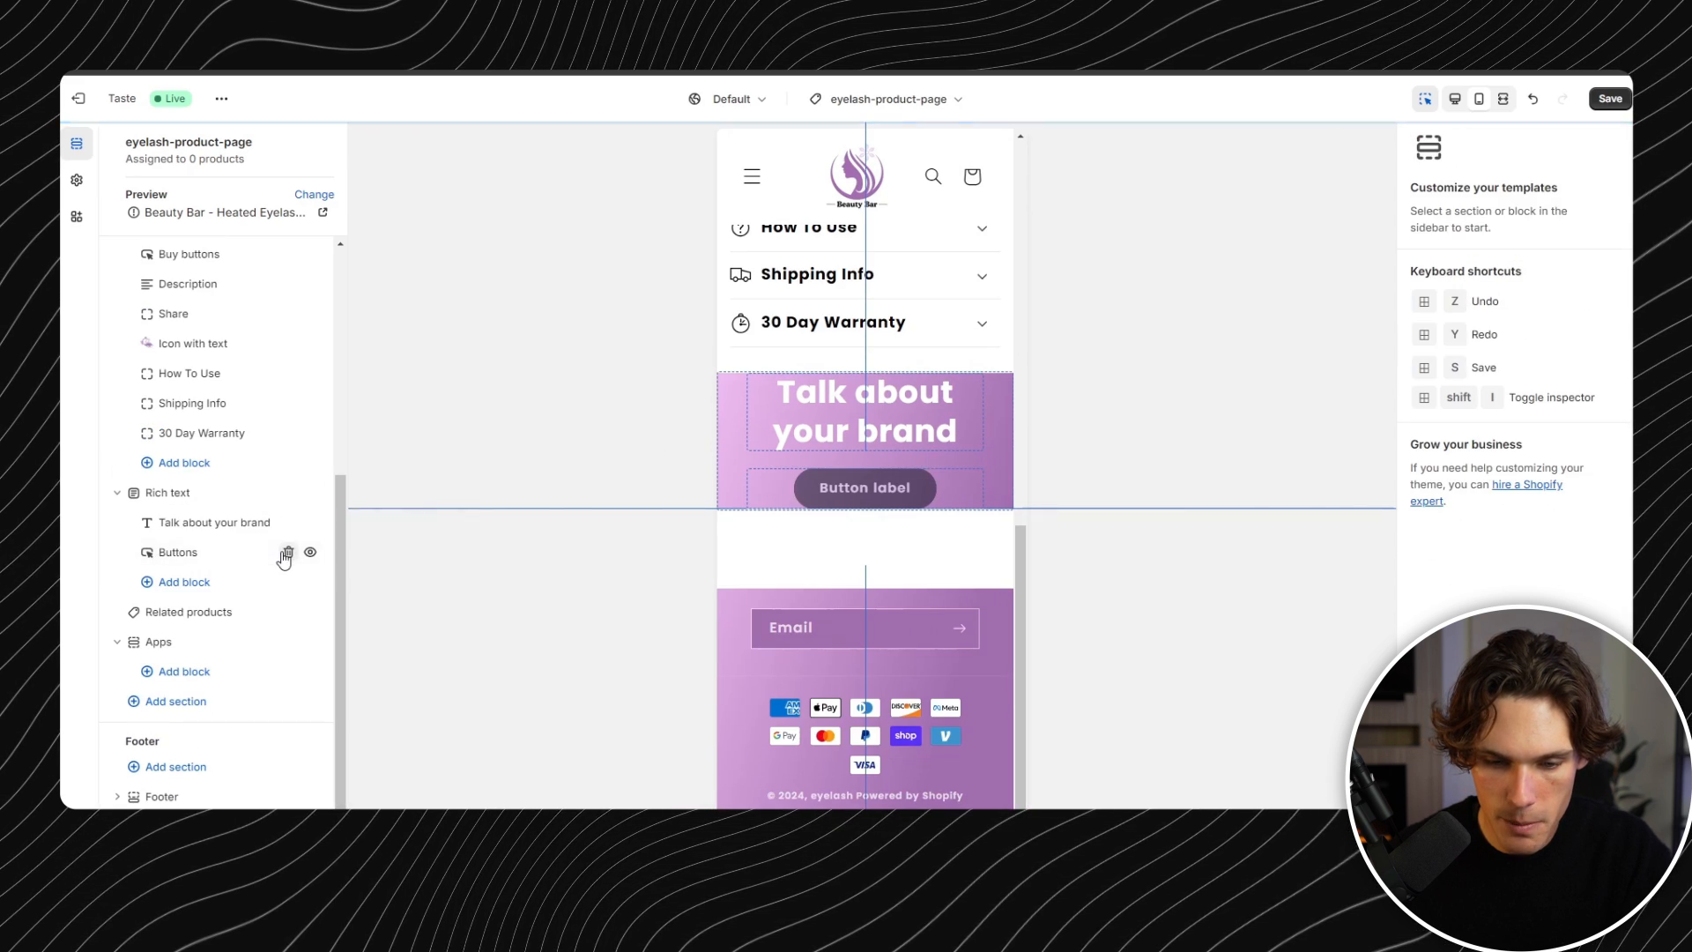
left_click(288, 552)
- Set the Rich text section's heading to "Perfect Lashes Everyday!" with the heading size Small
left_click(247, 555)
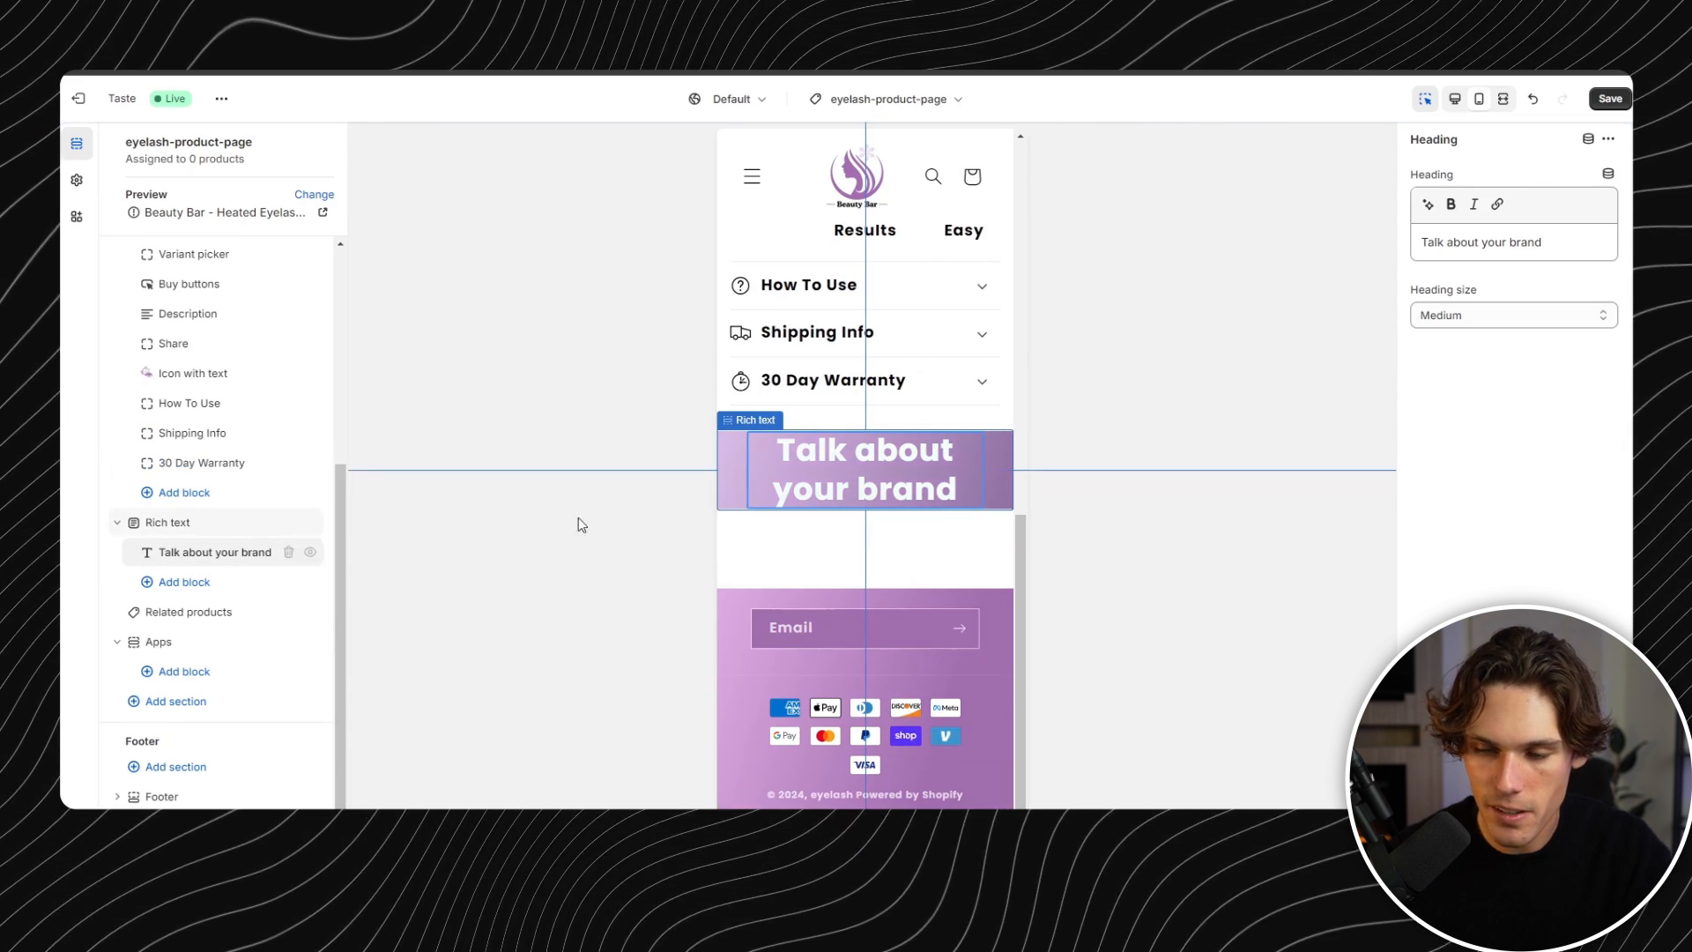
left_click_drag(1537, 243, 1315, 253)
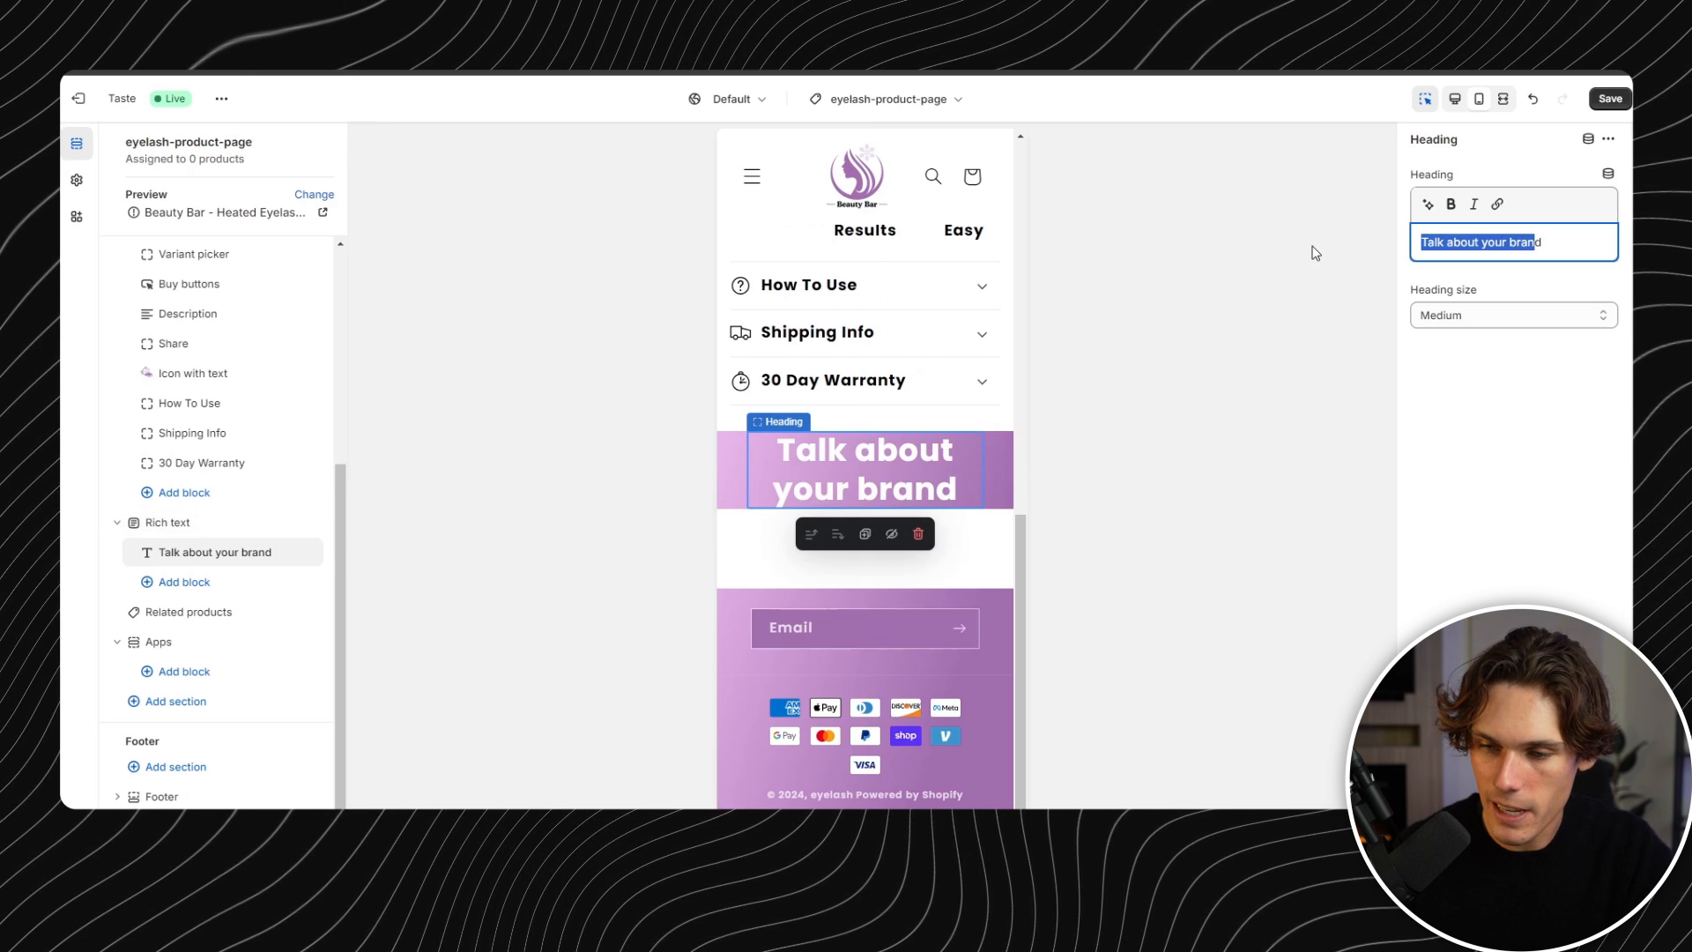
key("BackSpace")
key("Delete")
type("Perfect Lashes Everyday!")
left_click(1497, 315)
left_click(1501, 347)
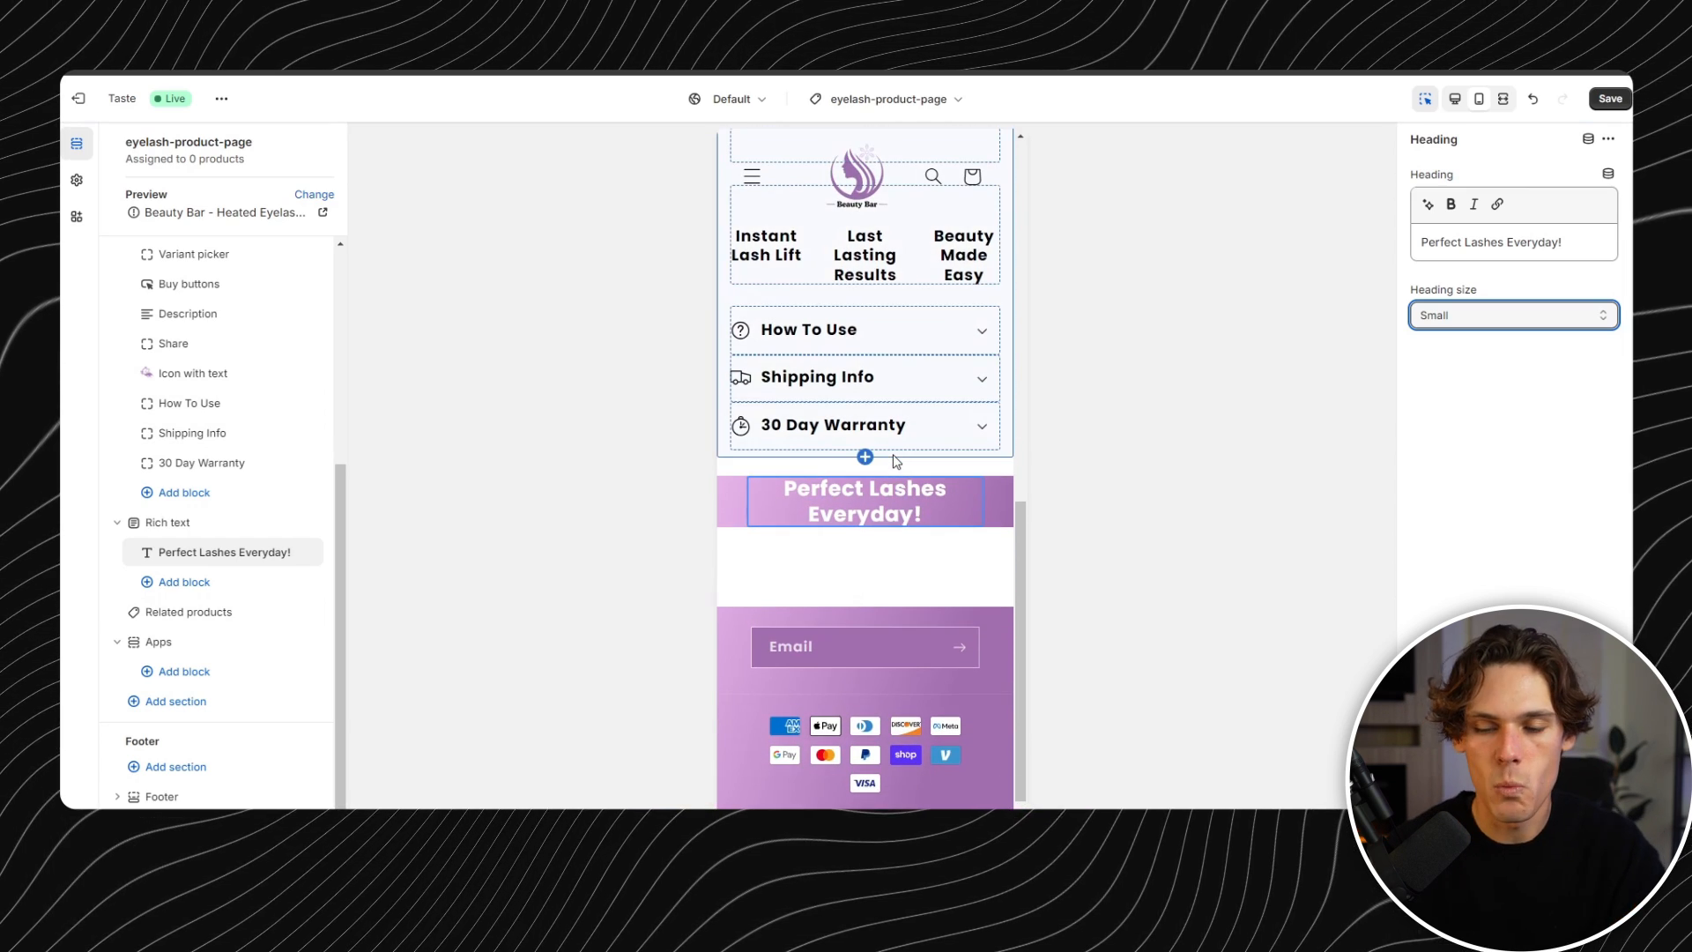
- Hide the Related products section and add an Image with text section below it without its button block
scroll(895, 461, "up", 4)
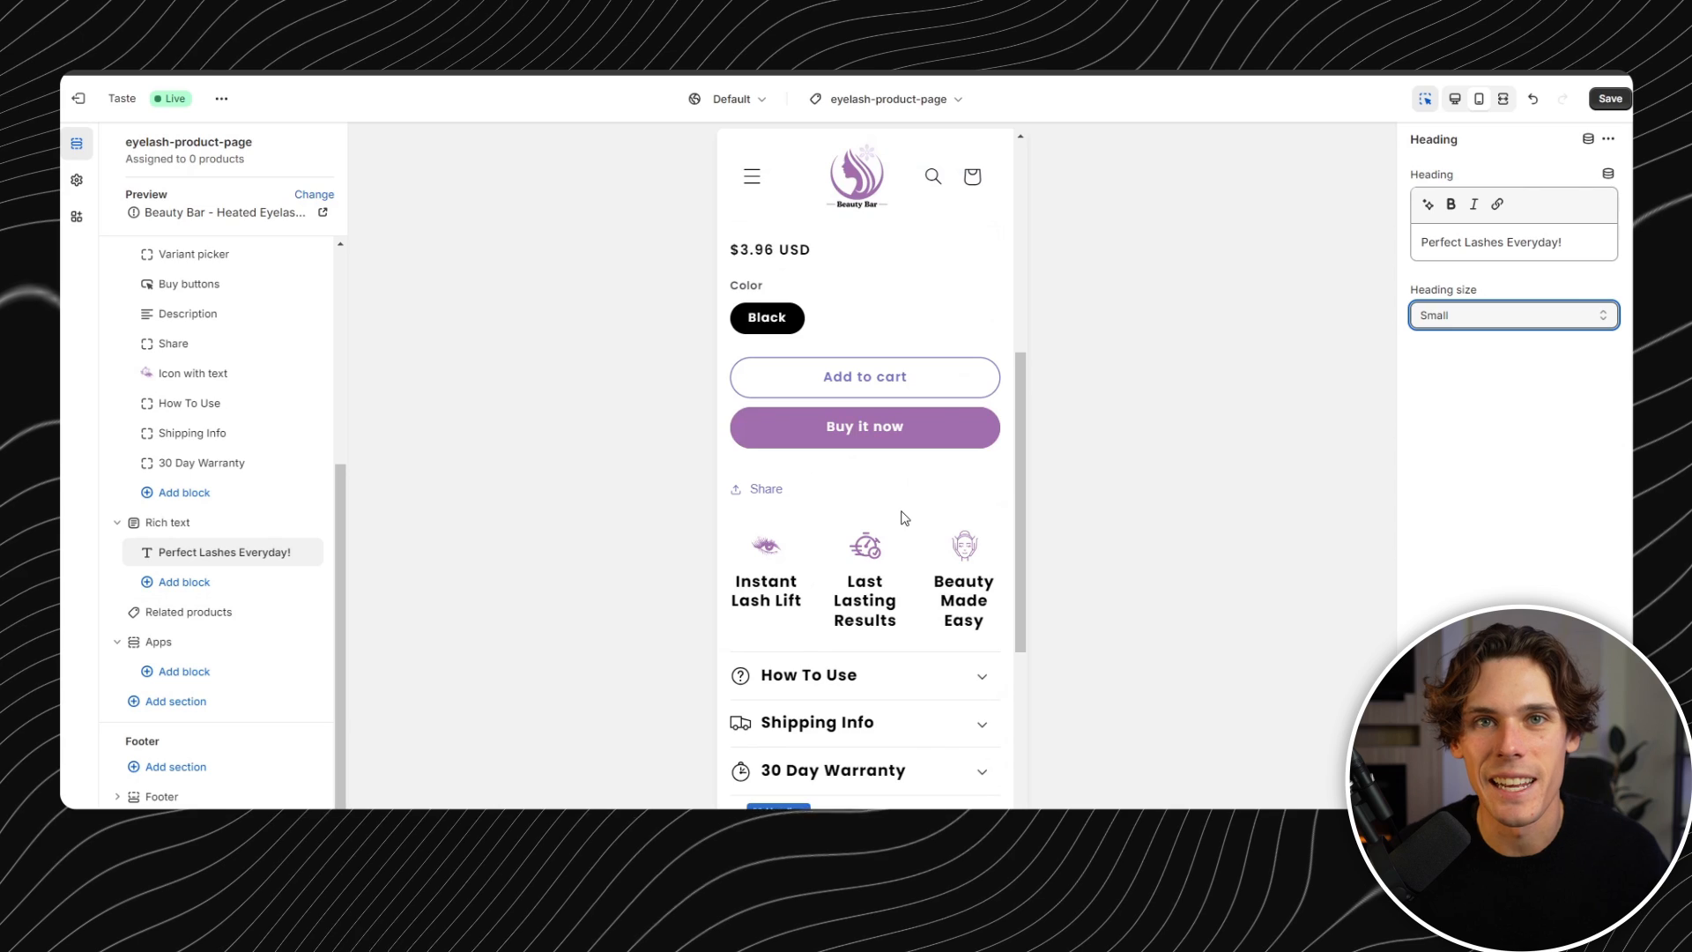
scroll(909, 513, "down", 4)
left_click(205, 705)
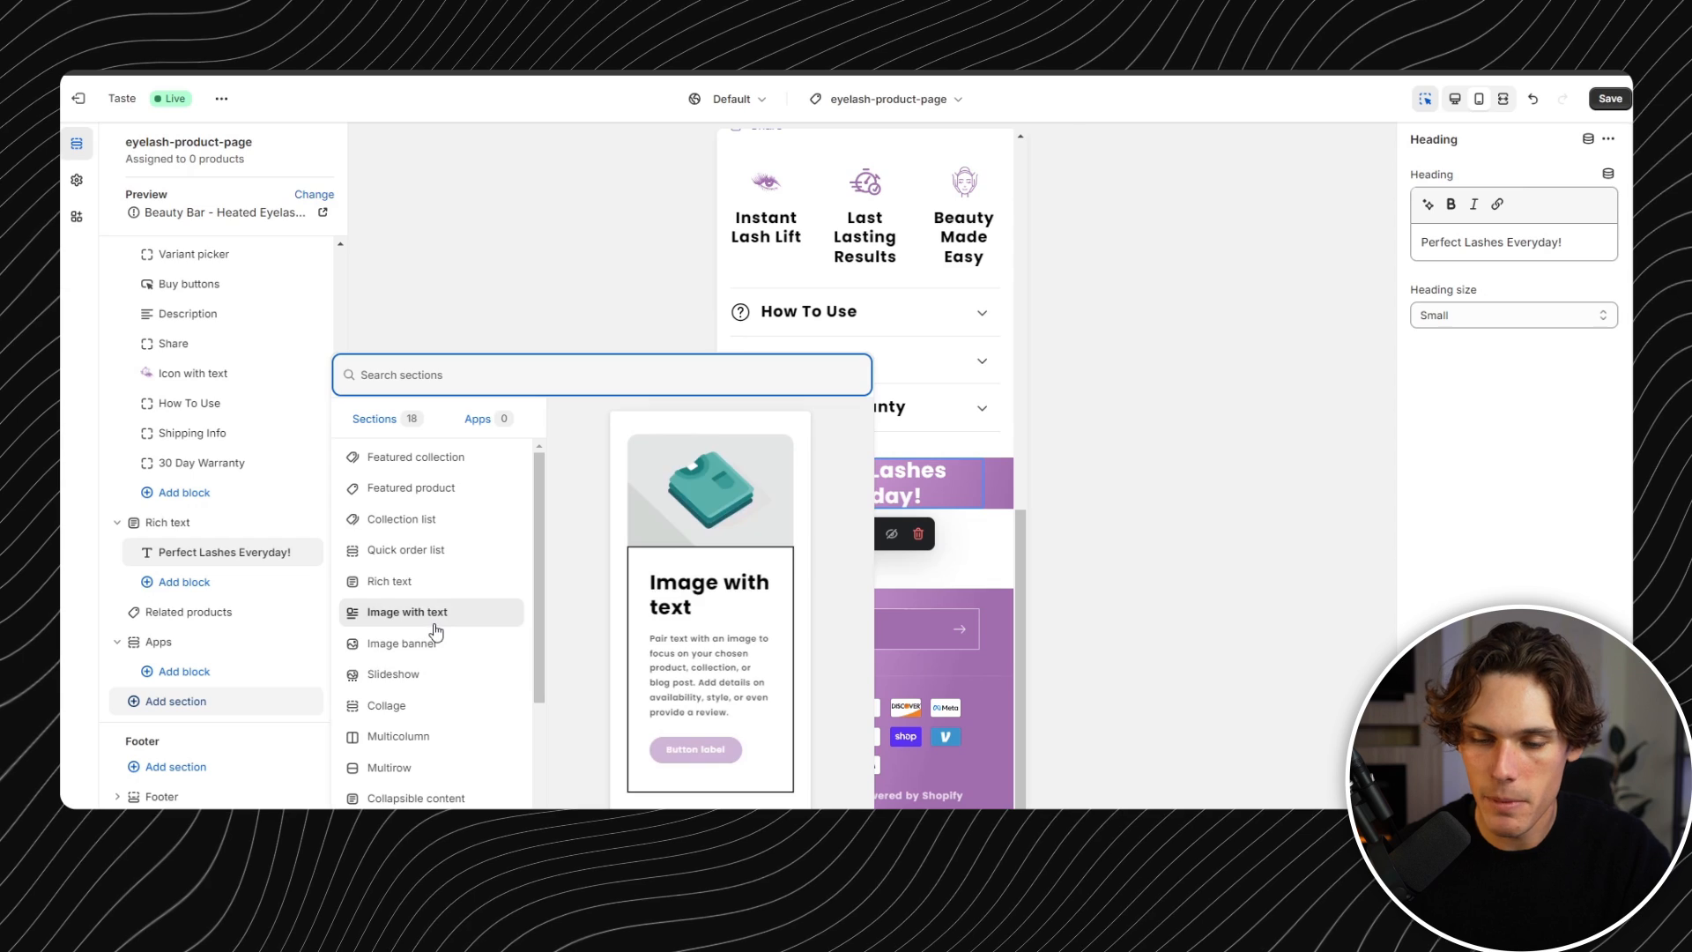
left_click(500, 623)
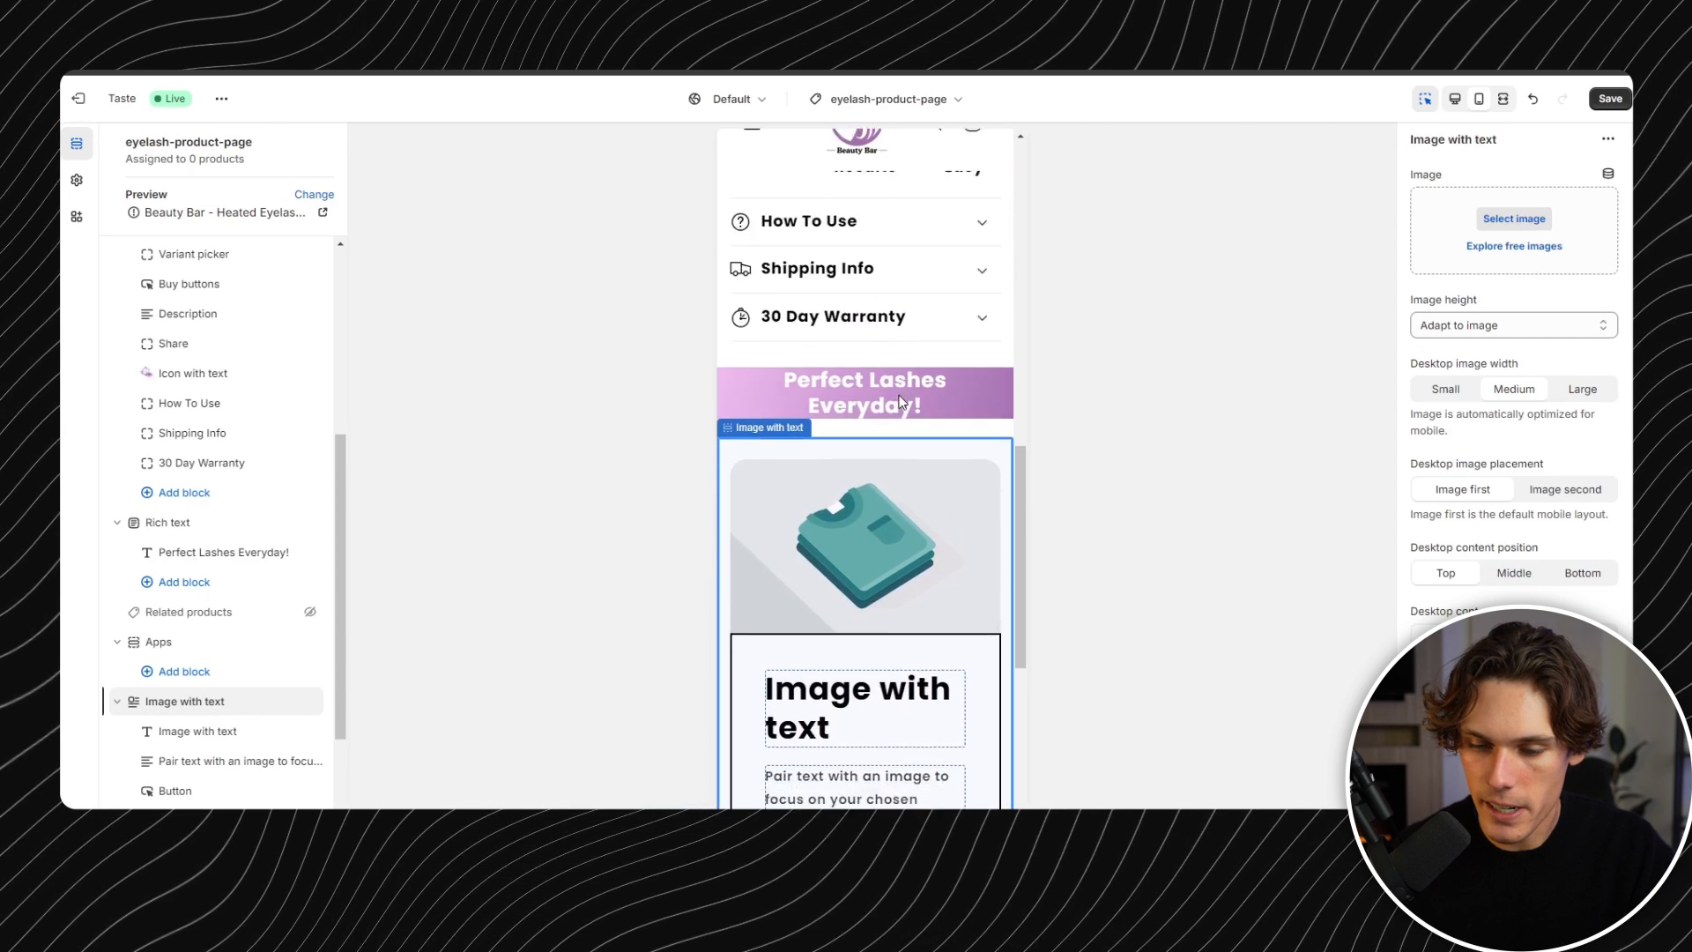
left_click(899, 419)
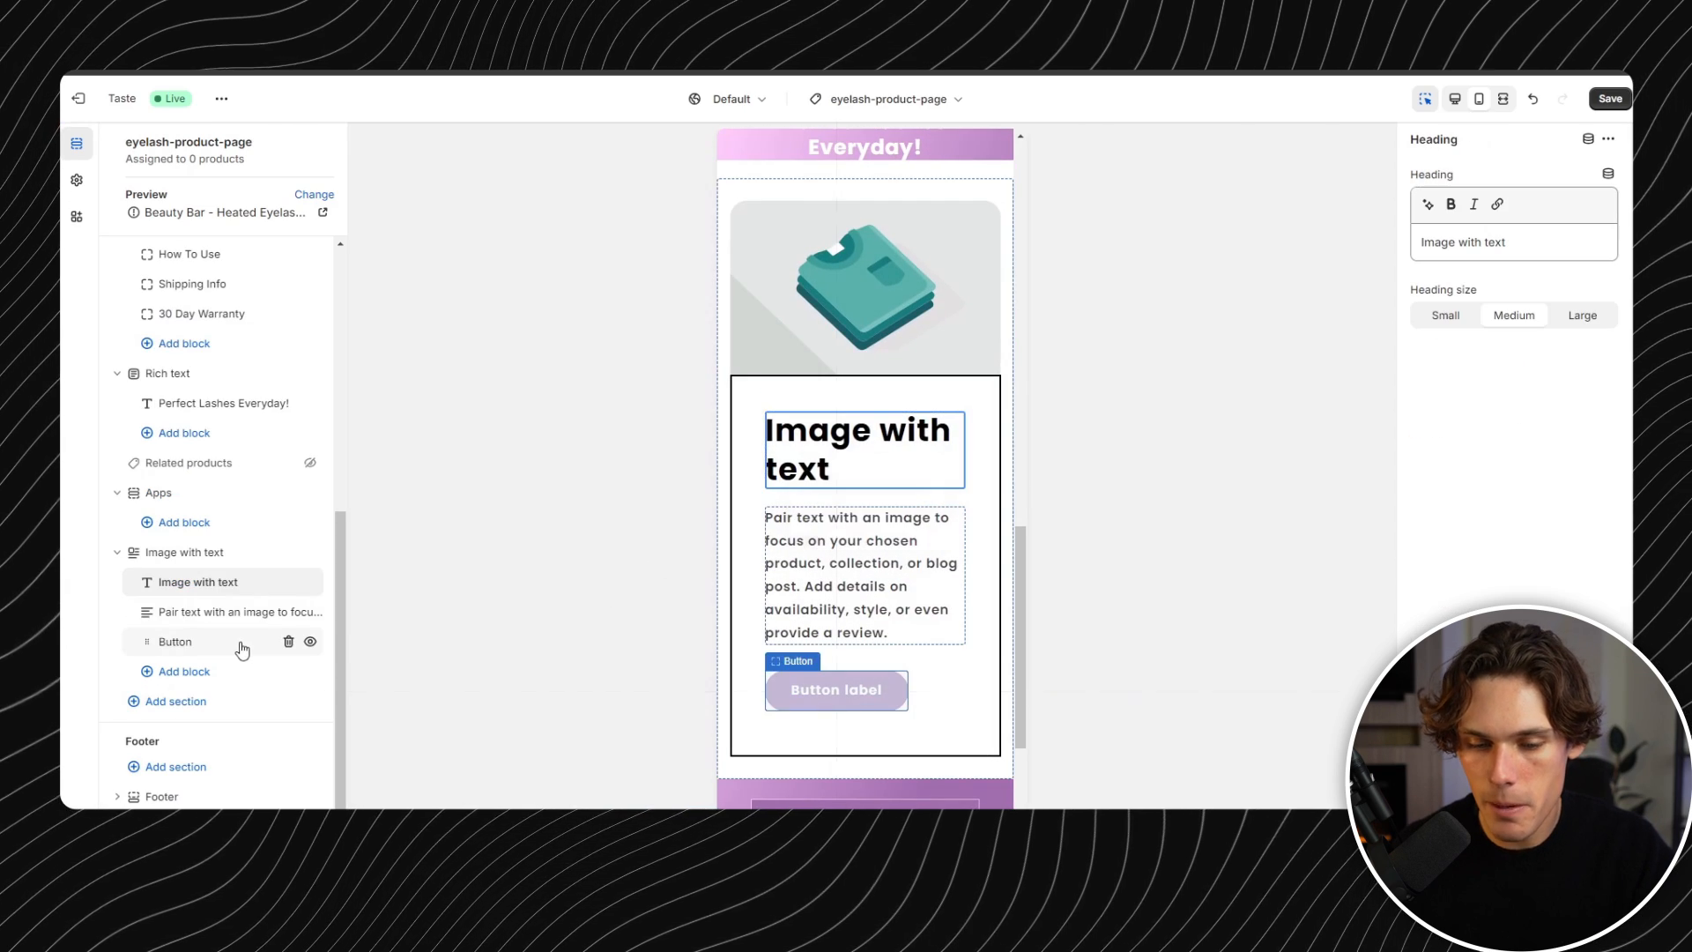
left_click(290, 642)
- Set the Image with text section's top padding to 0 px and apply color scheme Scheme 2
left_click(1538, 395)
left_click_drag(1460, 605, 1401, 607)
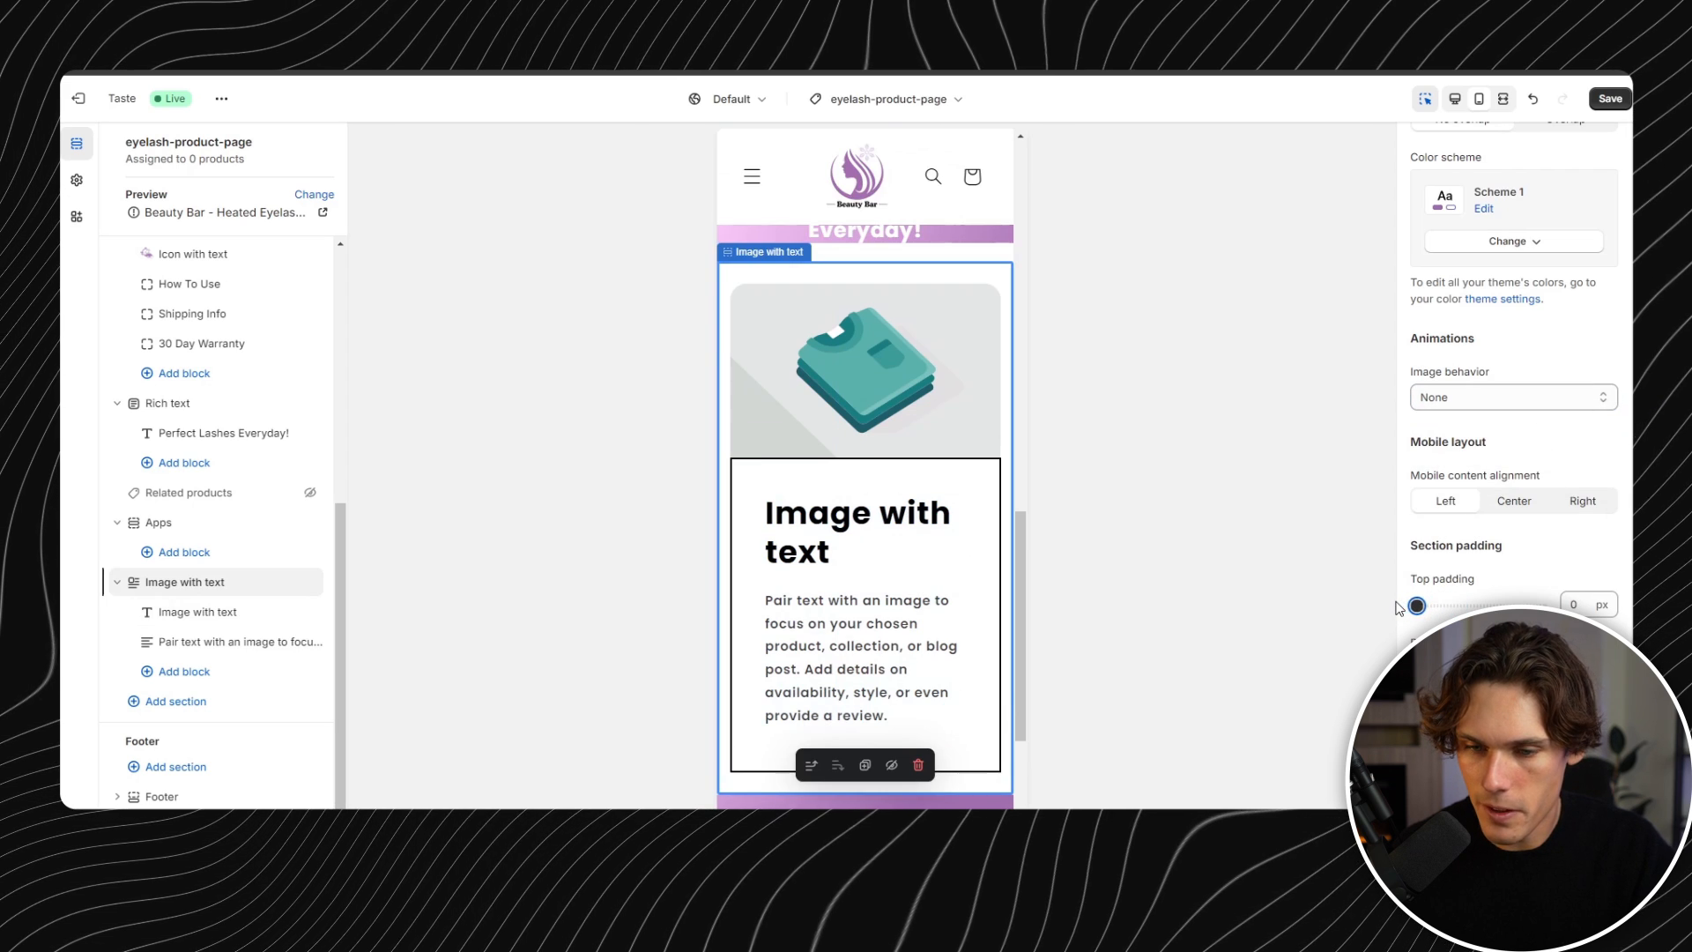
scroll(1489, 552, "up", 5)
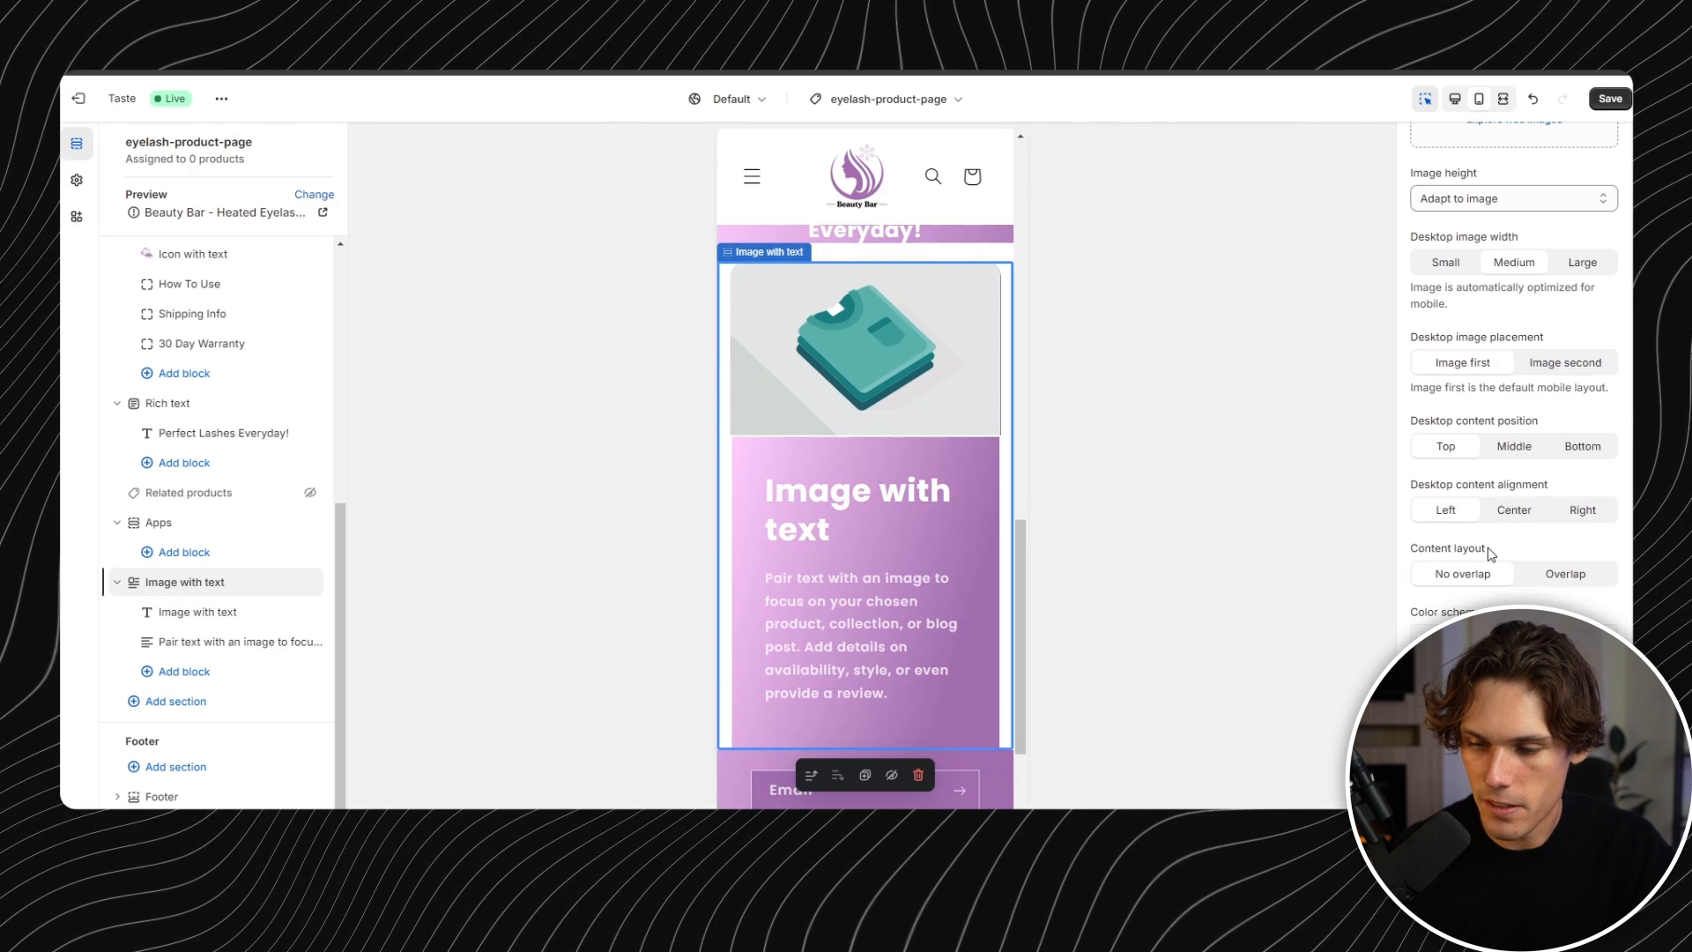
- Set the Image with text section's heading to "Instant Curl and Lift"
scroll(916, 458, "down", 1)
left_click(922, 456)
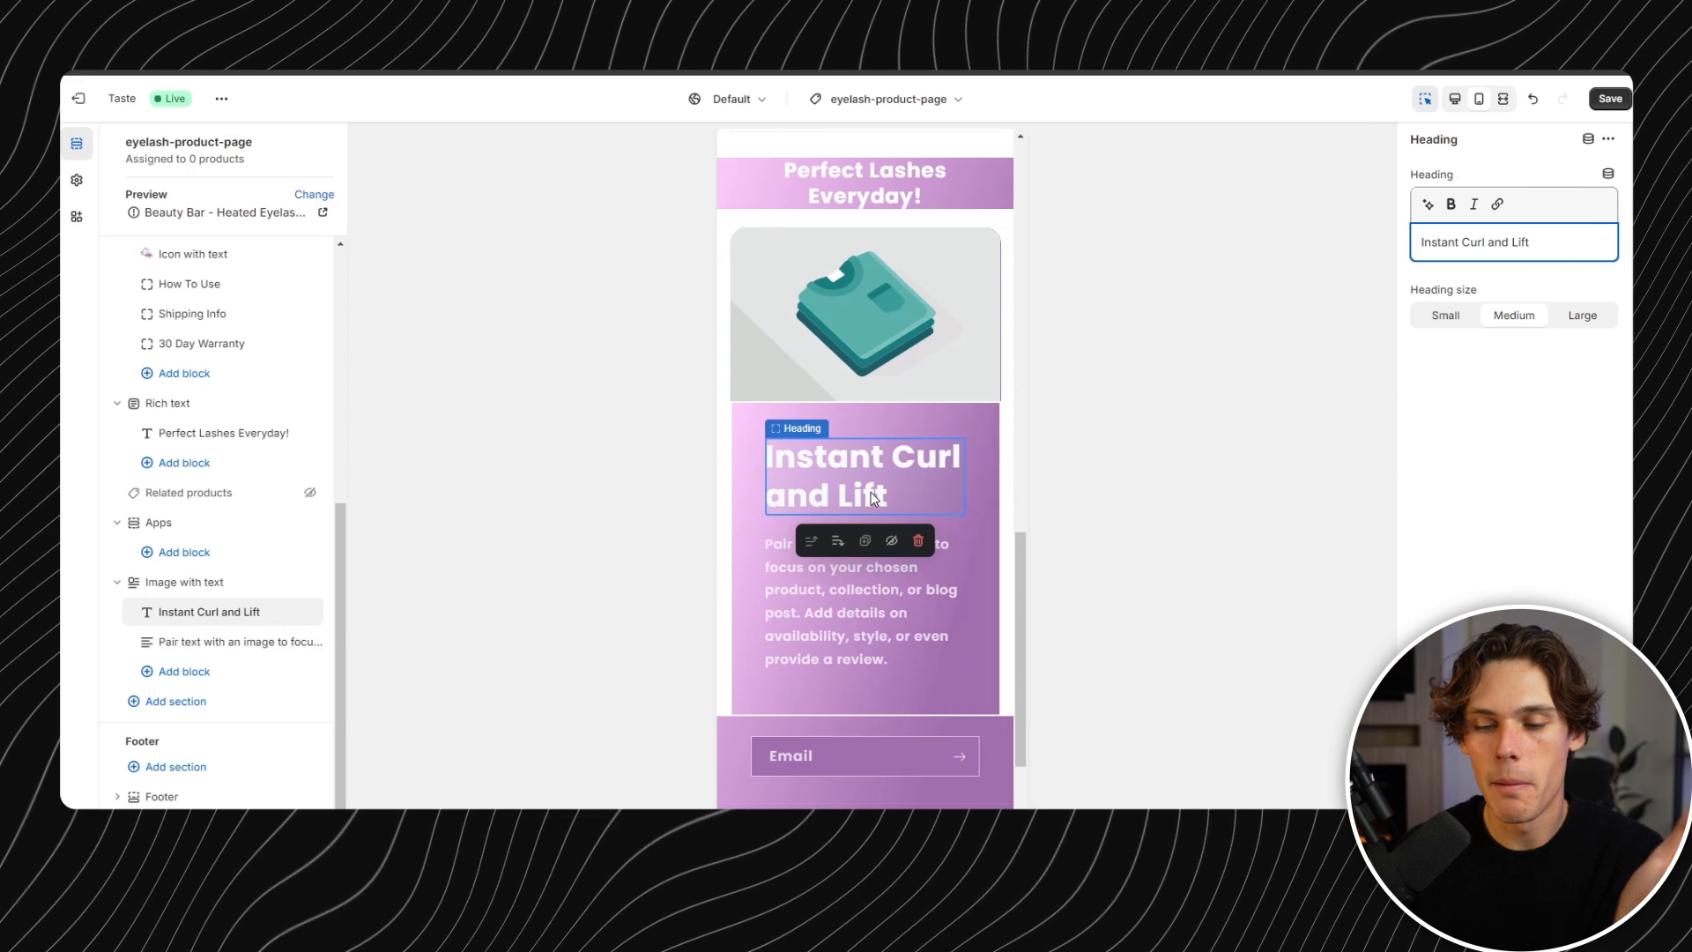
- Switch to Dropbot AI and generate Hooks for "heated eyelash curler" with the additional info "to get the perfect lifted eyelashes every time"
scroll(863, 459, "down", 1)
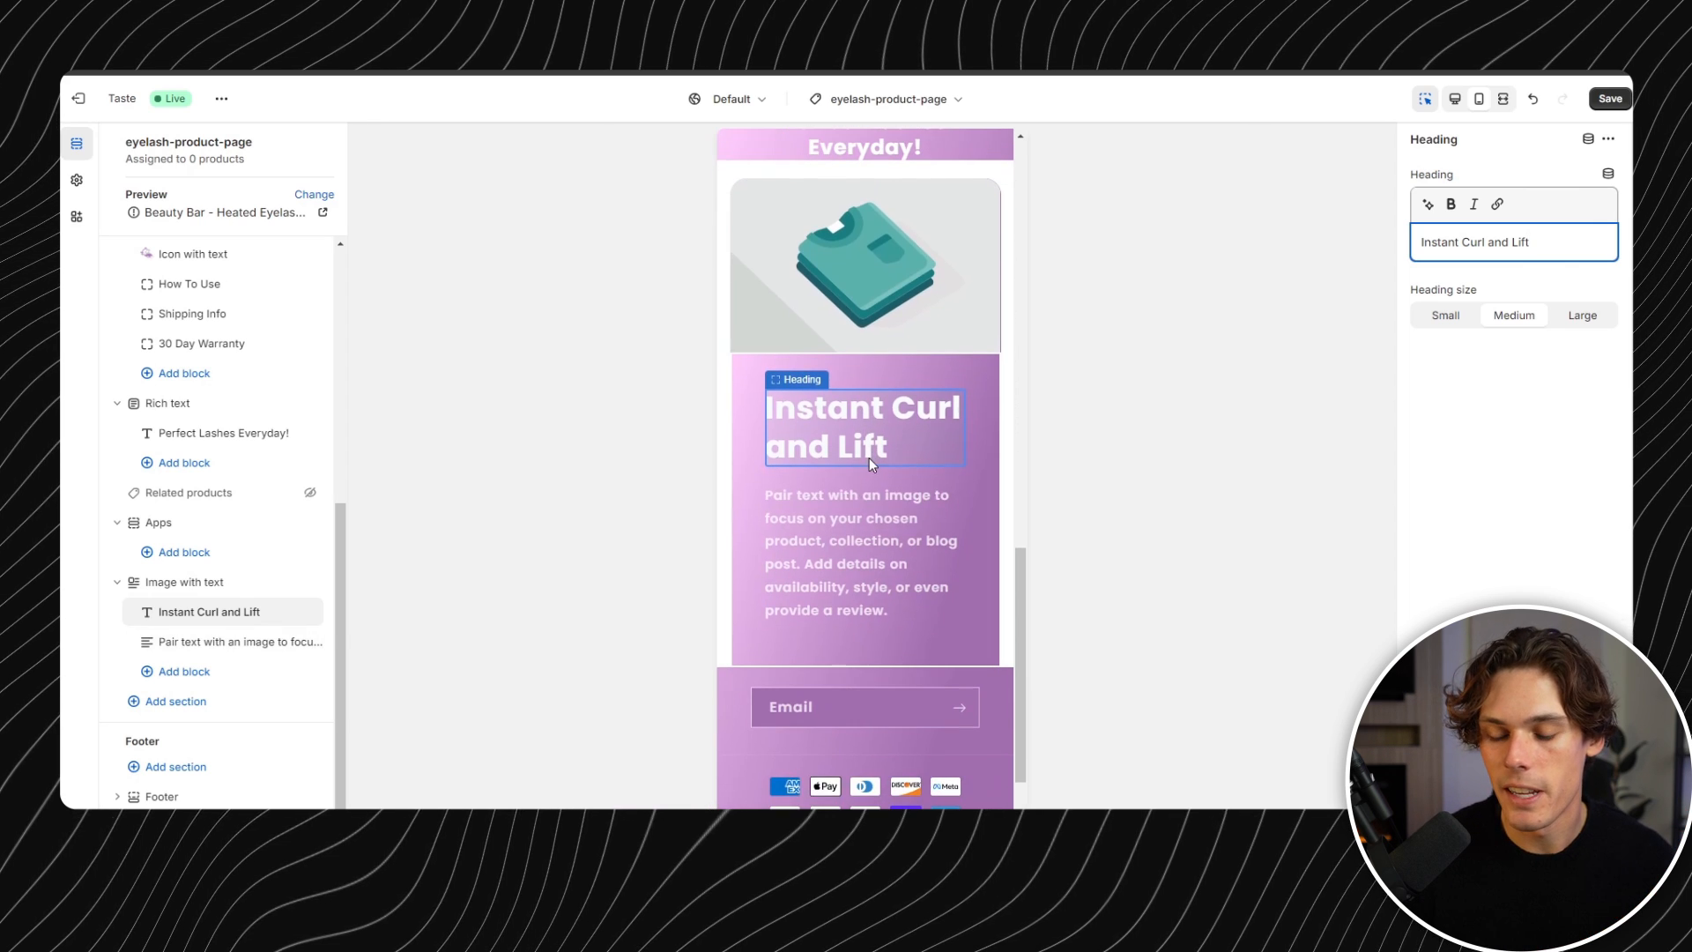
scroll(838, 563, "up", 5)
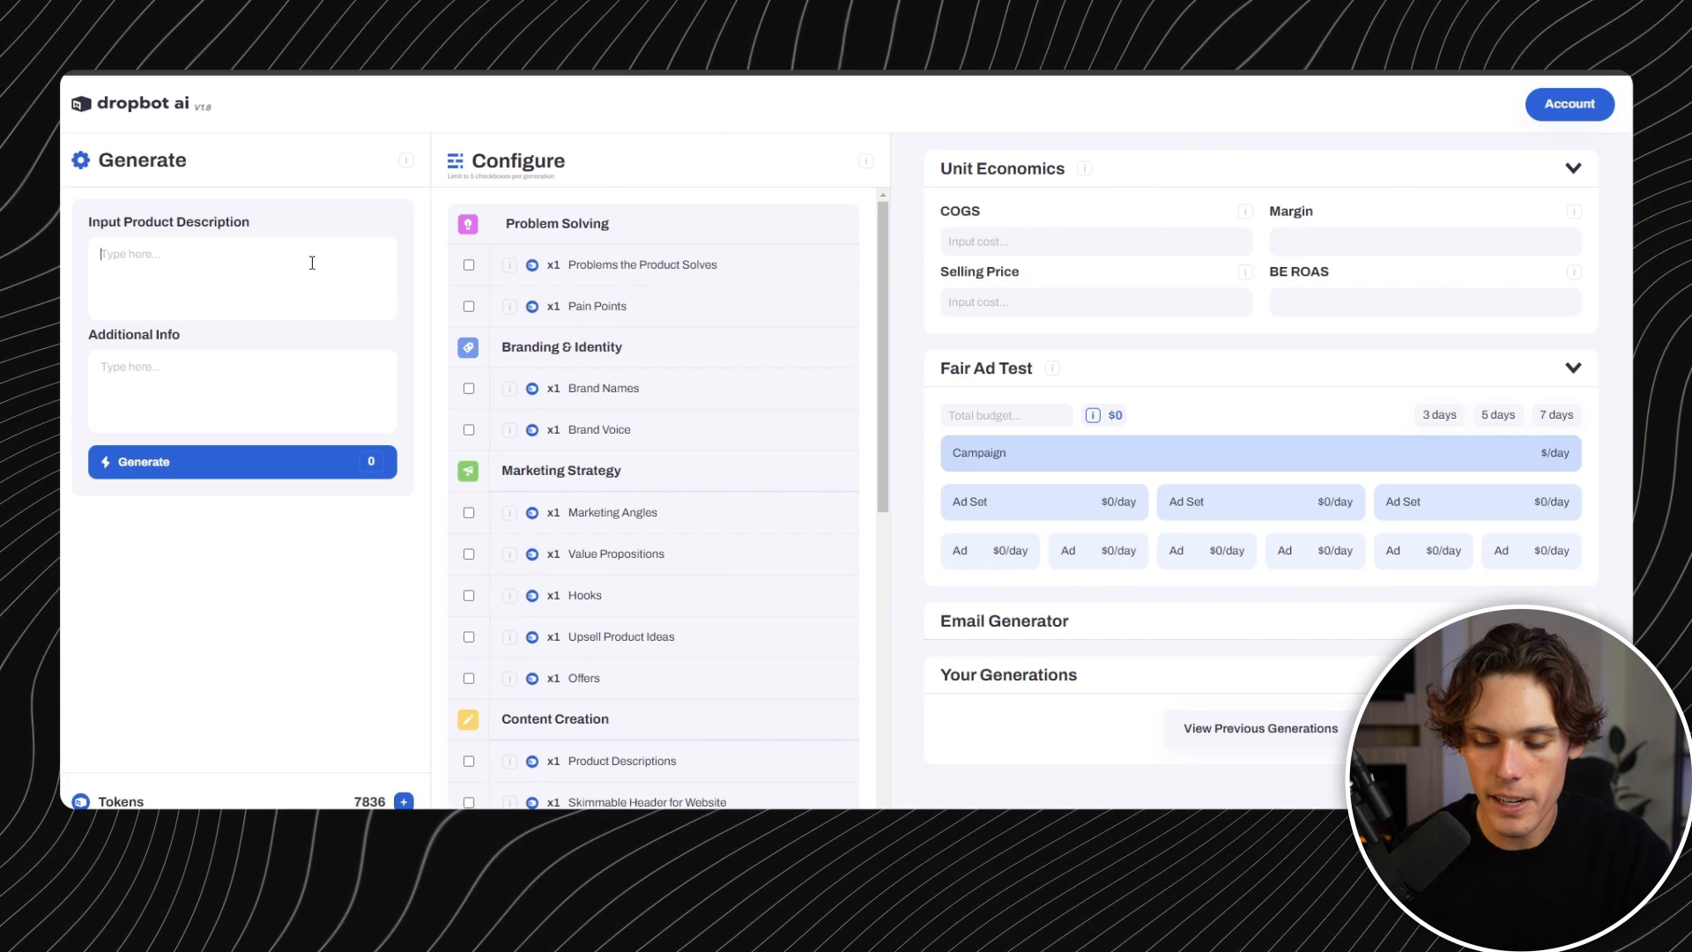
type("heated eyelash curler")
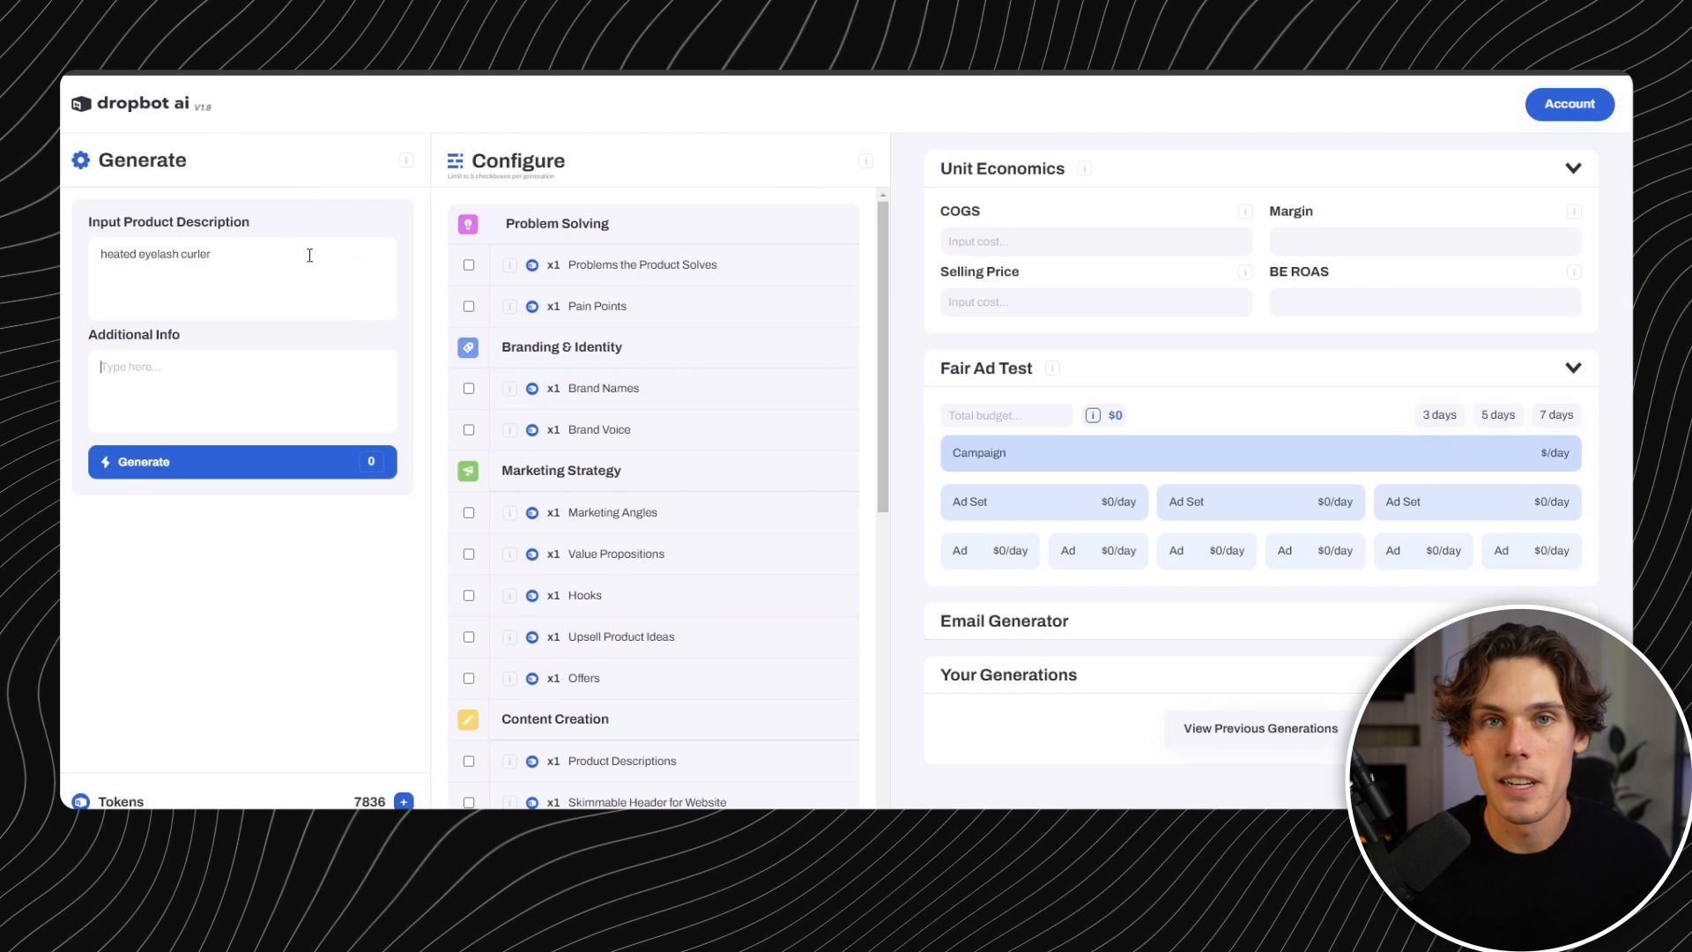
right_click(289, 367)
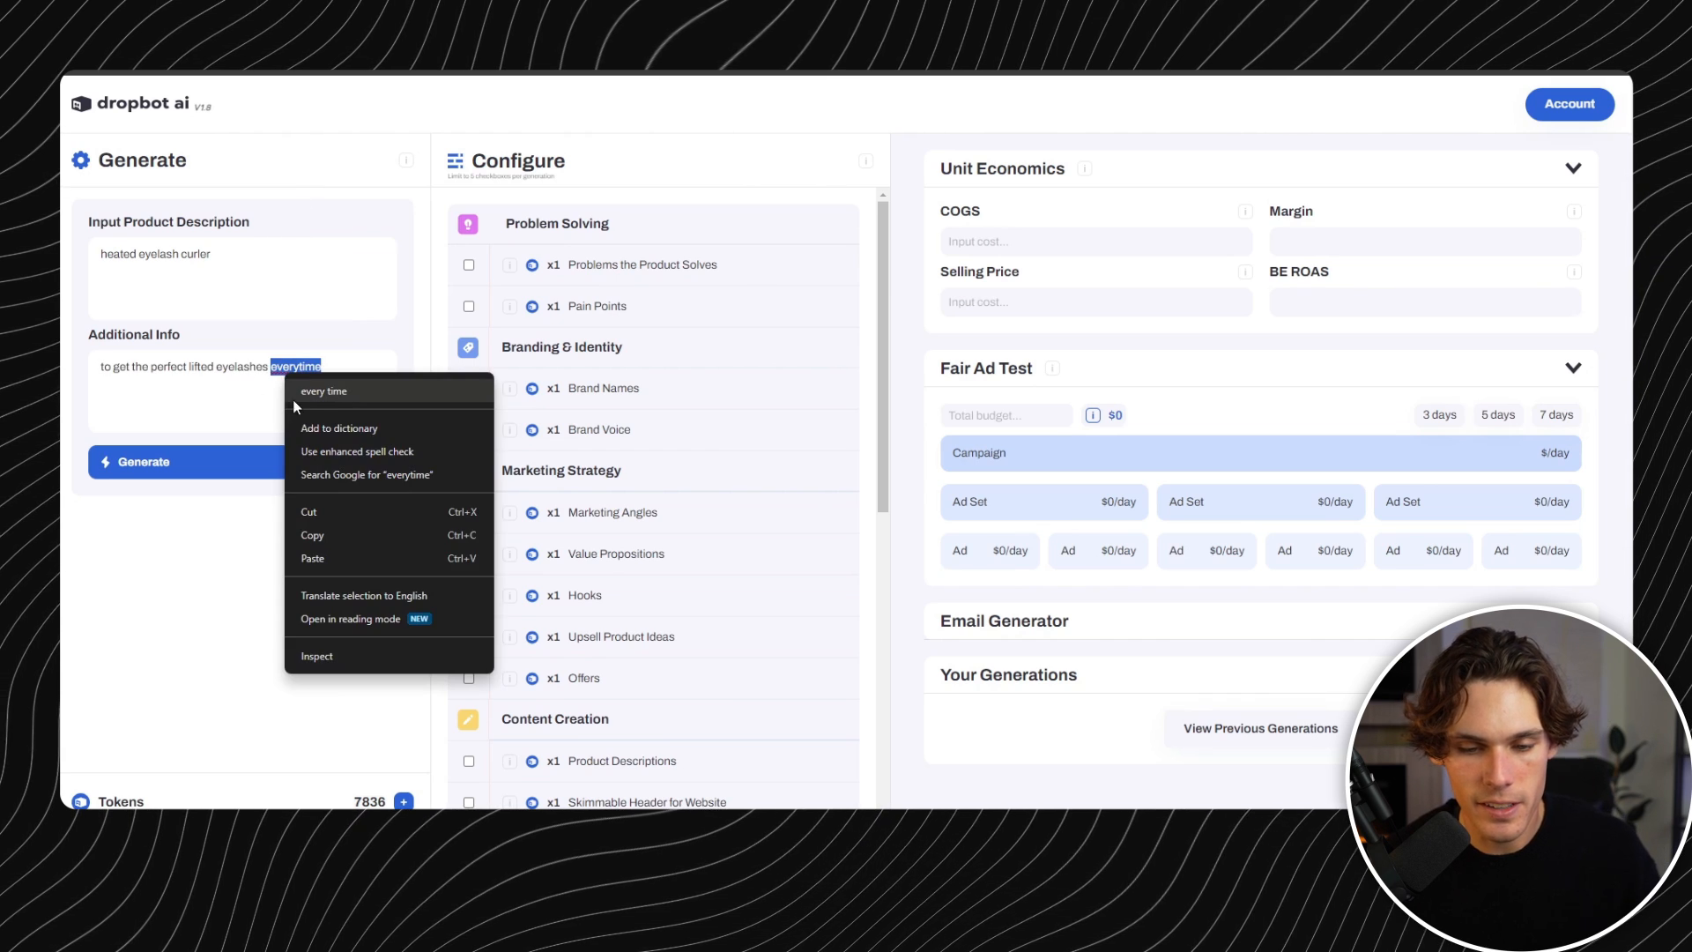
left_click(335, 392)
scroll(493, 432, "down", 2)
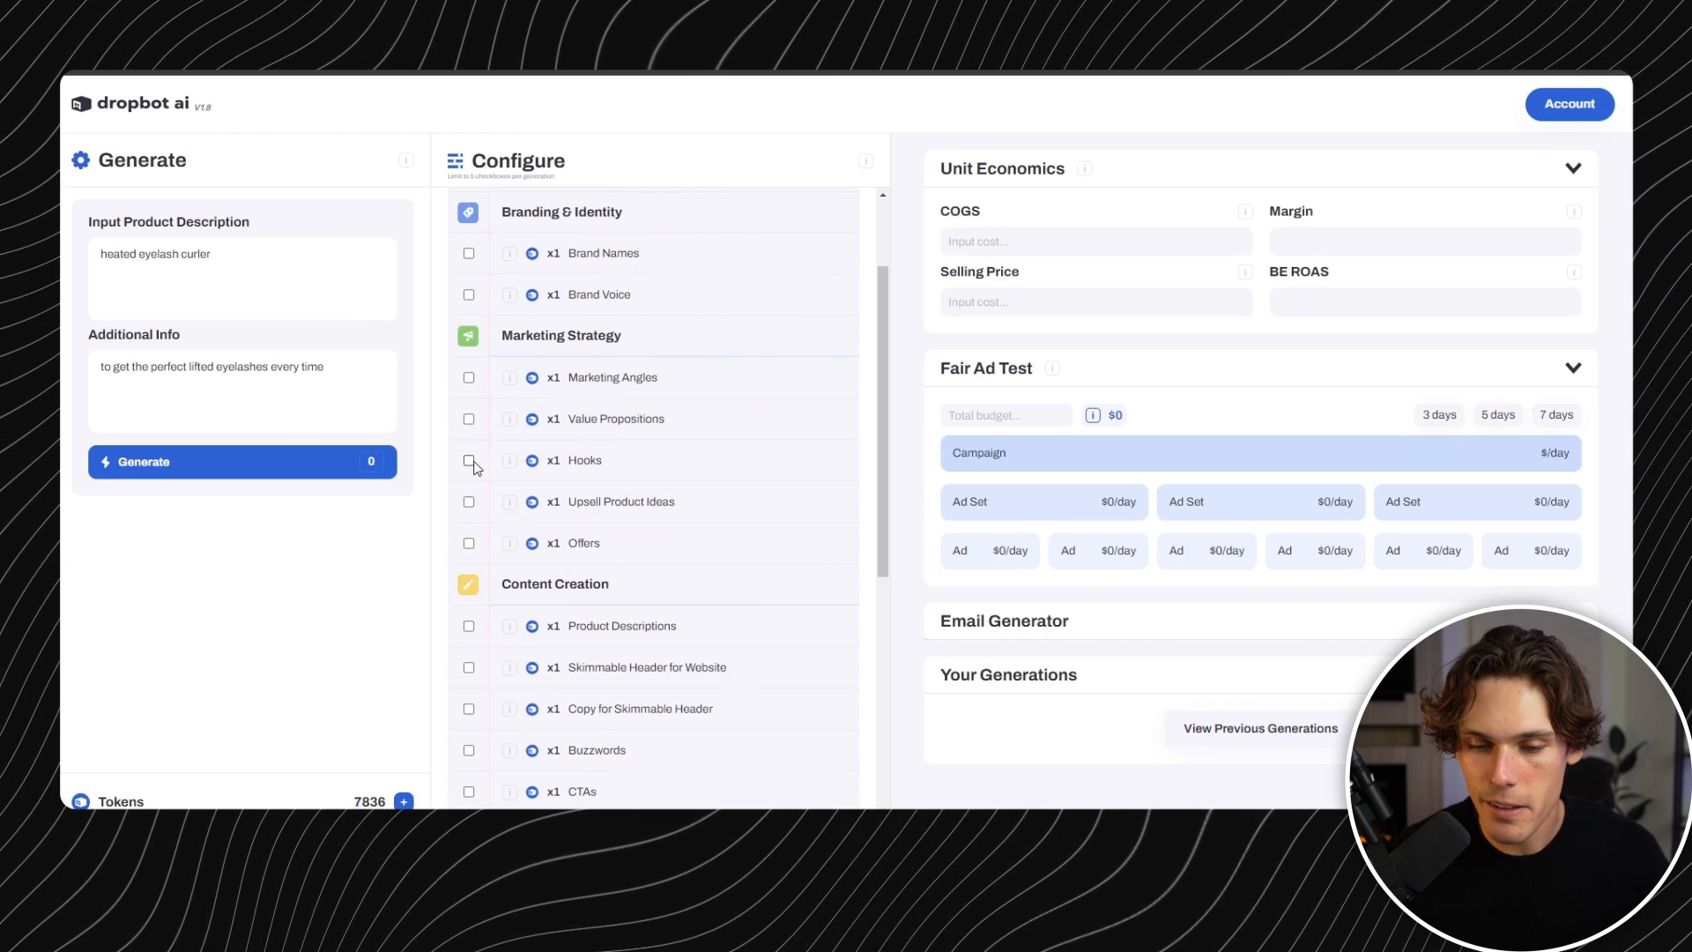
left_click(326, 464)
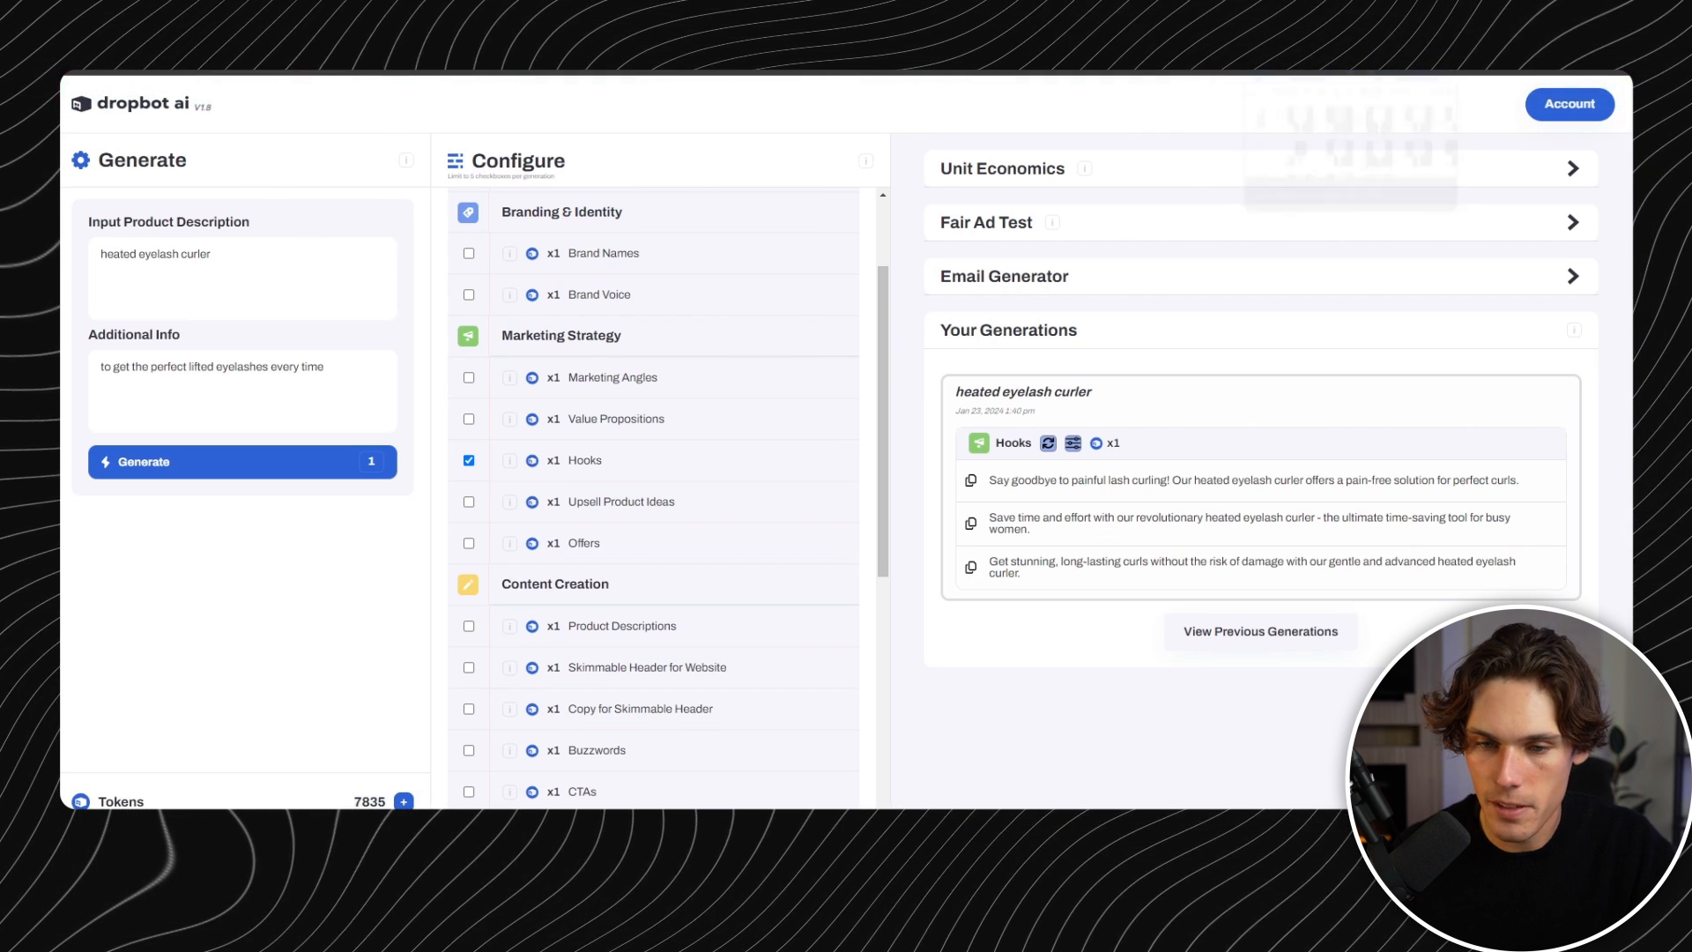
- Replace the Image with text section's body text with the generated "Get stunning, long-lasting curls" hook in Body style, and set the heading size to Small
left_click(971, 568)
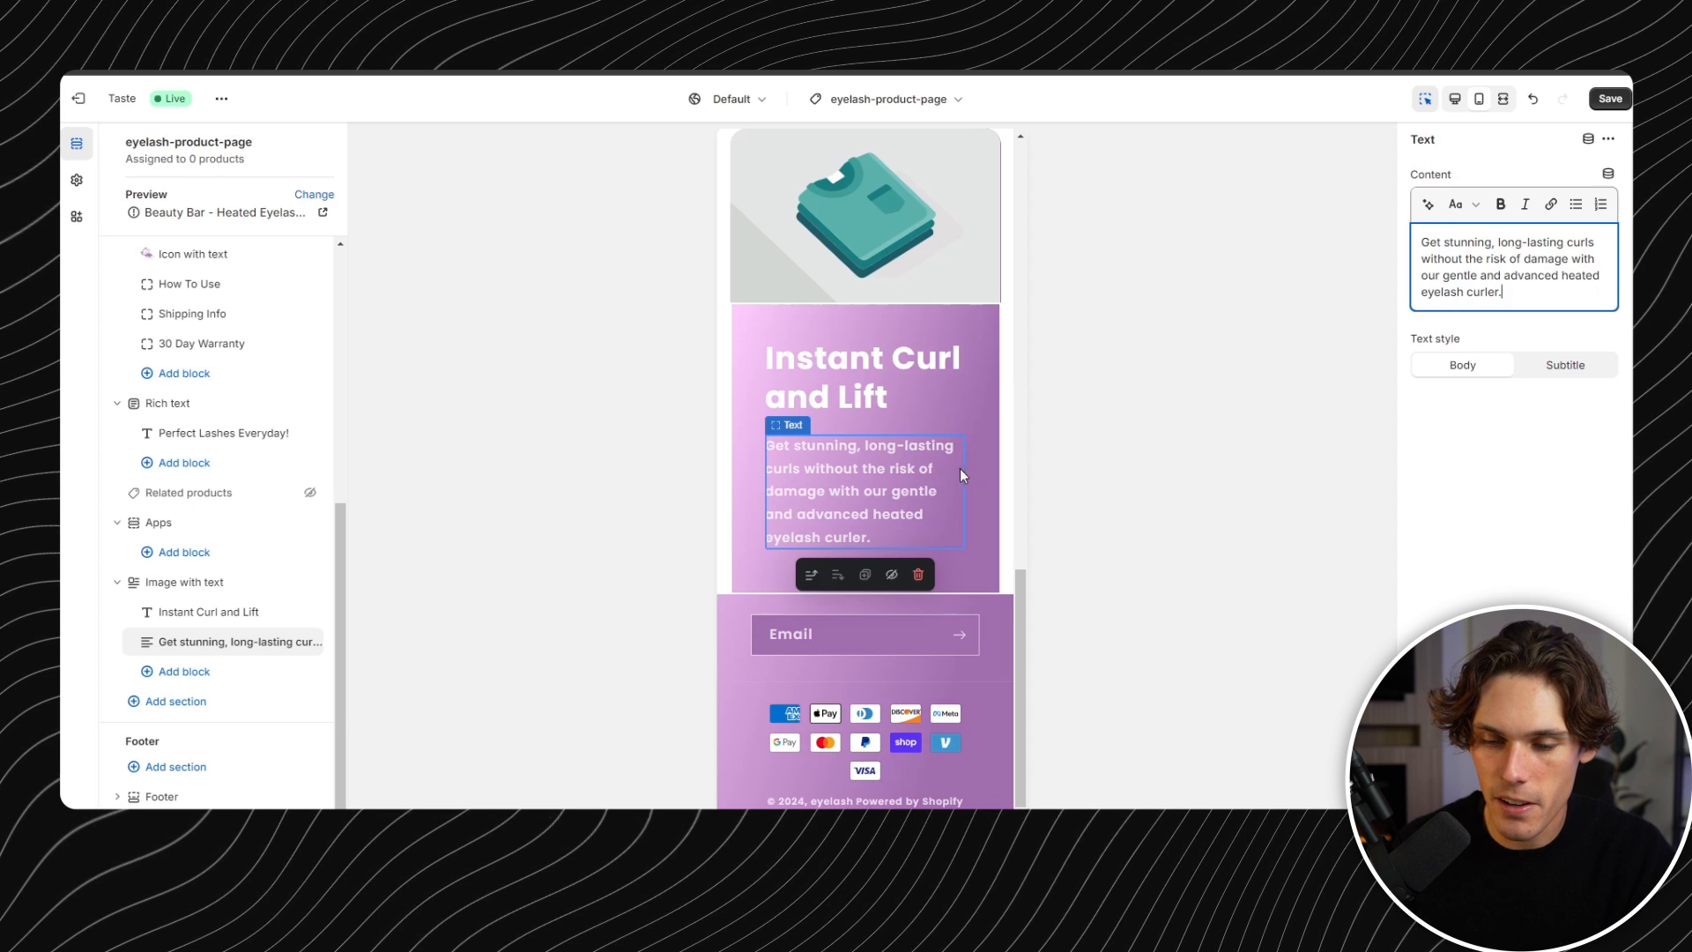
scroll(885, 471, "up", 2)
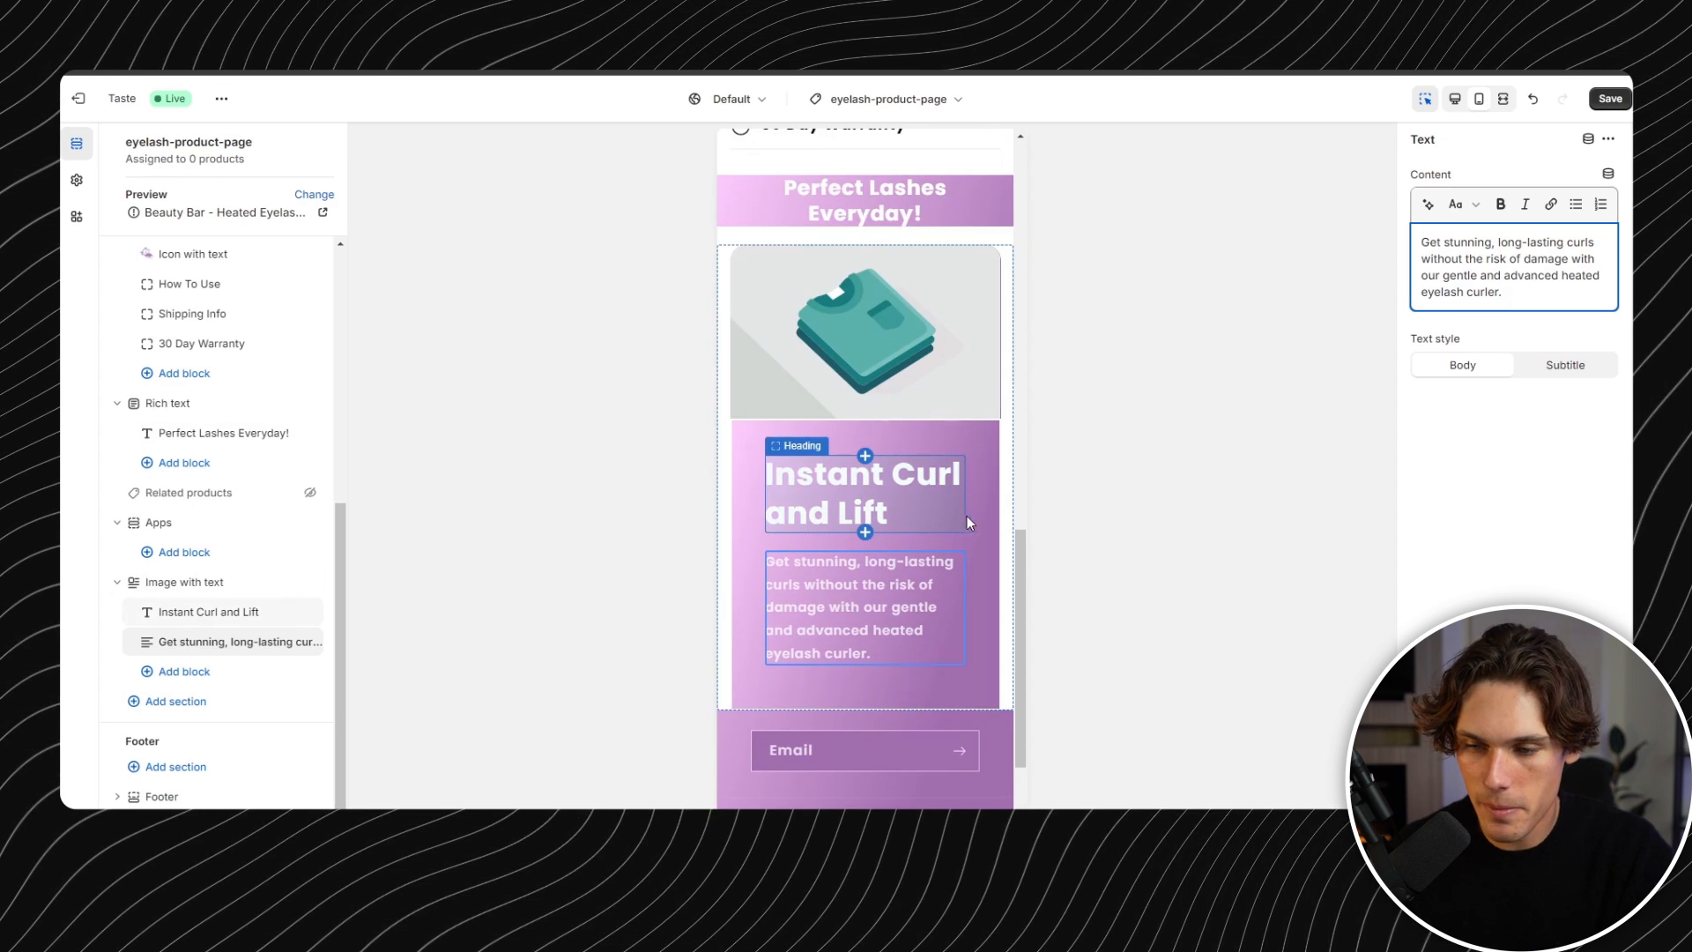
left_click(1577, 366)
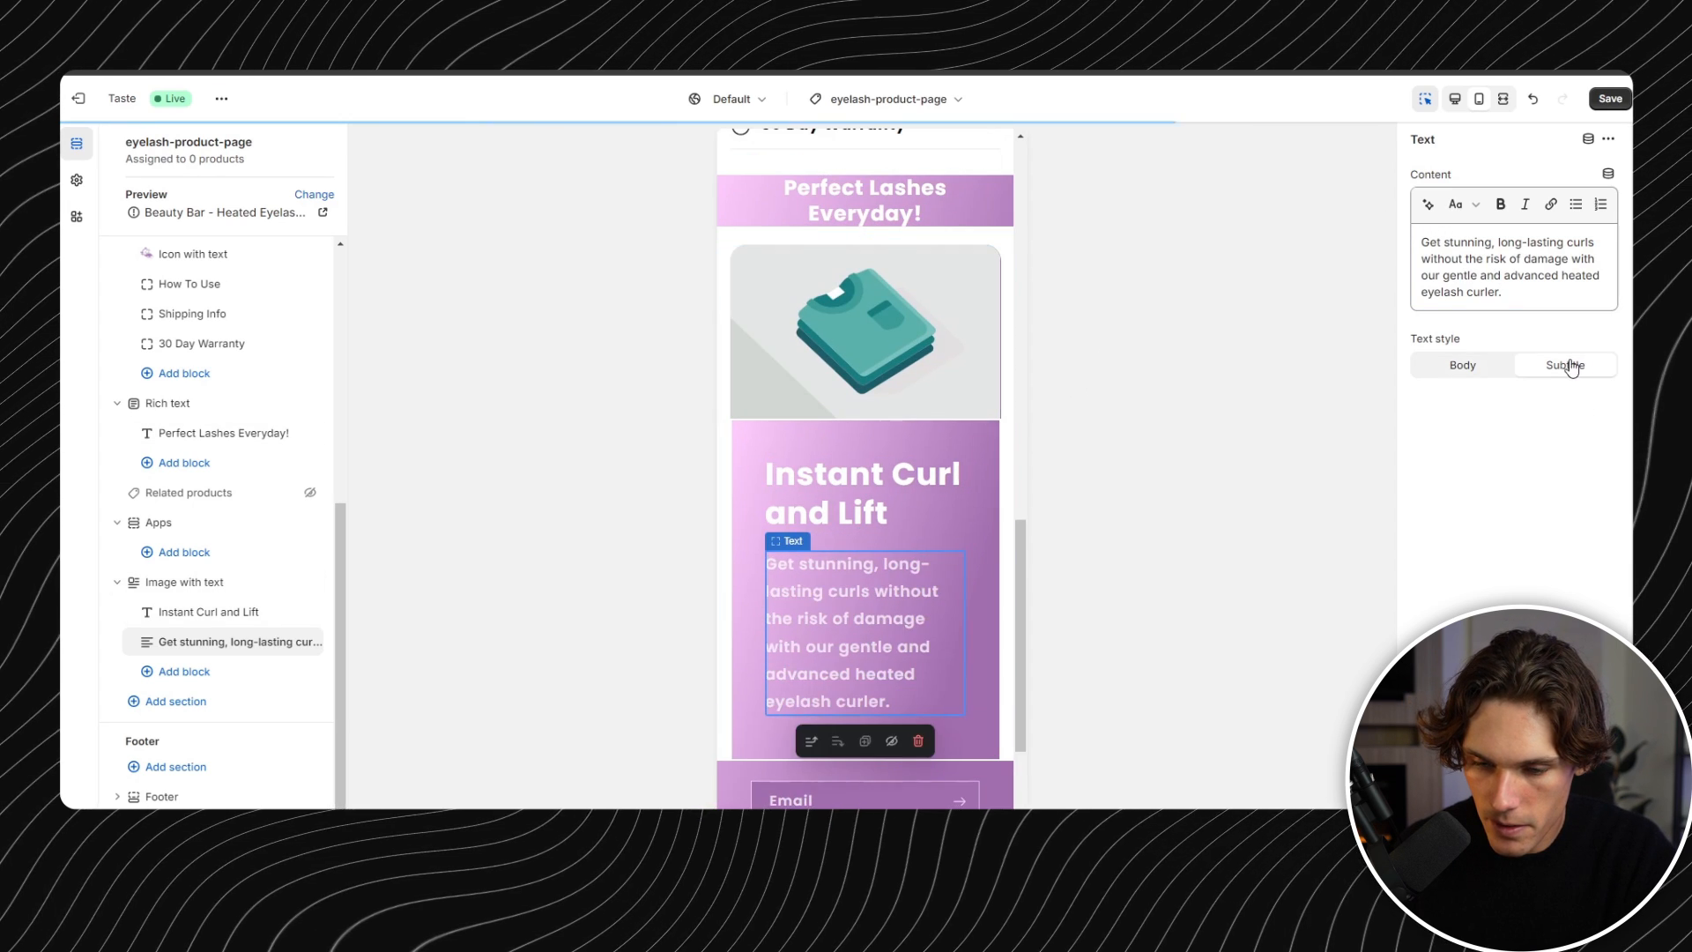
left_click(1469, 367)
left_click(913, 477)
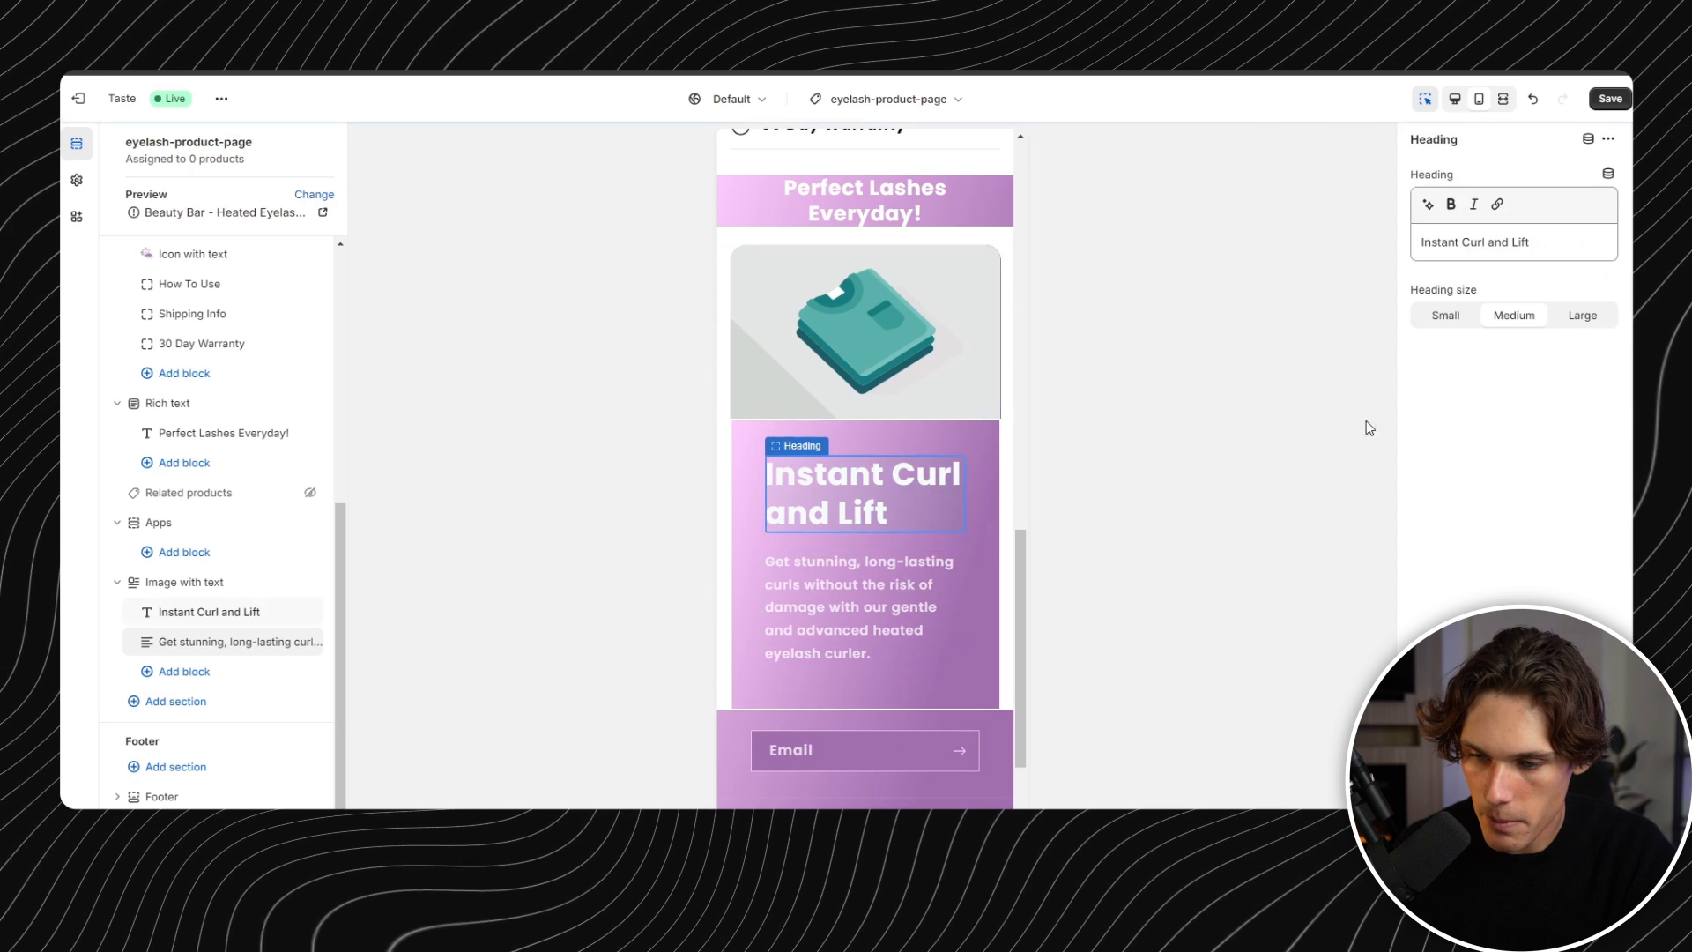
left_click(1448, 316)
- Upload the Untitled design (2) image, use it as the Image with text section's image, and save the page
left_click(904, 299)
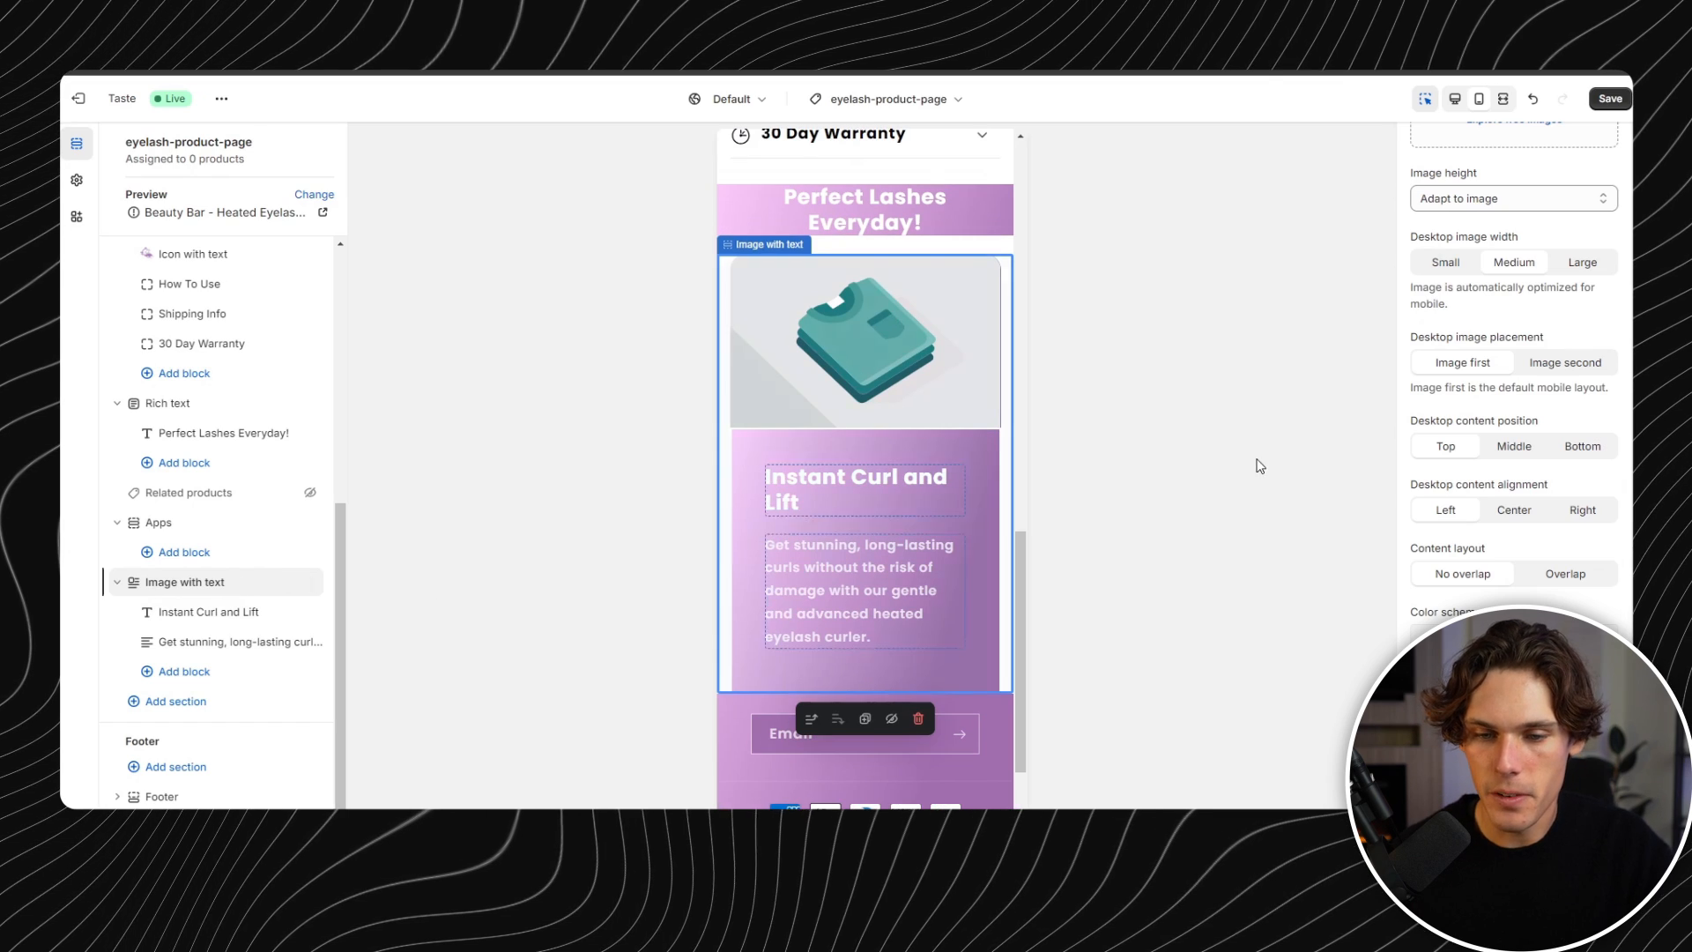
scroll(1515, 308, "up", 2)
left_click(1514, 219)
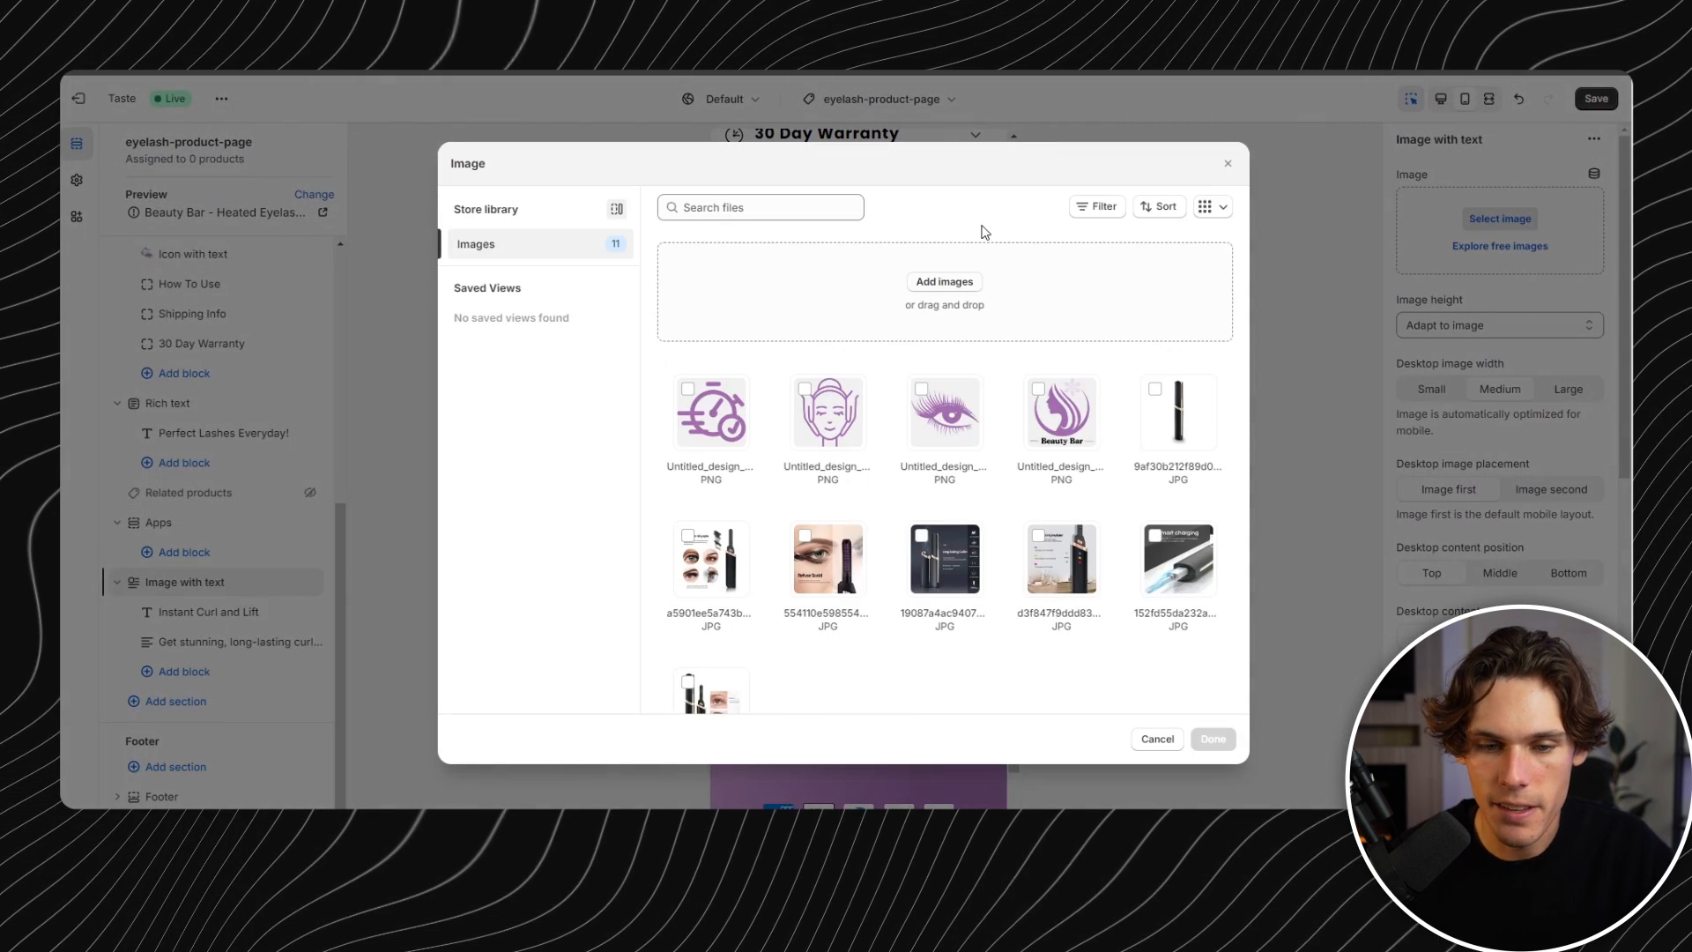
left_click_drag(982, 226, 767, 363)
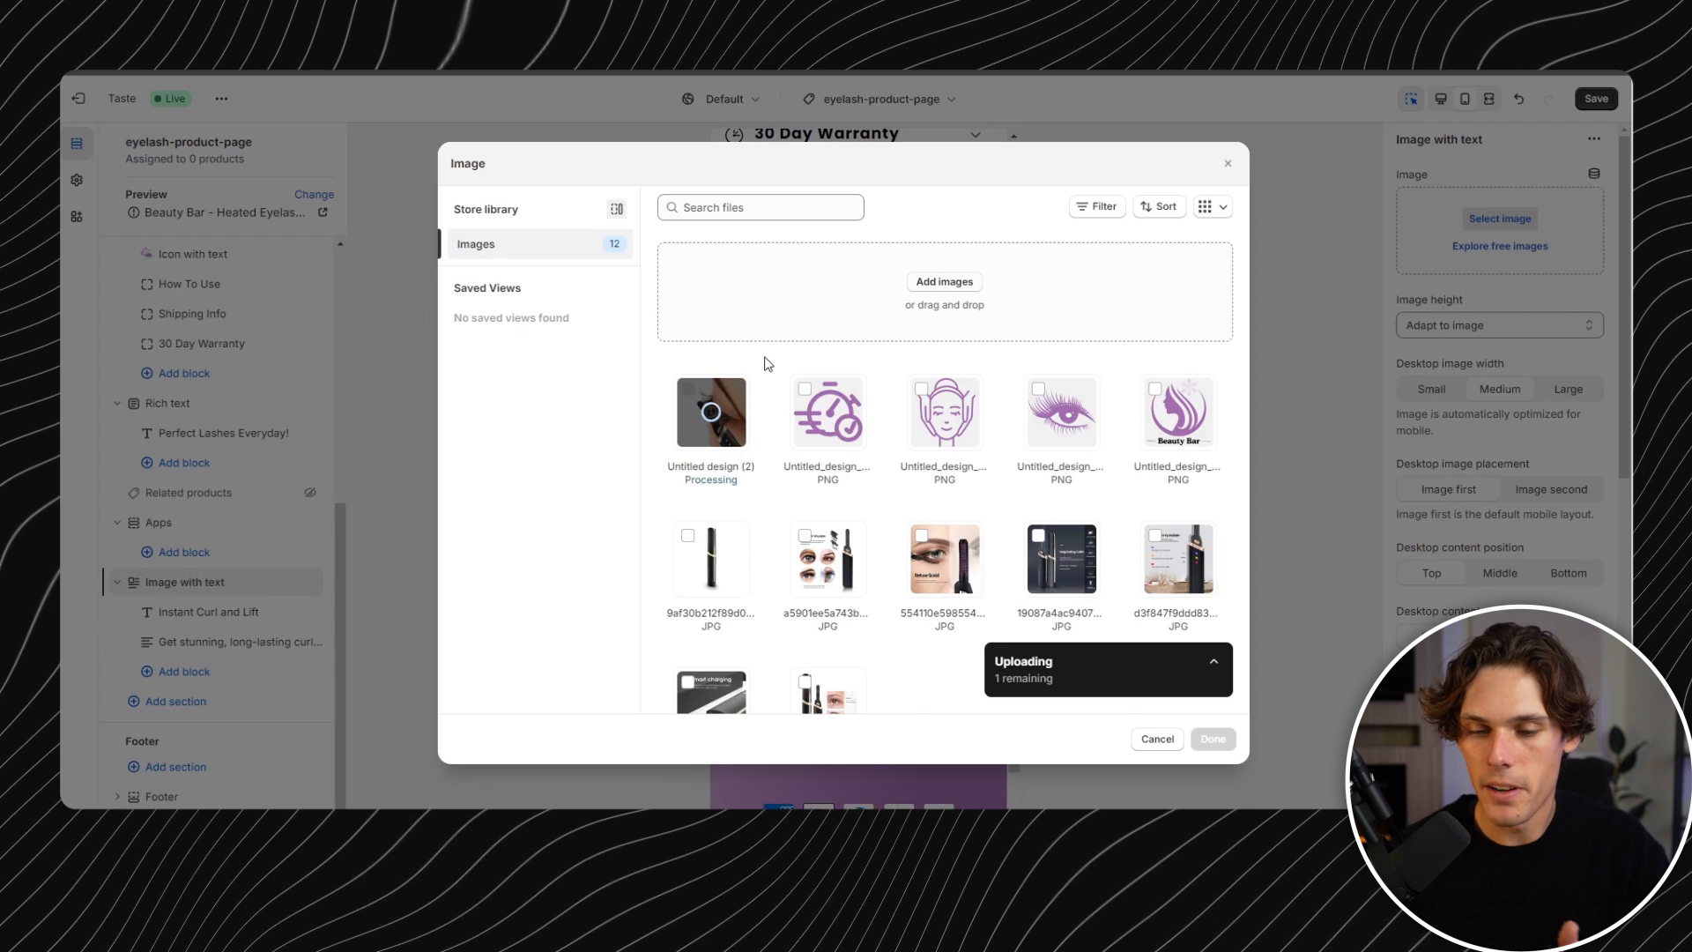
left_click(1212, 738)
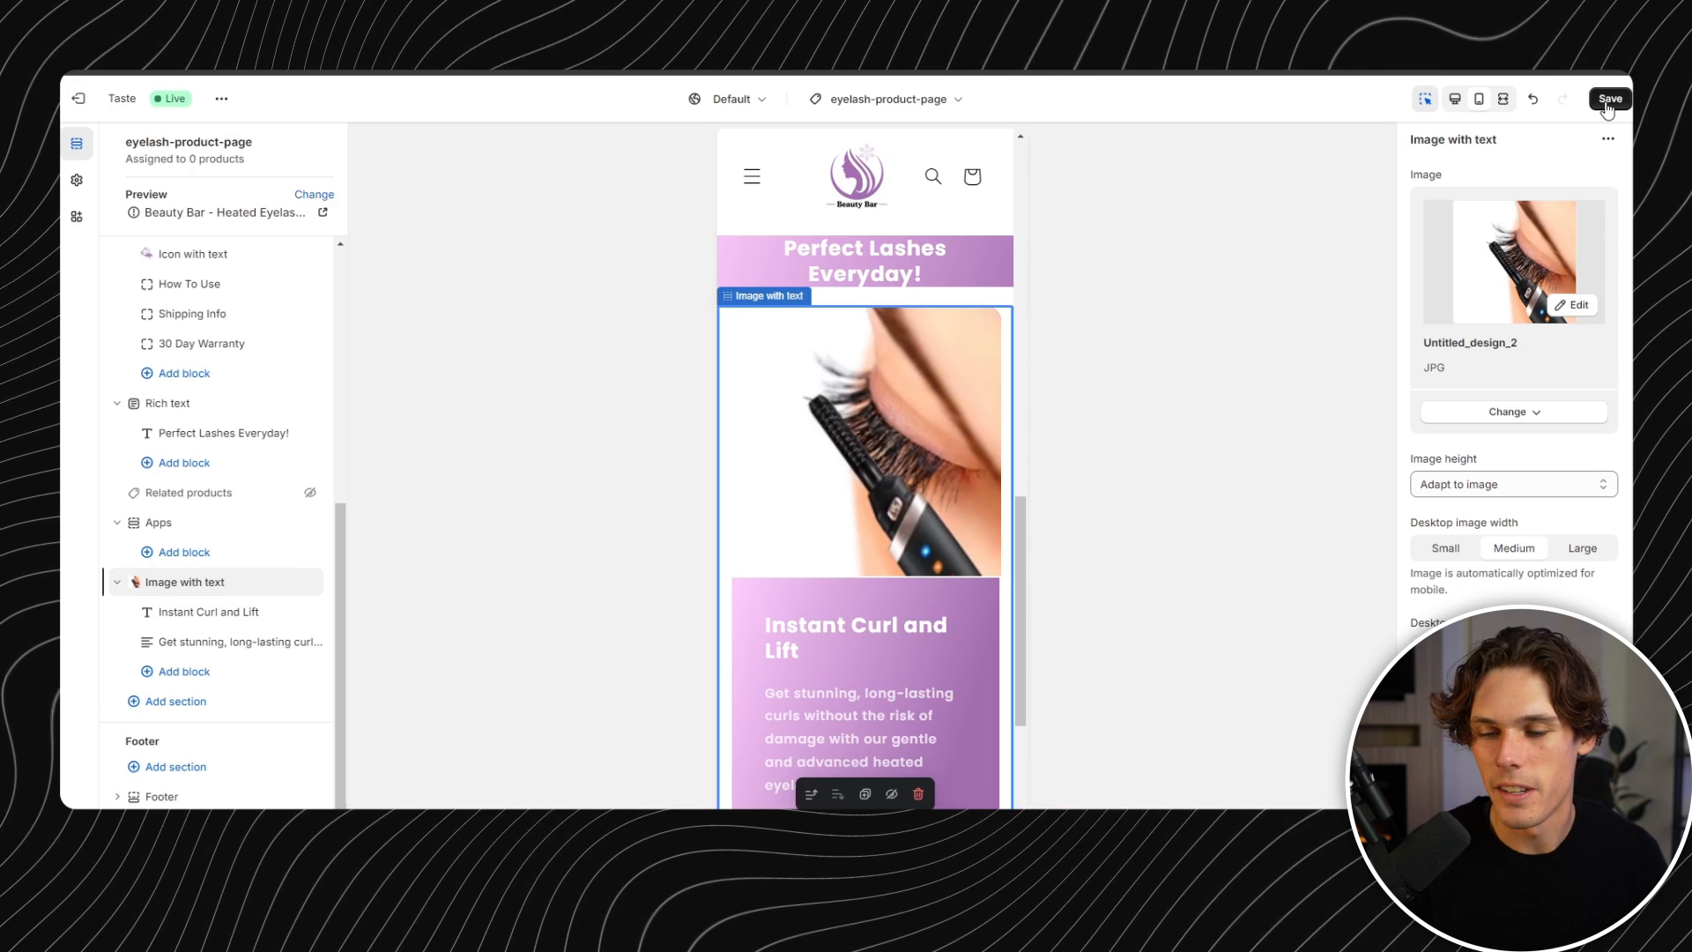
left_click(1609, 99)
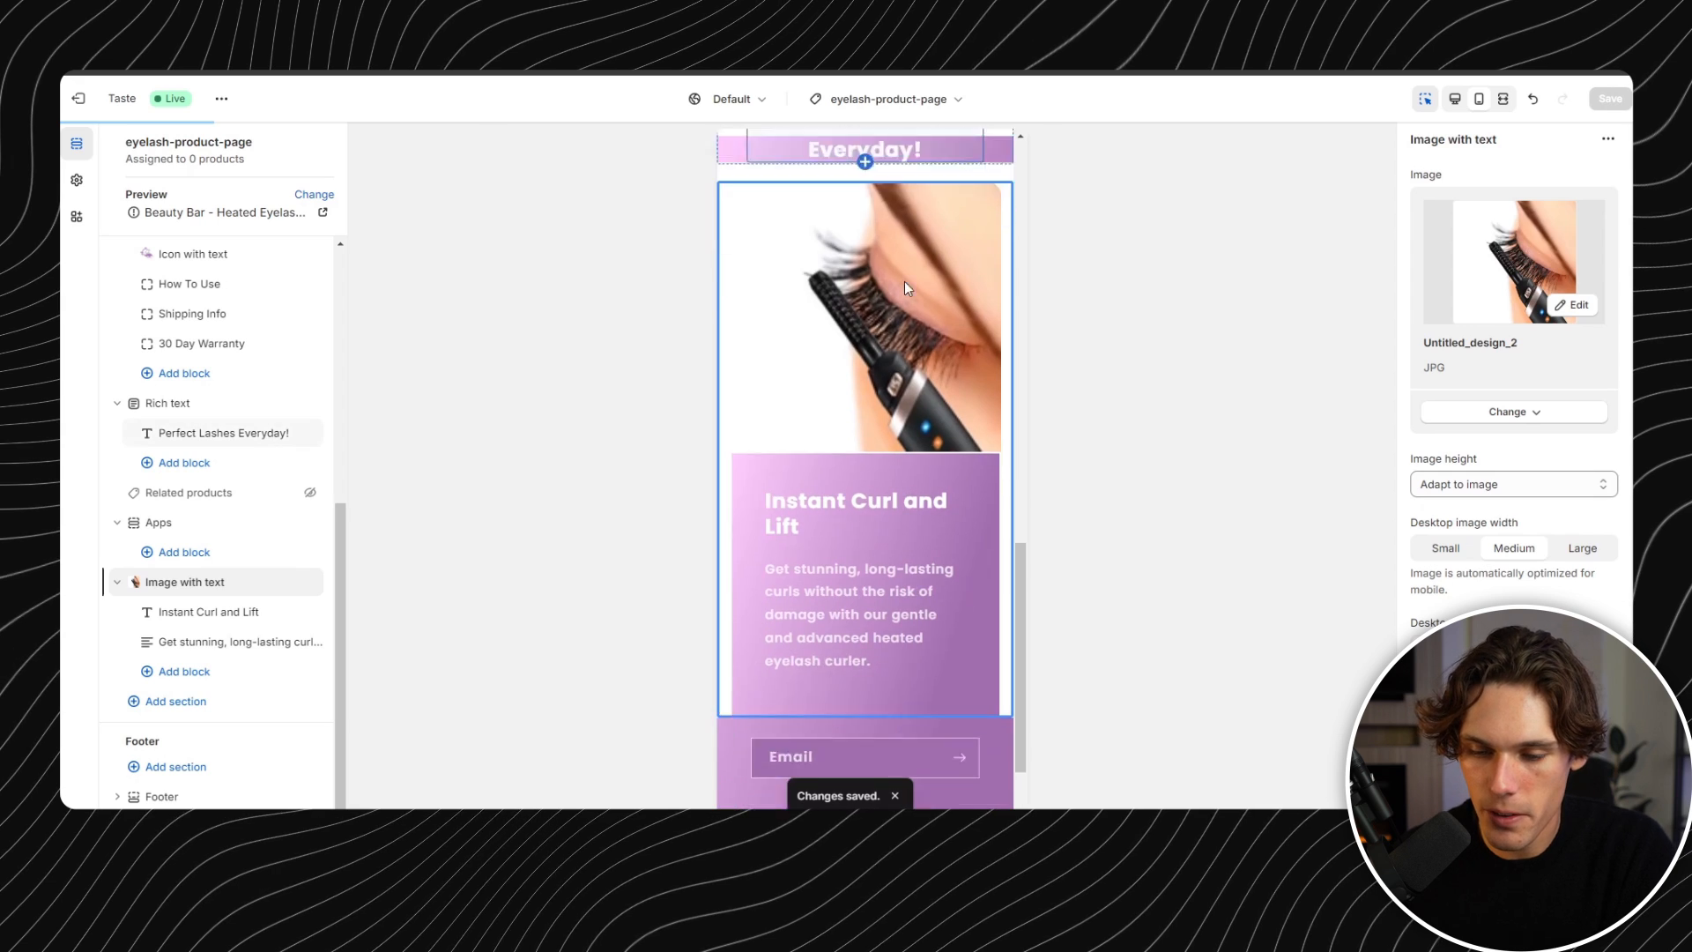
- Add a second Image with text section below the first, without its button block, and apply color scheme Scheme 2
scroll(892, 282, "down", 3)
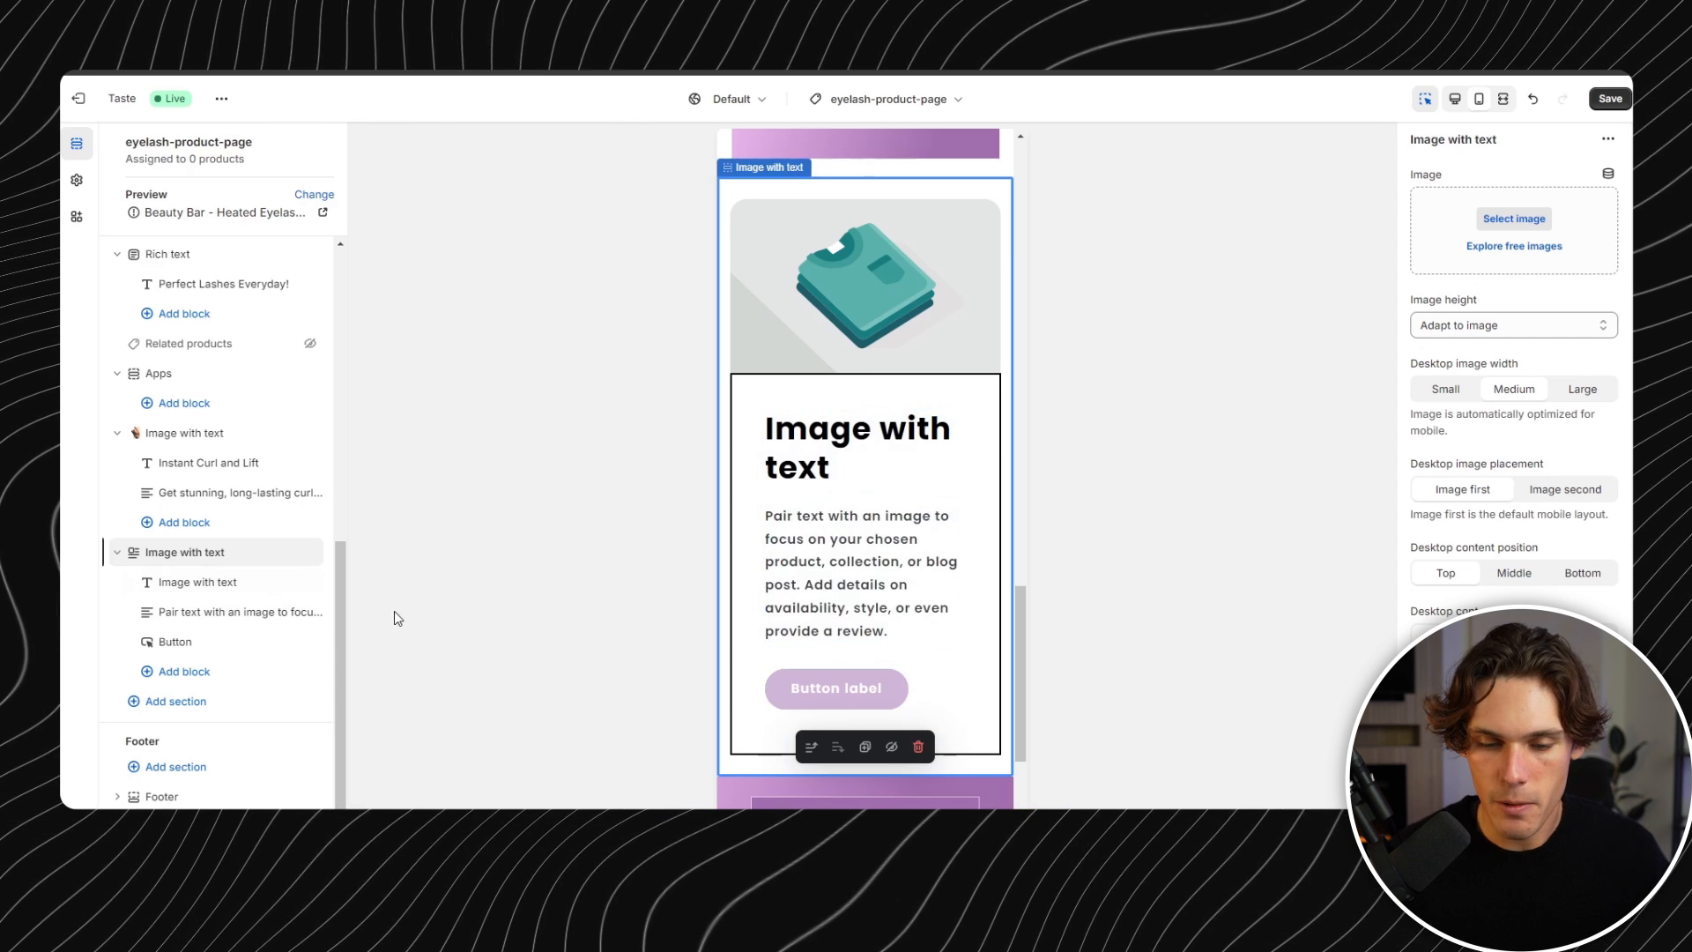
left_click(288, 641)
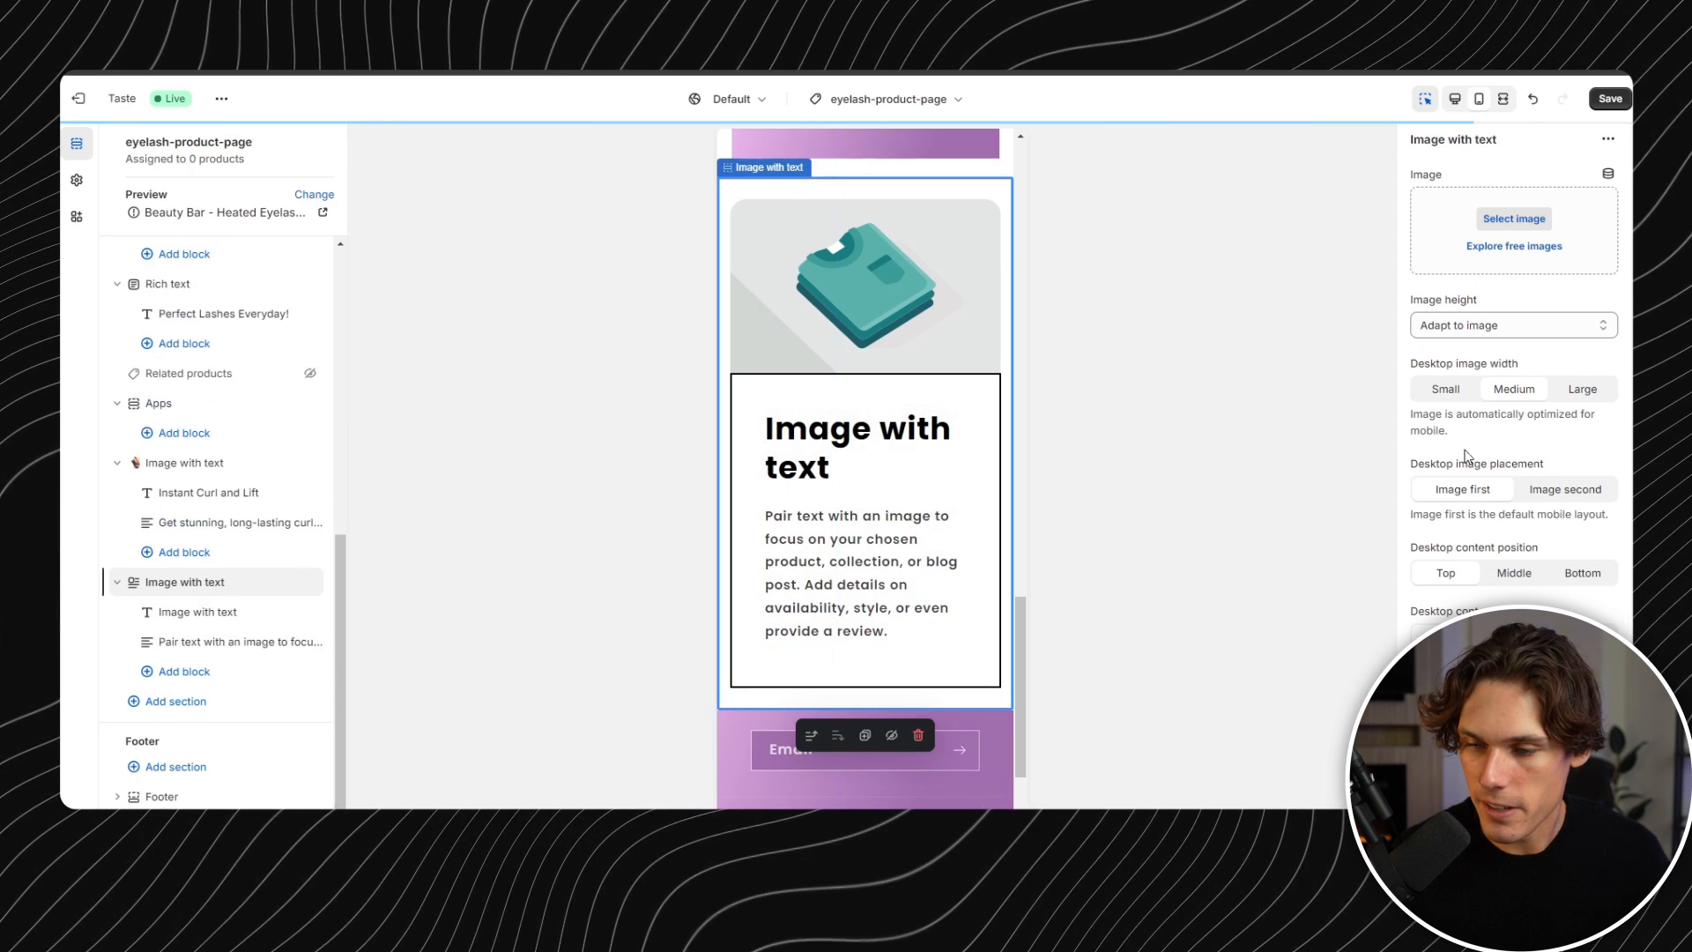
left_click(859, 441)
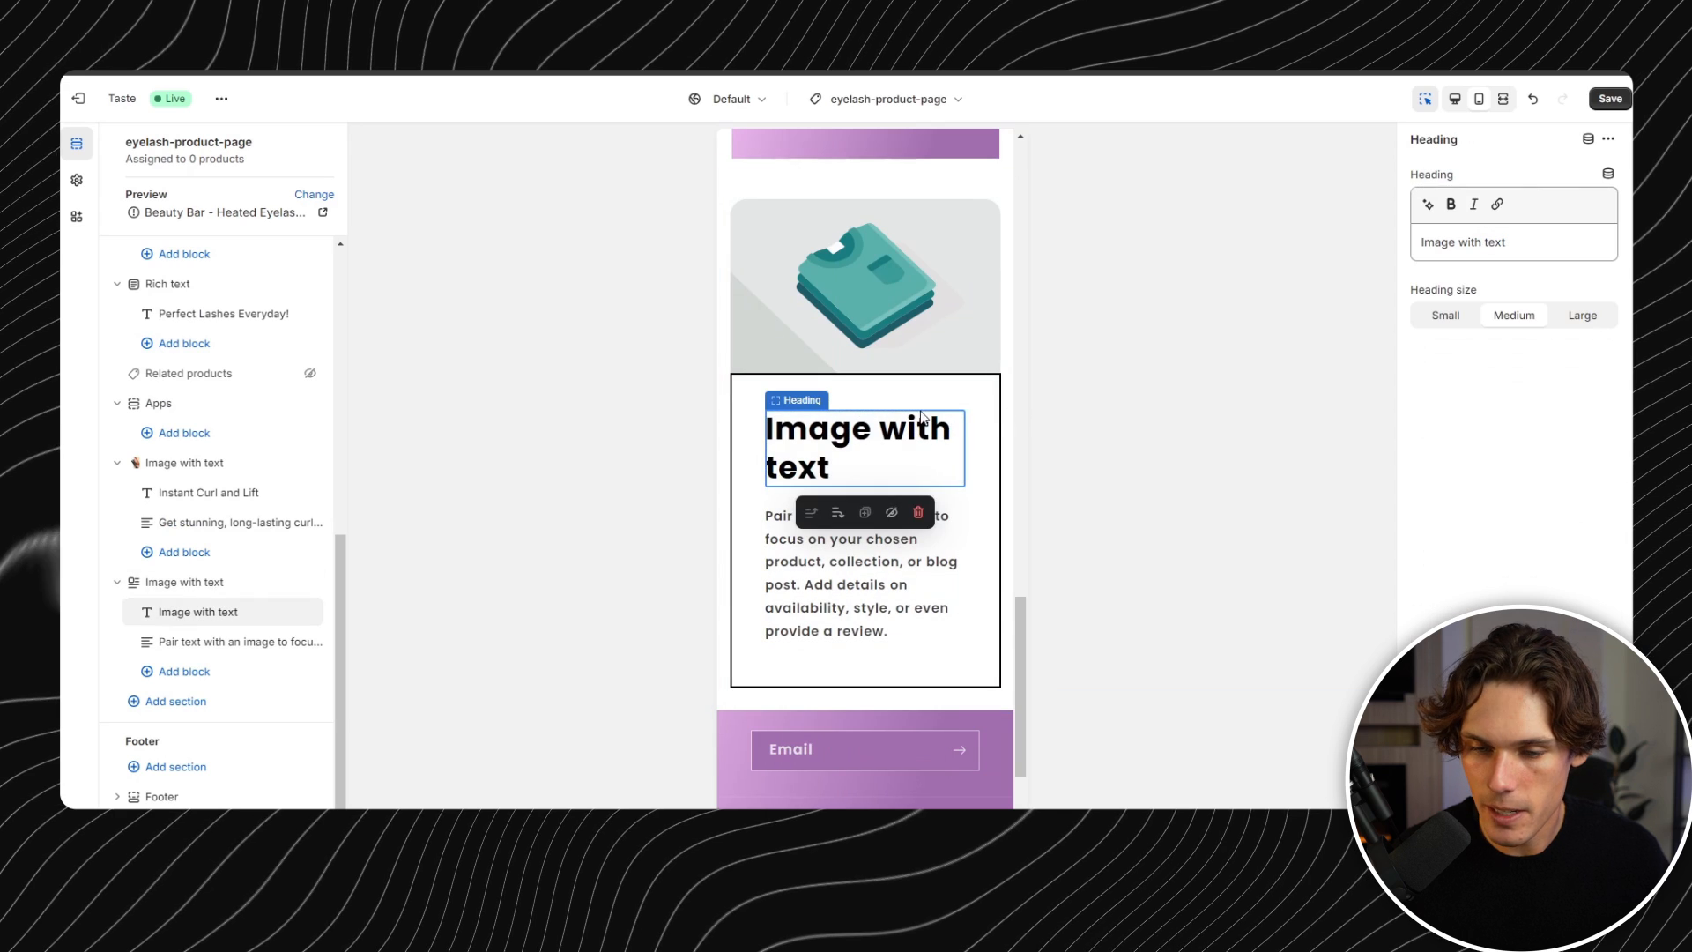
left_click(910, 311)
- Set the second Image with text section's heading to "All Day Confidence" with the heading size Small
left_click(868, 476)
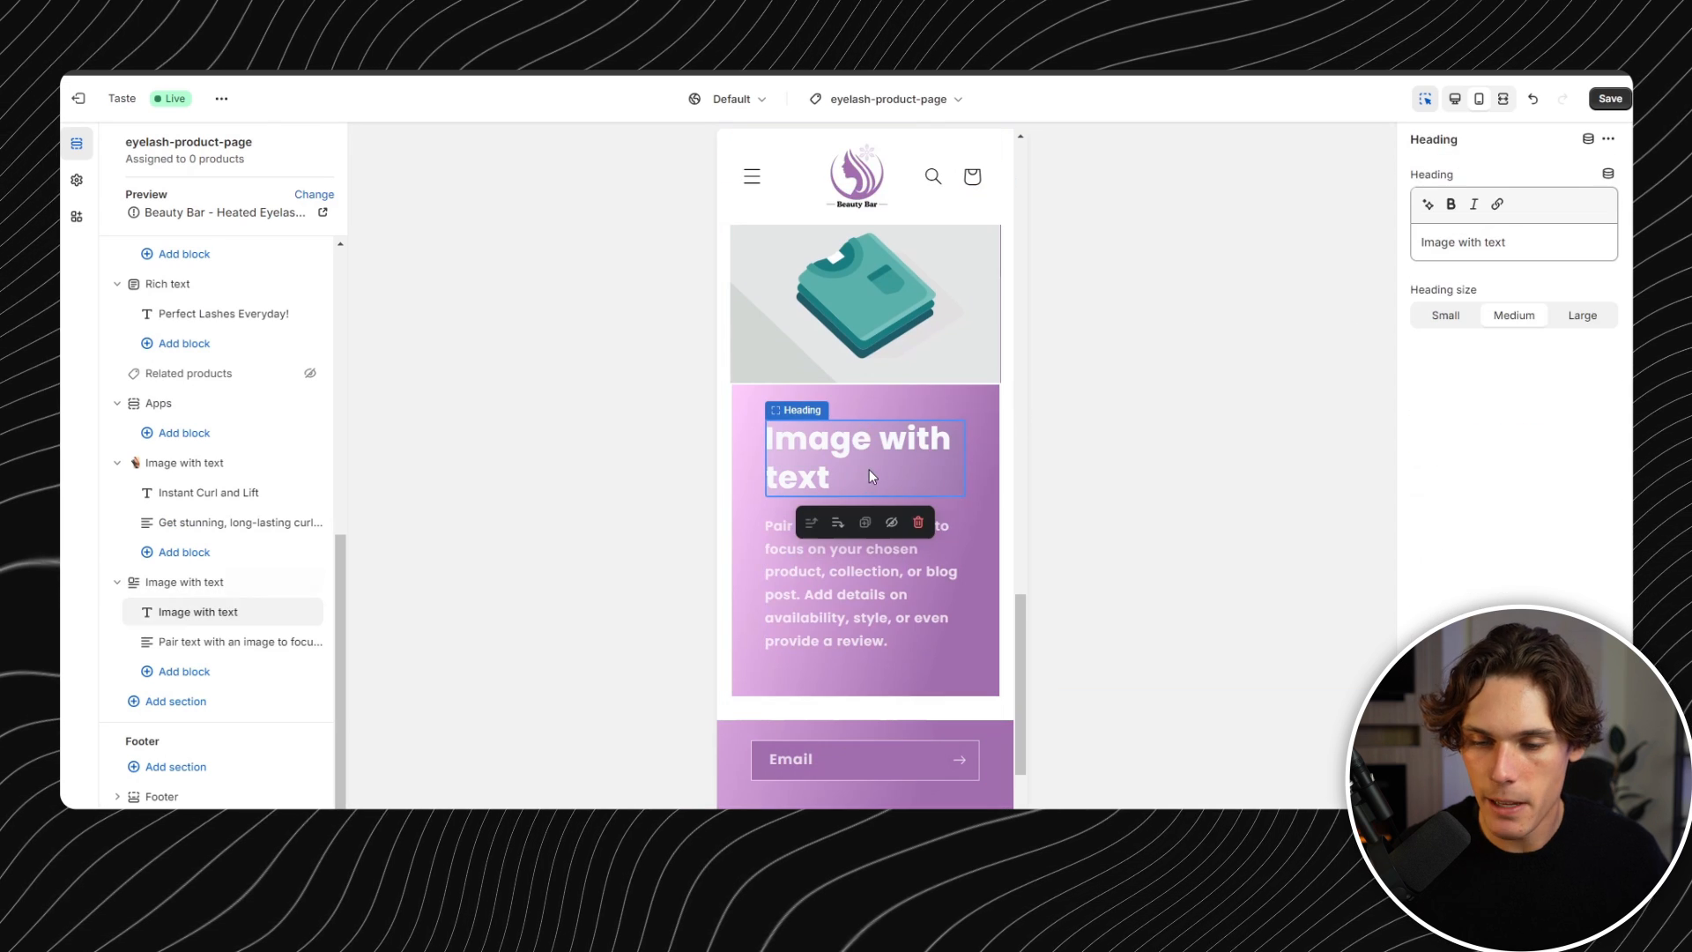
triple_click(1477, 243)
type("A")
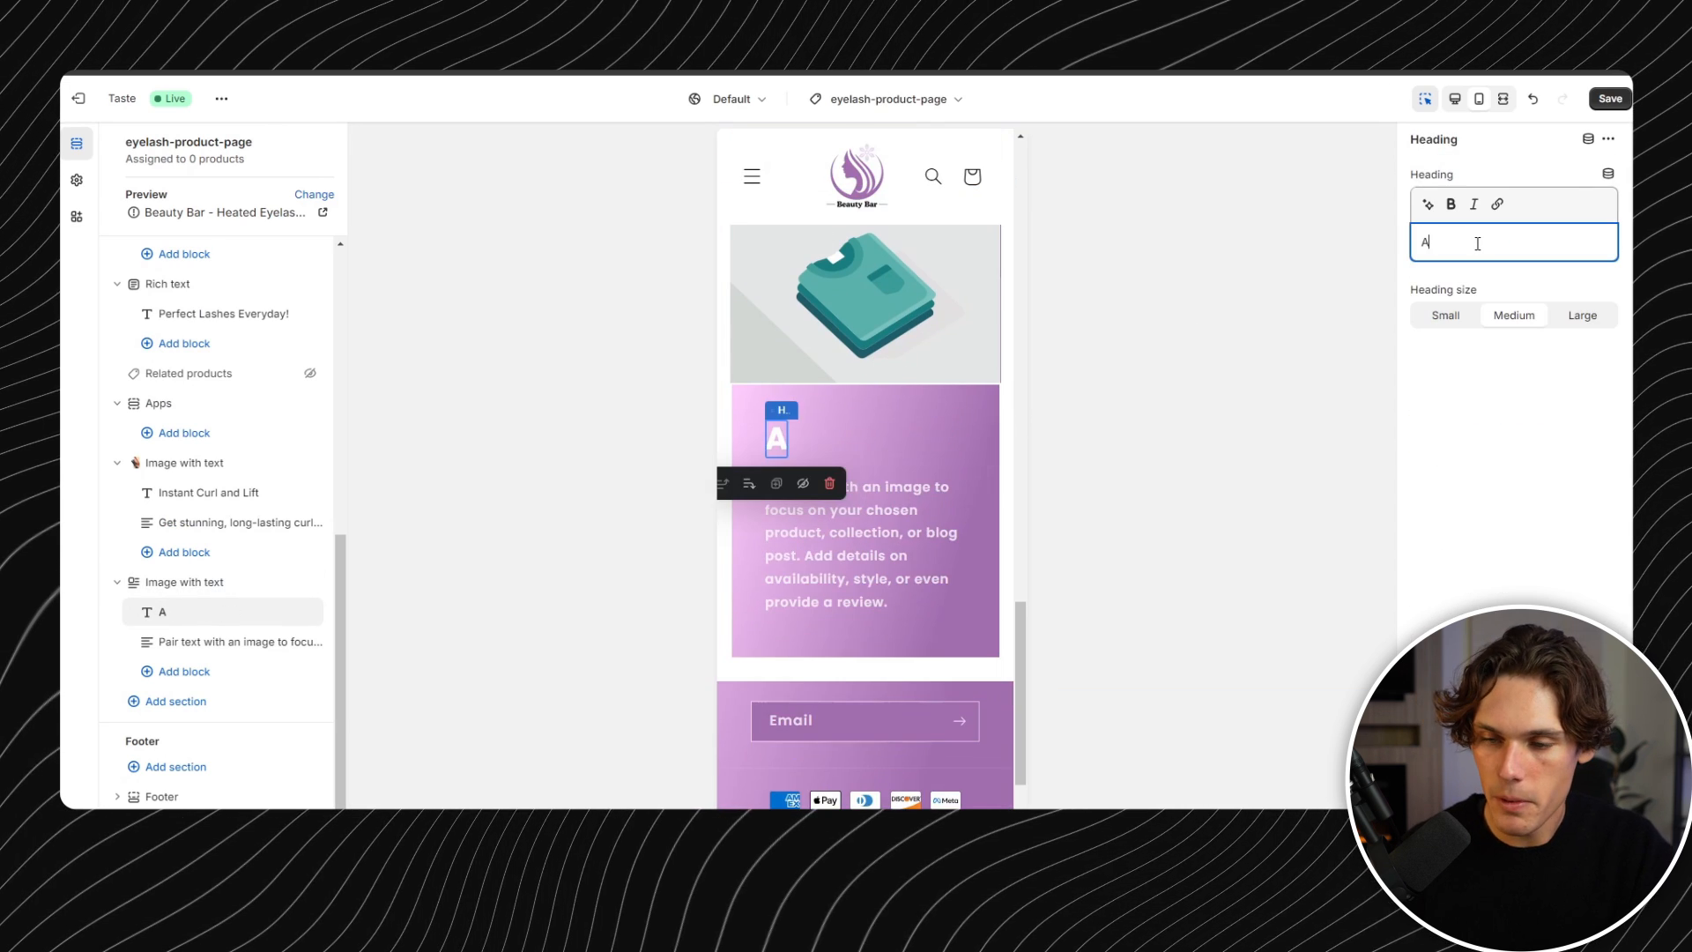
type("ll Day Confidence")
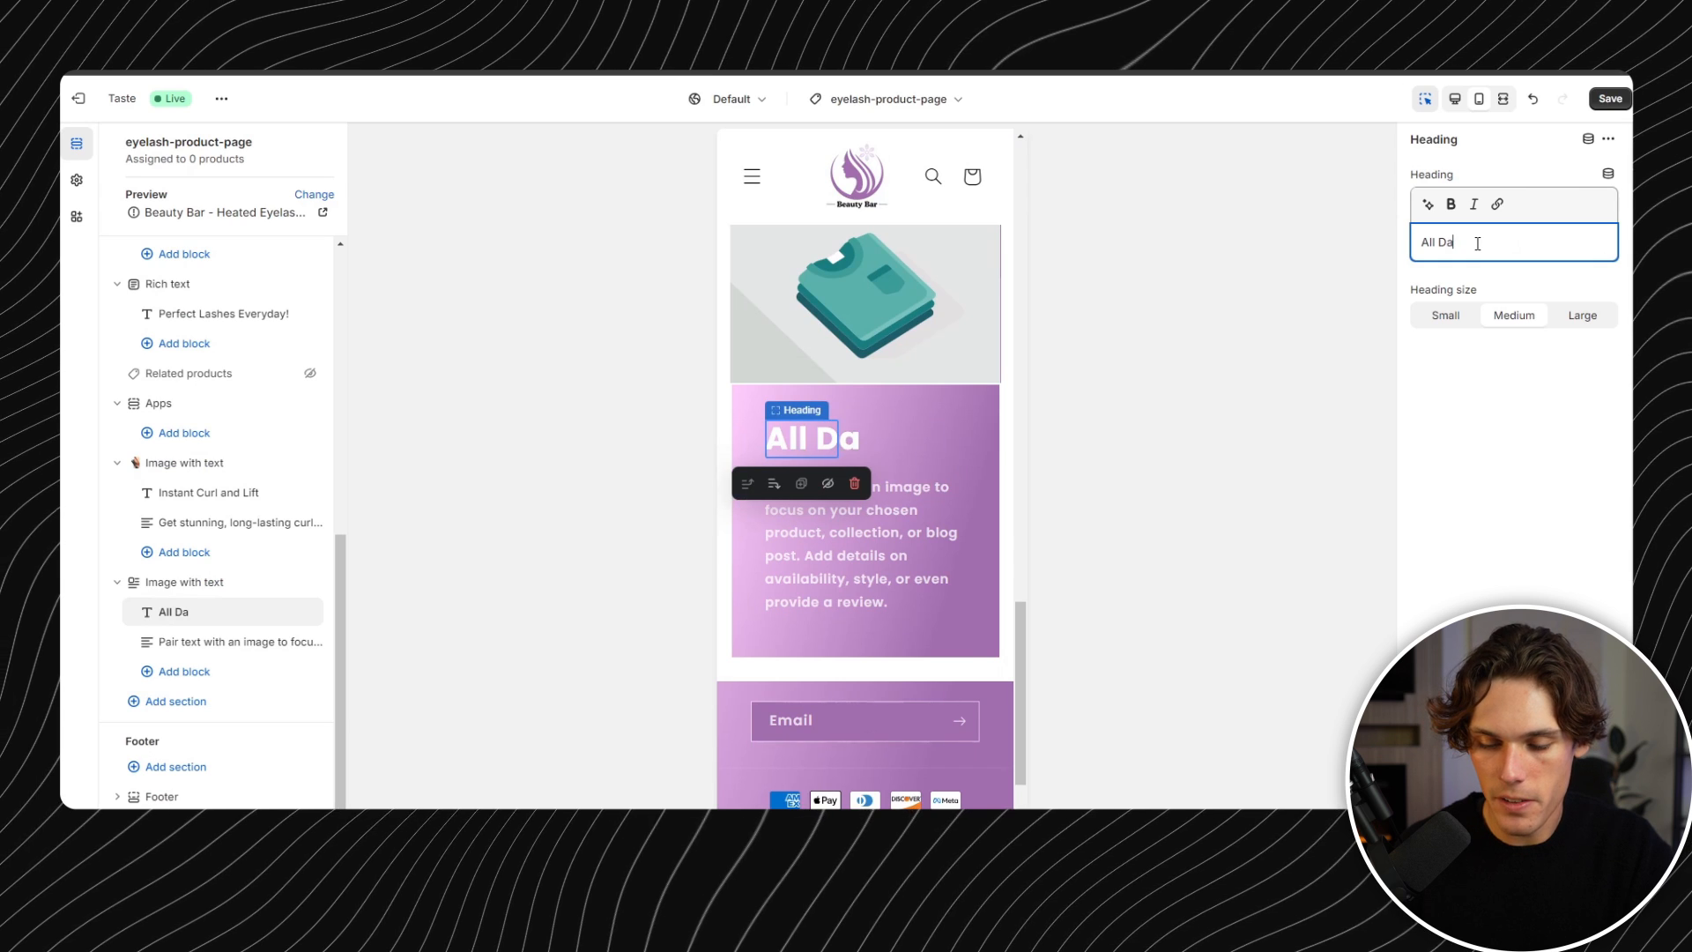
left_click(1445, 315)
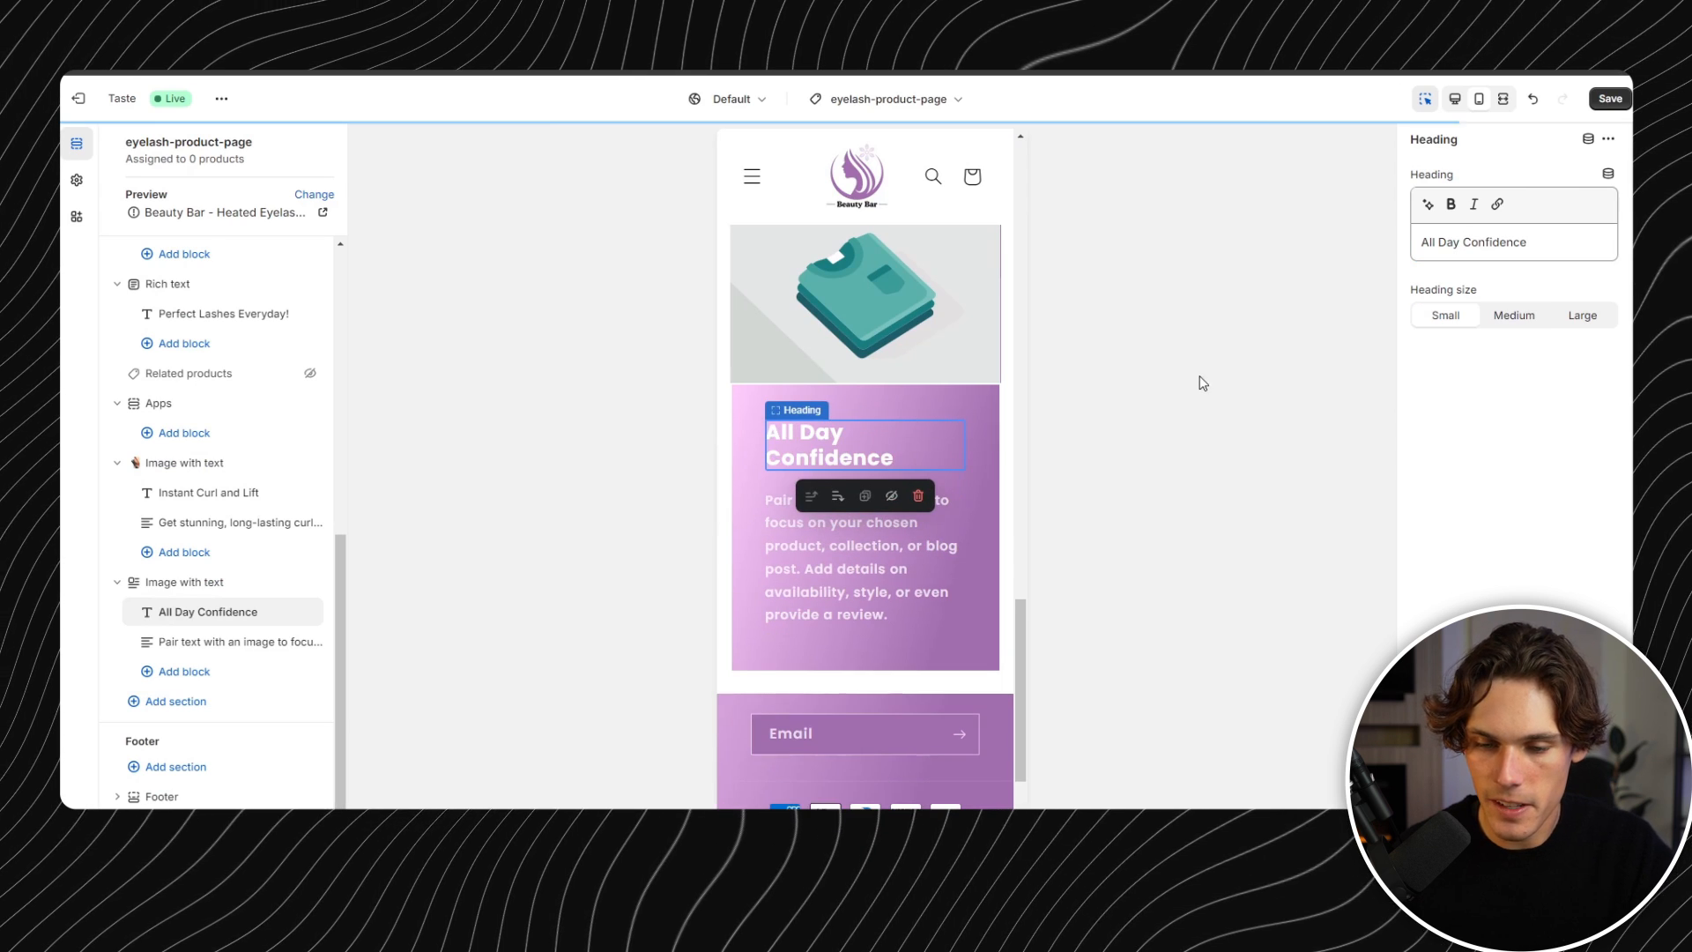
- Generate Hooks in Dropbot AI with "to get the perfect eyelash lift every time and mainly to increase confidence" and use the first as the section's text
left_click(859, 574)
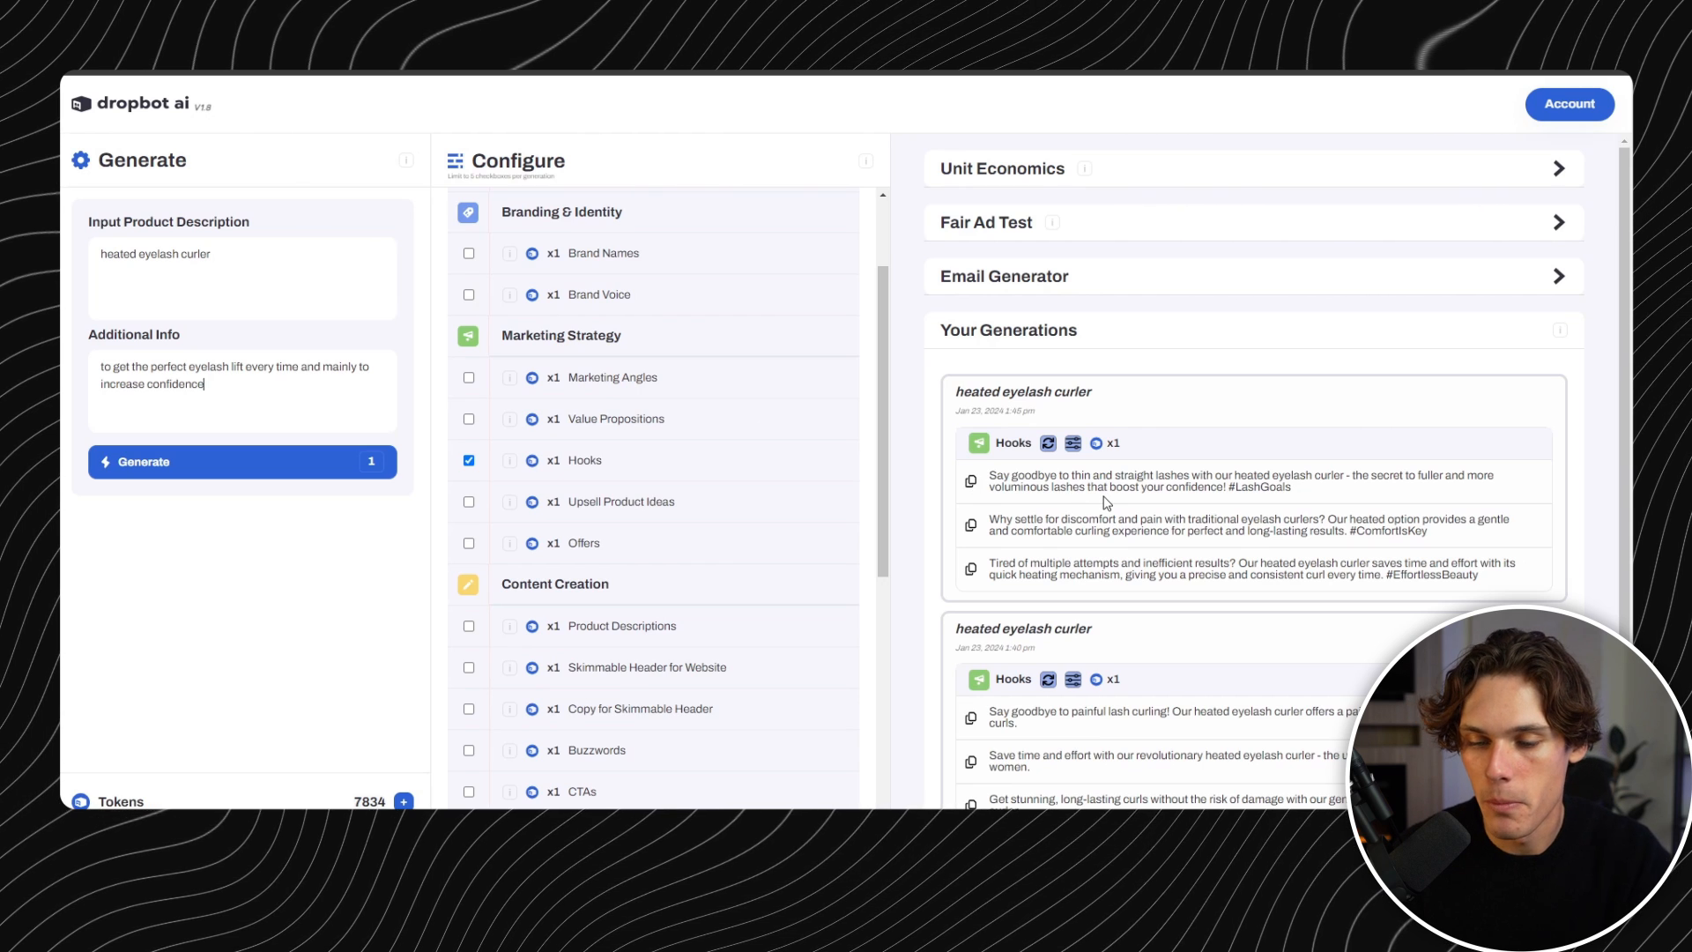
left_click(972, 486)
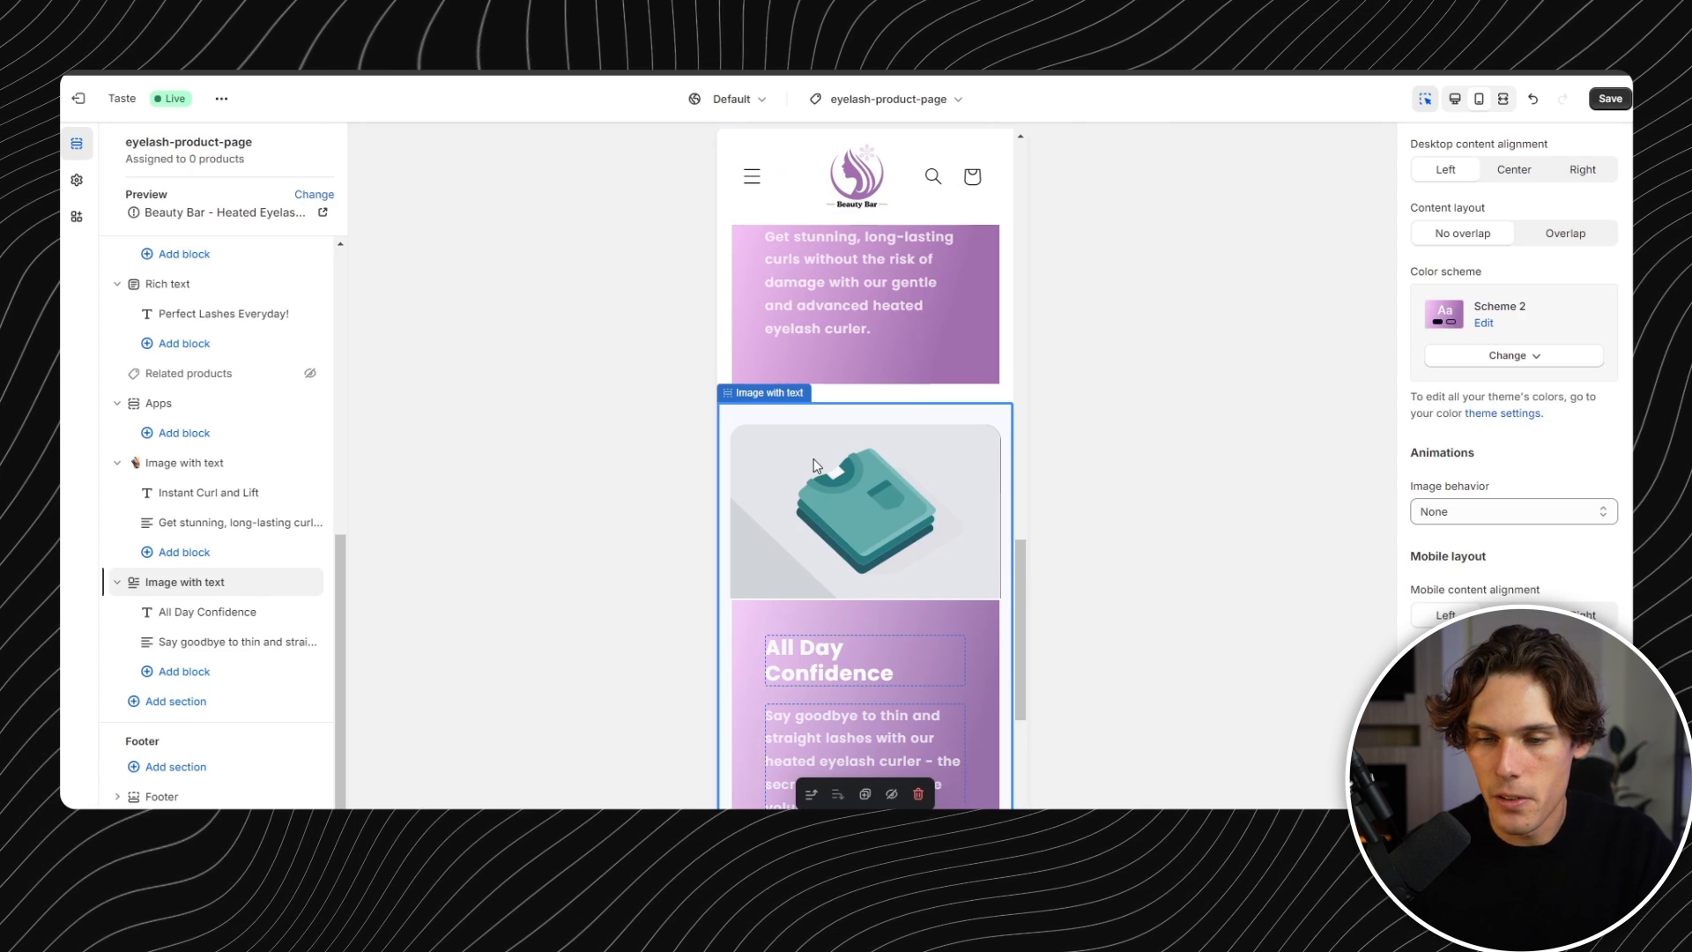
- Set the uploaded Dropshipping_Using_Tiktok_FULL_GUIDE_1 GIF as the image of the All Day Confidence section and save the page
scroll(811, 463, "up", 2)
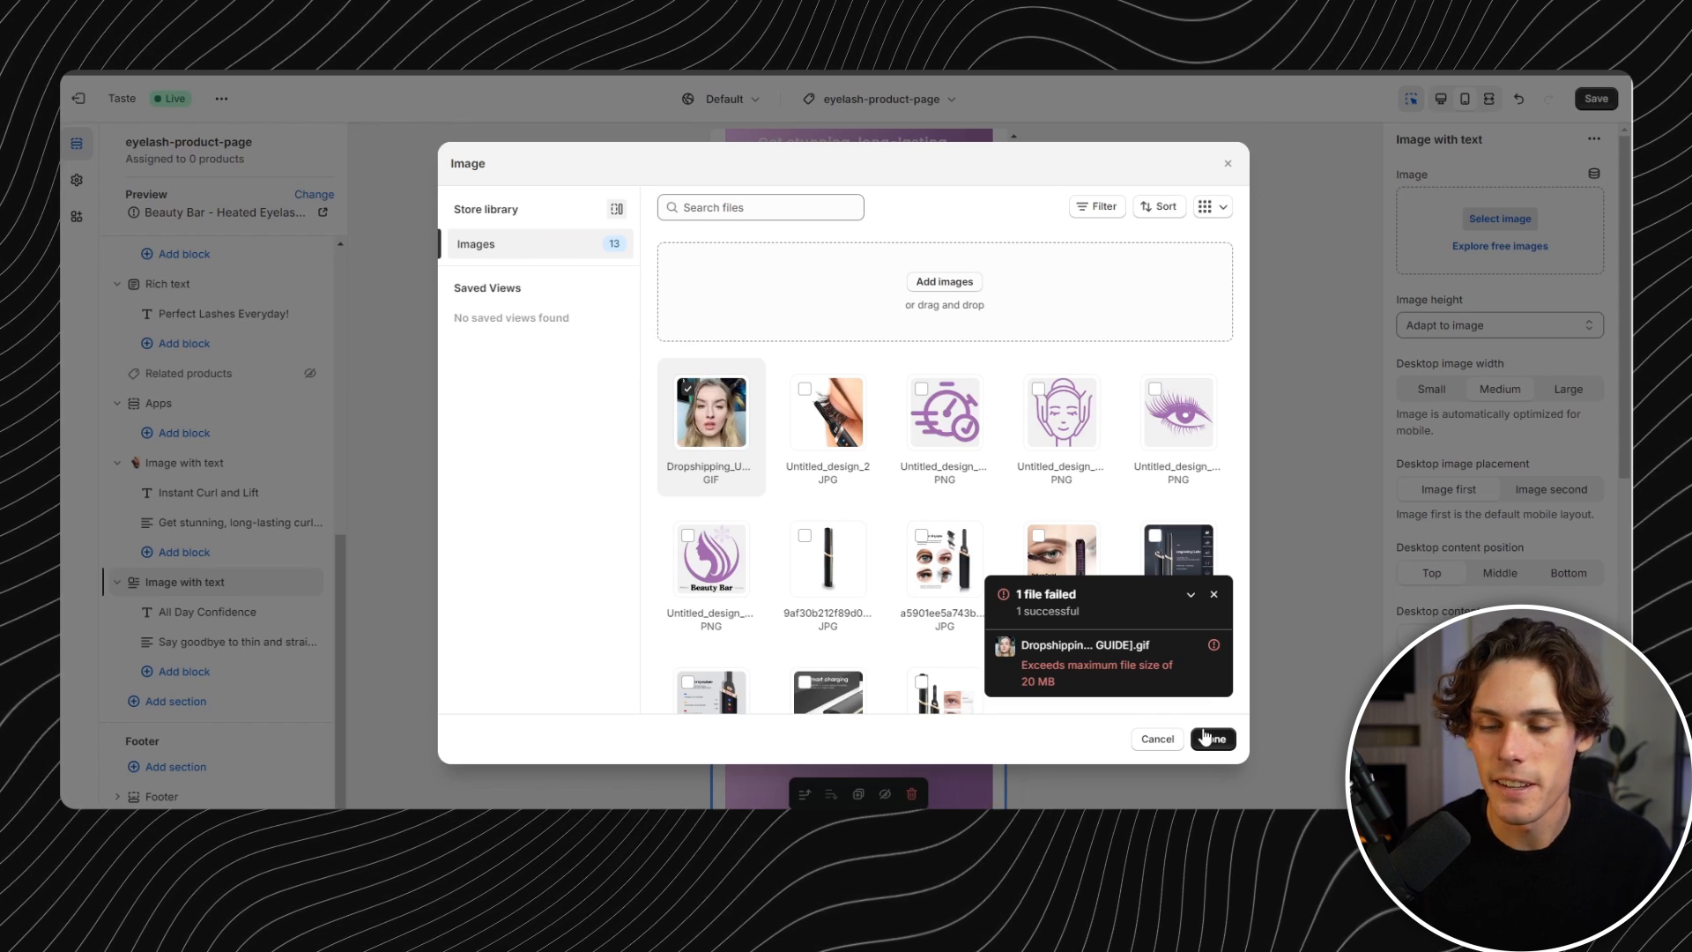
left_click(1213, 738)
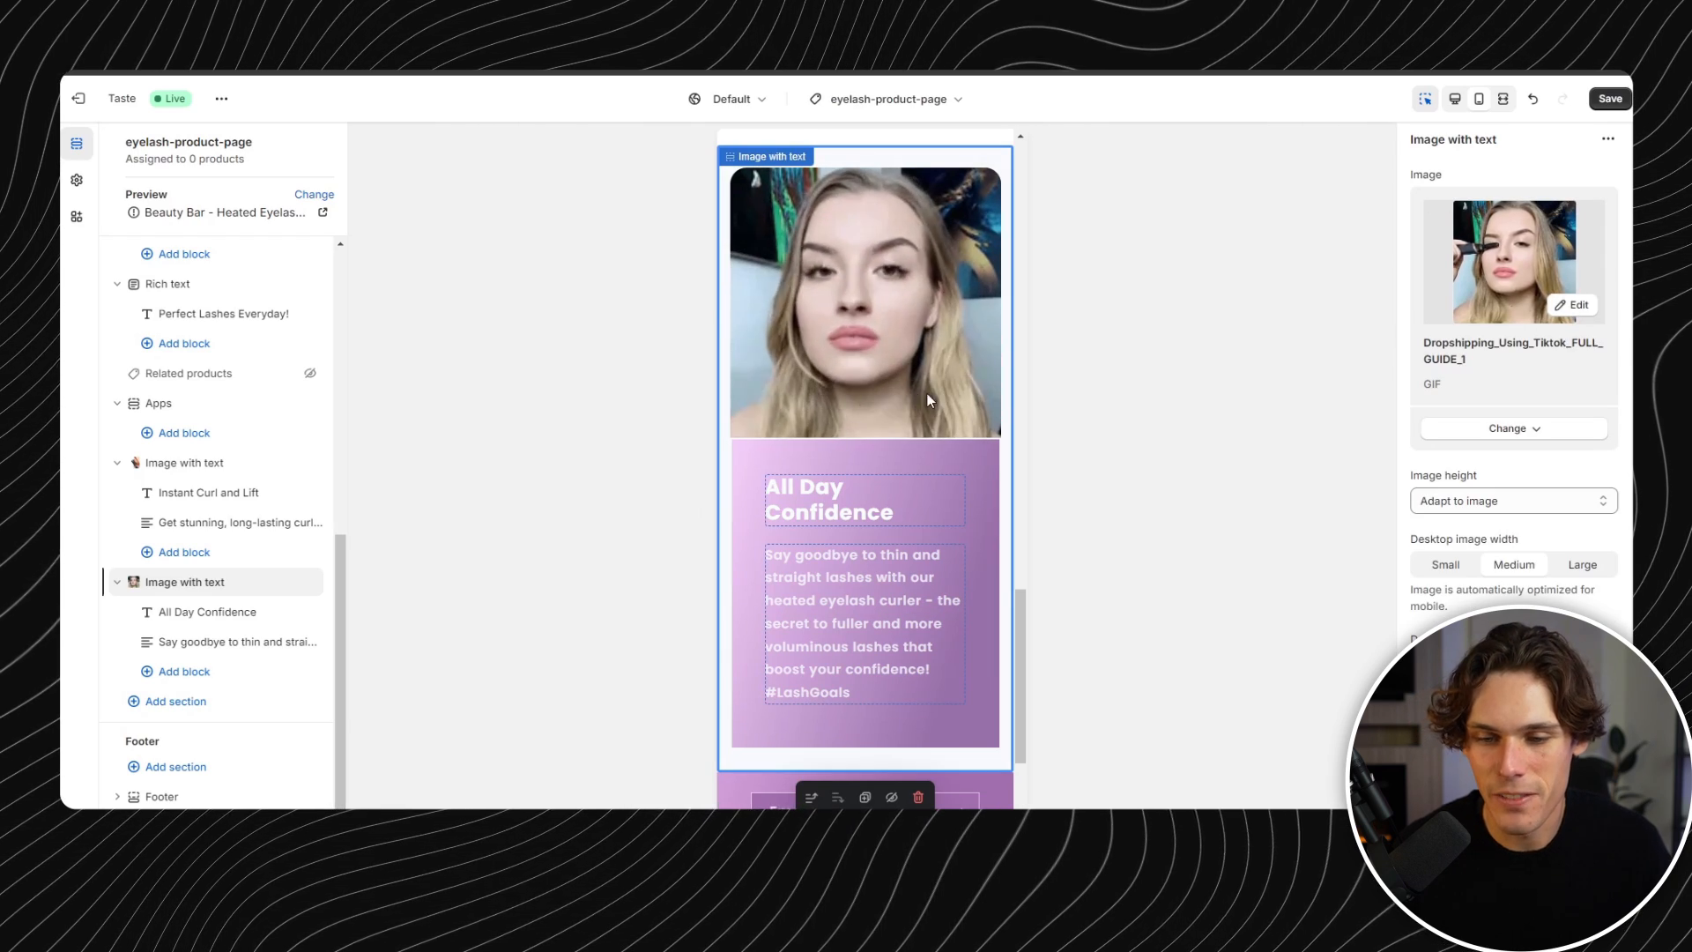
key("ctrl+s")
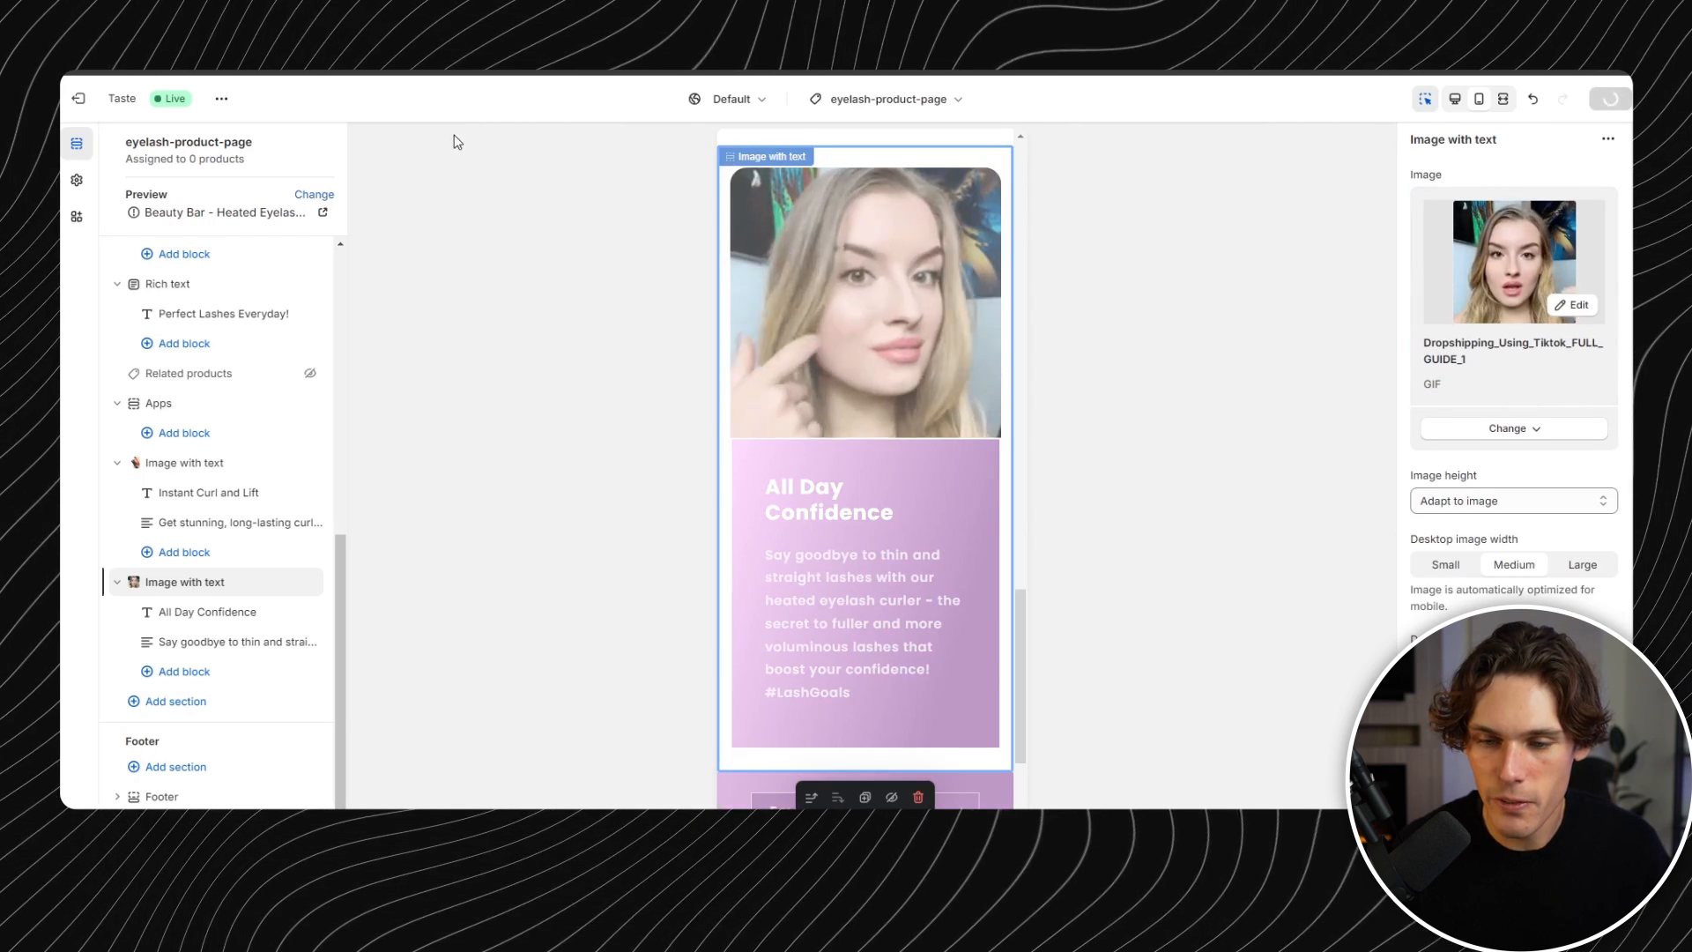
- Add a Rich text section below the All Day Confidence section
scroll(811, 337, "up", 5)
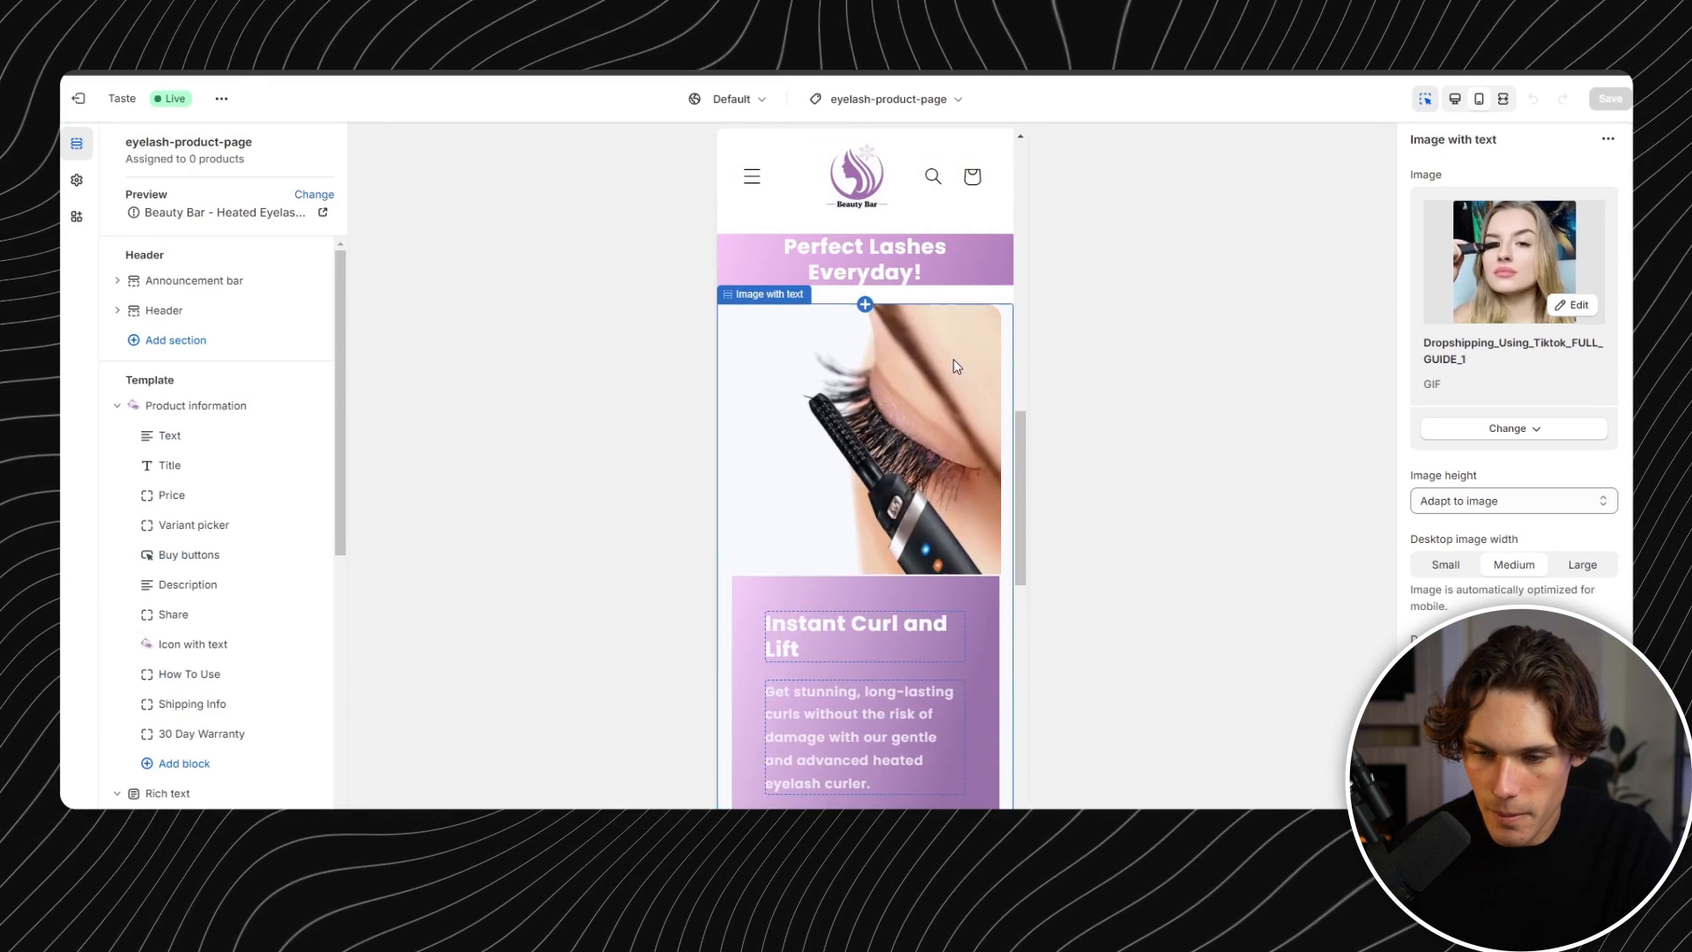
scroll(941, 393, "down", 10)
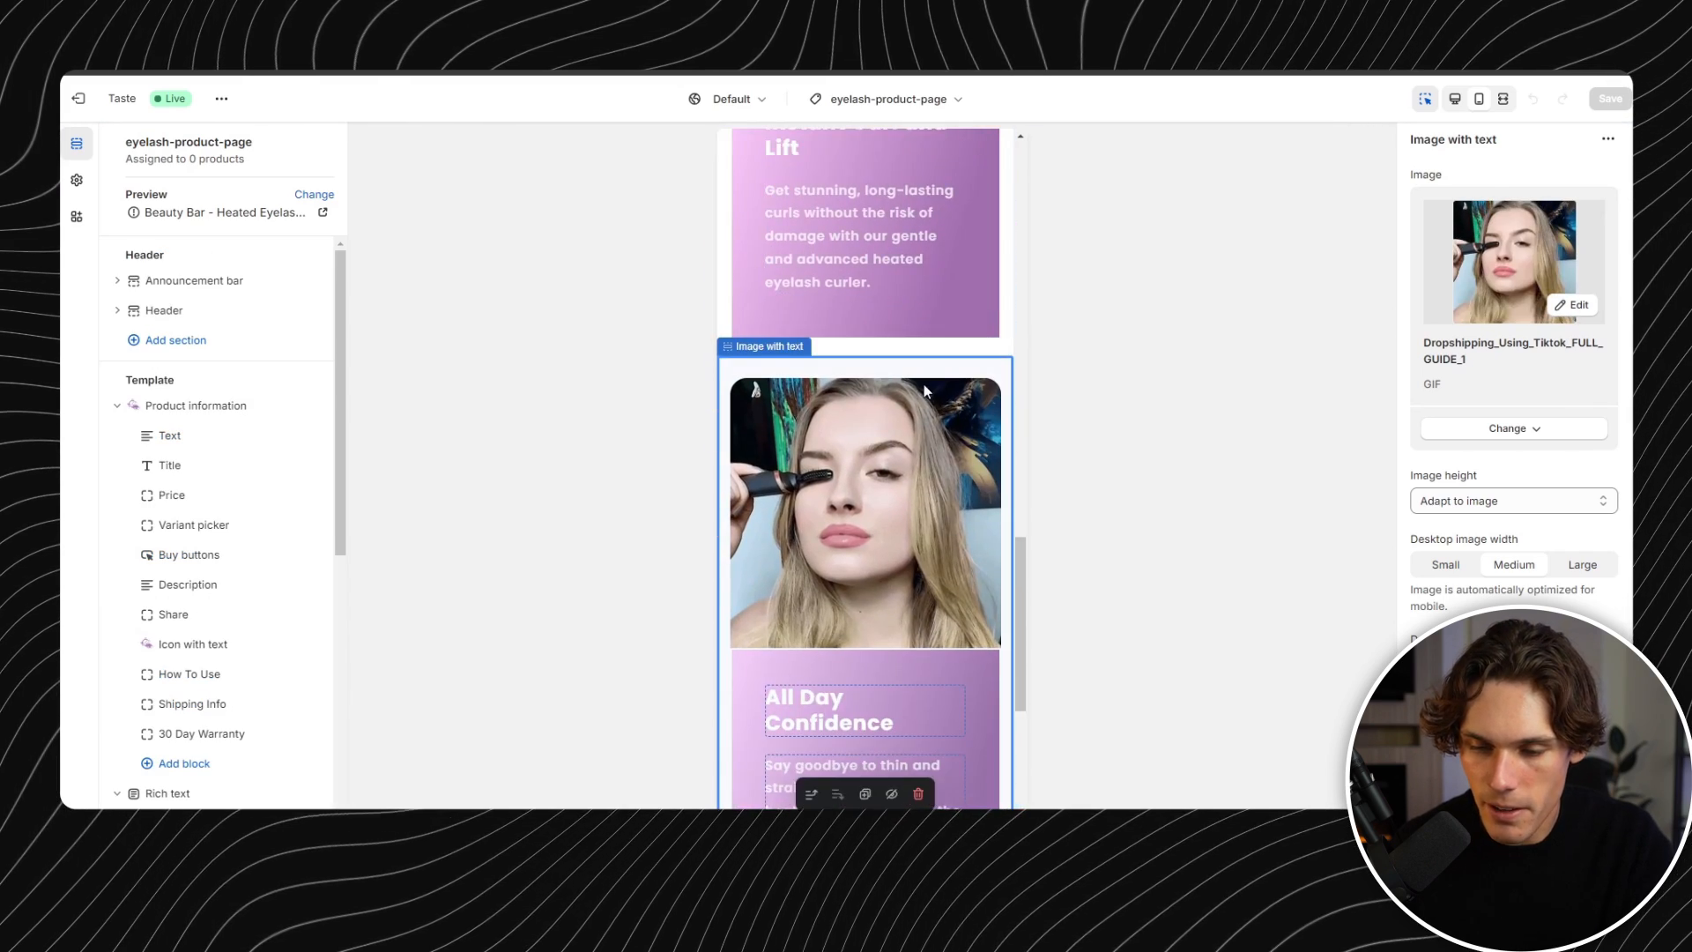
scroll(886, 409, "down", 2)
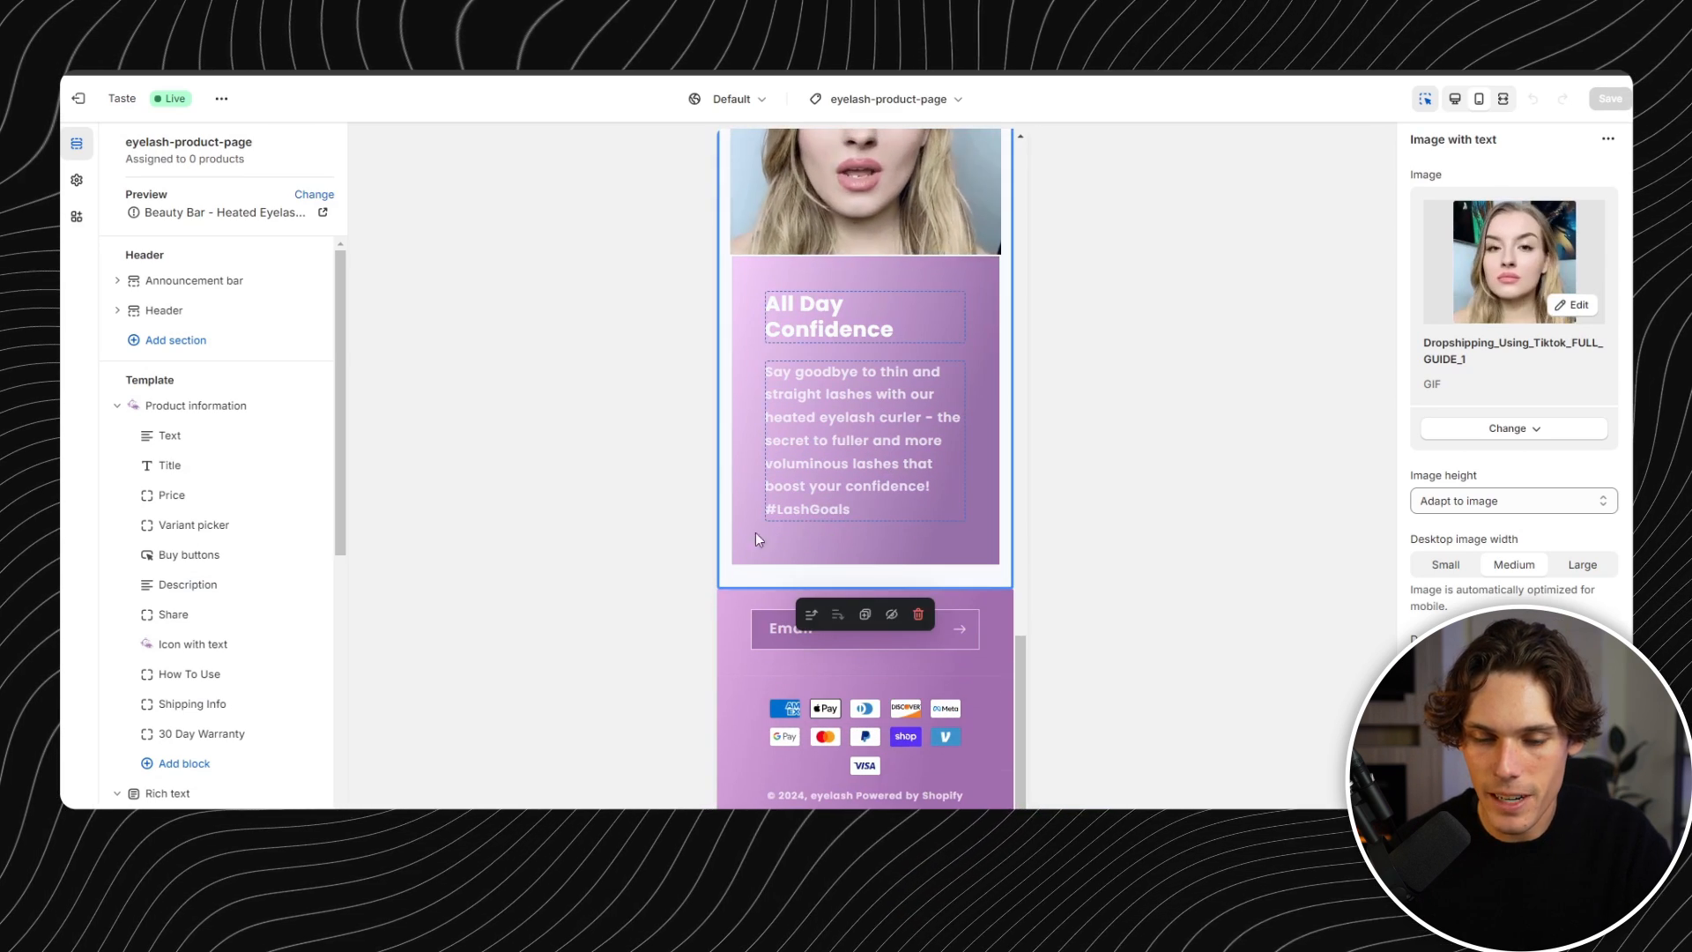
scroll(247, 643, "down", 3)
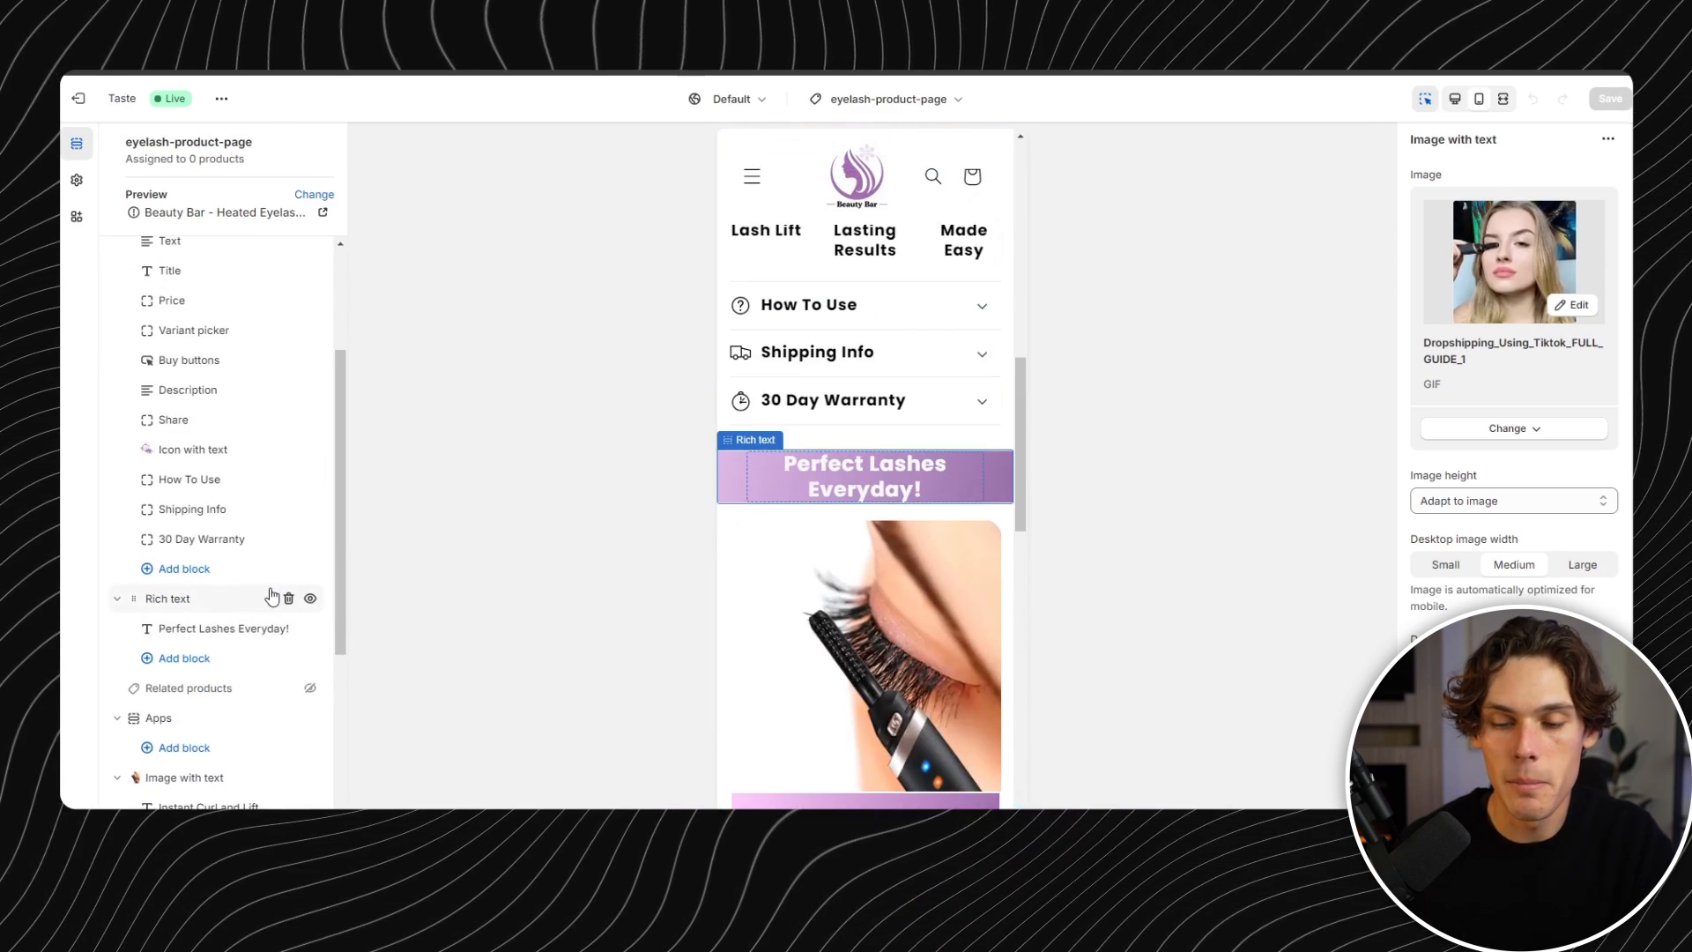
scroll(233, 740, "down", 3)
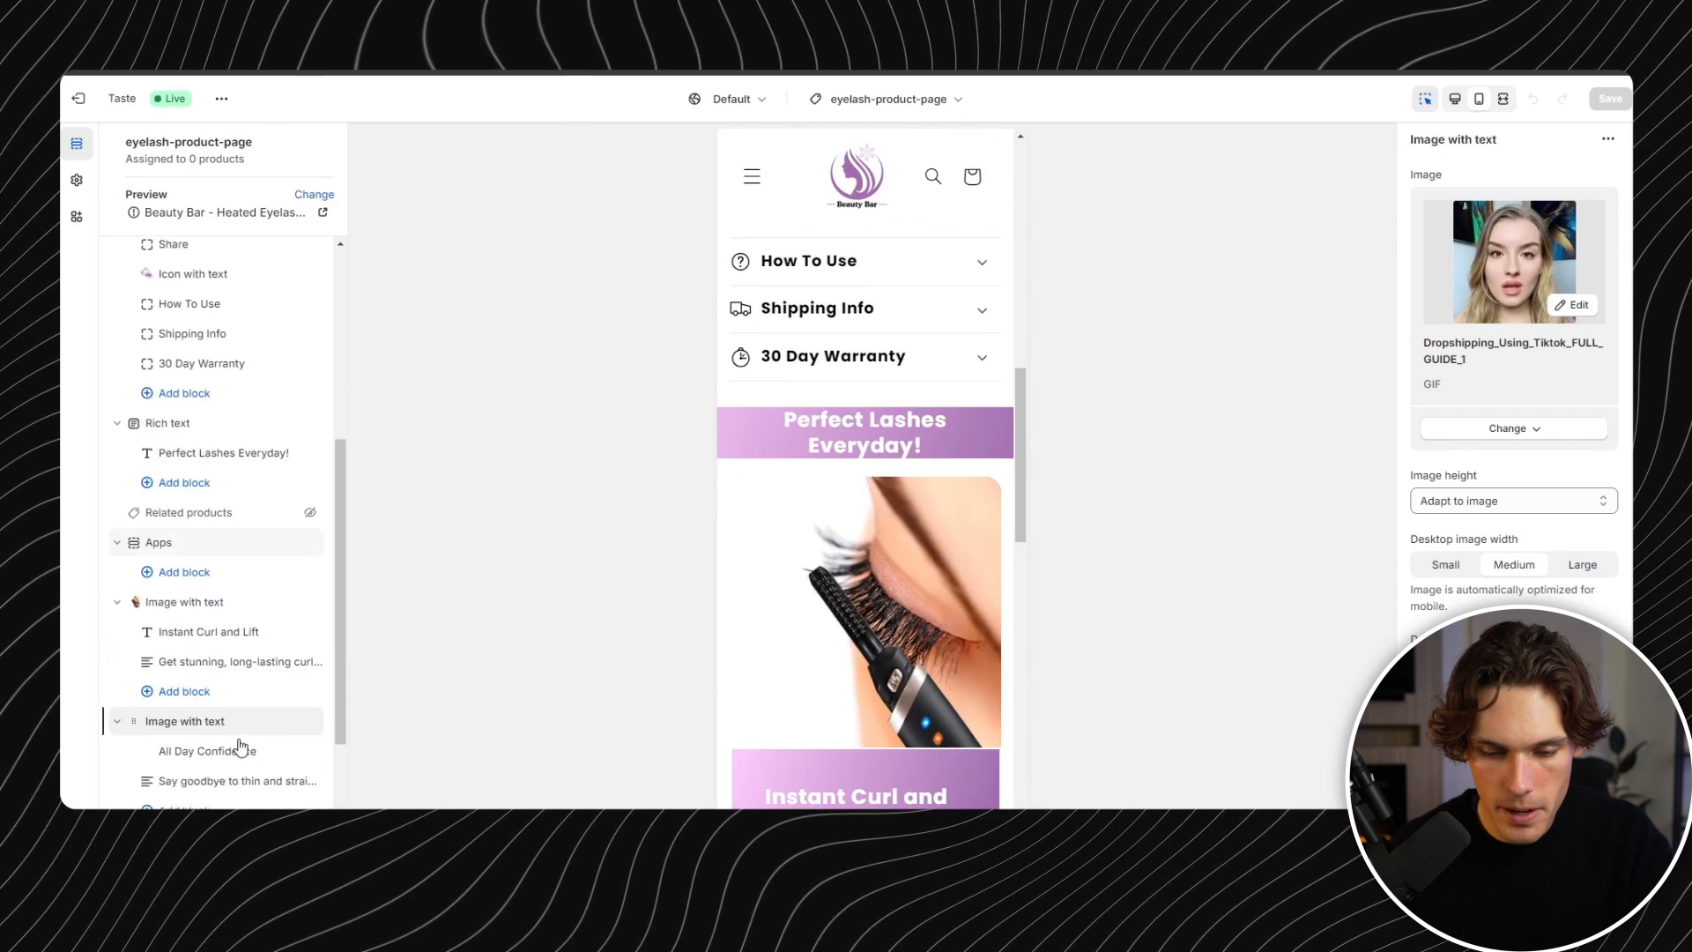
left_click(221, 803)
left_click(397, 578)
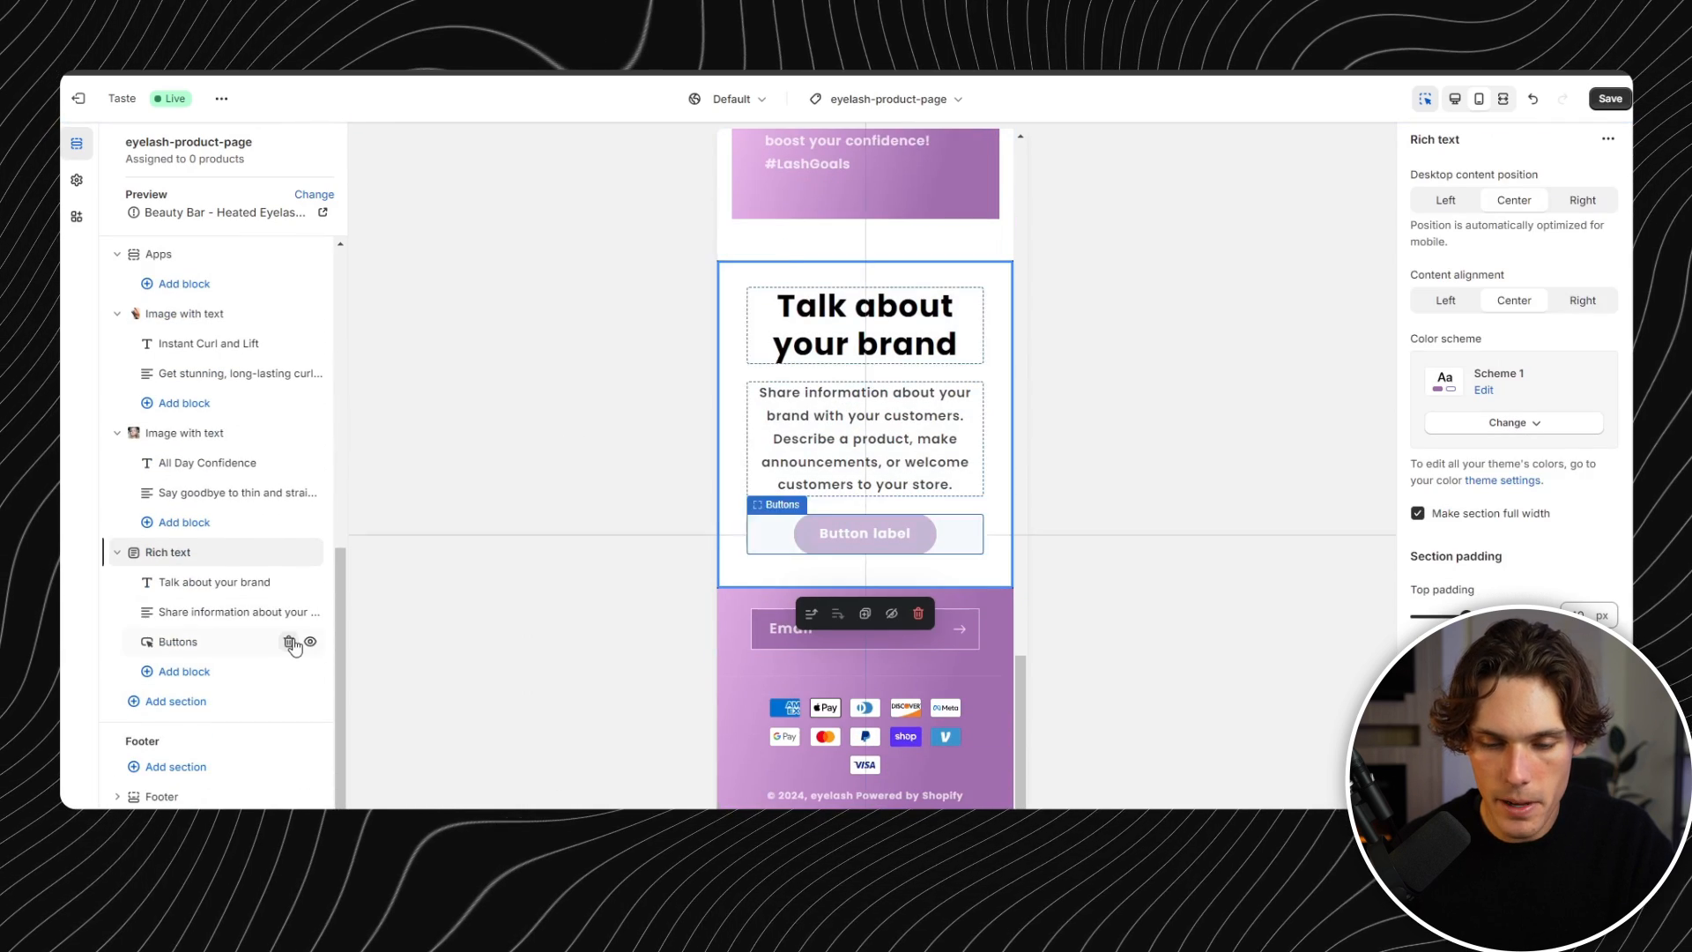
- Remove the text and Buttons blocks from the new Rich text section and reduce its top padding to the minimum
left_click(289, 641)
left_click(288, 641)
left_click_drag(1466, 615, 1416, 616)
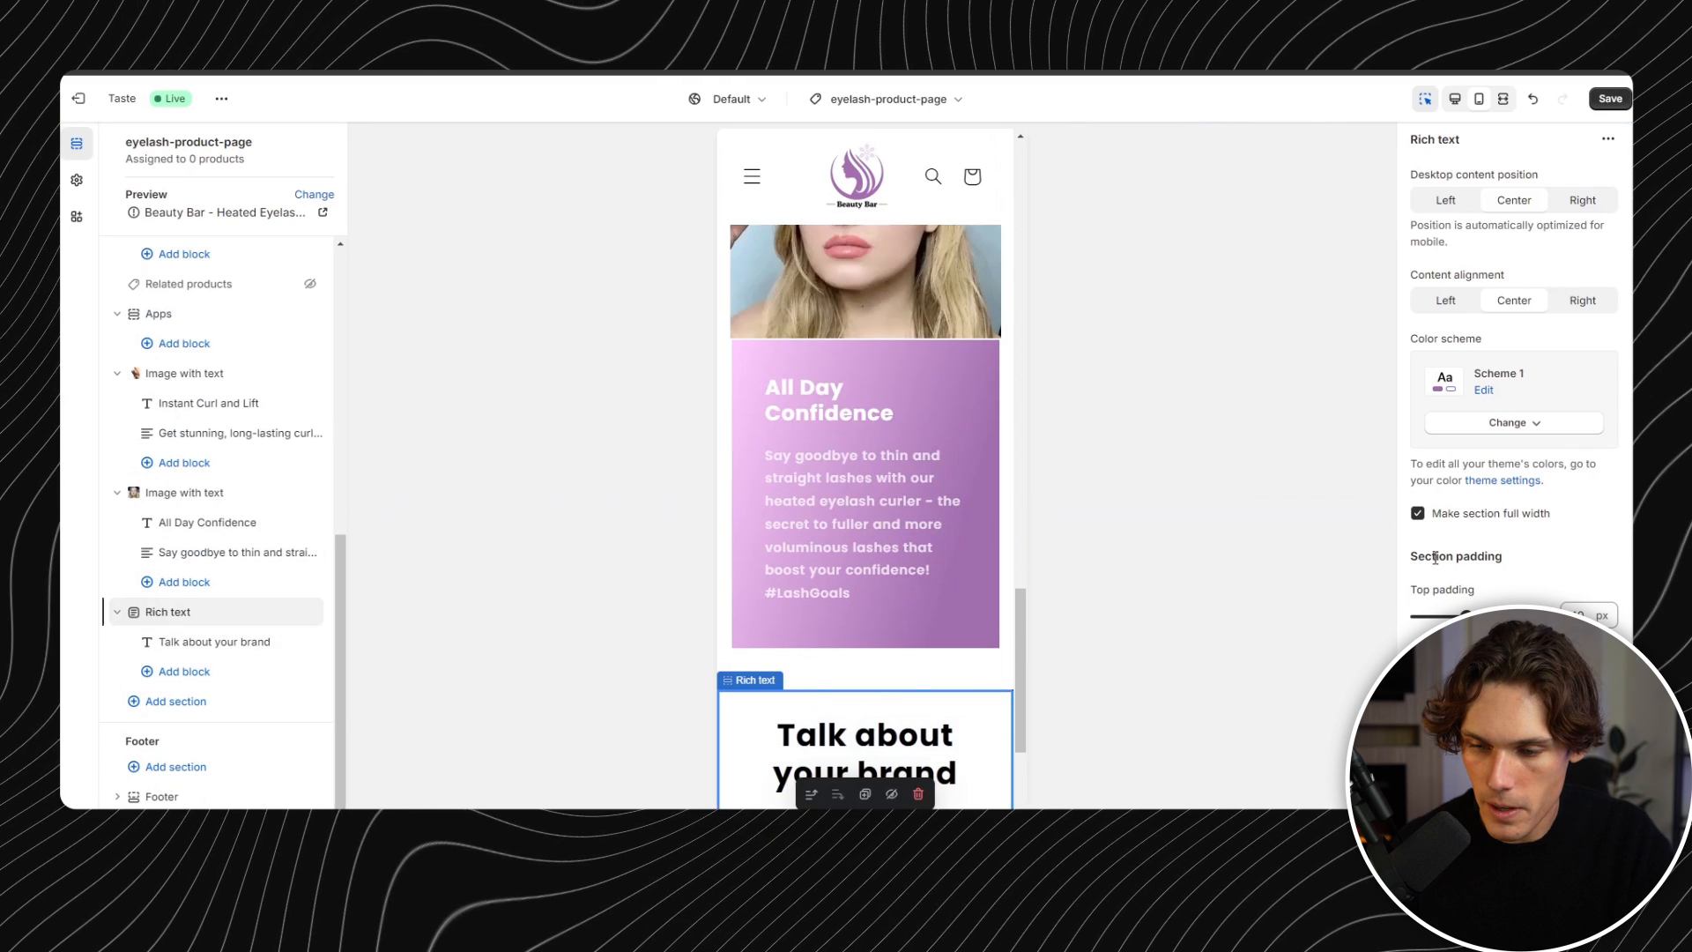
scroll(954, 551, "down", 3)
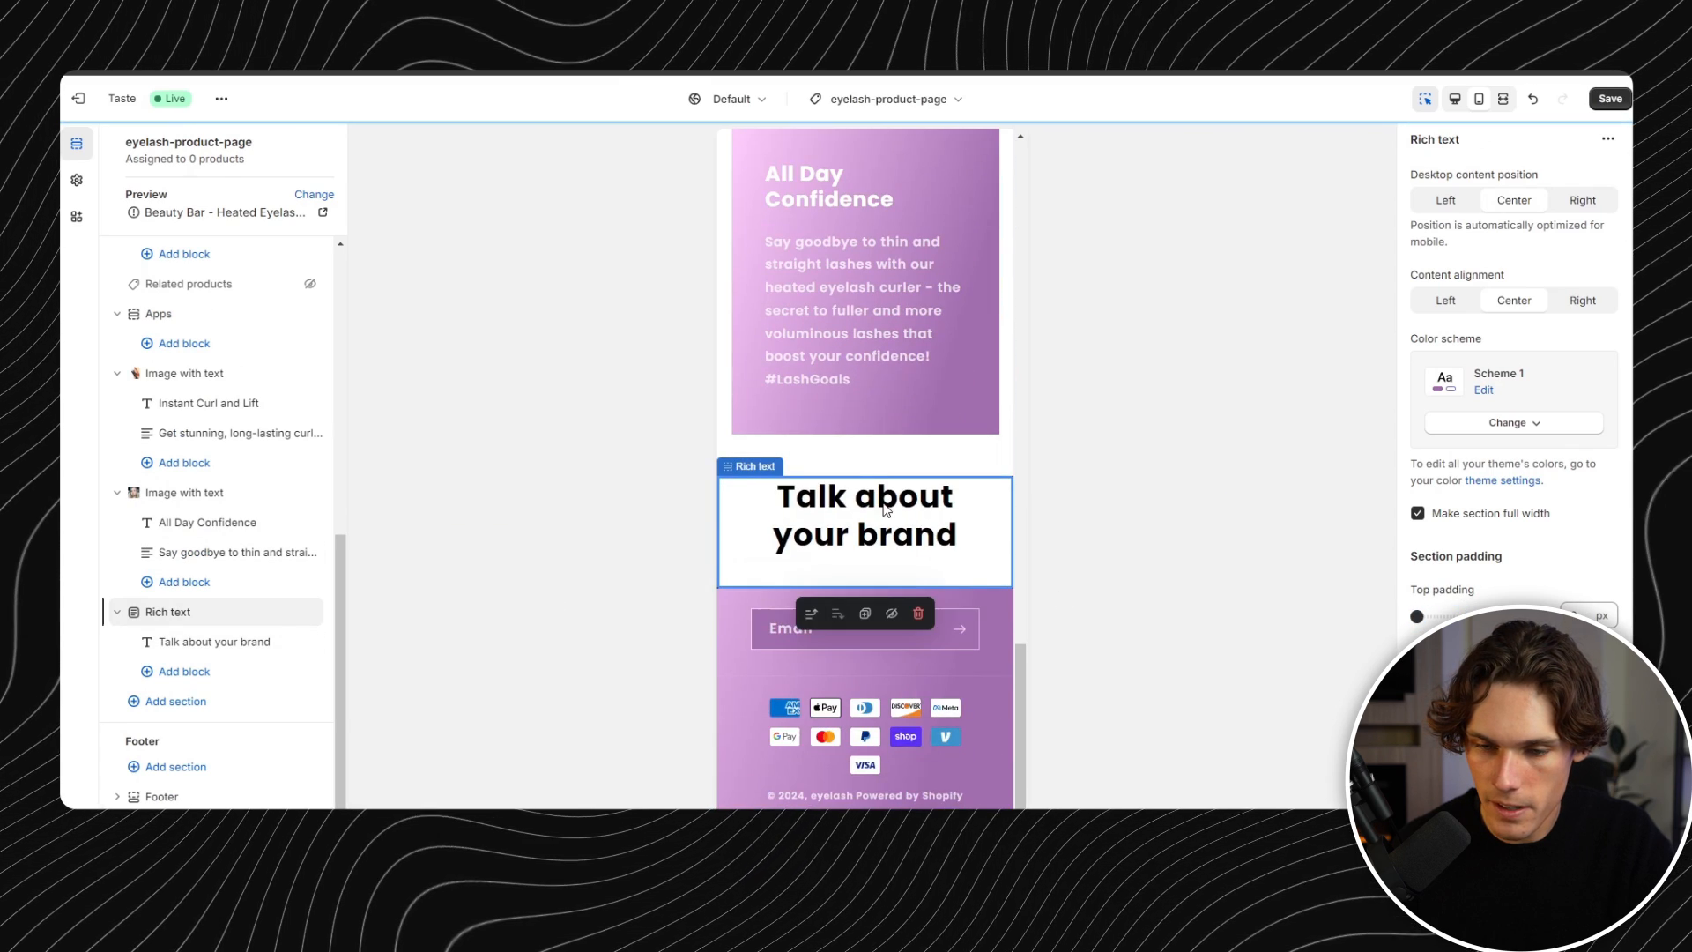
- Set the new Rich text section's heading to "Real People Real Results" and adjust its heading size
left_click(864, 516)
triple_click(1525, 249)
type("Real ")
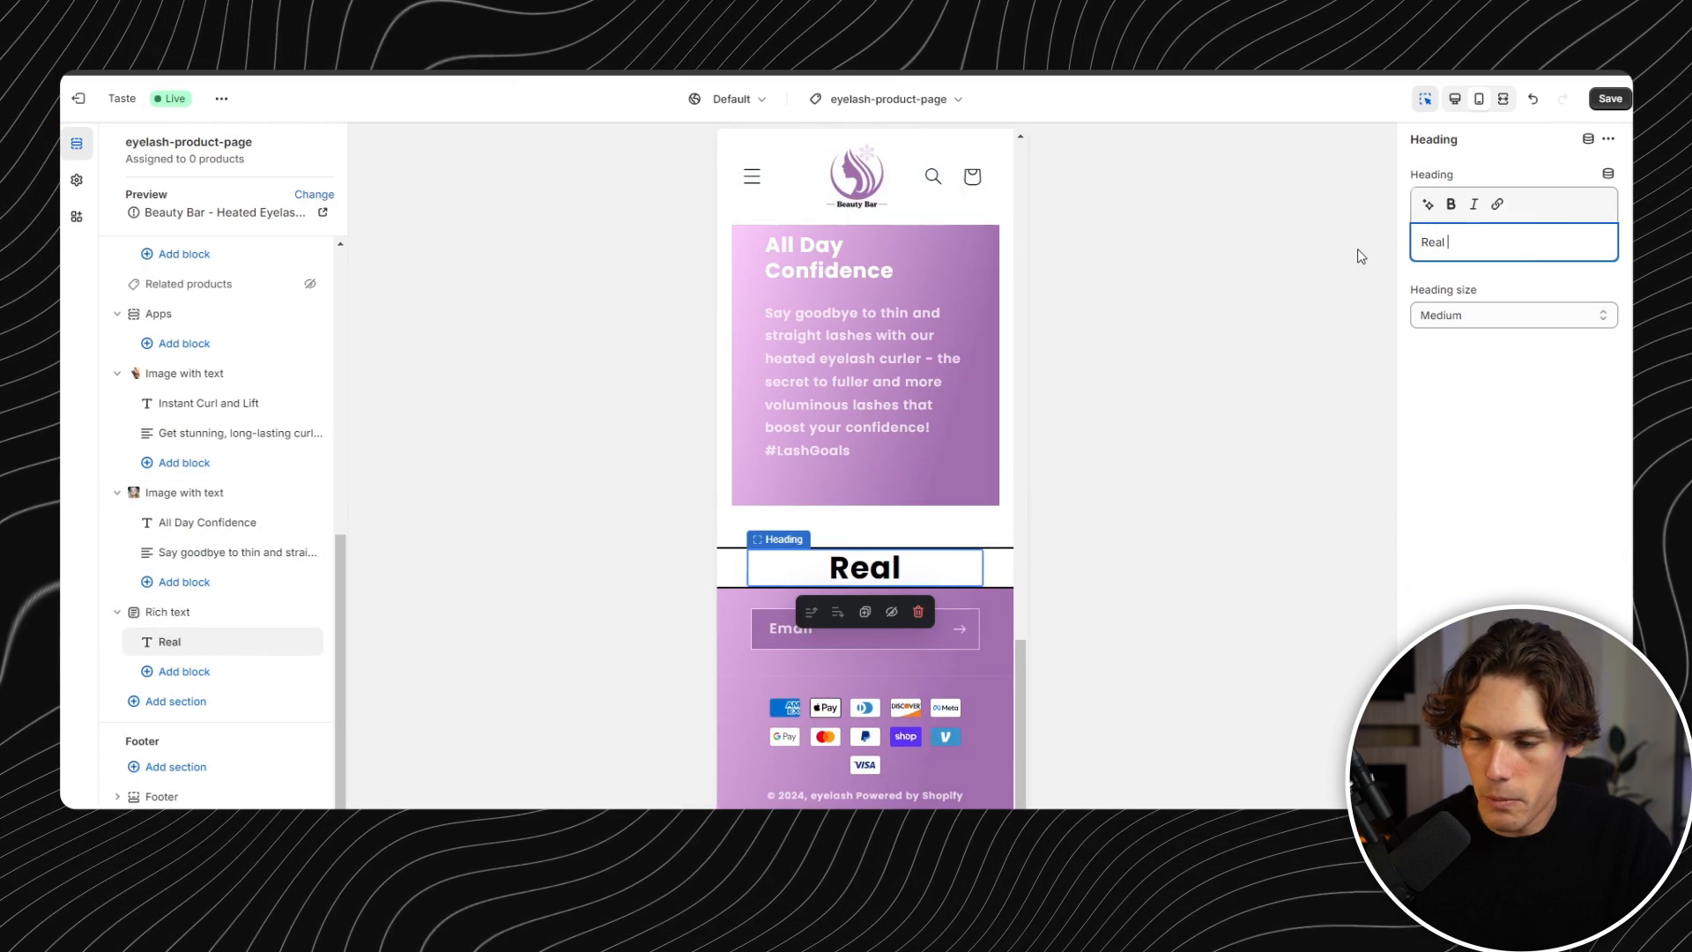
type("People Real Results")
left_click(1513, 315)
left_click(1498, 342)
- Open the settings of the Rich text section containing the "Real People Real Results" heading
left_click(234, 612)
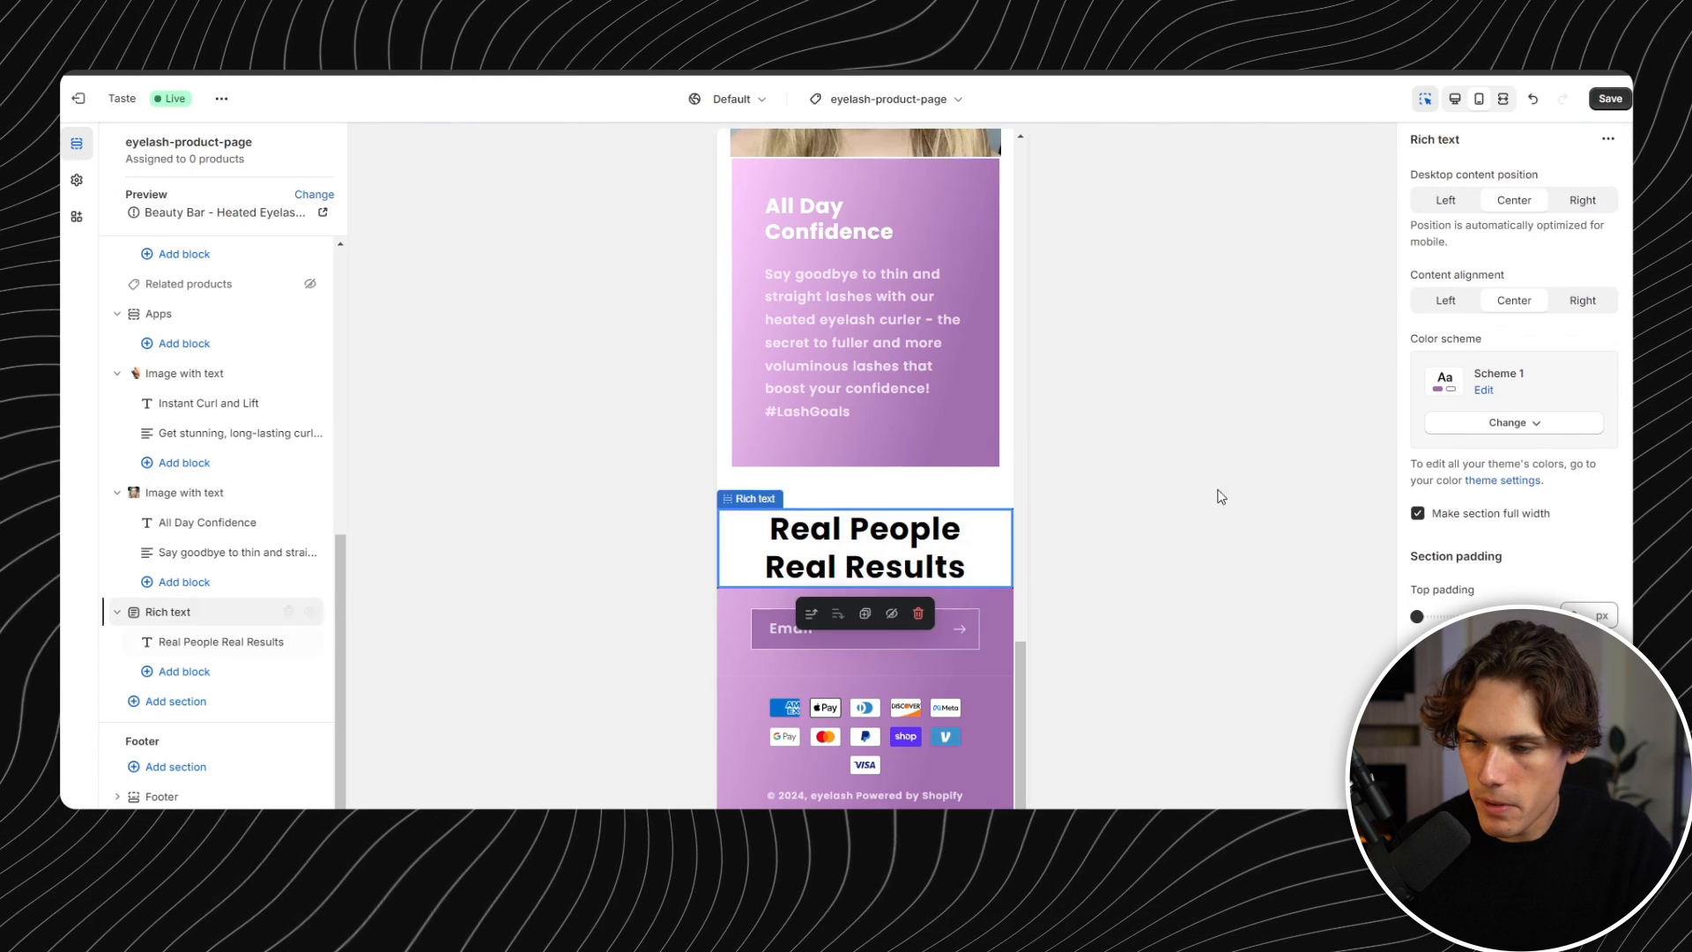
- Change the color scheme of the "Real People Real Results" rich text section to Scheme 2 and save the page
left_click(1540, 426)
left_click(1498, 502)
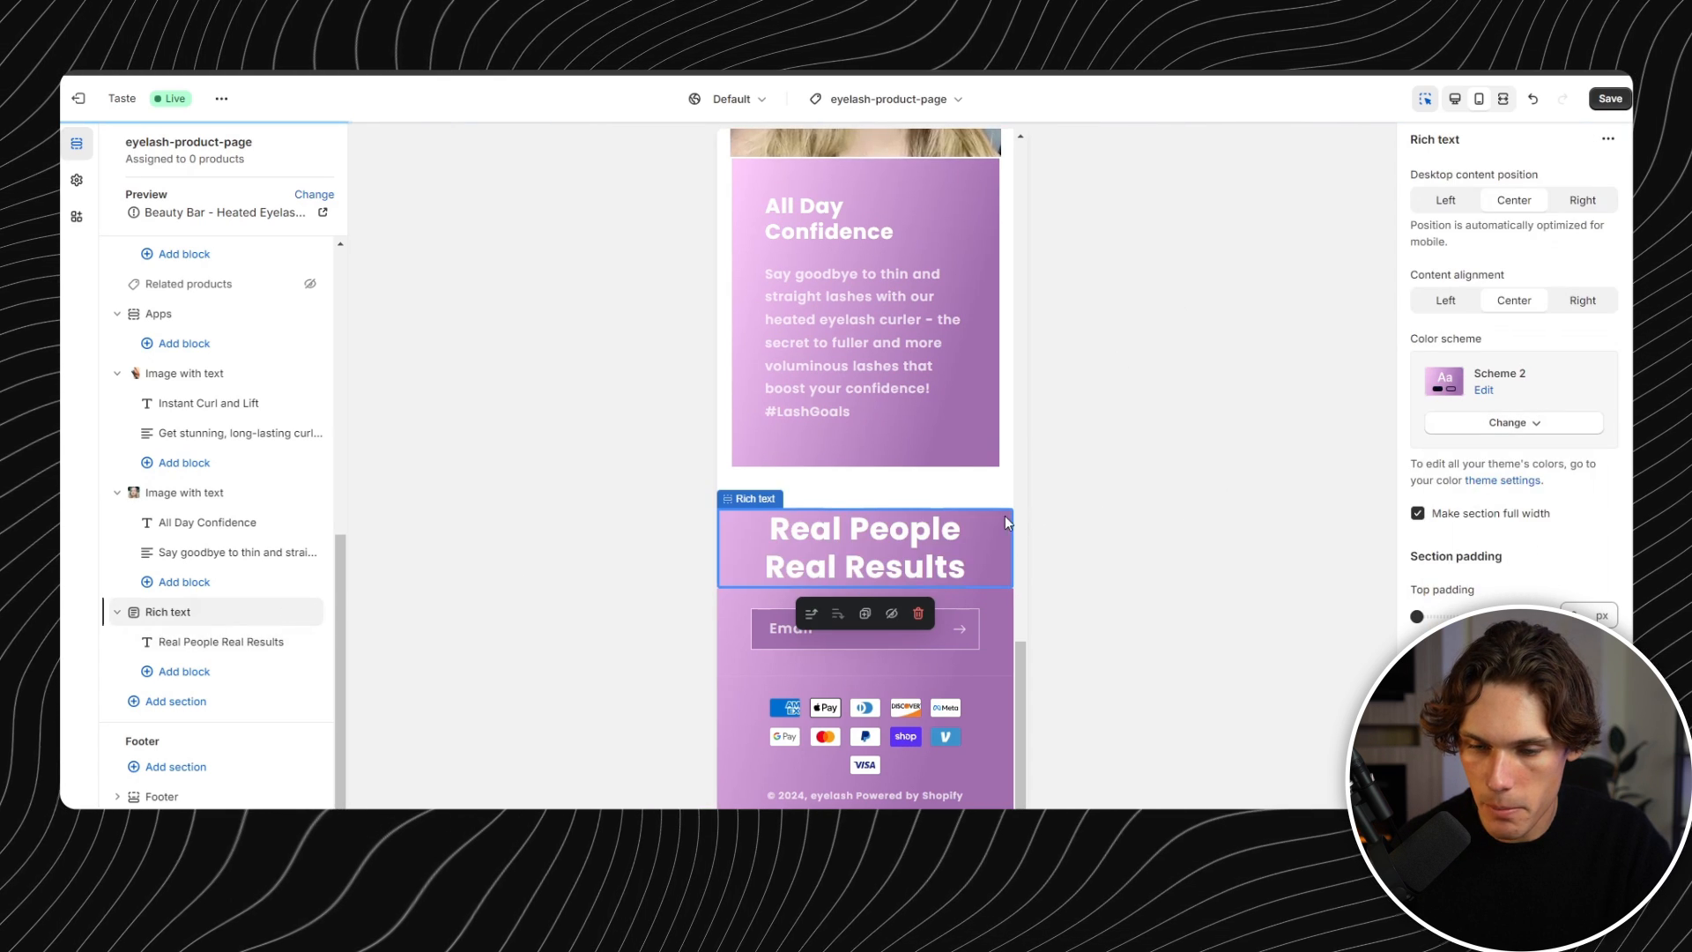
key("ctrl+s")
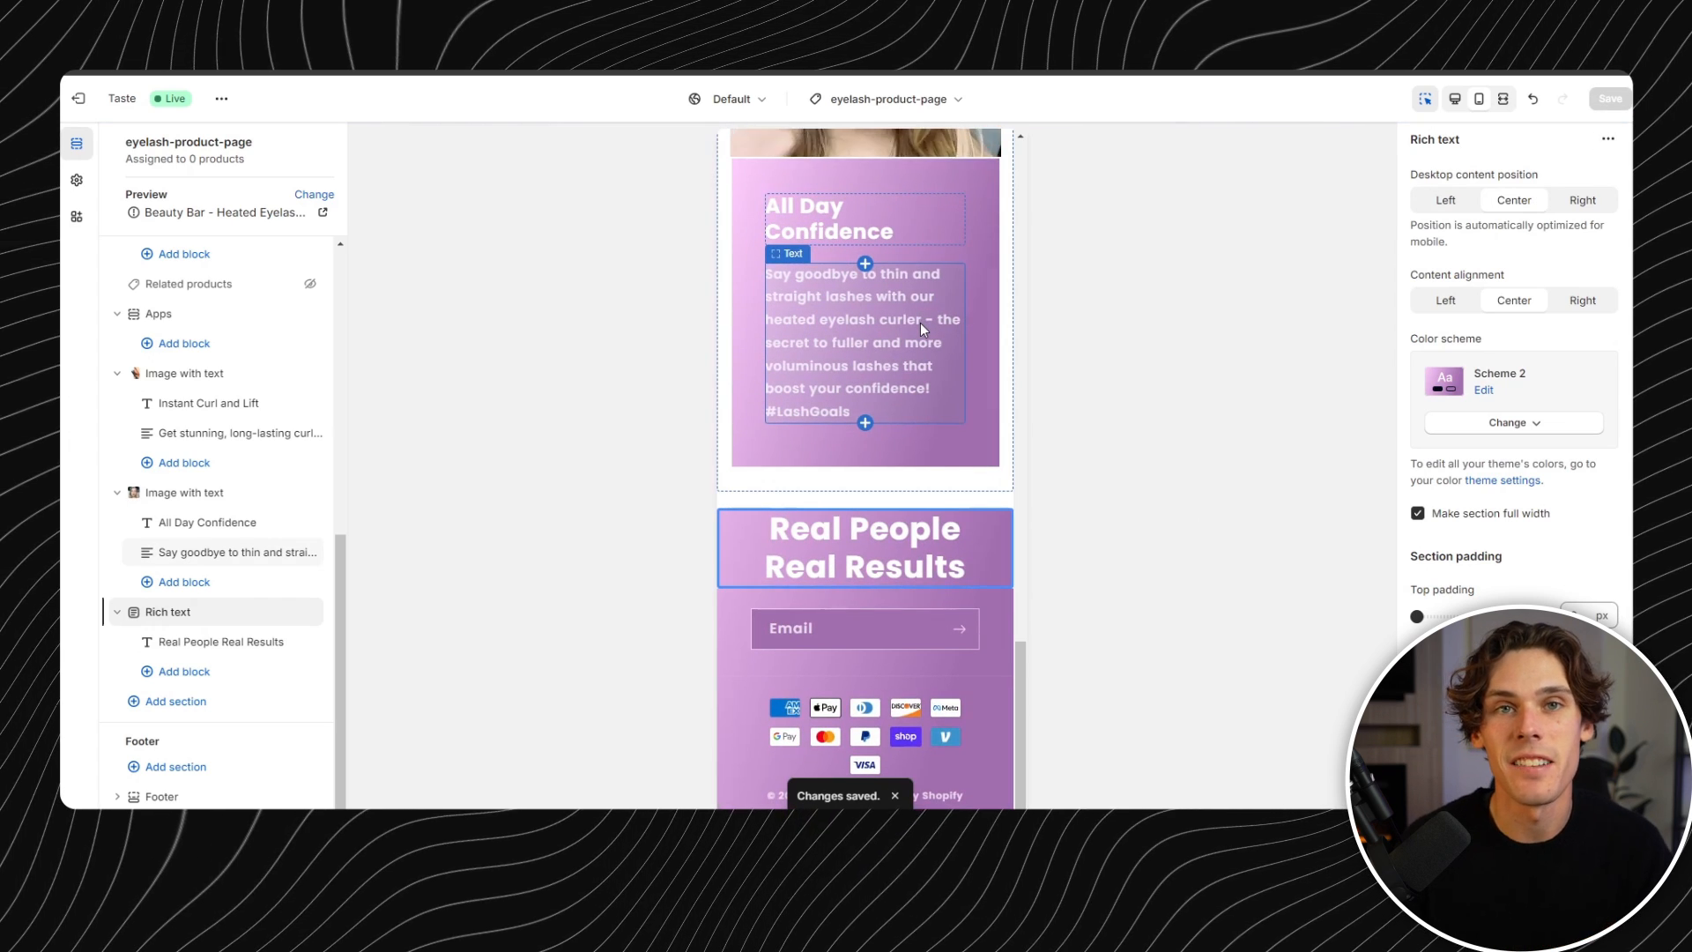
- Add a Slideshow section below the rich text section and upload the before-and-after eye image to its first slide
left_click(210, 703)
left_click(461, 675)
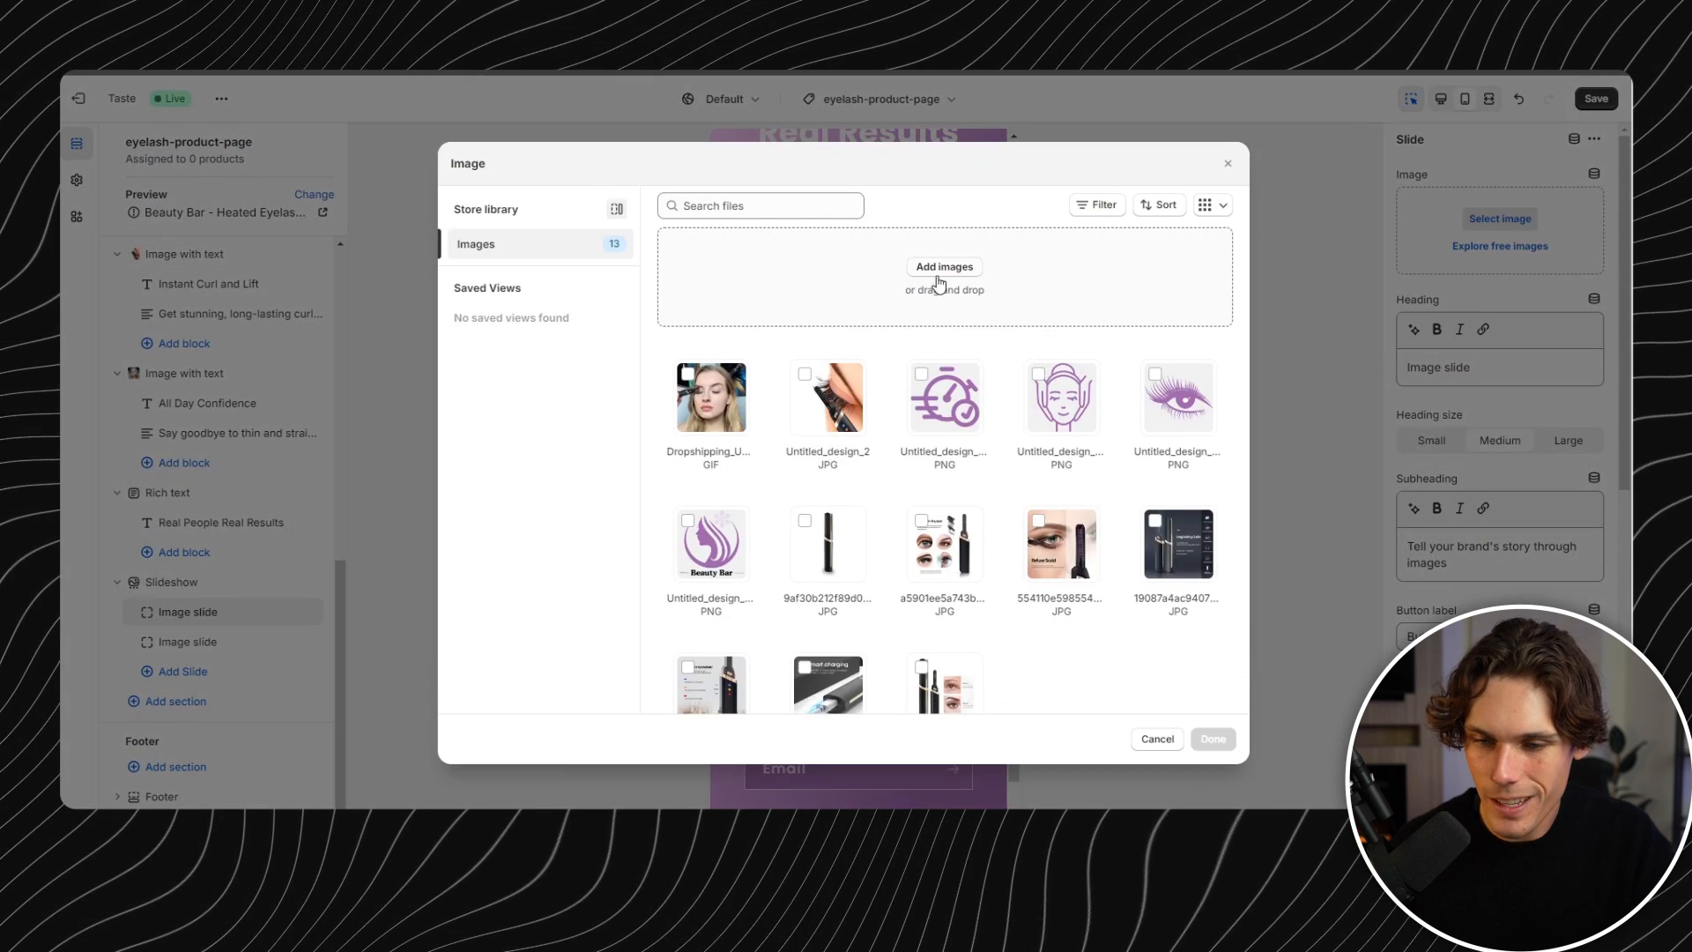
left_click(944, 267)
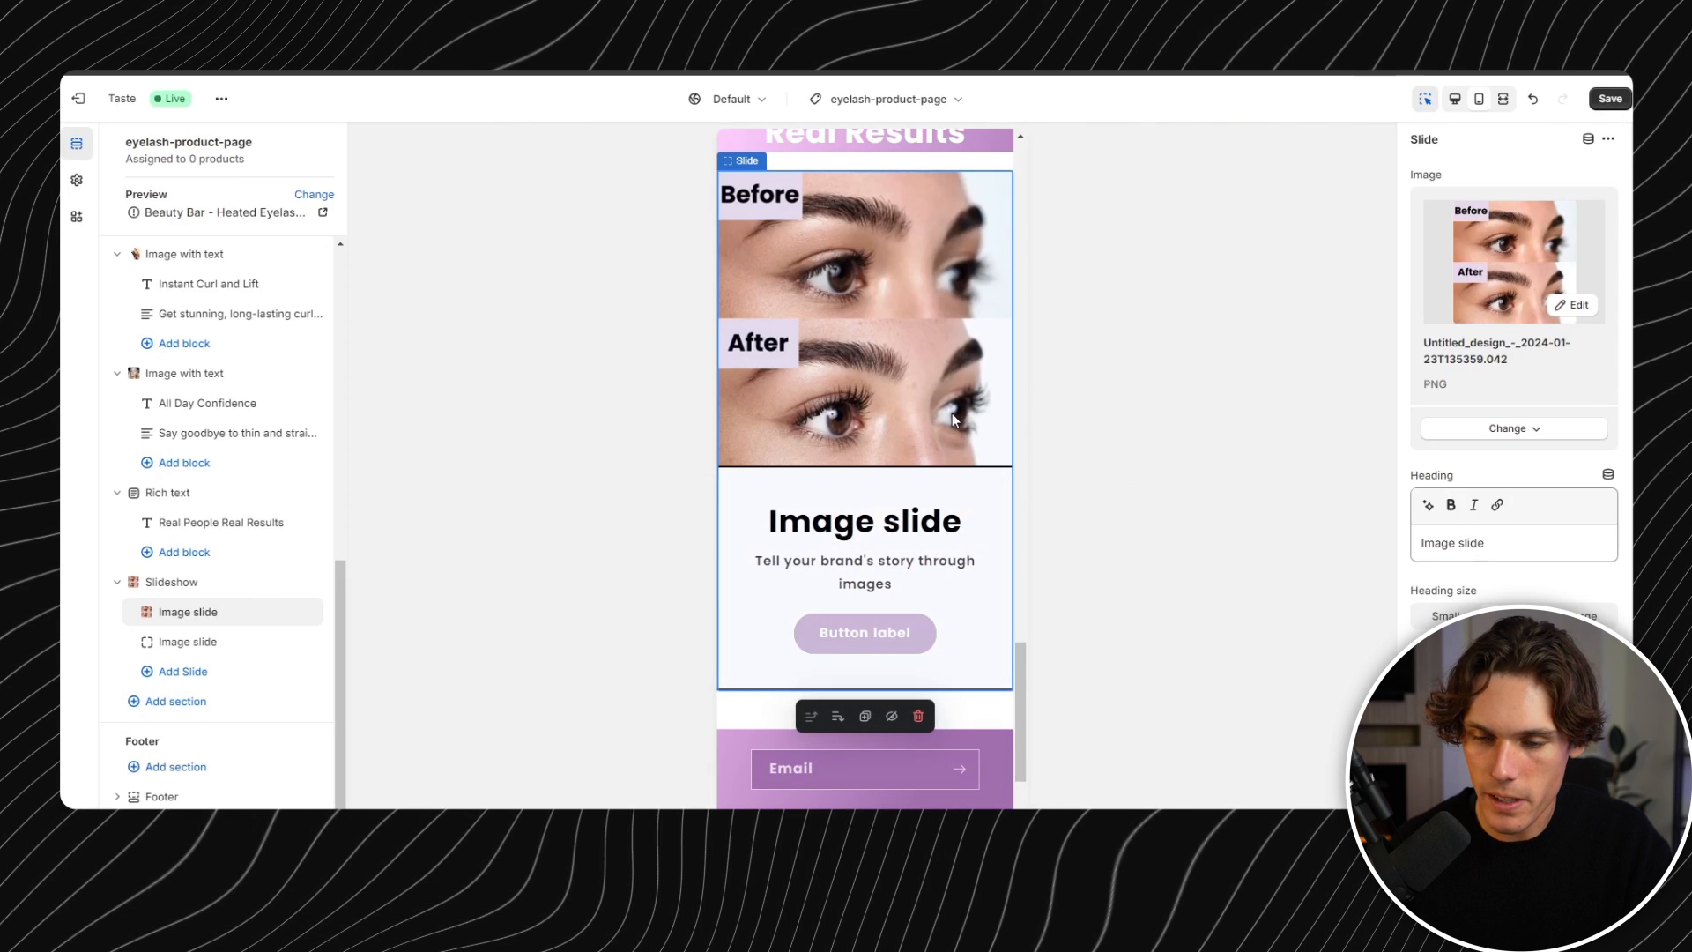
scroll(802, 278, "up", 1)
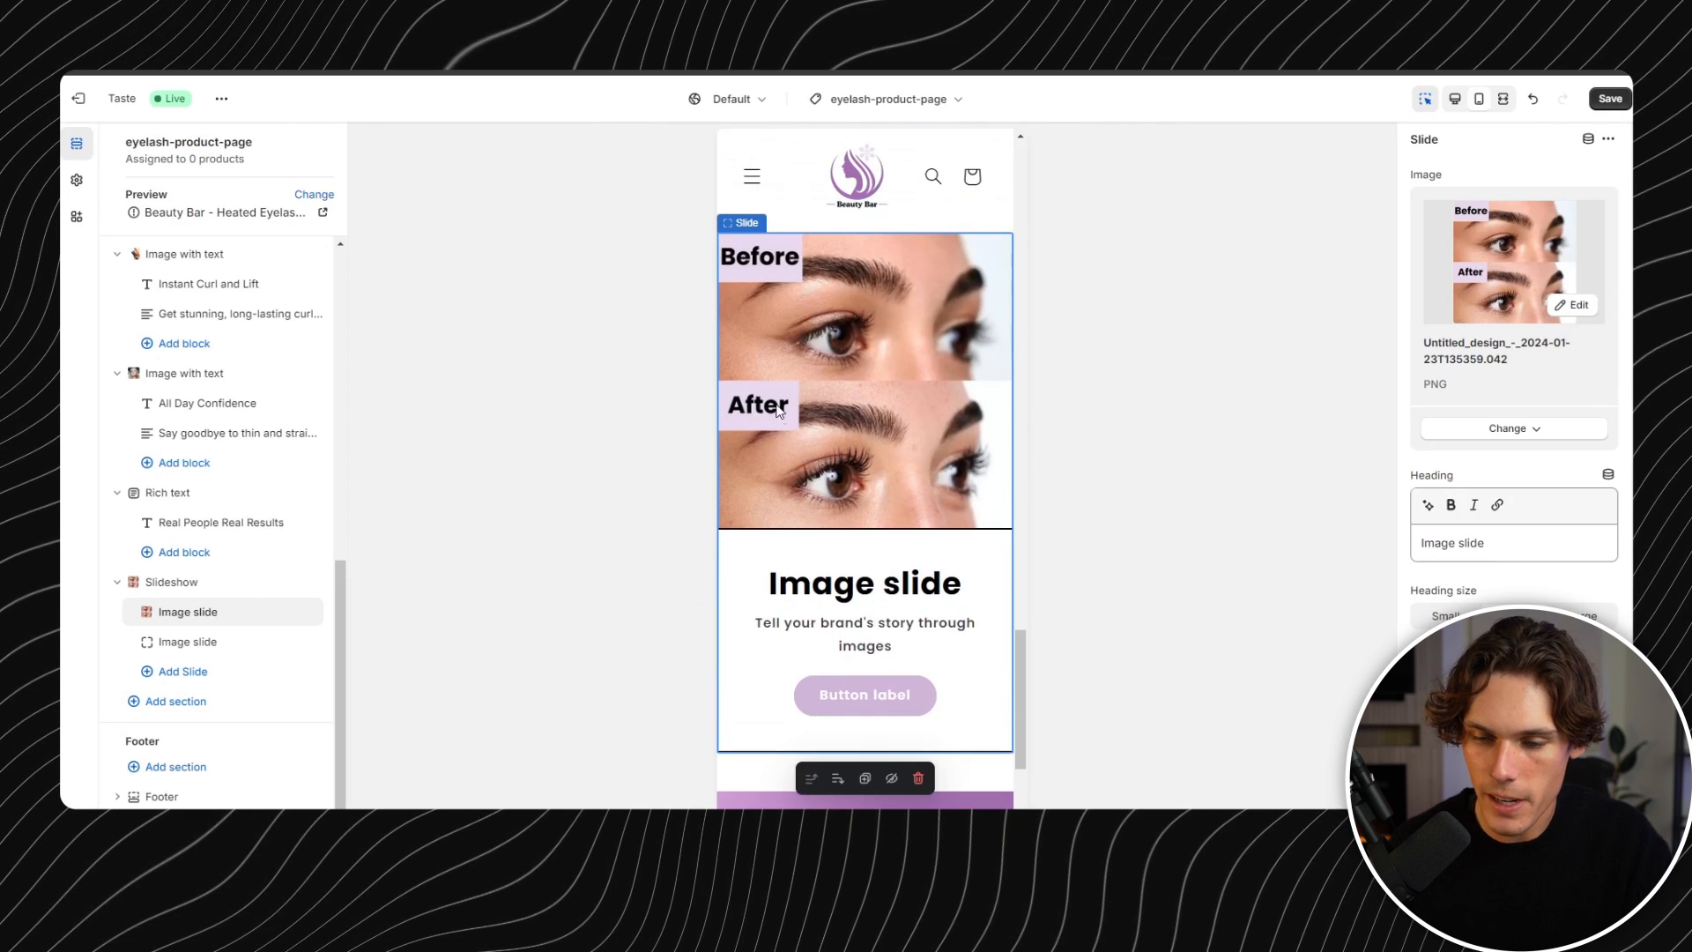
- Remove the placeholder heading and the button label from the first slide
triple_click(1518, 551)
key("BackSpace")
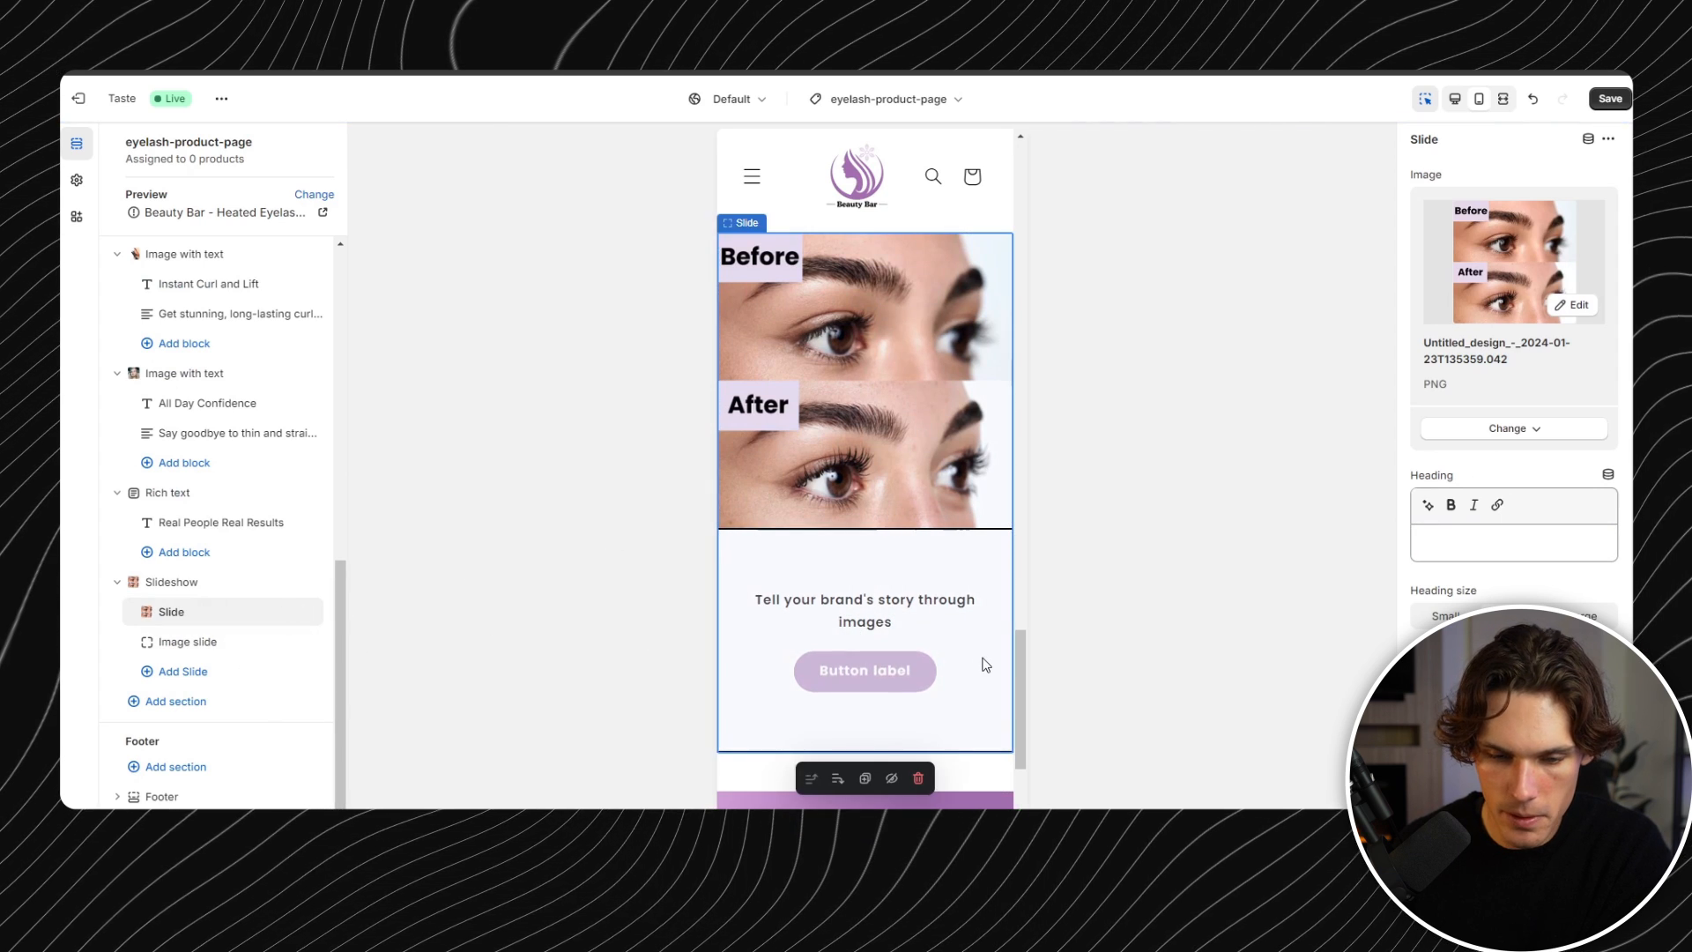
left_click(865, 670)
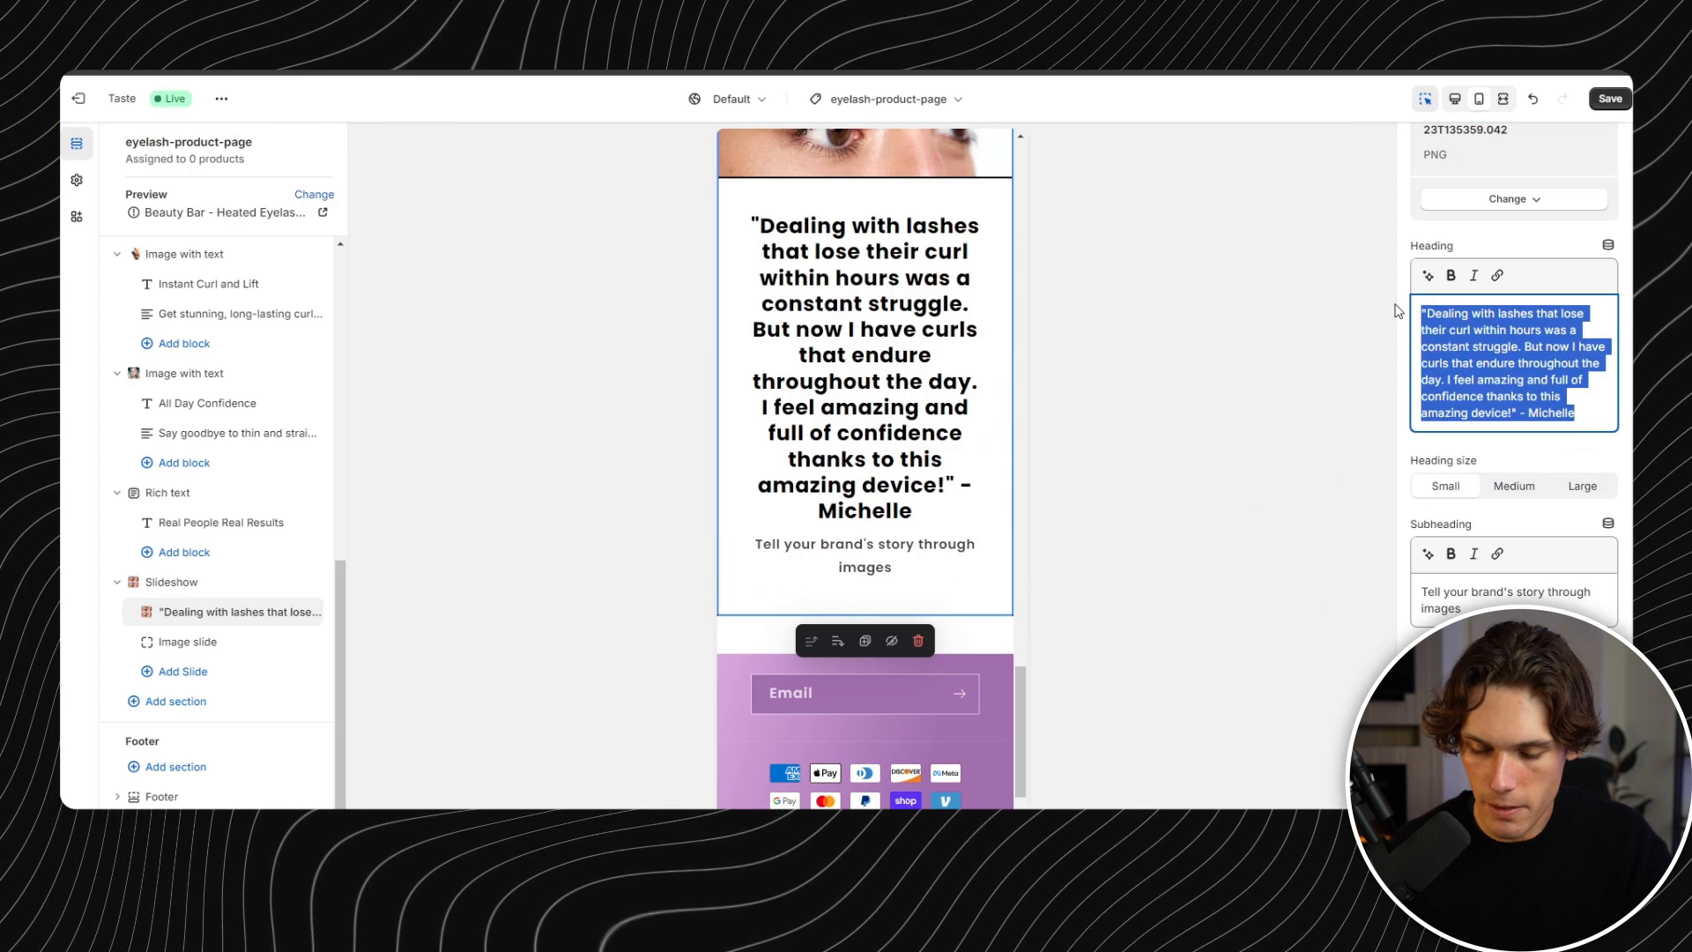
- Move the testimonial starting "Dealing with lashes that lose their curl within hours" from the first slide's heading to its subheading
key("BackSpace")
left_click_drag(1438, 507, 1413, 491)
type("\"Dealing with lashes that lose their curl within hours was a constant struggle. But now I have curls that endure throughout the day. I feel amazing and full of confidence thanks to this amazing device!\" - Michelle")
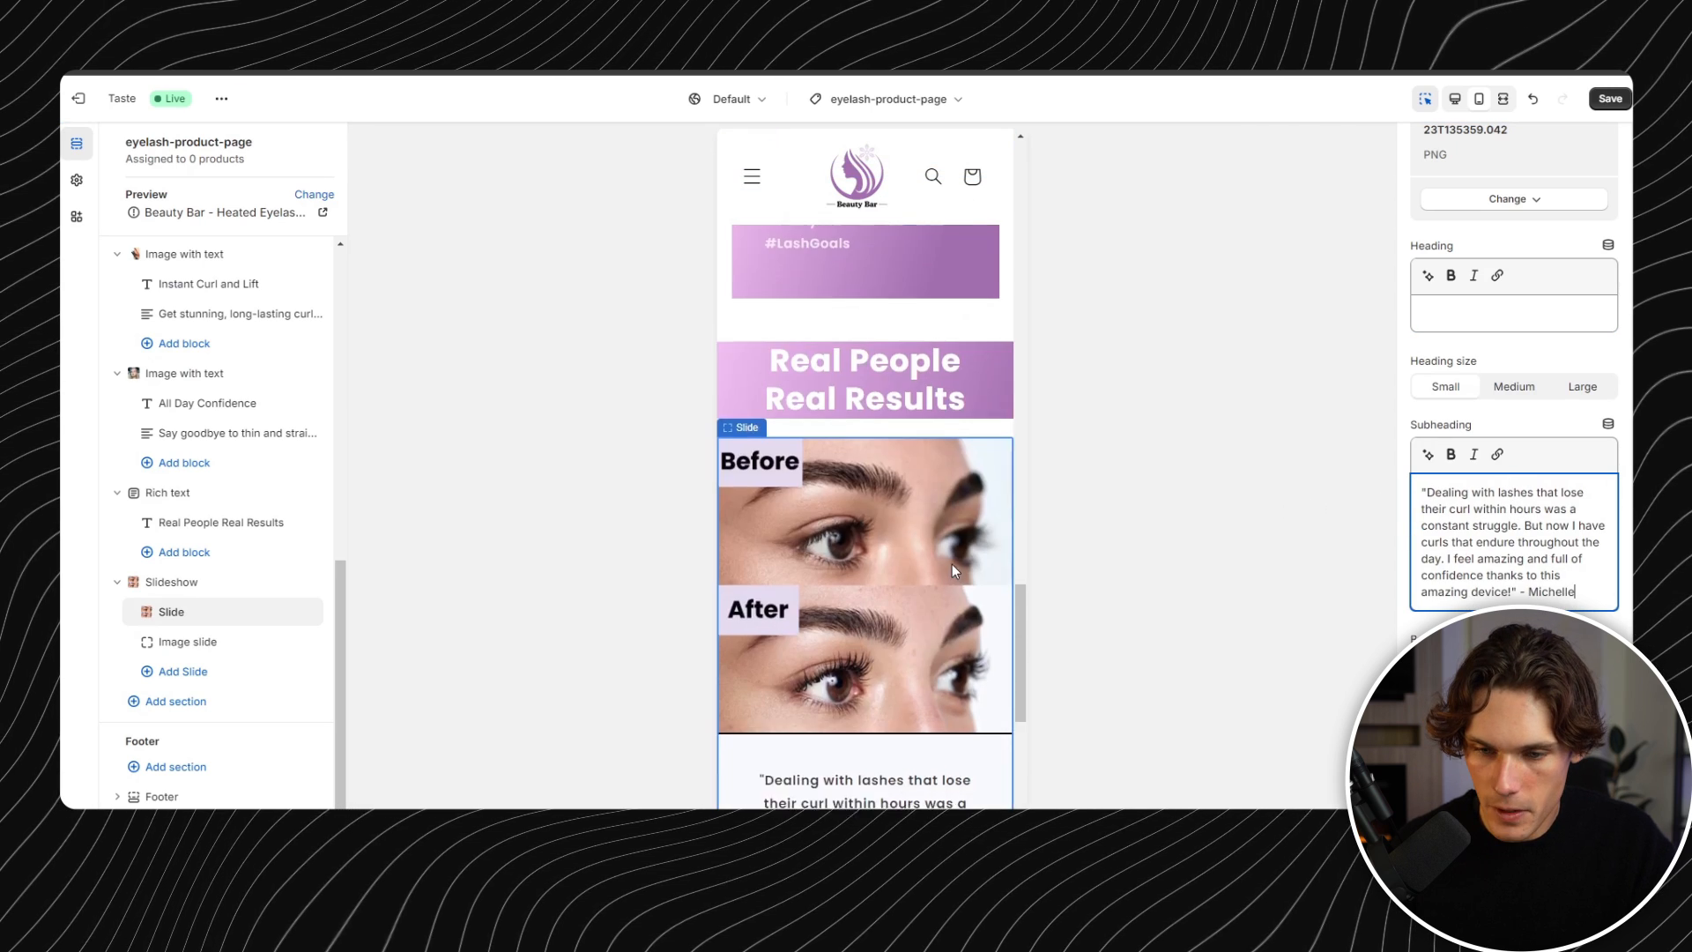
scroll(943, 572, "down", 5)
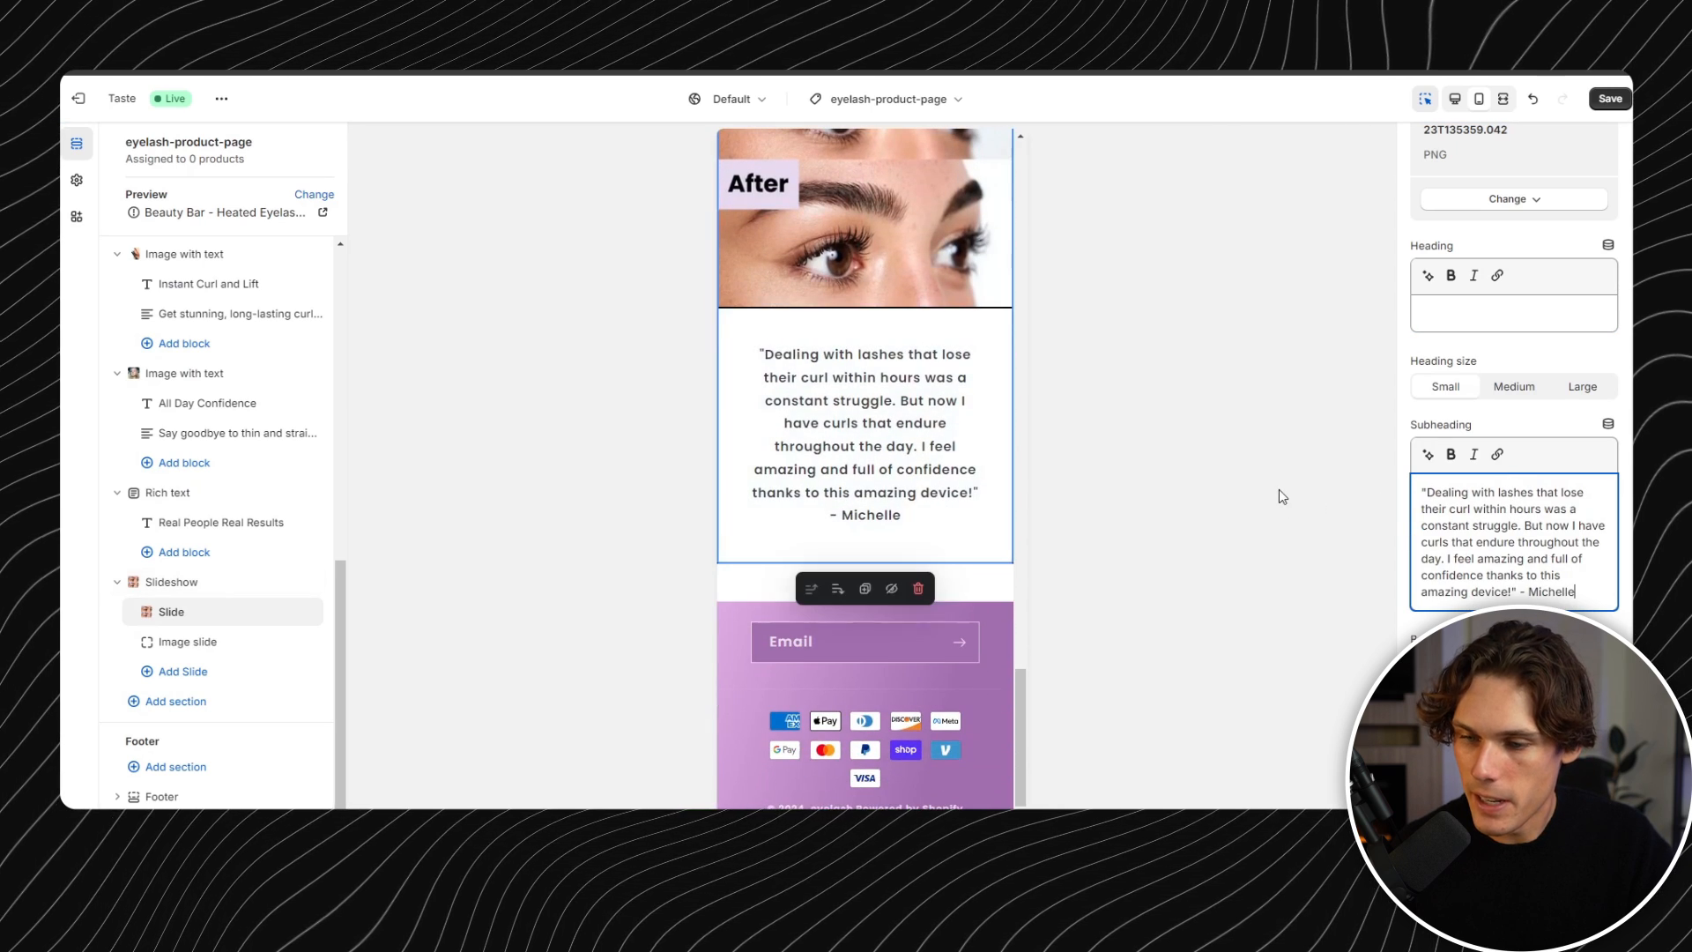
- Download the Pexels photo of the woman with closed eyes and pink eyeshadow, and upload it as the second slide's image
left_click(202, 643)
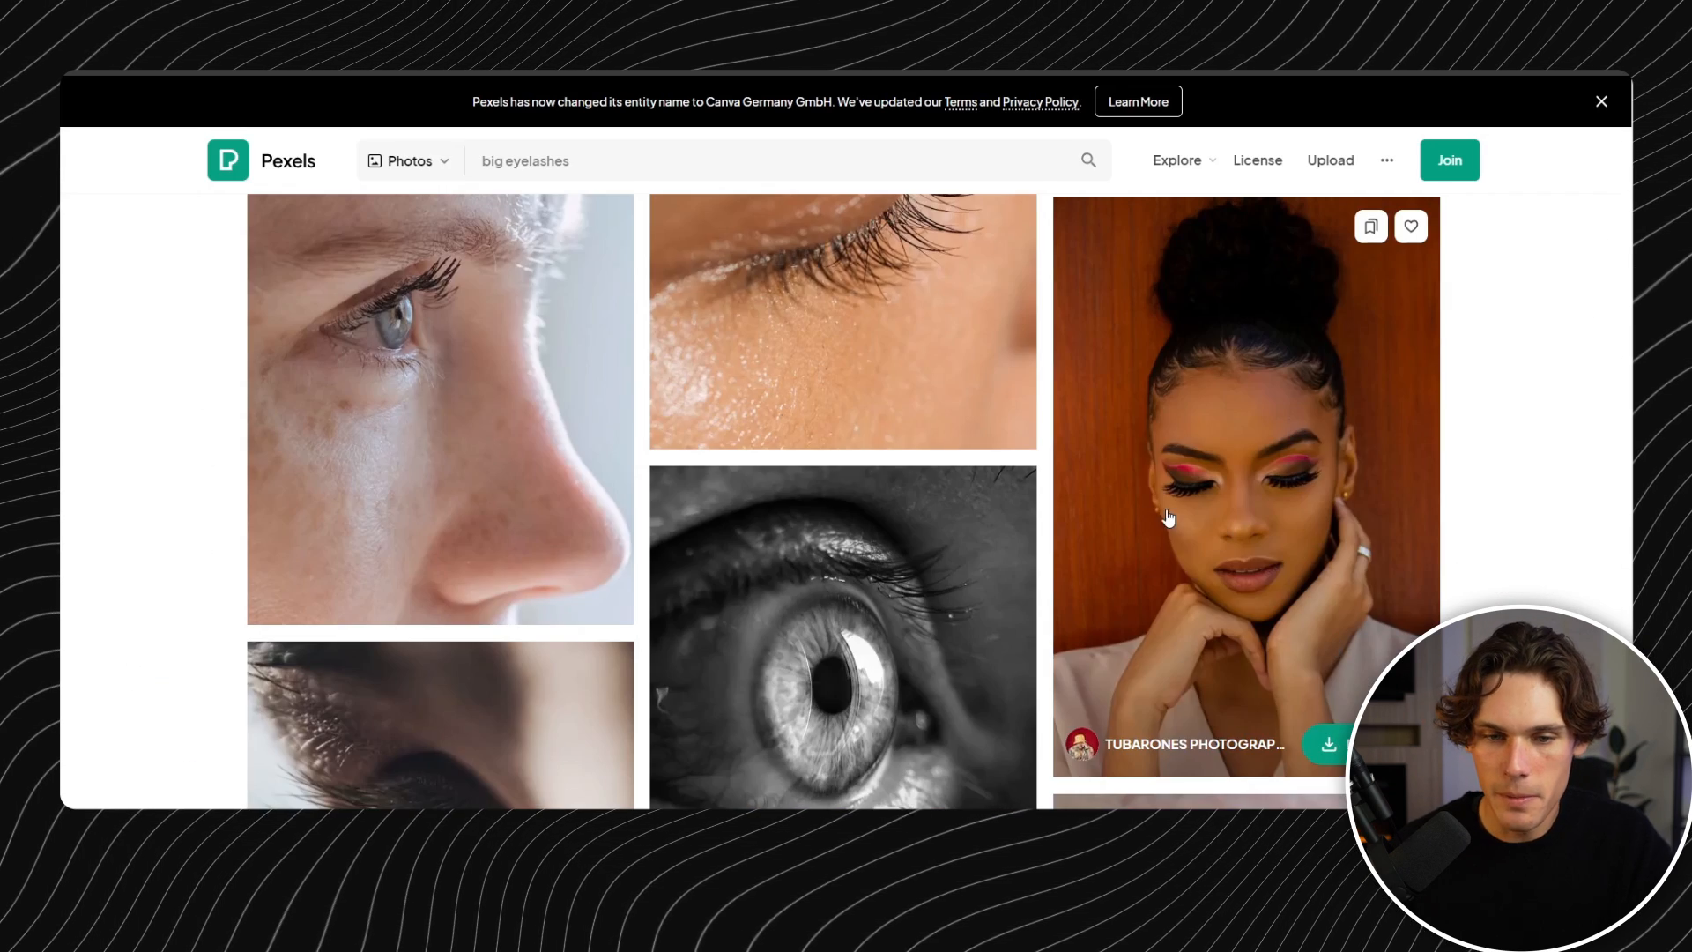
scroll(1207, 488, "down", 2)
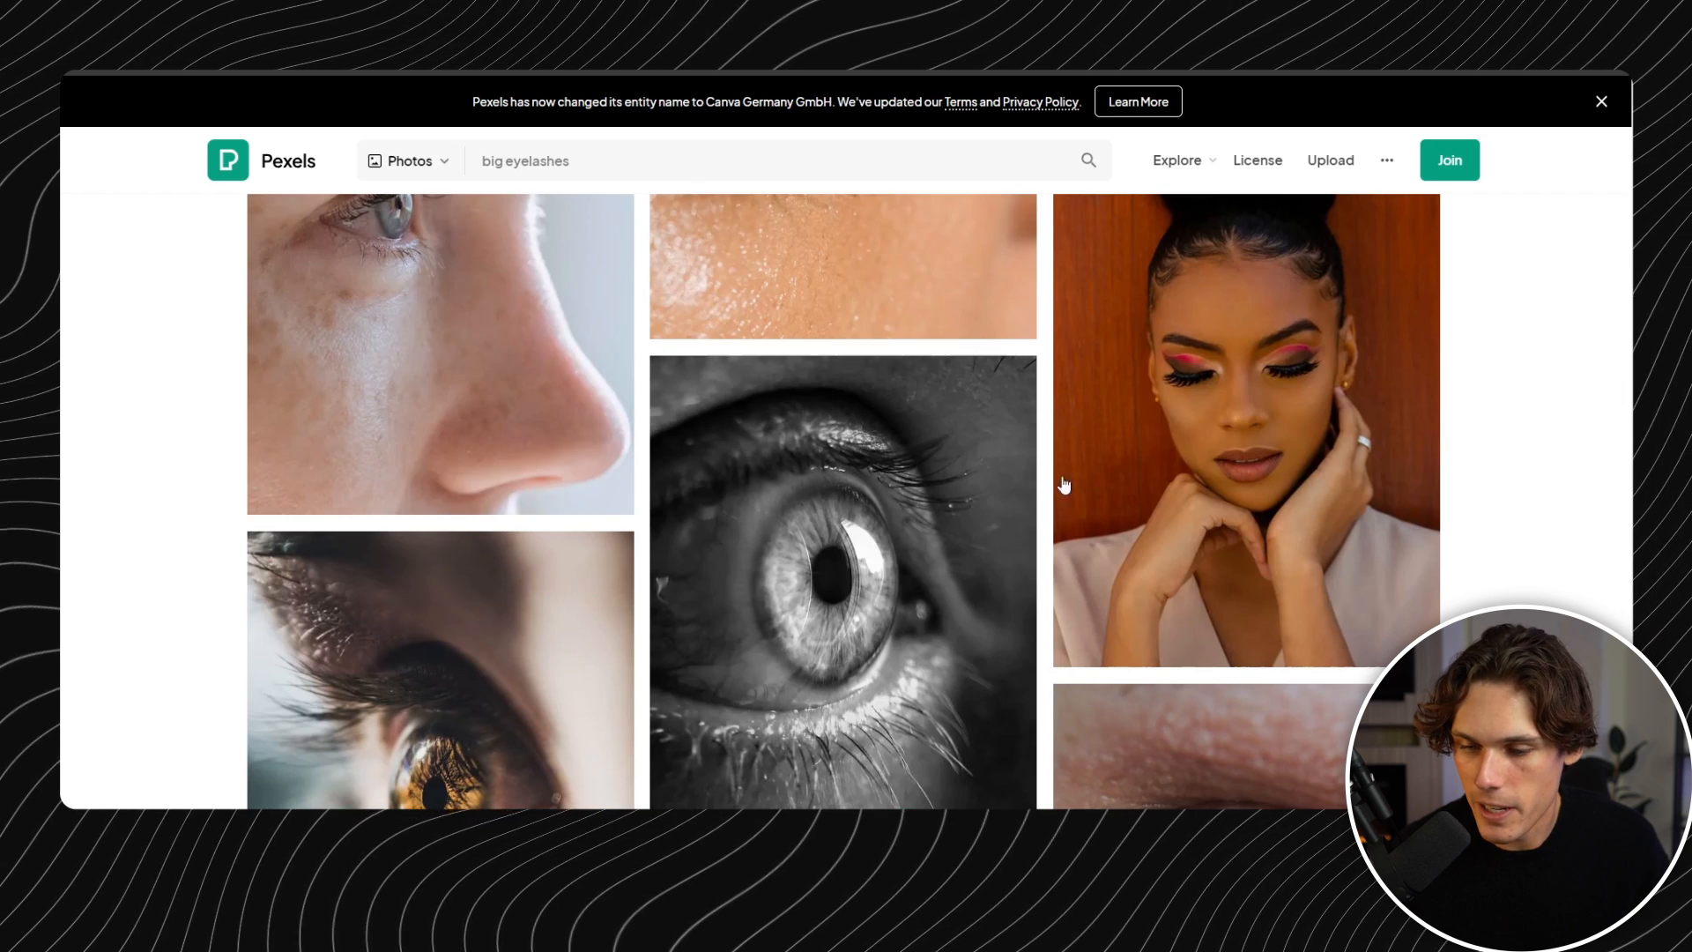
left_click(1340, 627)
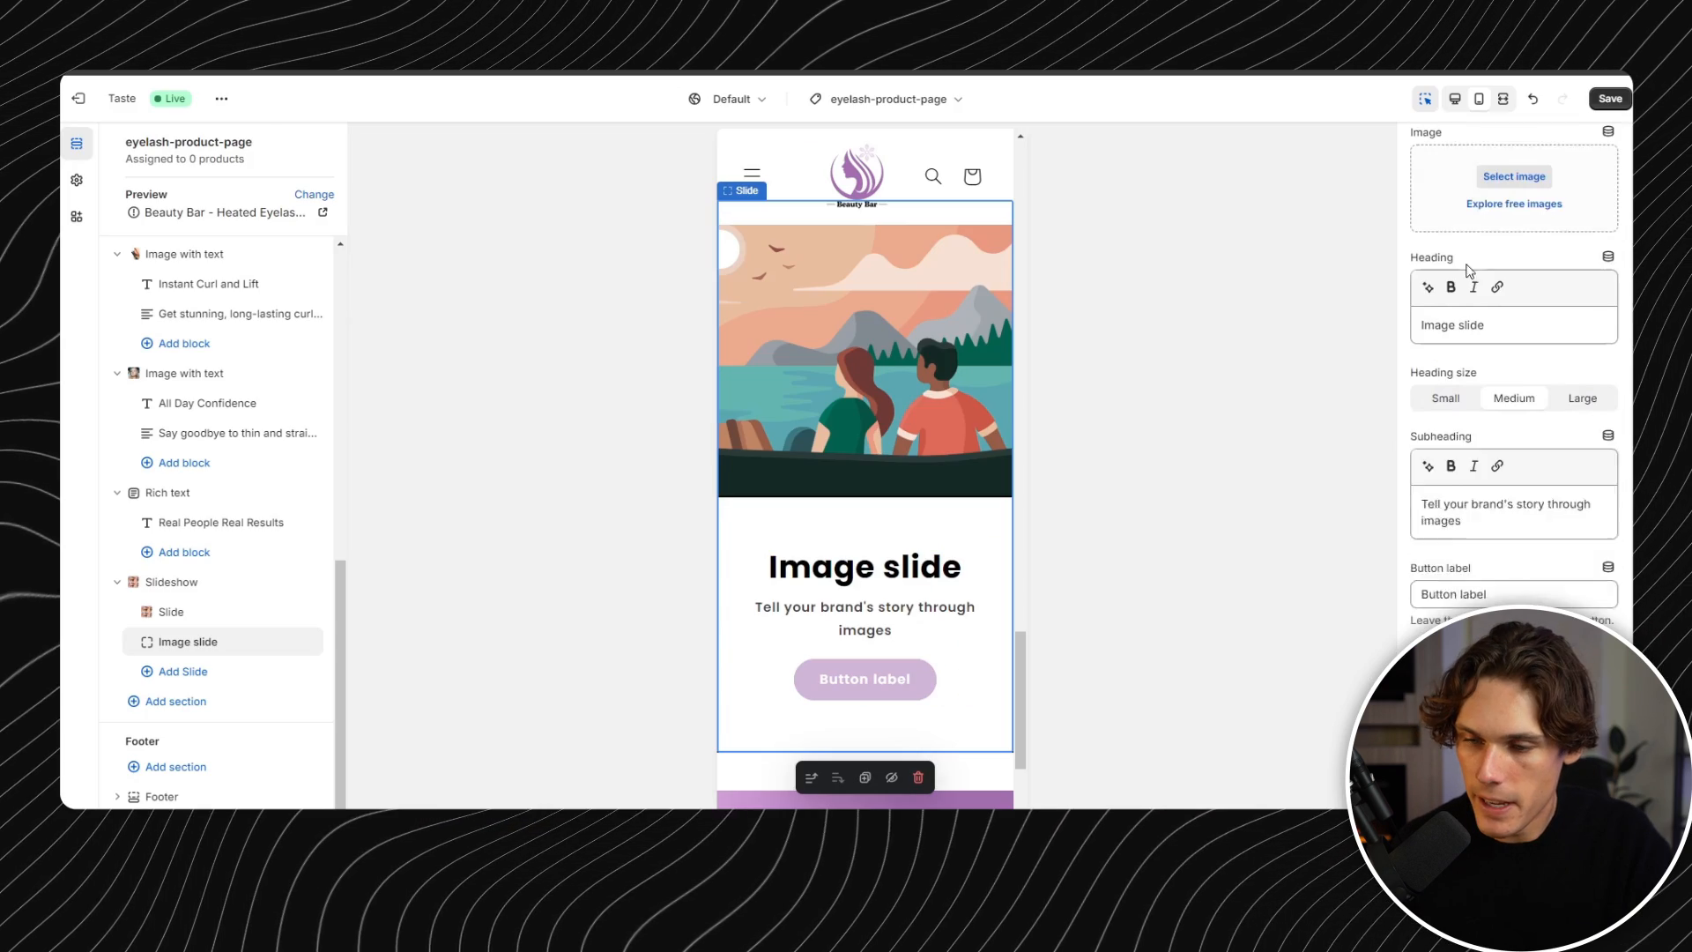
left_click(1527, 222)
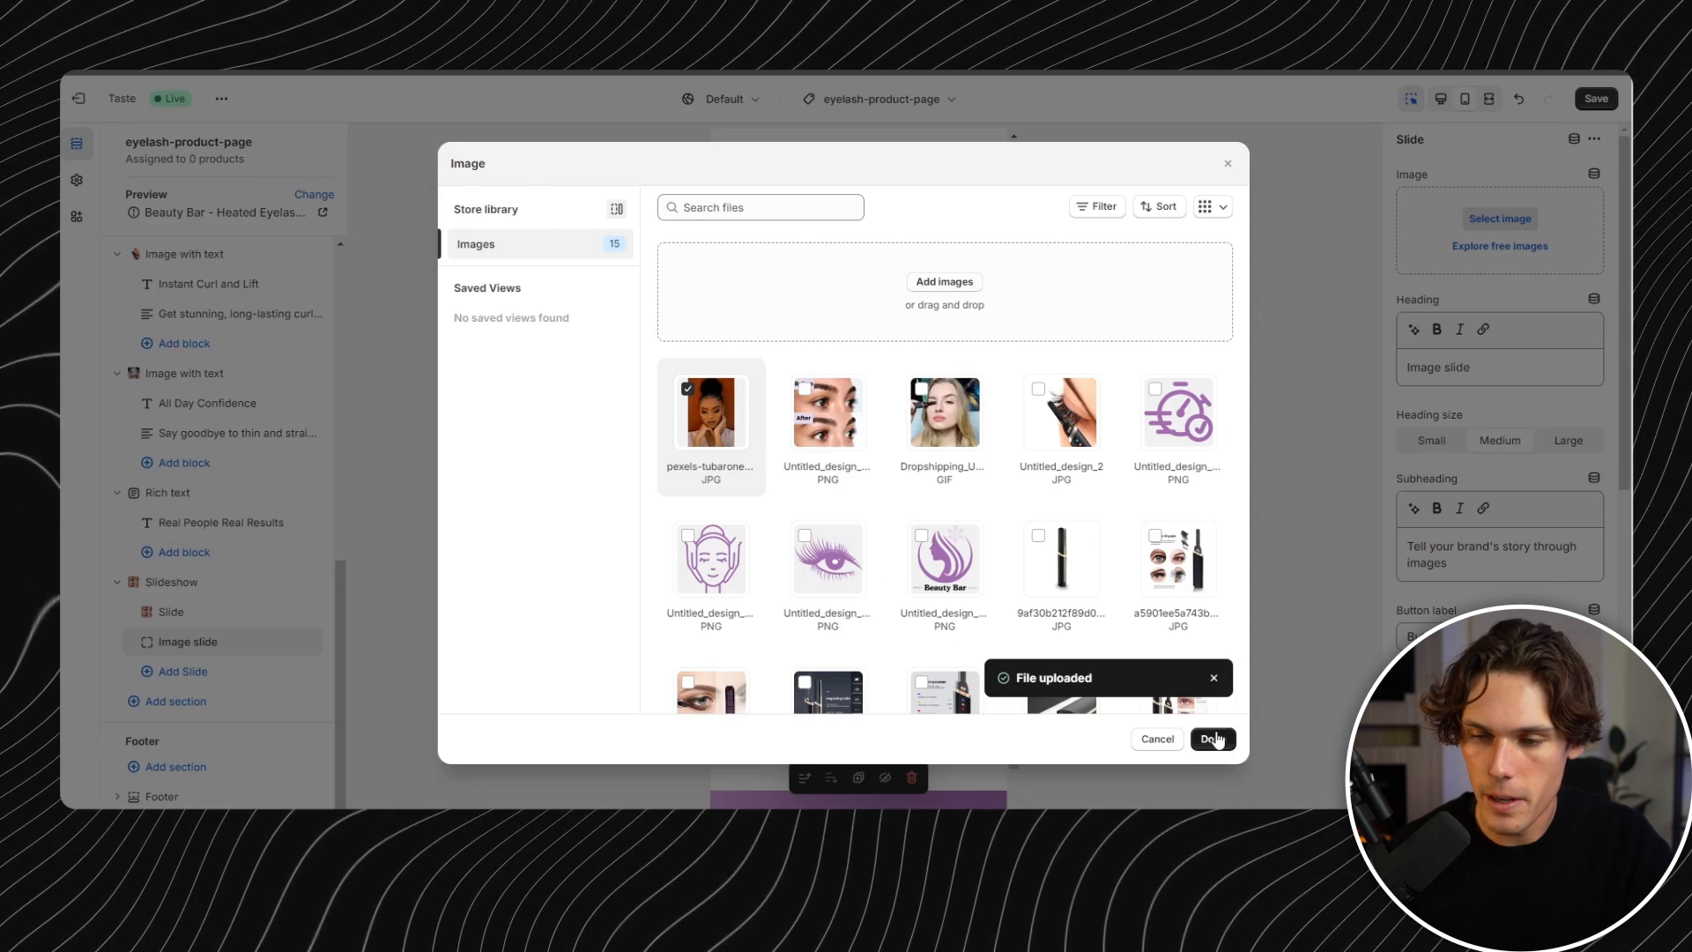
left_click(1212, 738)
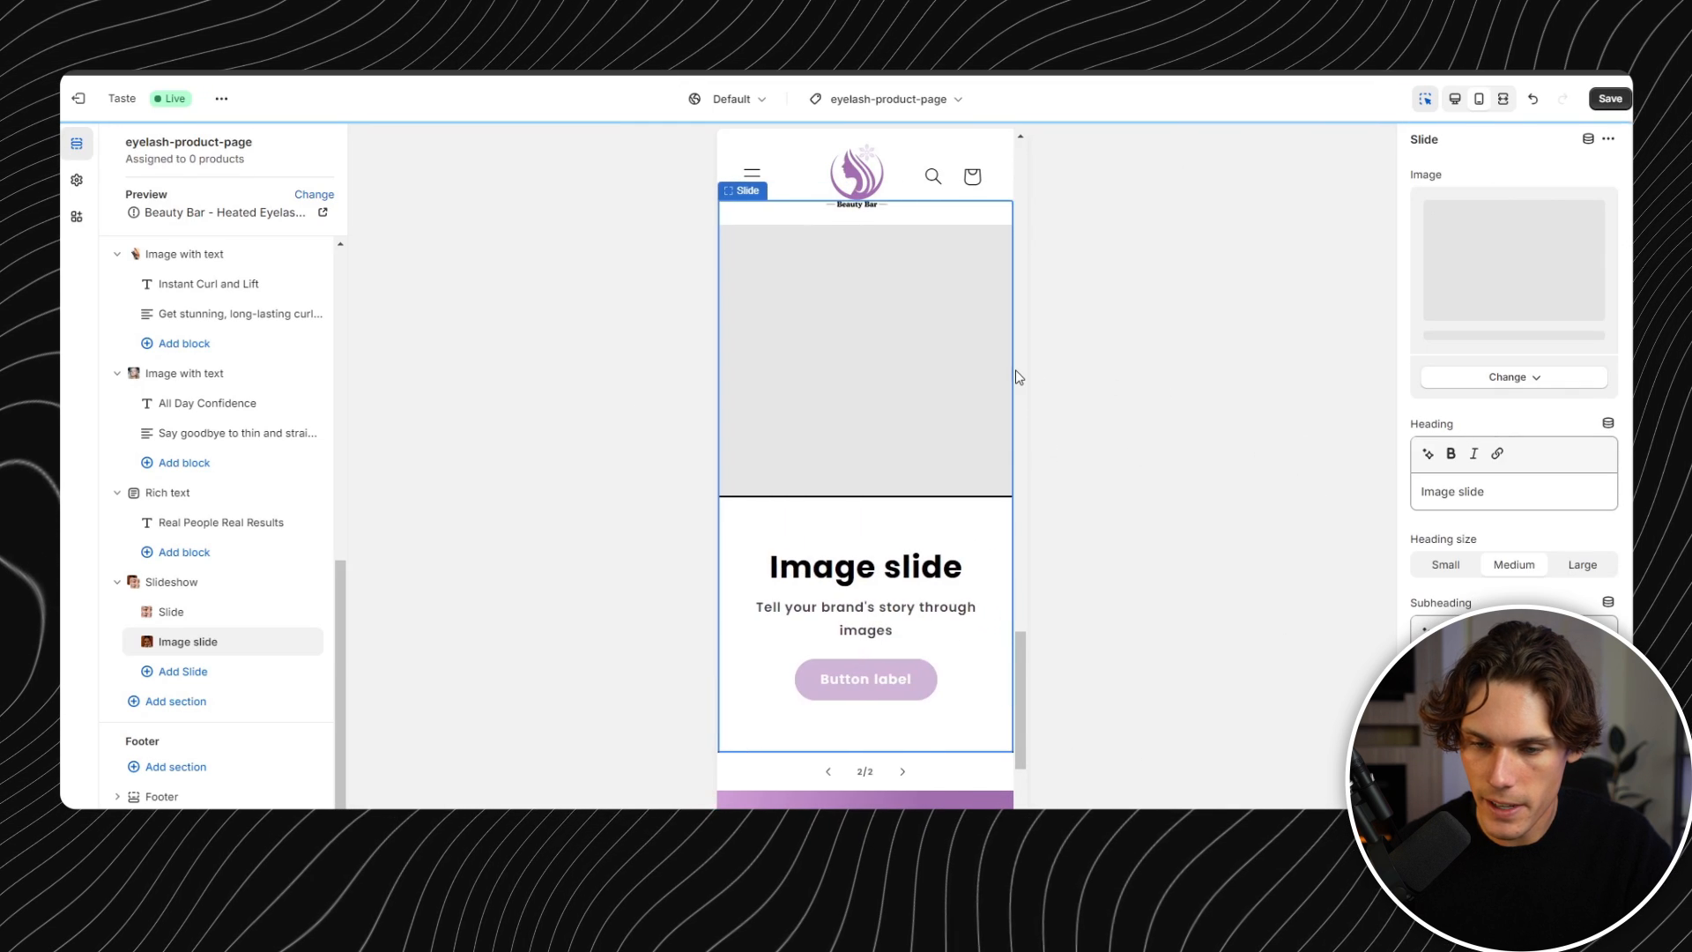
- Clear the second slide's heading and button label
left_click_drag(1519, 541, 1352, 532)
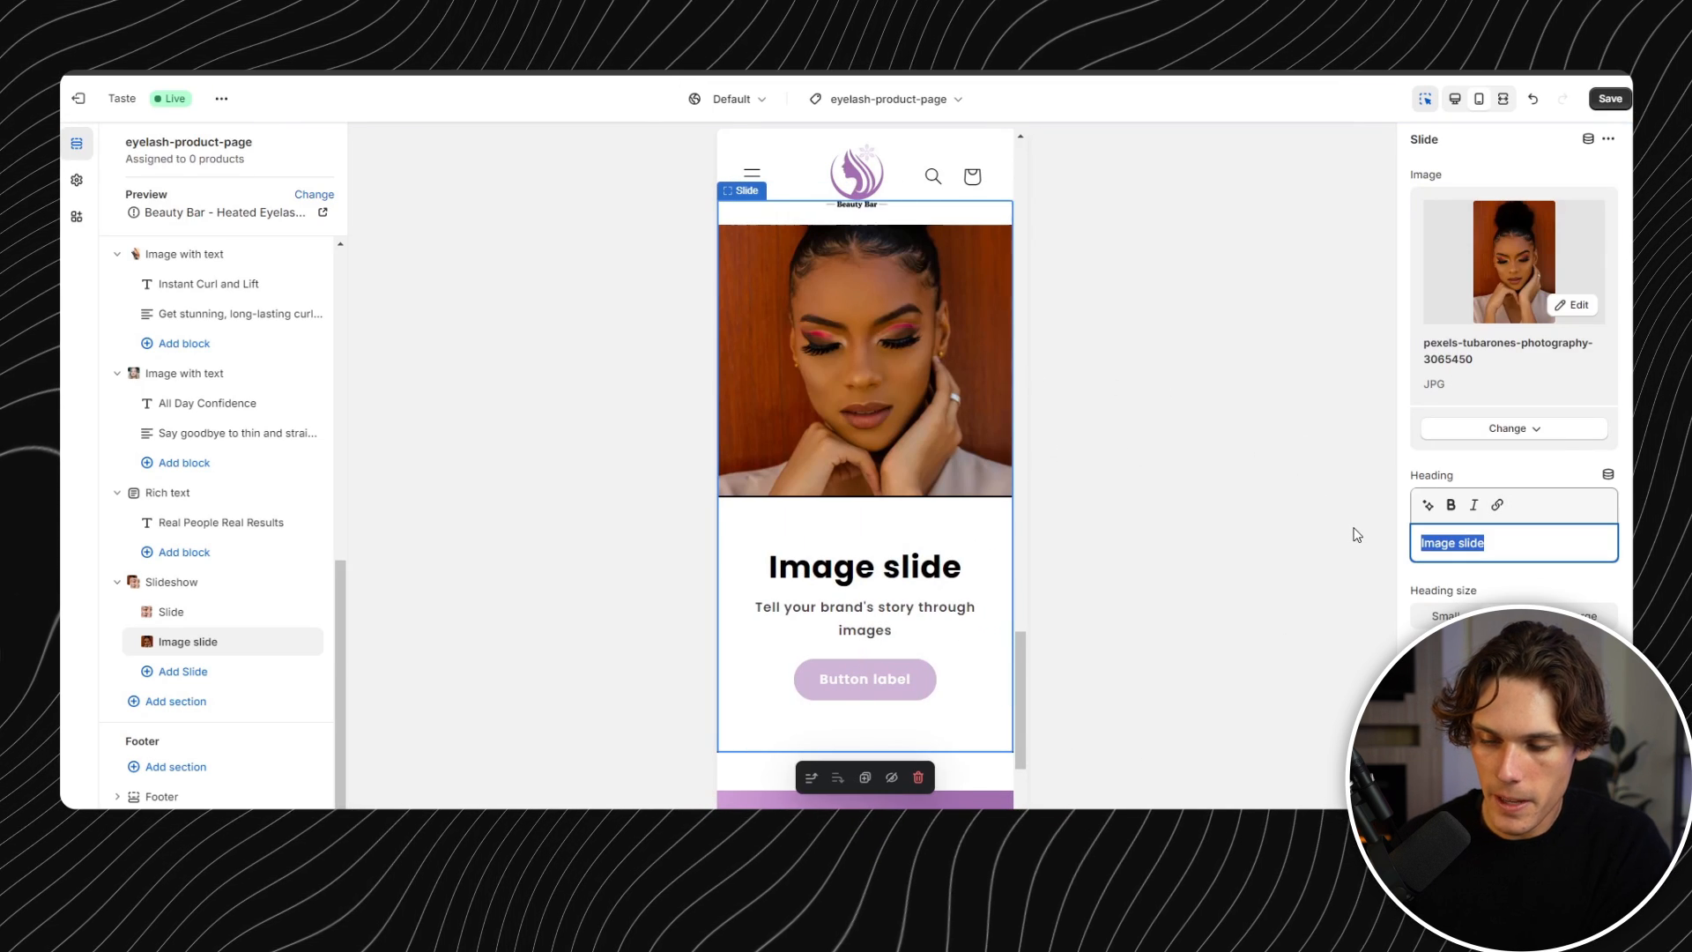
key("BackSpace")
scroll(1514, 397, "down", 3)
left_click_drag(1517, 517, 1284, 528)
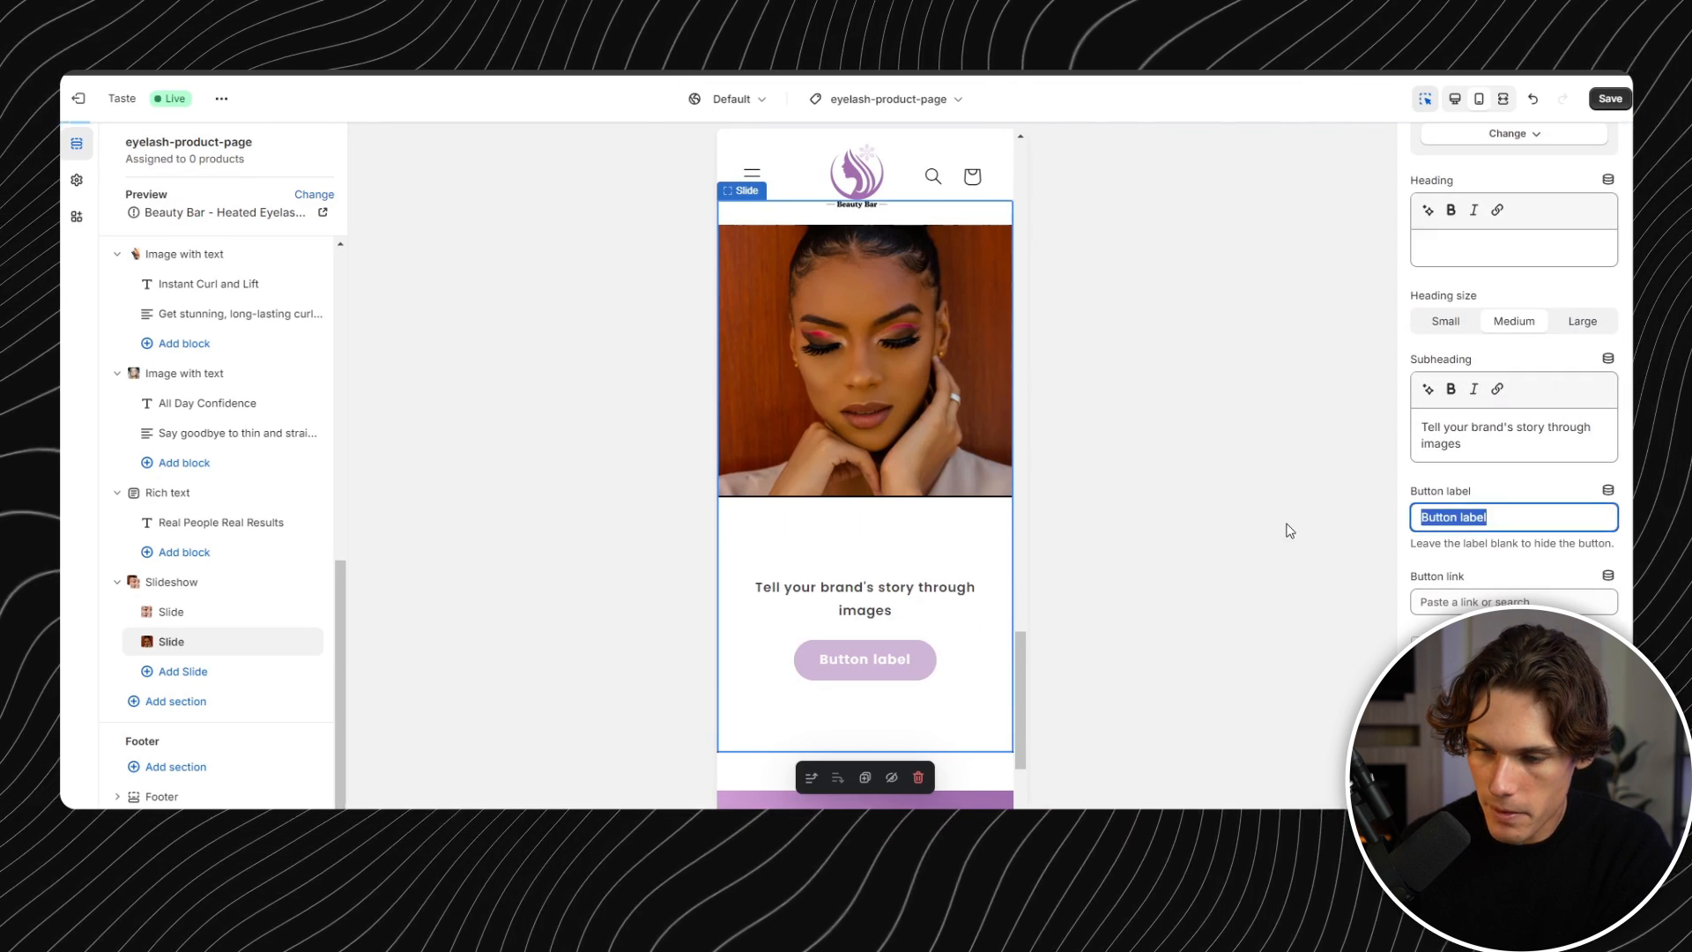
key("BackSpace")
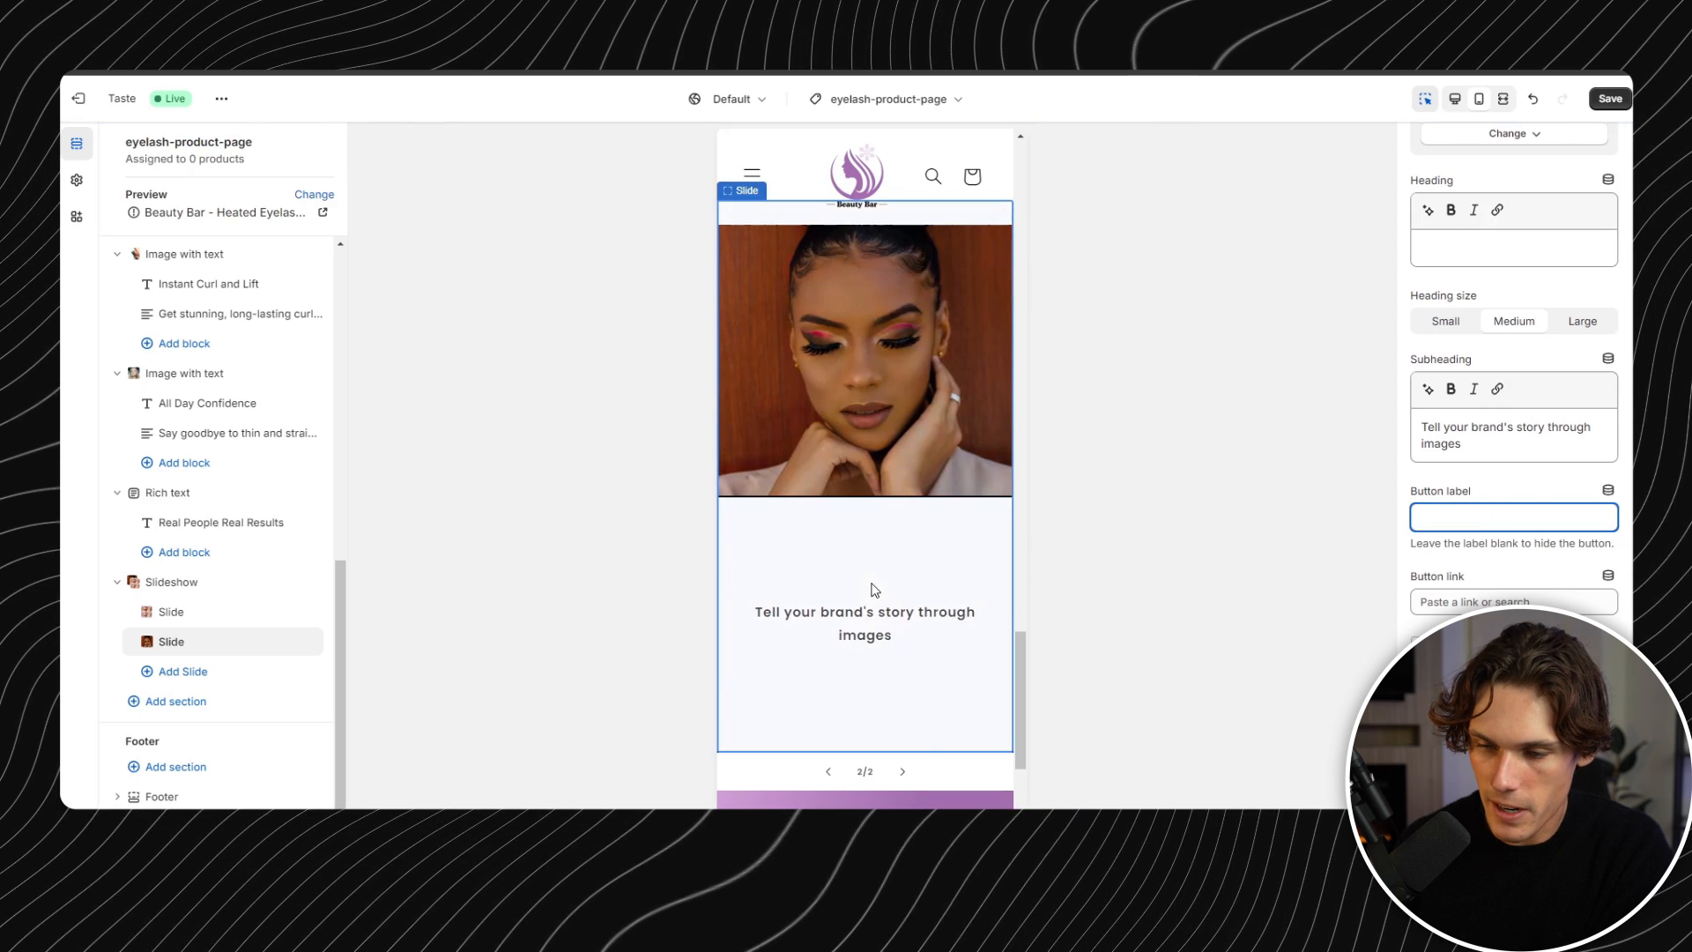
- Replace the second slide's subheading with the testimonial starting "This genius device not only saves my looks" and set its heading size to Small
left_click_drag(1462, 443, 1386, 427)
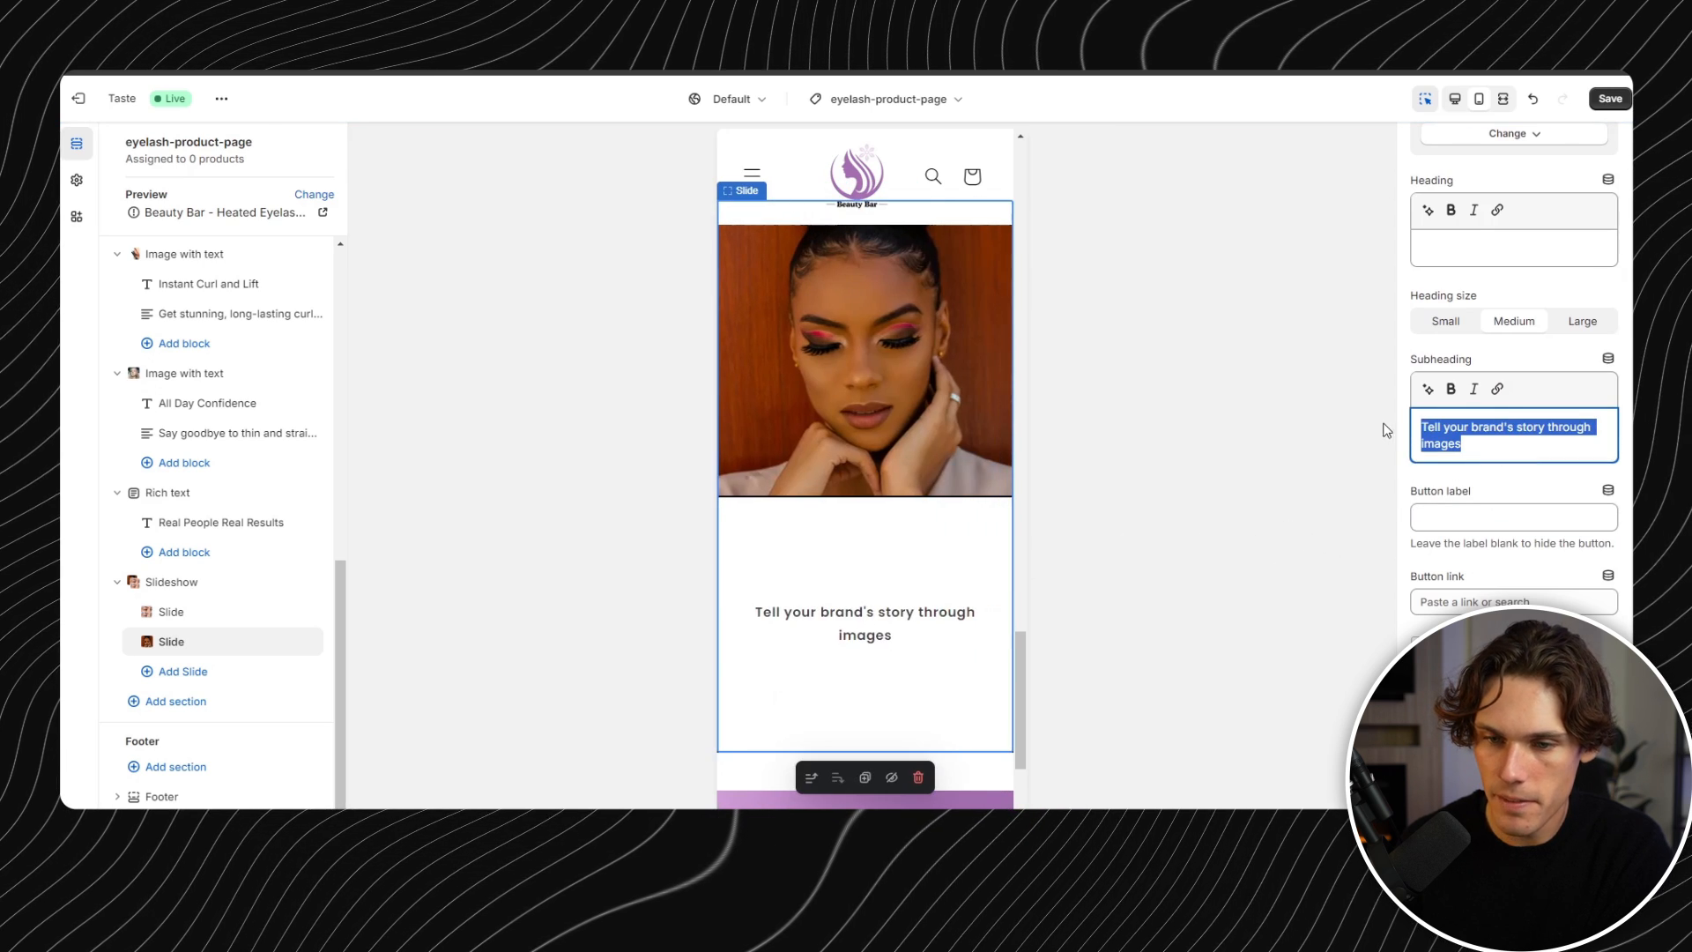
type("\"This genius device not only saves my looks but  saves me so much money. I hardly ever visit the salon anymore, I use this and my lashes are instantly lifted and last all day!\" - Brittney")
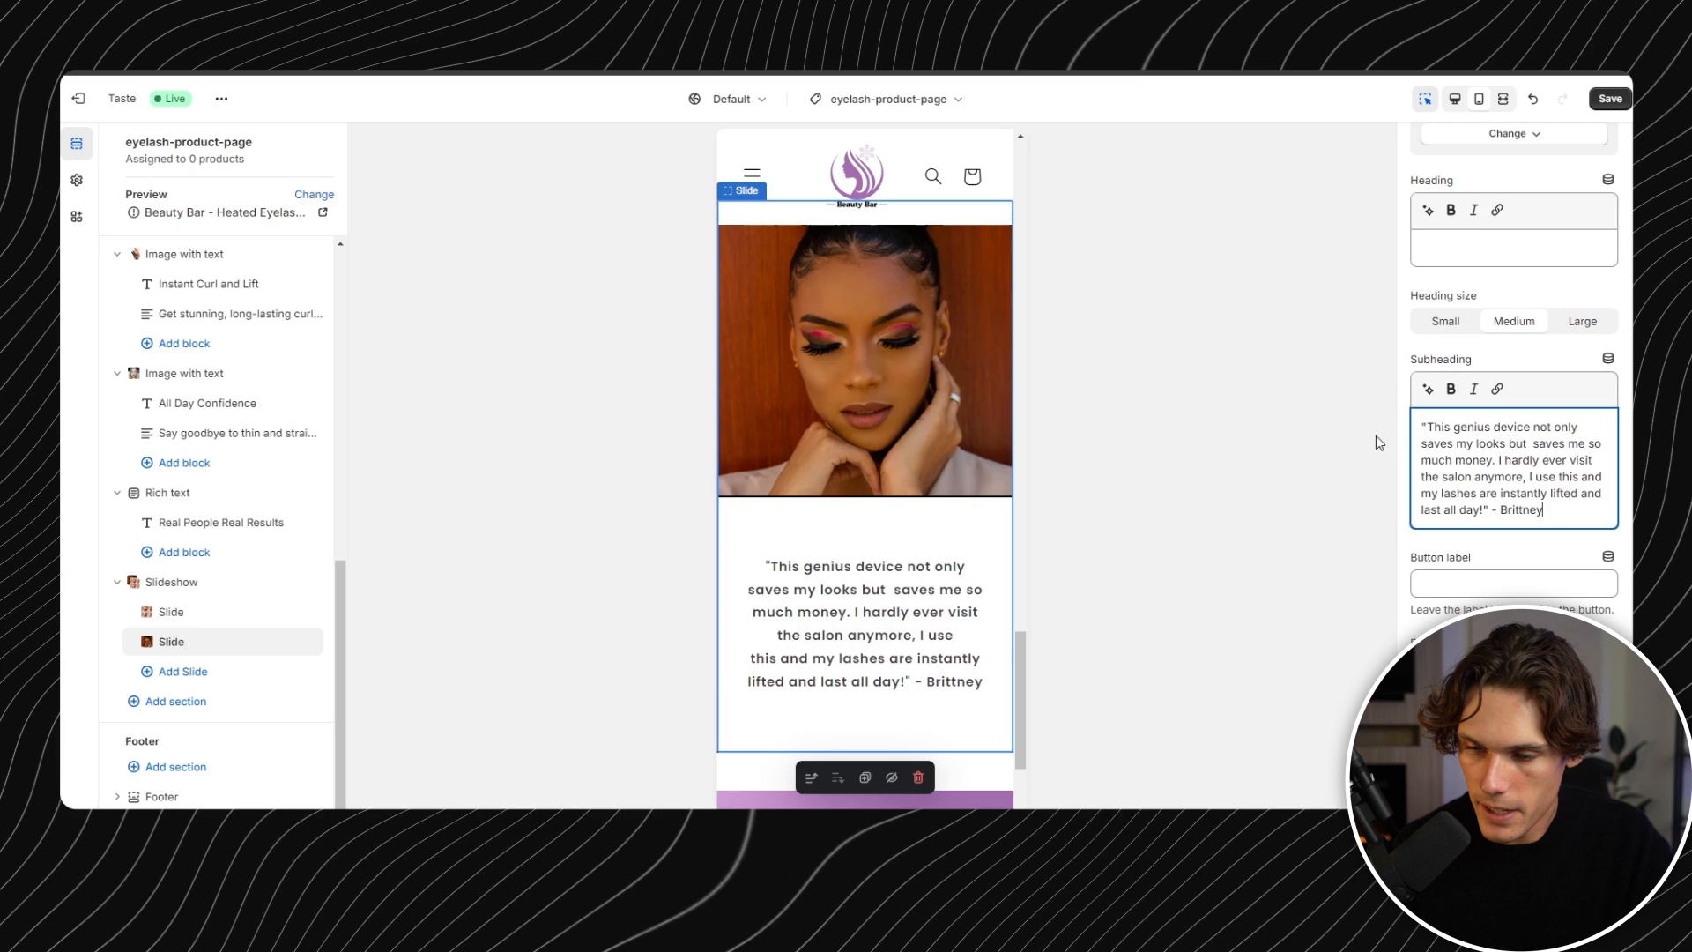
left_click(1445, 321)
scroll(1480, 511, "down", 1)
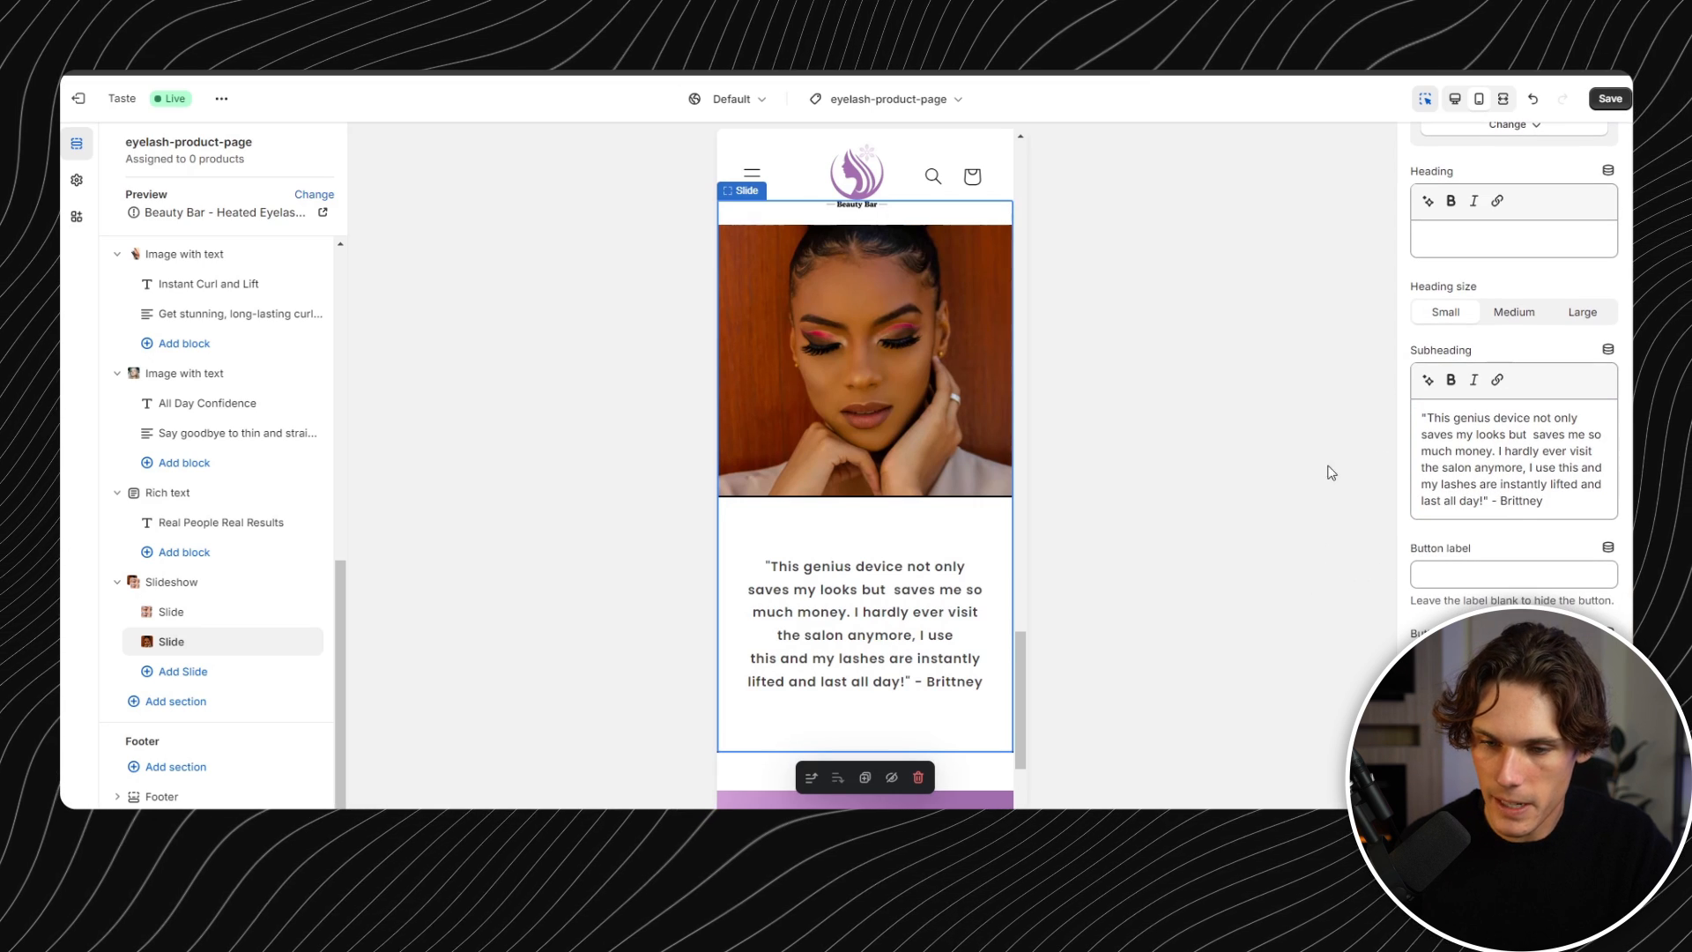
- Save the page and go back to the first testimonial slide in the preview
scroll(1586, 517, "down", 3)
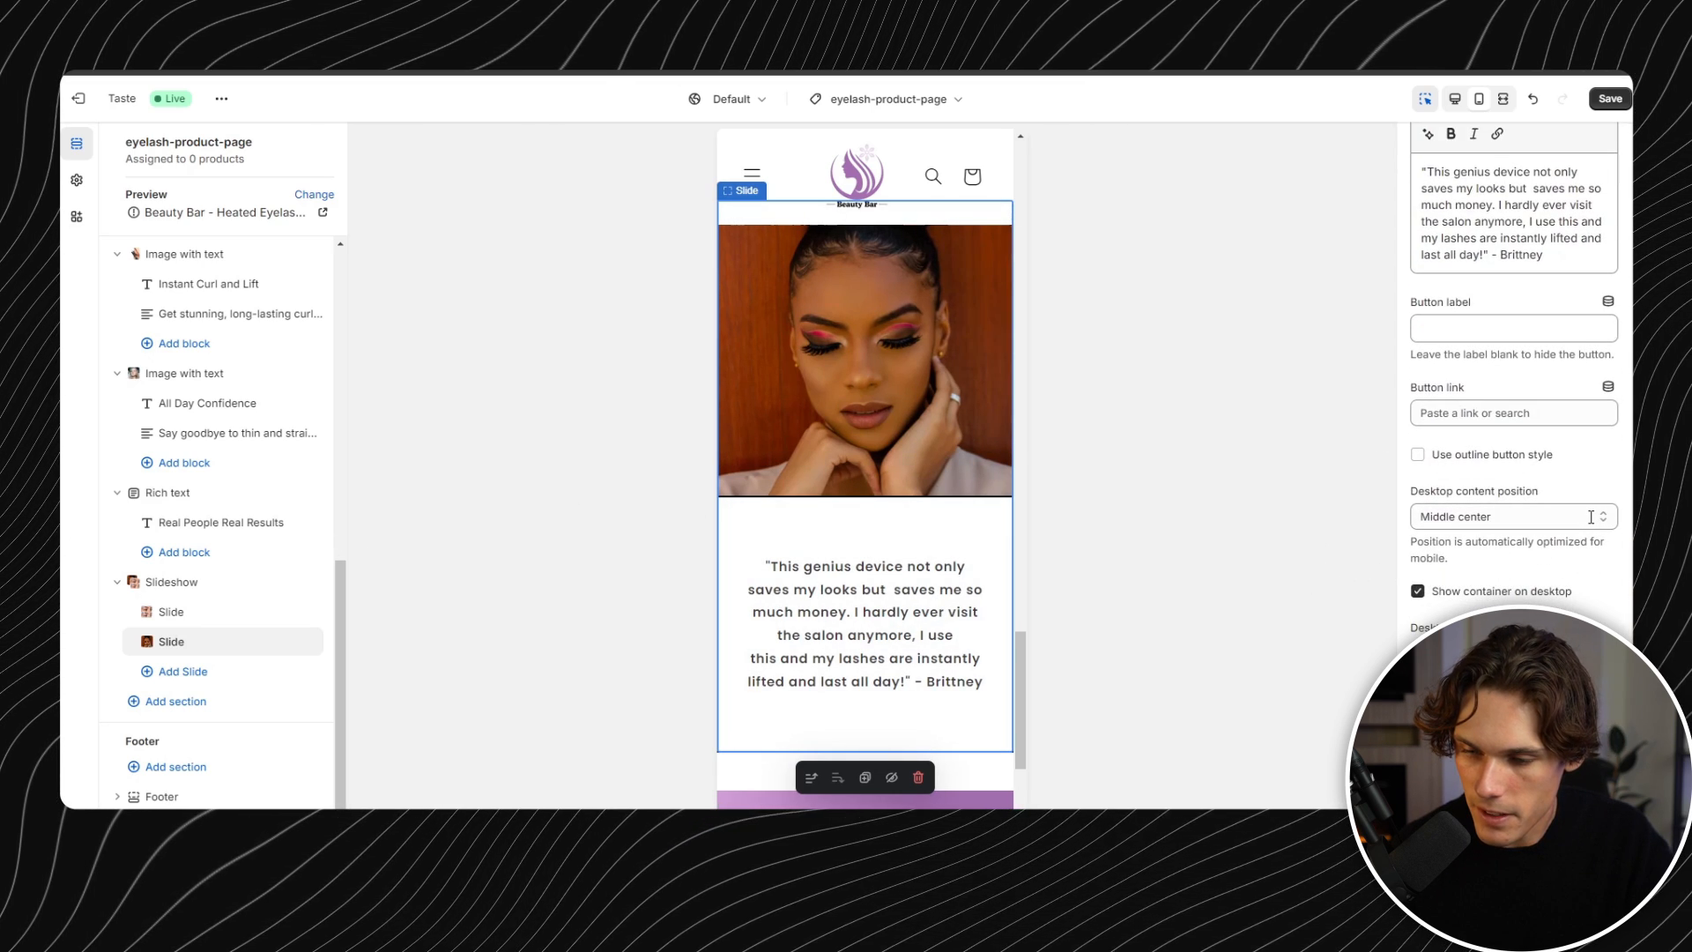
scroll(1590, 518, "down", 3)
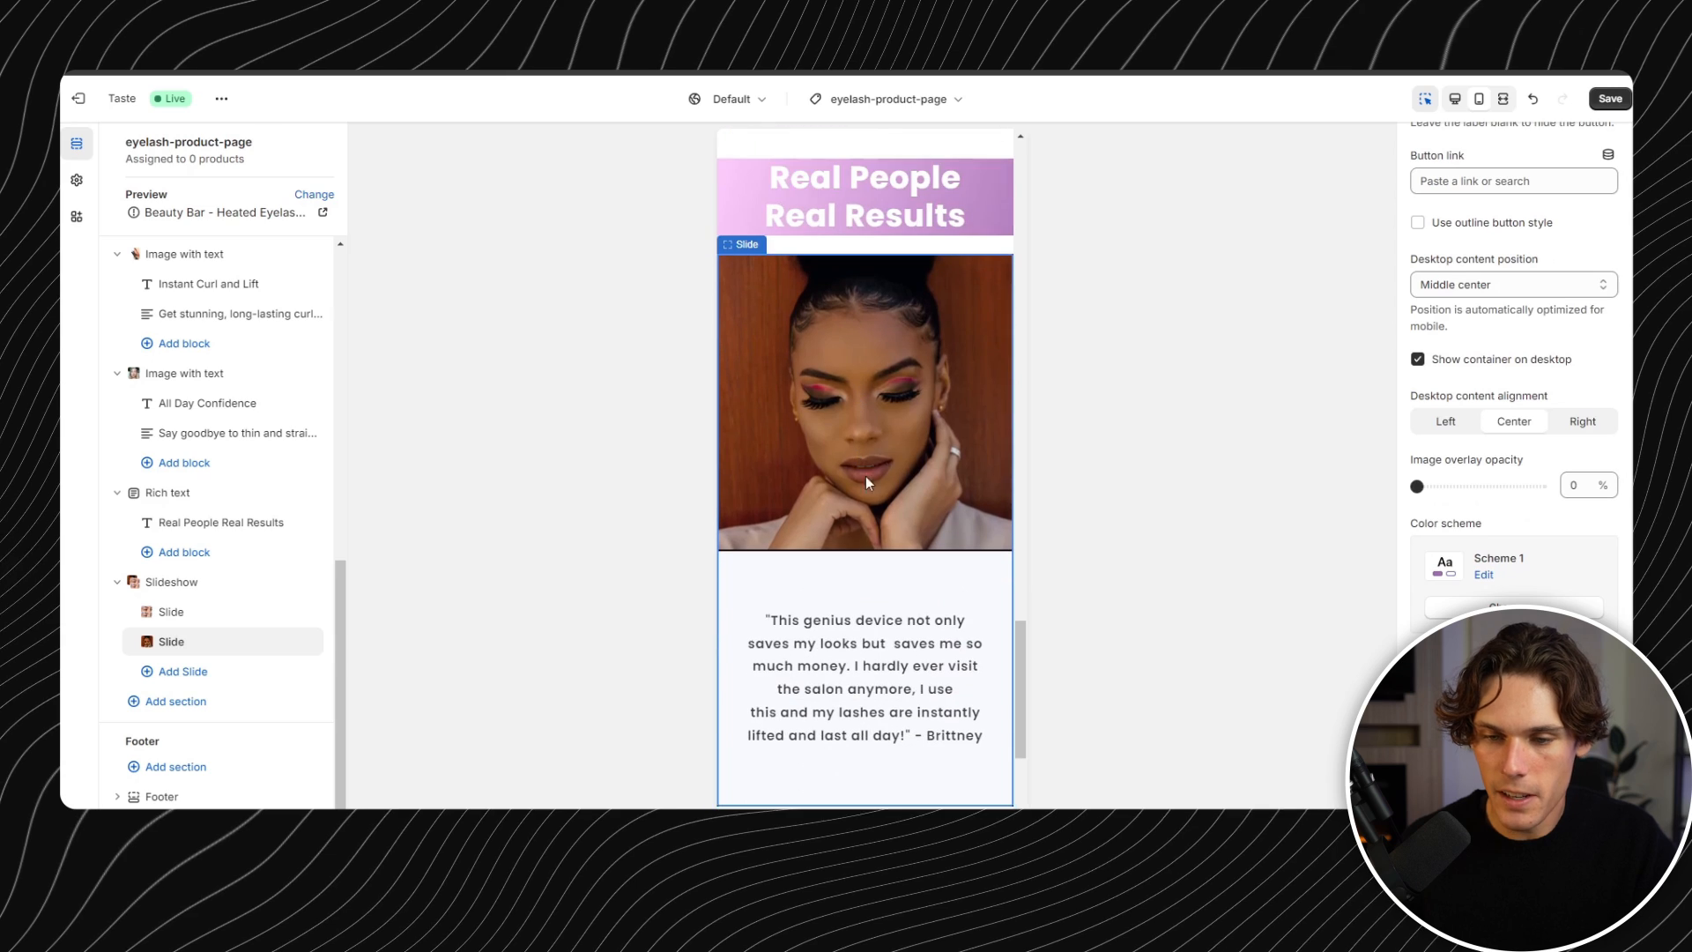
left_click(1610, 98)
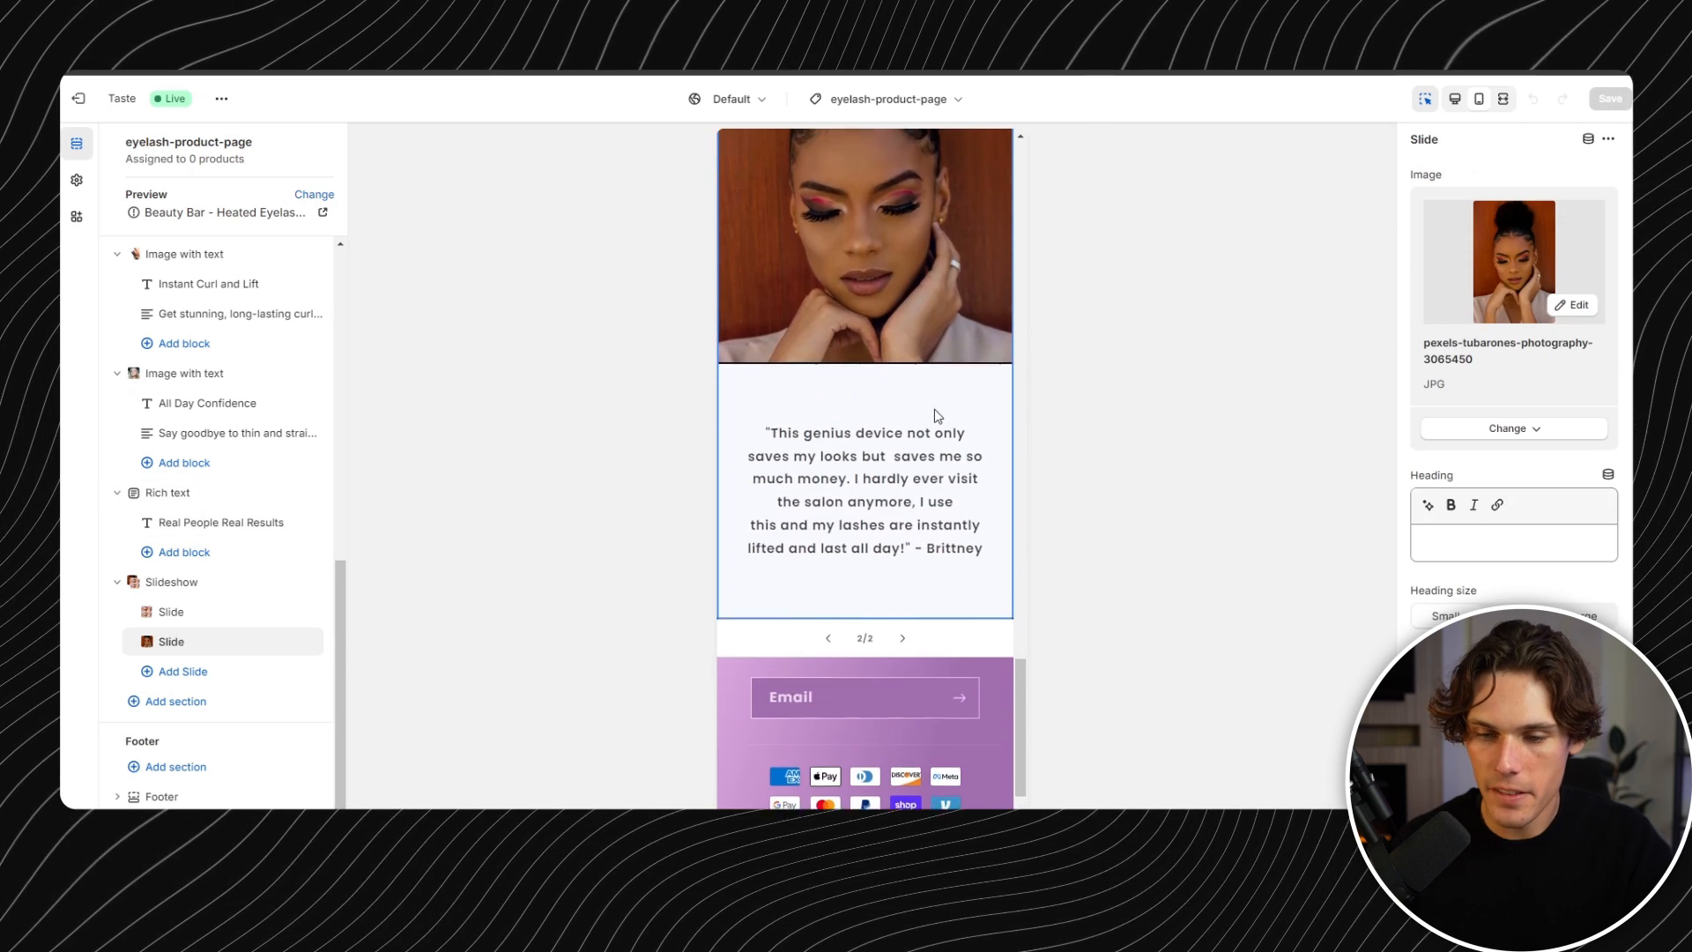
left_click(828, 617)
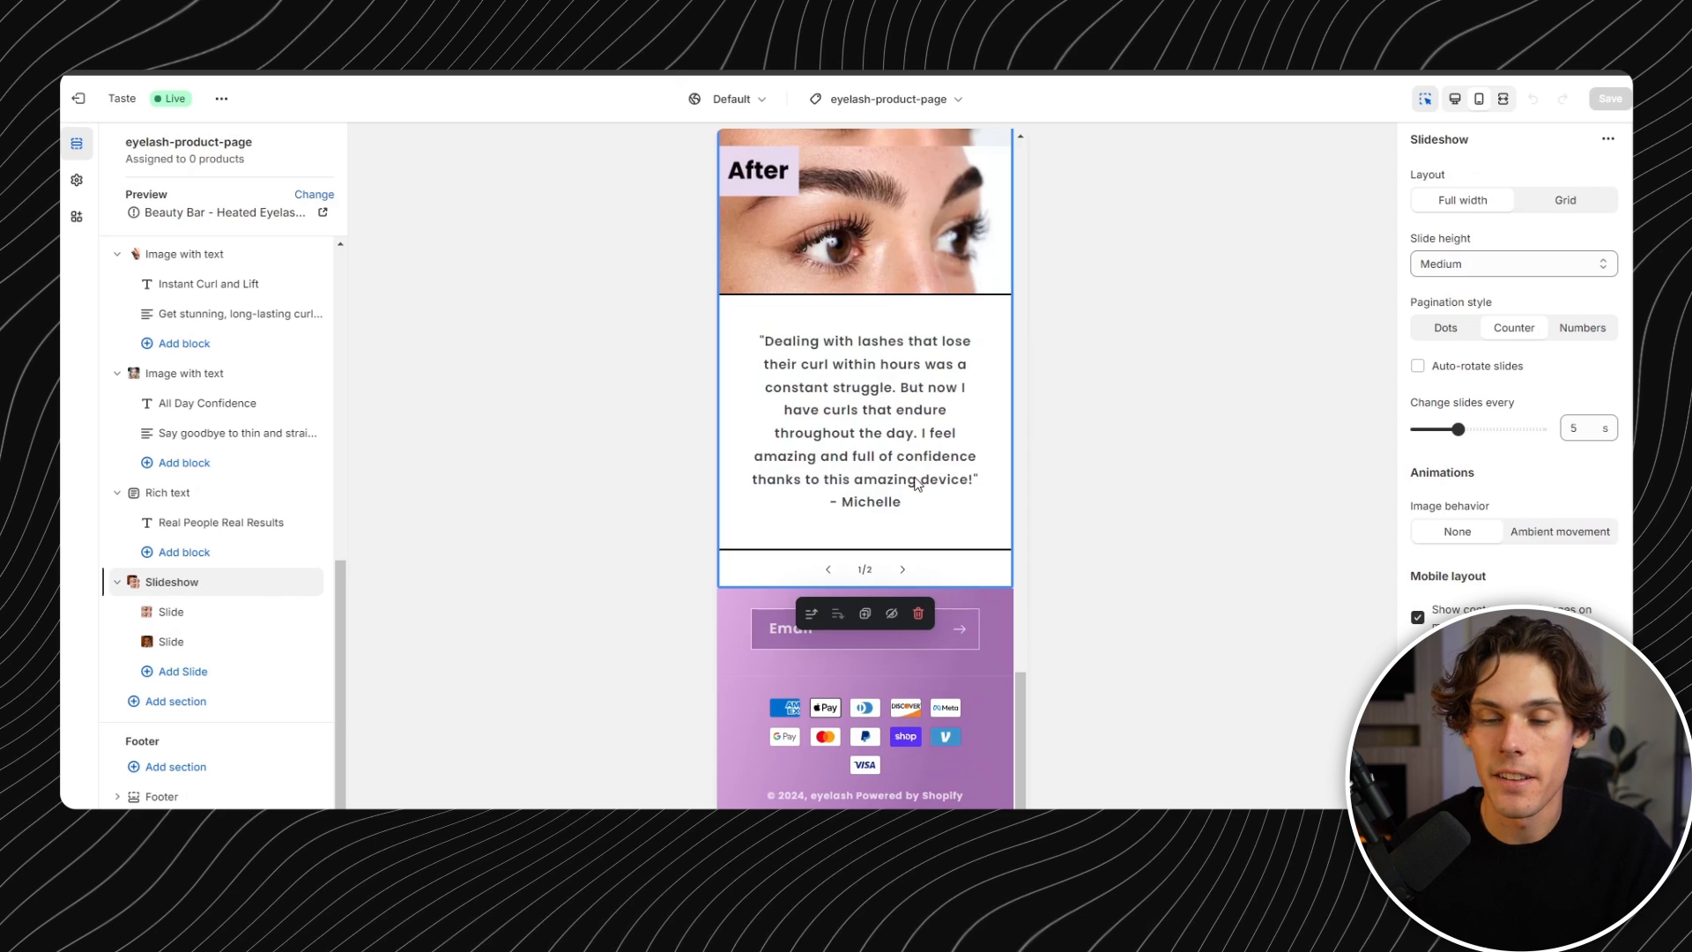
- Add an Image banner section below the slideshow and remove its Buttons block
left_click(175, 700)
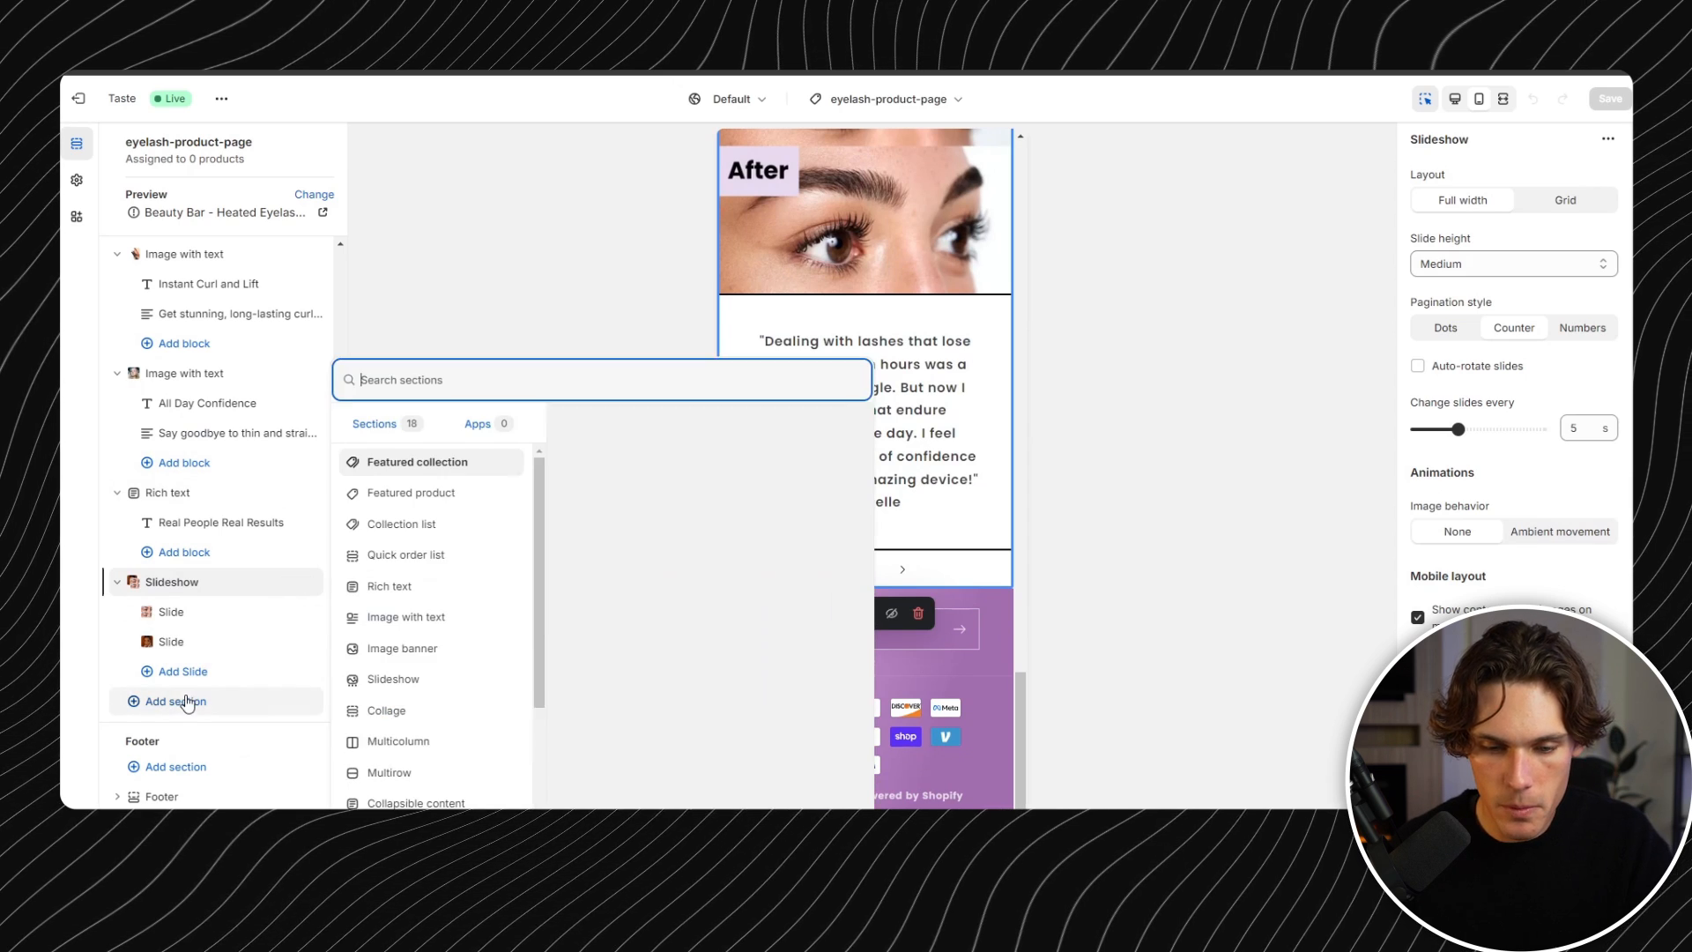
left_click(467, 652)
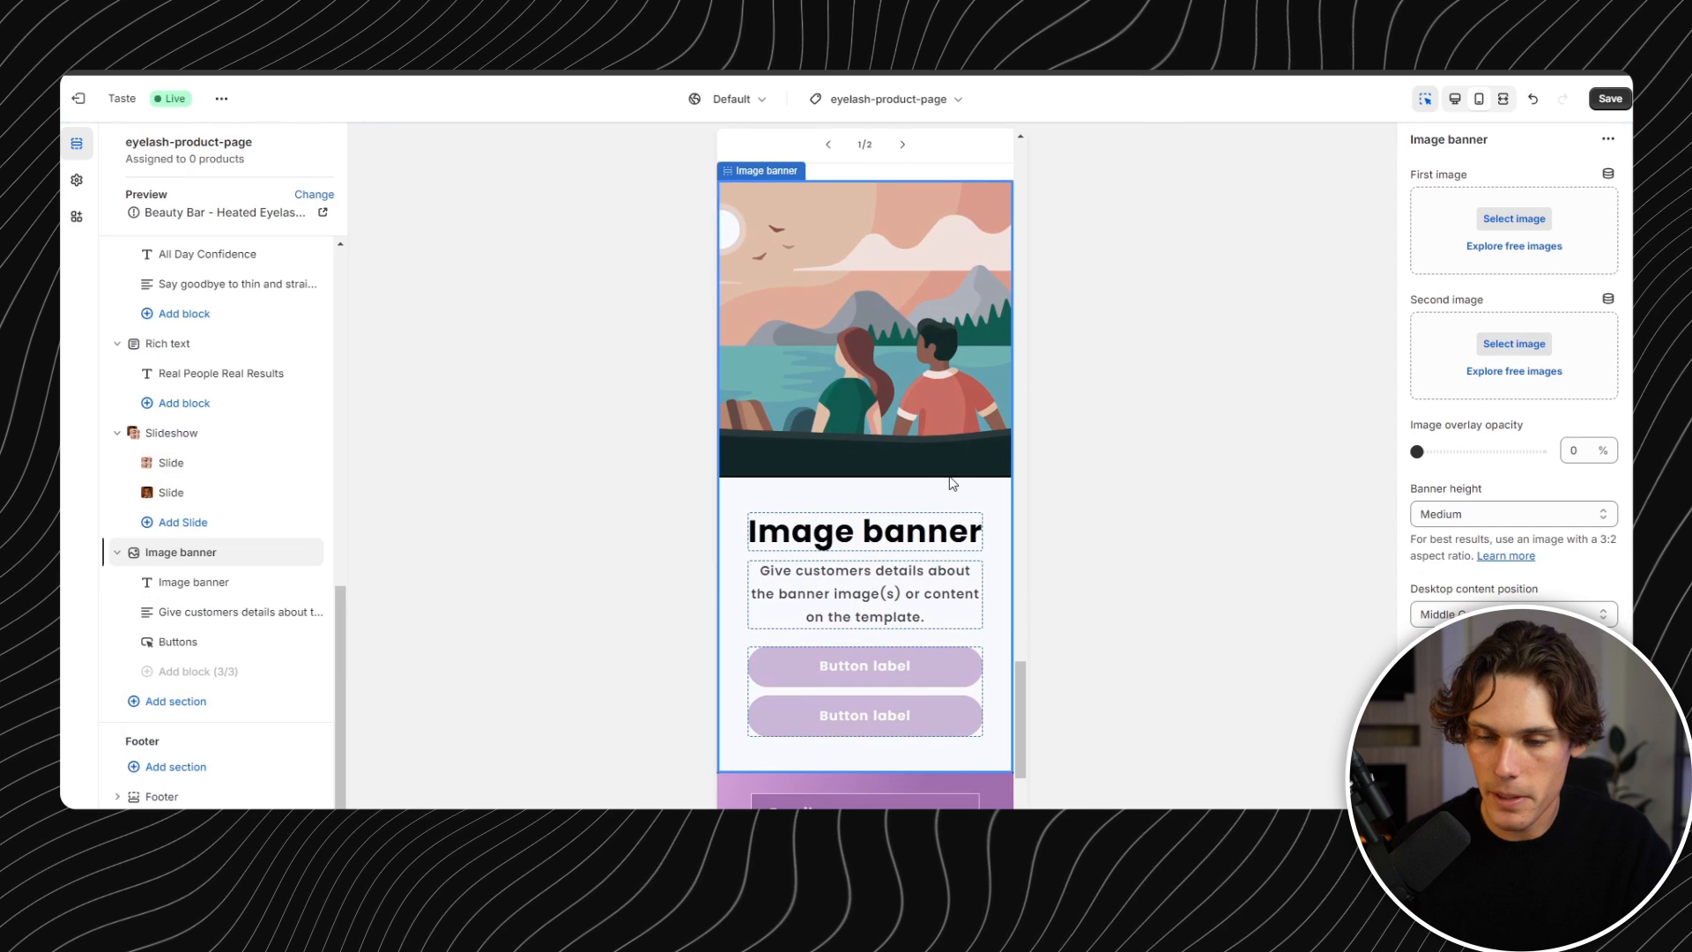
left_click(951, 520)
left_click(284, 642)
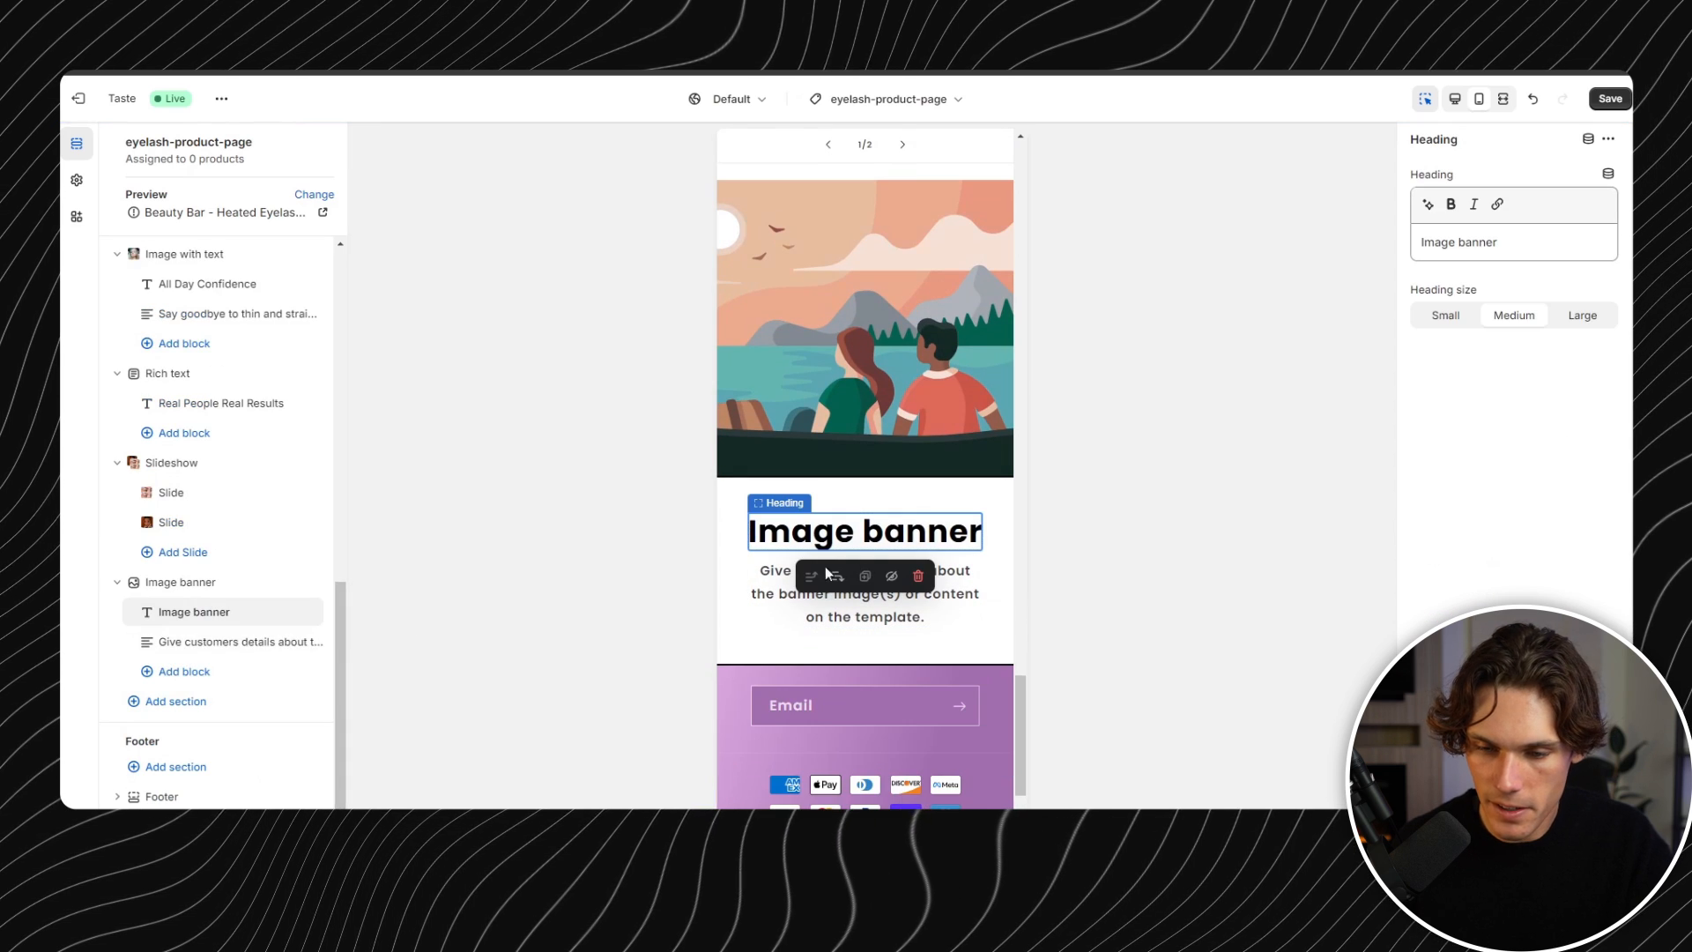
- Set the image banner's heading to "Instant Lift Guarantee!" and its description to the refund text starting "We offer 30-day returns for Lash Lift."
type("In")
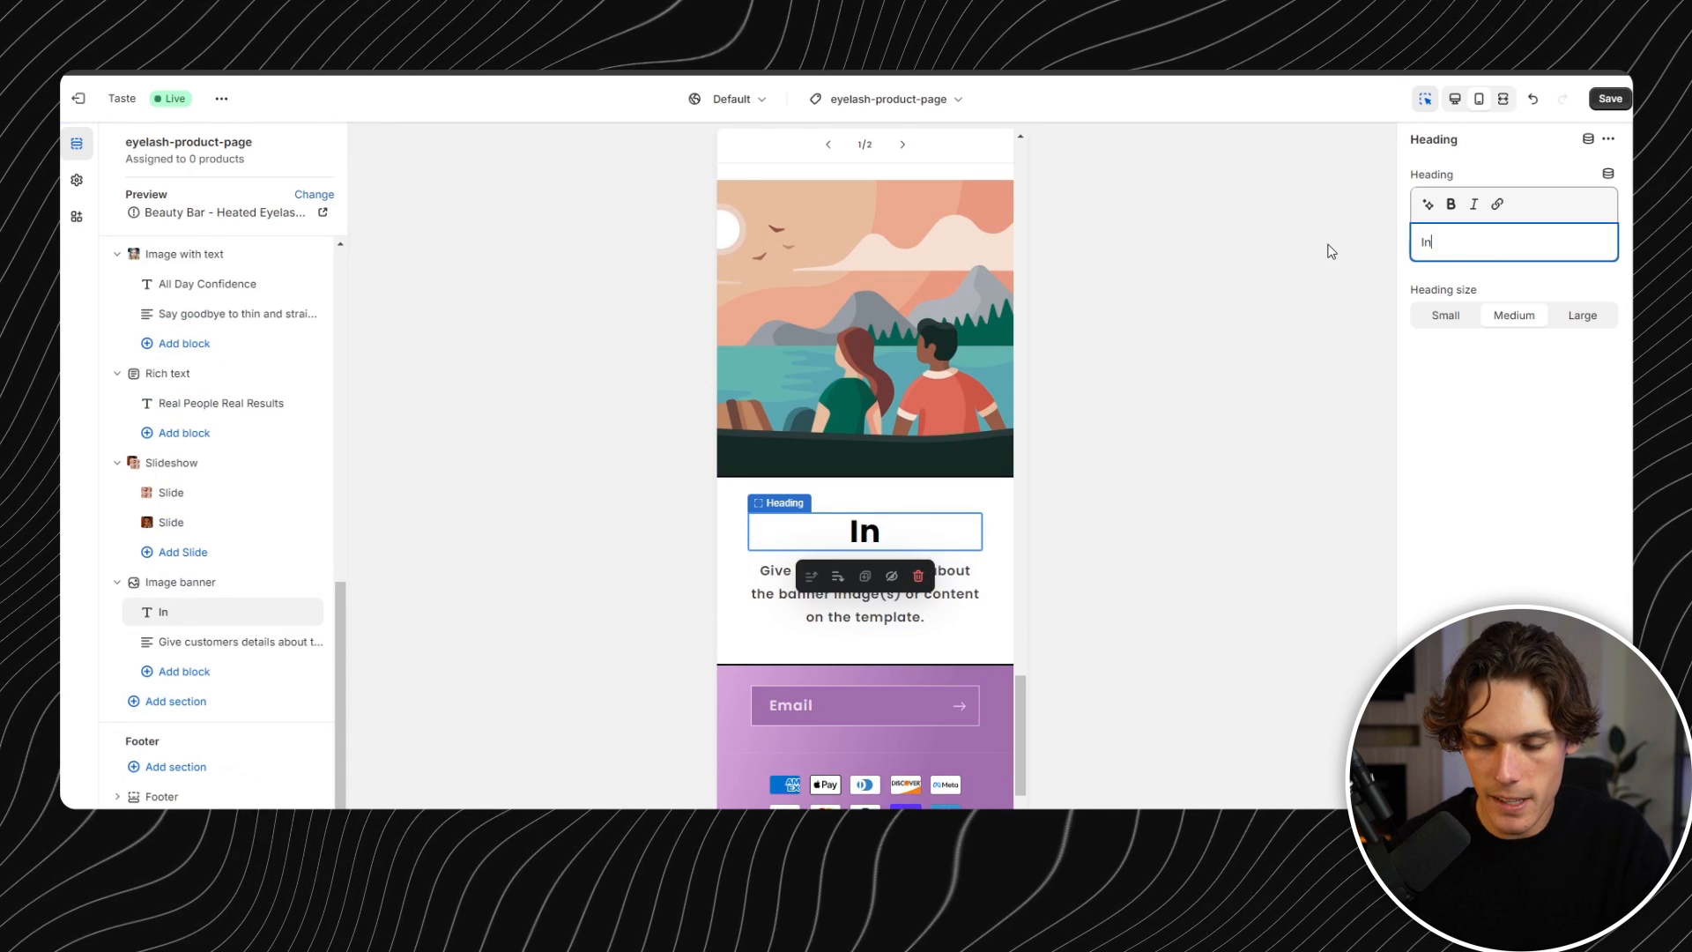
type("stant Lift Gaurantee!")
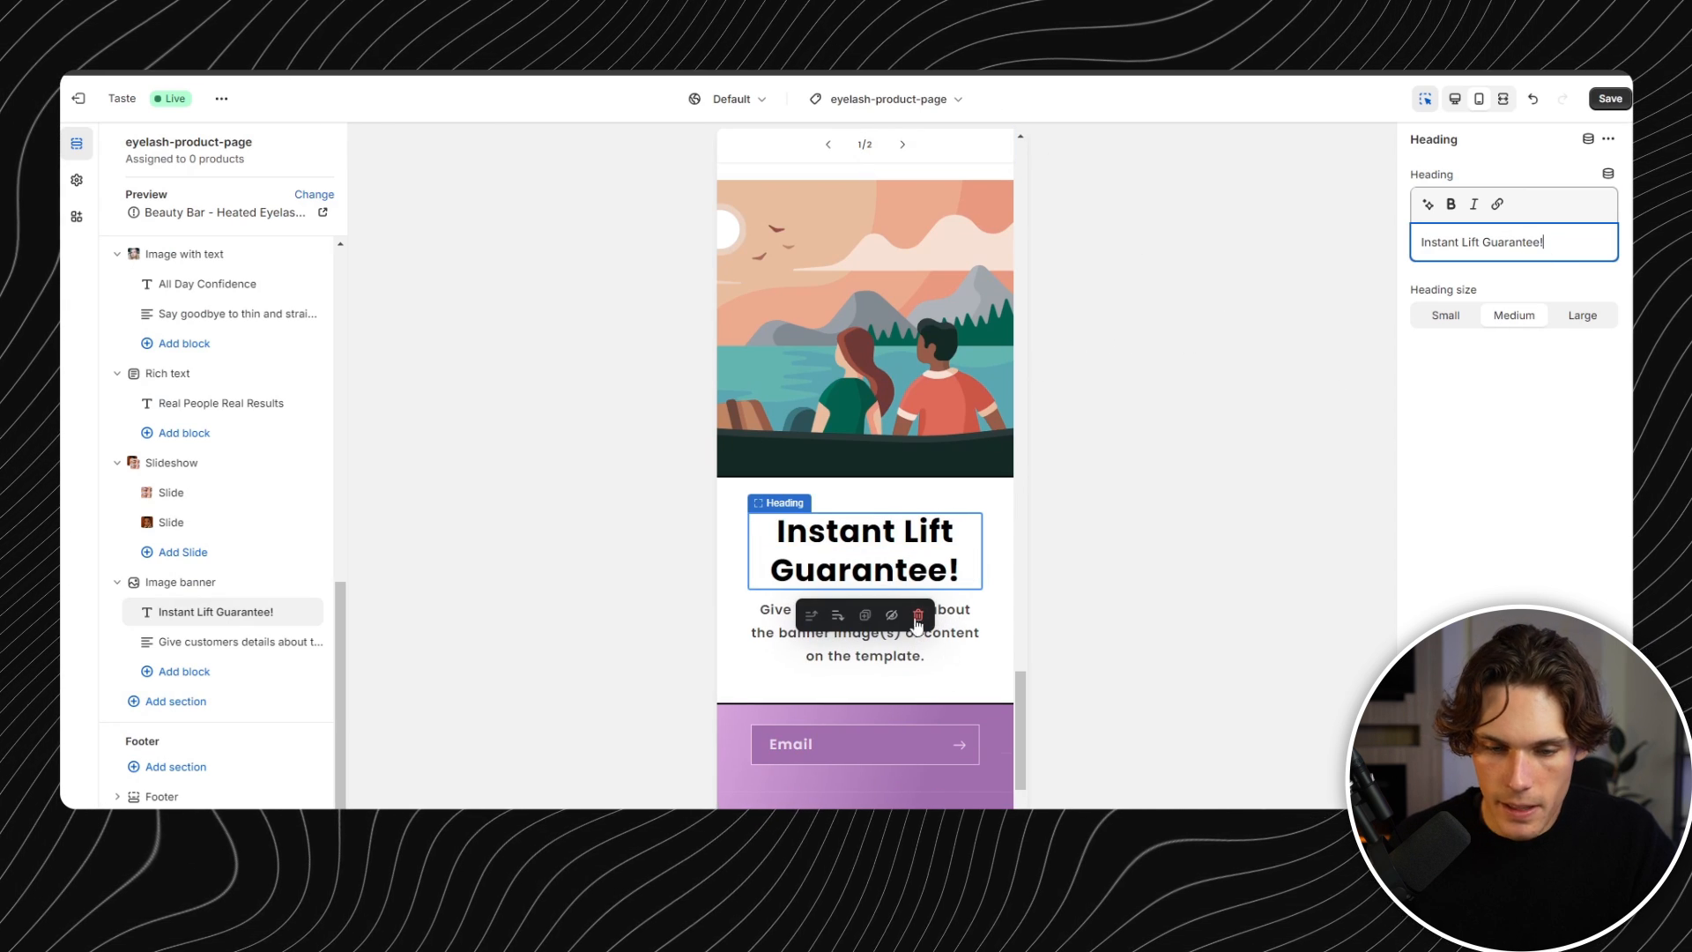
left_click(264, 652)
left_click_drag(1526, 293, 1359, 218)
type("We offer 30-day returns for Lash Lift. So go ahead – try it out, see how it works for you, and if you’re dissatisfied for any reason we’ll refund you in full.")
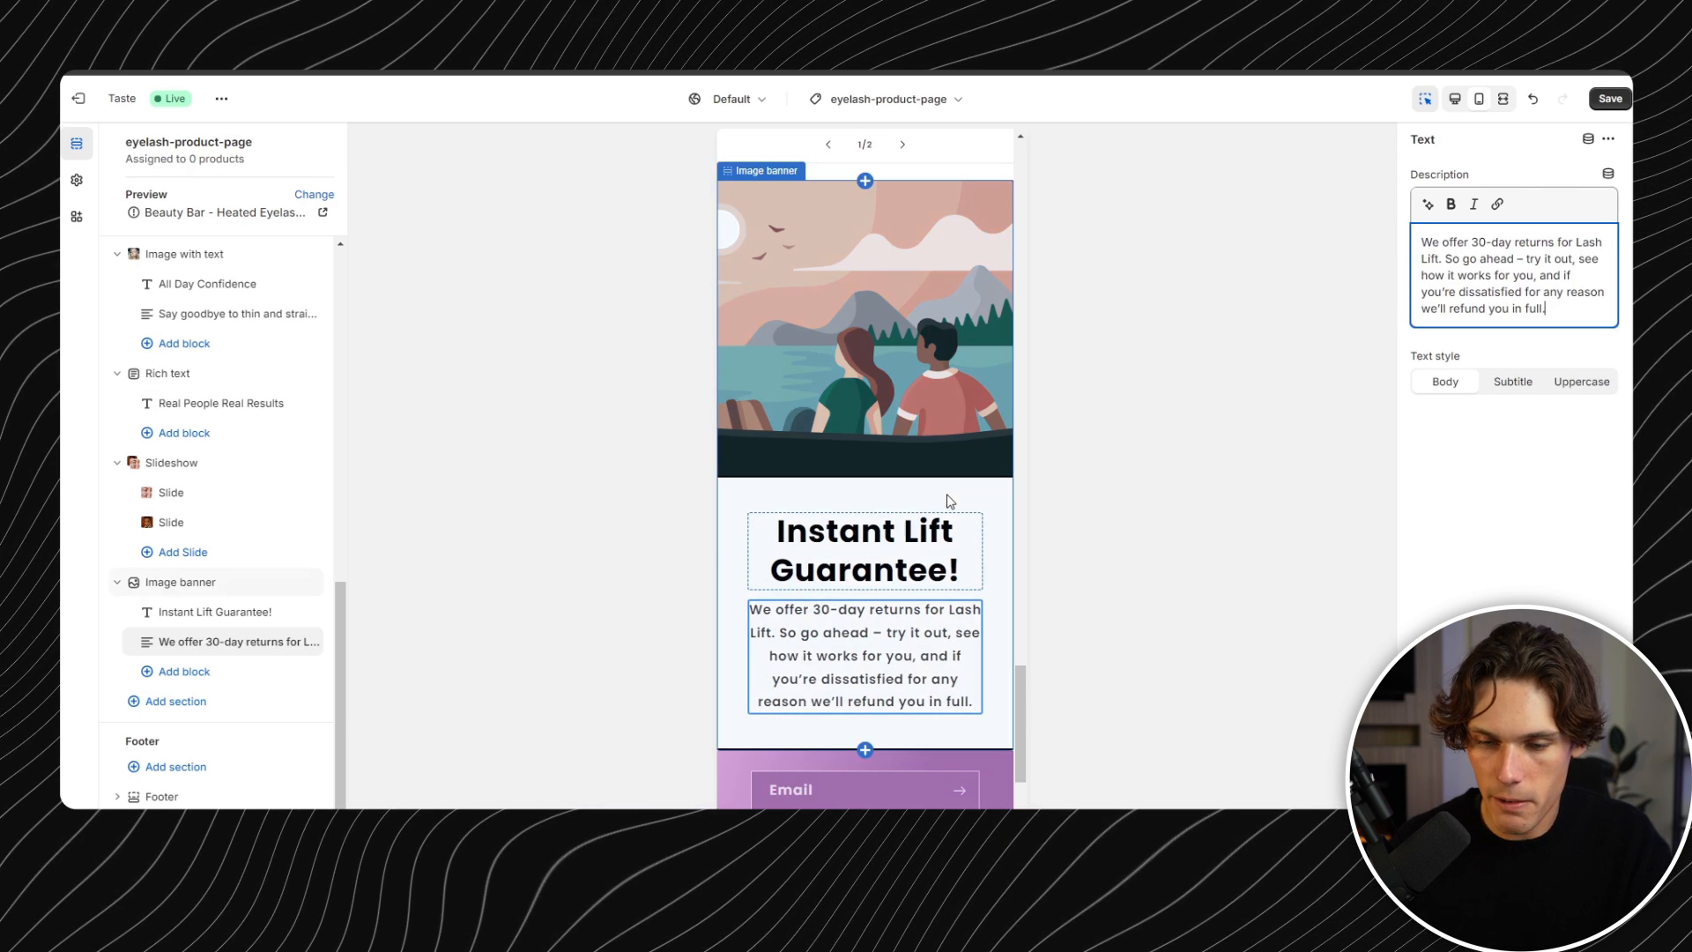
- Change the image banner's color scheme to Scheme 2
left_click(968, 521)
left_click(209, 587)
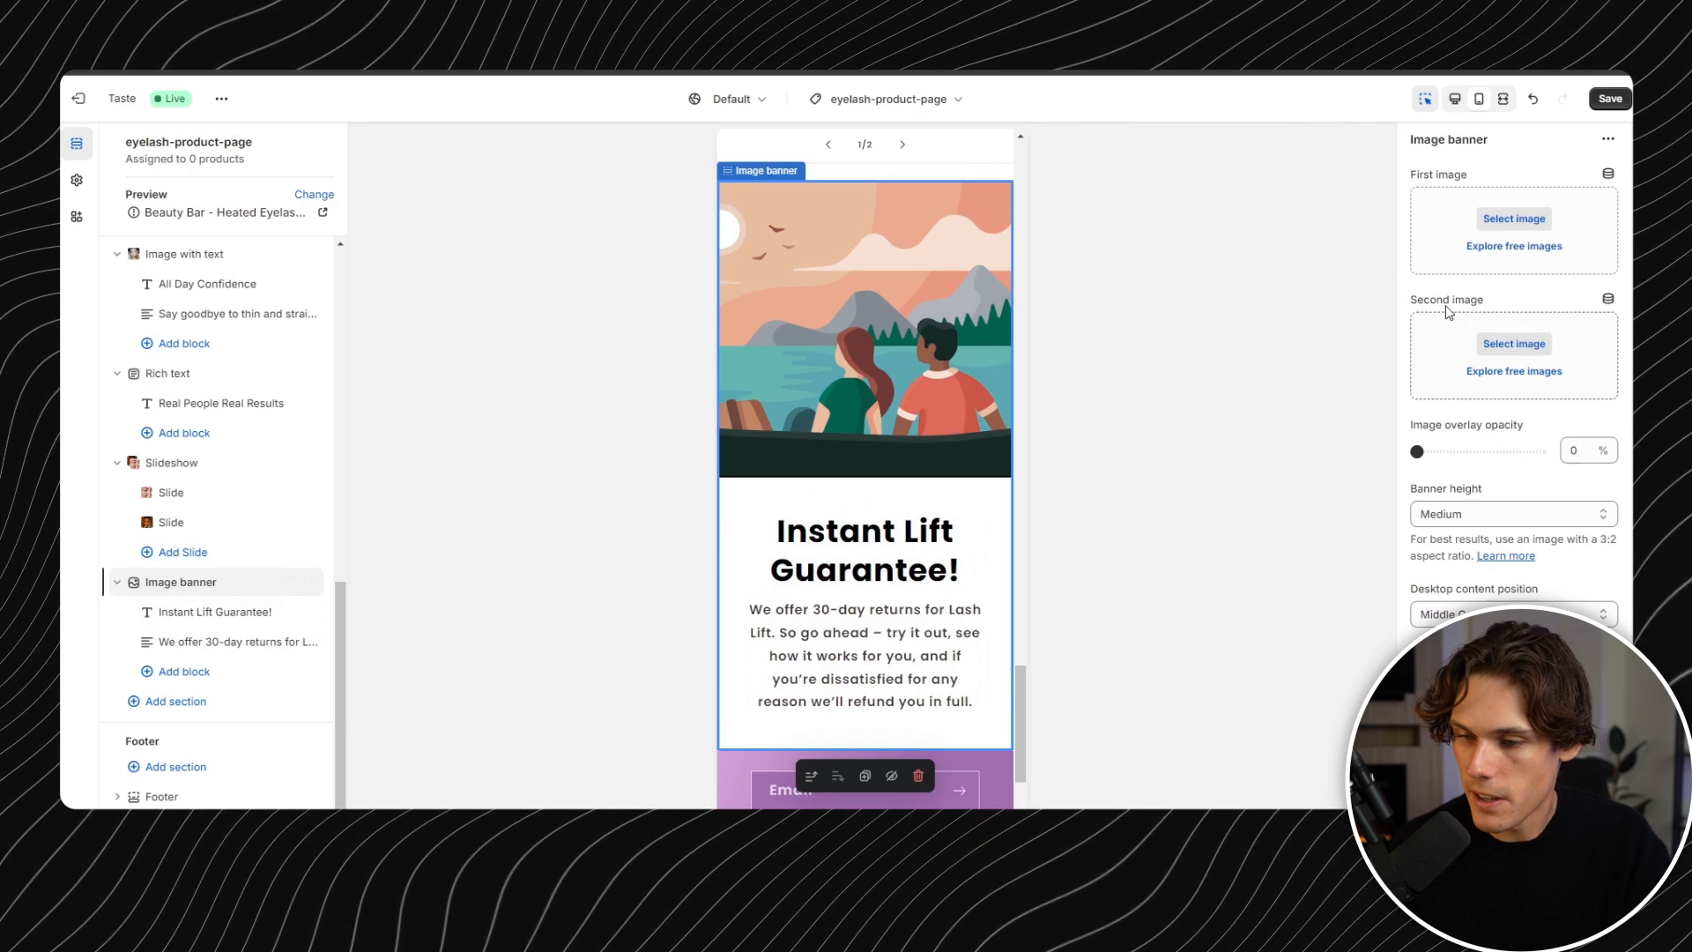
scroll(1529, 477, "down", 5)
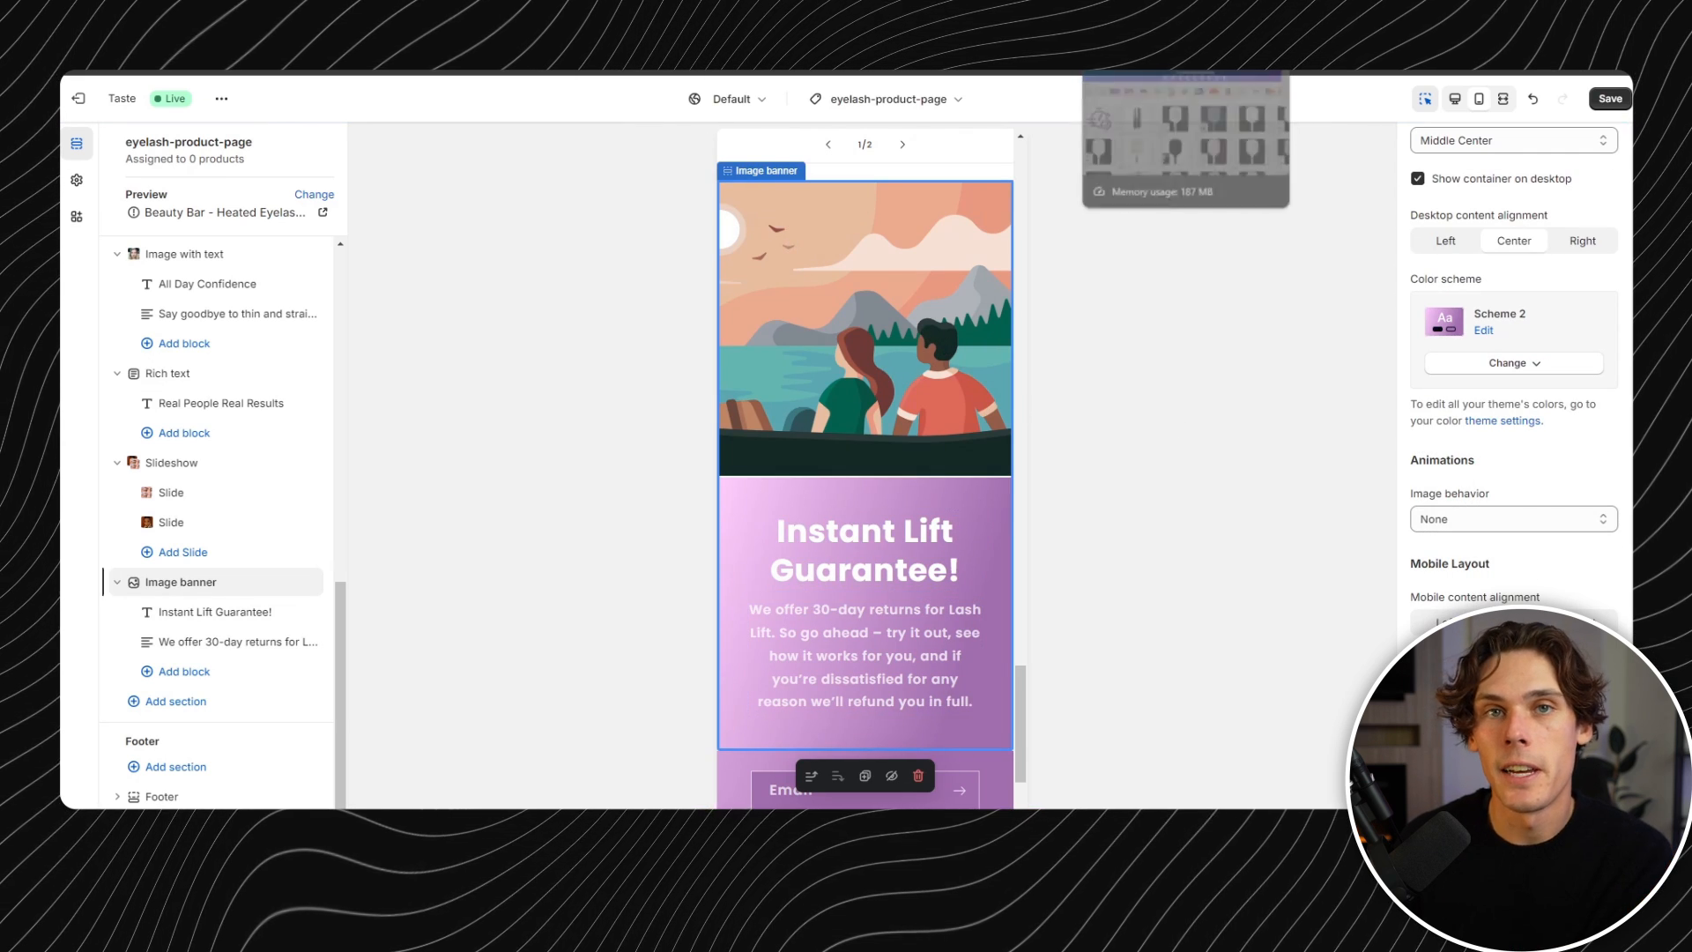
- Upload the photo of the surprised woman covering her mouth as the image banner's first image
scroll(1522, 228, "up", 5)
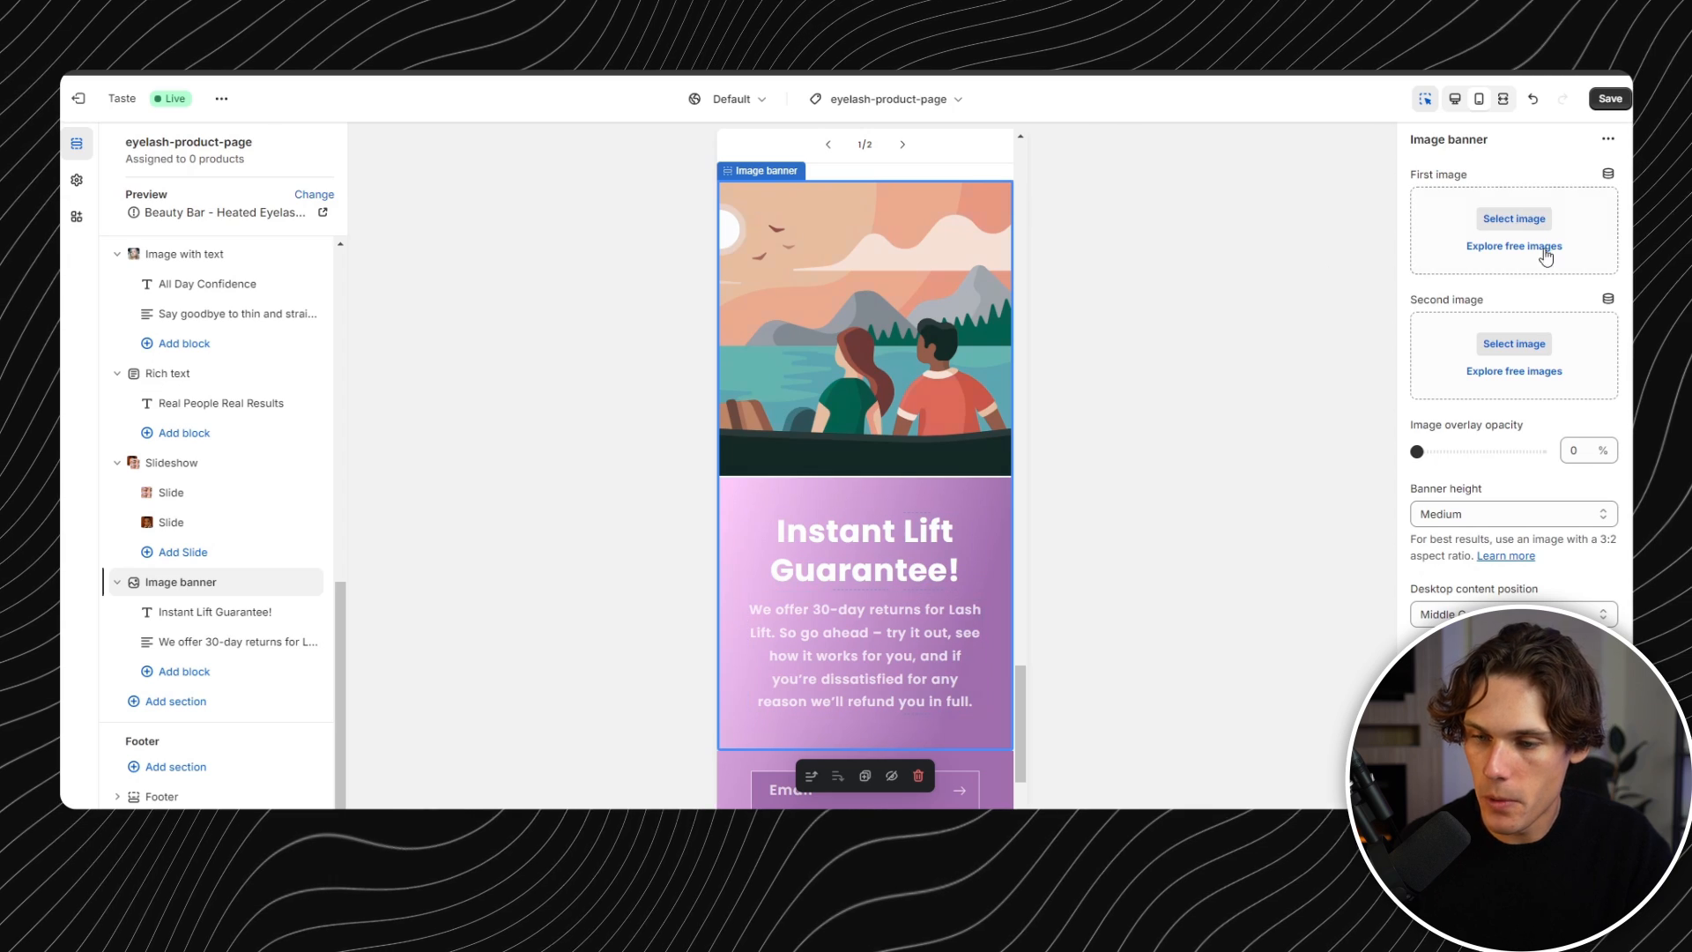
left_click(1519, 229)
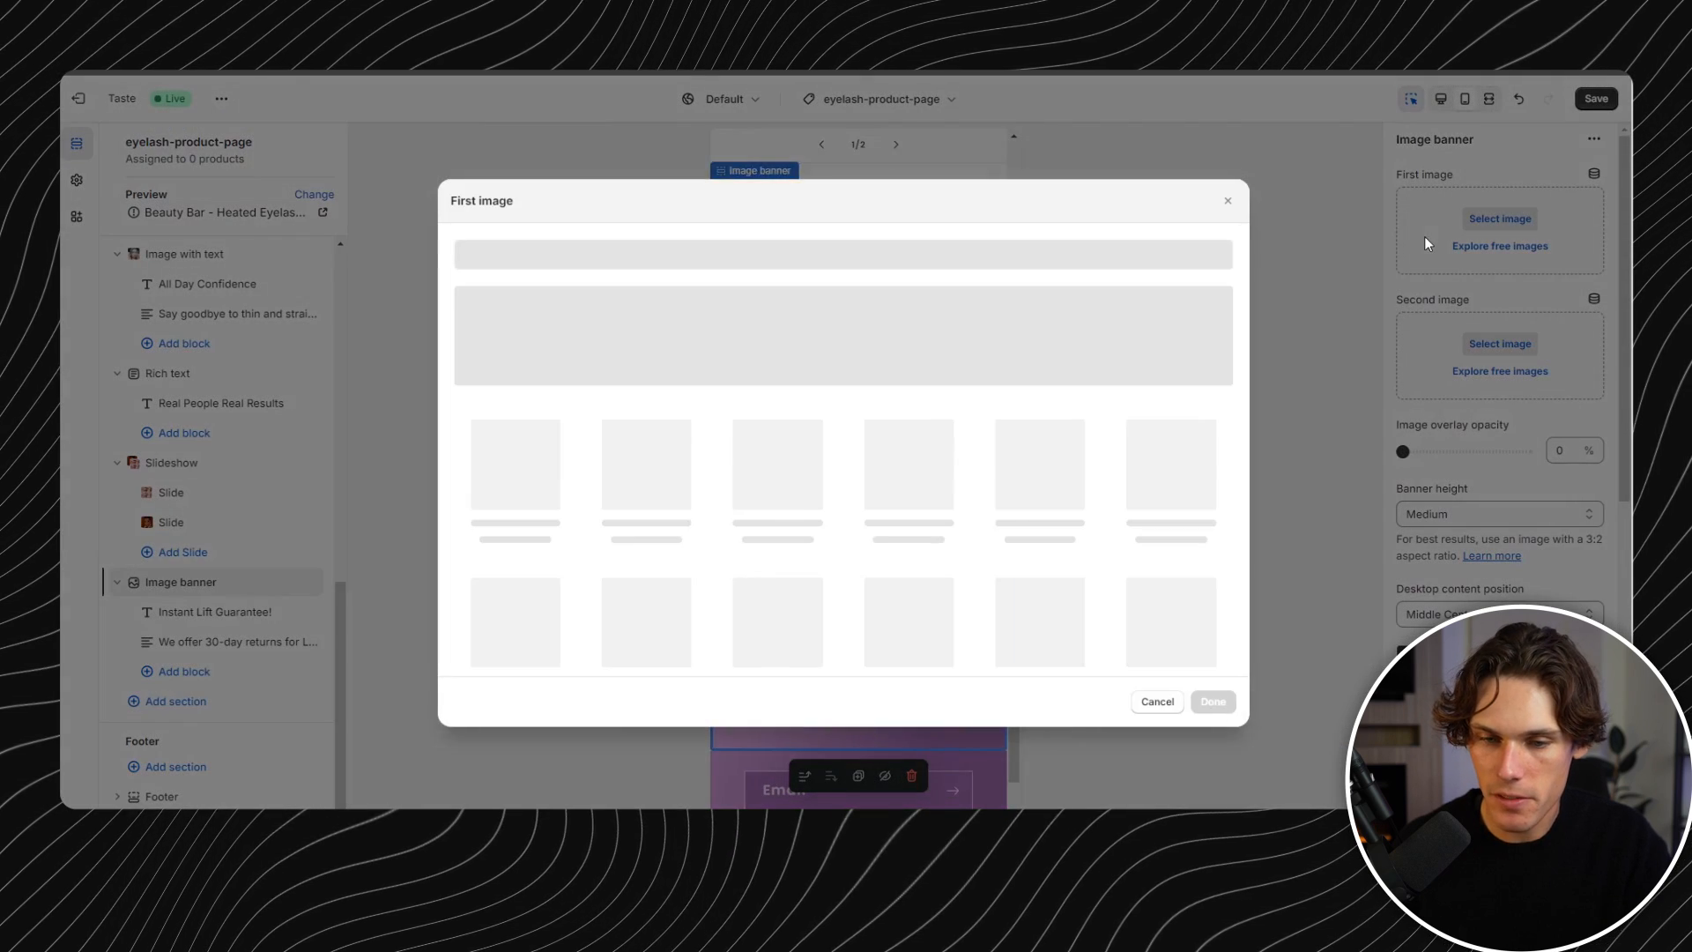
double_click(947, 379)
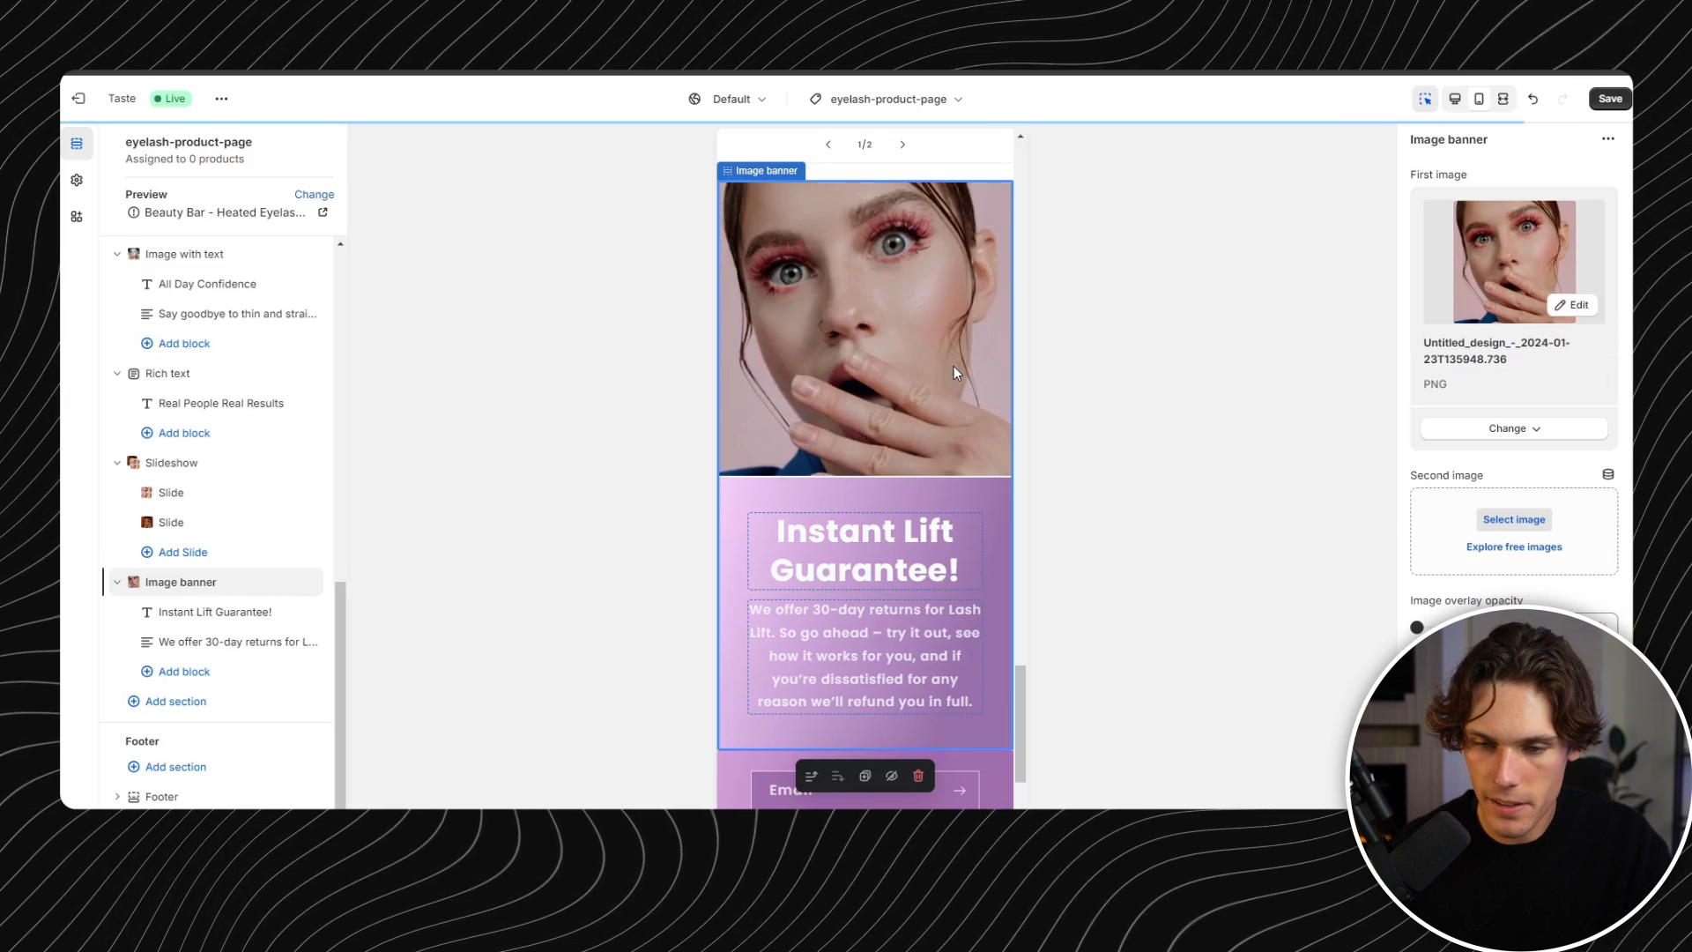
- Save the page and add a Collapsible content section below the image banner
left_click(1612, 96)
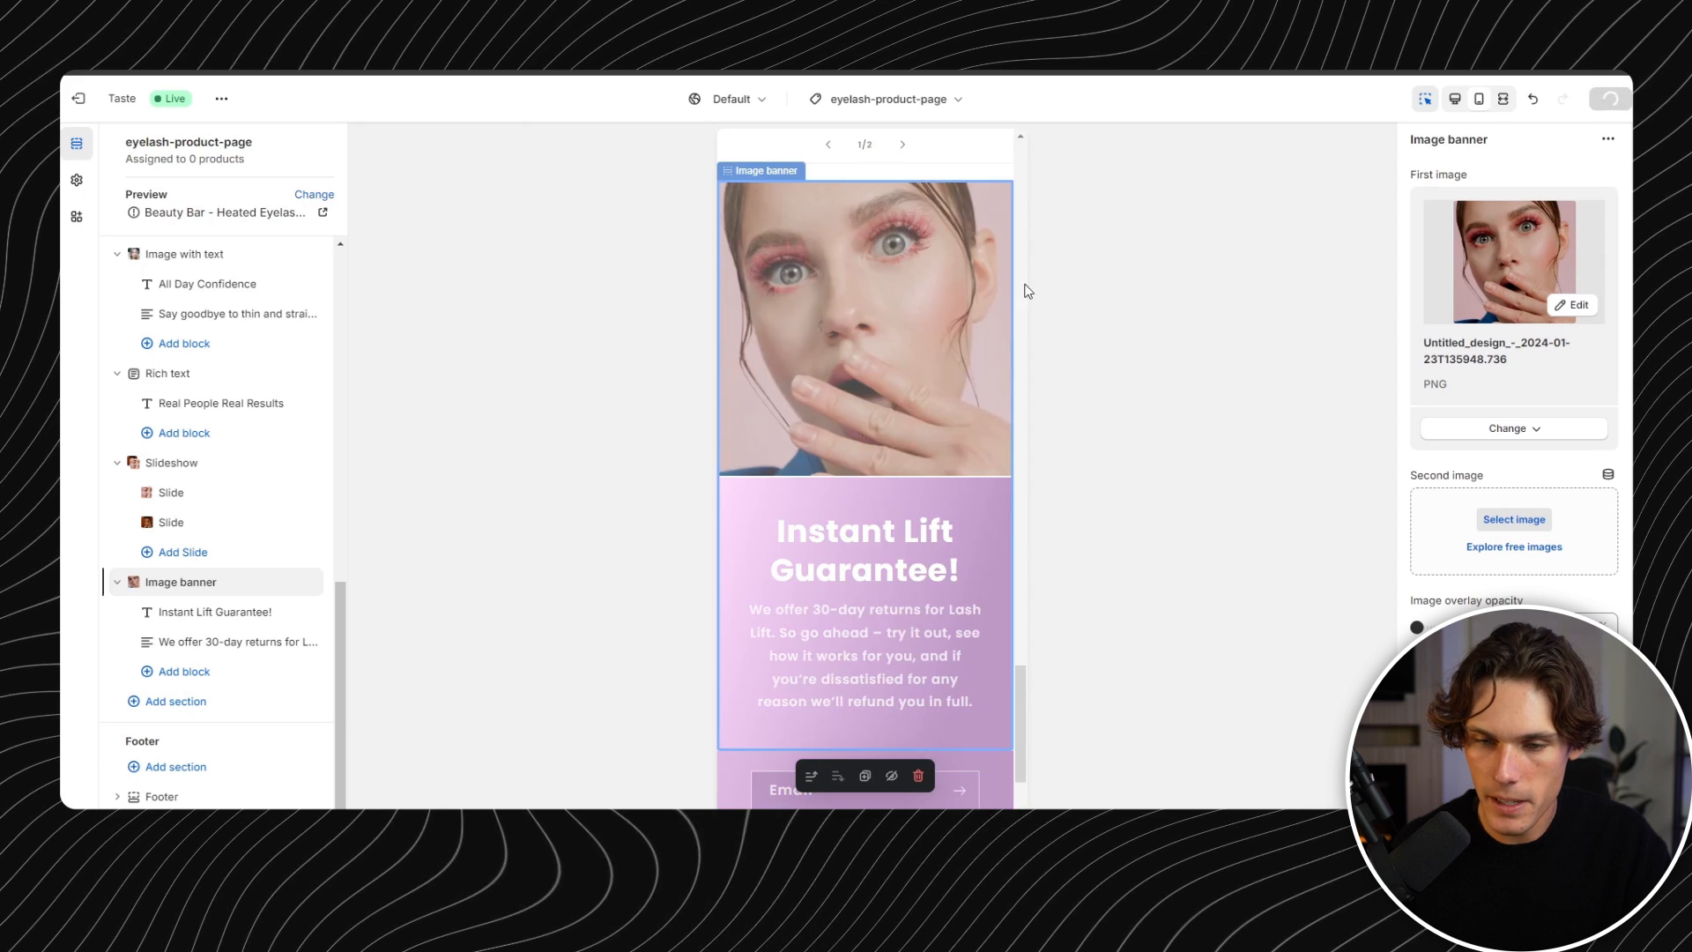
scroll(860, 473, "down", 2)
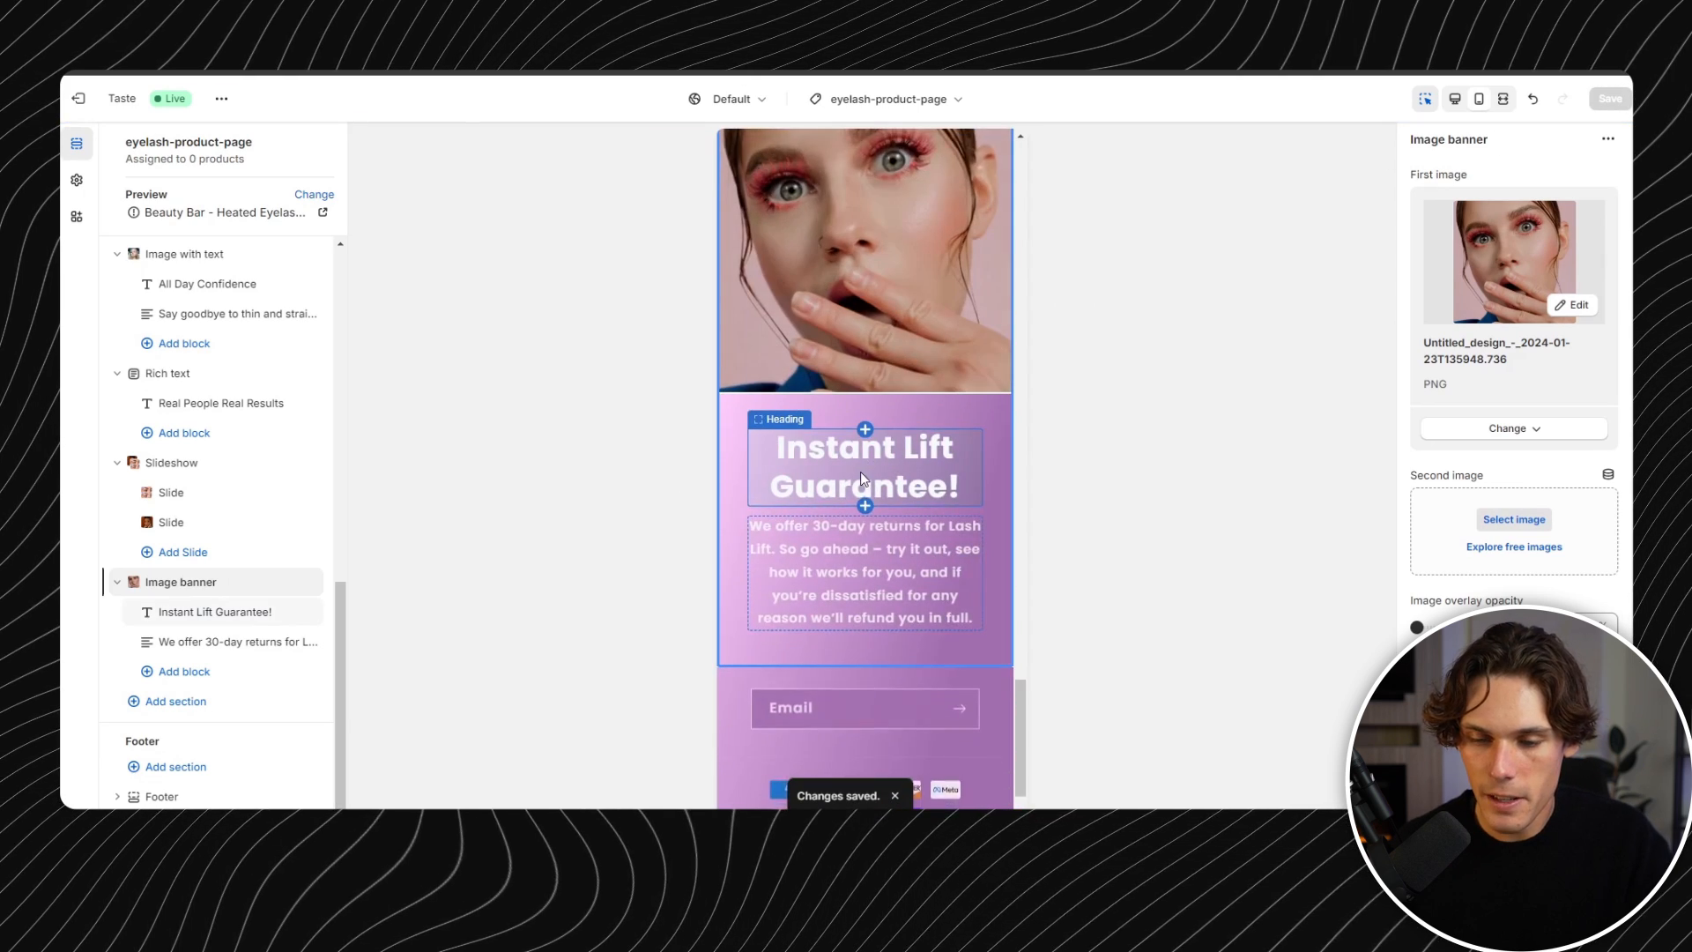
left_click(185, 713)
scroll(449, 763, "down", 1)
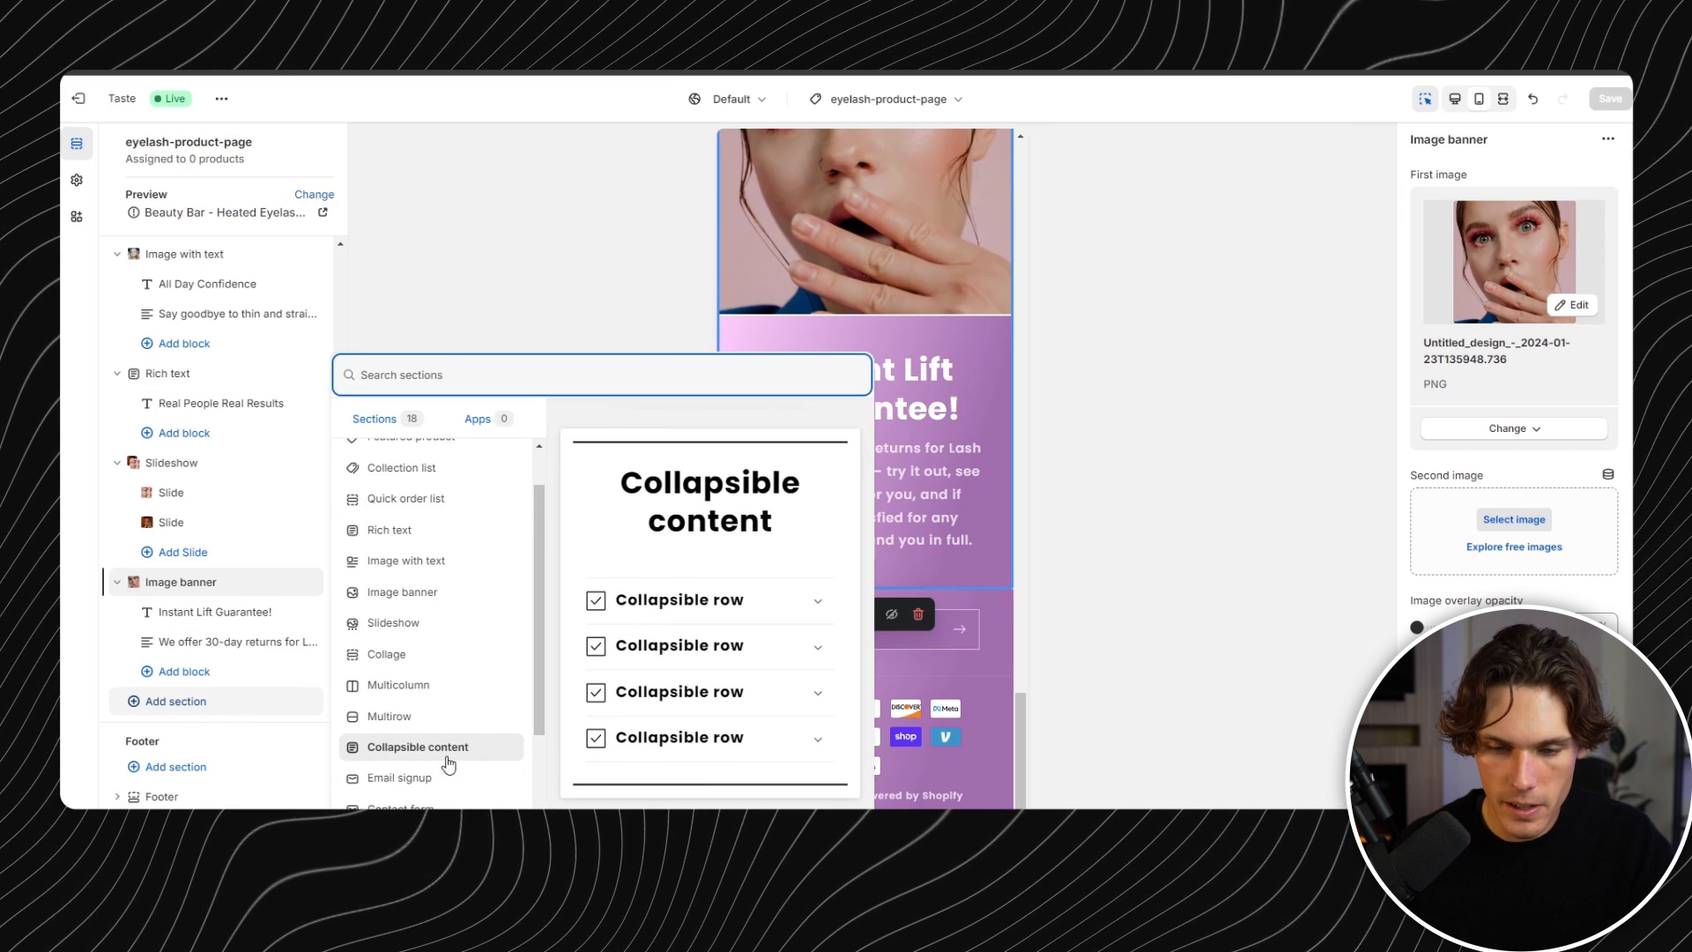
left_click(449, 763)
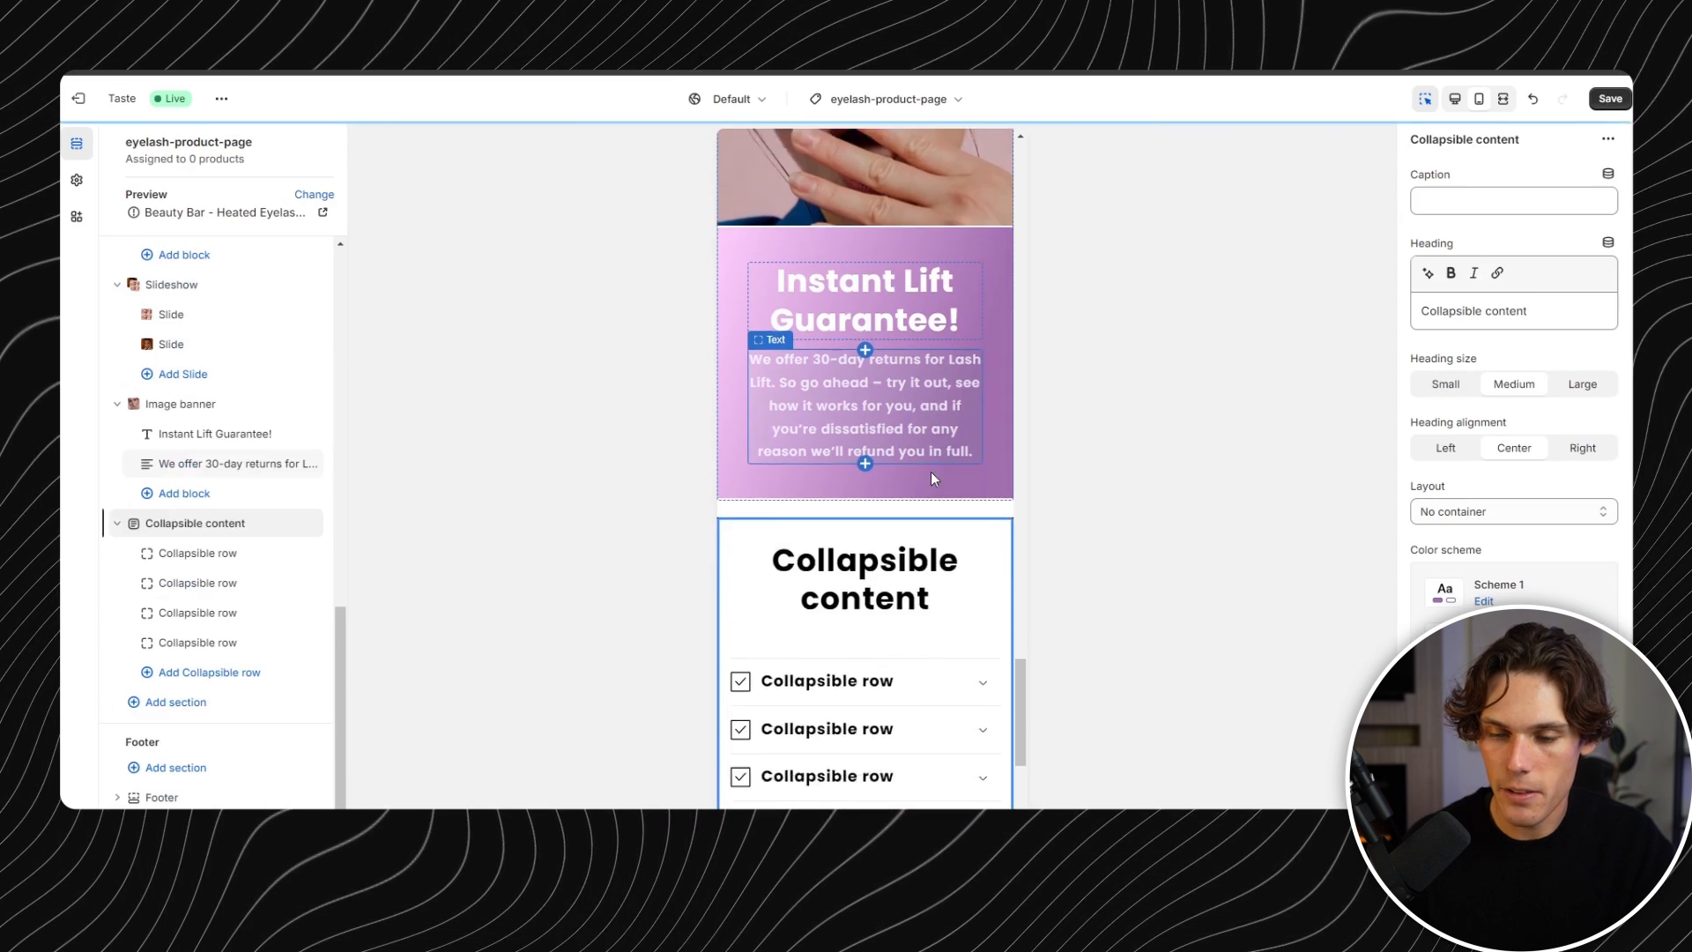
- Set the collapsible content section's heading to "Got Some Questions?" and its layout to Row container
triple_click(1452, 308)
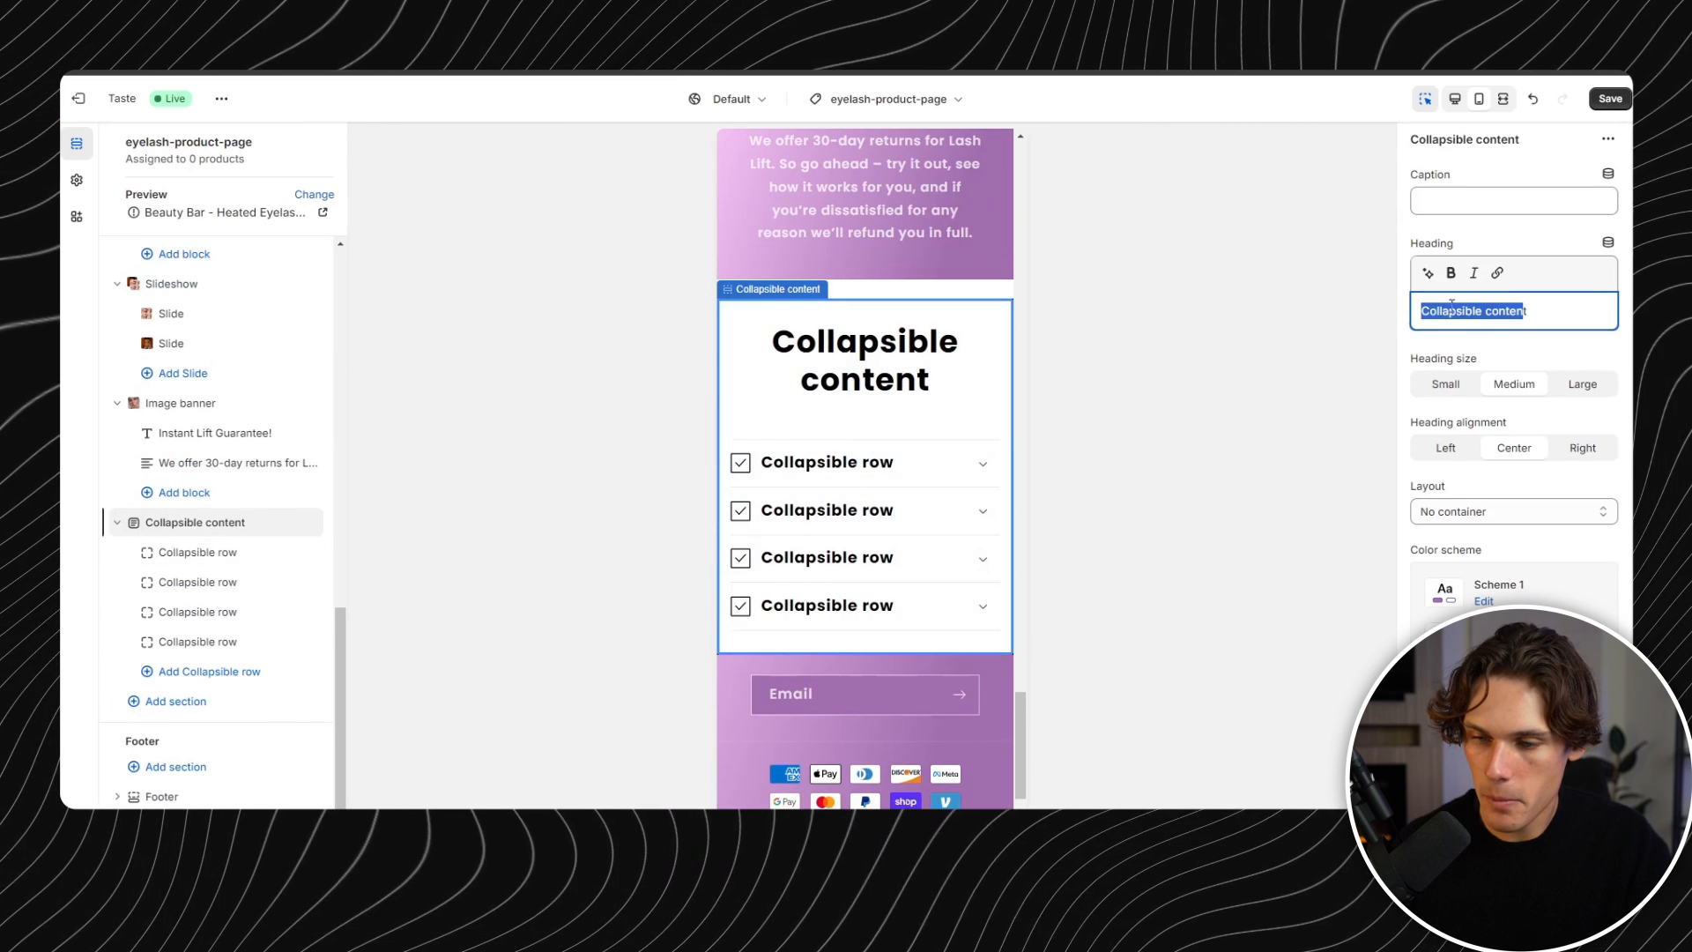
type("Got Some Questions?")
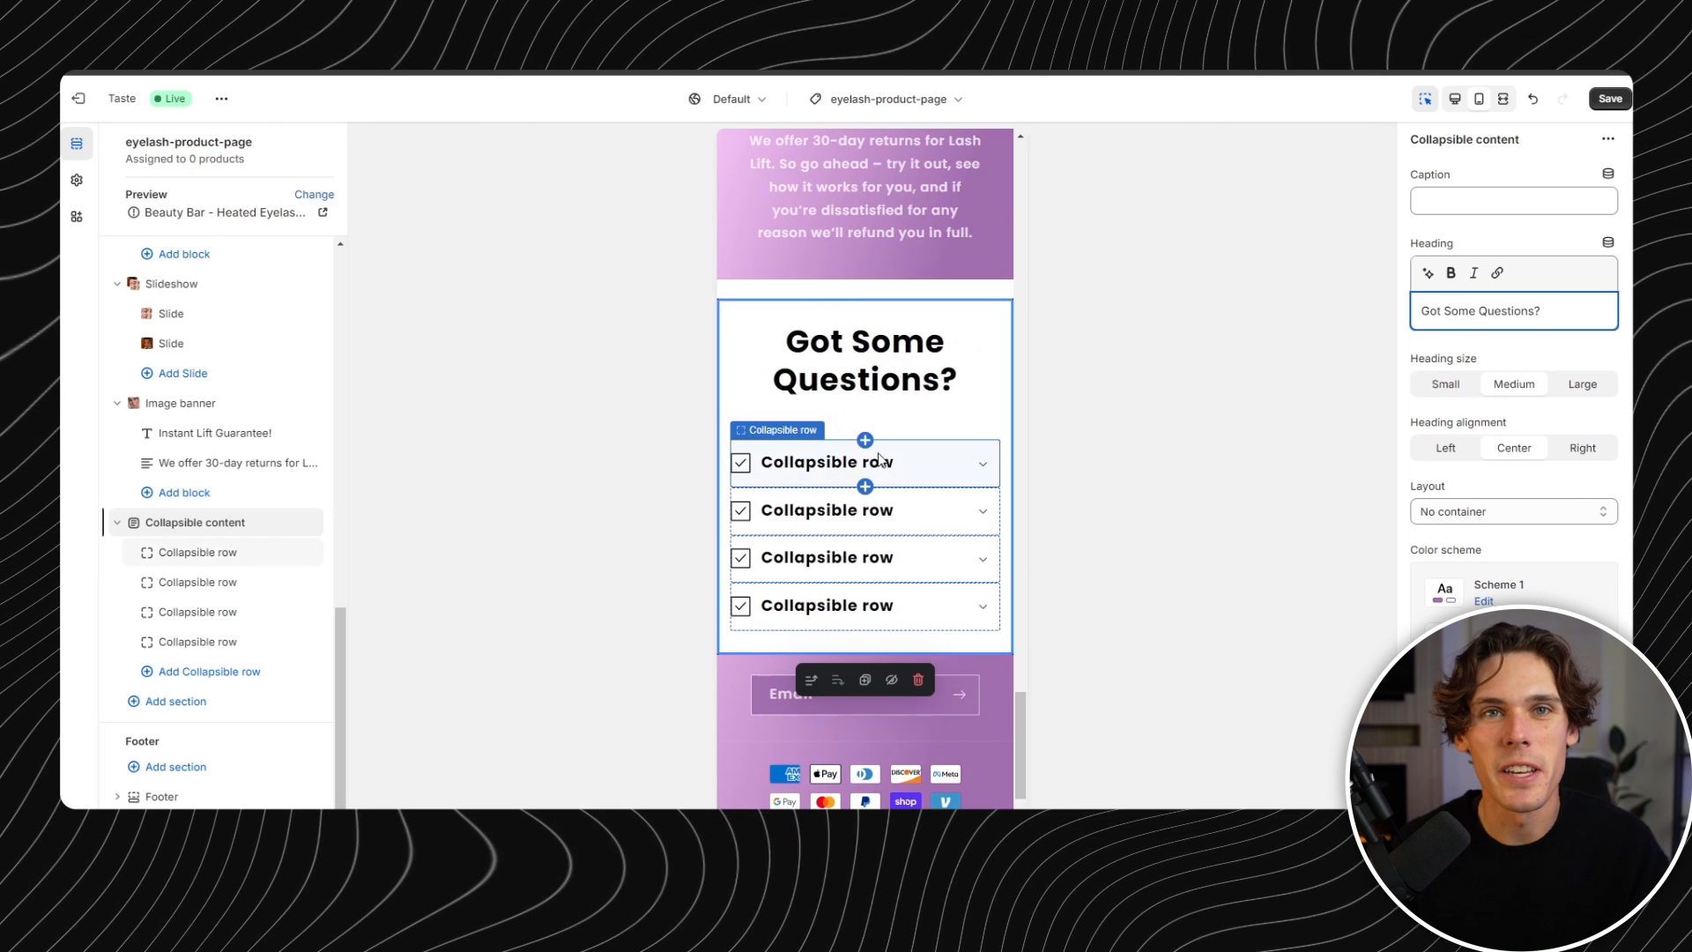
left_click(872, 492)
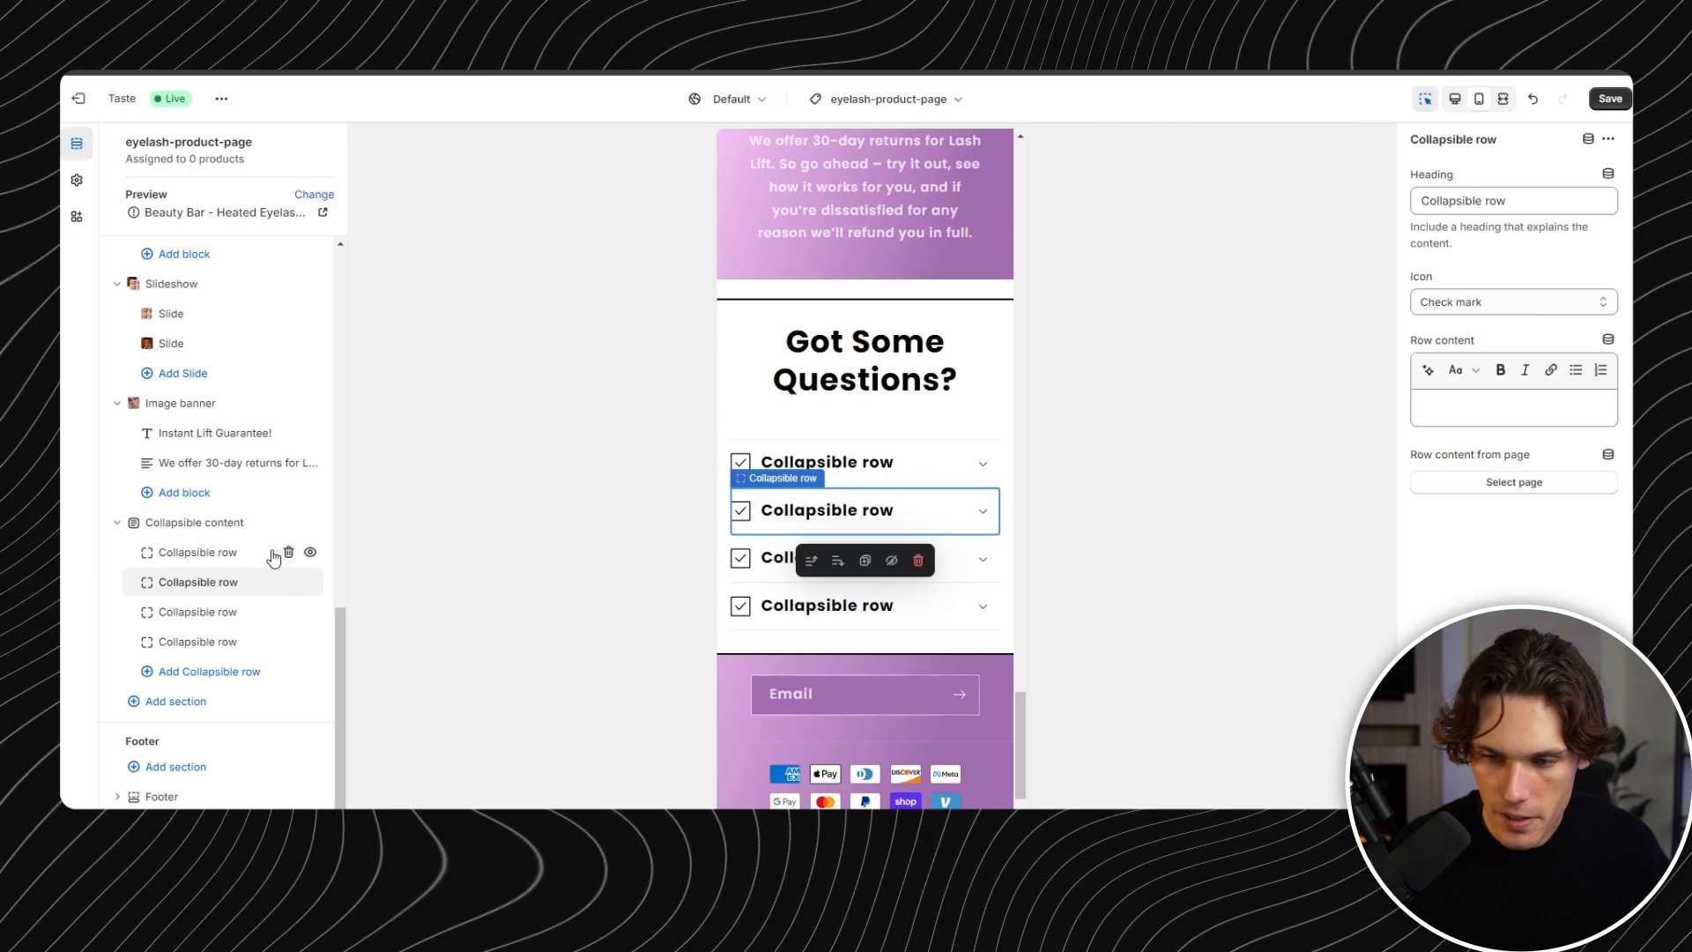
left_click(226, 529)
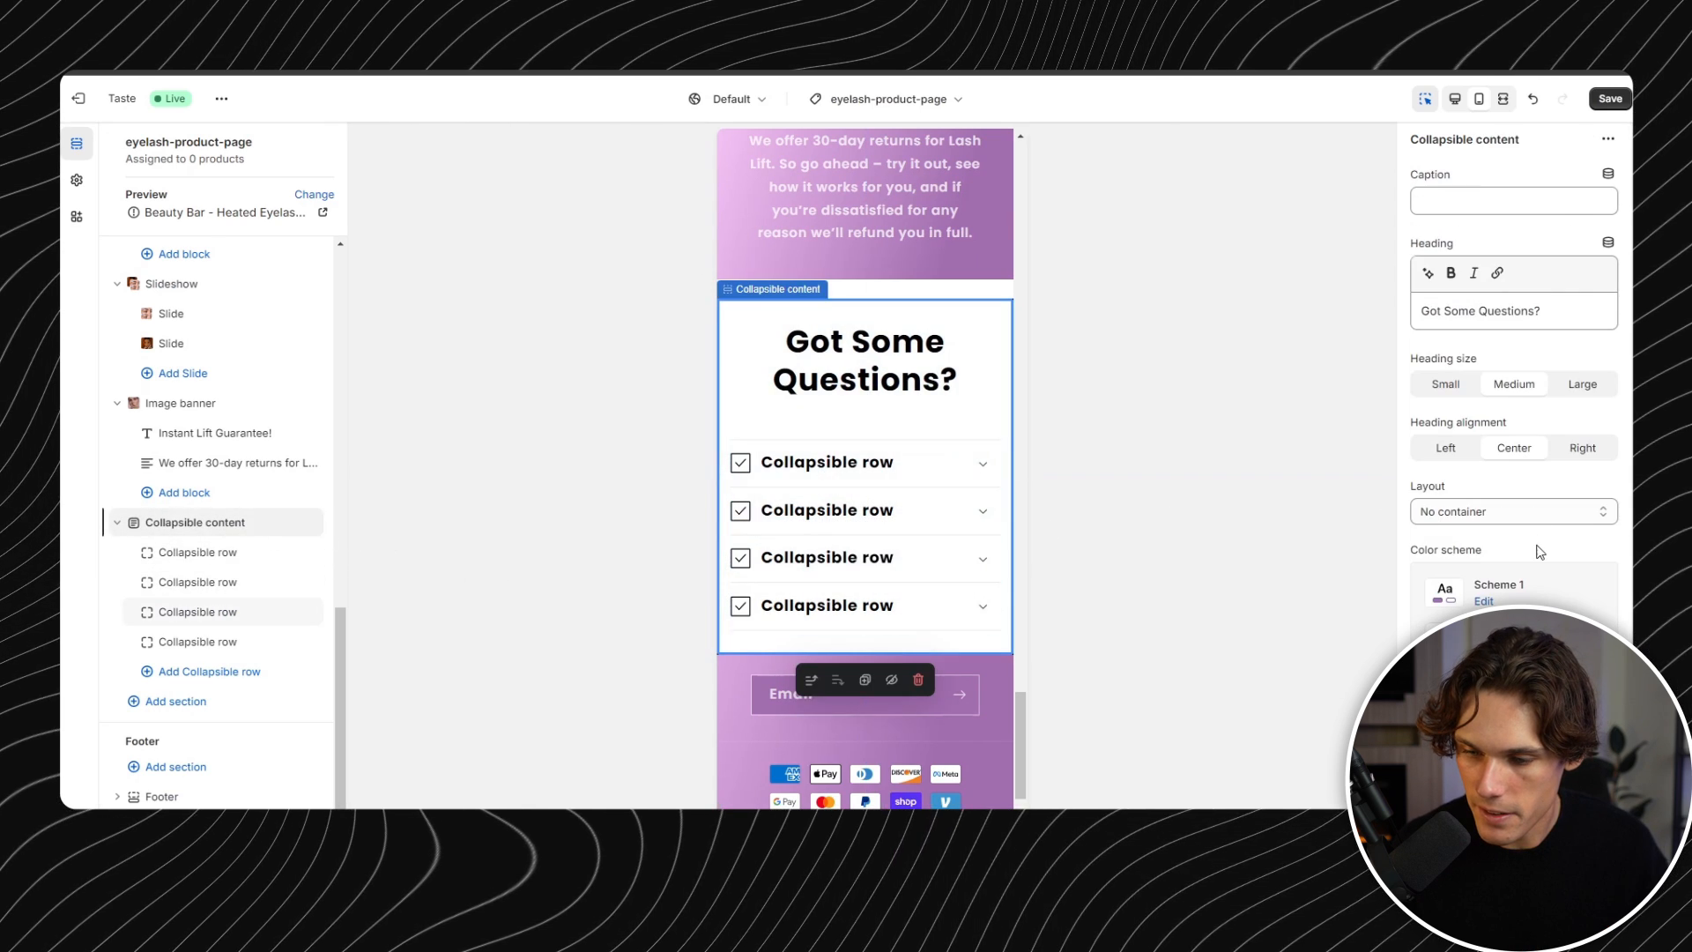
scroll(1537, 552, "down", 1)
scroll(1514, 379, "down", 2)
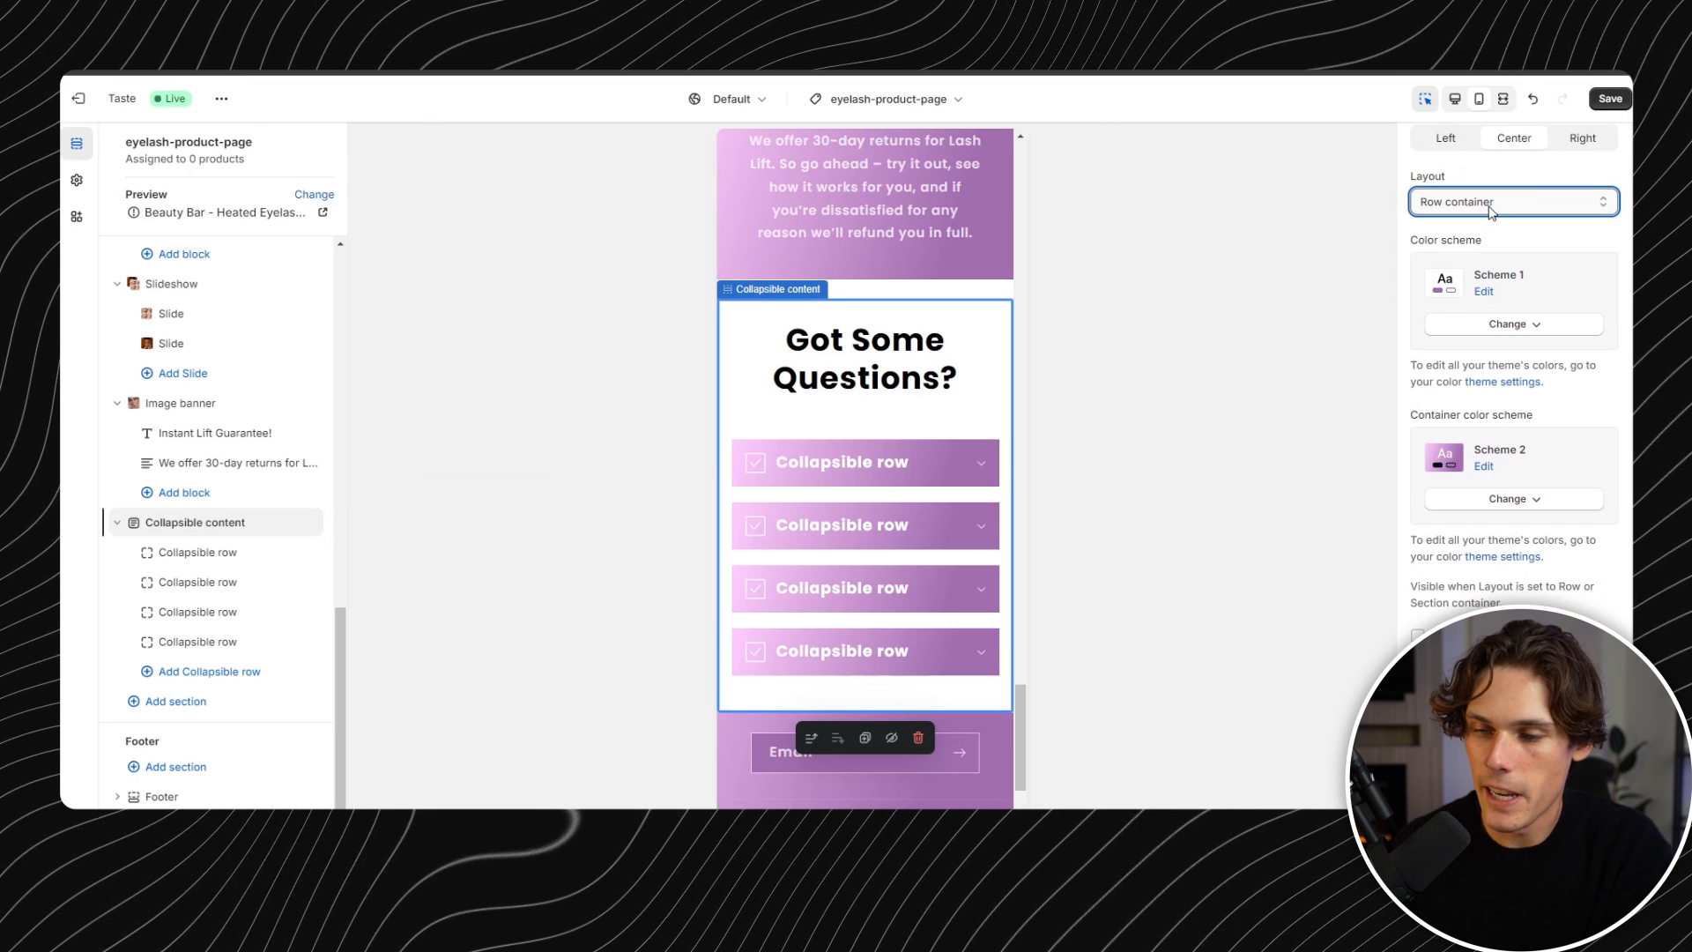
left_click(1491, 212)
left_click(1454, 236)
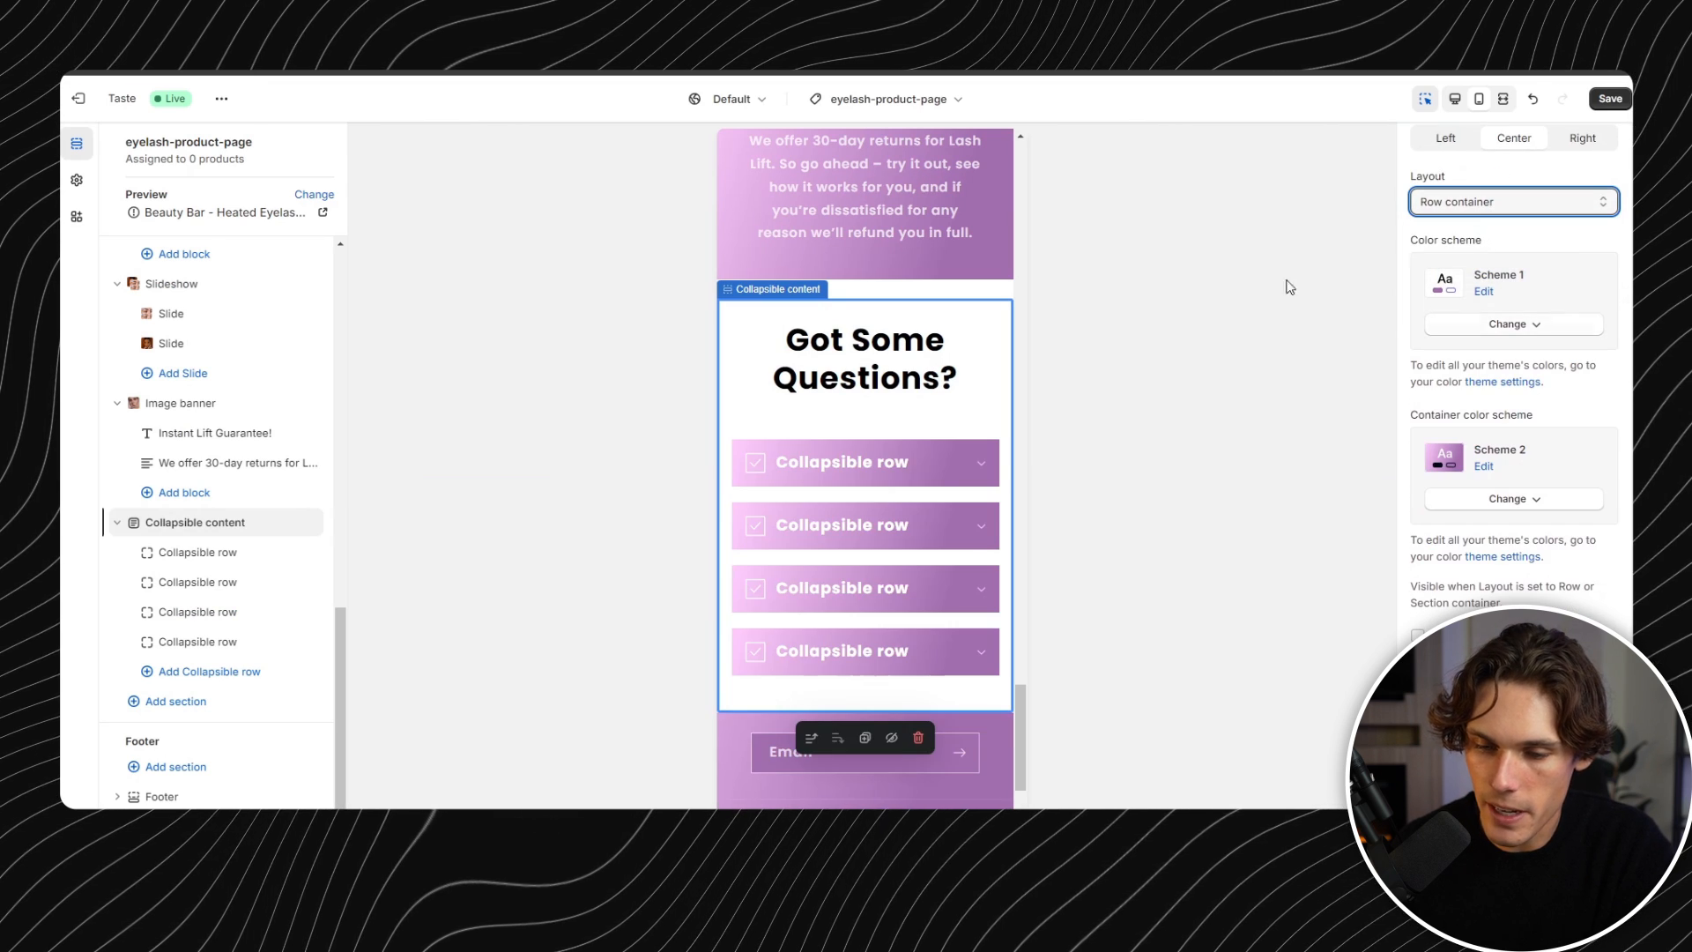
- Title the rows "Will it improve my lashes?", "How does it work?", "What if it doesn't work for me?", "How long will shipping take?" with Question mark icons
left_click(916, 472)
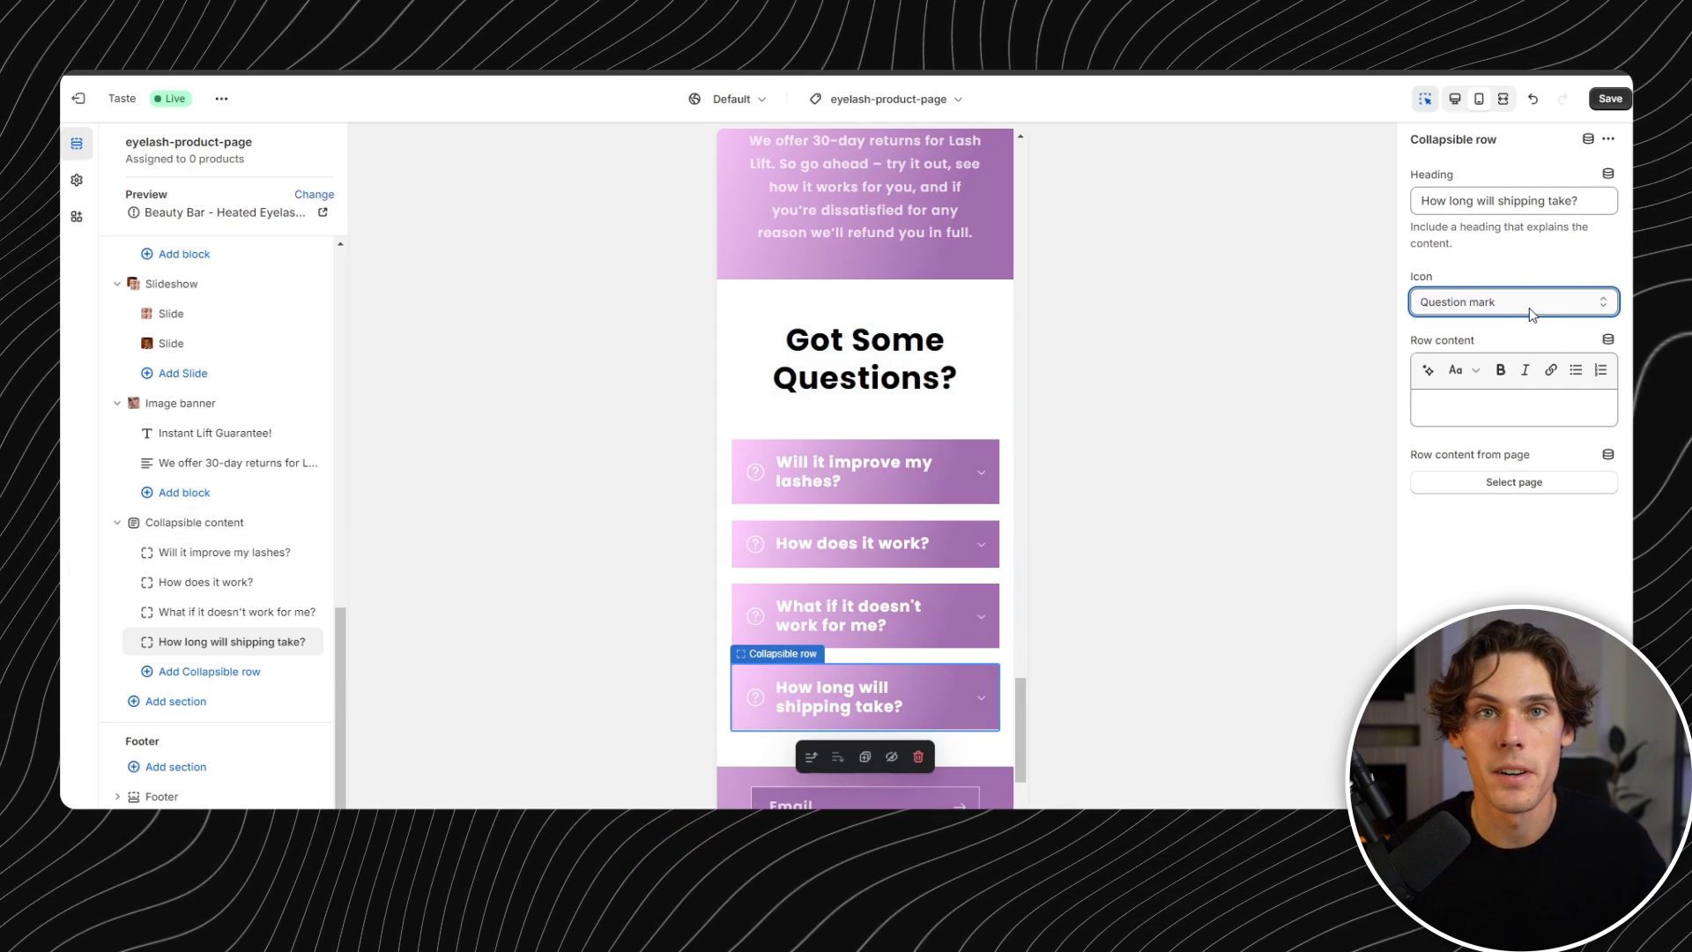
- Review the whole product page preview, from the collapsible rows up to the product information, and save the page
scroll(913, 492, "up", 10)
scroll(912, 492, "up", 10)
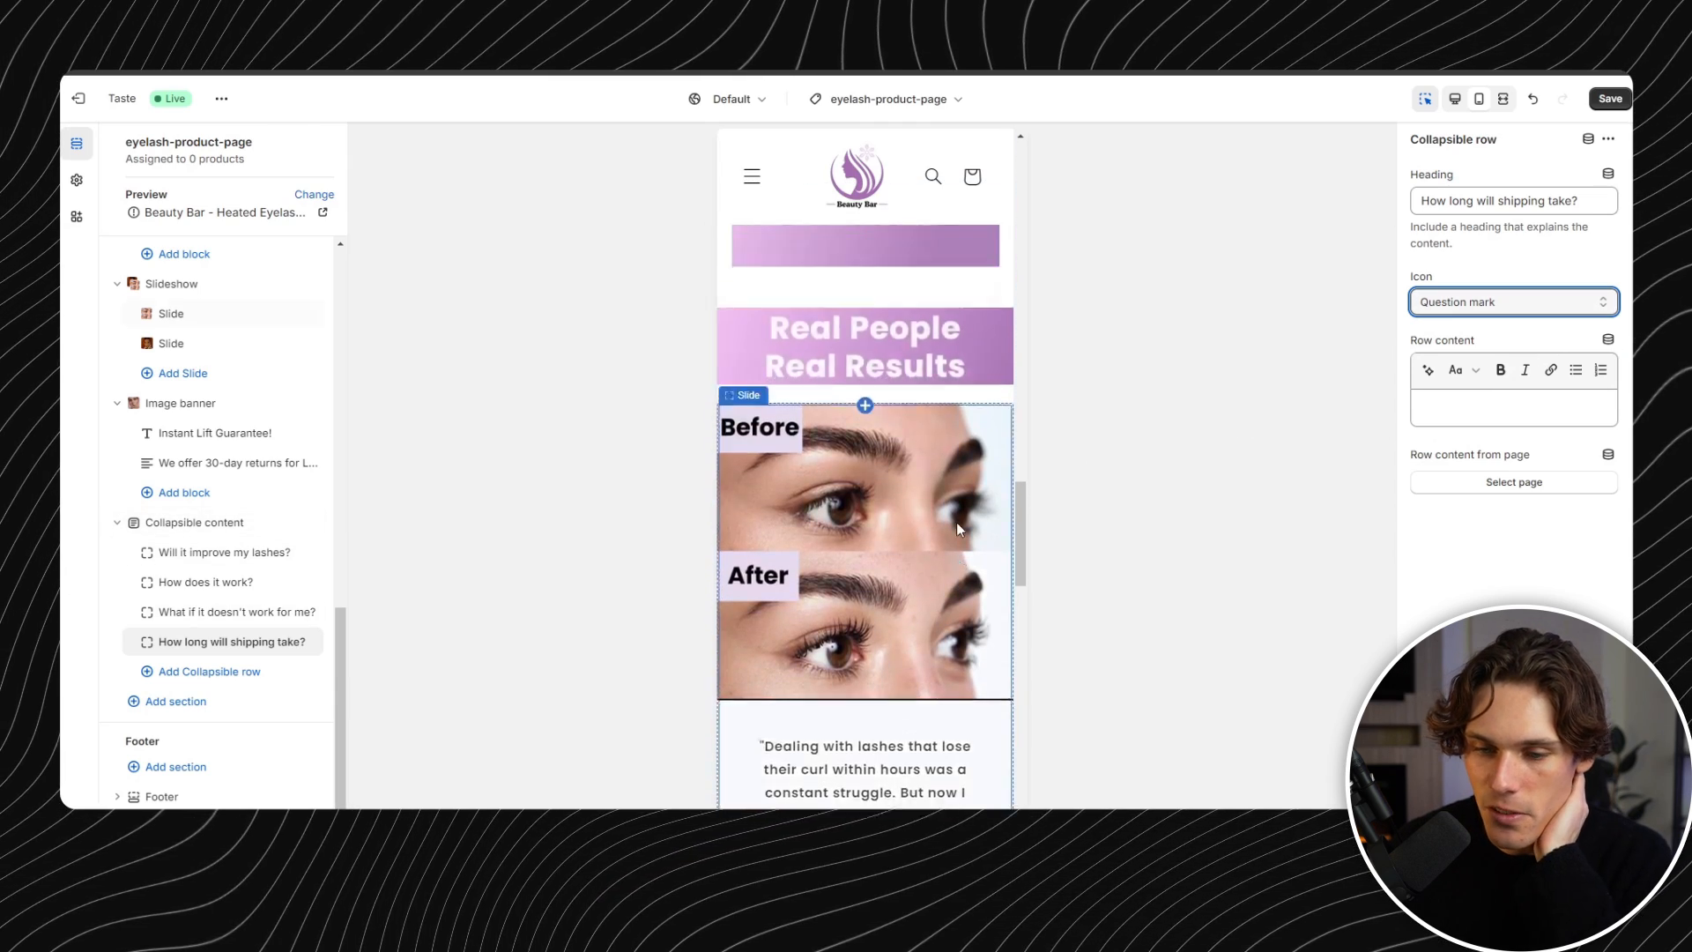
scroll(945, 532, "up", 10)
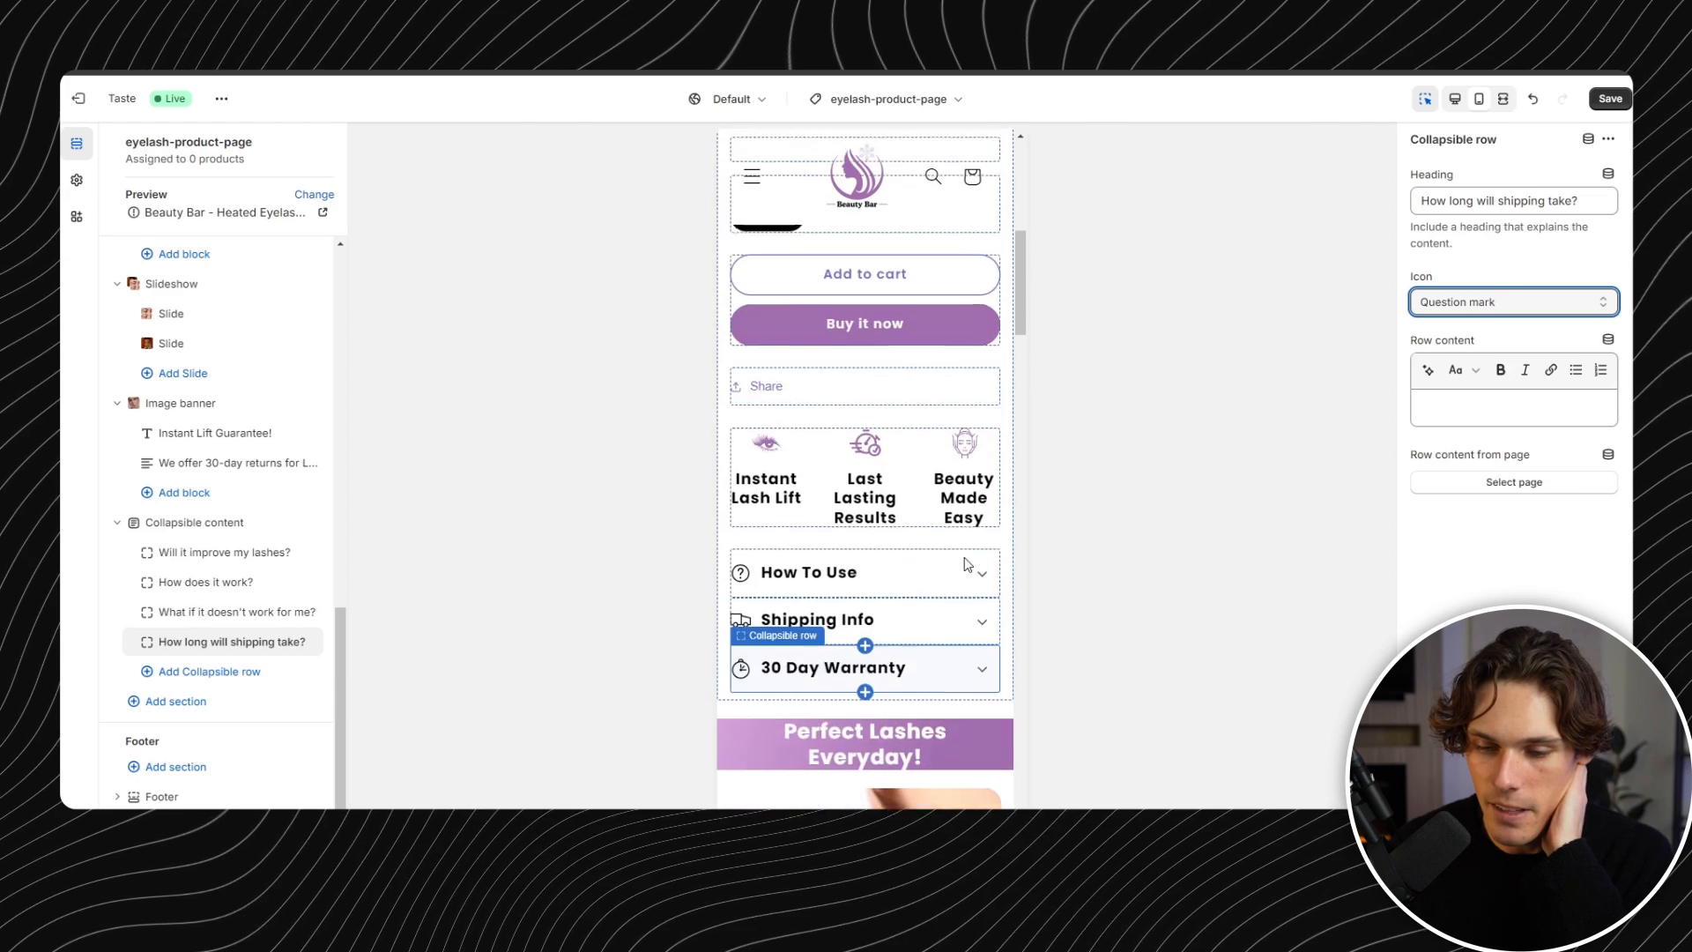
scroll(961, 533, "down", 4)
scroll(918, 246, "down", 10)
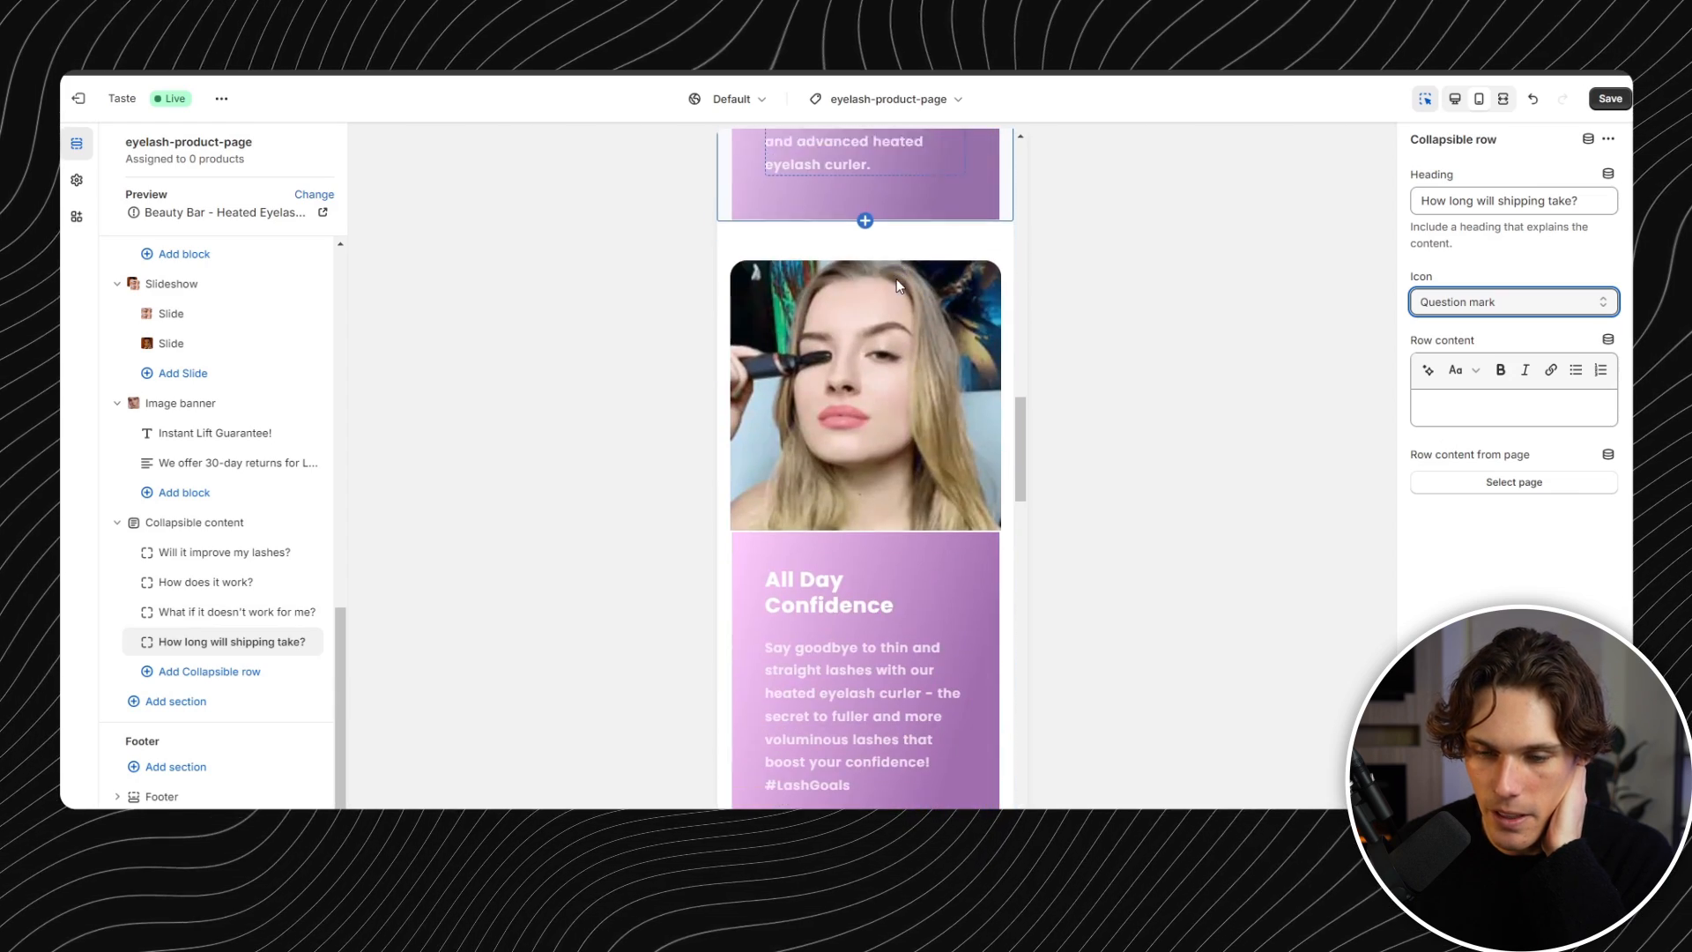
scroll(889, 393, "down", 5)
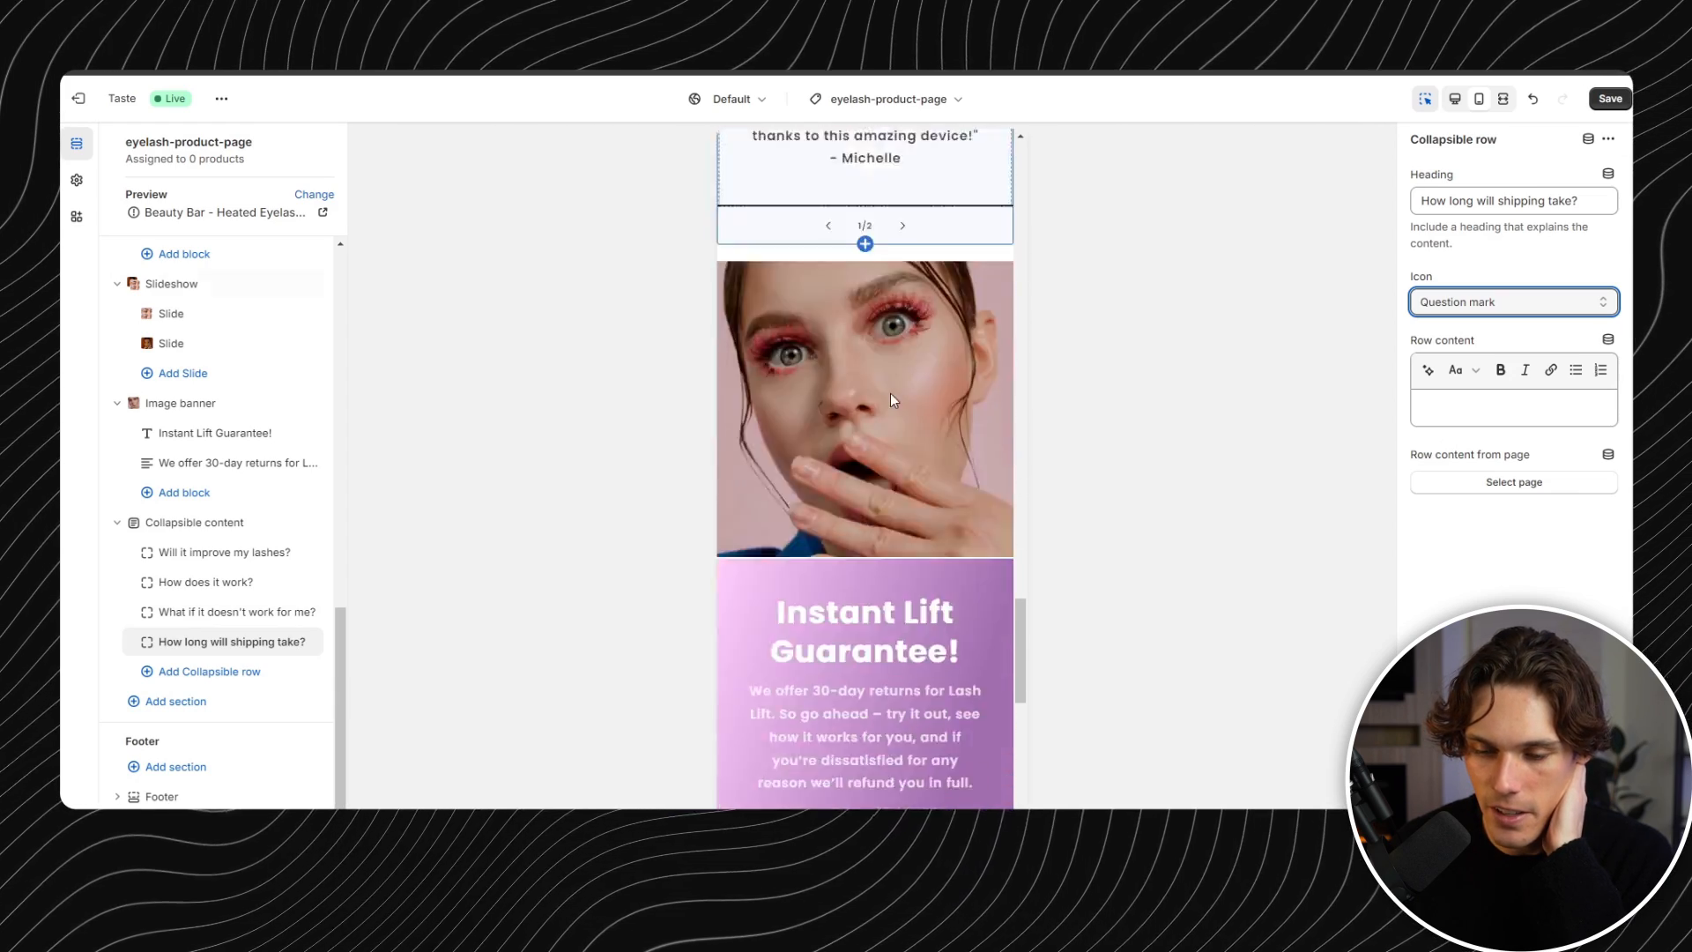
scroll(895, 401, "up", 8)
scroll(901, 409, "up", 10)
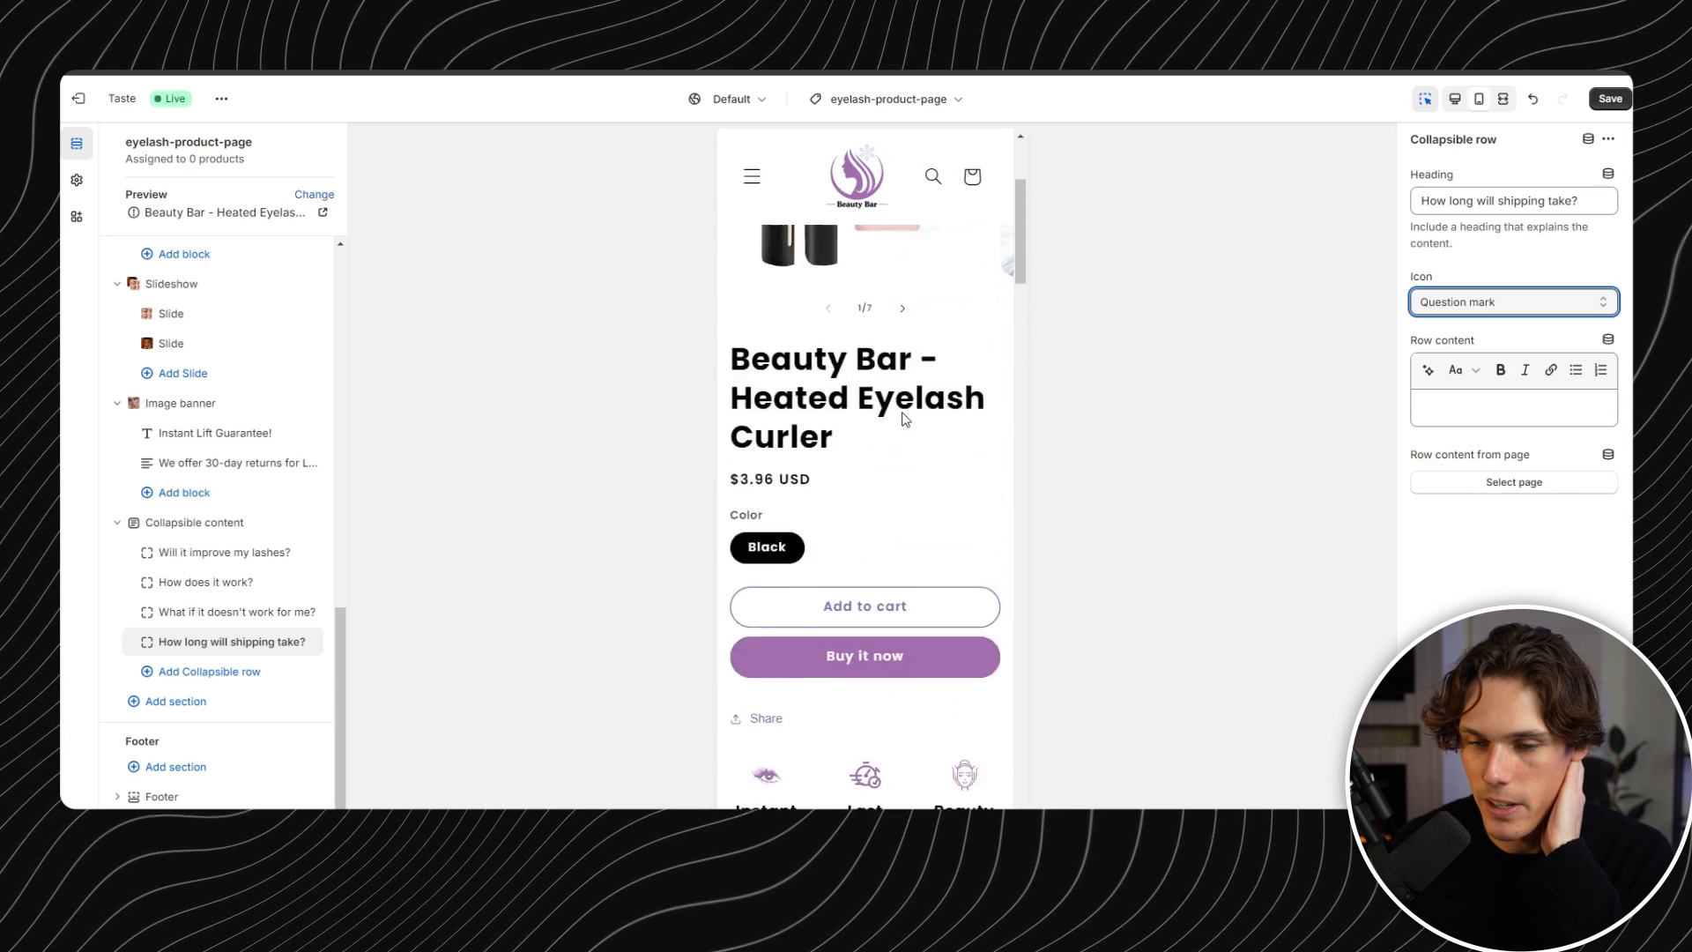
left_click(1605, 99)
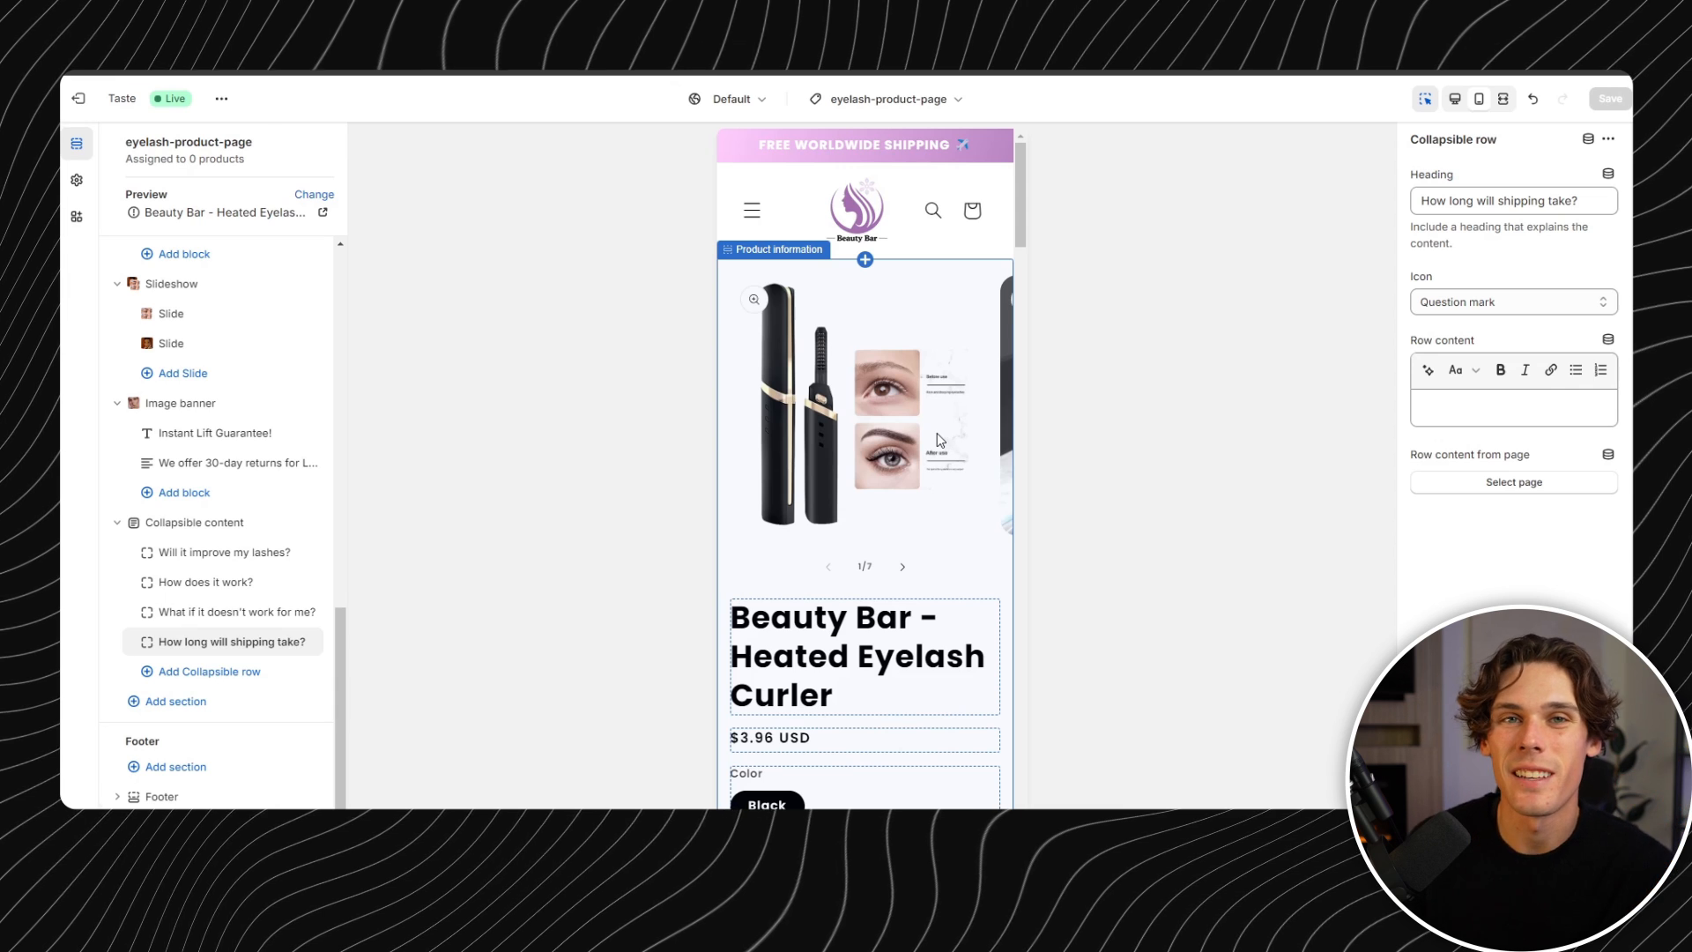
scroll(913, 458, "down", 1)
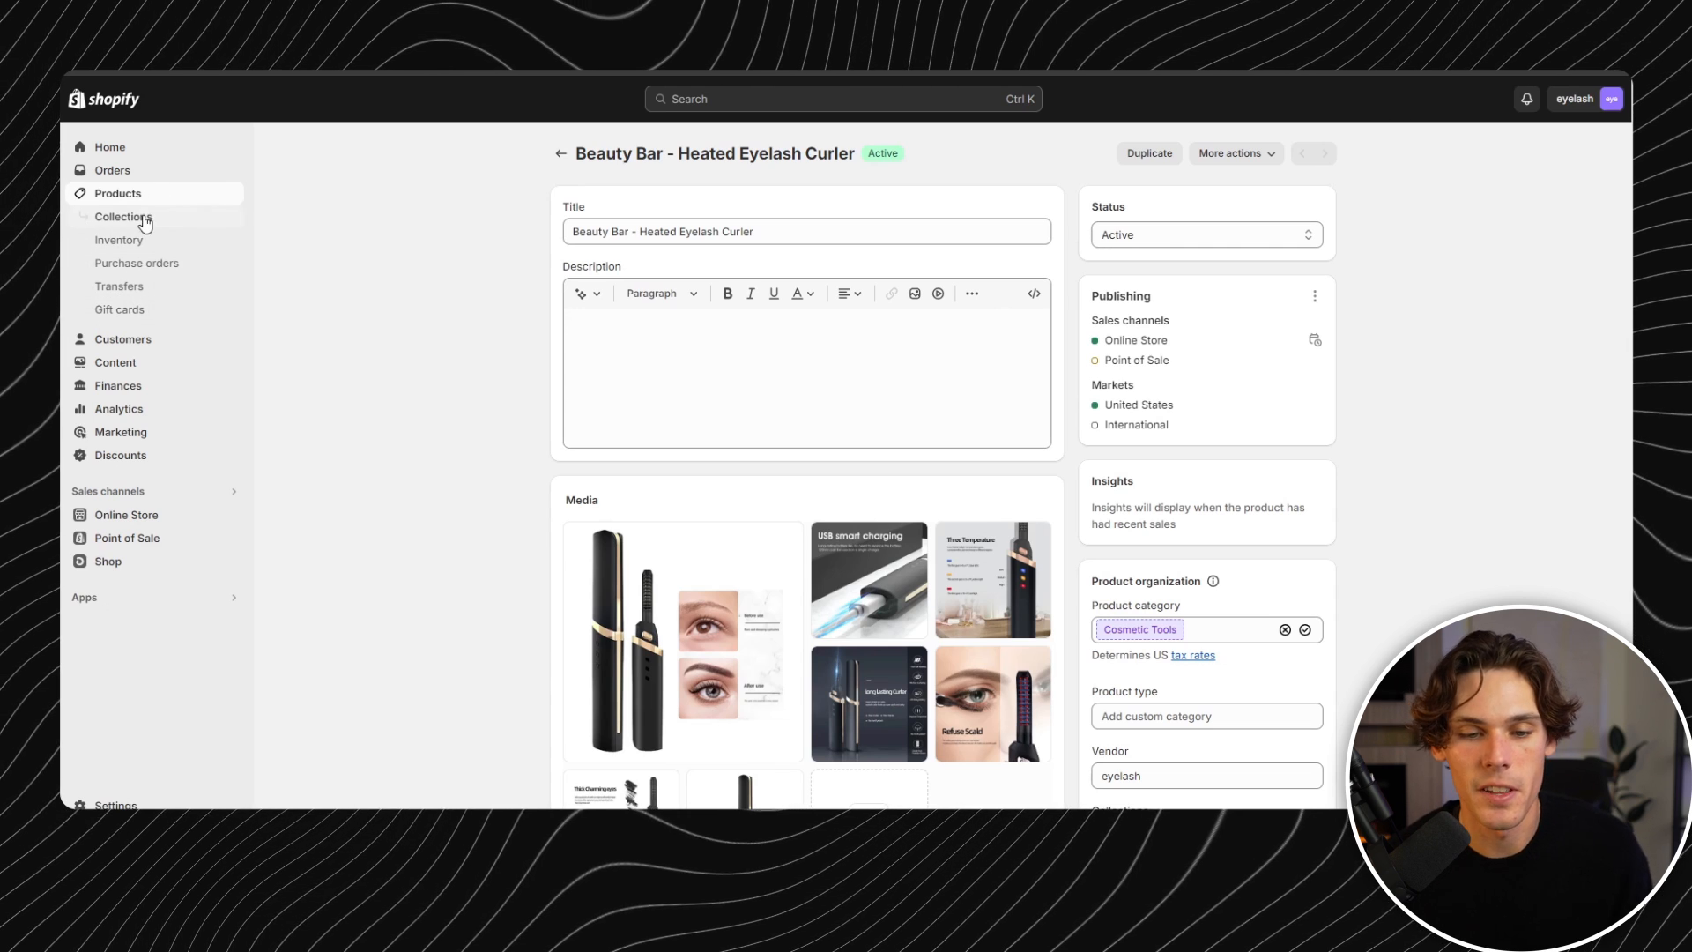
- Replace all existing media of the Beauty Bar - Heated Eyelash Curler product with the three new photos
left_click(763, 376)
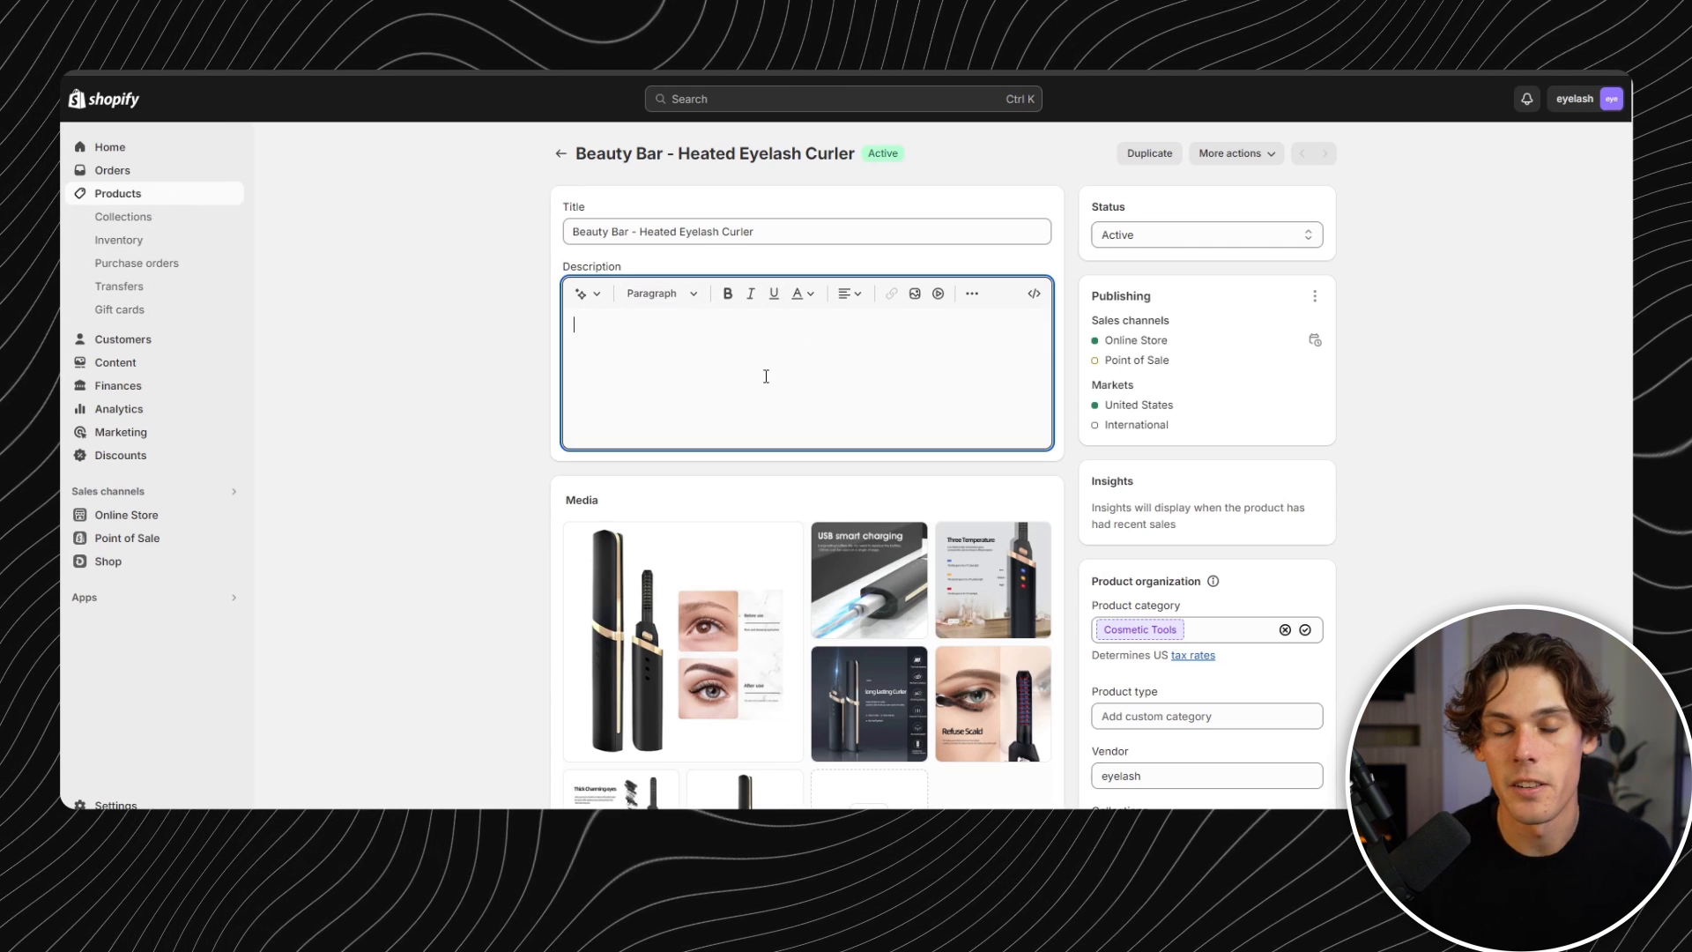
scroll(766, 377, "down", 1)
left_click(577, 680)
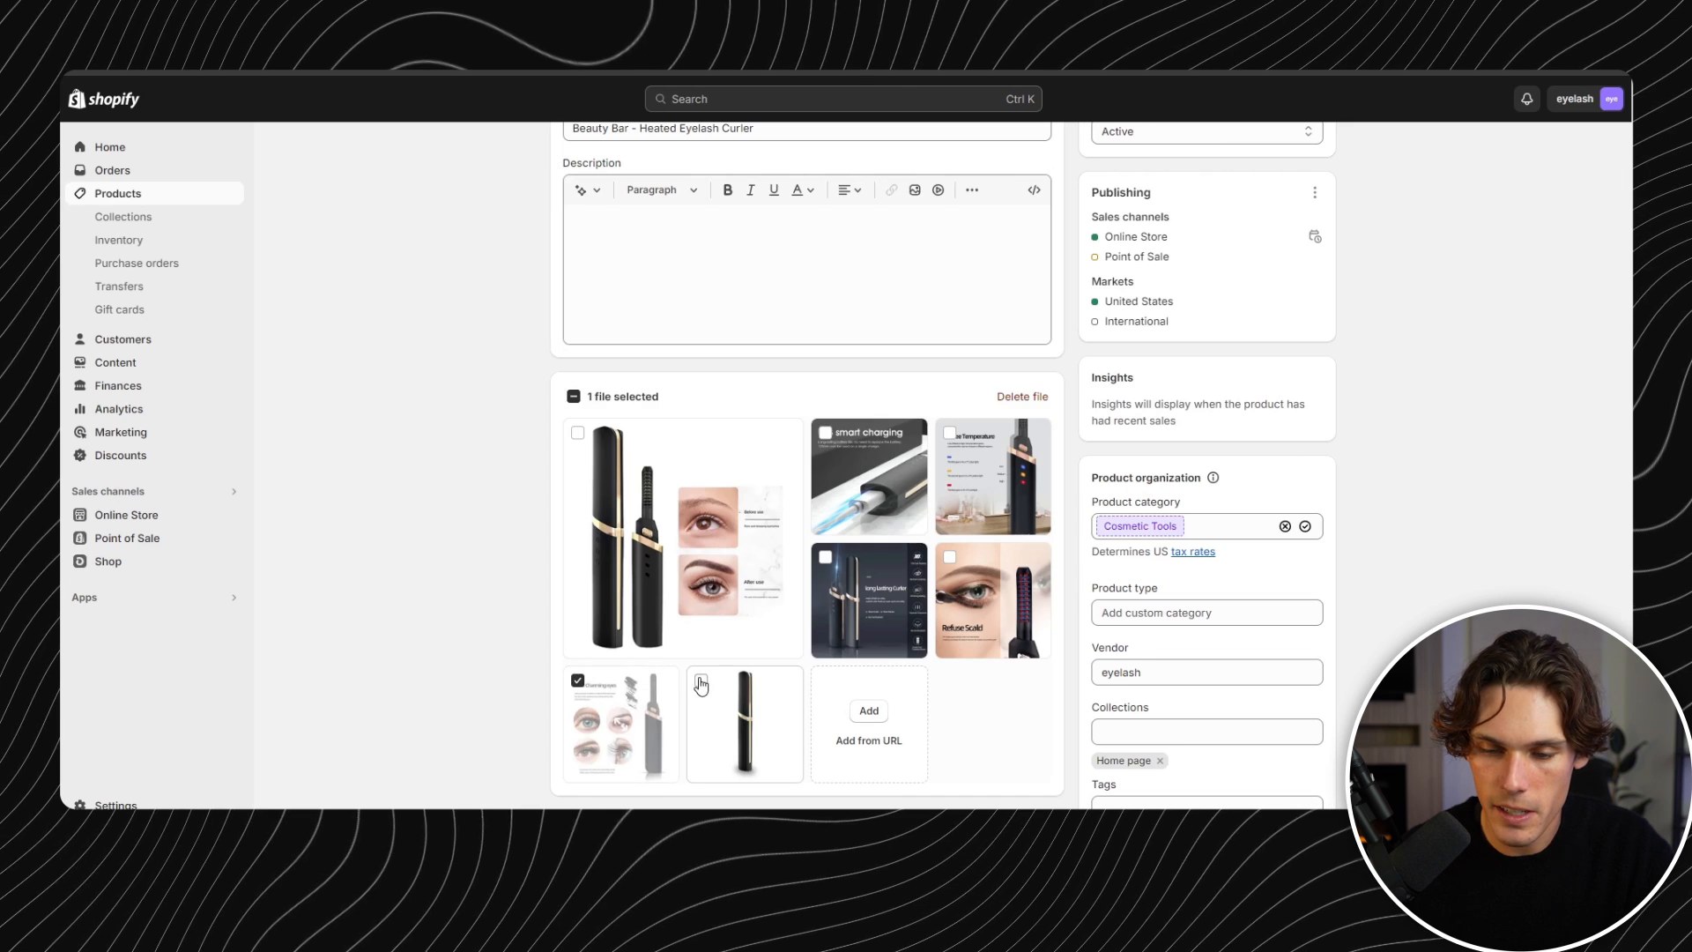
left_click(825, 433)
left_click(947, 432)
left_click(701, 681, "shift")
left_click(1014, 405)
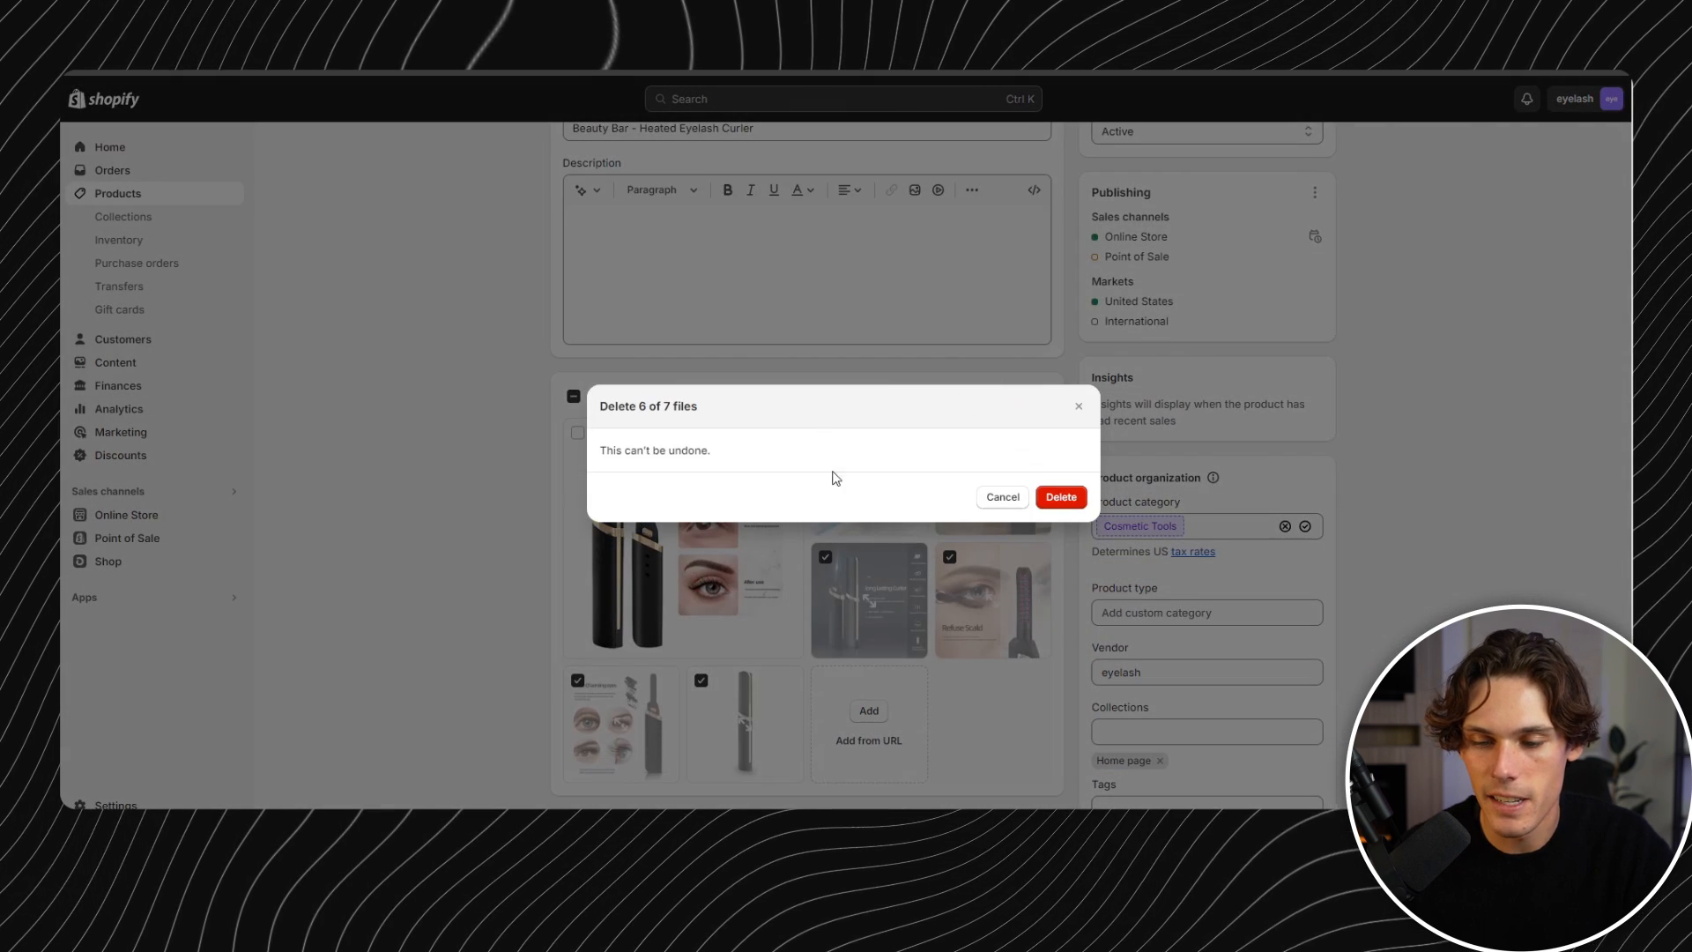
left_click(1063, 499)
left_click(577, 433)
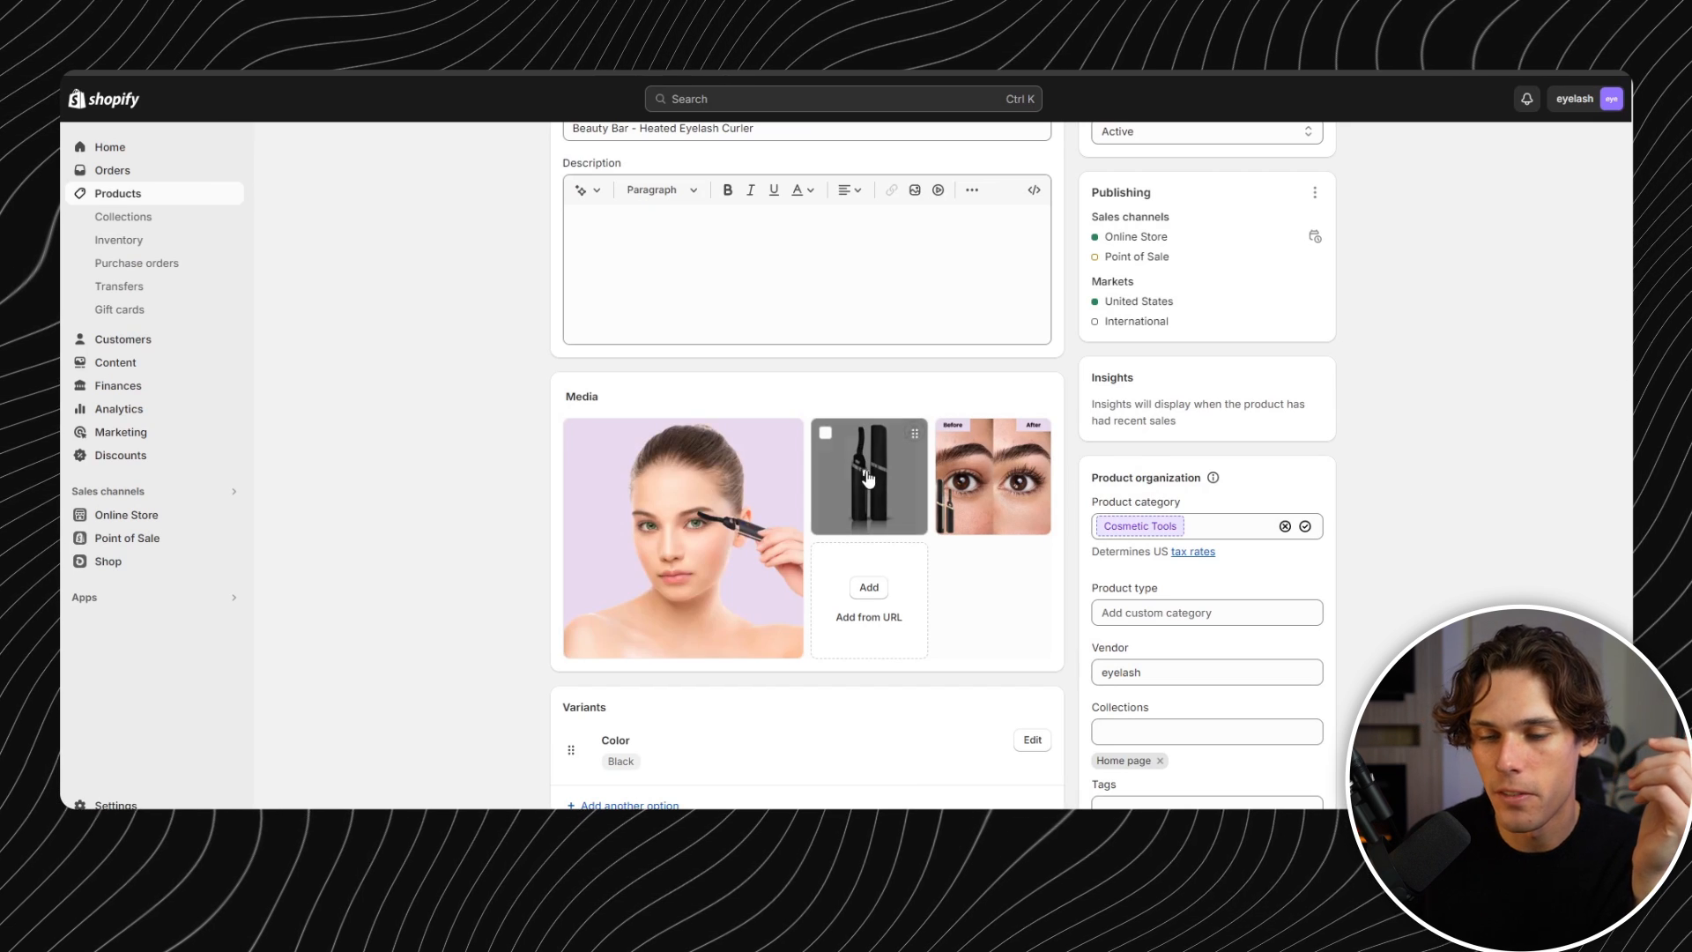
- Reorder the product media: curler product shot first, before/after eyes second, woman using the curler last
left_click_drag(864, 478, 728, 552)
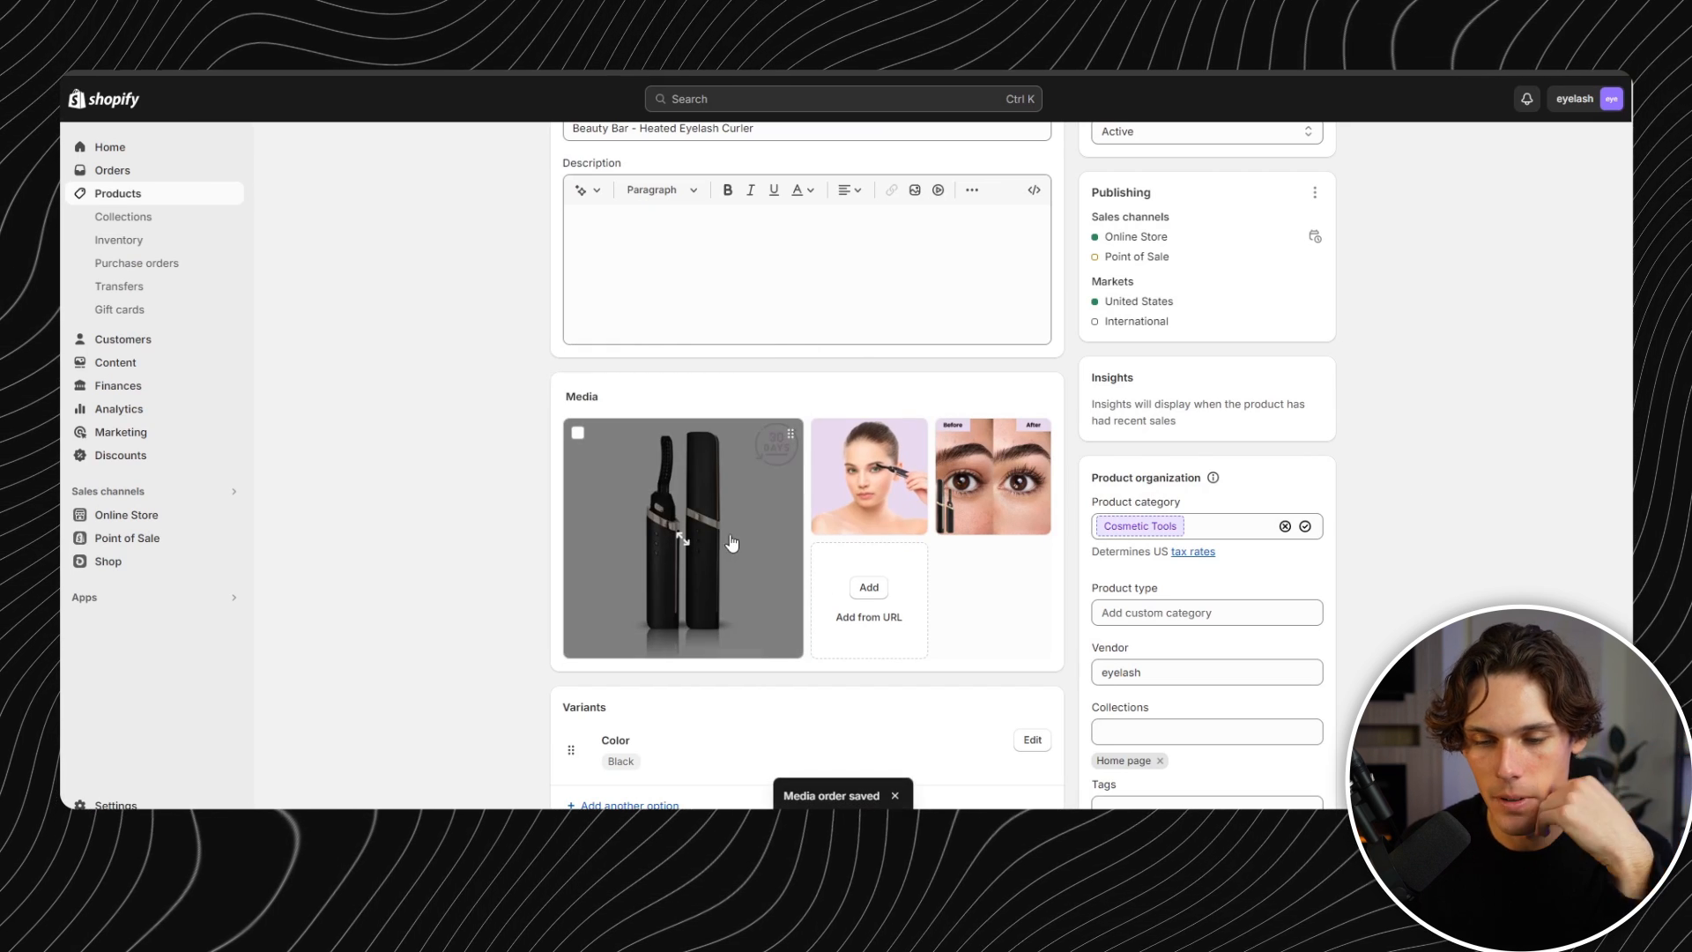
left_click(728, 552)
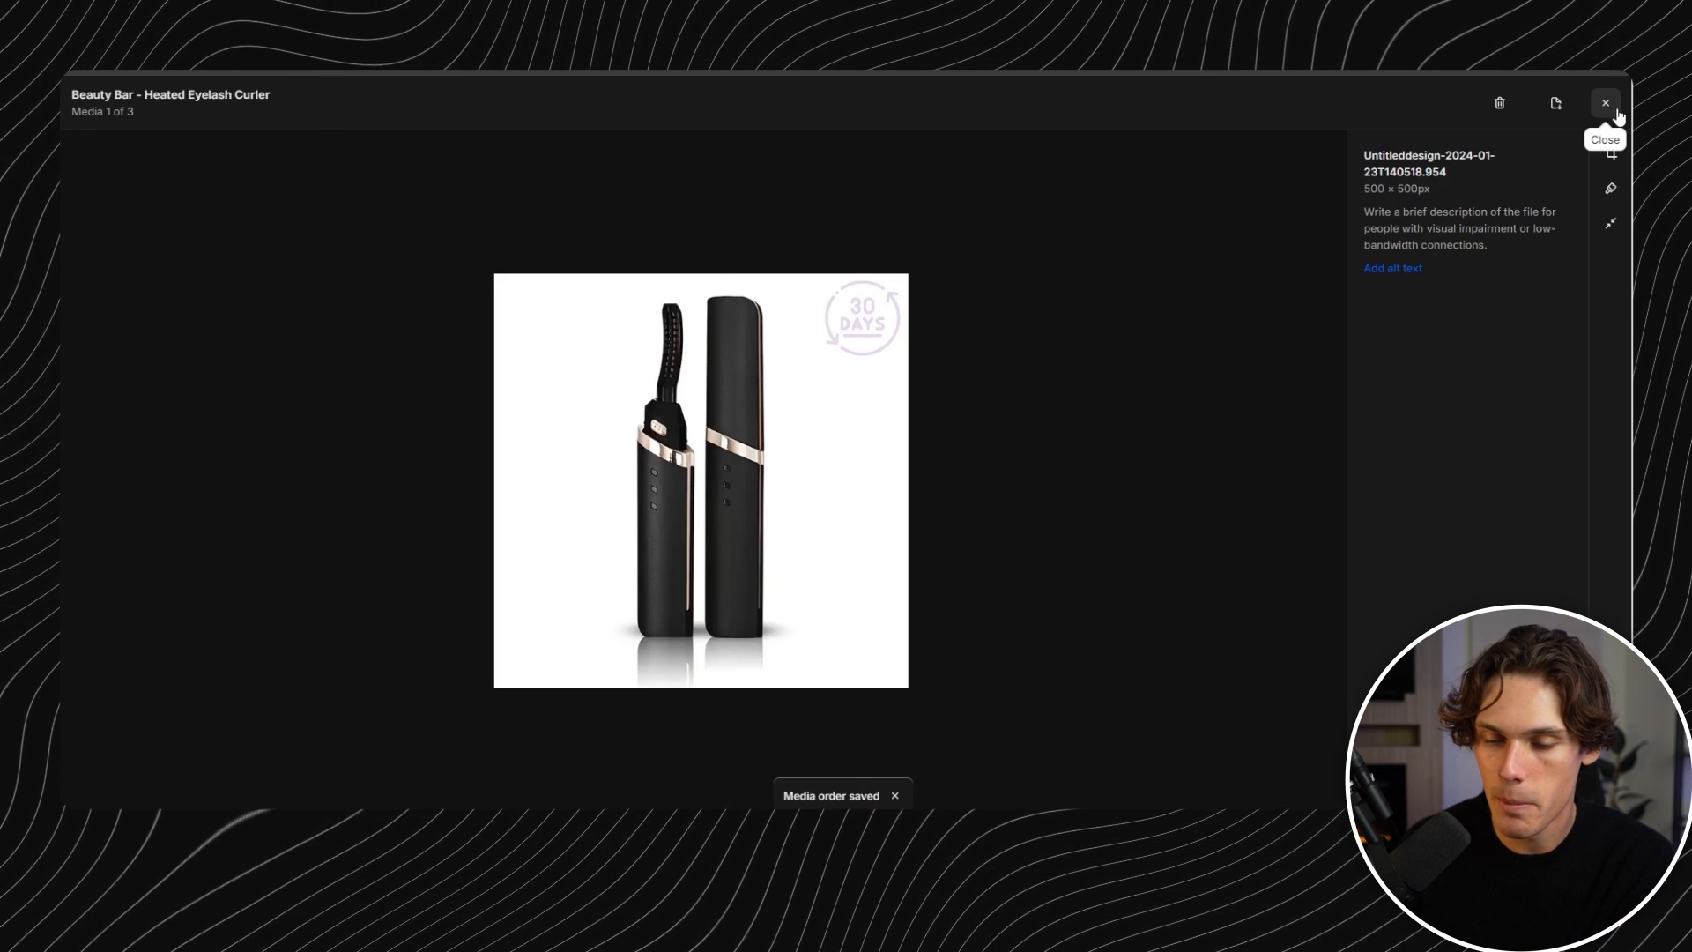
left_click(1605, 103)
left_click_drag(914, 526, 995, 481)
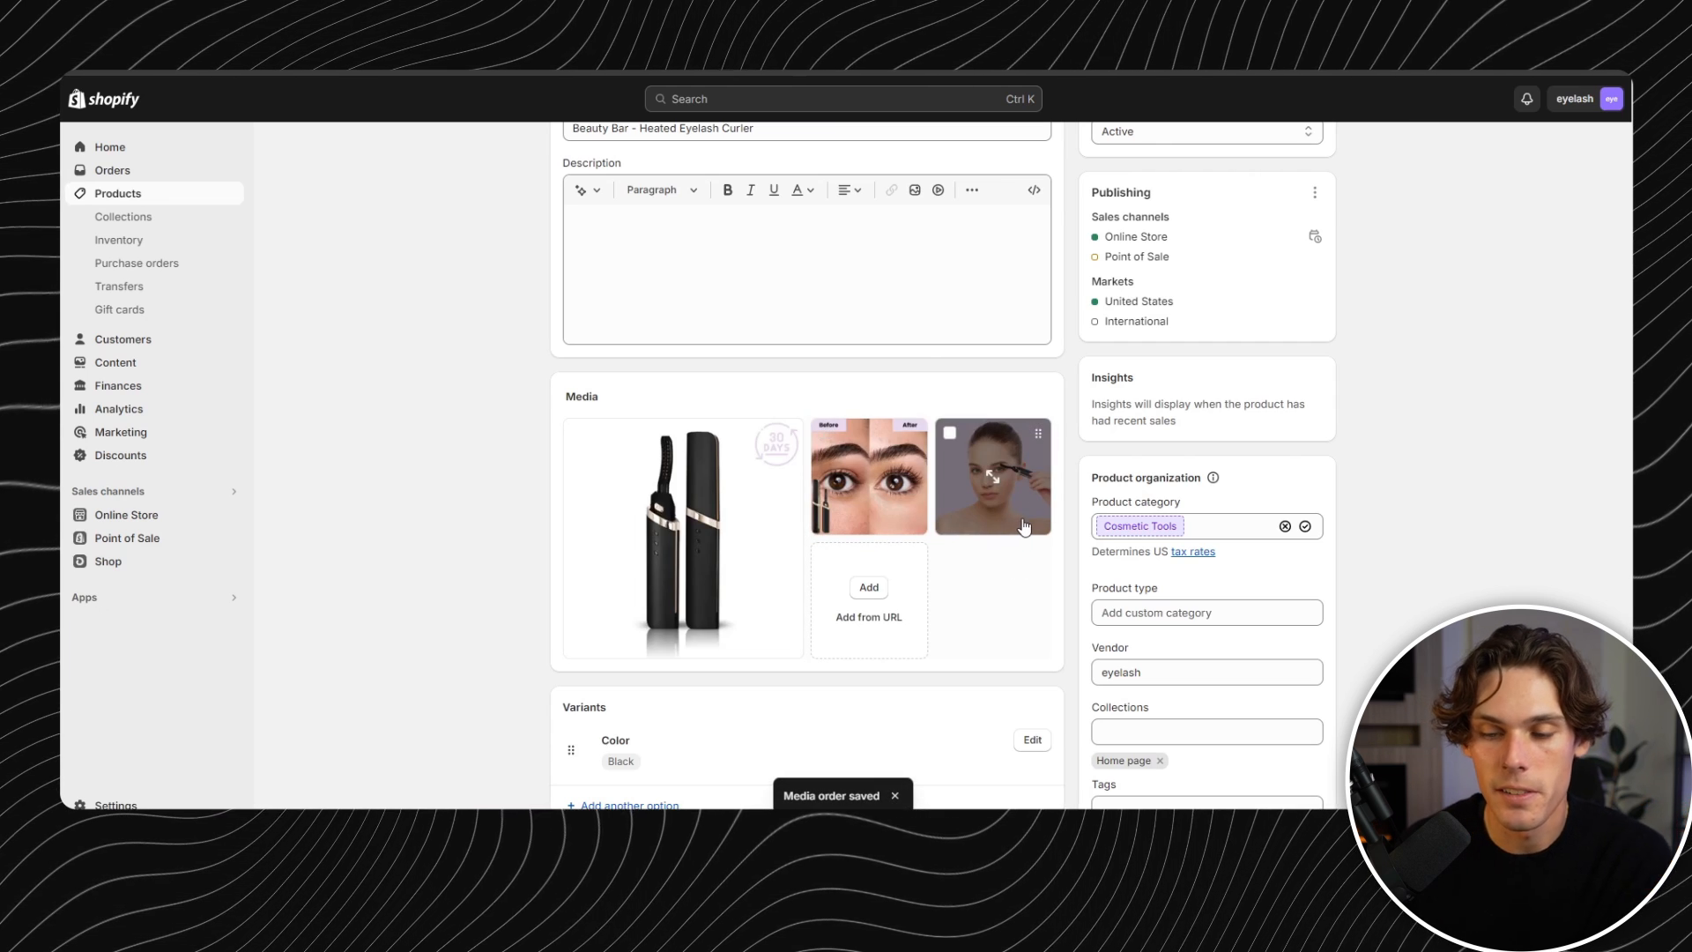
- Delete the Color option from the product's variants
scroll(1023, 526, "down", 2)
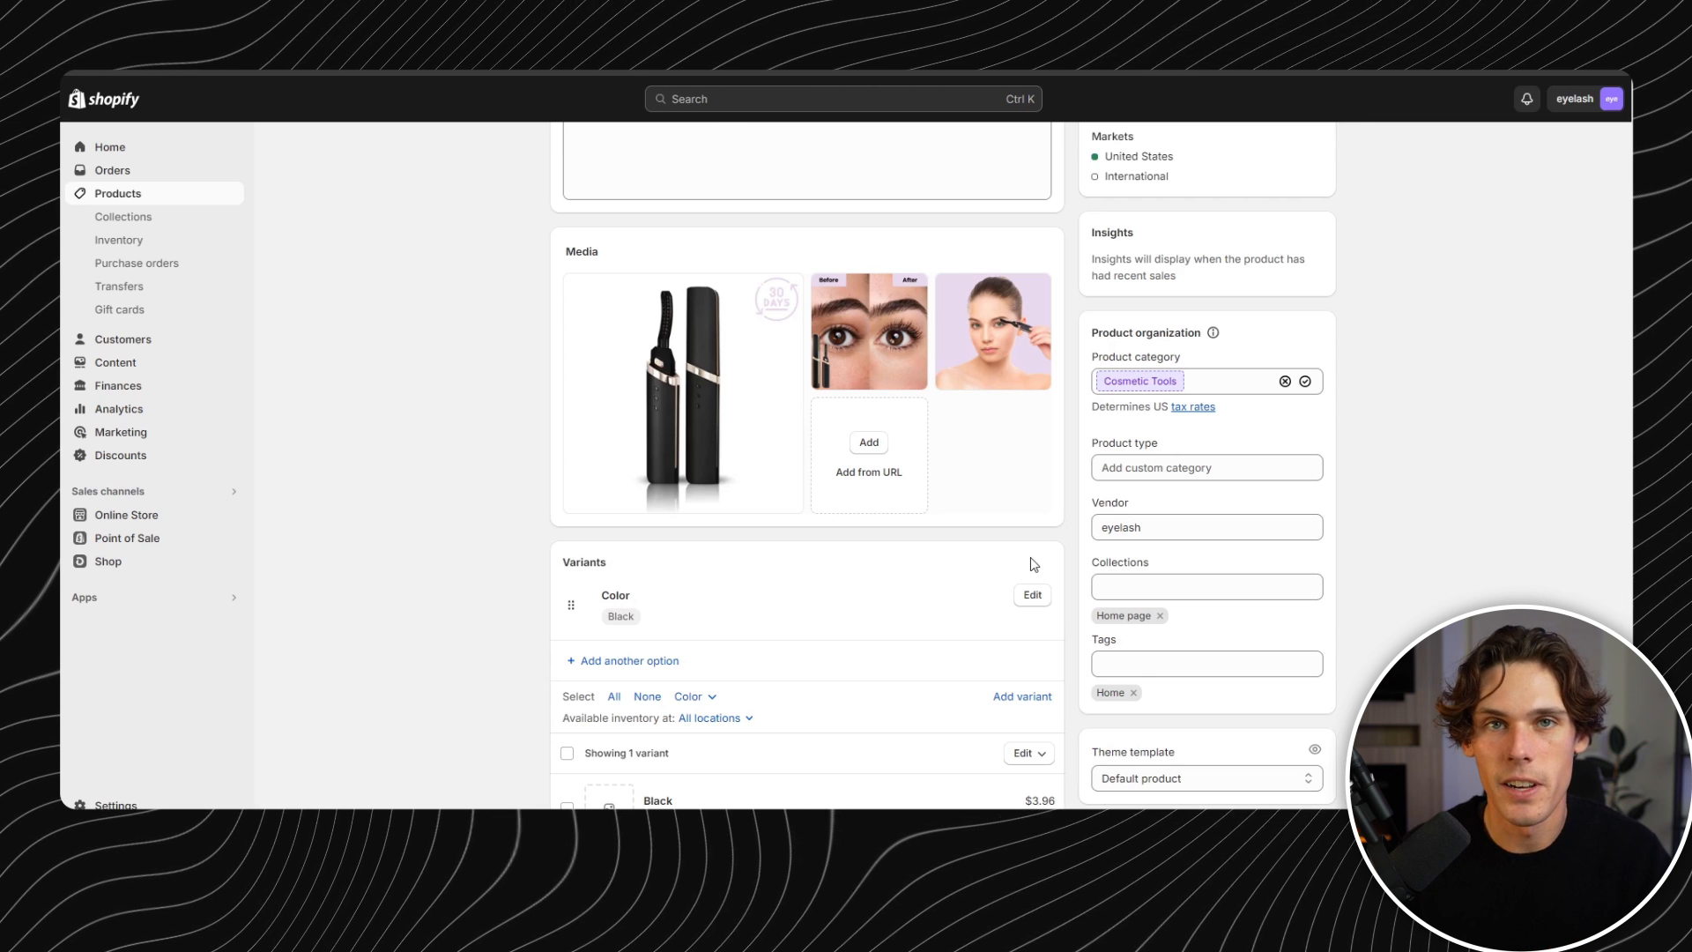
scroll(1029, 557, "down", 2)
left_click(1033, 414)
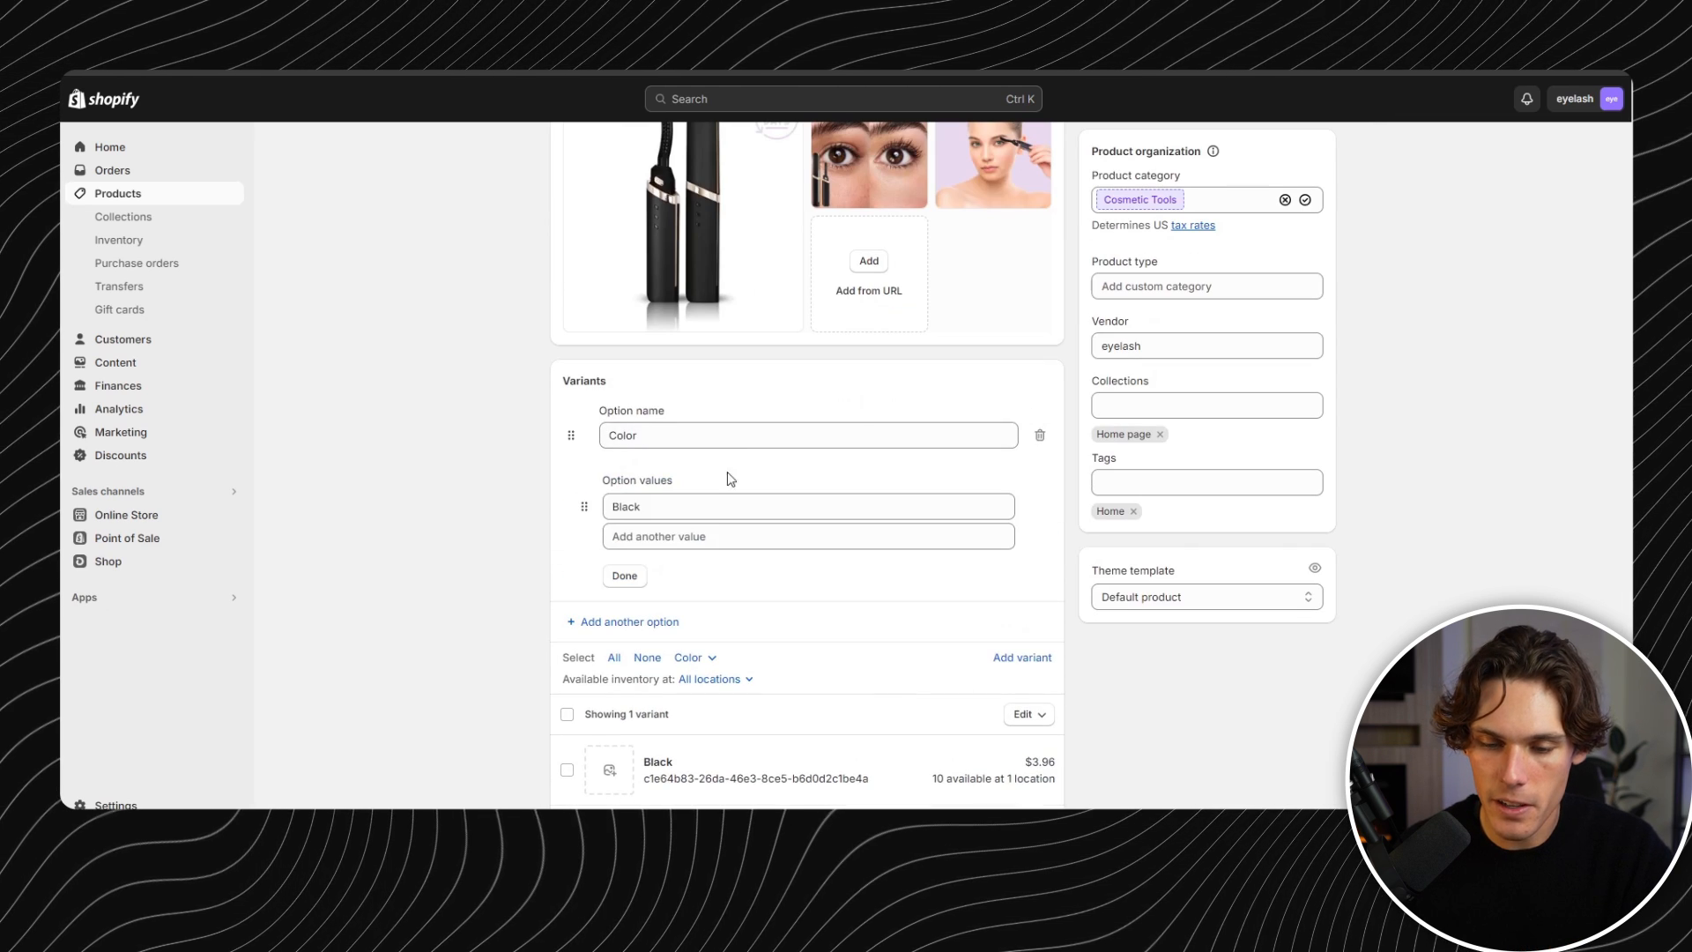
left_click(720, 432)
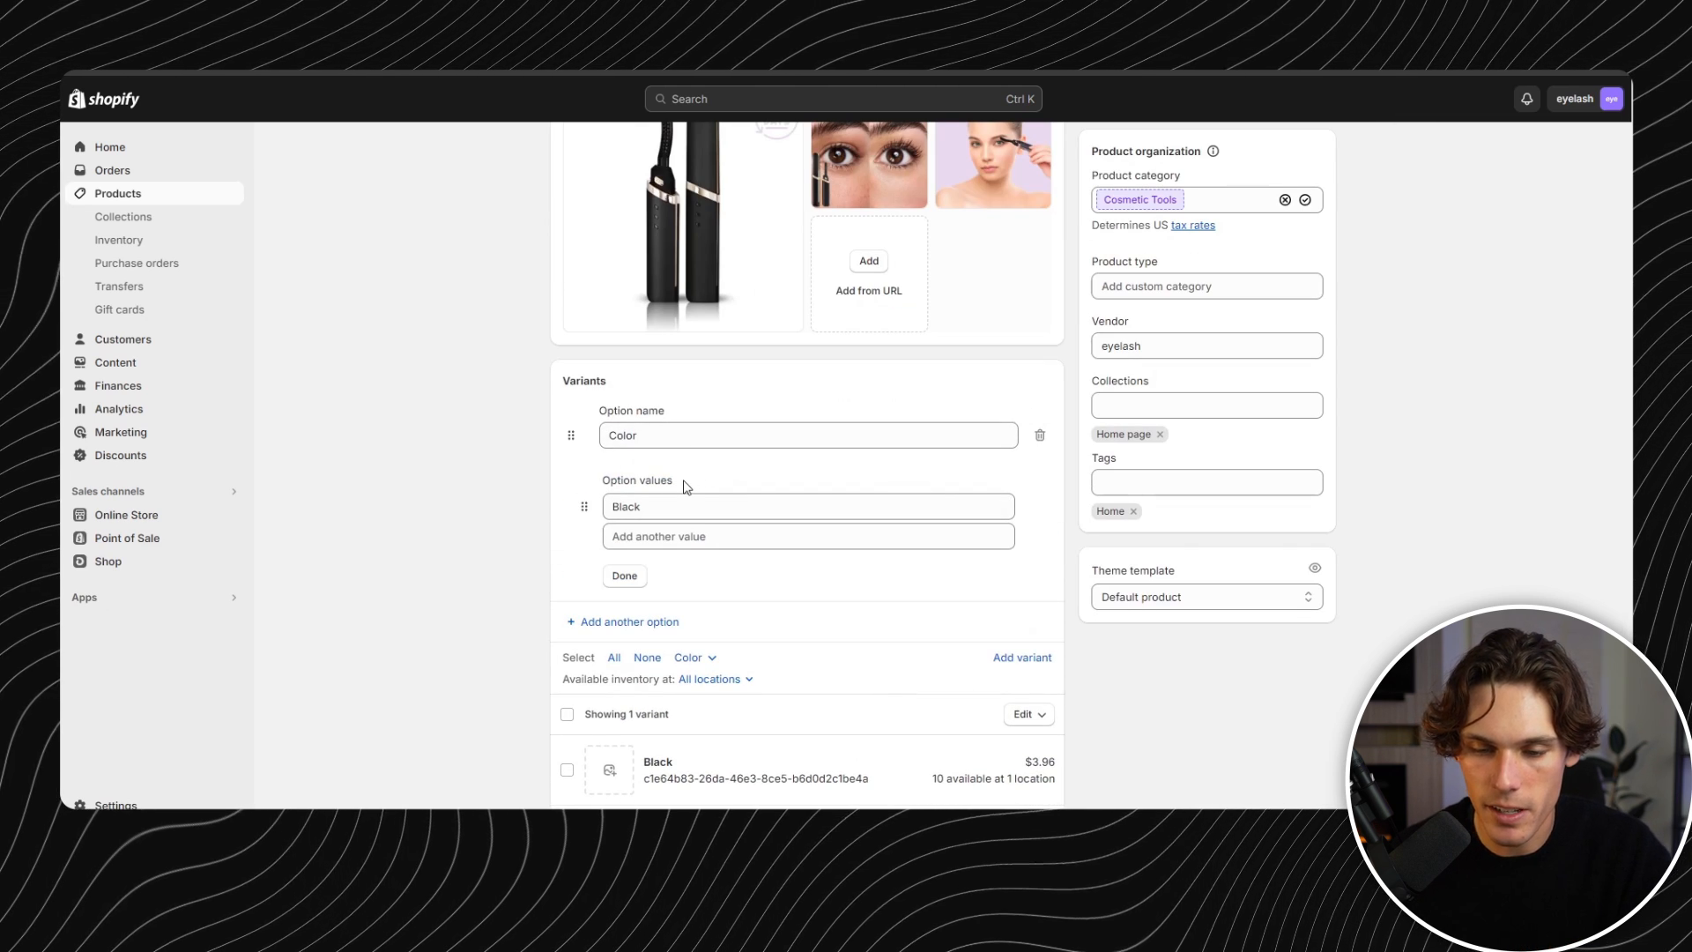
left_click(1036, 437)
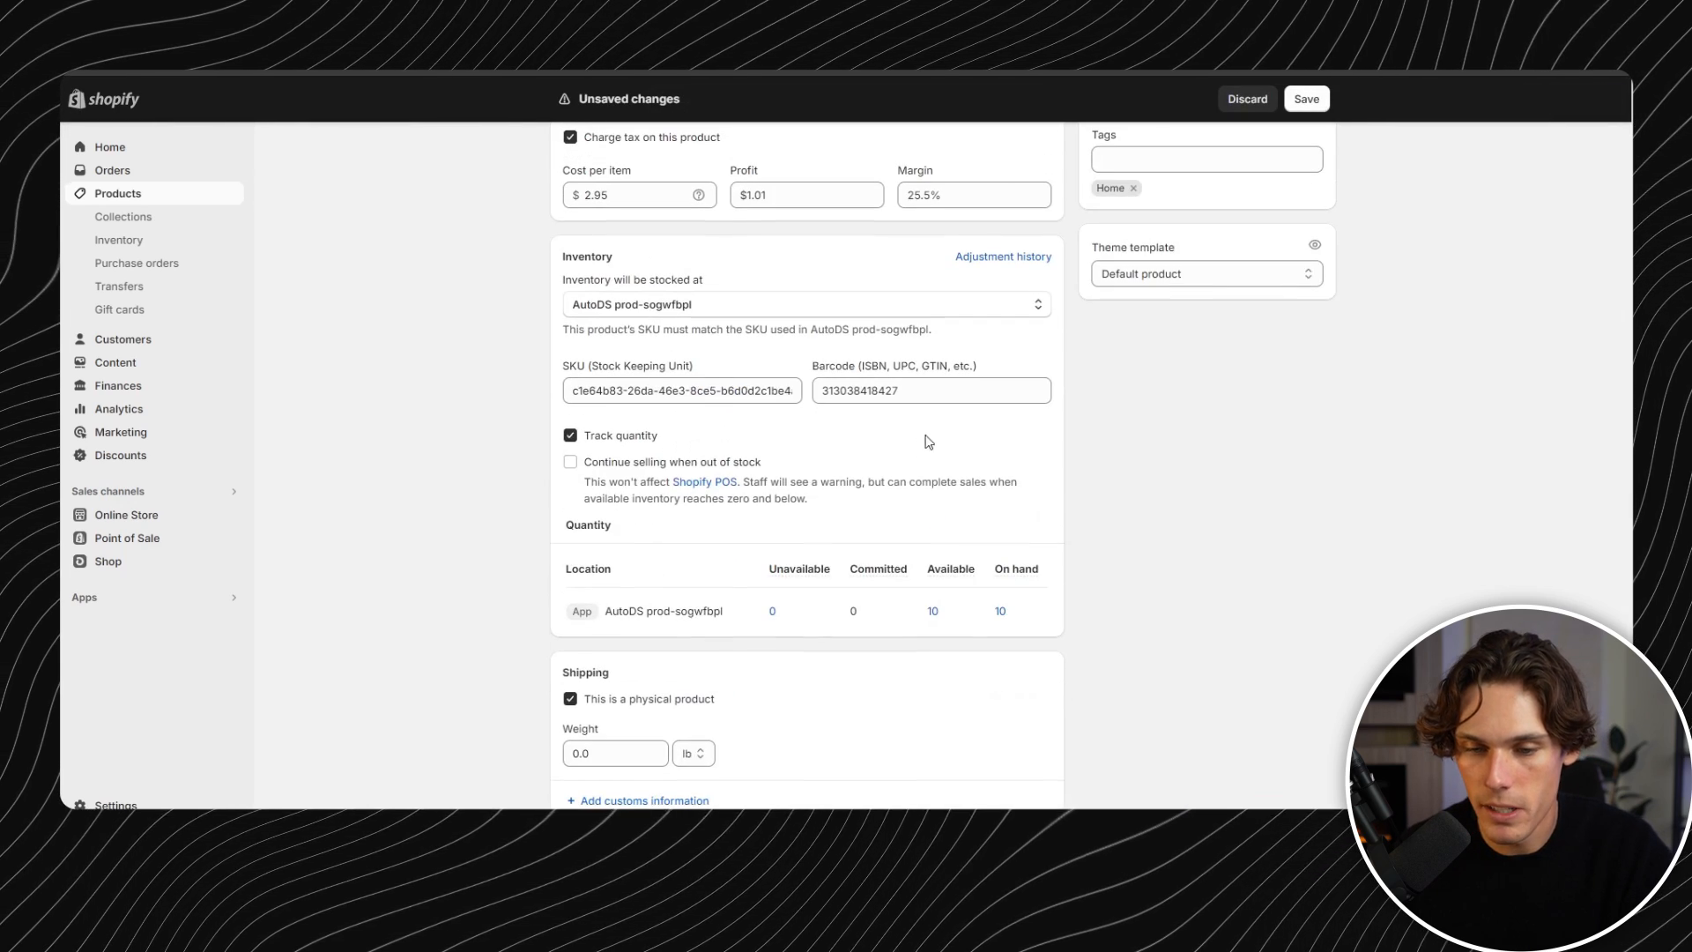
- Set the product's price to $49.99 and its compare-at price to $69.99
scroll(943, 450, "up", 3)
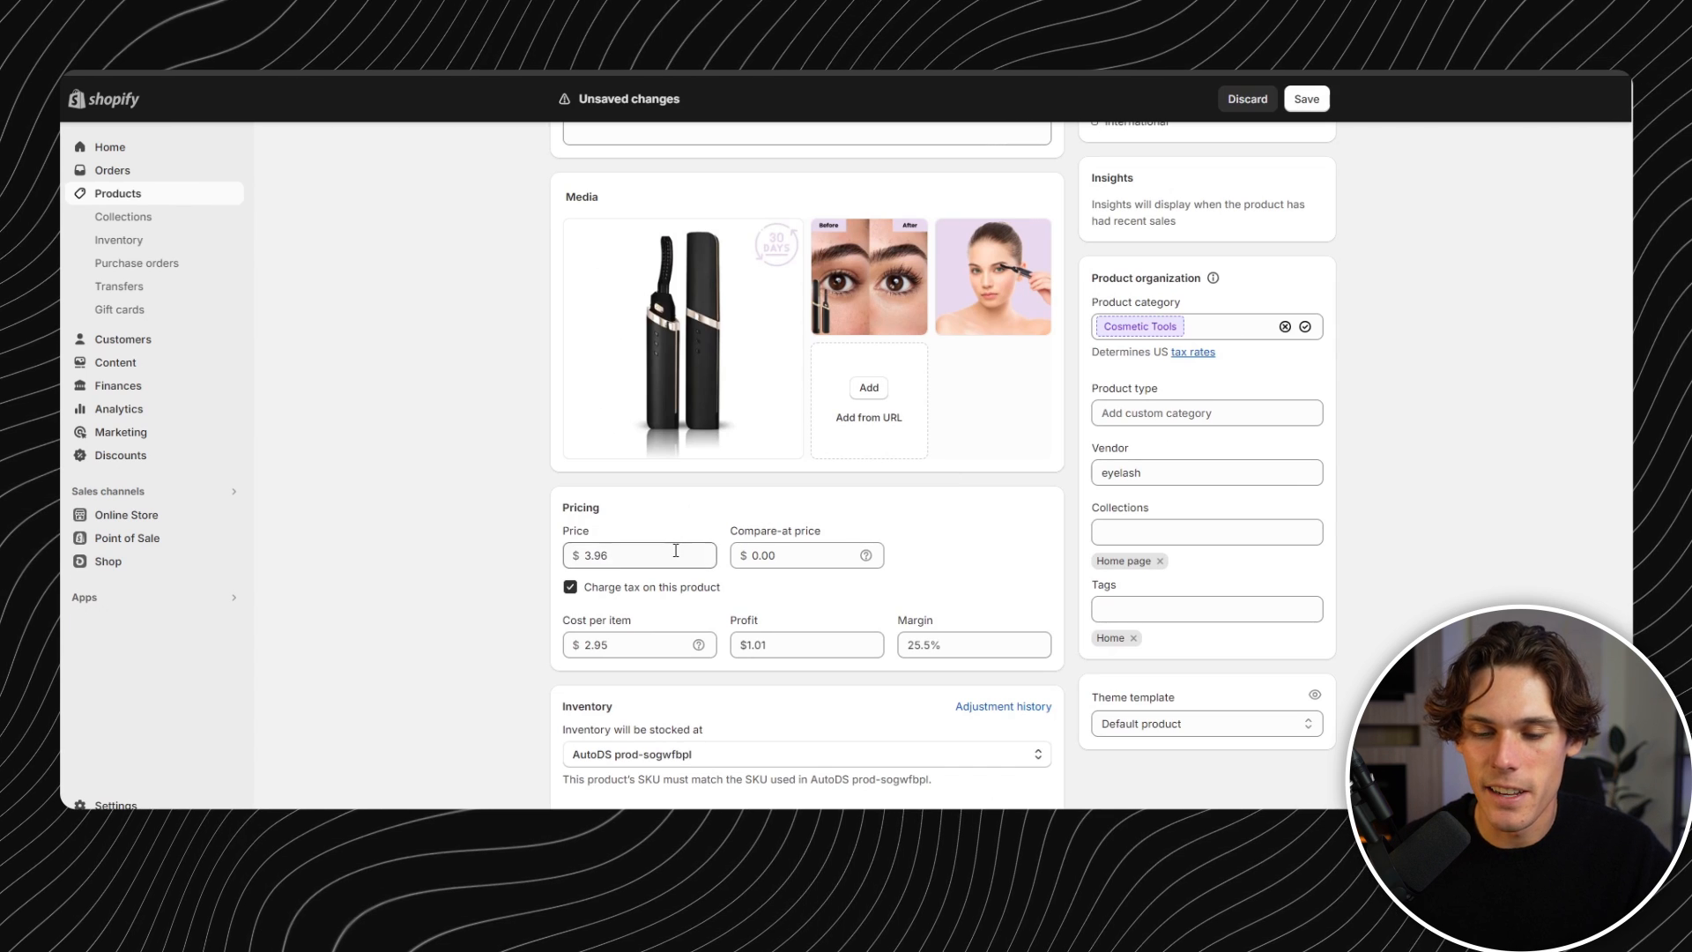
scroll(627, 450, "down", 1)
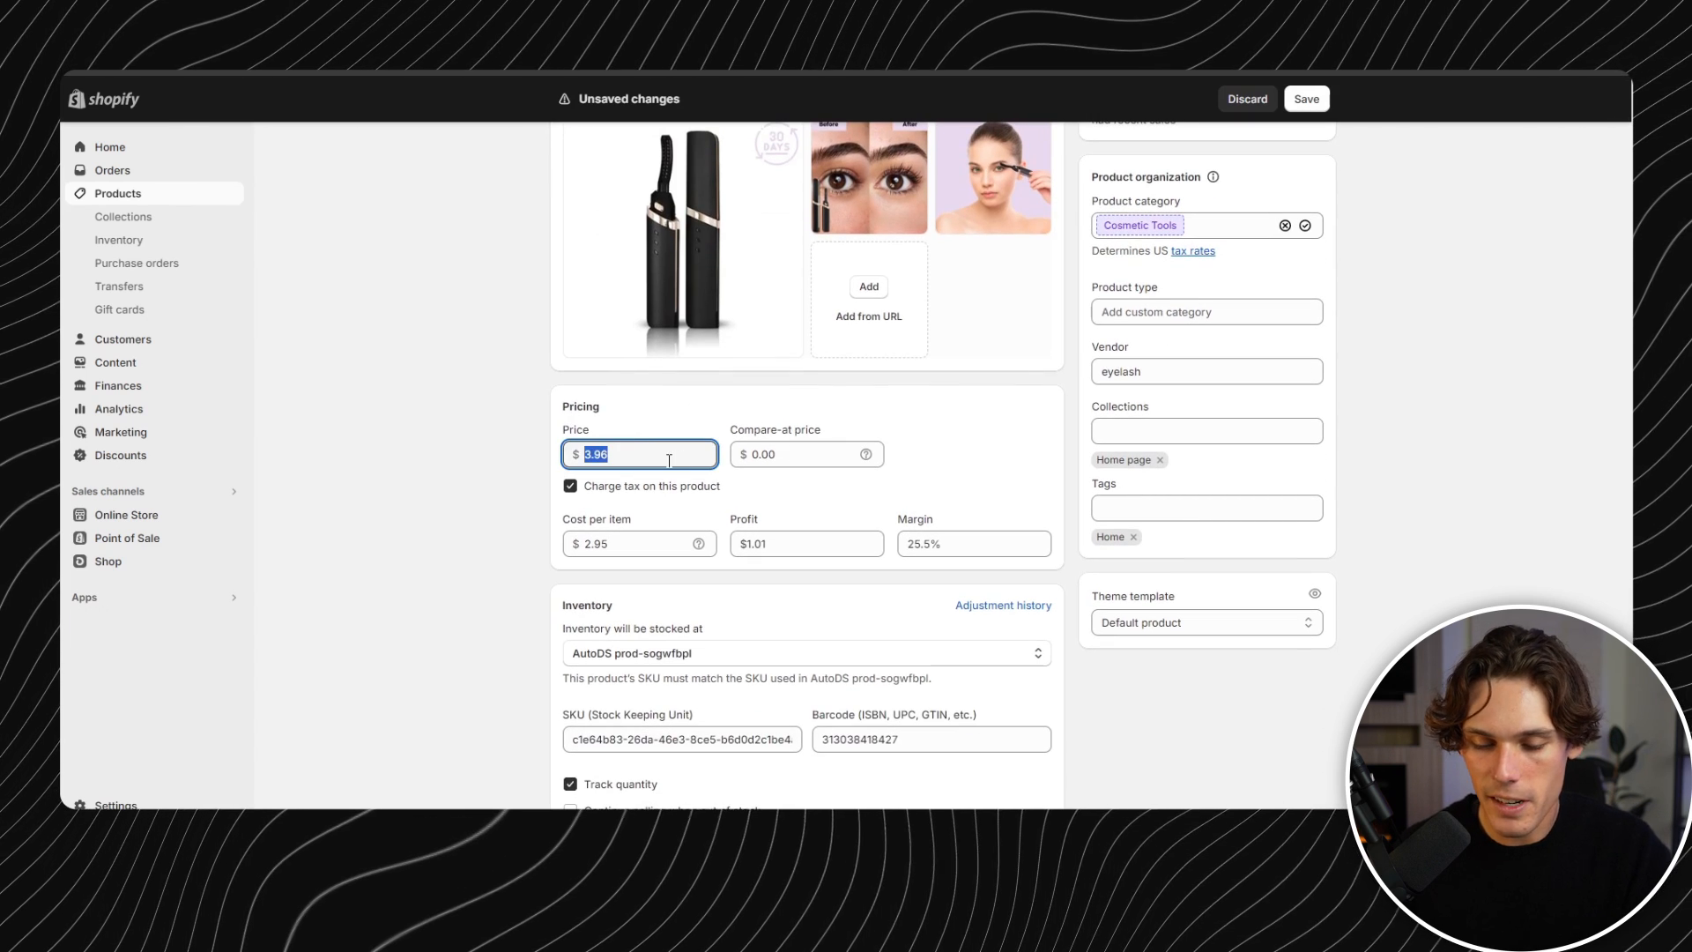
type("49")
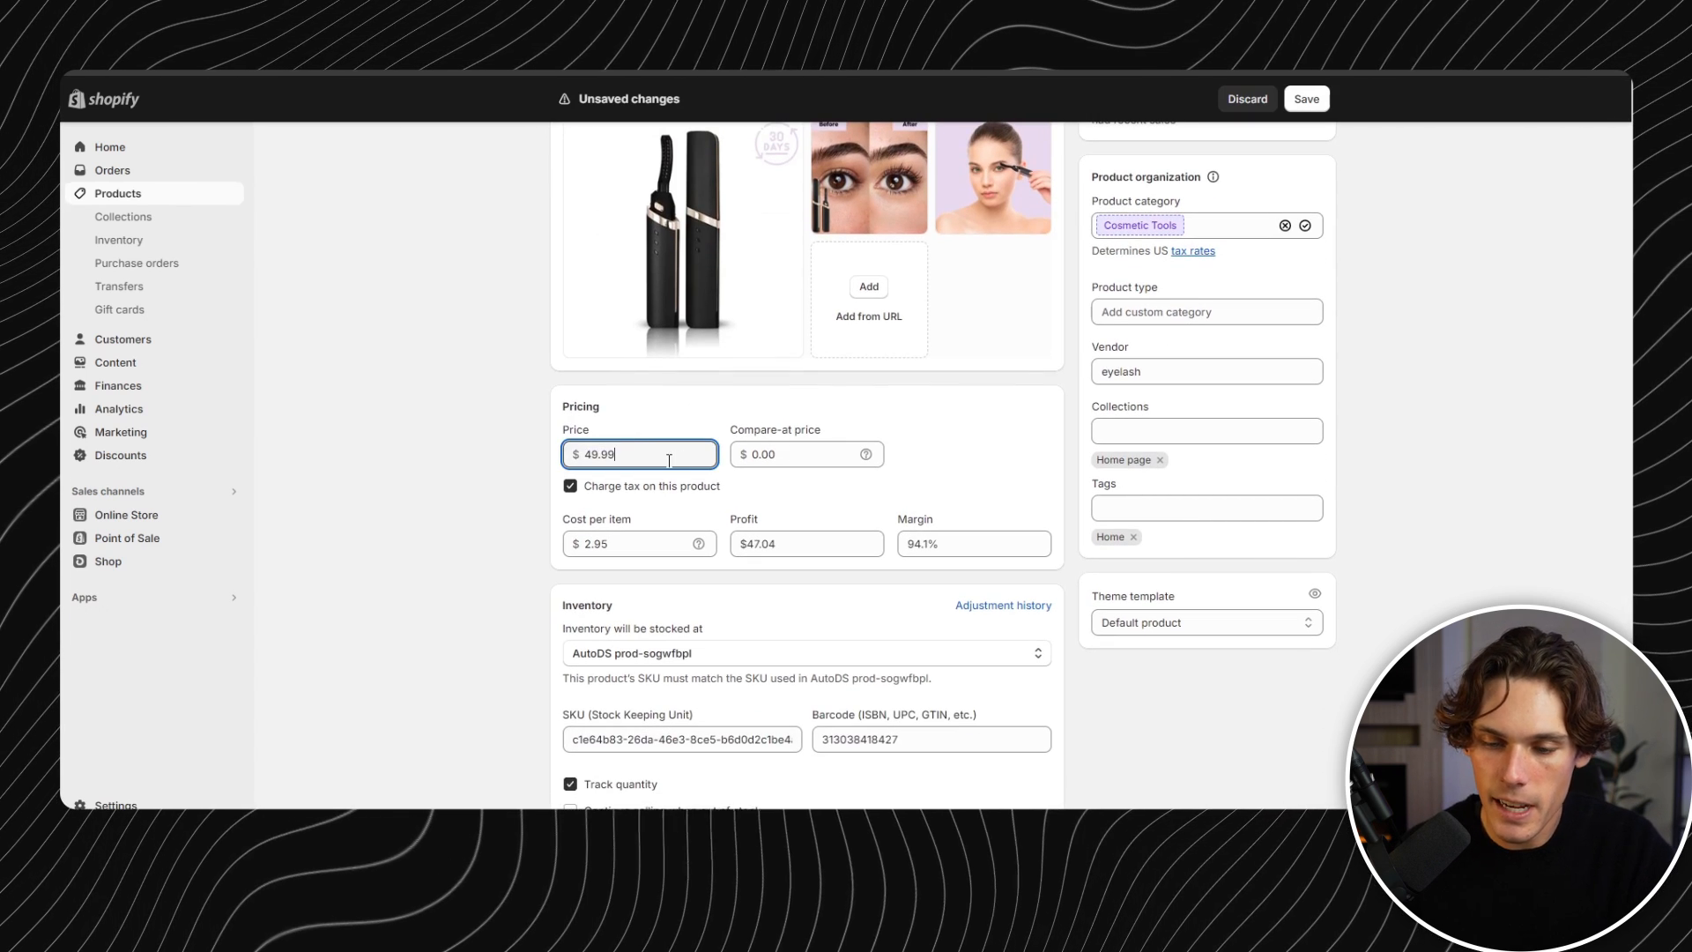
left_click(819, 443)
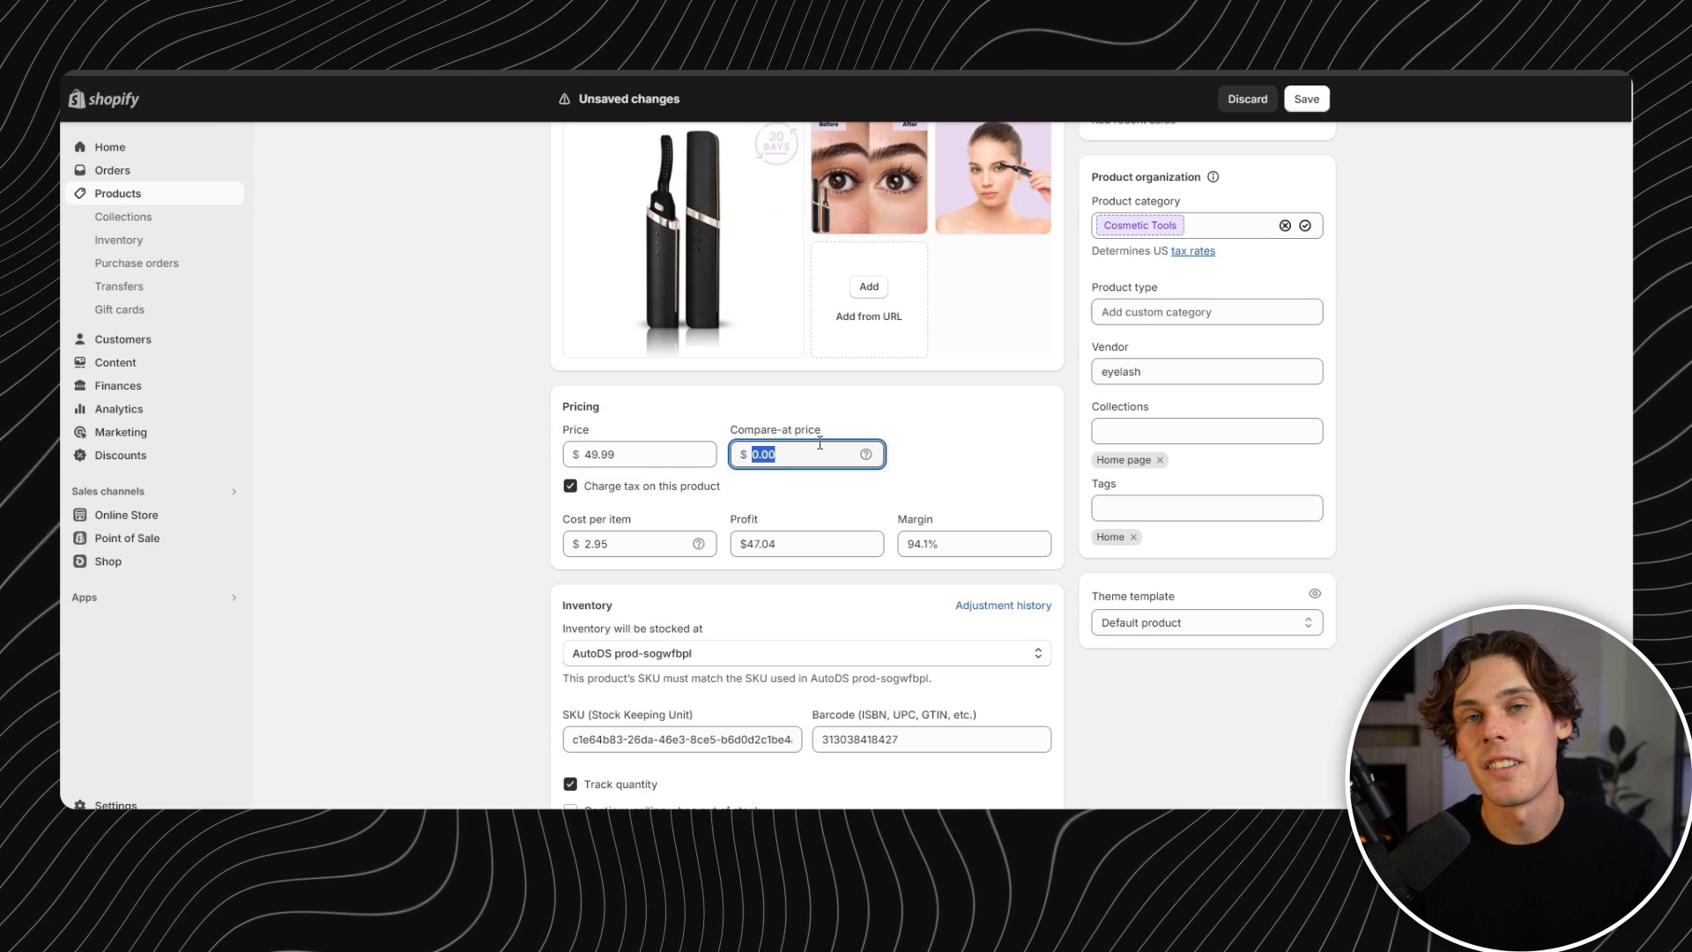
type("69.99")
left_click(615, 548)
left_click(794, 541)
left_click(789, 593)
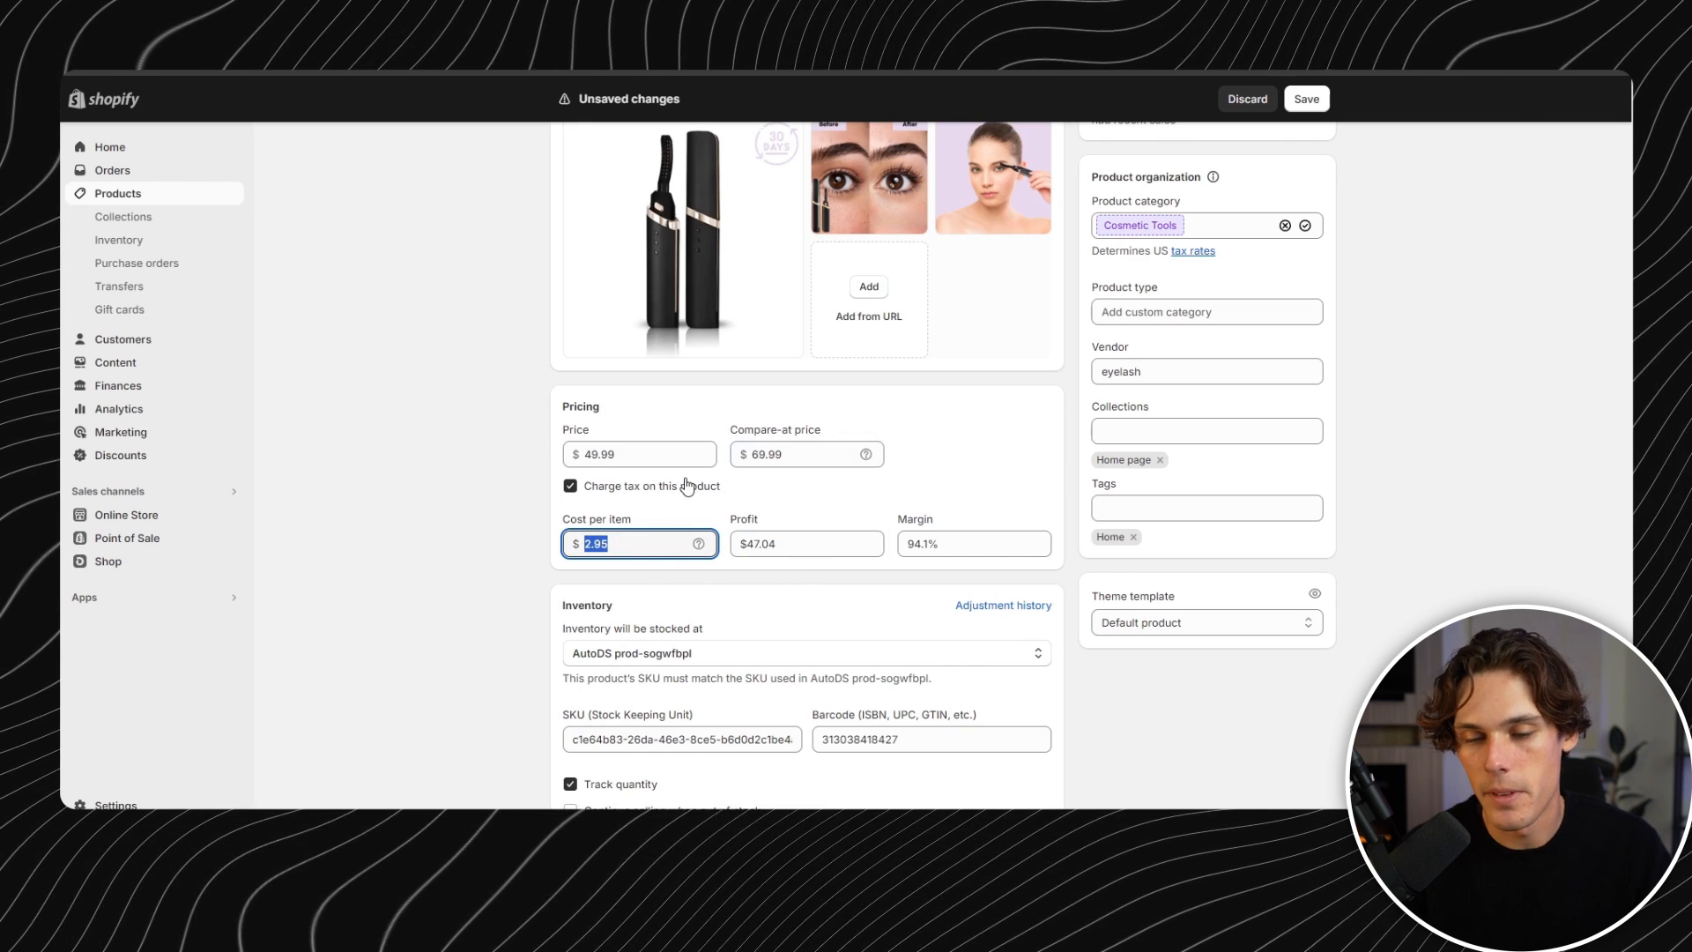
scroll(687, 486, "down", 1)
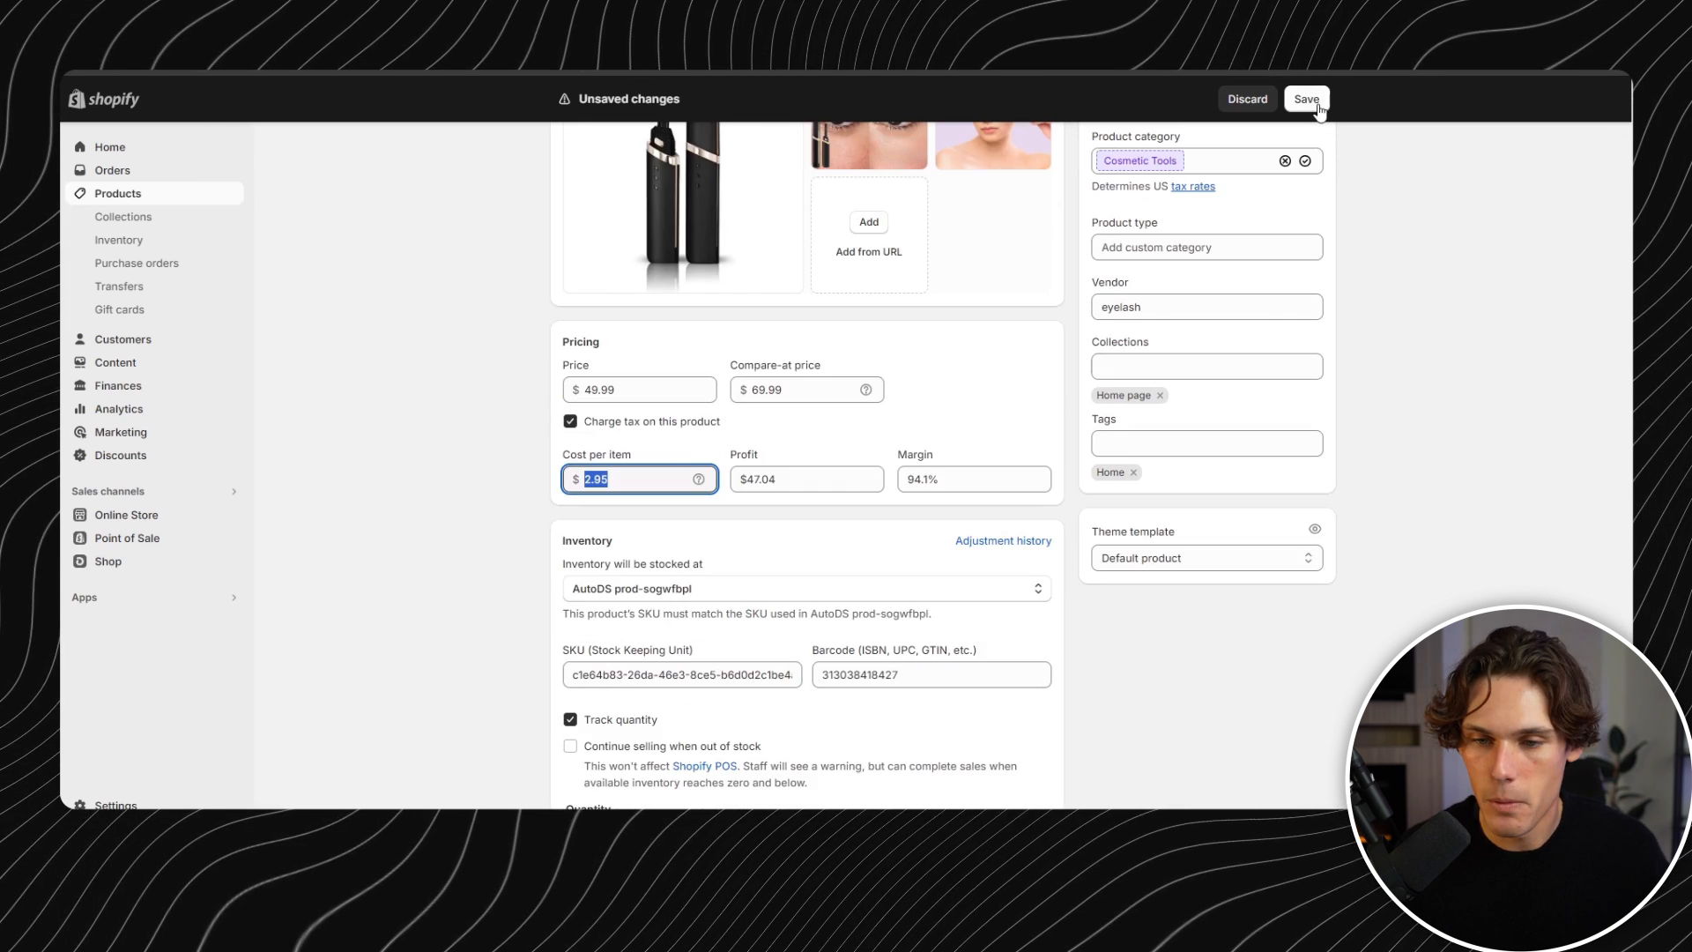
- Save the product changes and page through the three product photos in the eyelash-product-page preview
key("Return")
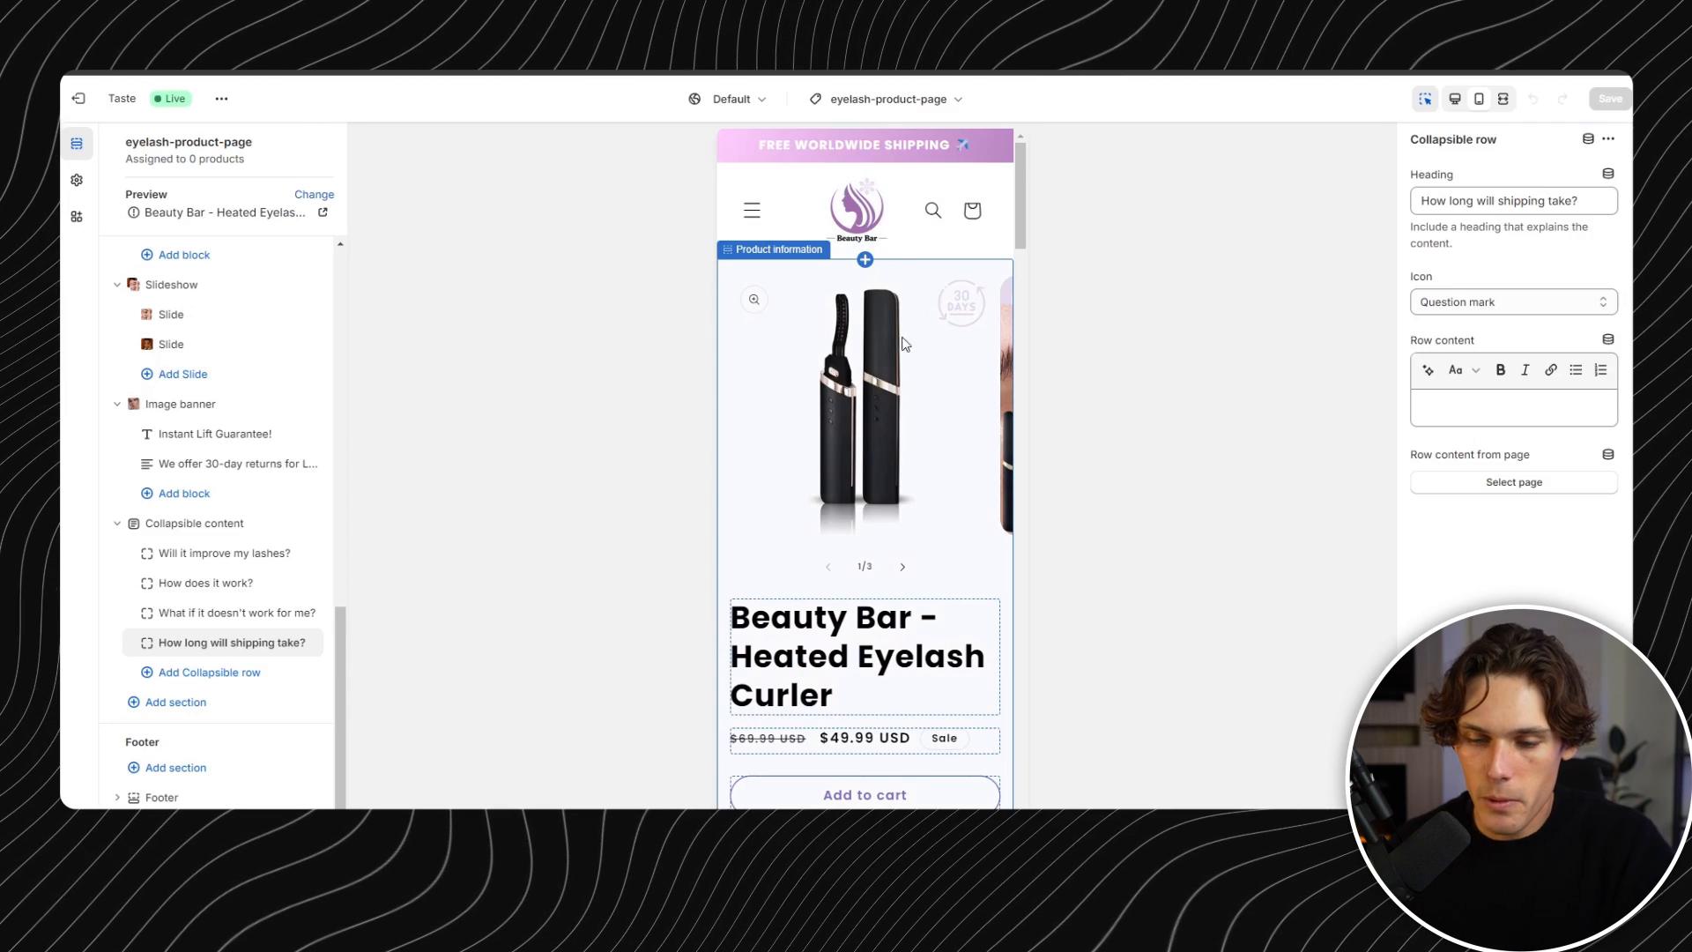
scroll(898, 432, "down", 5)
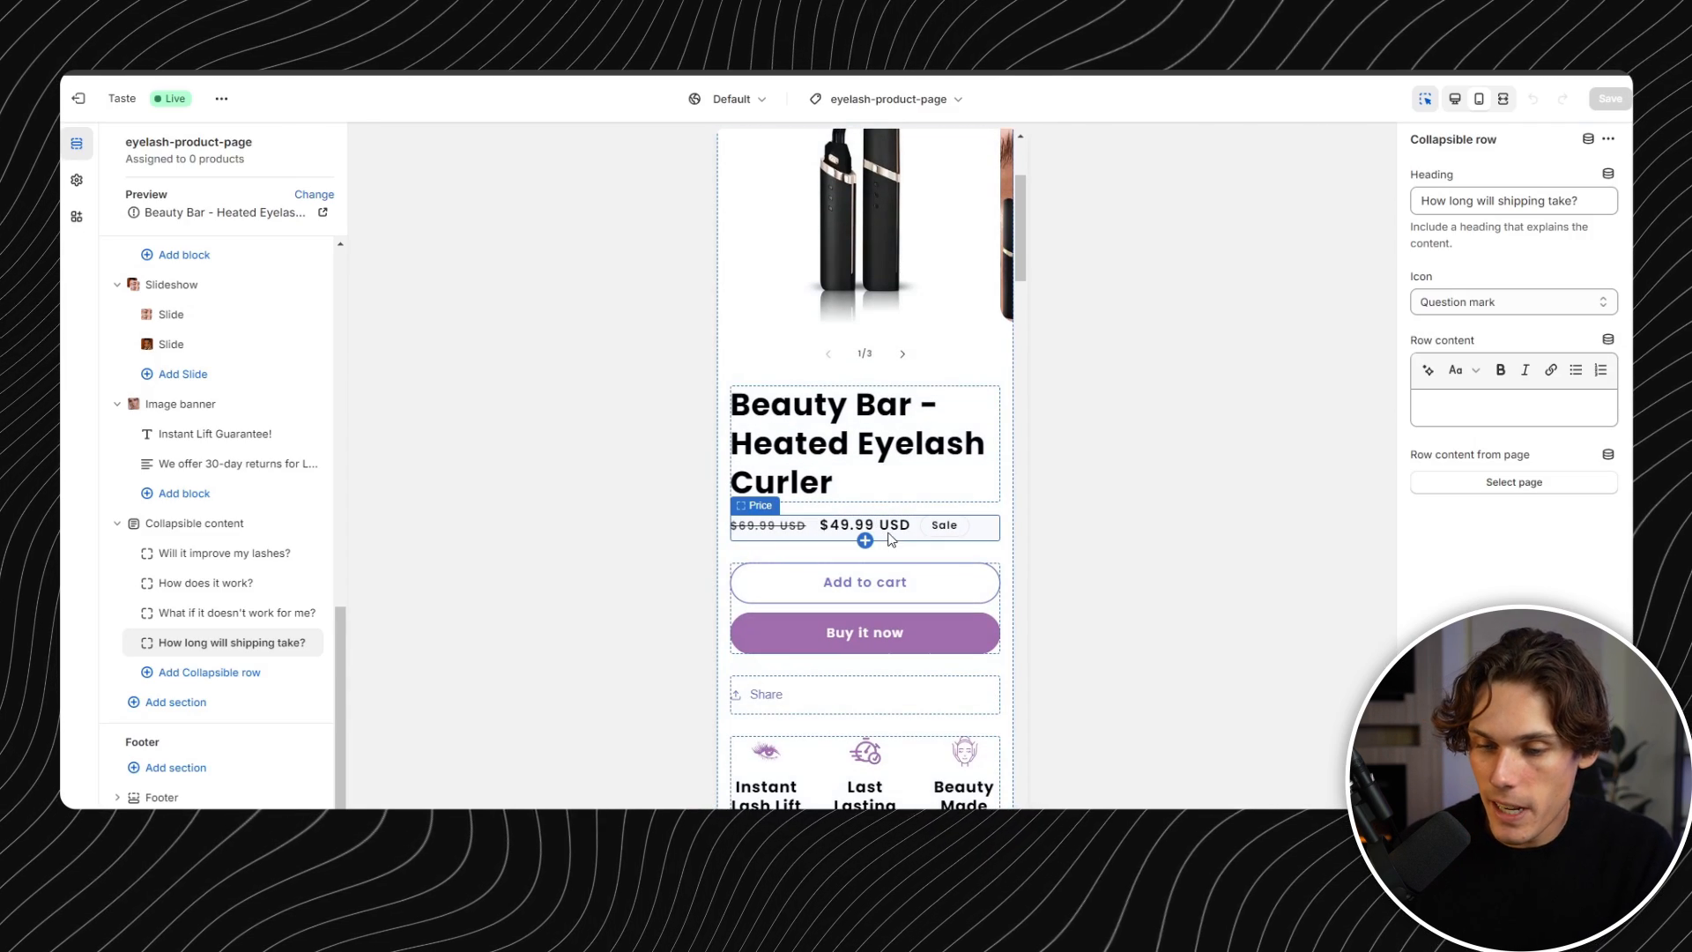
scroll(880, 539, "up", 5)
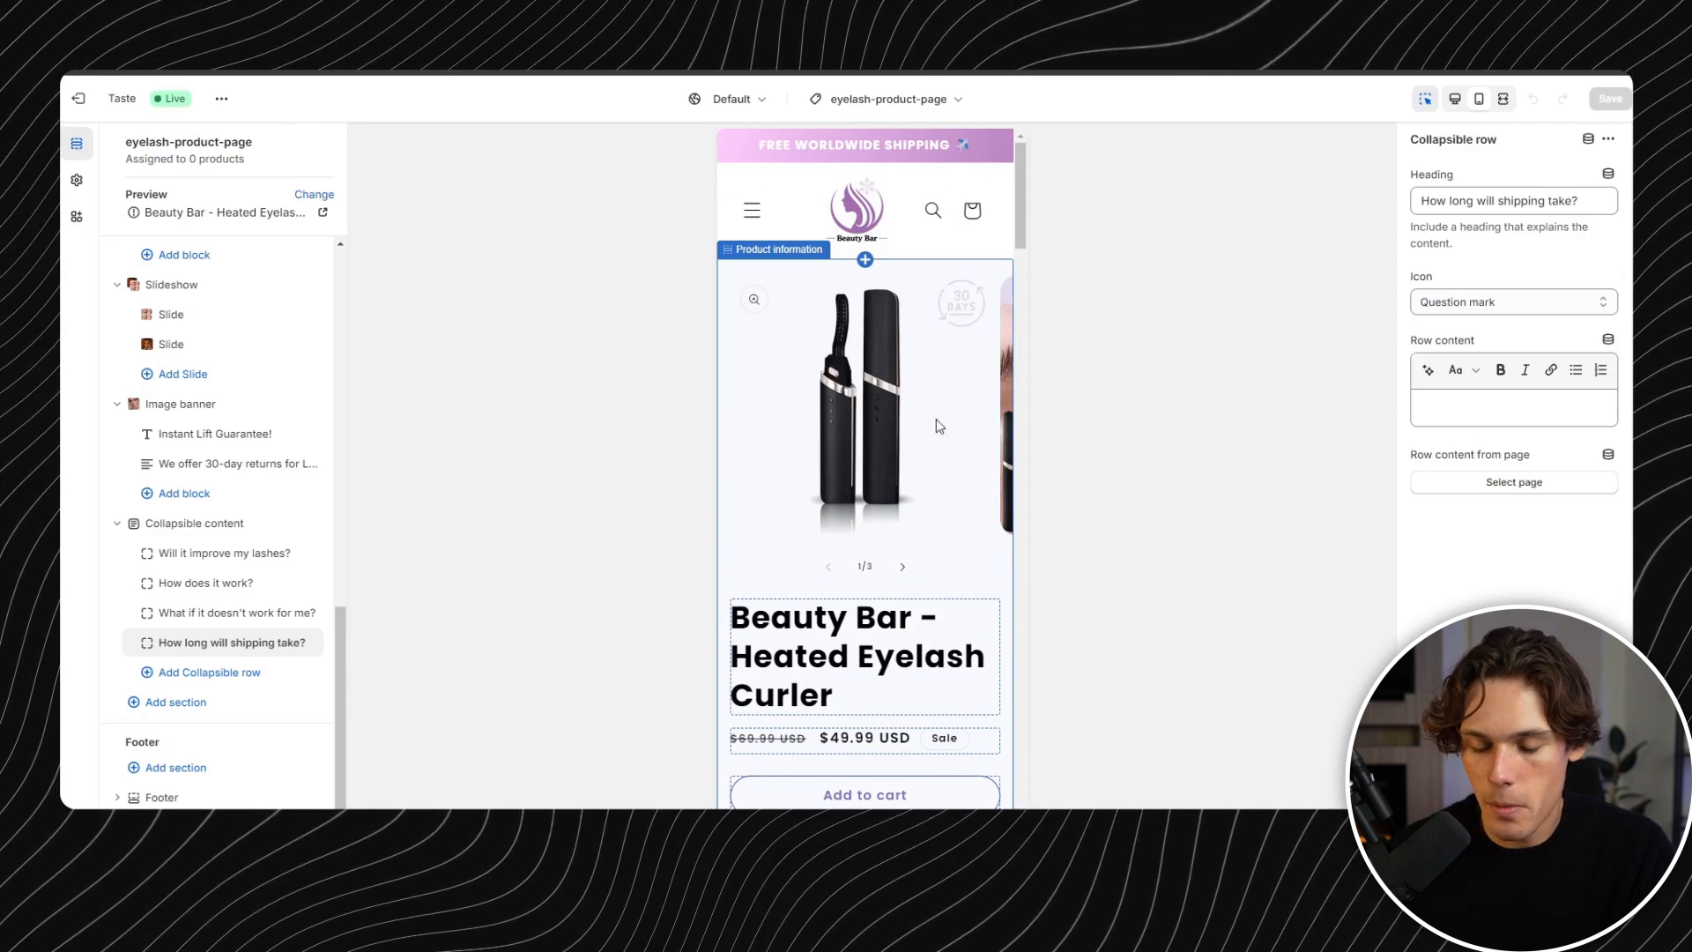
left_click(905, 568)
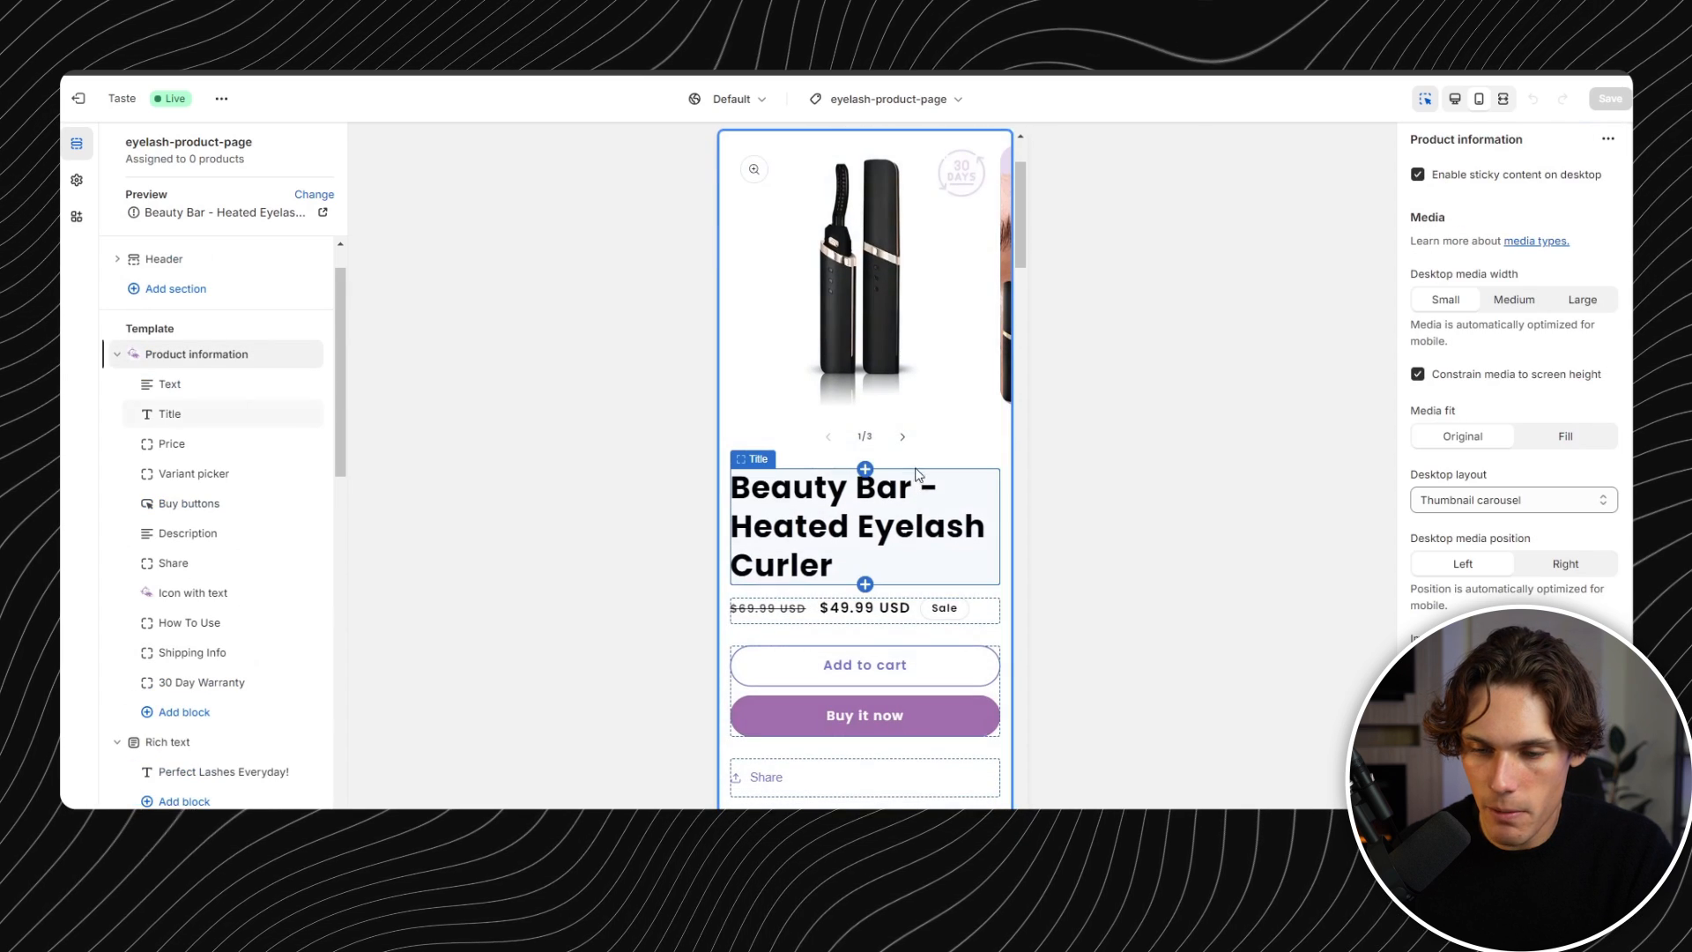
left_click(903, 438)
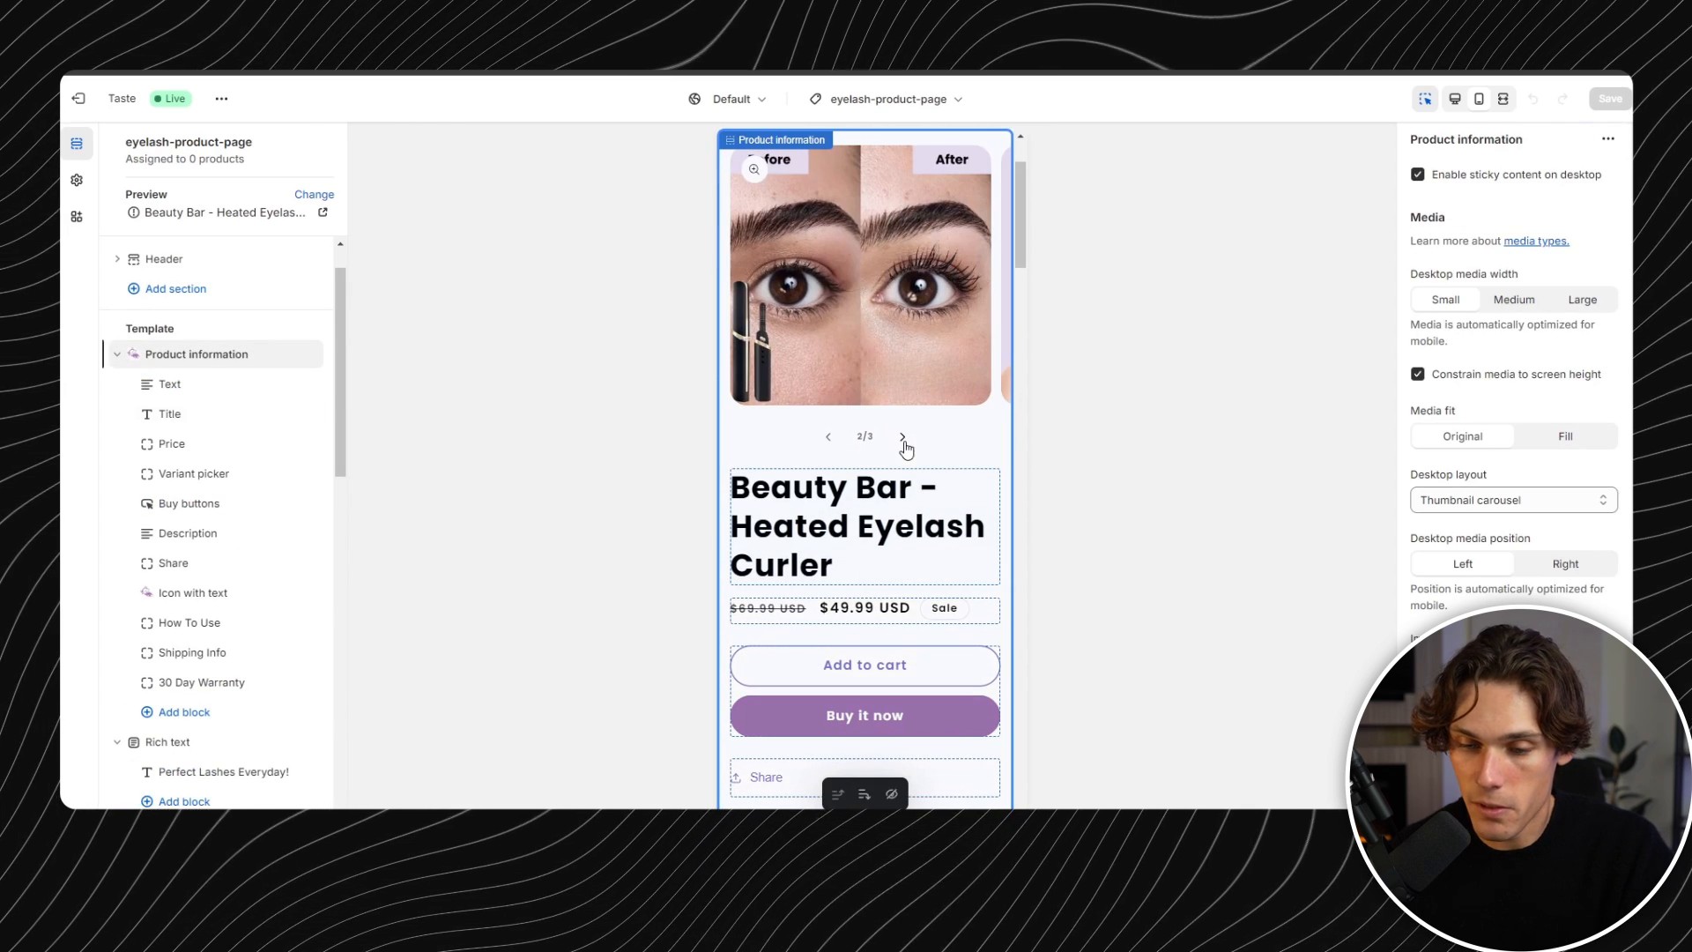
left_click(904, 444)
left_click(829, 440)
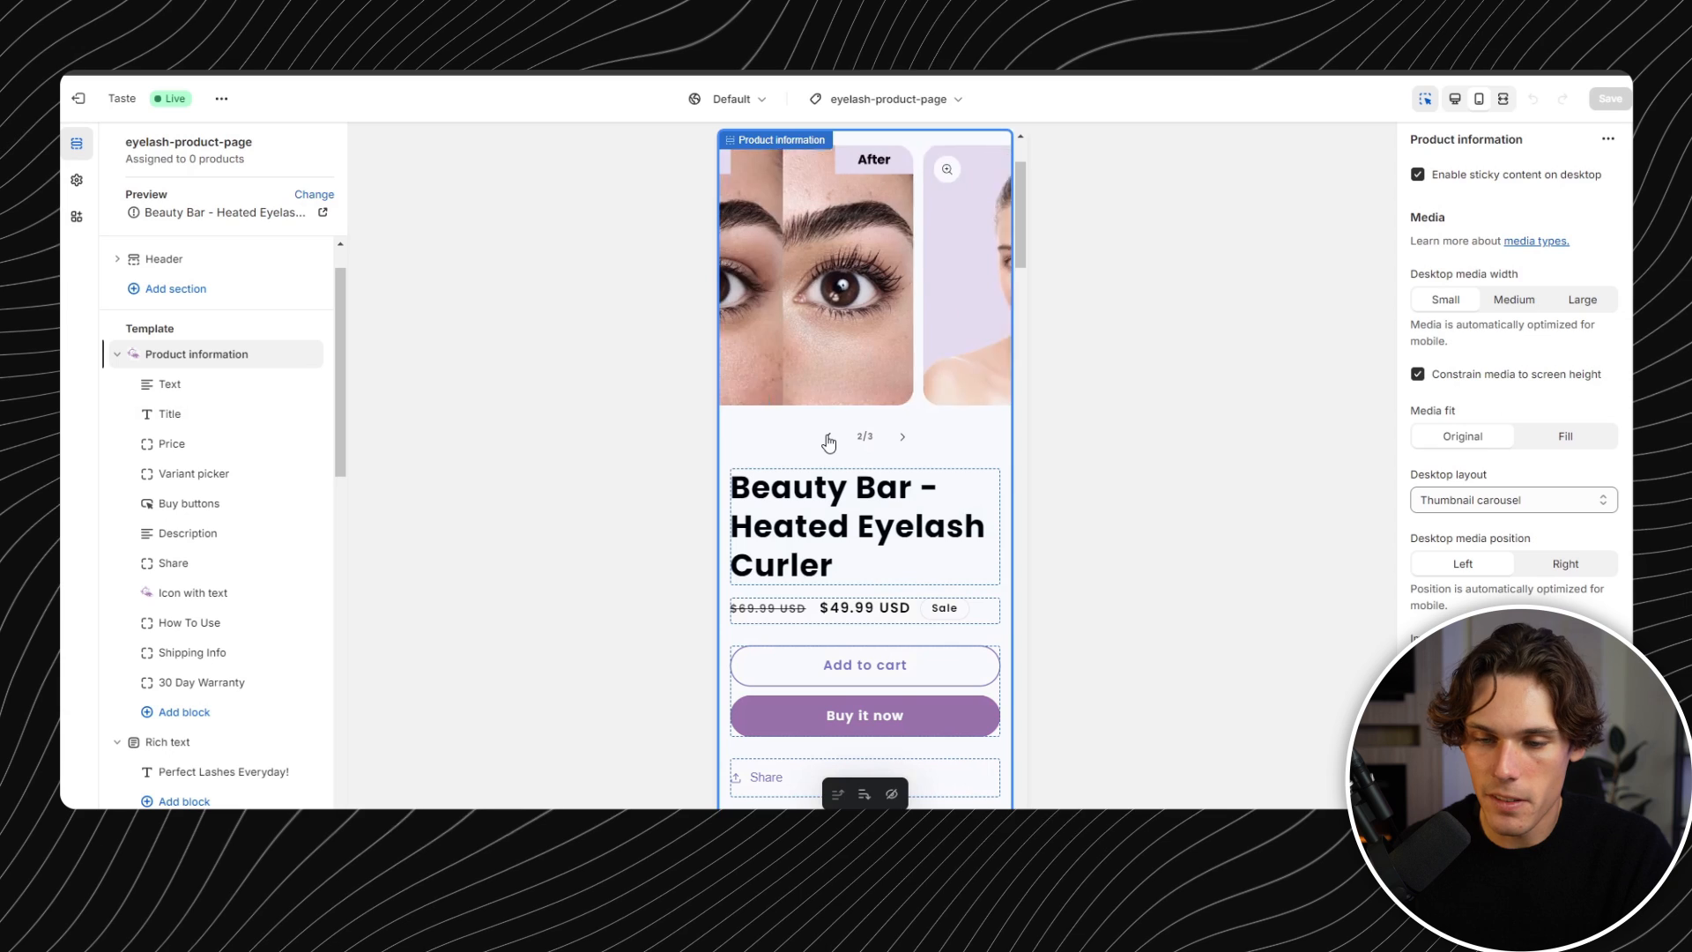
left_click(828, 440)
- Delete the Share block from the product information section of the eyelash-product-page template
scroll(881, 440, "down", 5)
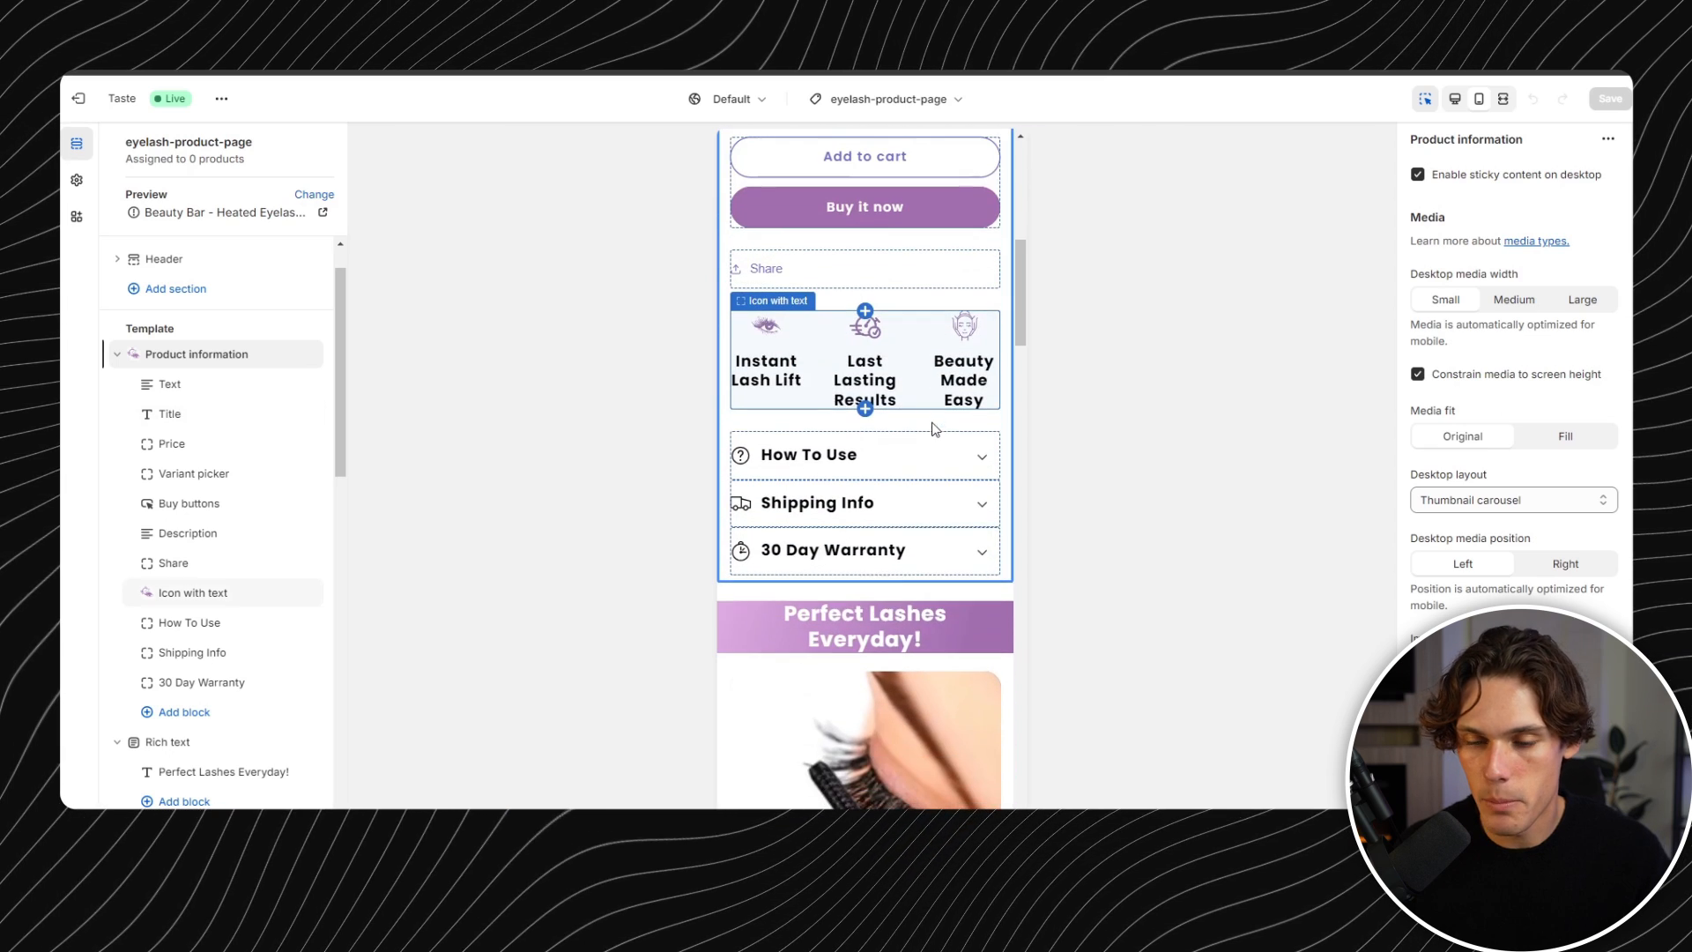
left_click(868, 272)
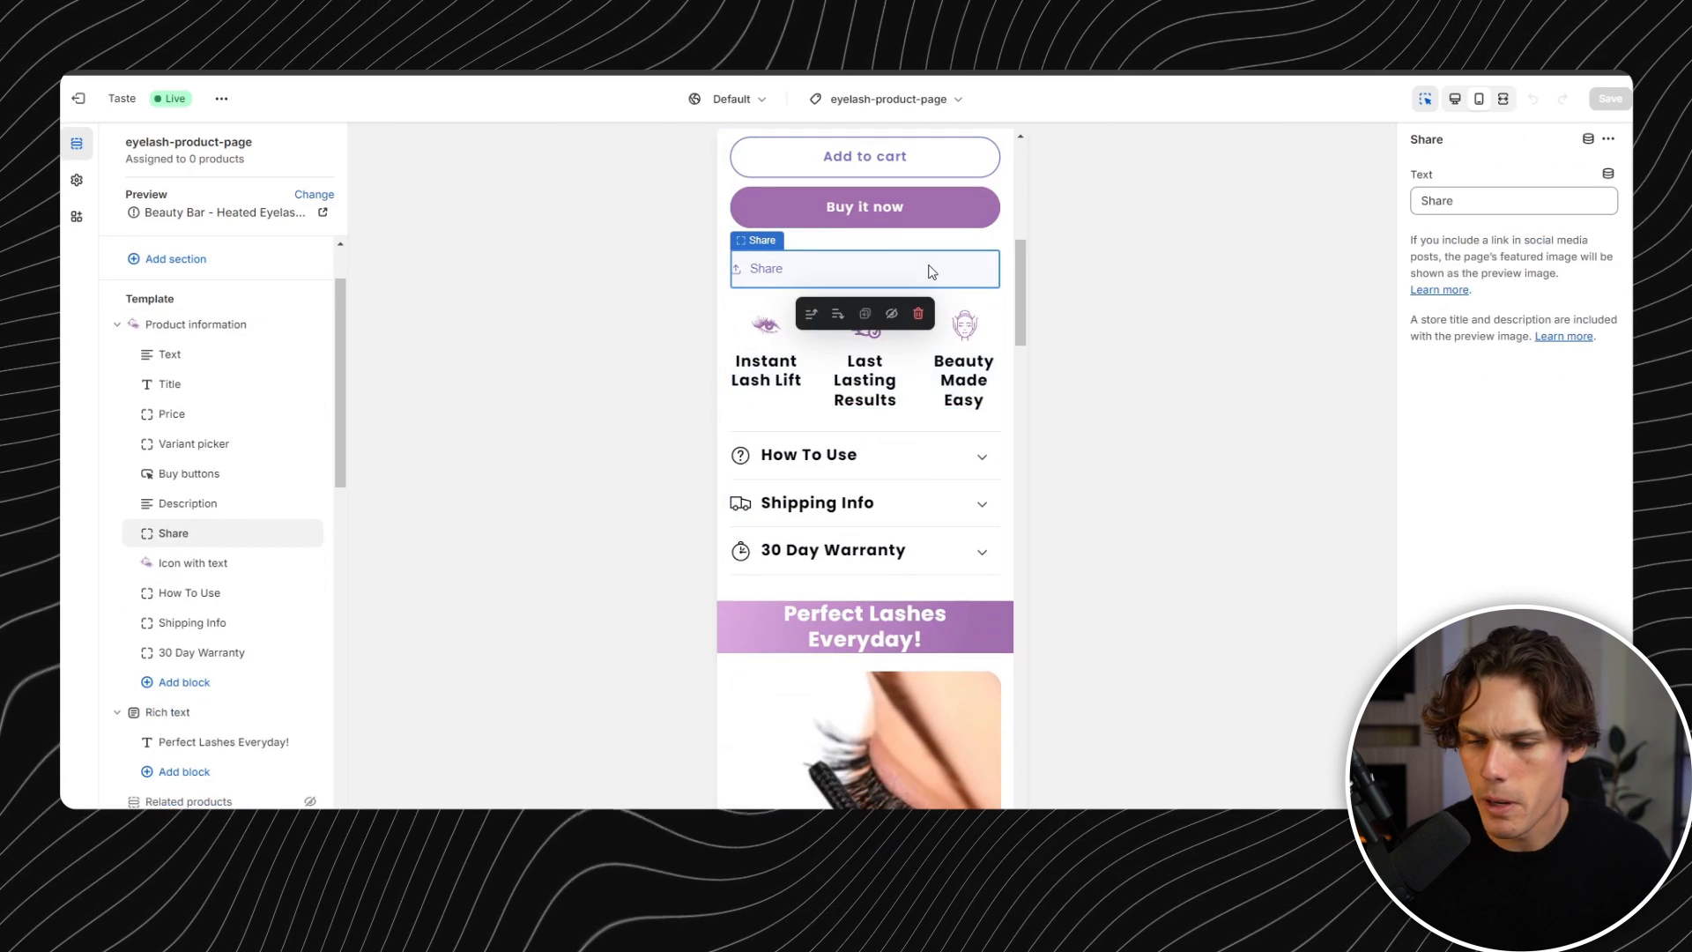
left_click(915, 314)
scroll(939, 379, "down", 6)
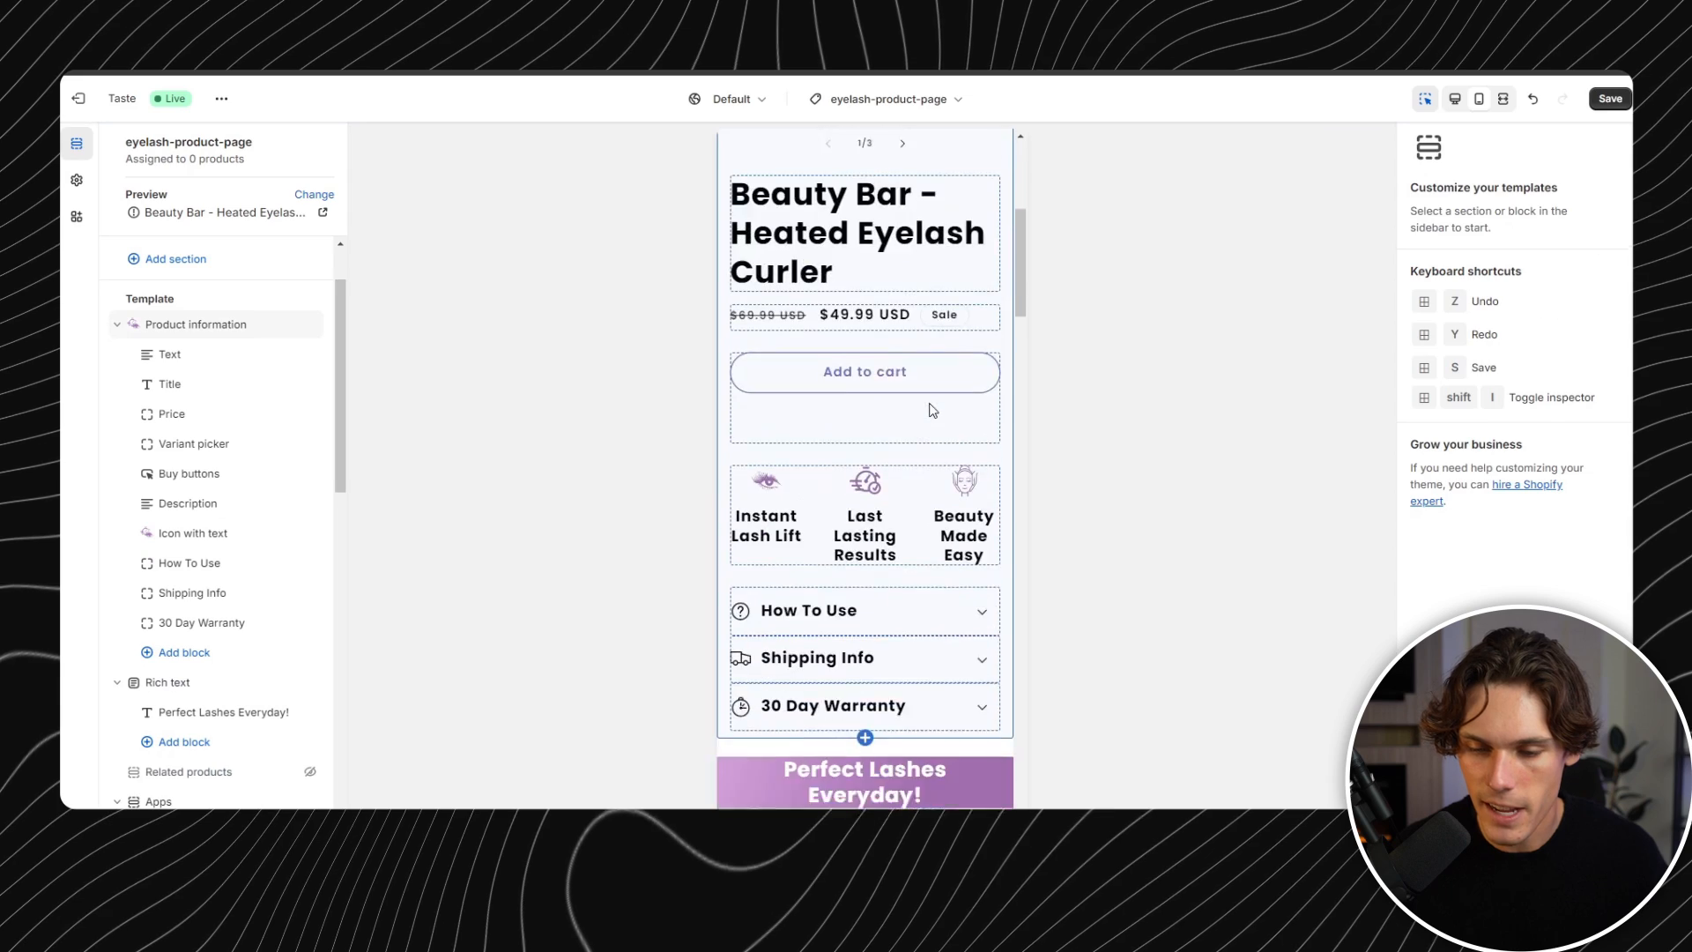
scroll(936, 402, "down", 15)
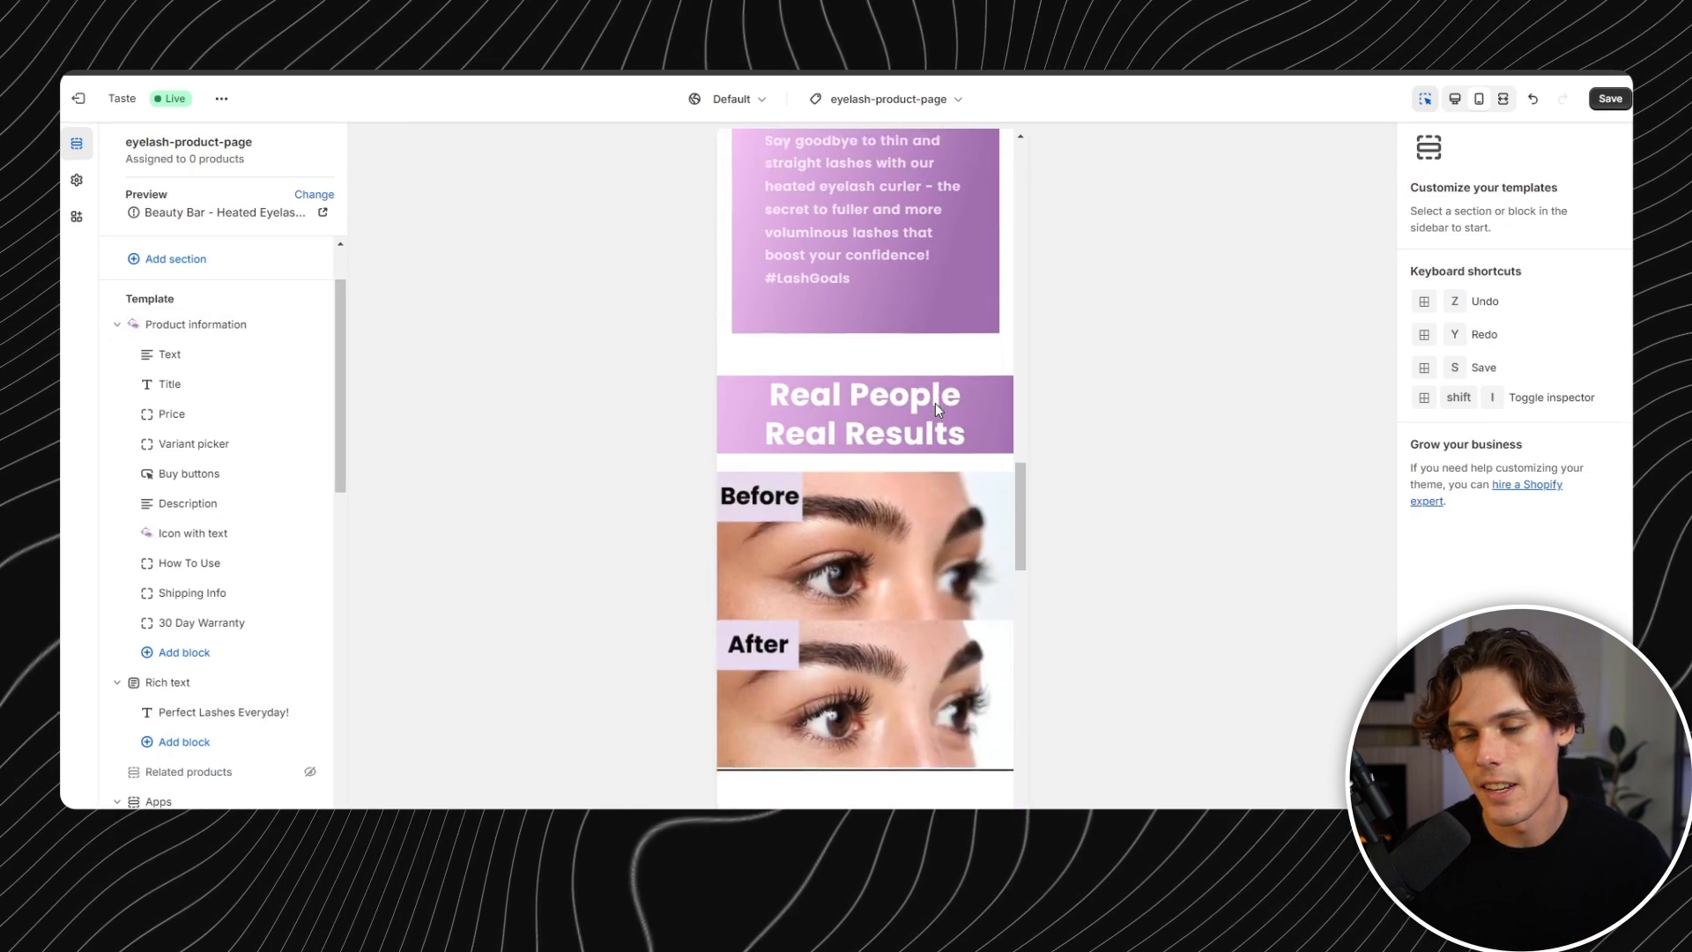
scroll(936, 410, "down", 15)
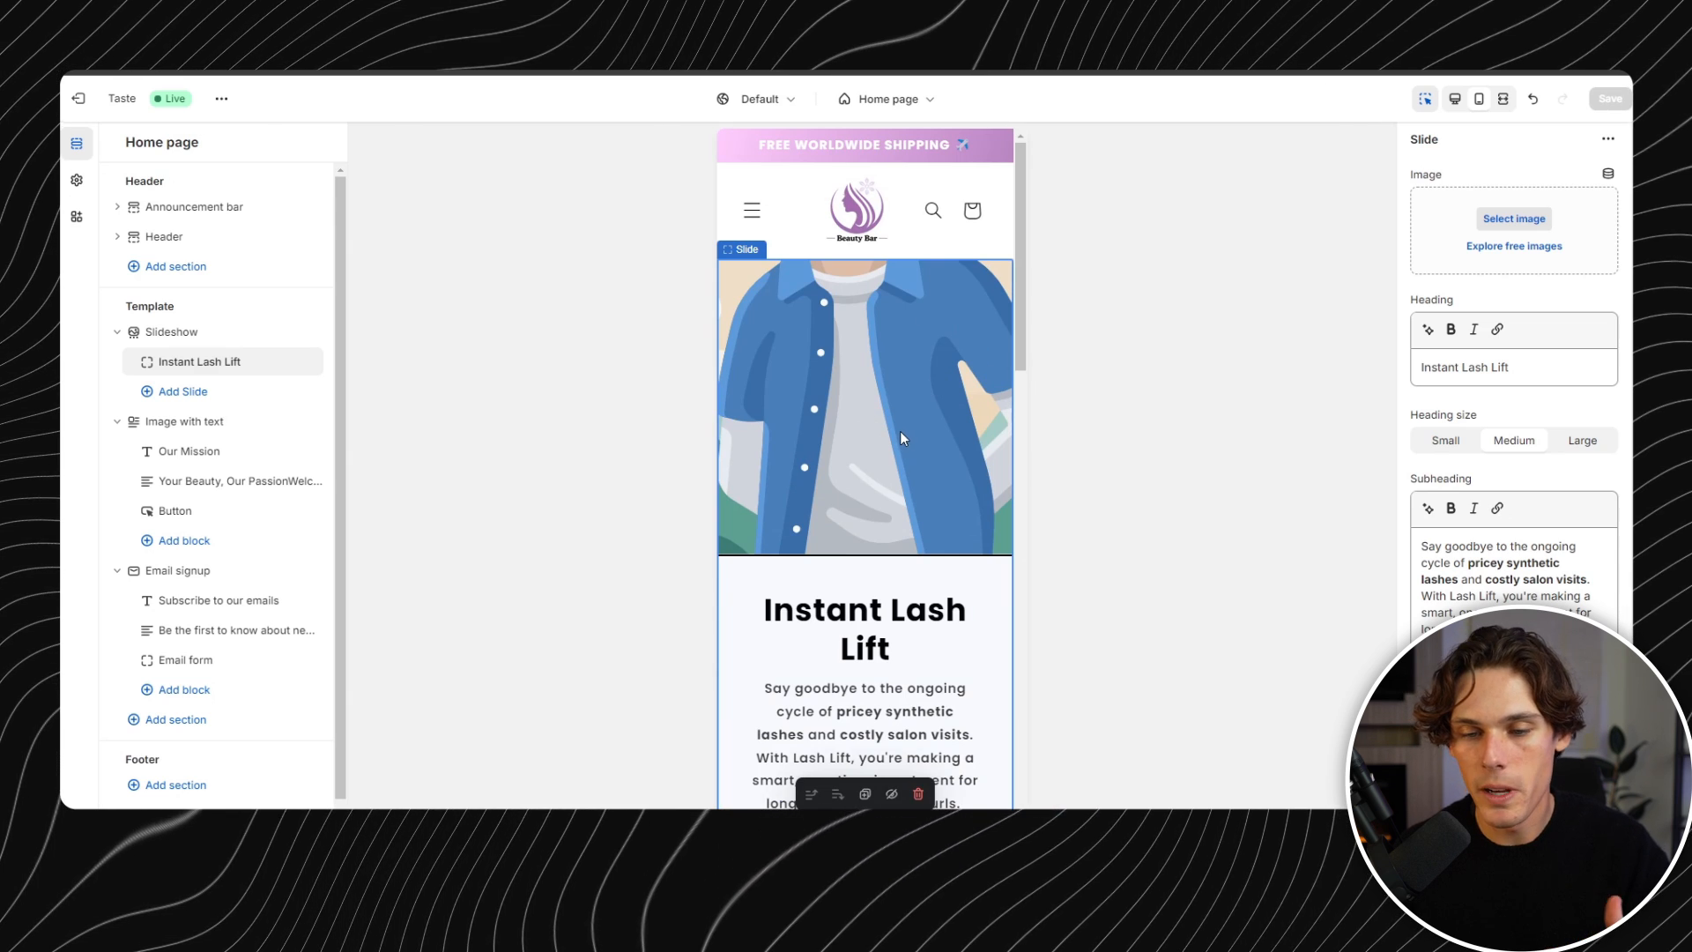
- Review the home page sections from the Instant Lash Lift slide through Our Mission to the email signup and footer
scroll(872, 380, "down", 3)
scroll(873, 441, "down", 1)
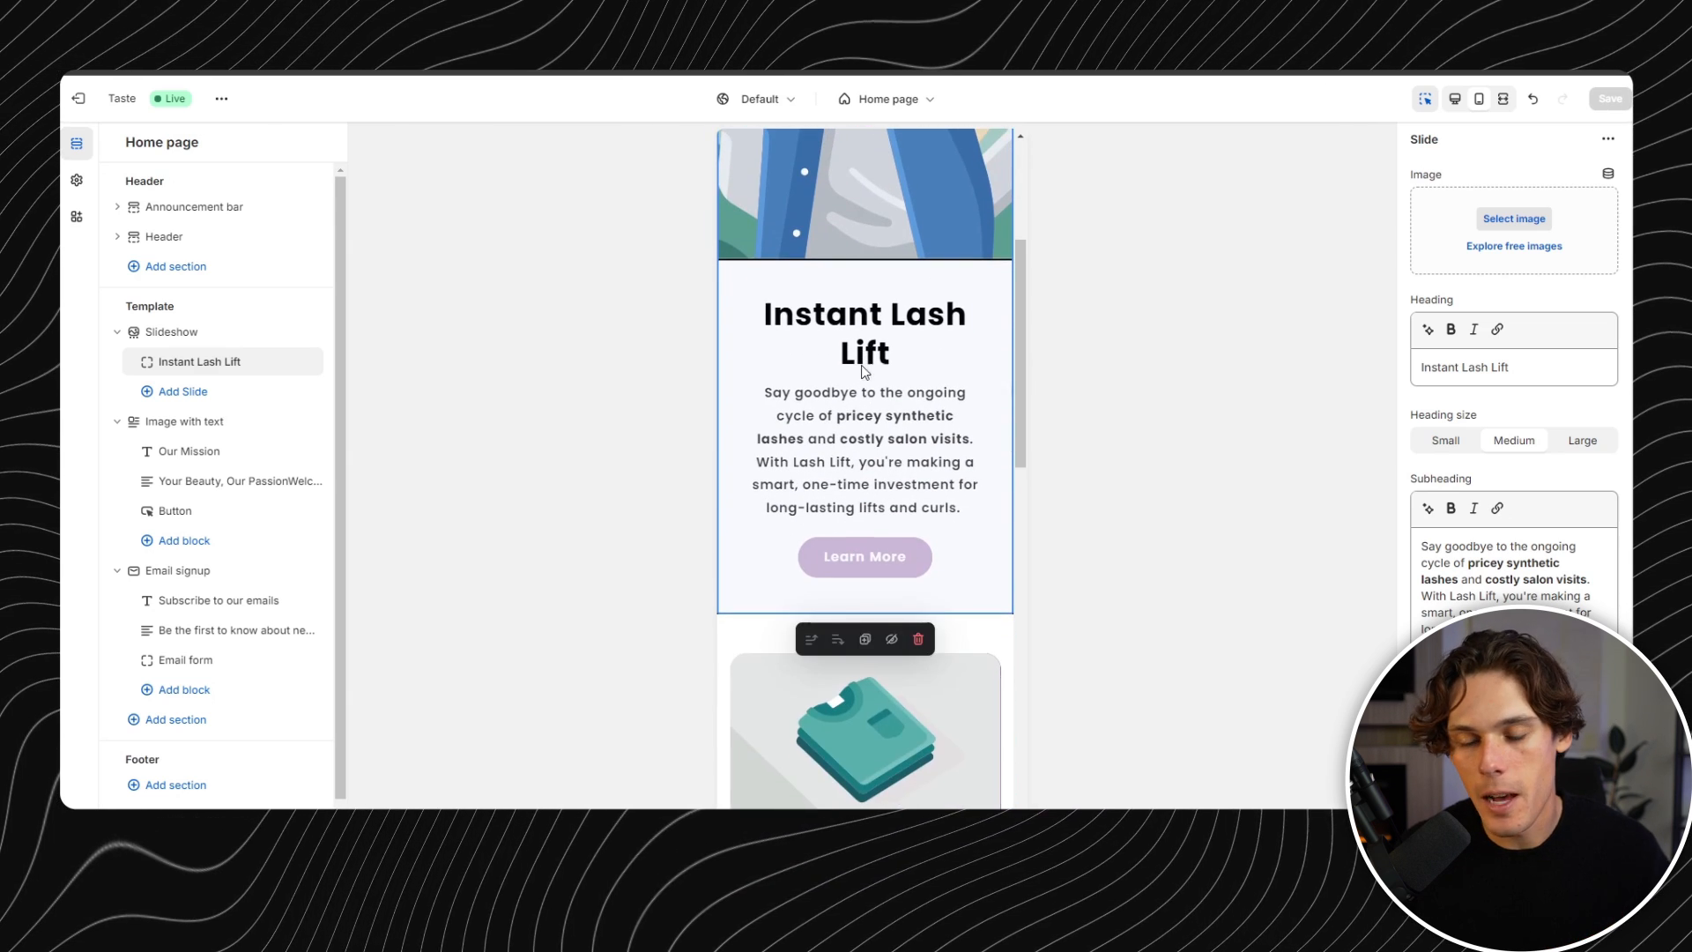
scroll(890, 396, "down", 3)
scroll(910, 340, "down", 8)
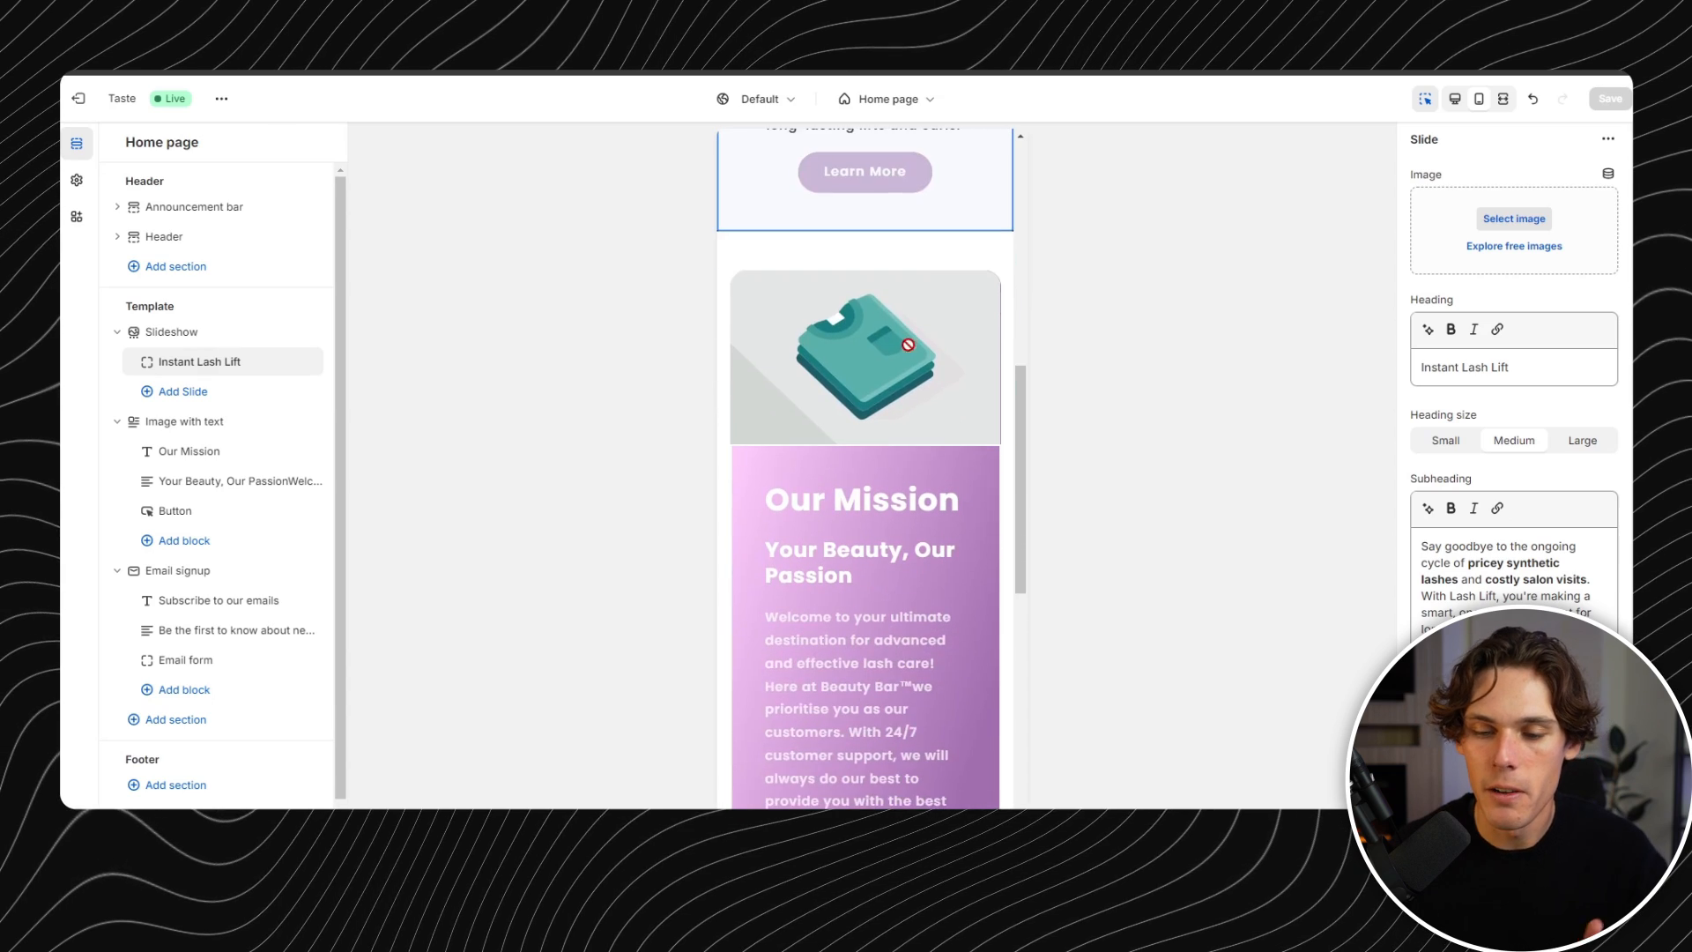
scroll(894, 549, "down", 2)
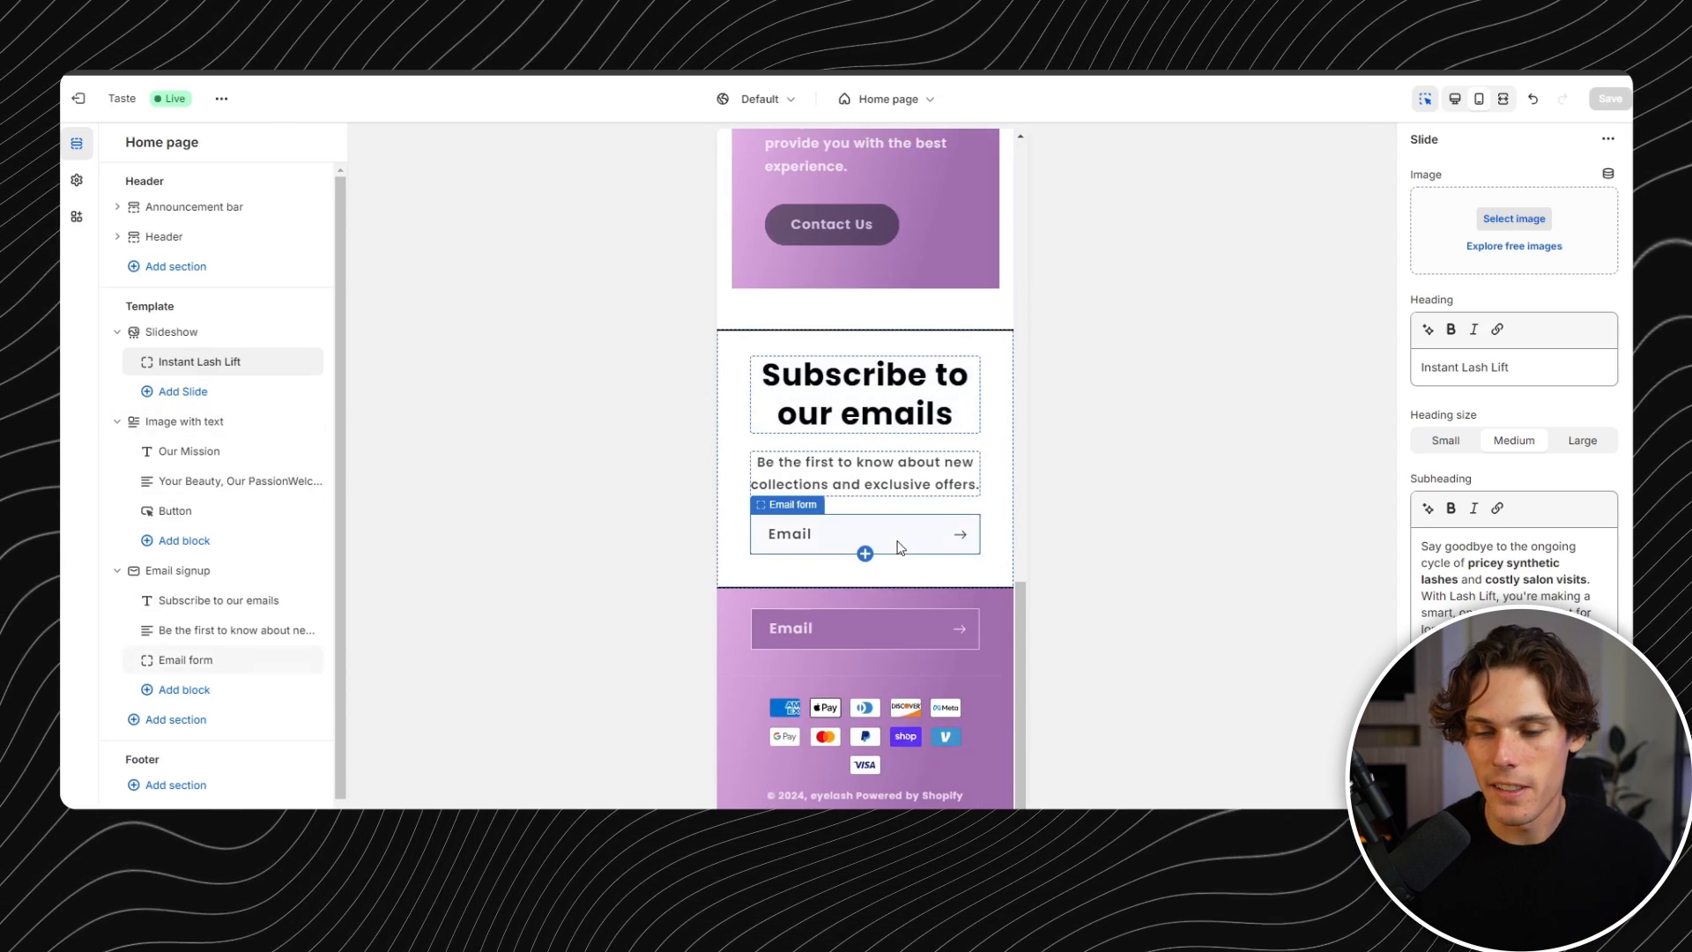
scroll(895, 550, "up", 3)
scroll(922, 573, "down", 3)
scroll(921, 573, "up", 15)
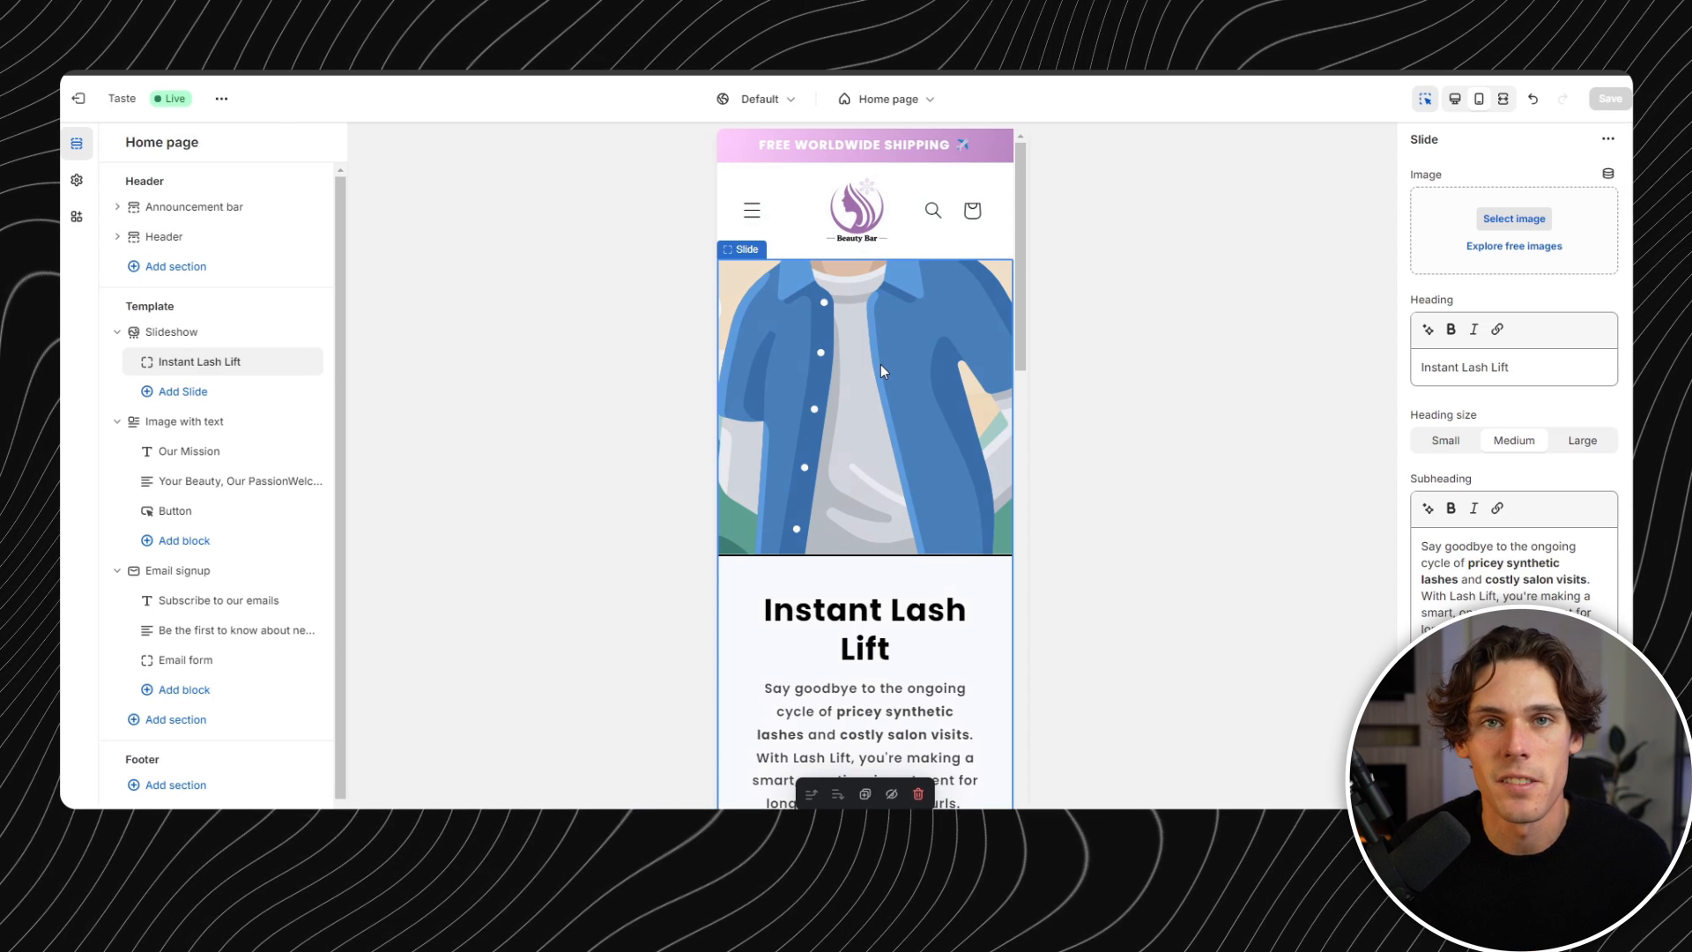
scroll(880, 371, "down", 8)
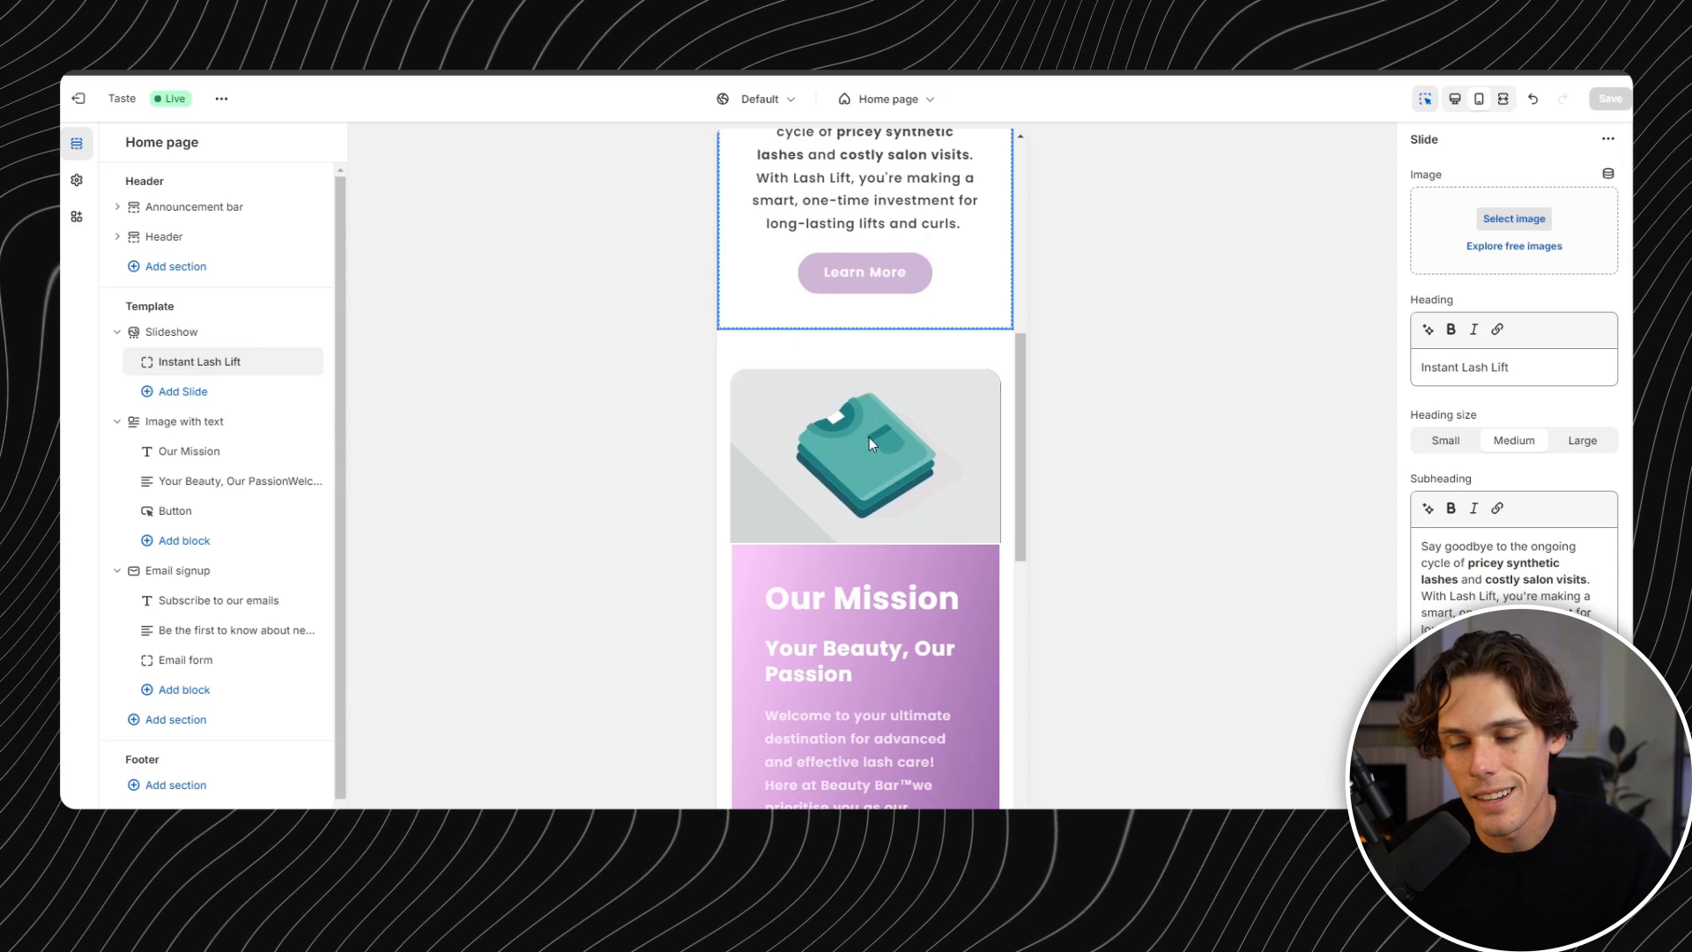
scroll(884, 437, "up", 10)
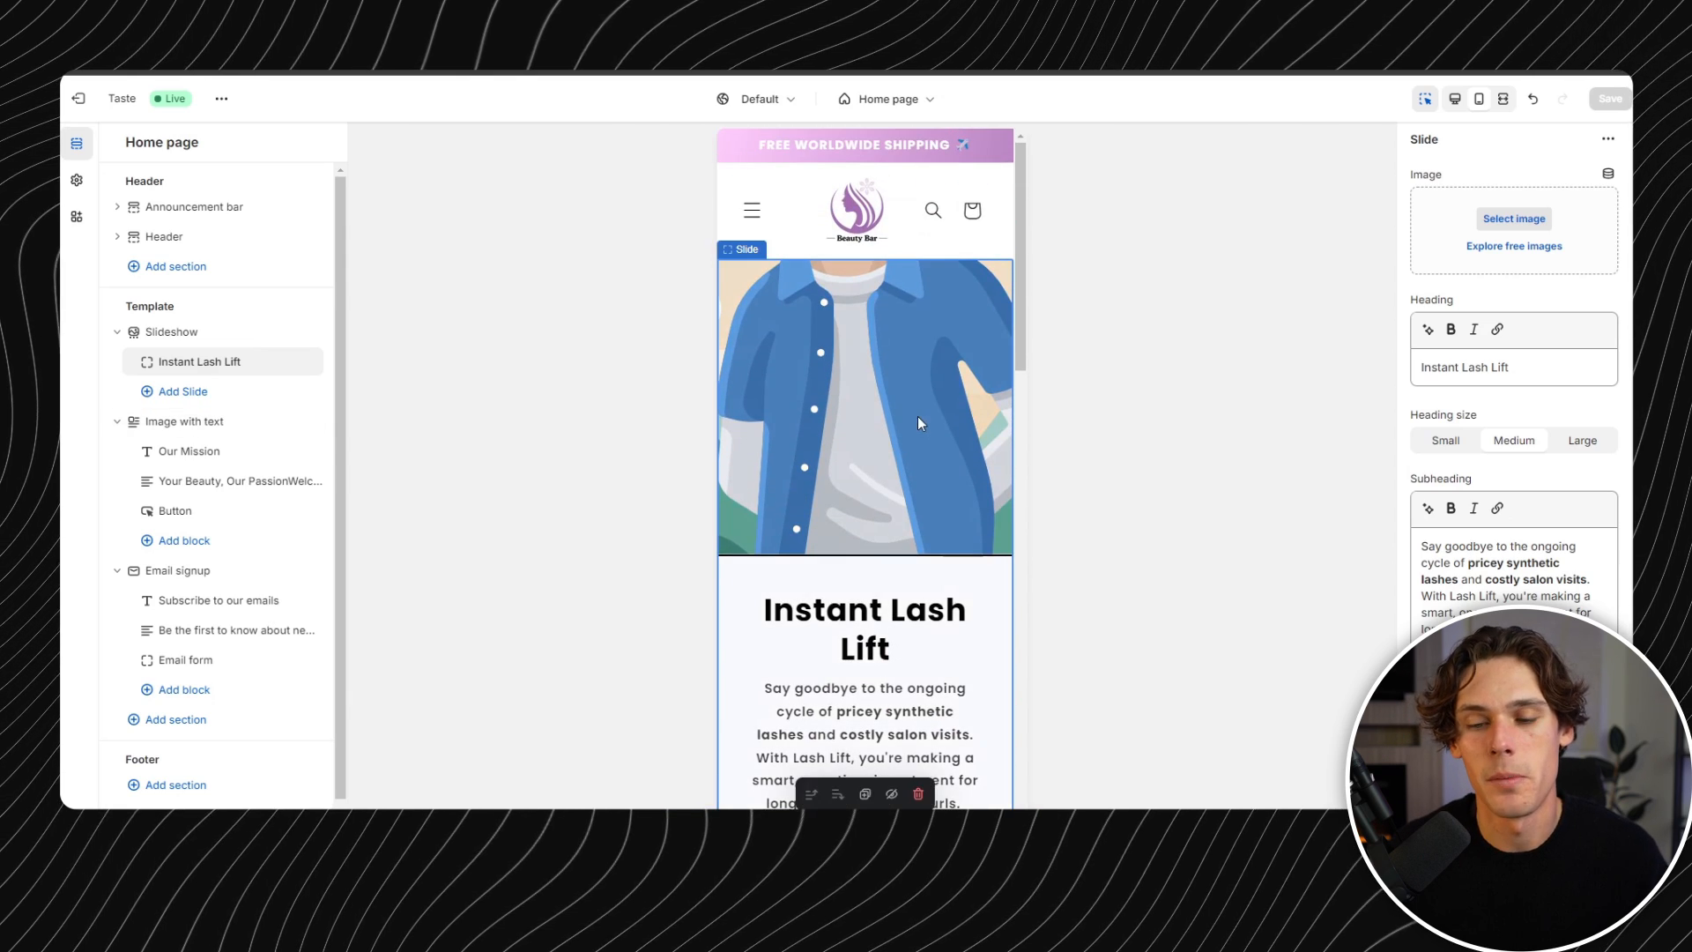
- Set the Instant Lash Lift slide's image to the library photo of the woman covering her mouth
left_click(1546, 220)
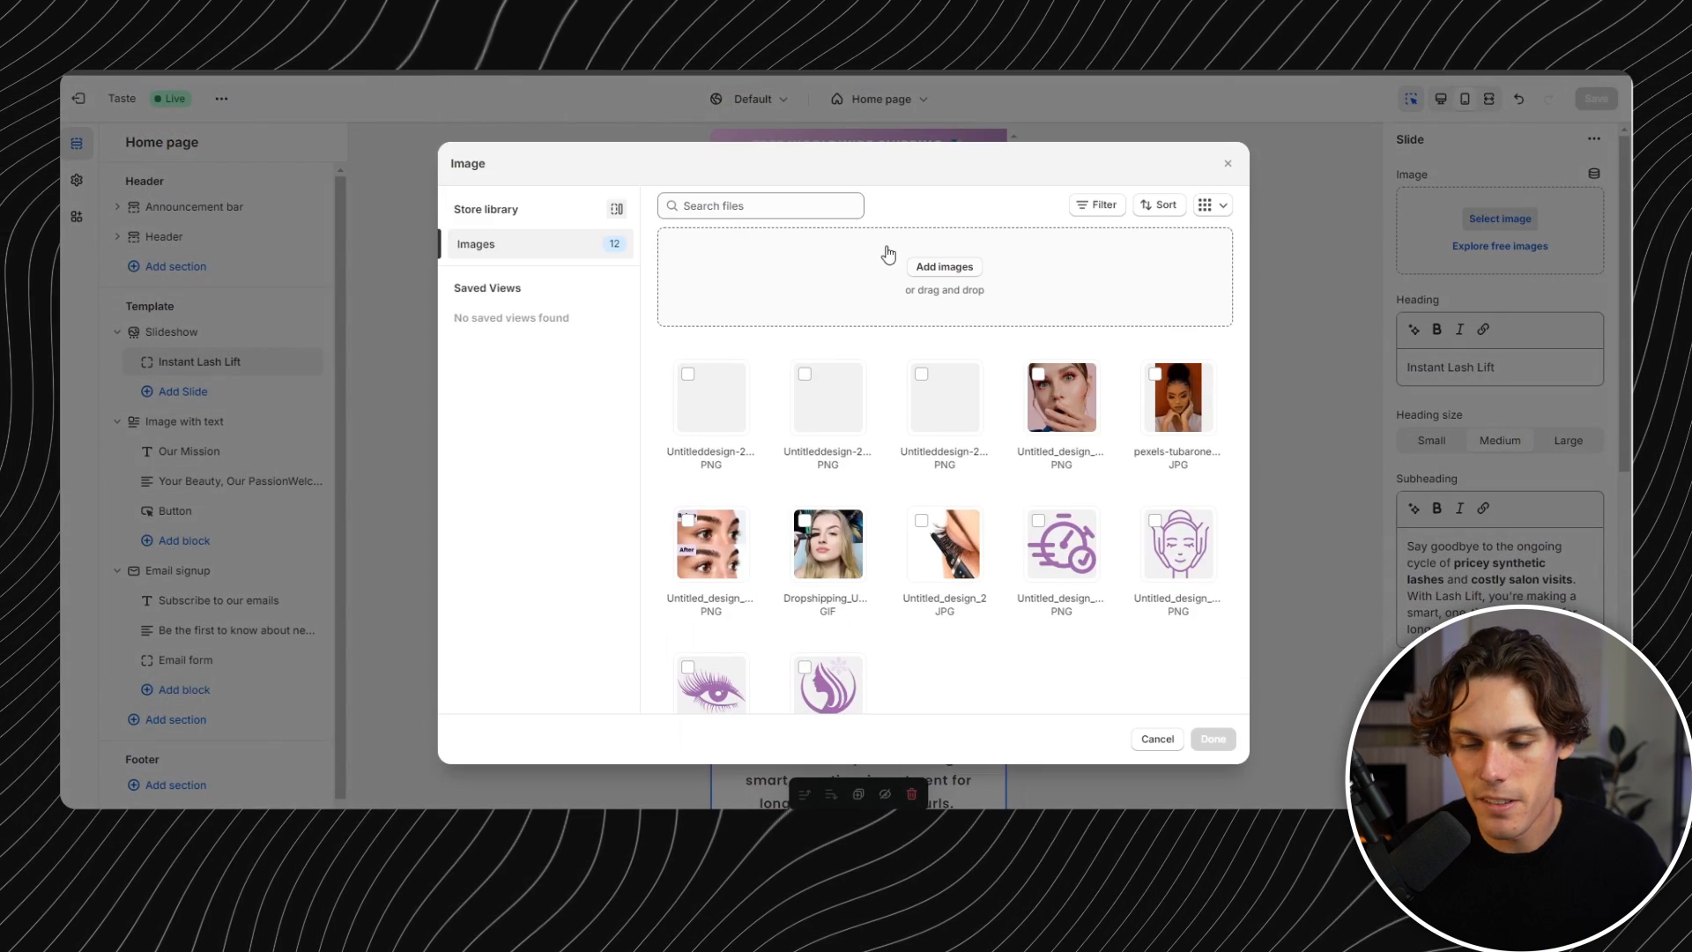
left_click(1066, 405)
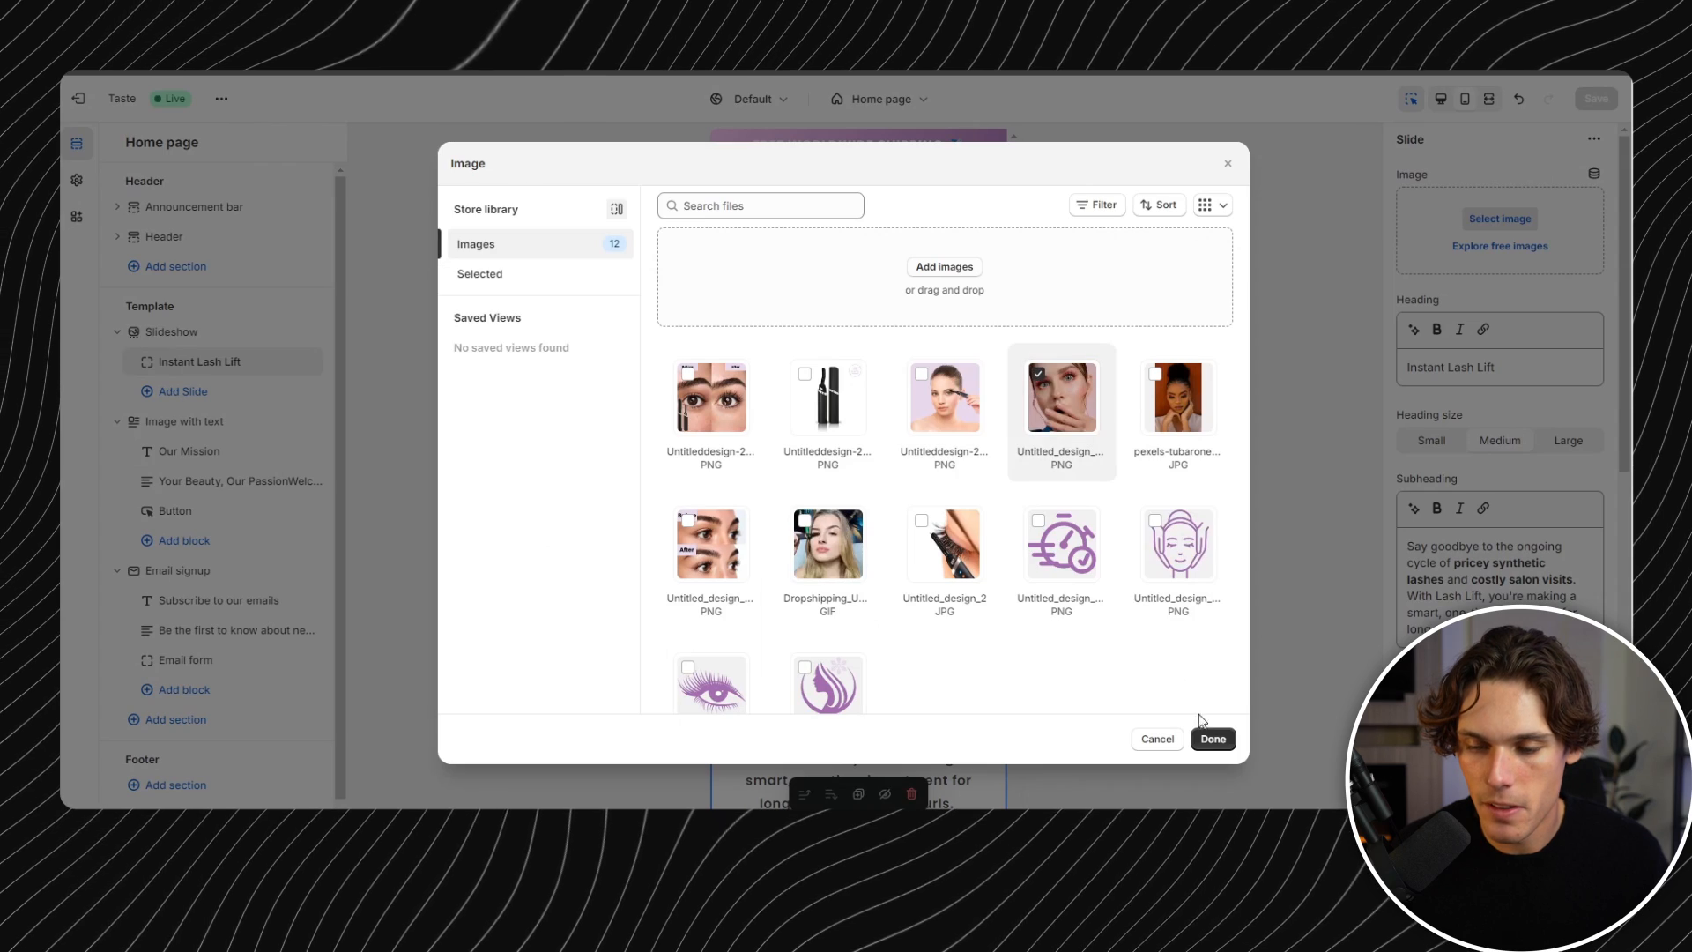
left_click(1212, 738)
- Set the Our Mission image-with-text section's image to the Dropshipping_Using_Tiktok_FULL_GUIDE_1 GIF and save the home page
scroll(955, 442, "down", 6)
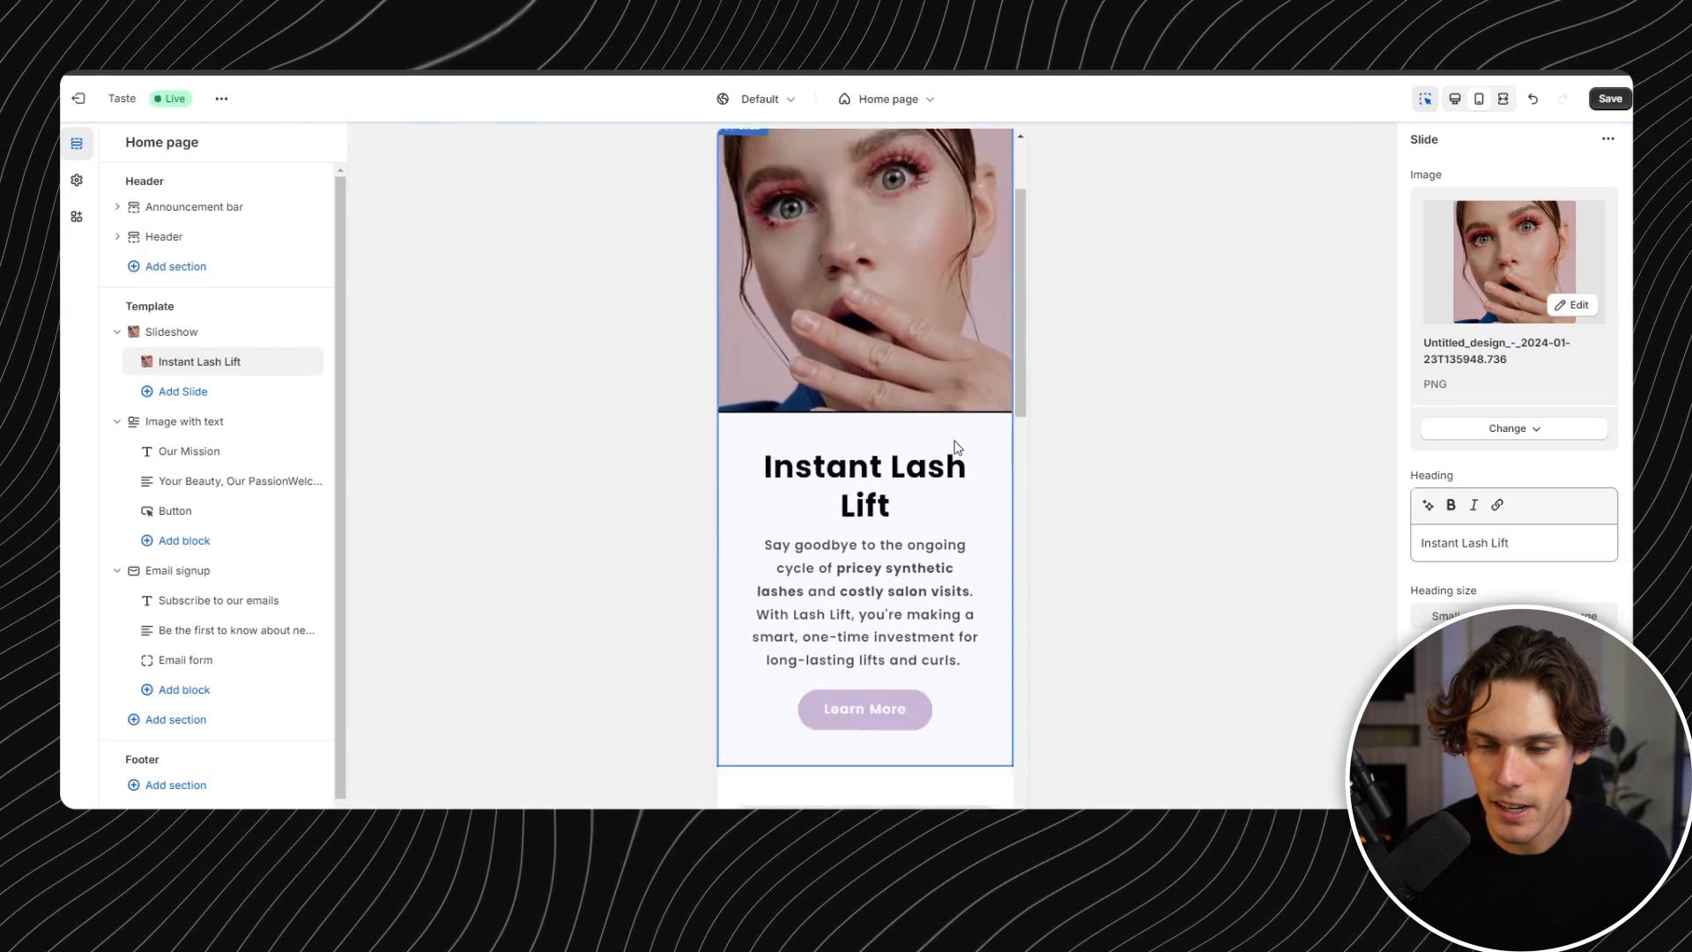
left_click(890, 338)
left_click(1531, 218)
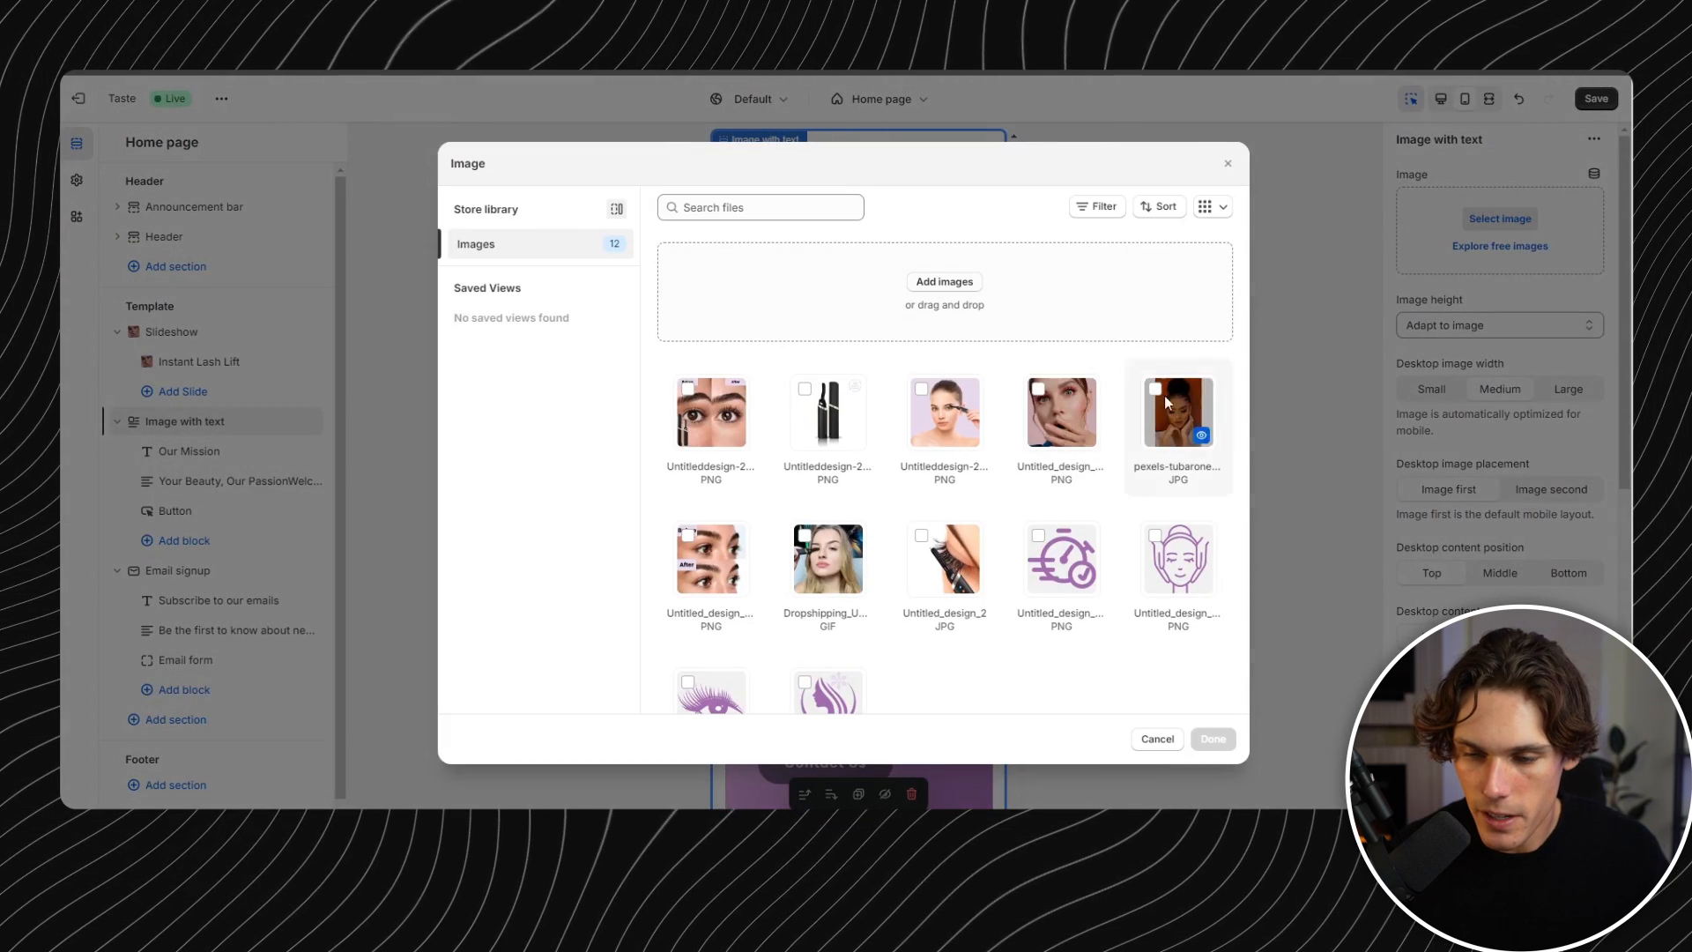
left_click(827, 558)
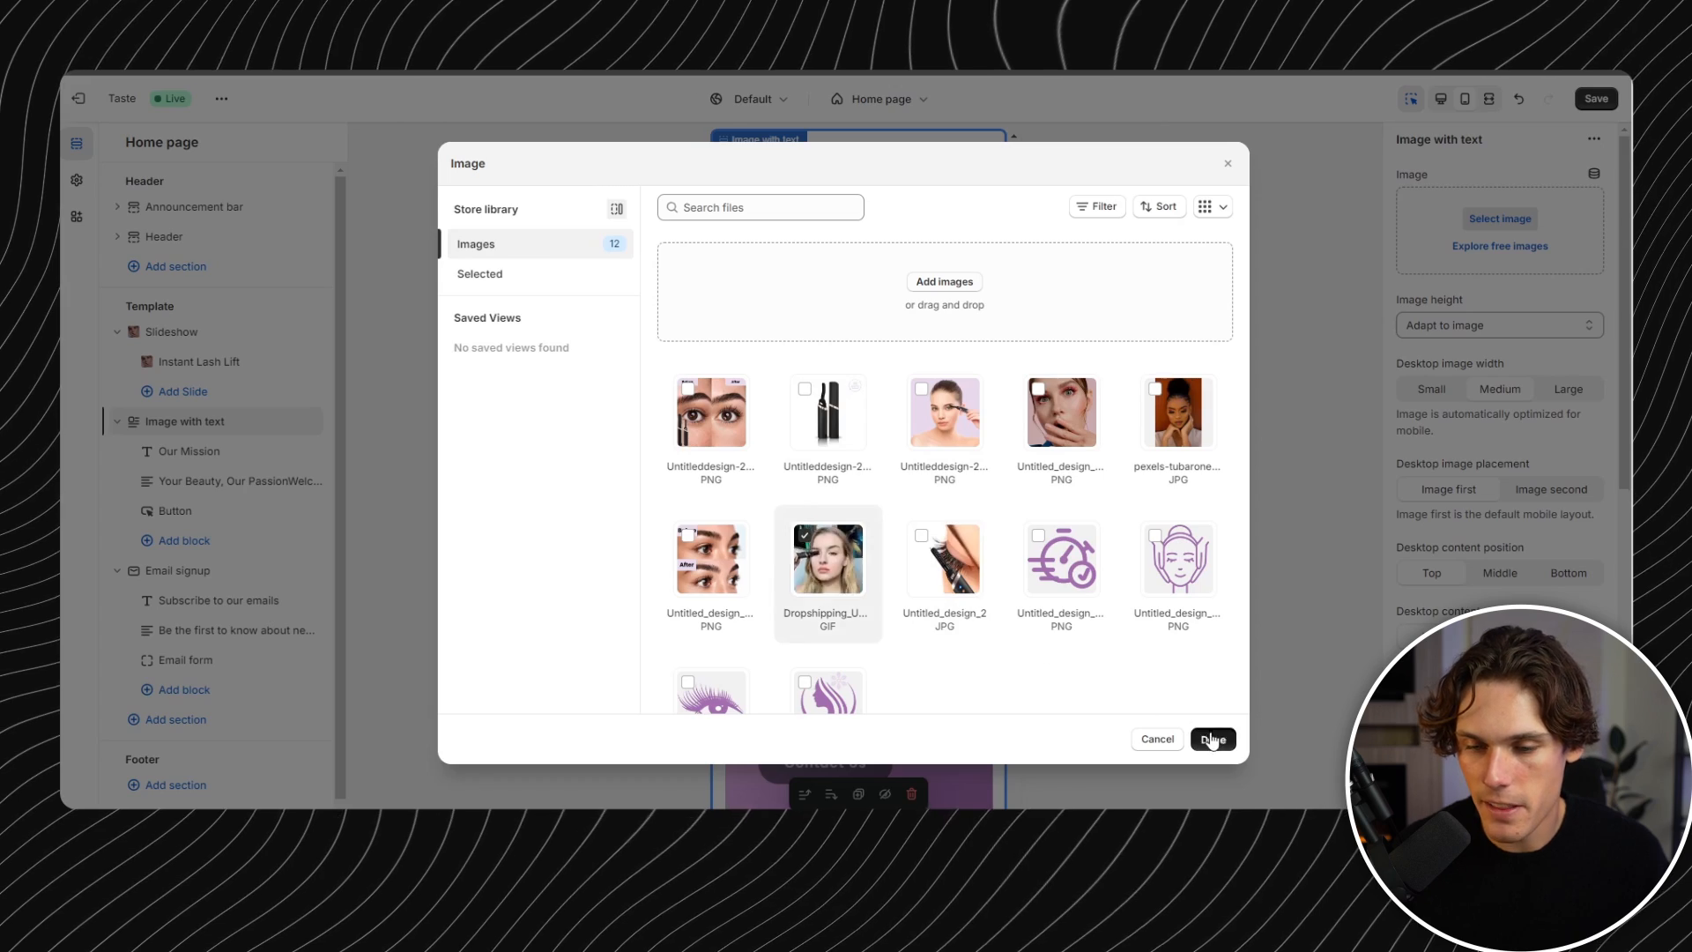
left_click(1212, 739)
scroll(912, 474, "up", 10)
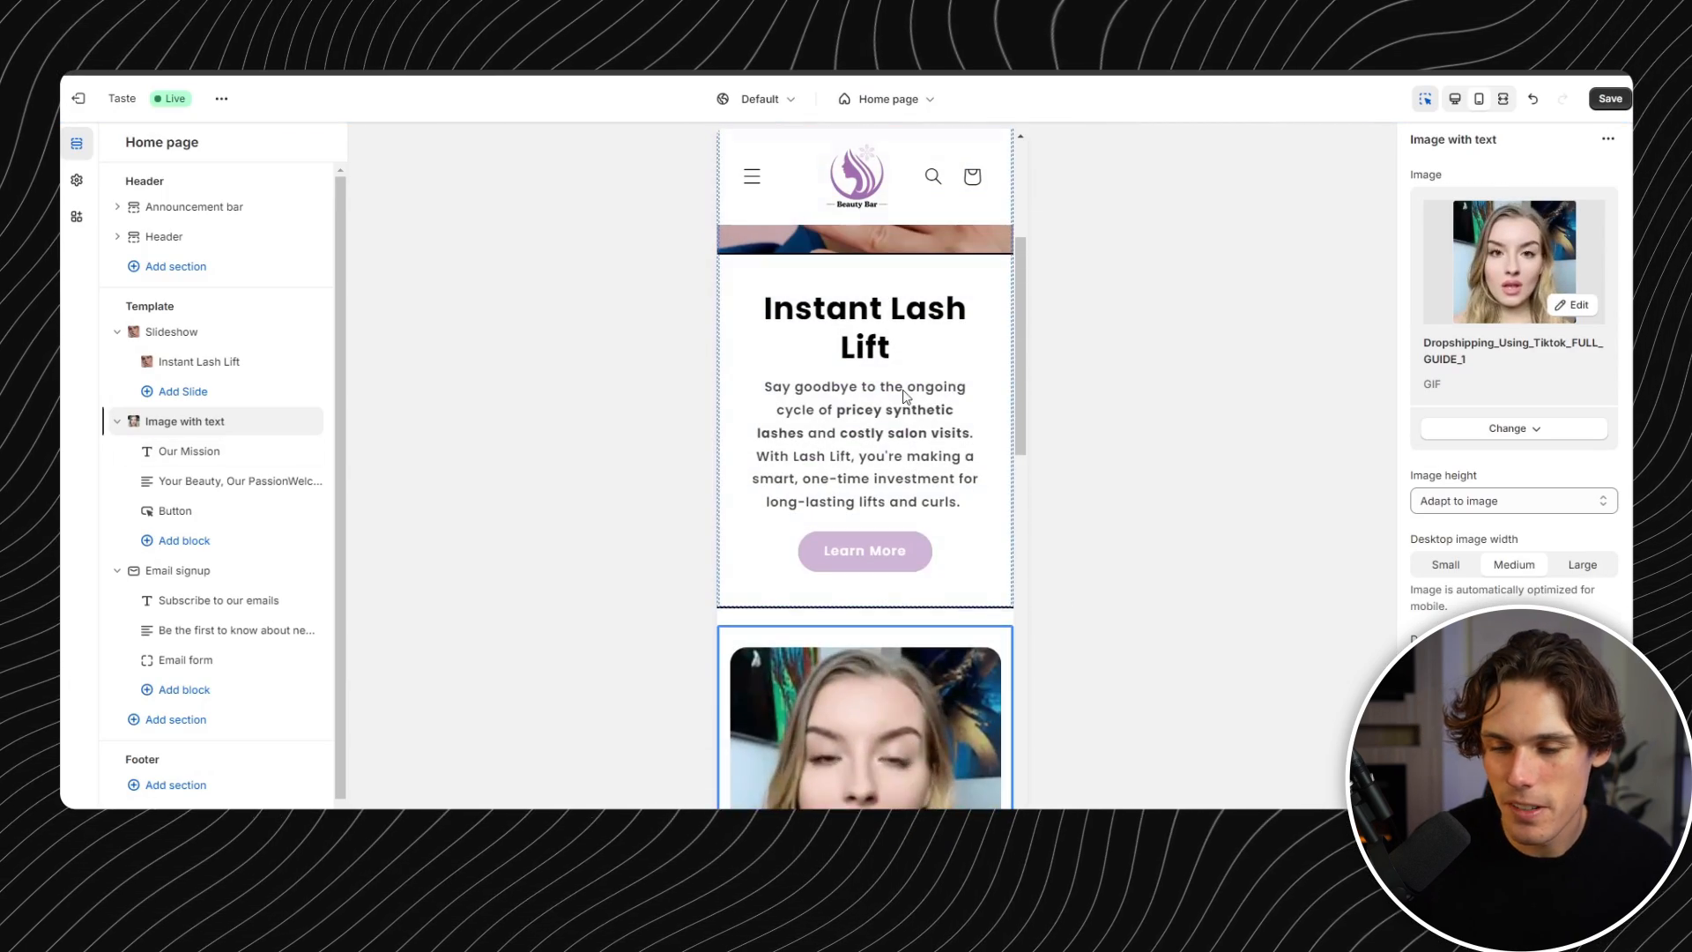
scroll(901, 384, "down", 3)
scroll(900, 393, "down", 5)
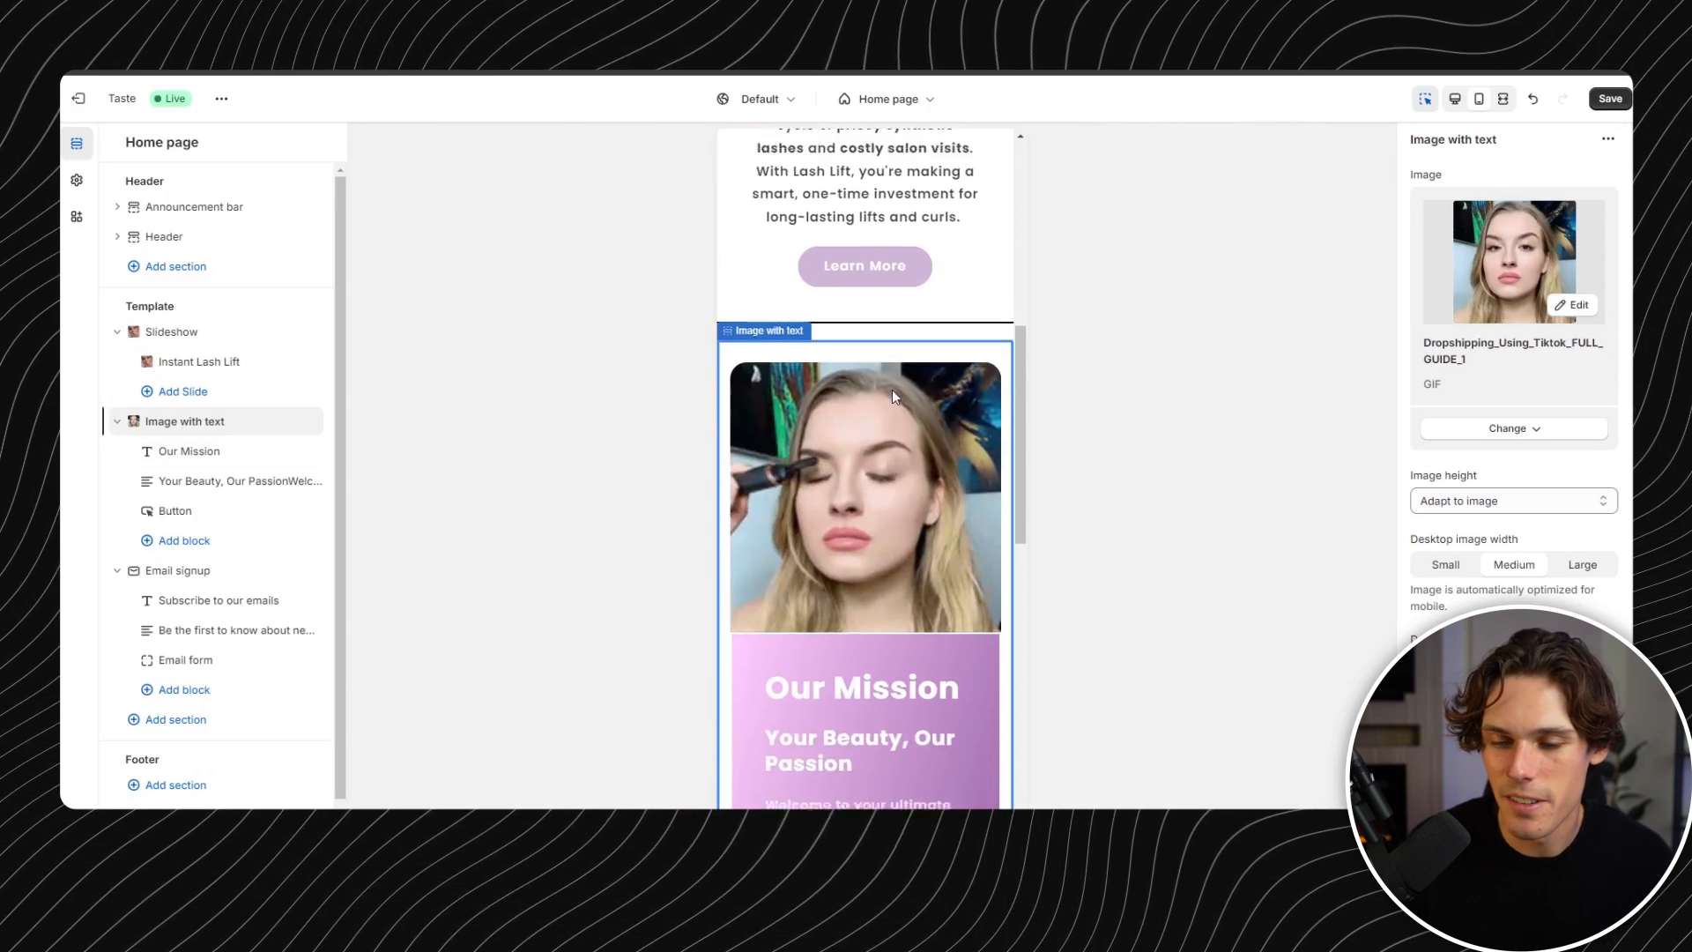
scroll(948, 306, "up", 2)
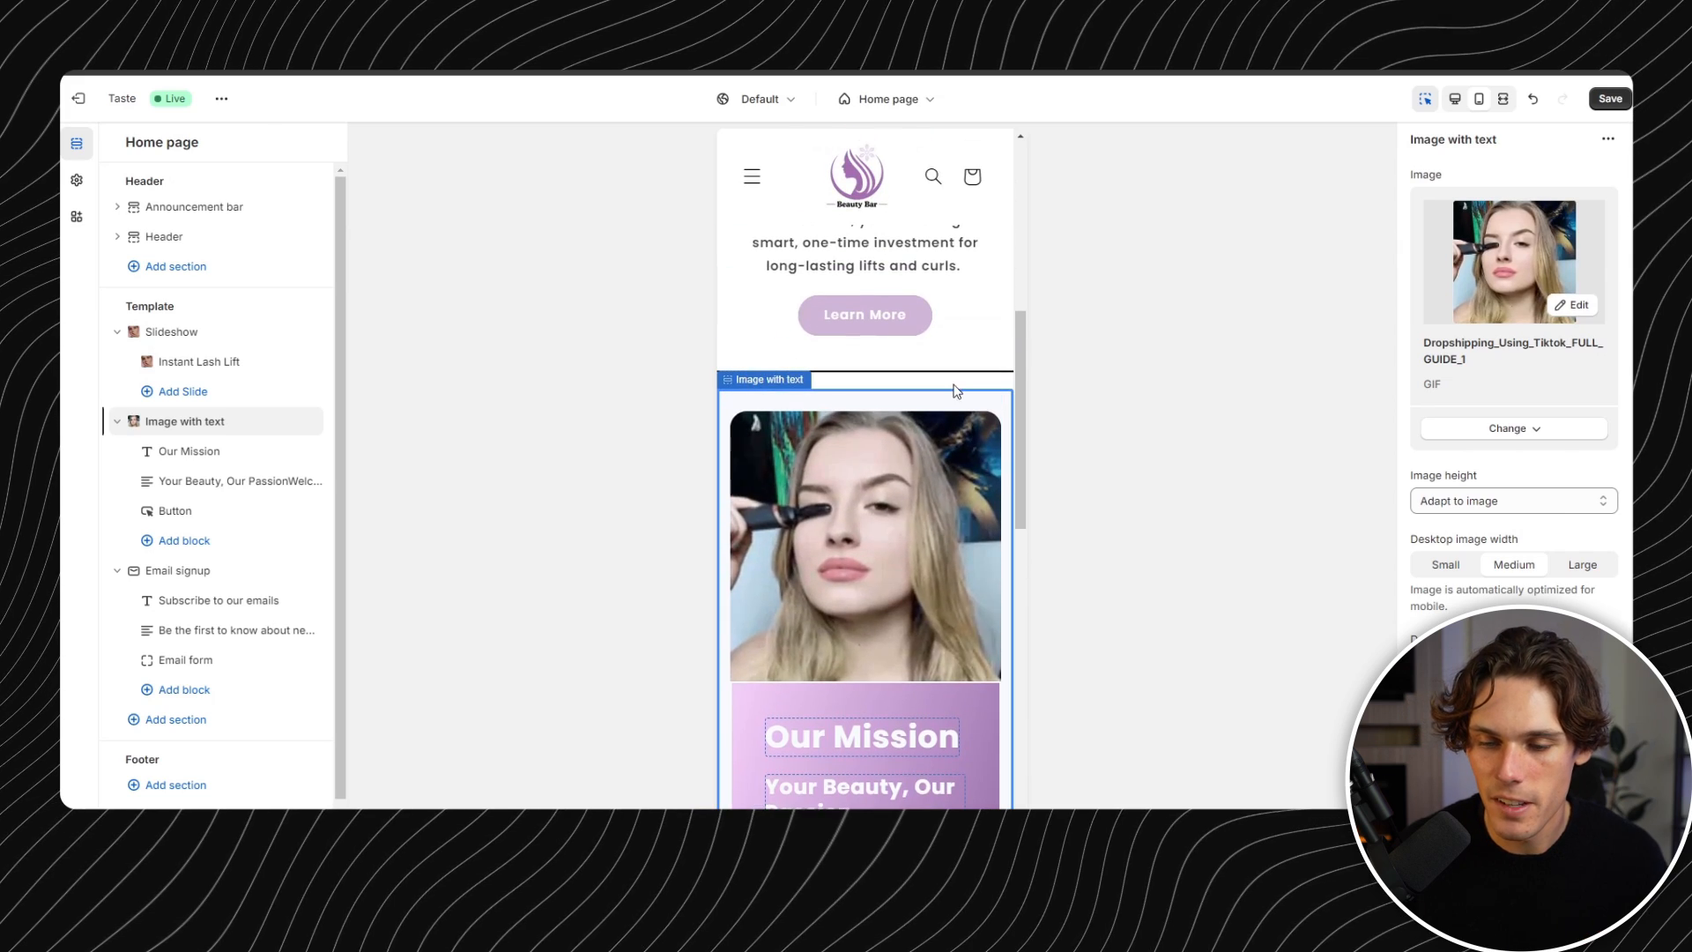
left_click(1602, 98)
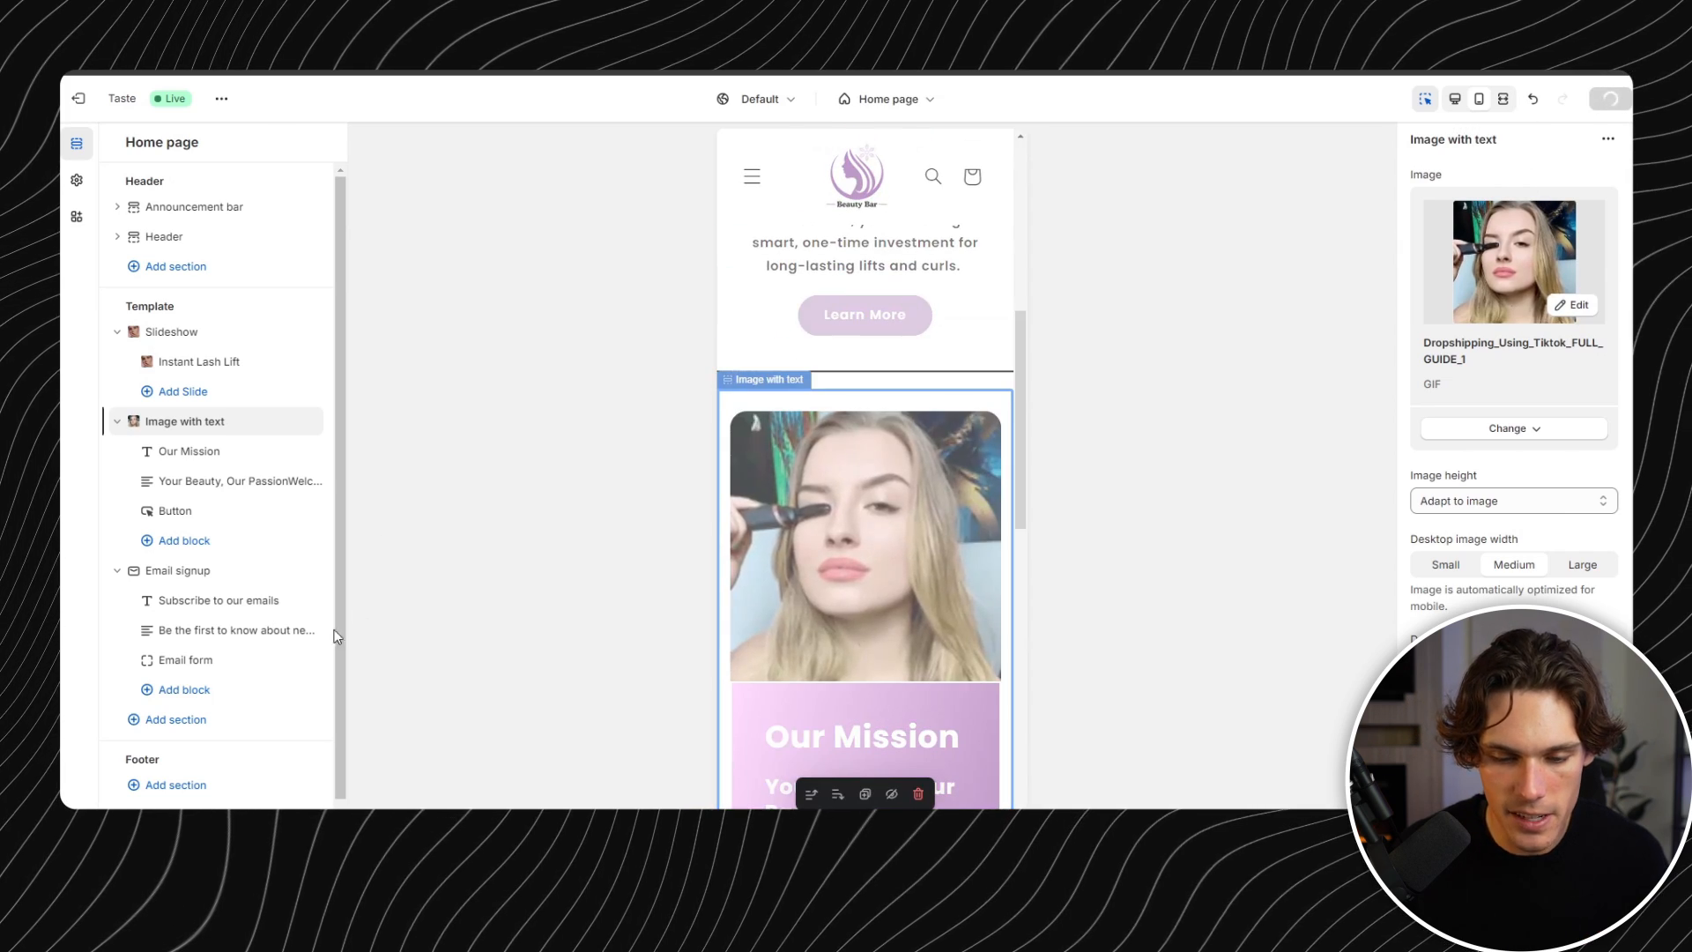
- Add a Featured product section to the home page and place it between the Slideshow and Image with text sections
left_click(211, 725)
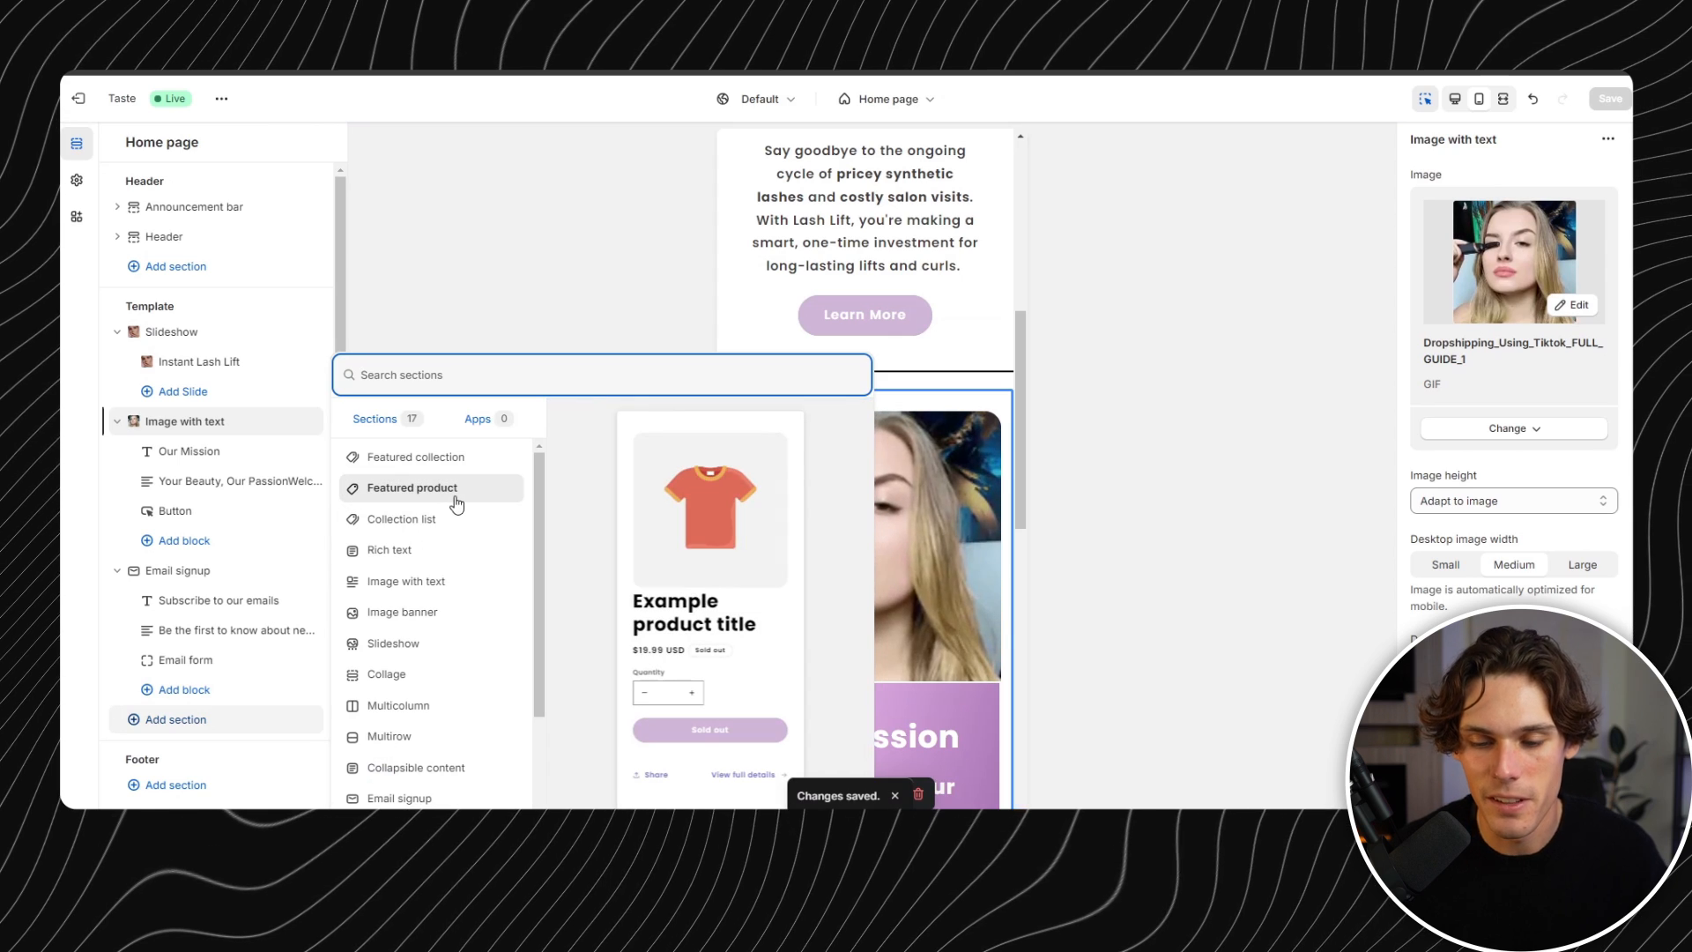
left_click(457, 504)
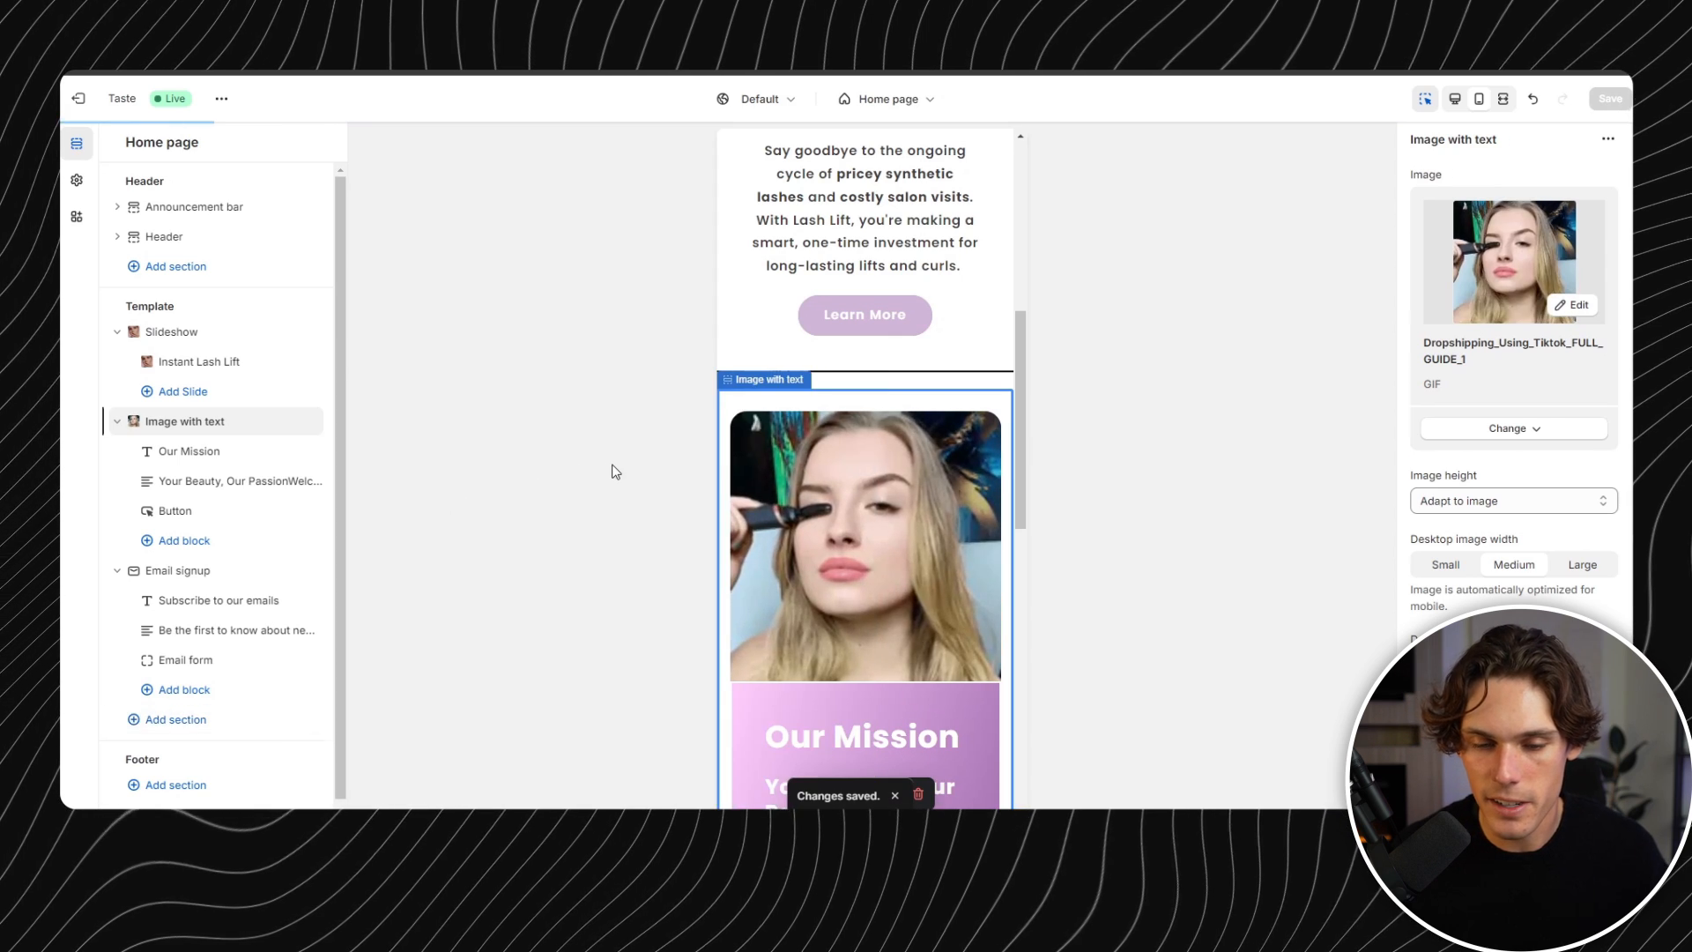
mouse_move(137, 438)
left_mouse_down()
mouse_move(137, 578)
mouse_move(170, 366)
mouse_move(137, 422)
left_mouse_up()
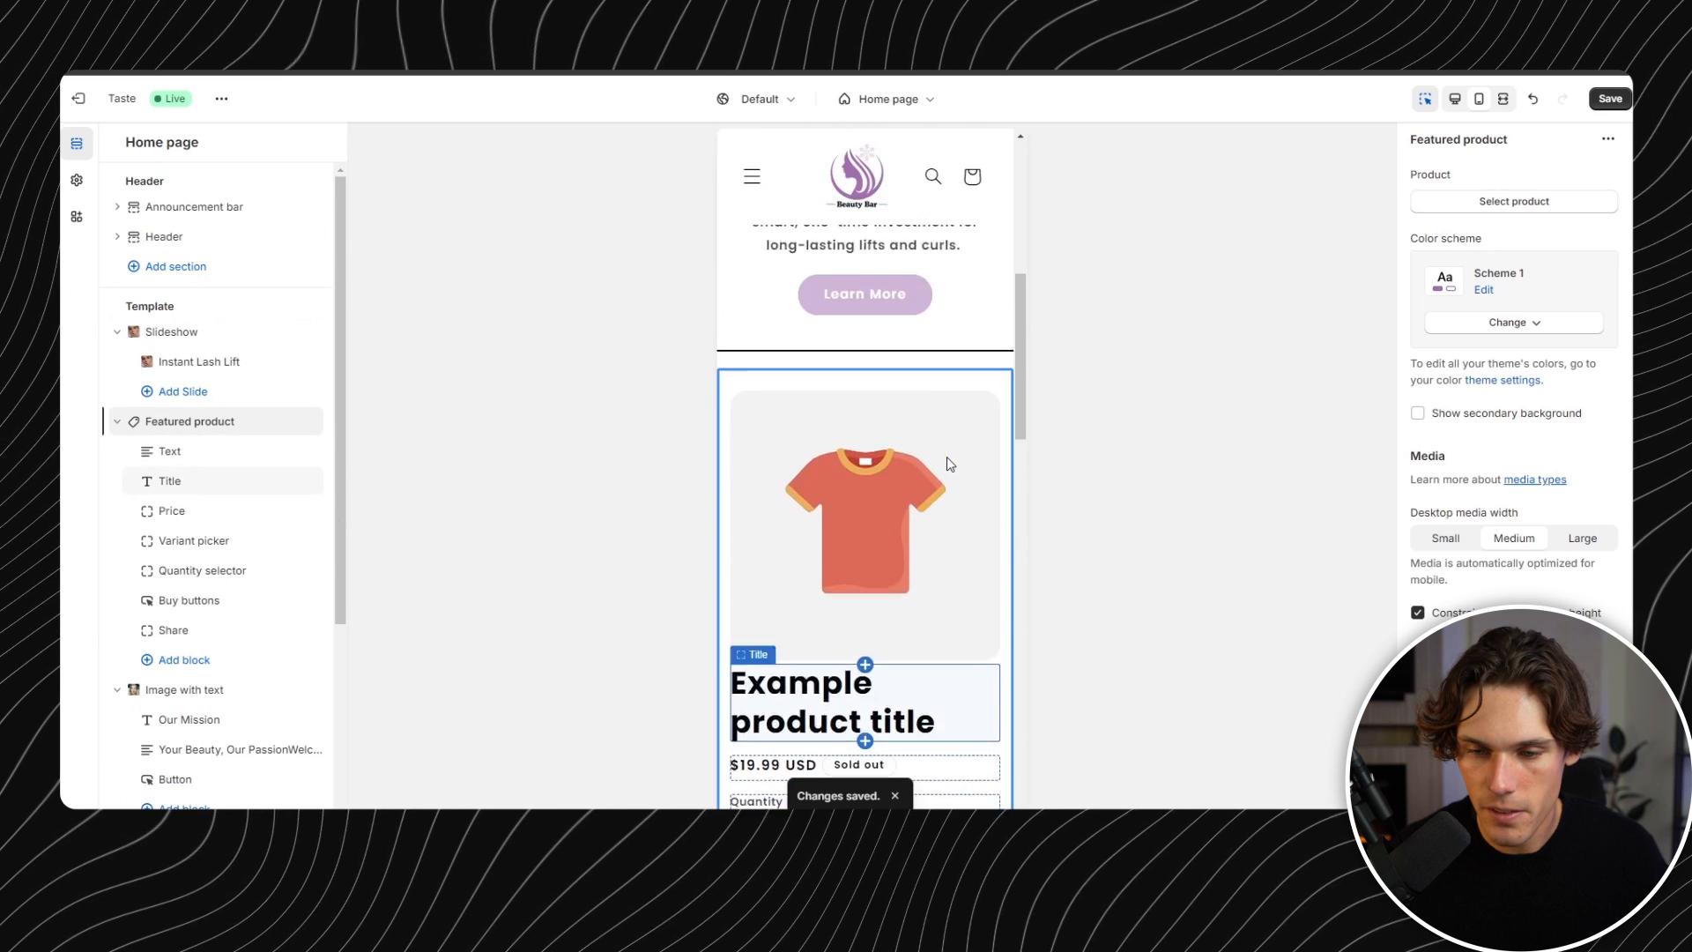
- Assign the Beauty Bar - Heated Eyelash Curler to the Featured product section and save the home page
left_click(1546, 201)
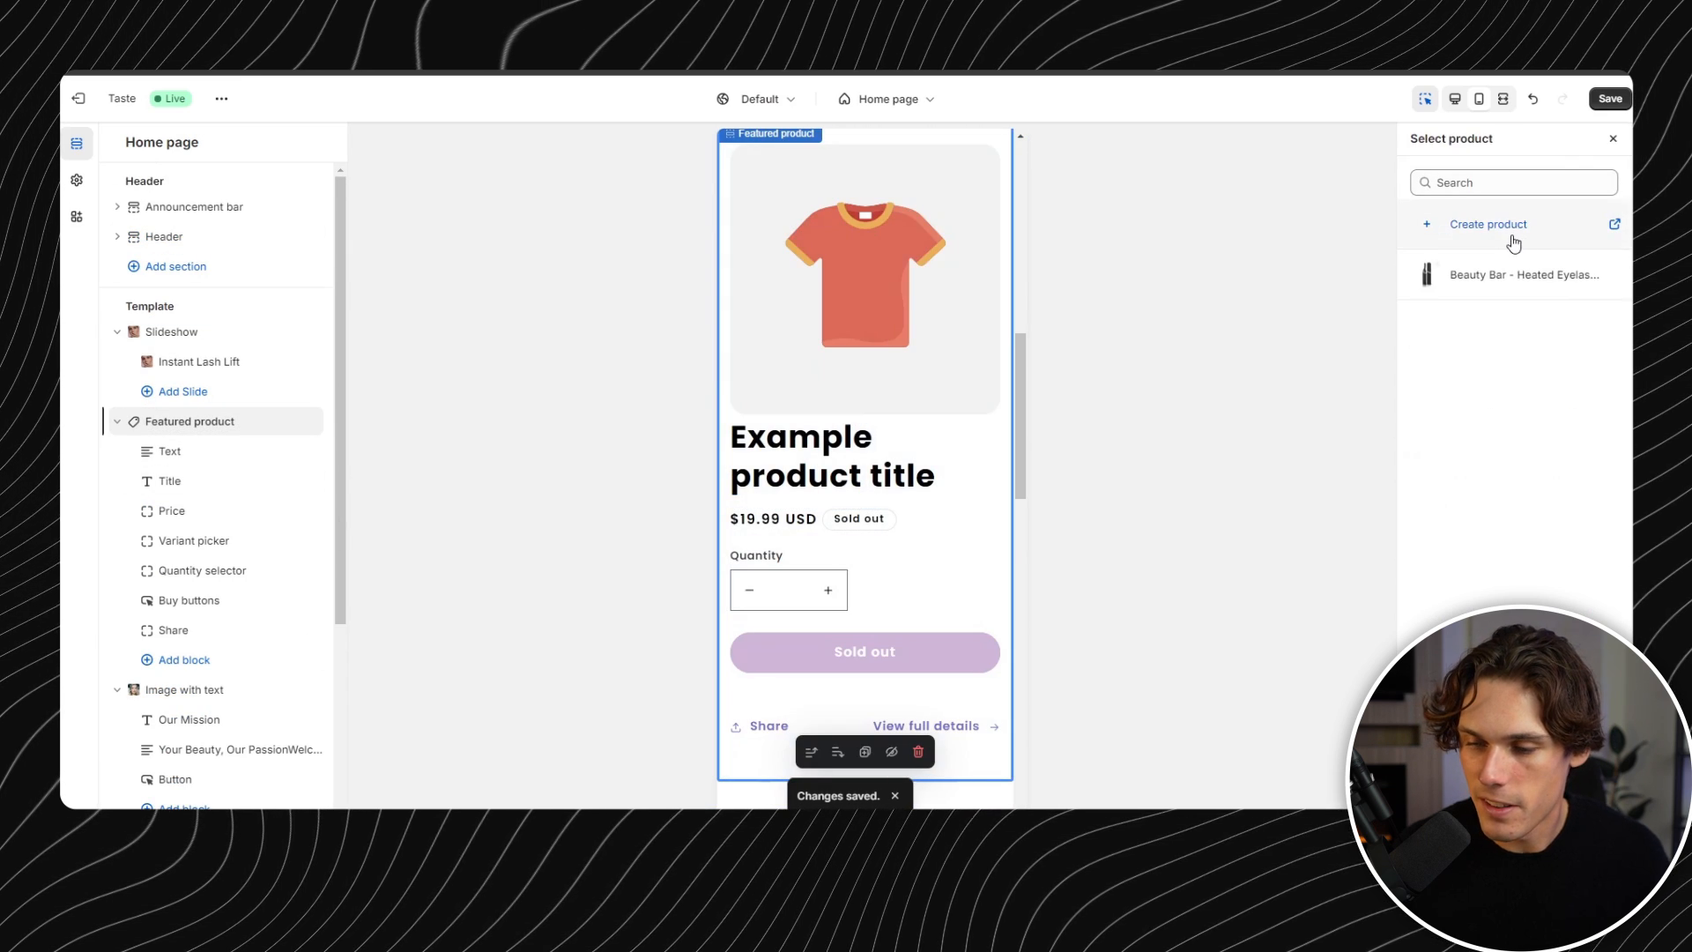
left_click(1513, 284)
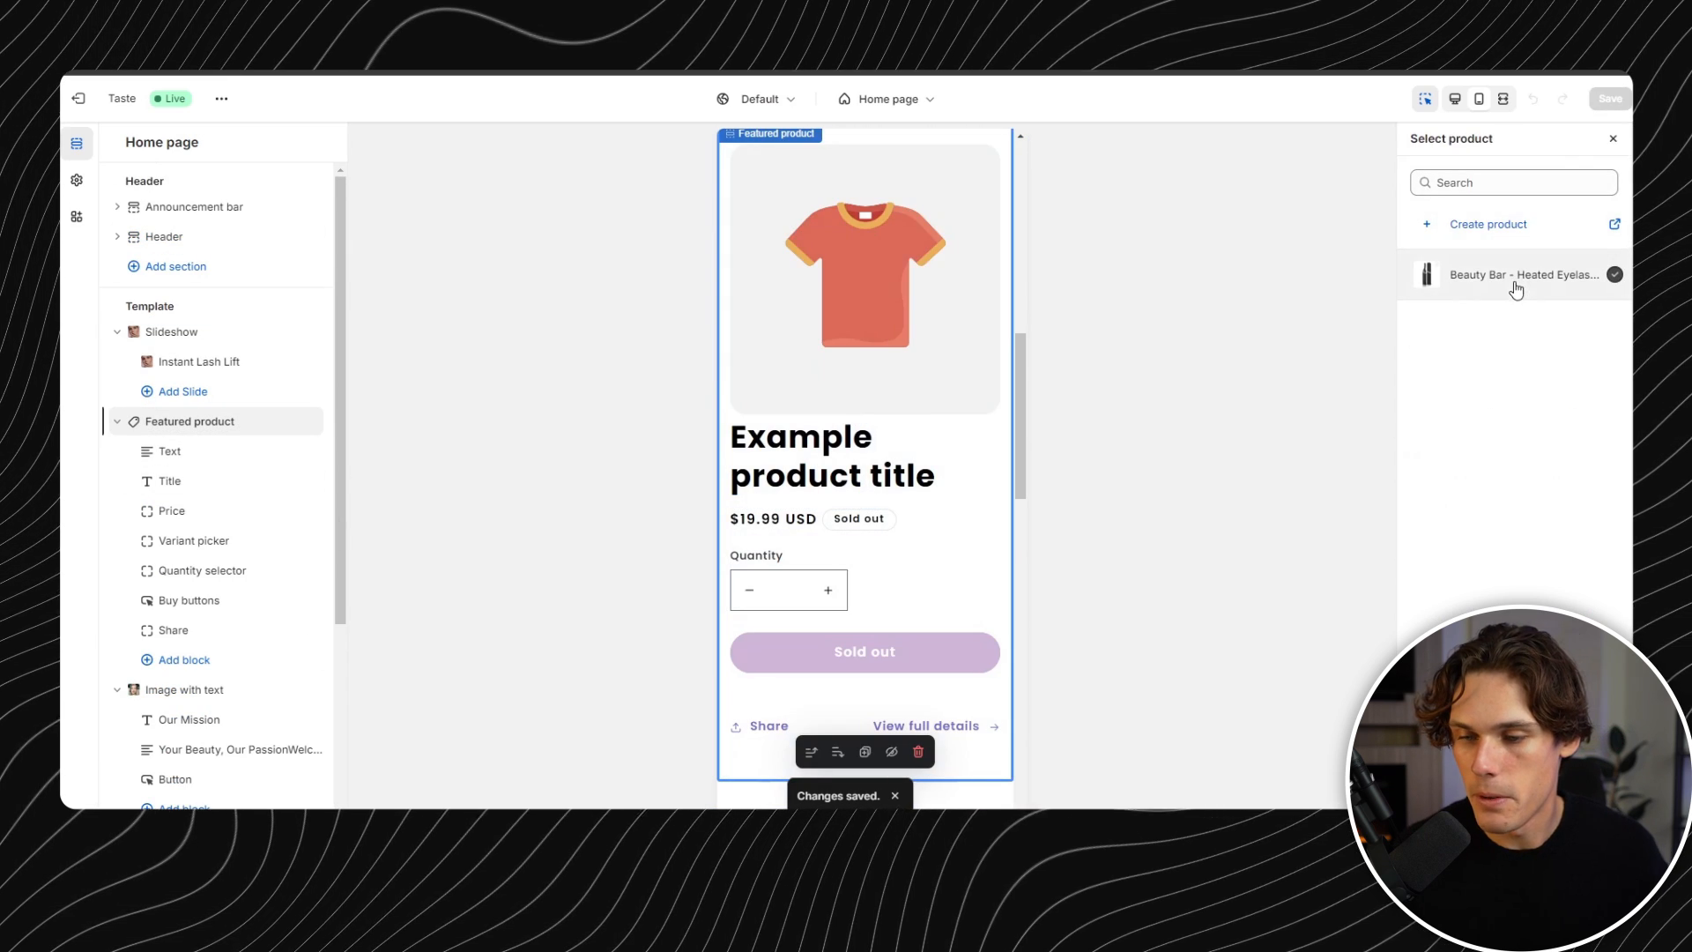
key("Escape")
scroll(910, 453, "down", 2)
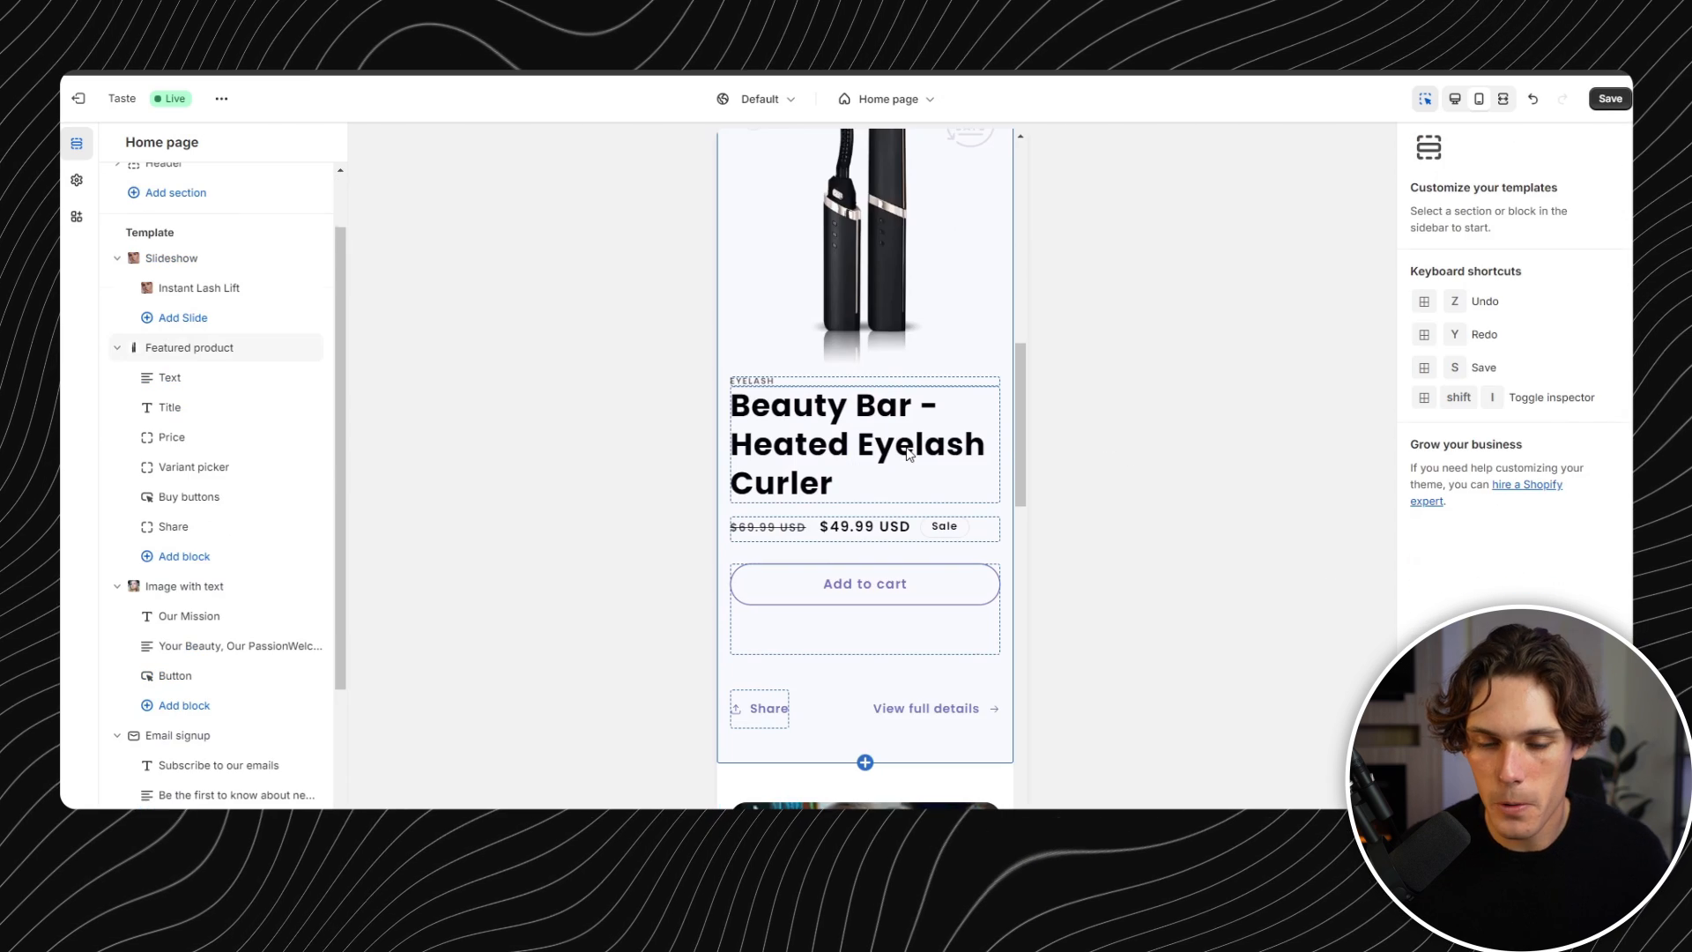
scroll(828, 476, "down", 3)
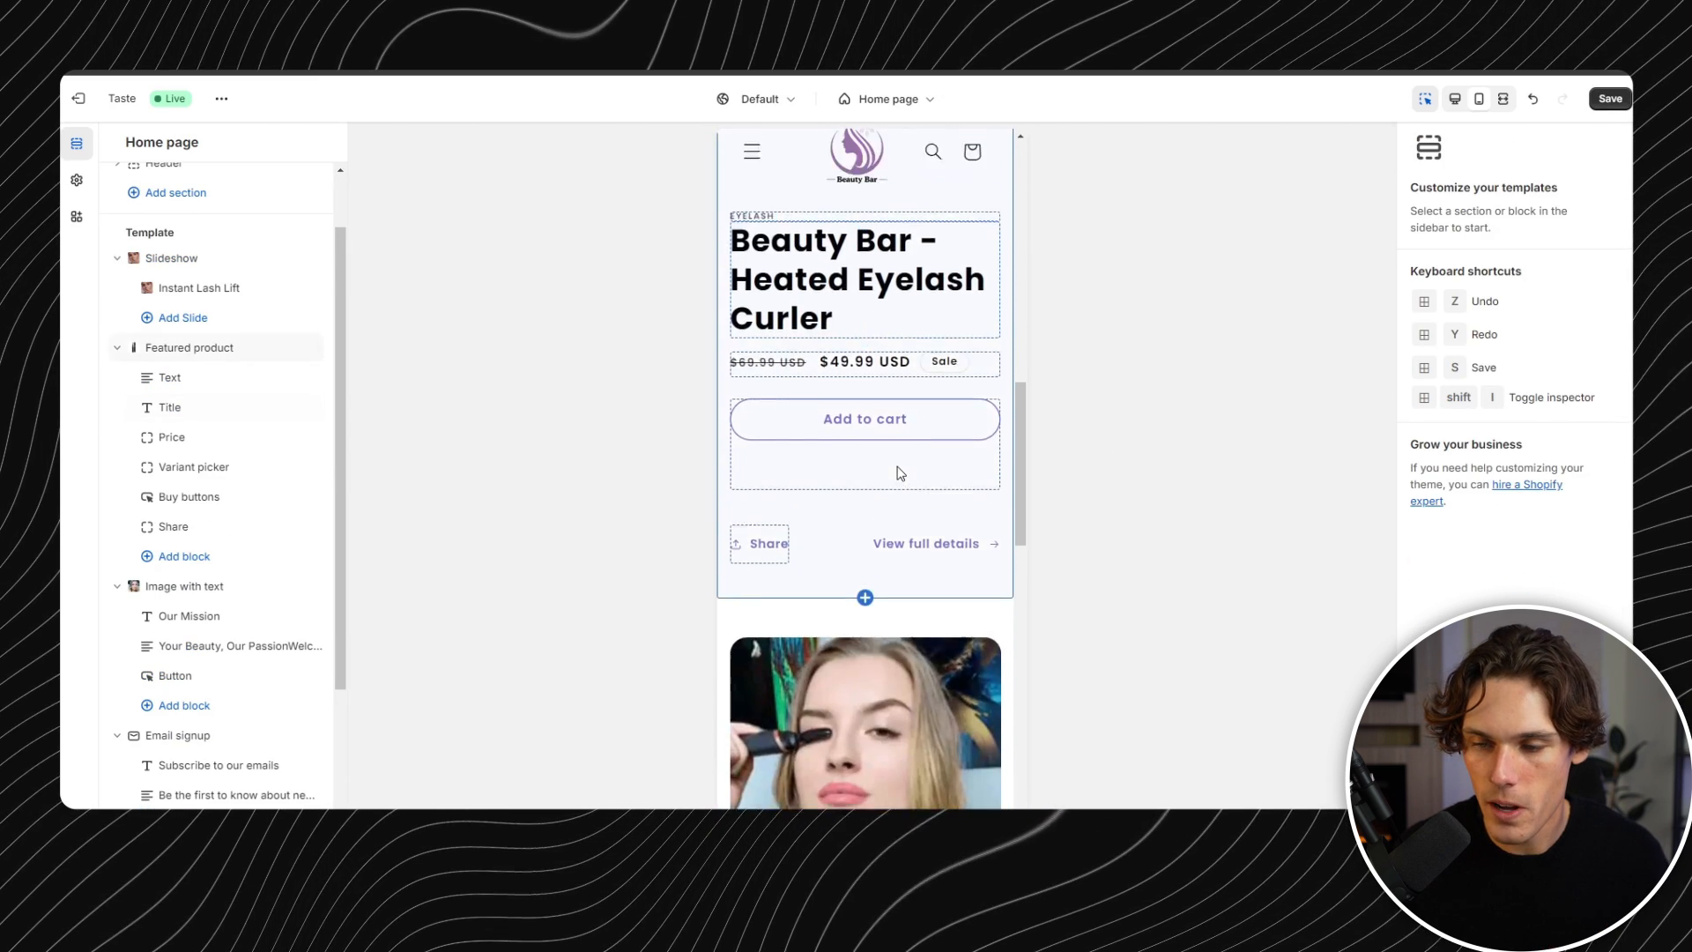
scroll(829, 475, "up", 2)
left_click(1609, 99)
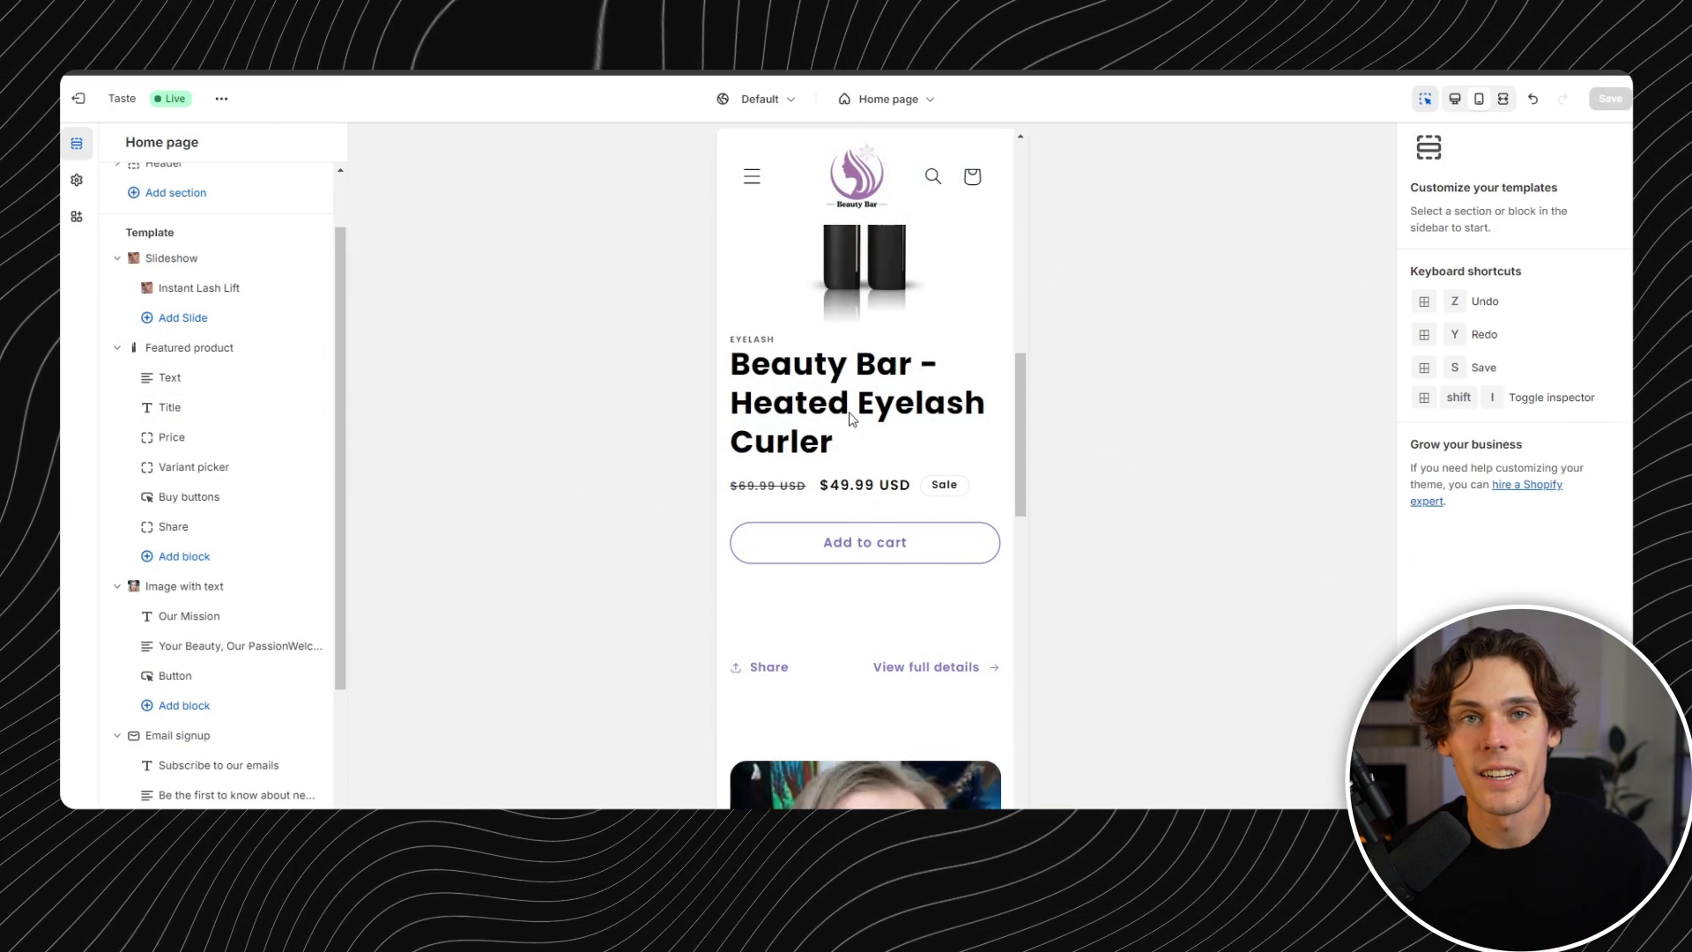
scroll(863, 396, "up", 2)
scroll(864, 395, "down", 10)
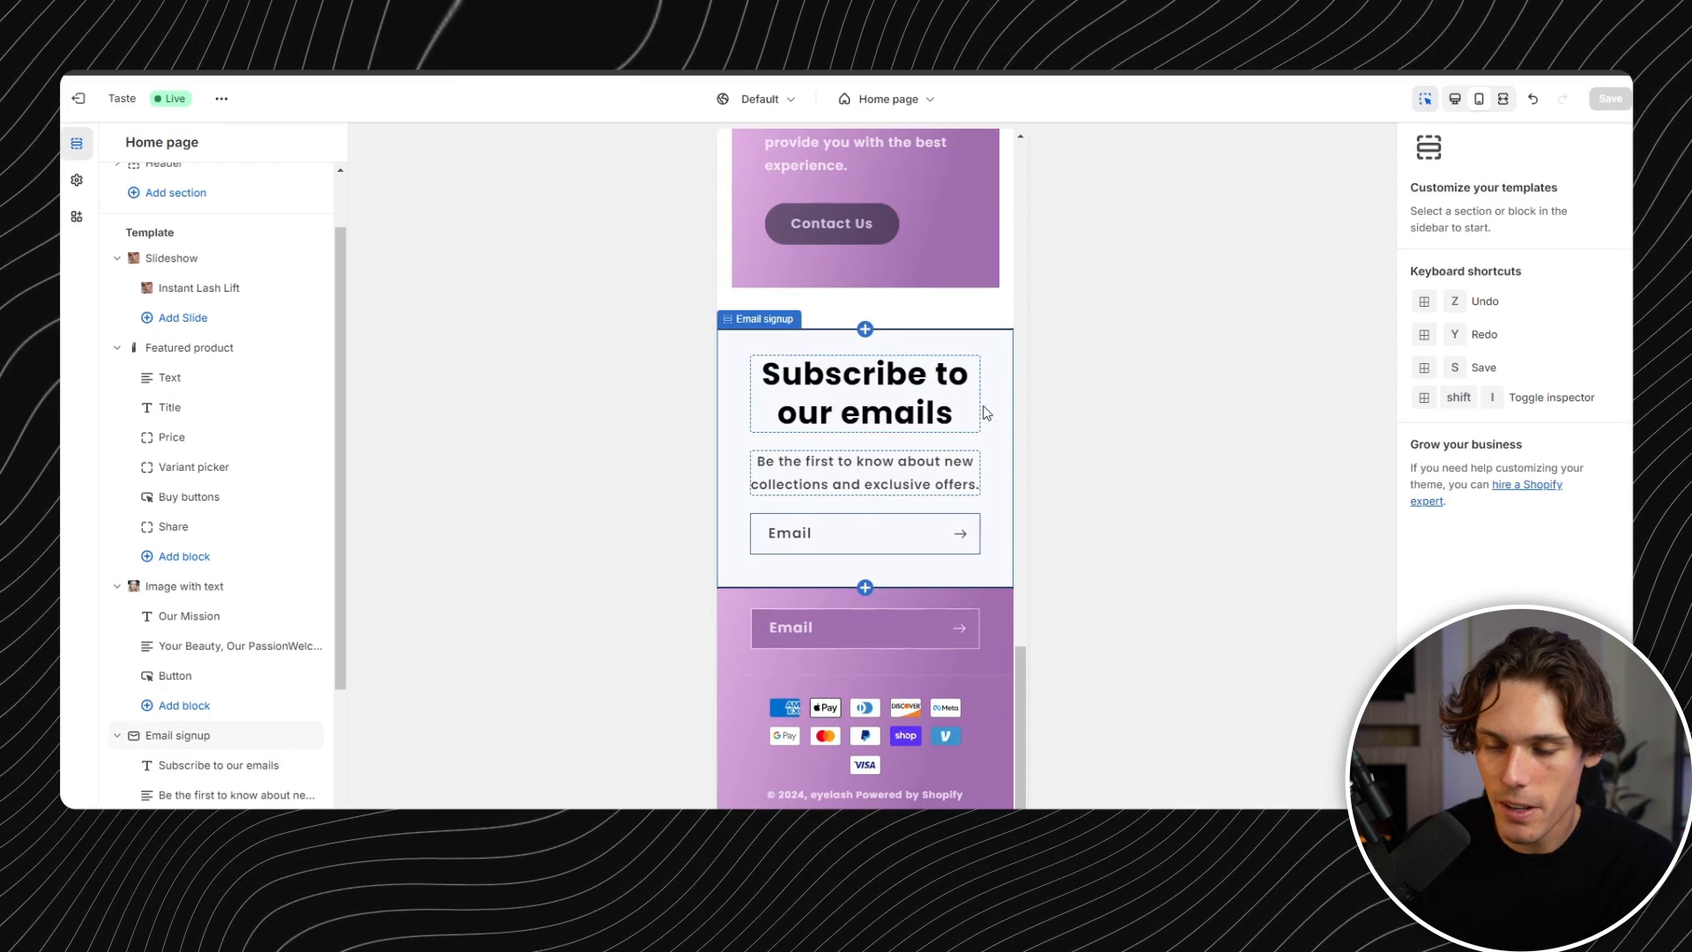
- Review the home page's mobile preview, from the email signup and Our Mission sections up to the slideshow
scroll(971, 433, "up", 15)
scroll(976, 425, "down", 6)
scroll(969, 422, "down", 8)
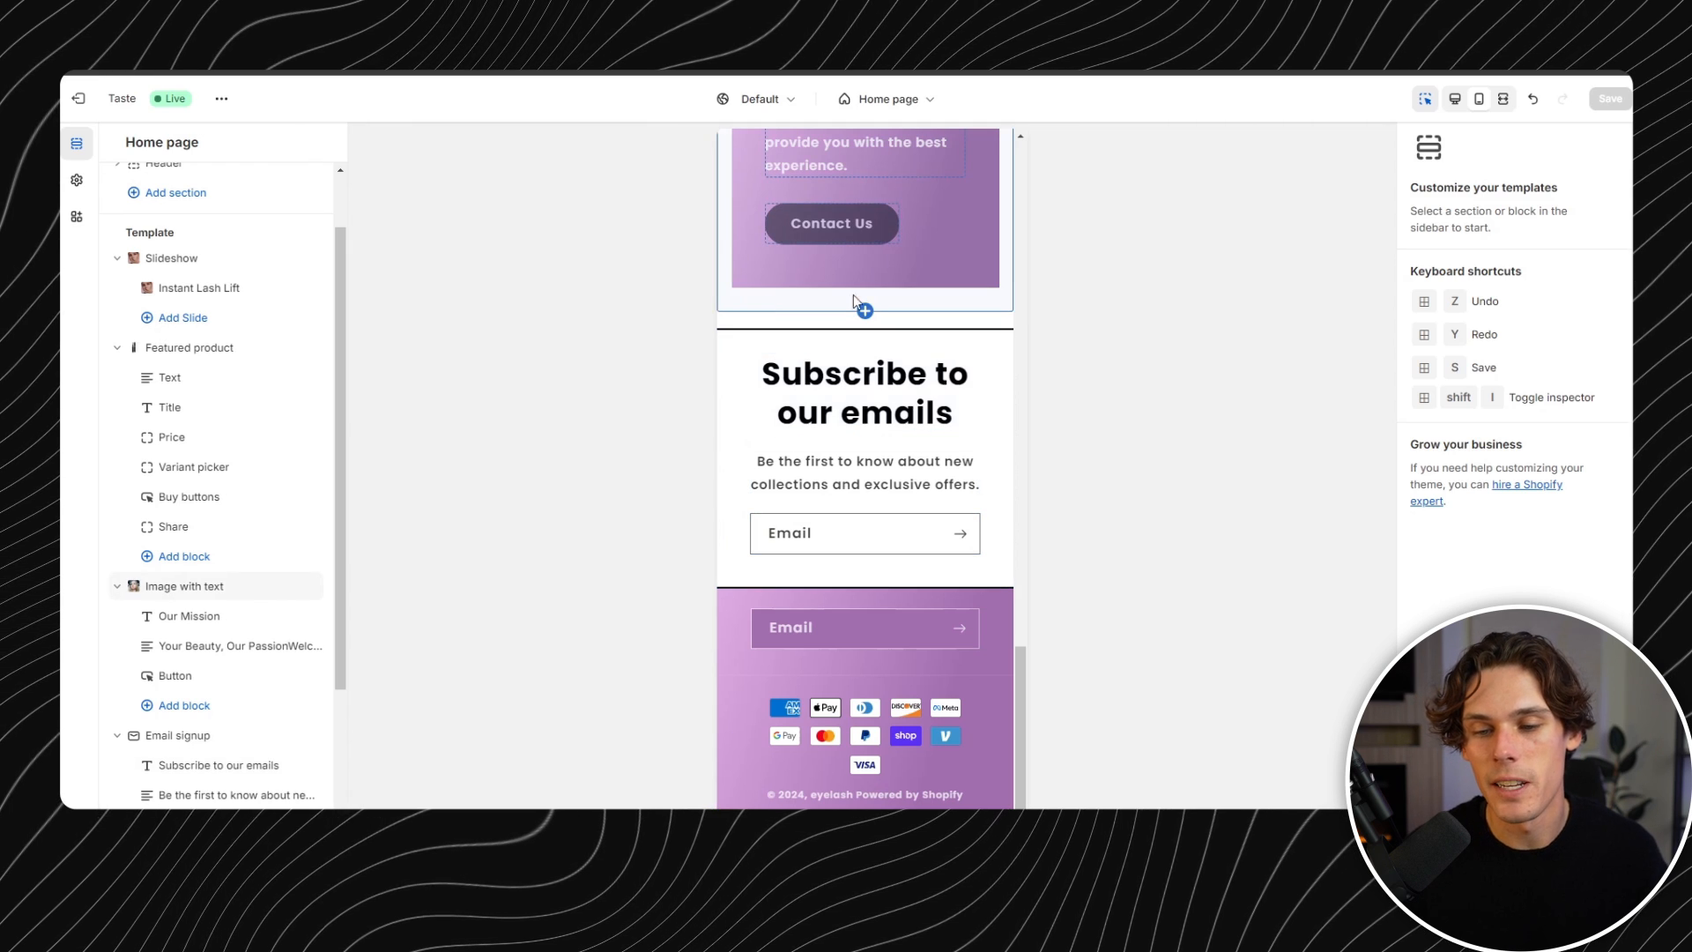
scroll(870, 378, "up", 4)
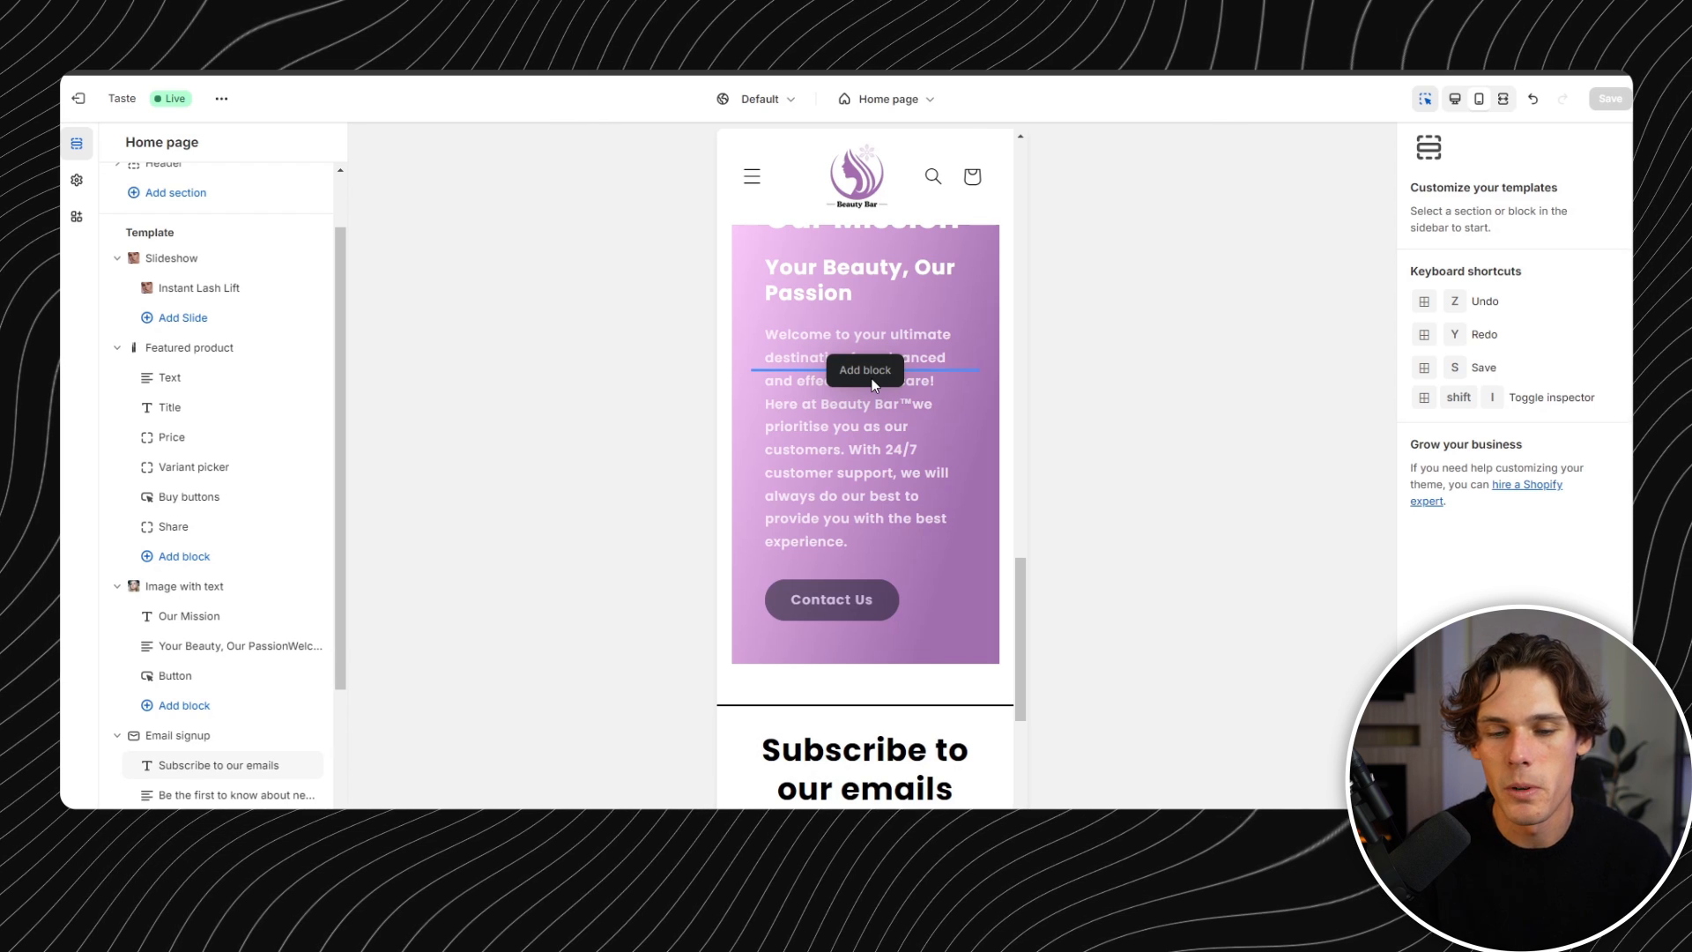
mouse_move(227, 421)
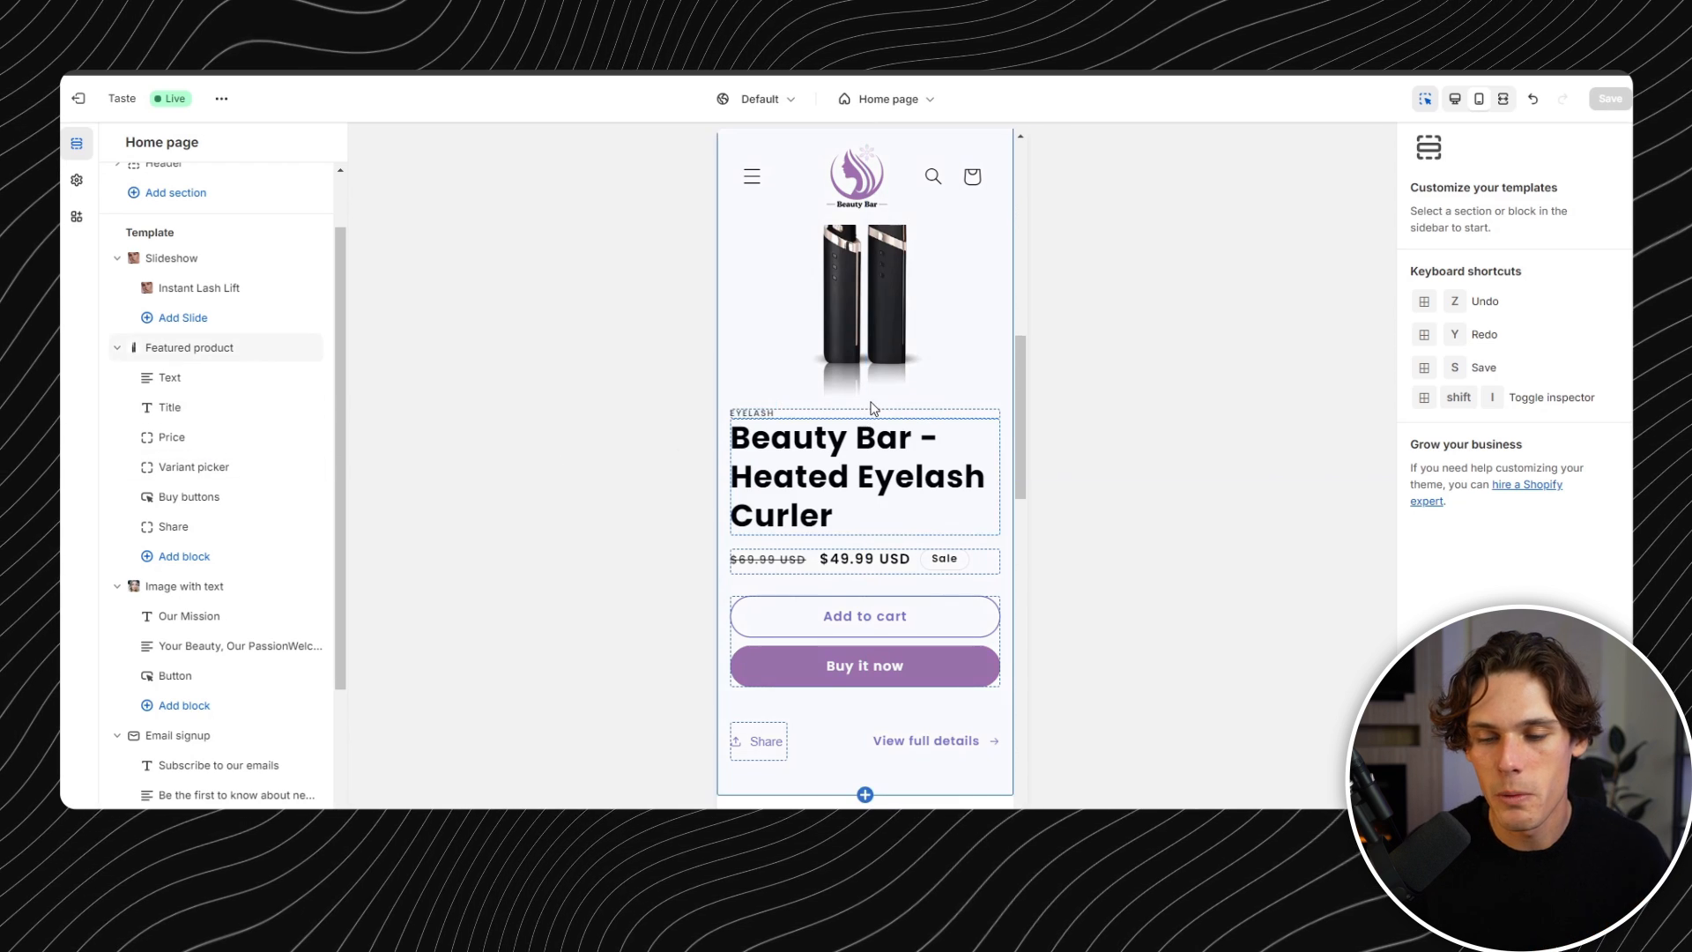
scroll(872, 409, "up", 10)
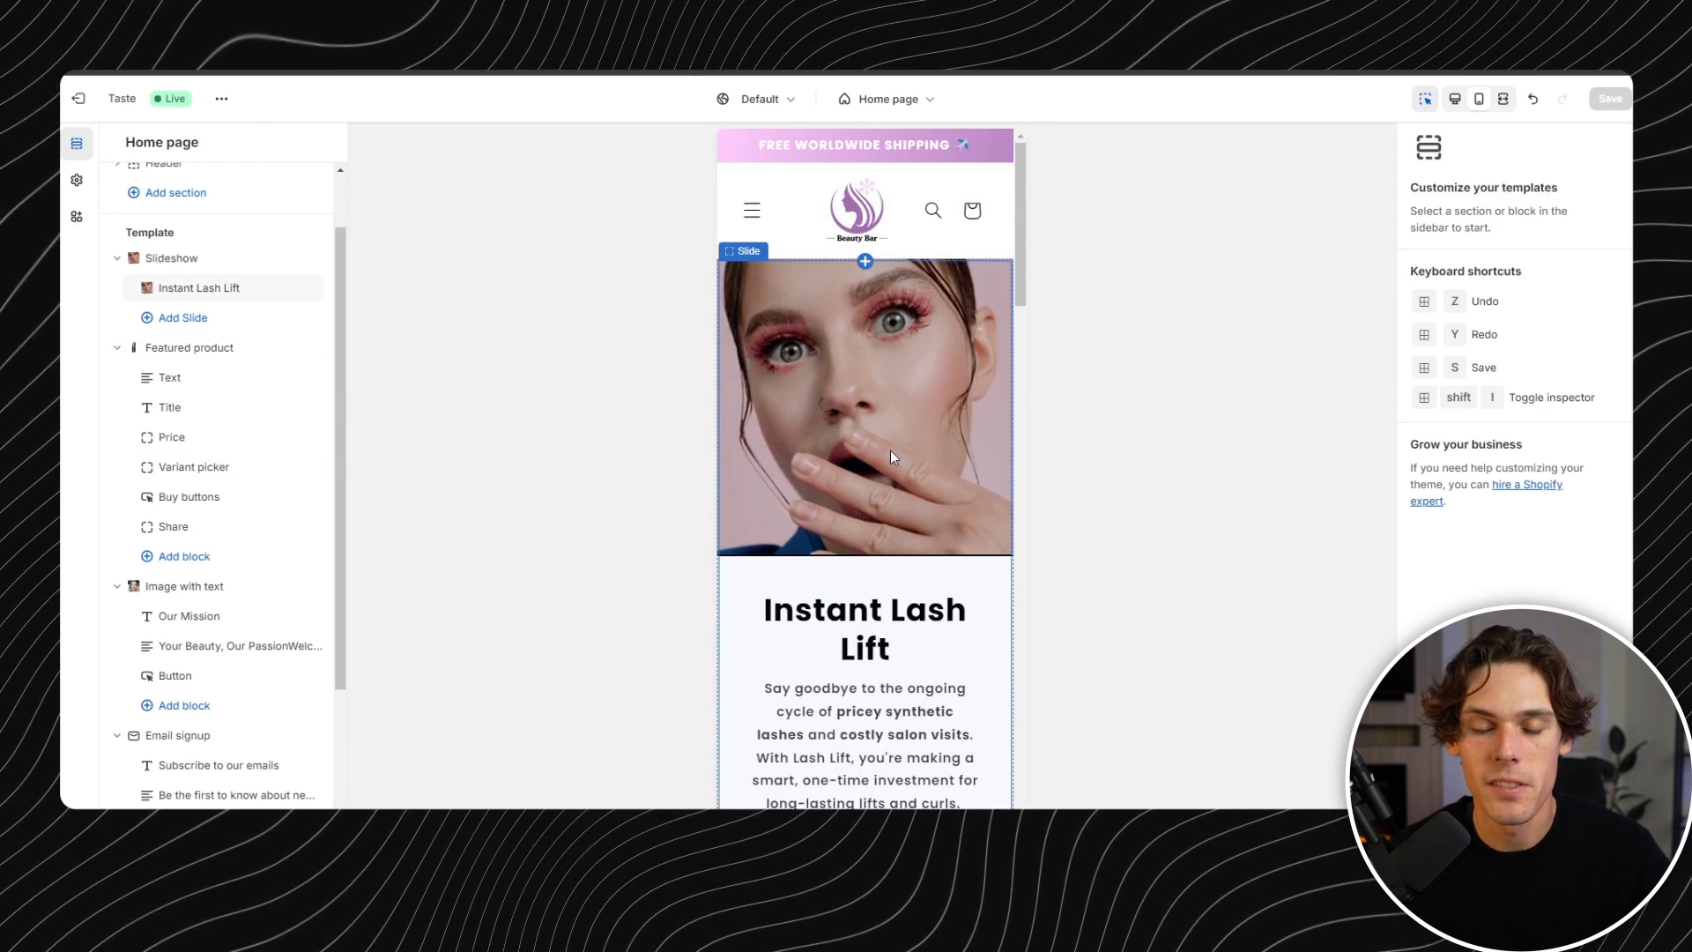
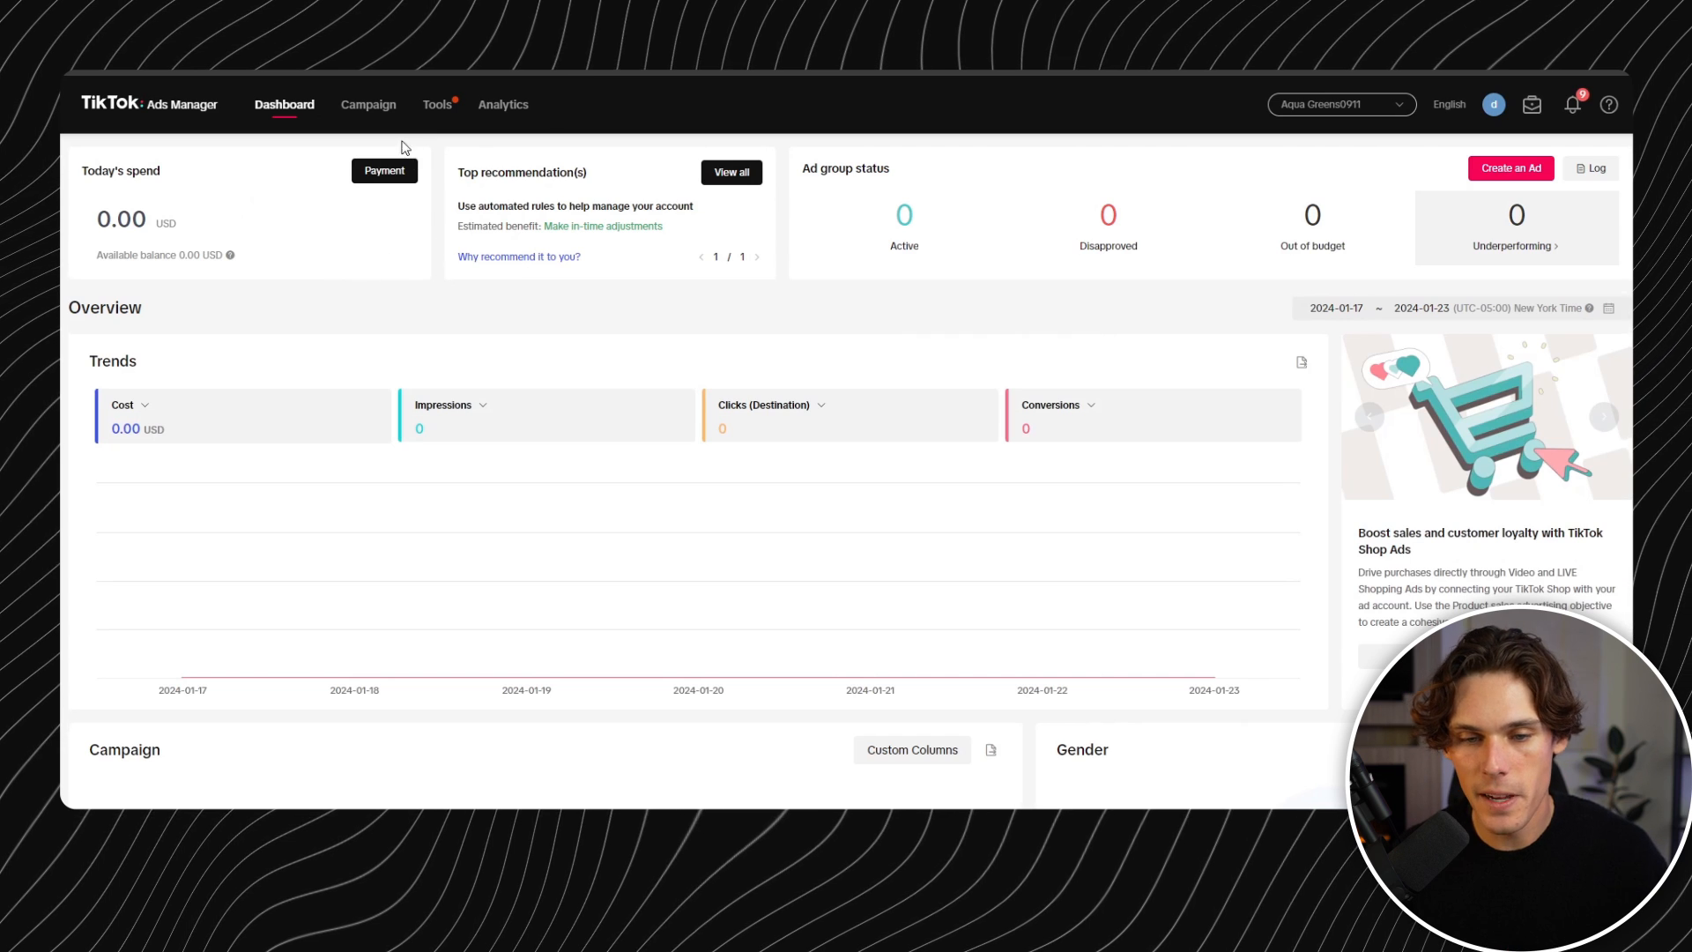
- Switch to TikTok Ads Manager and create a new campaign in Custom mode with the Website conversions objective
left_click(353, 116)
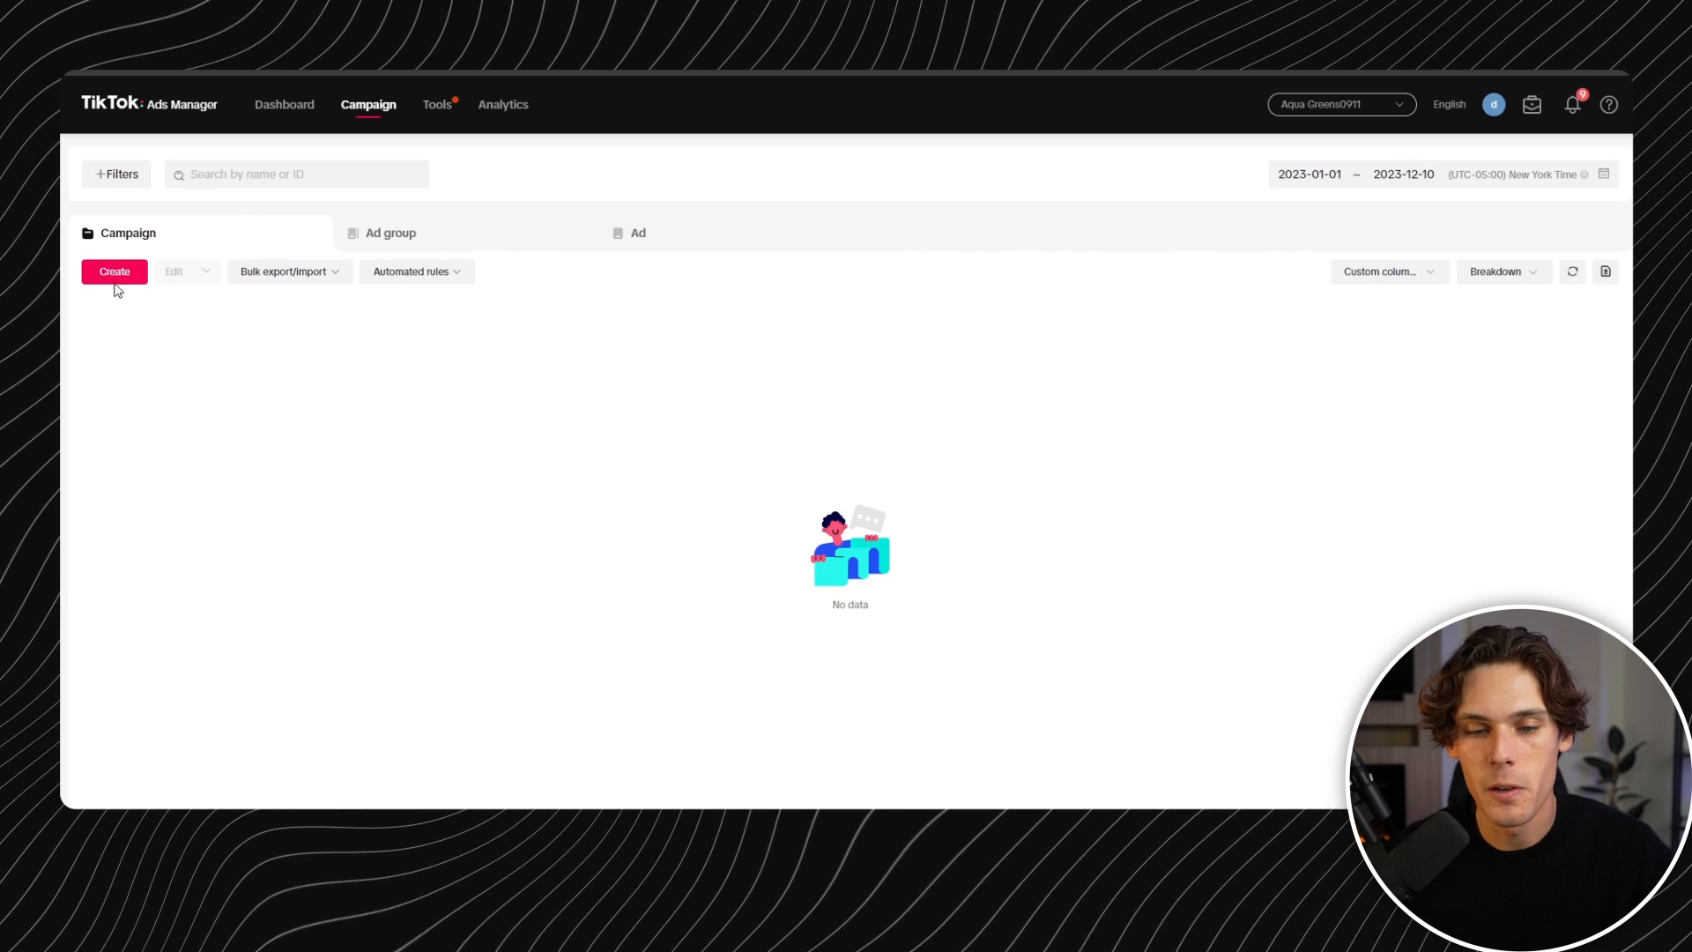
left_click(115, 272)
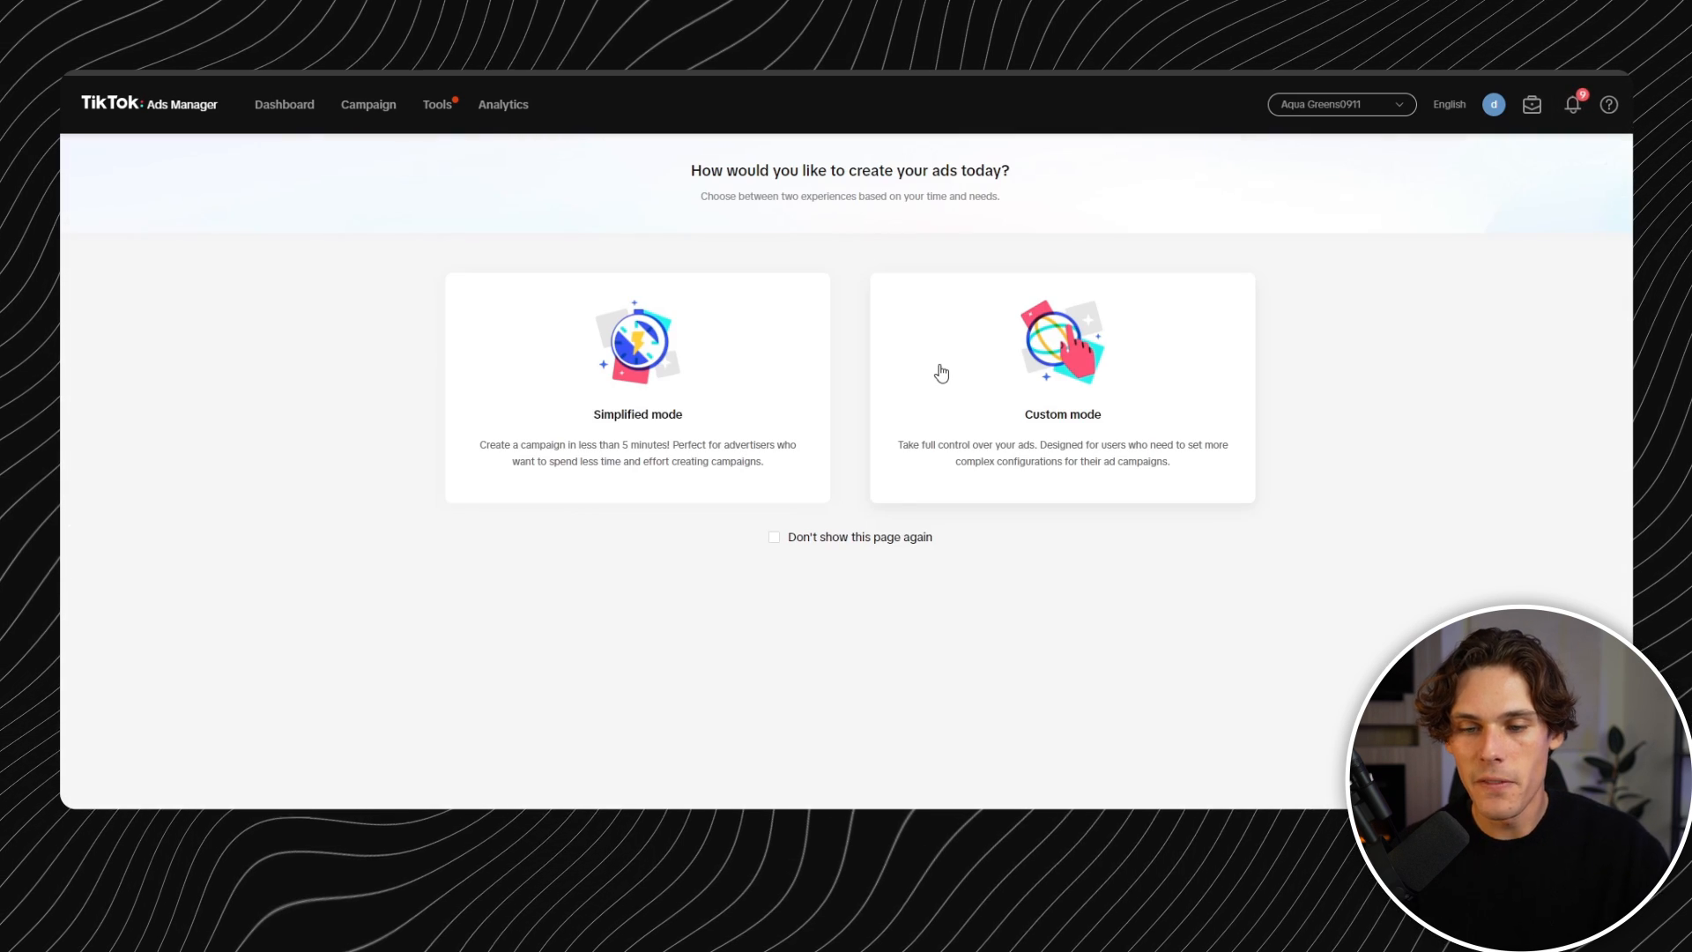
left_click(1060, 421)
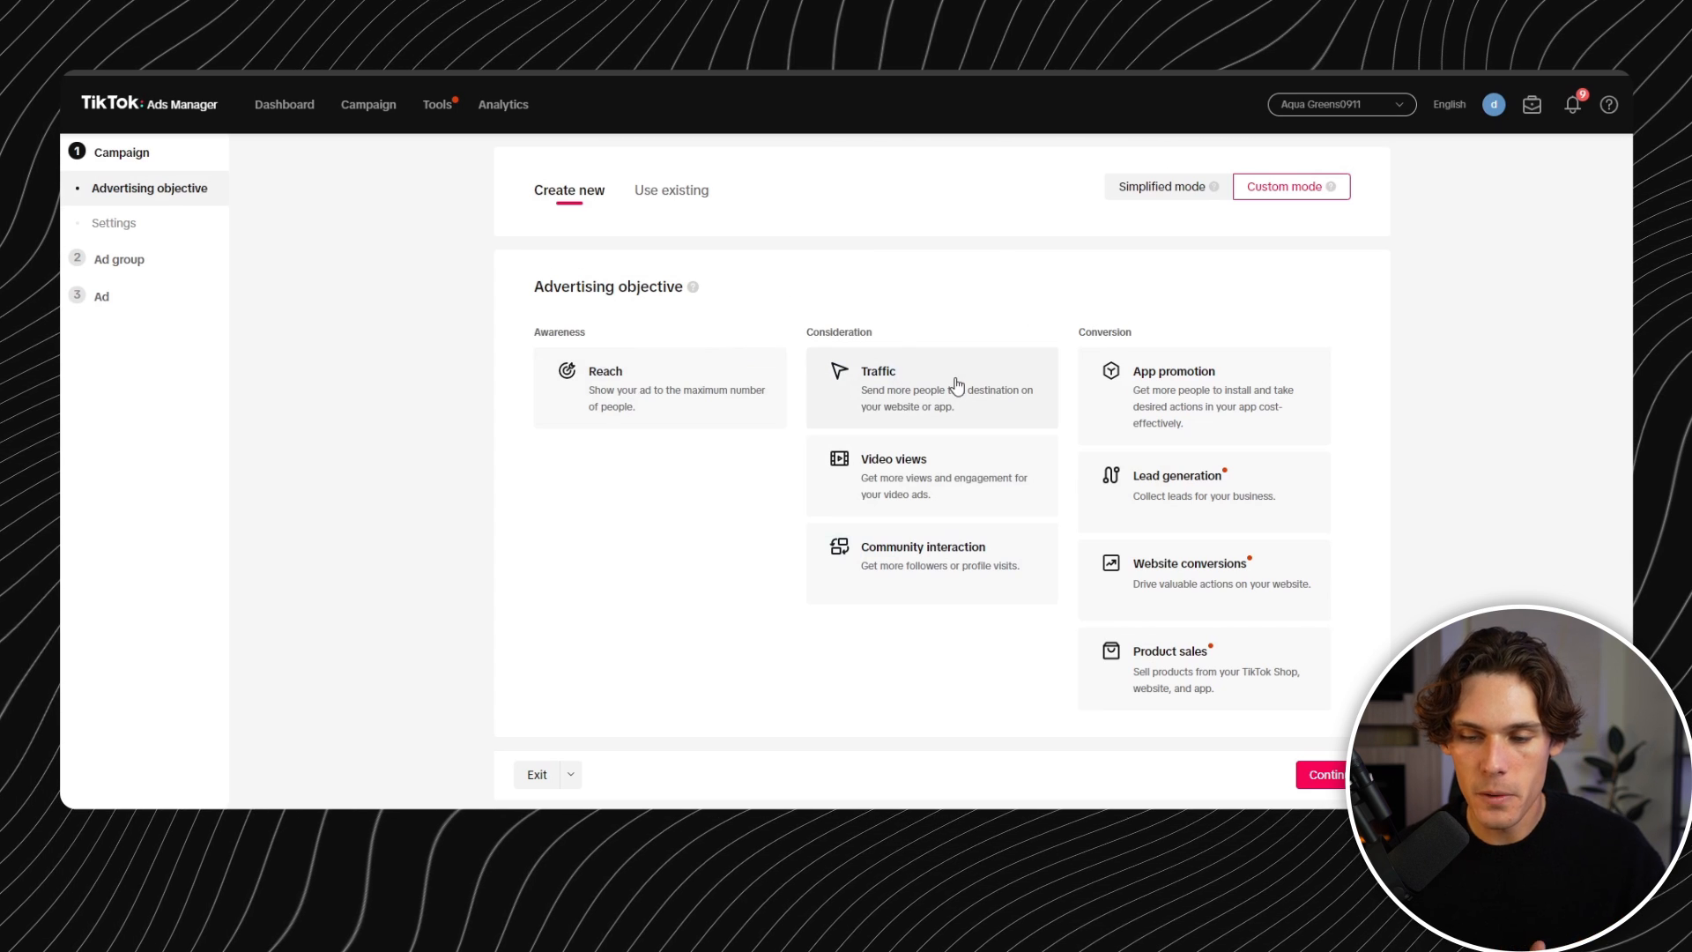
mouse_move(1299, 479)
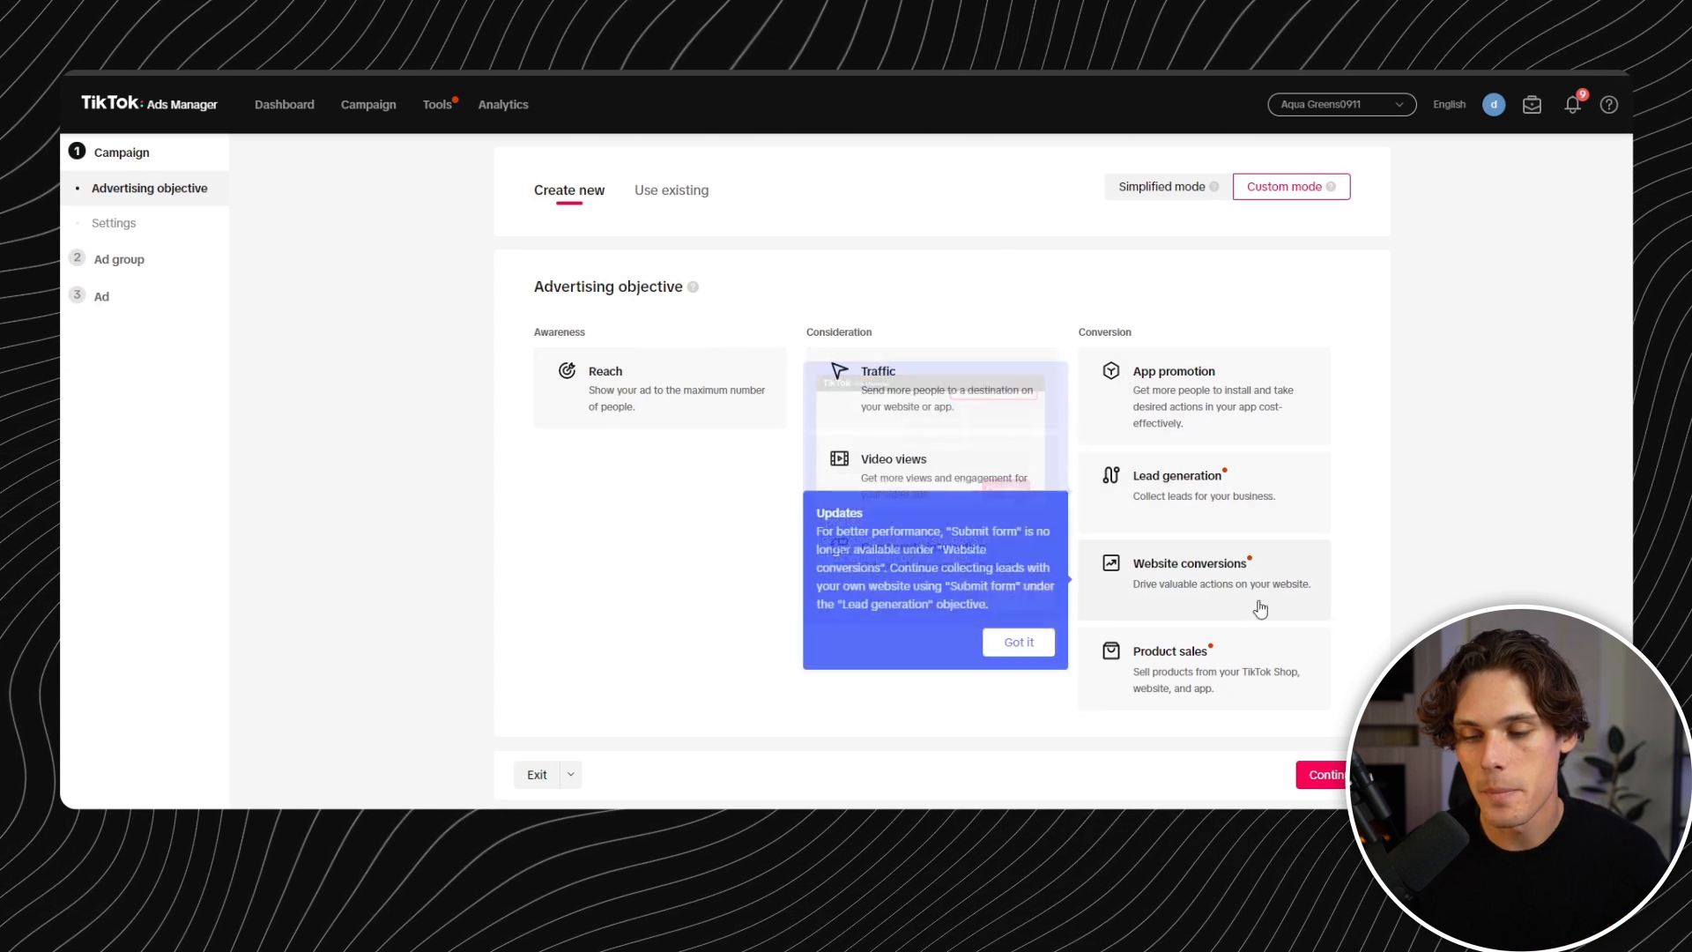
mouse_move(1219, 683)
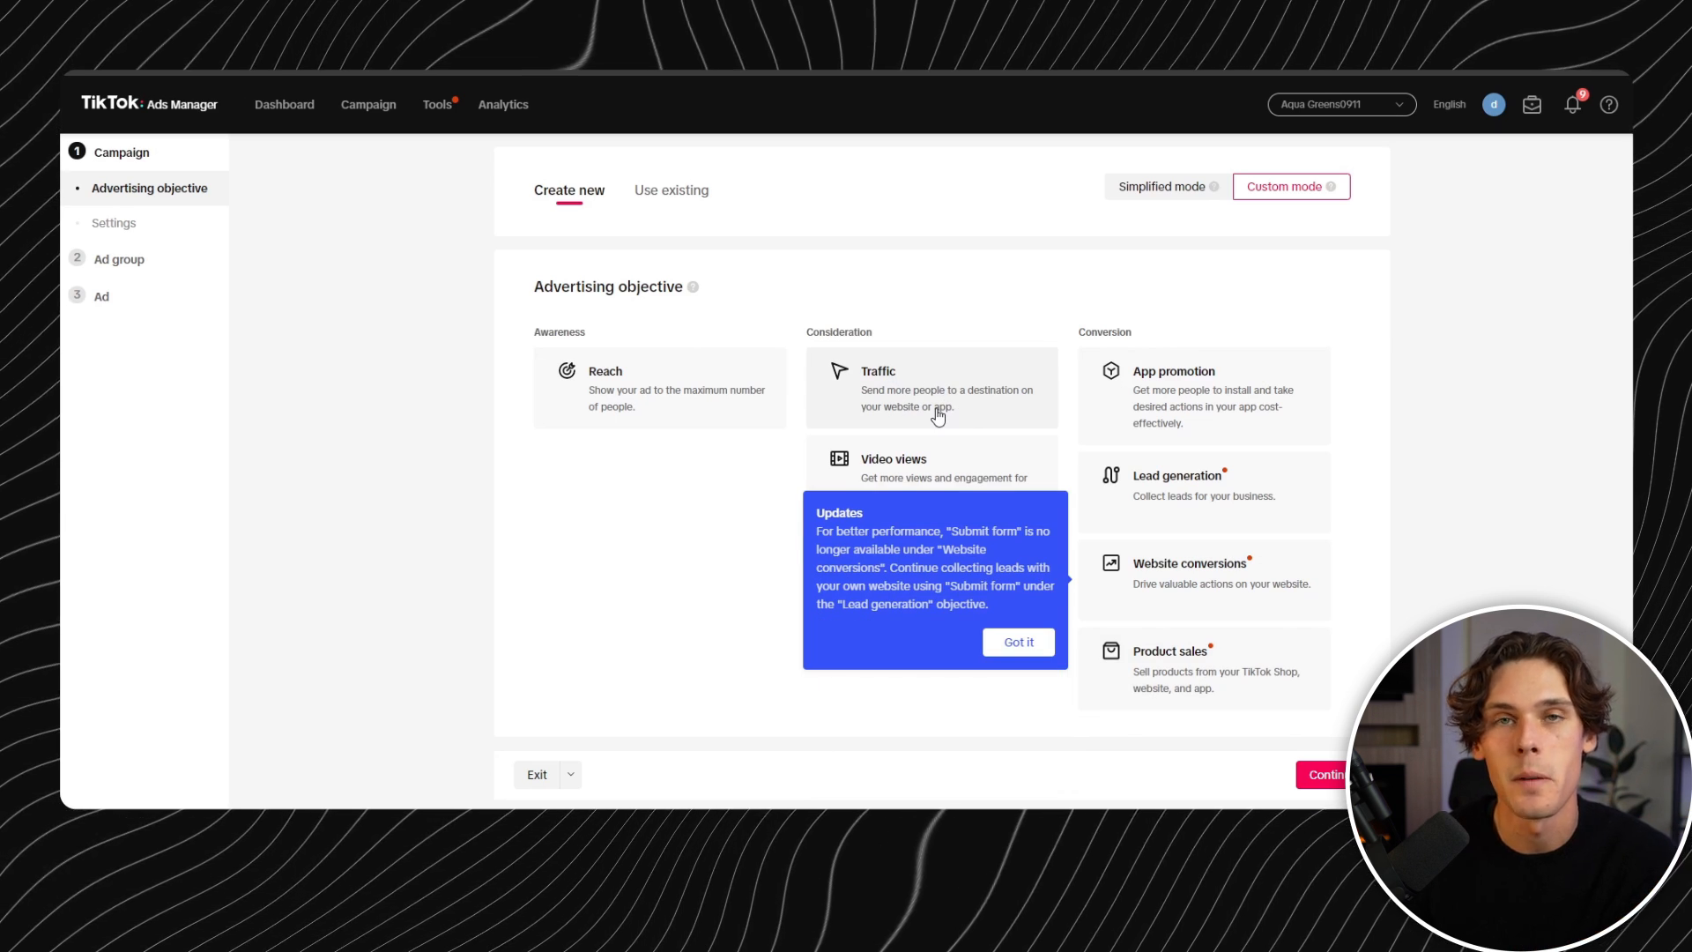
left_click(1269, 564)
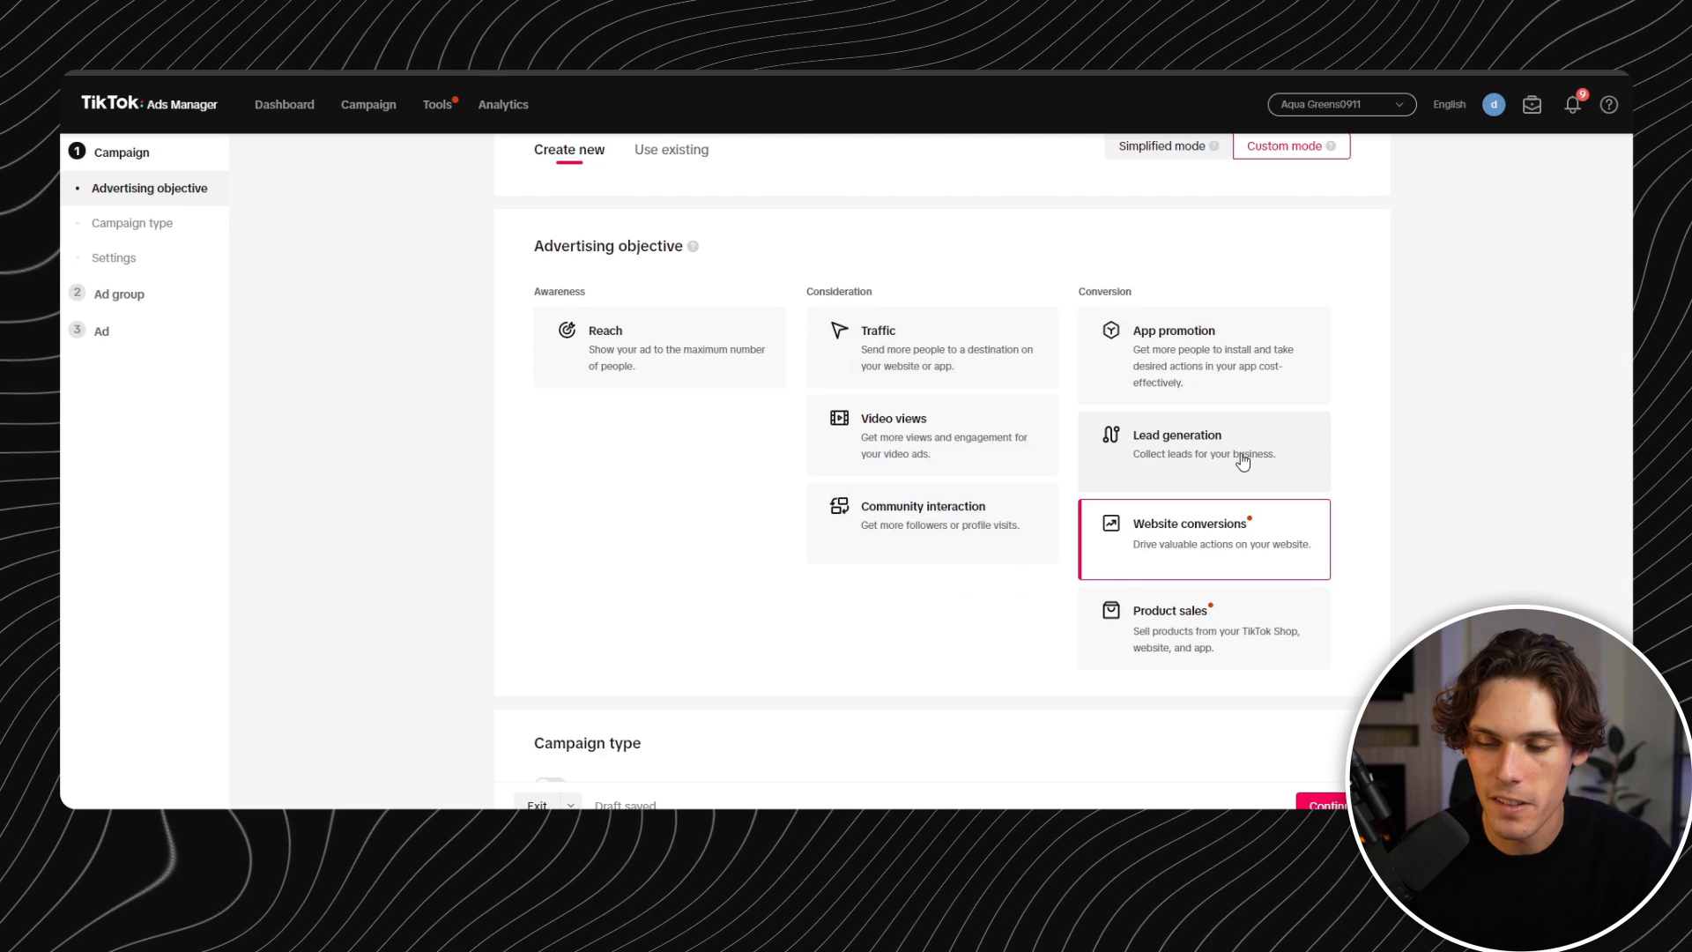
mouse_move(1279, 627)
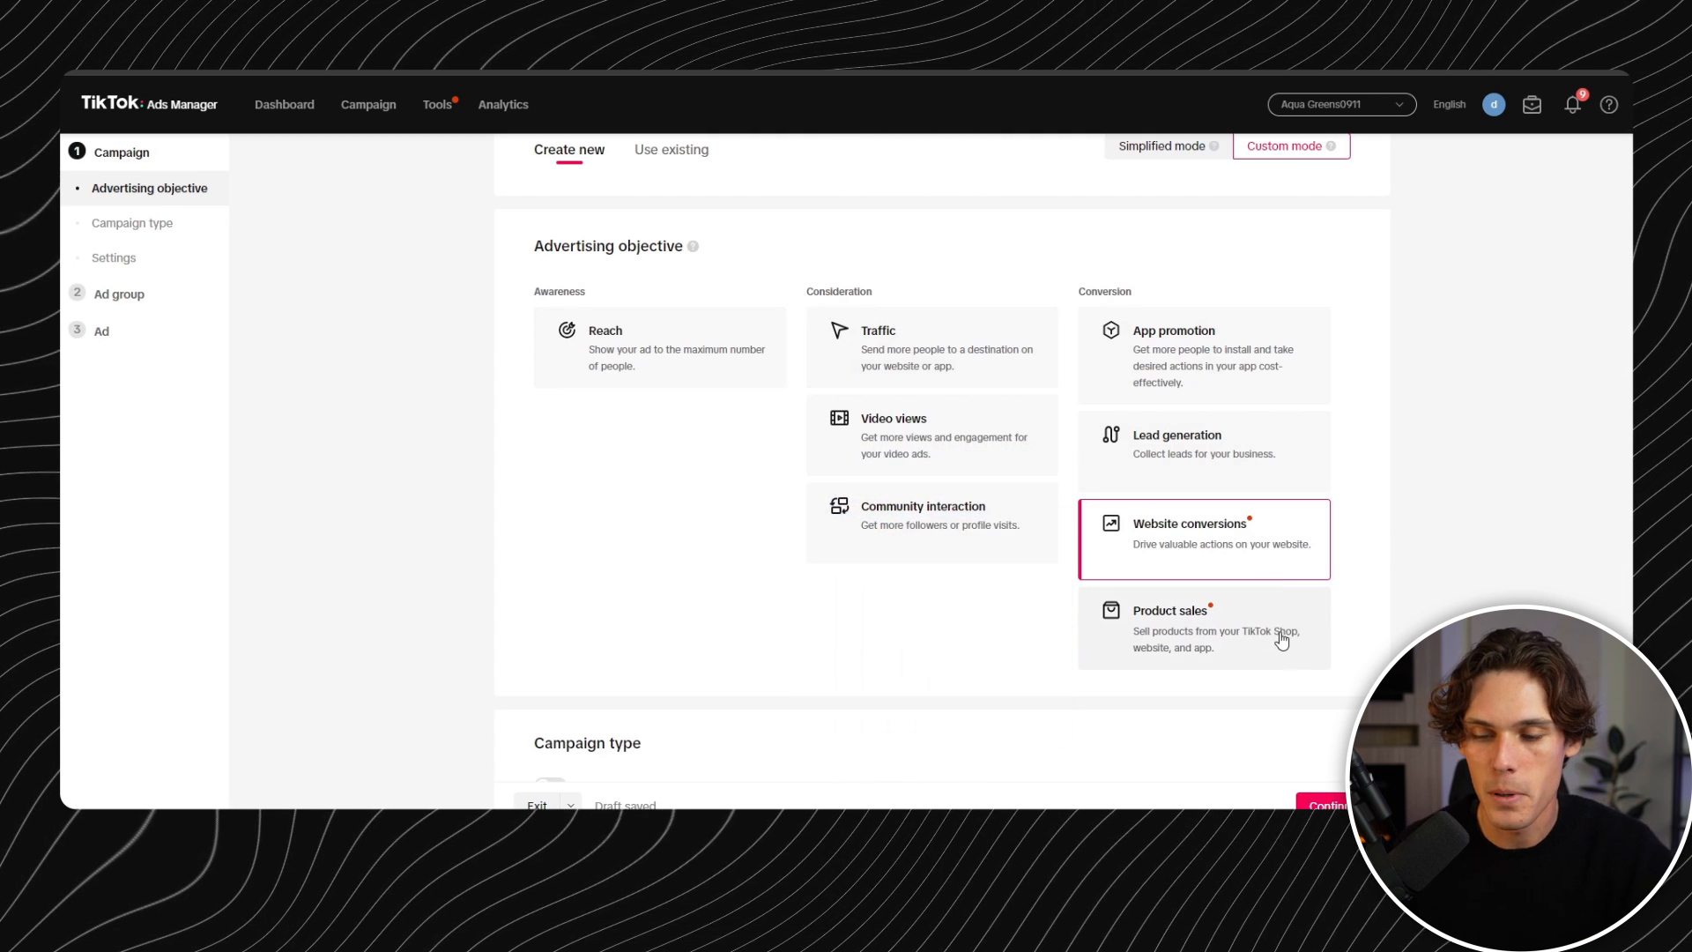
- Name the campaign Eyelash and check the special ad categories, leaving none declared
scroll(1329, 566, "down", 5)
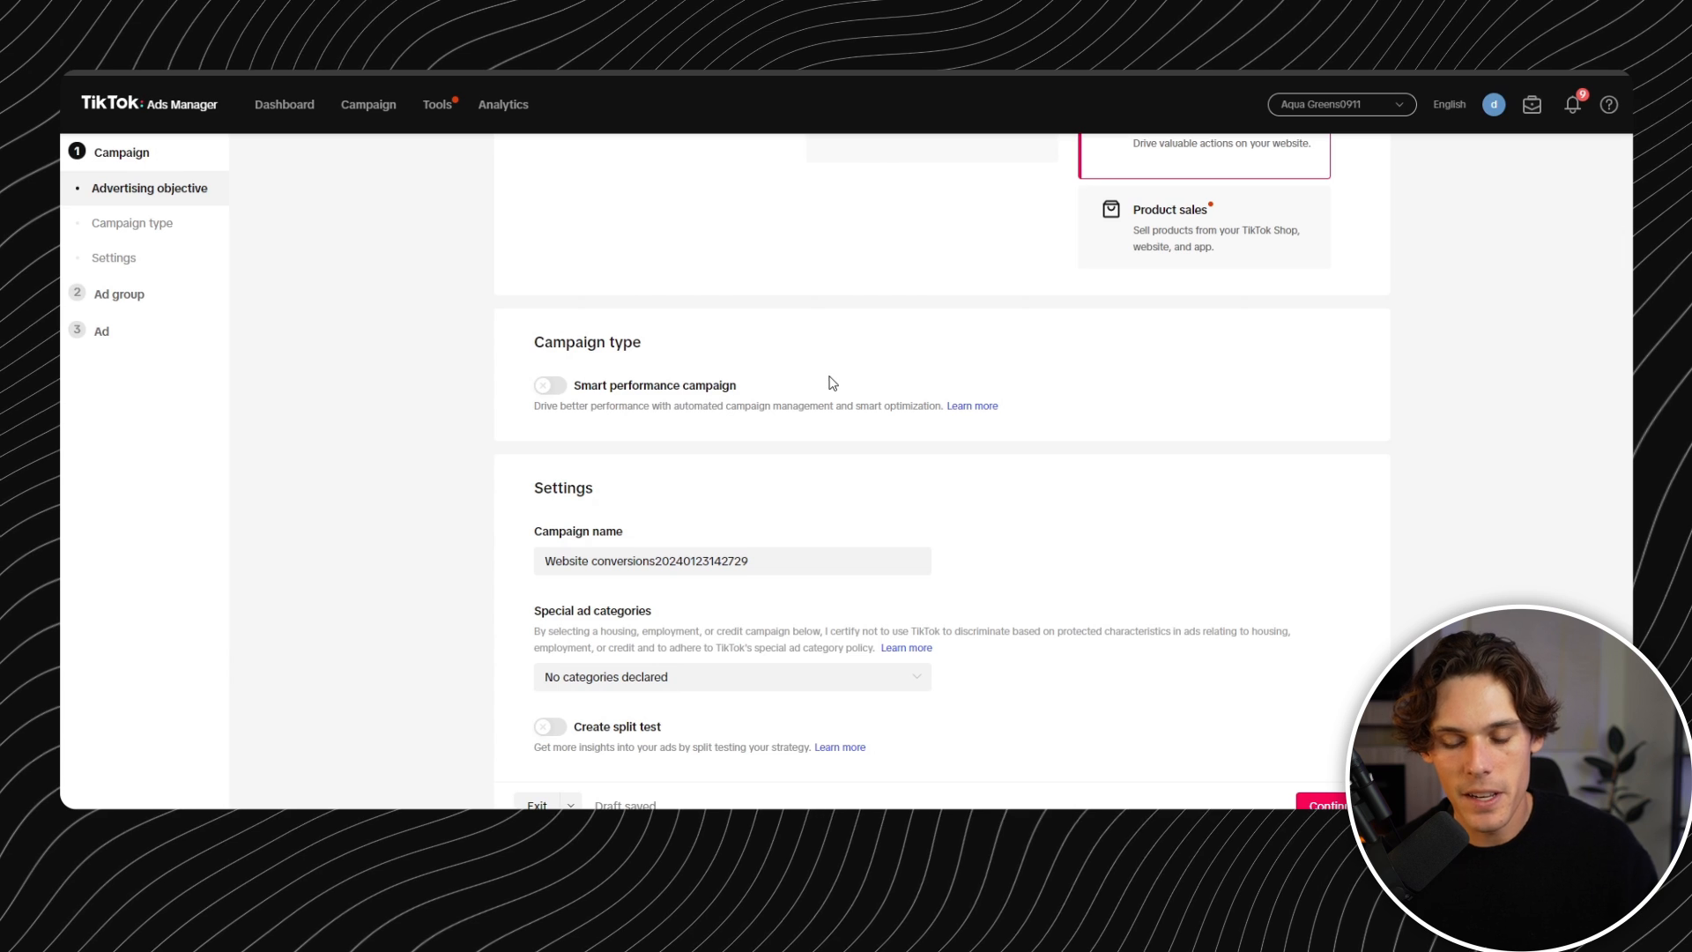
scroll(828, 414, "down", 2)
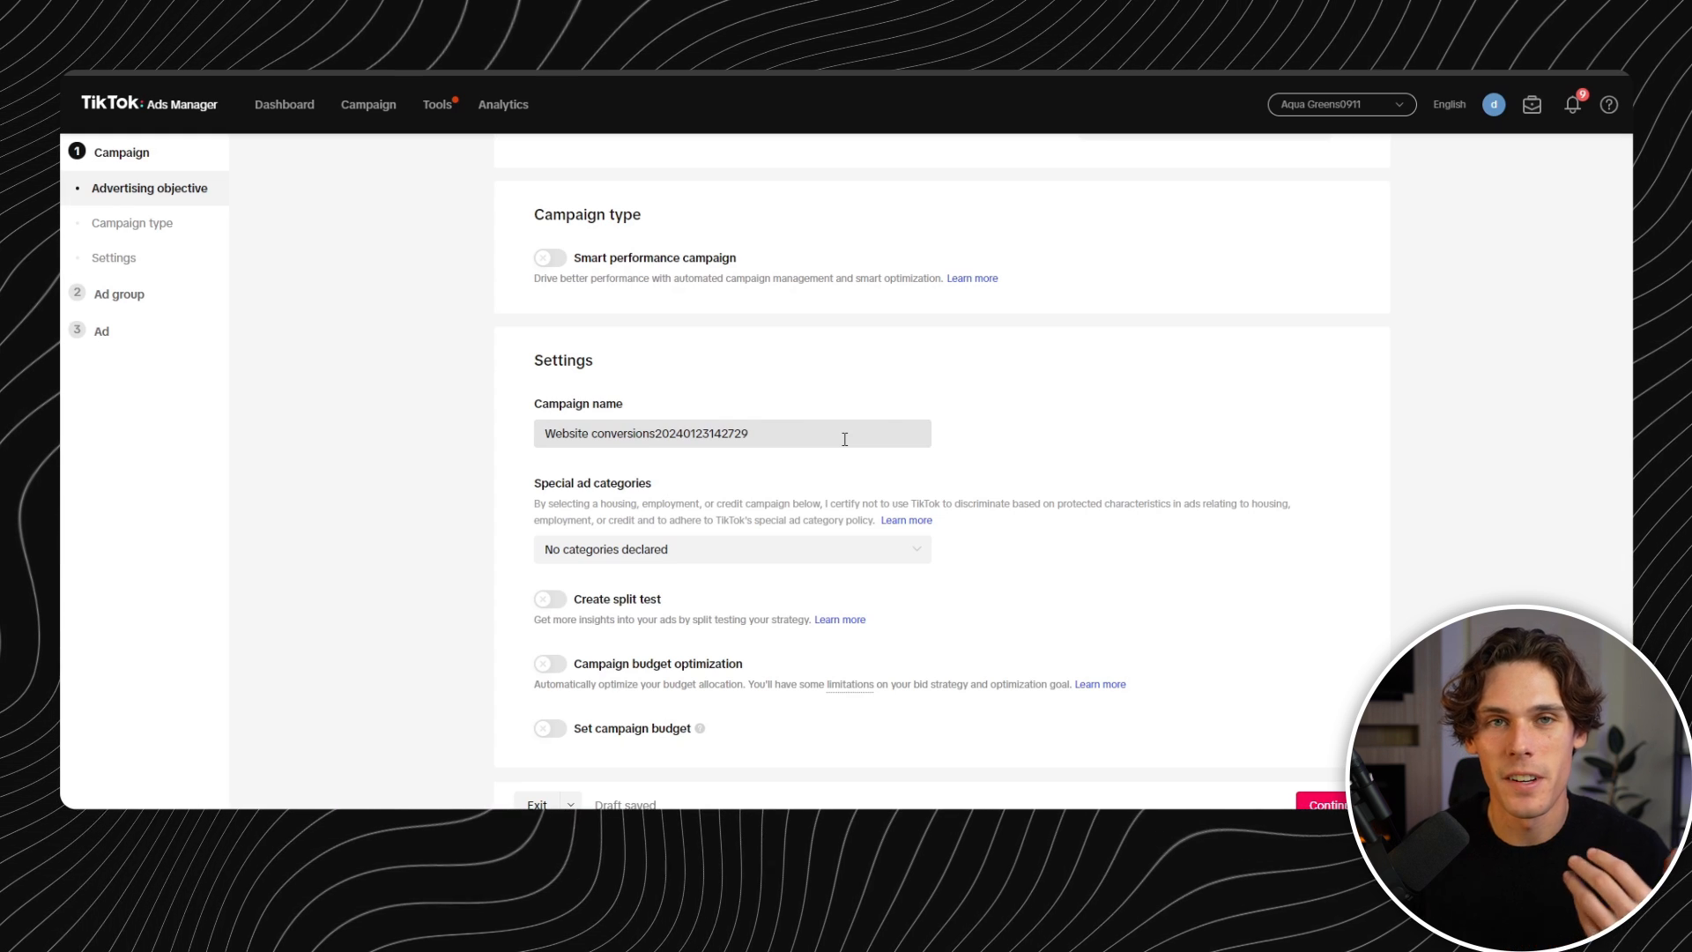
triple_click(844, 439)
type("EyeL")
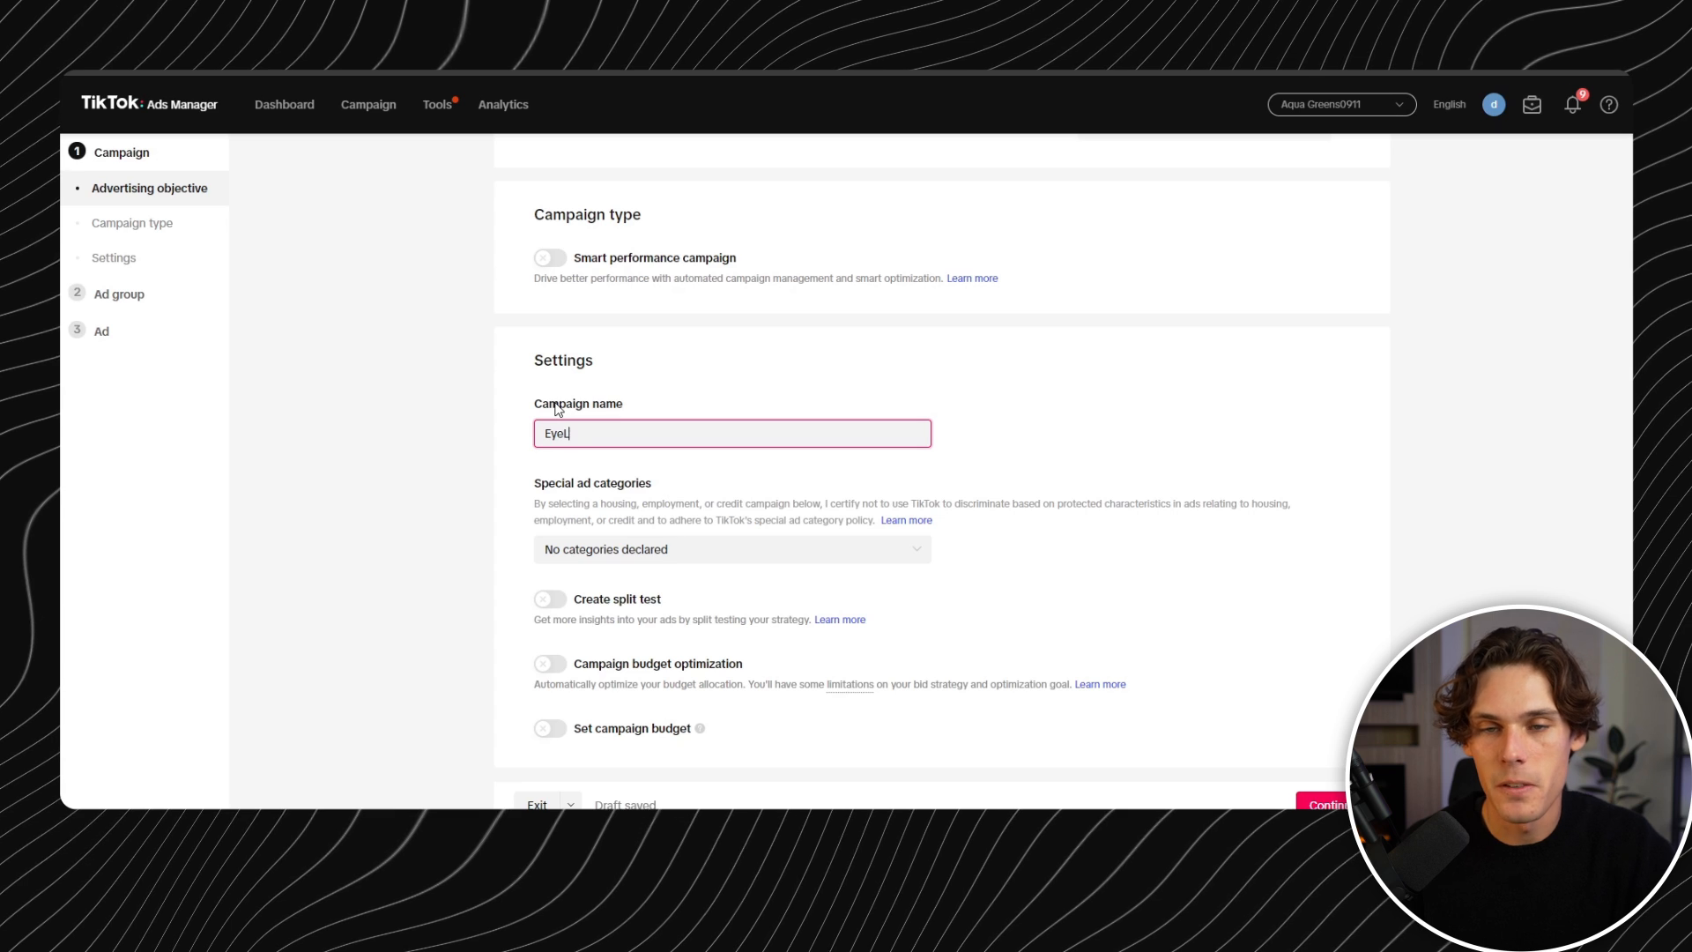
key("BackSpace")
key("BackSpace")
key("BackSpace")
key("BackSpace")
key("BackSpace")
type("lash")
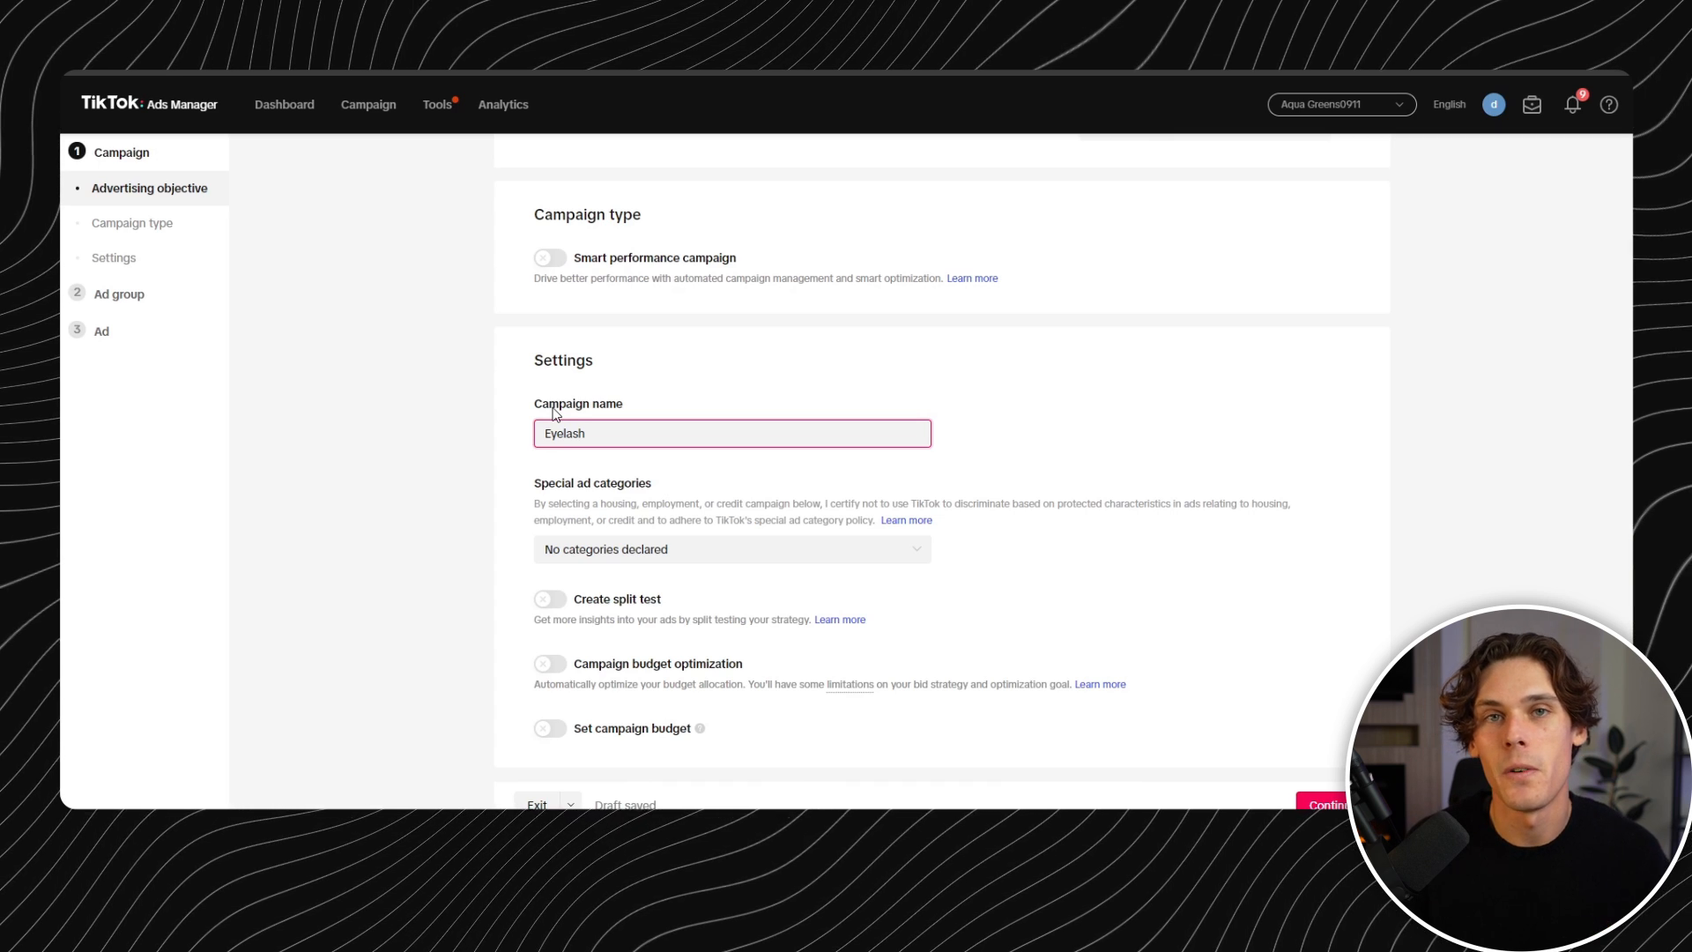
left_click(744, 549)
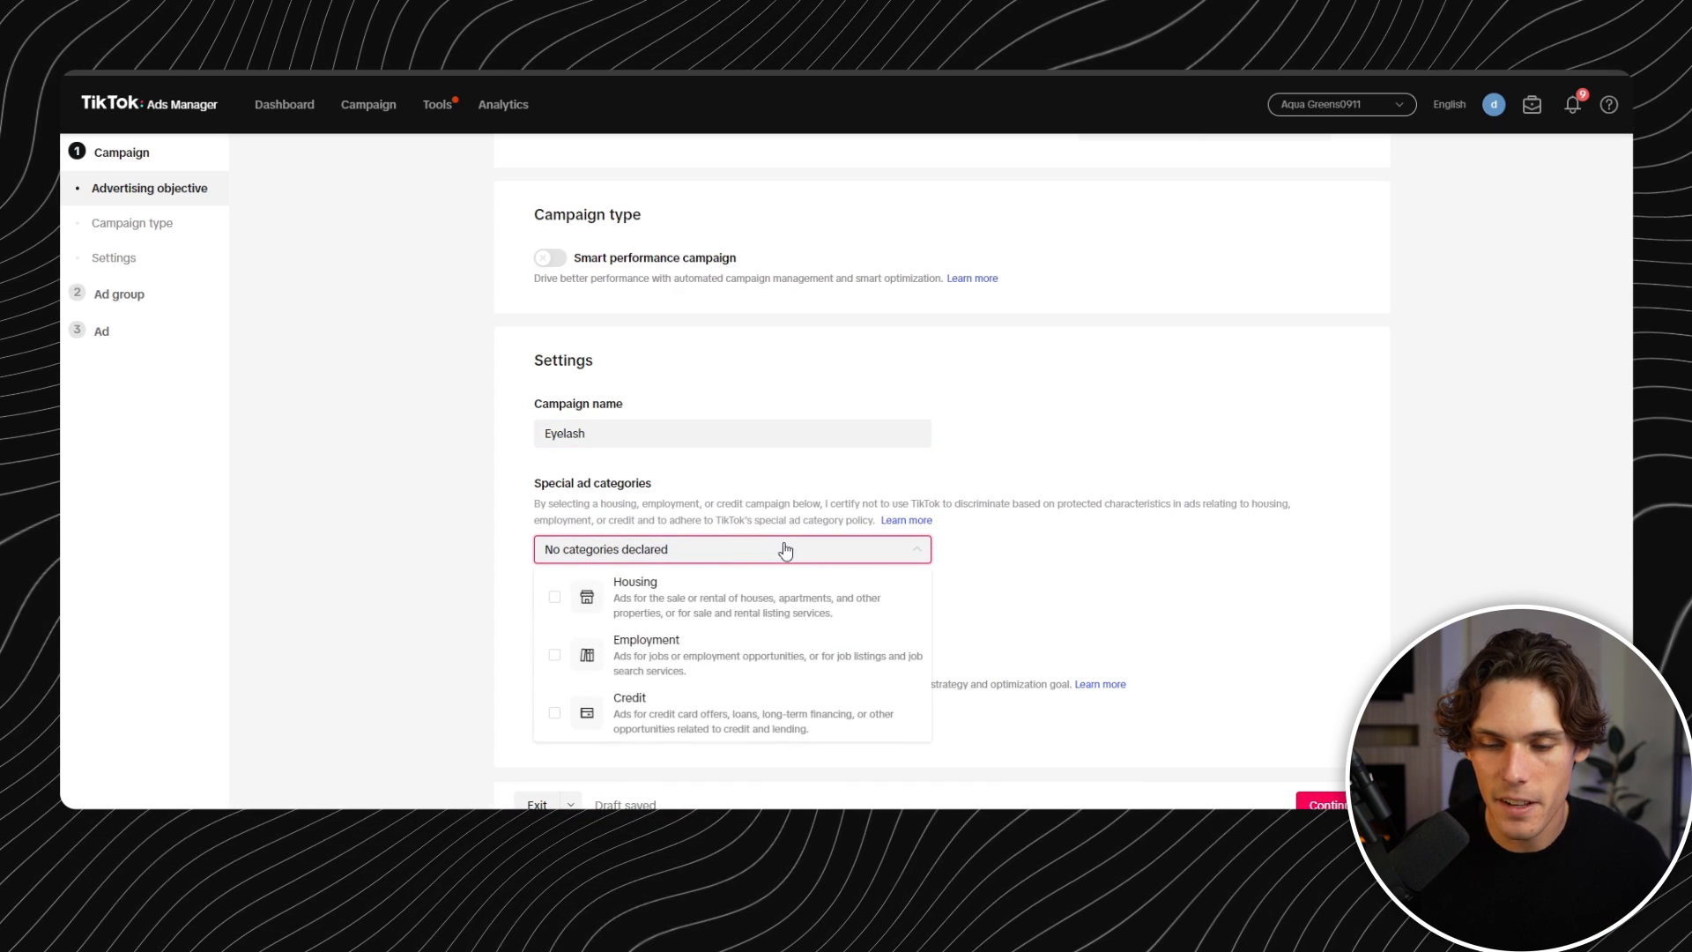
left_click(1101, 574)
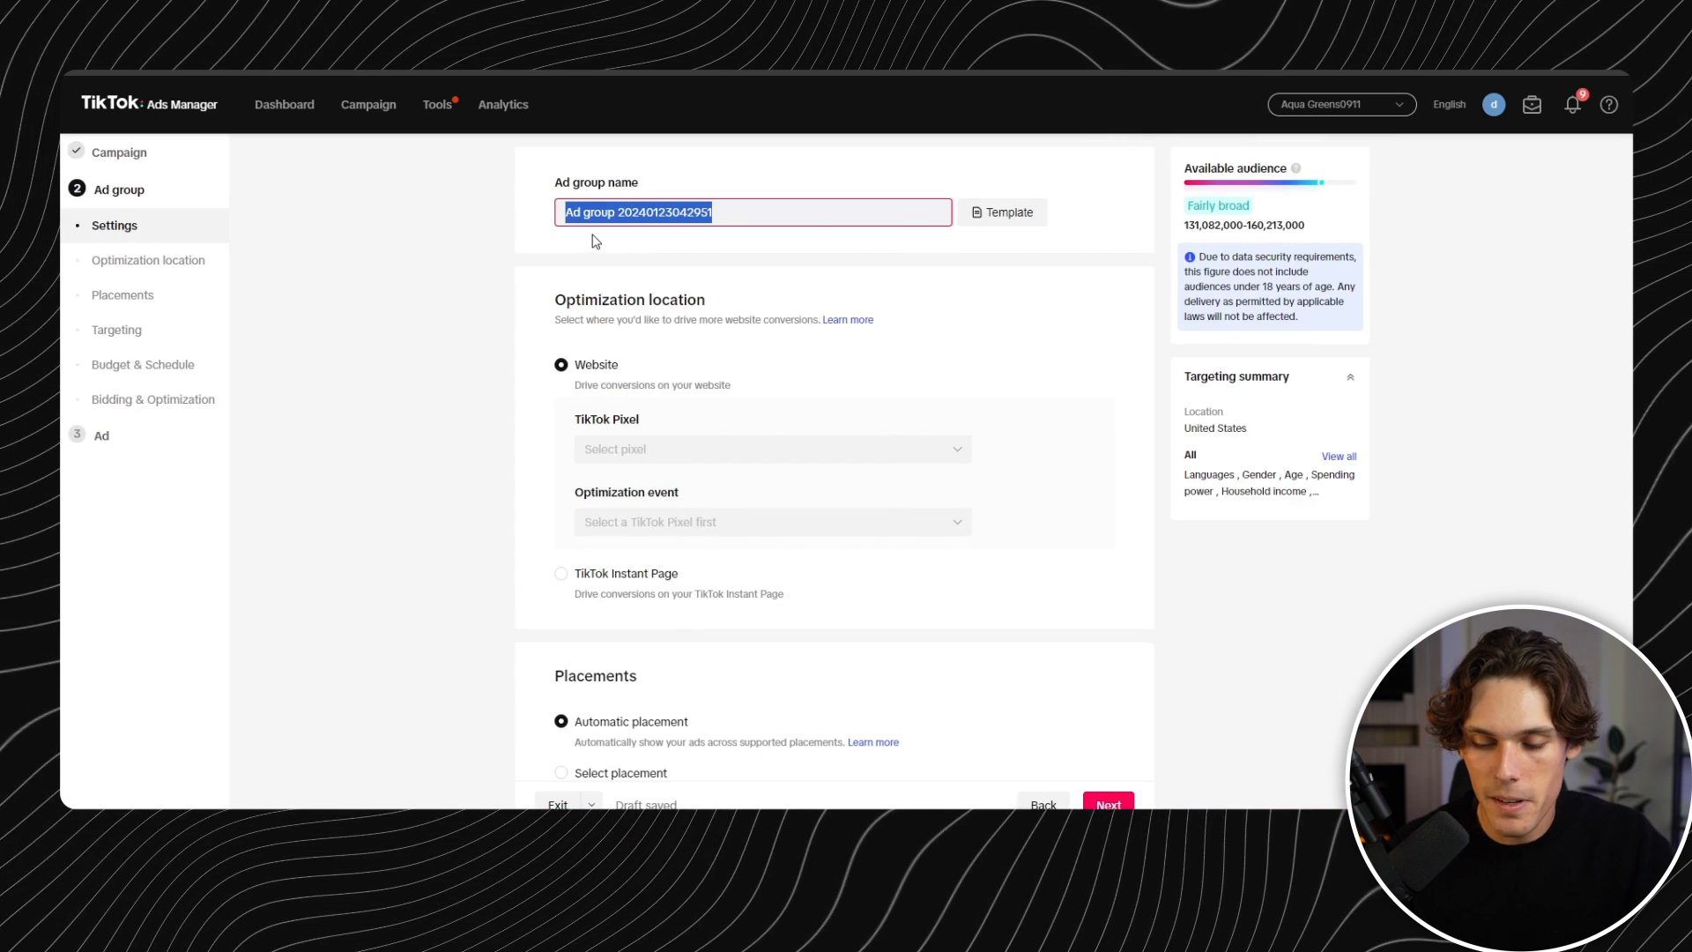
- Name the ad group 18+ US and optimize it for Complete Payment using the TikTok Pixel for Shopify
type("18+ US")
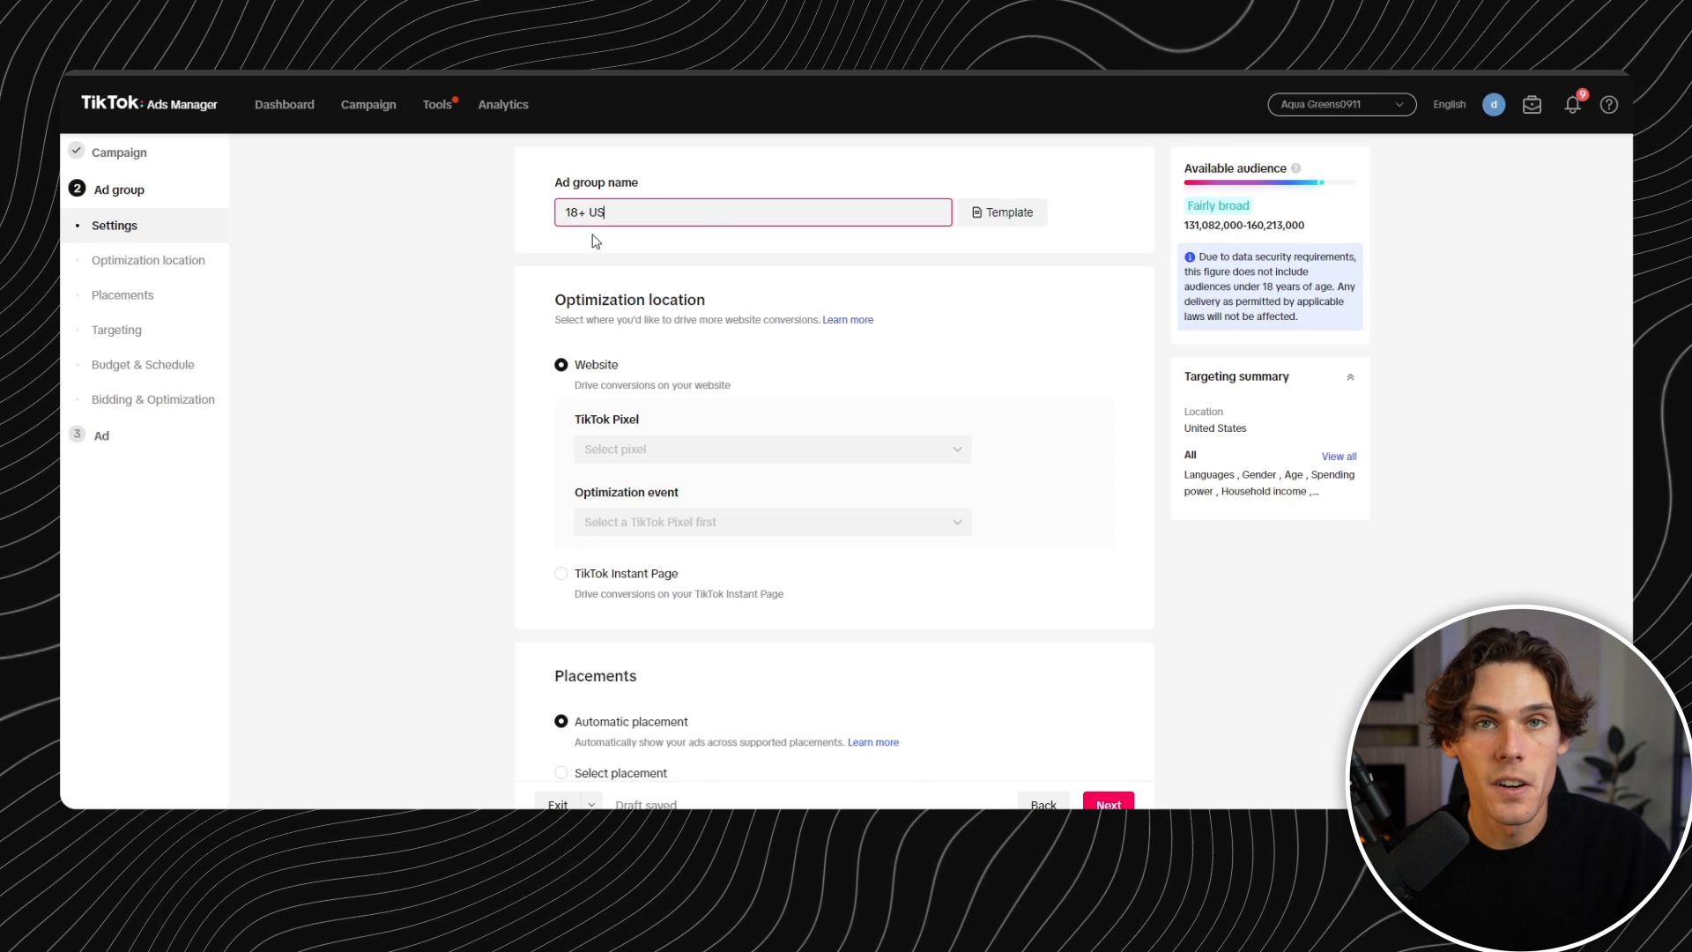
left_click(980, 333)
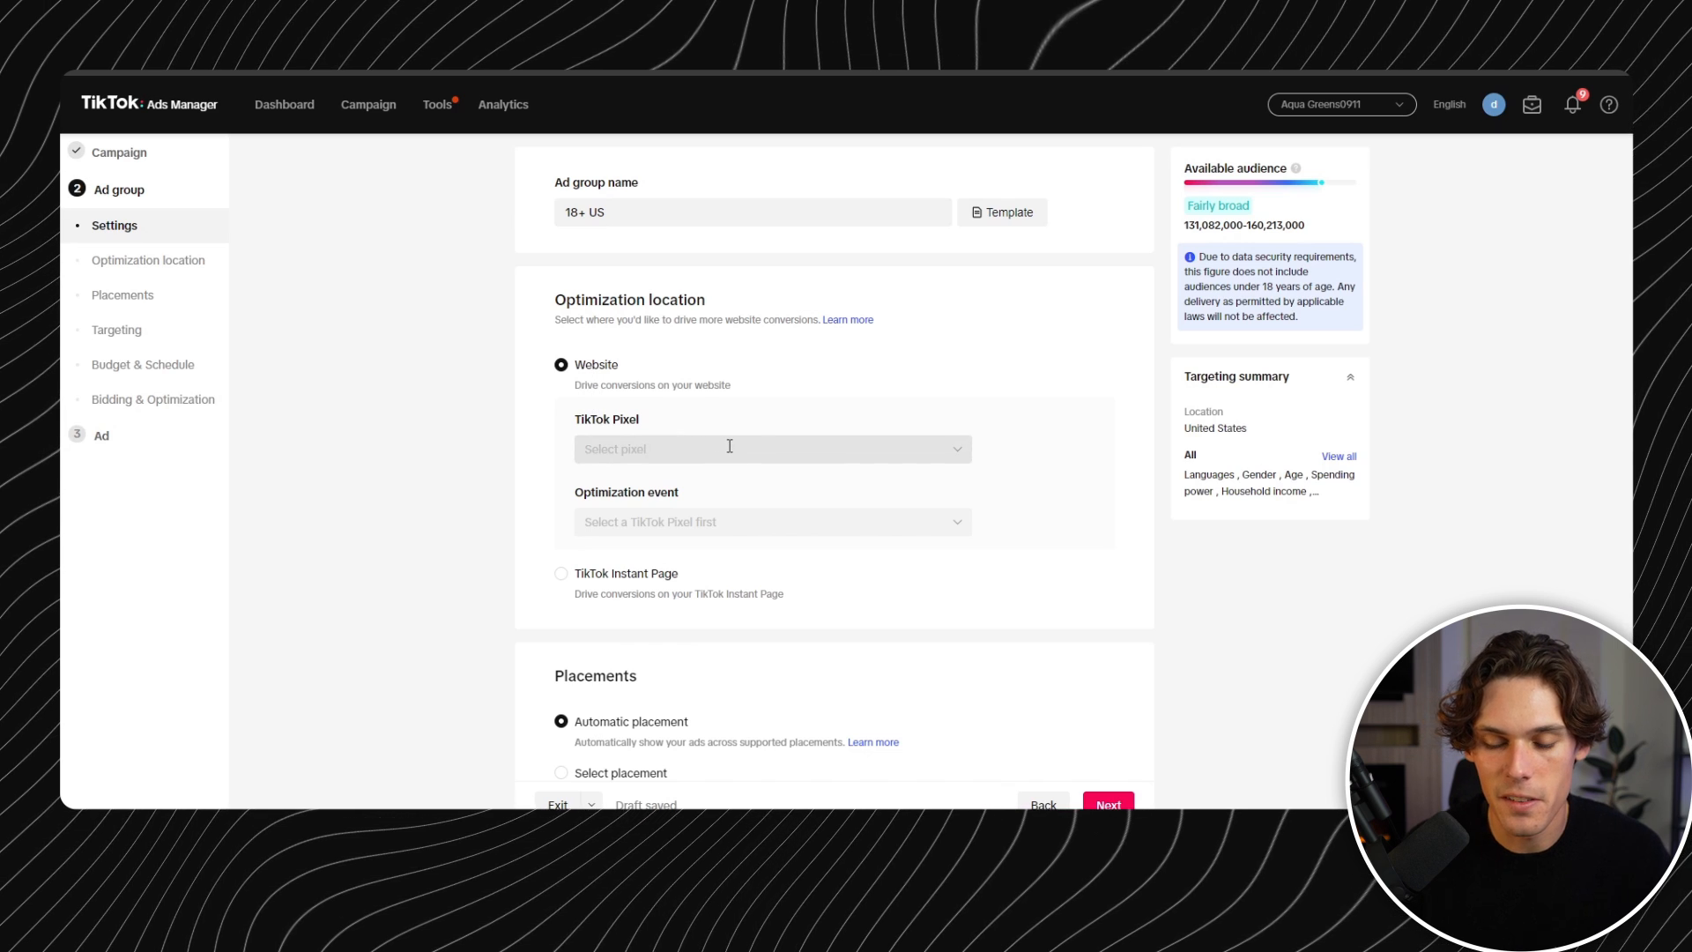
left_click(762, 448)
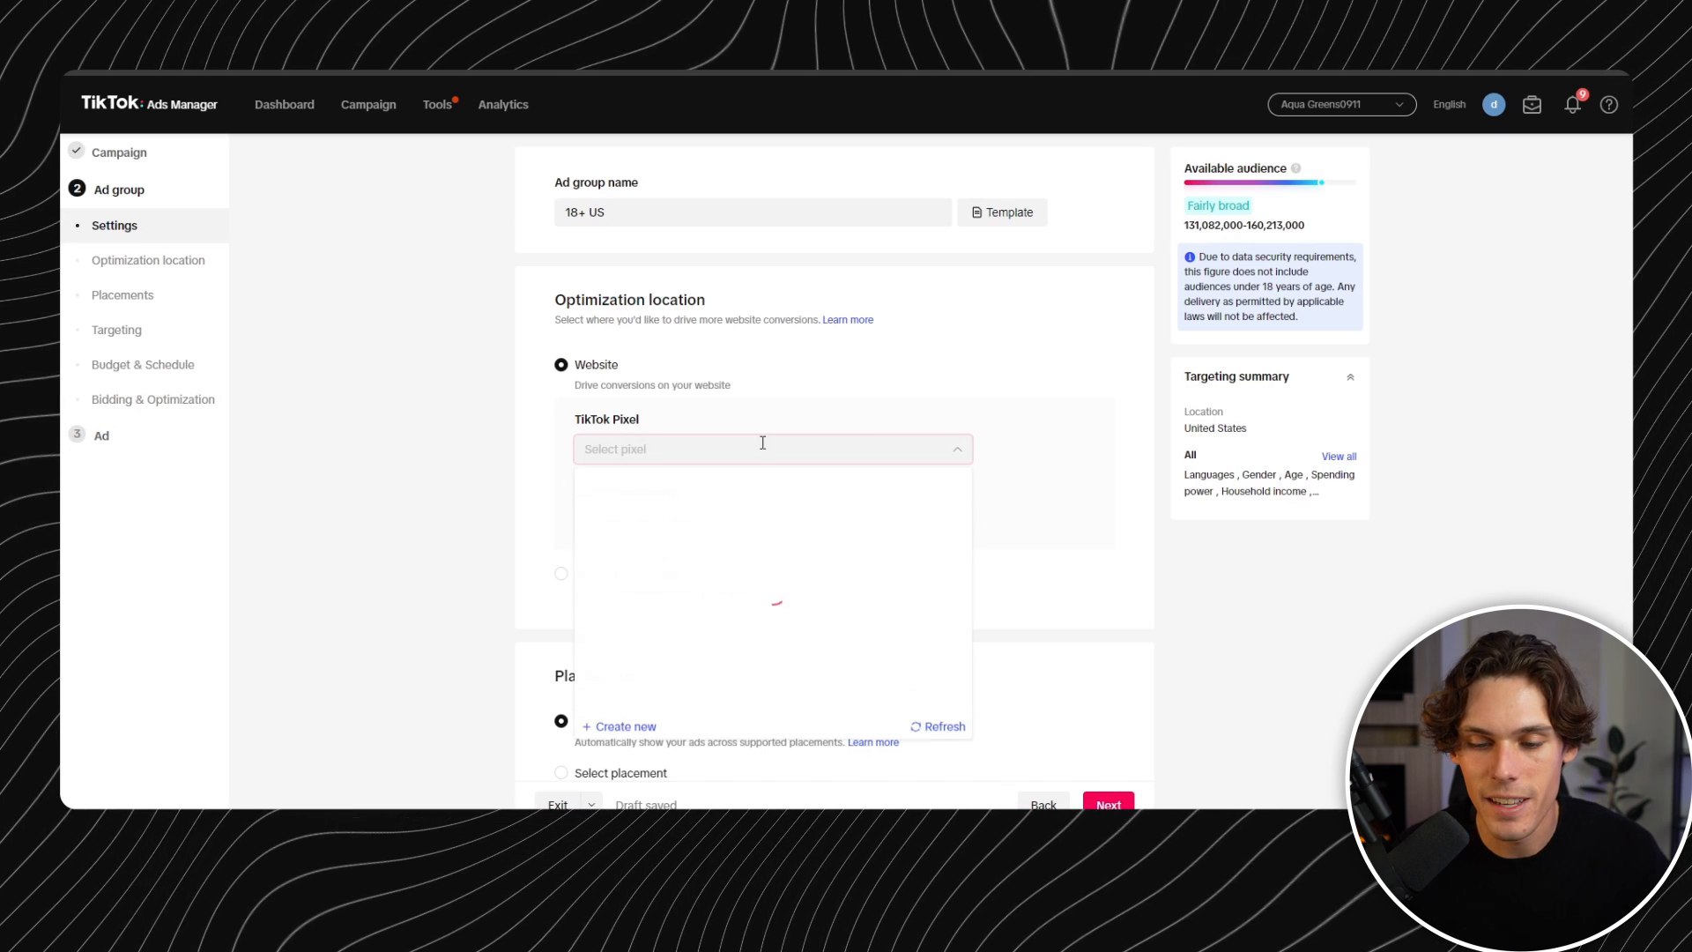
left_click(749, 506)
left_click(744, 520)
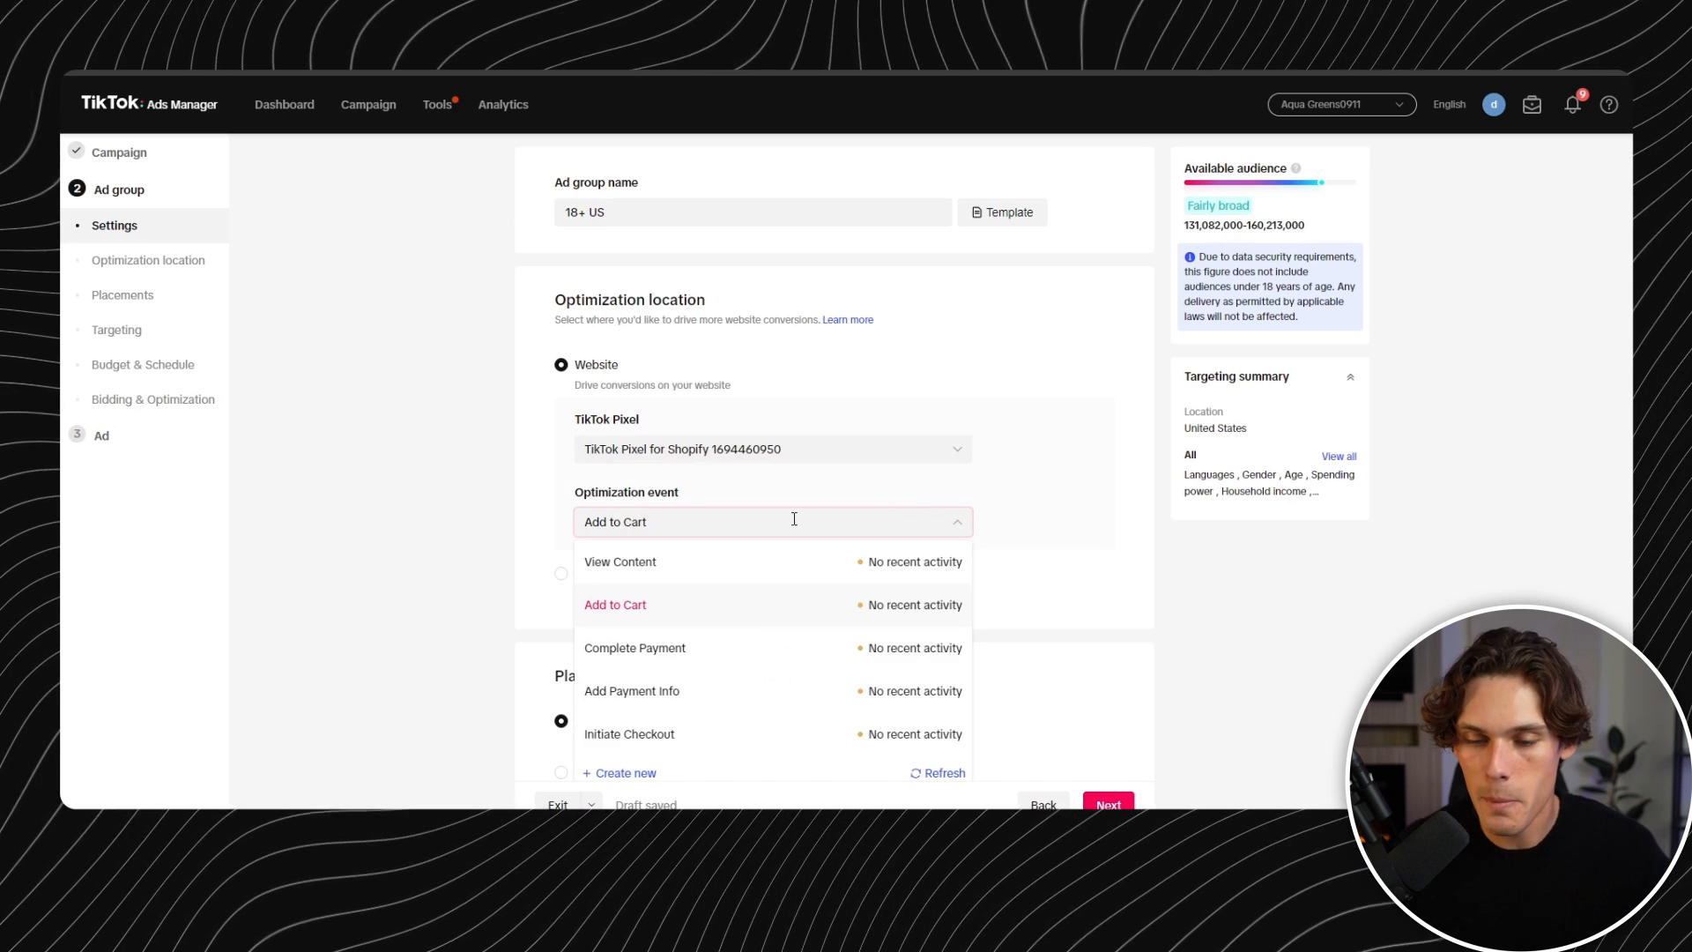
left_click(749, 654)
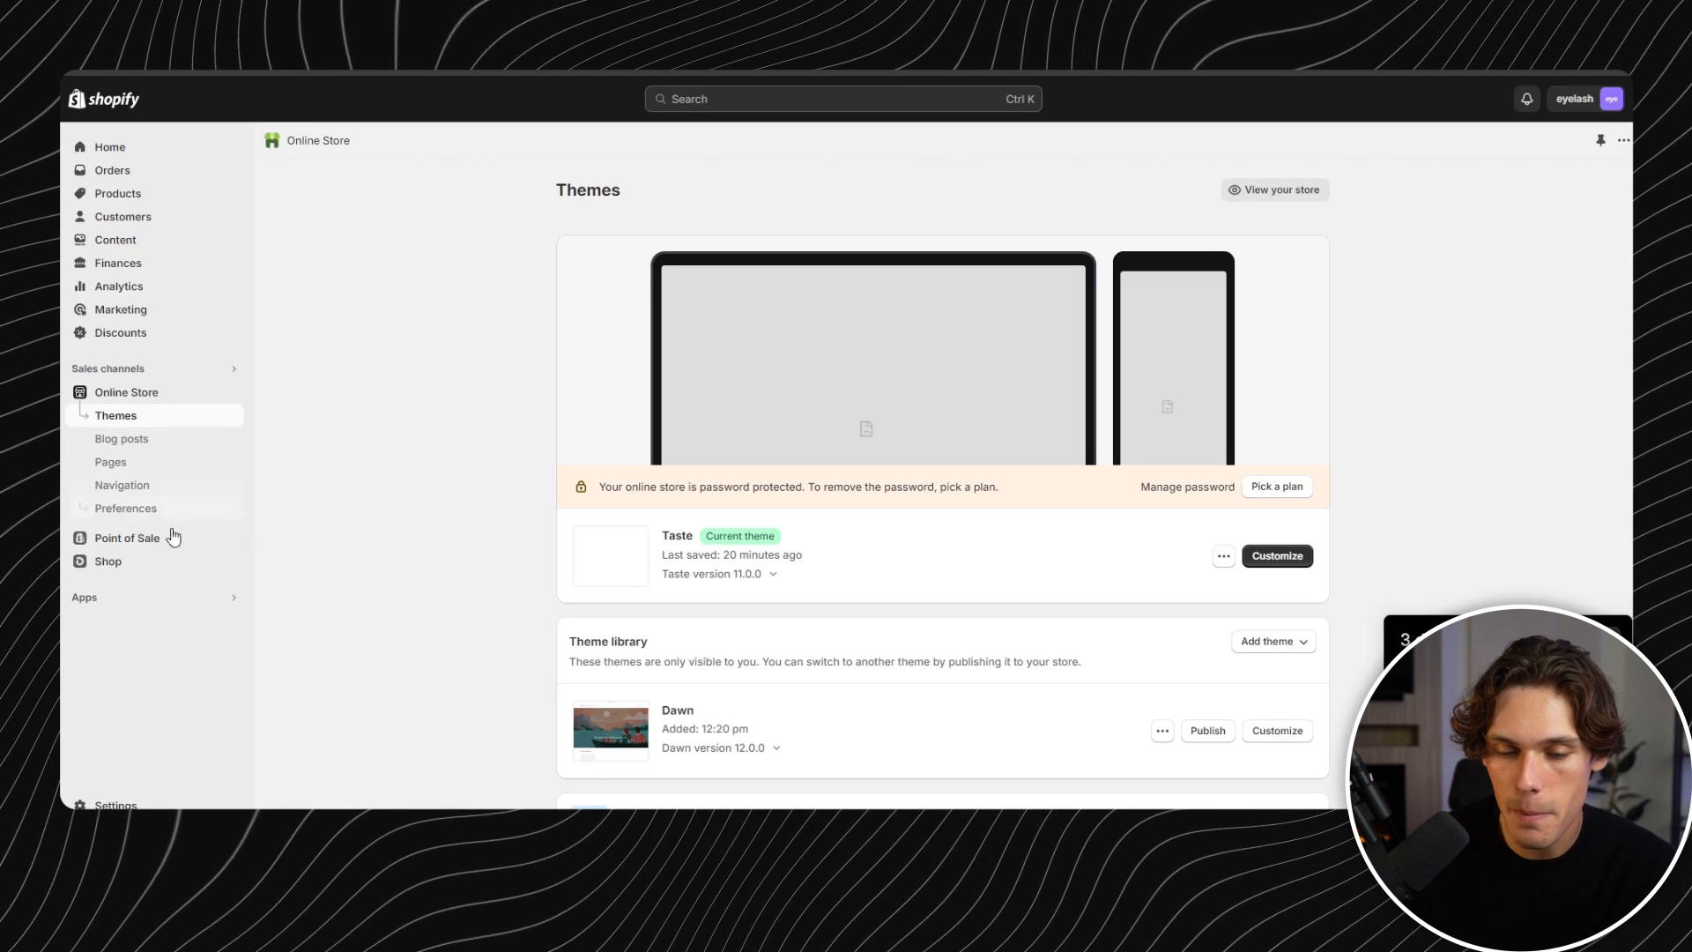
- Switch to Shopify, install the TikTok app from the app store and look over its channel set-up options
left_click(141, 598)
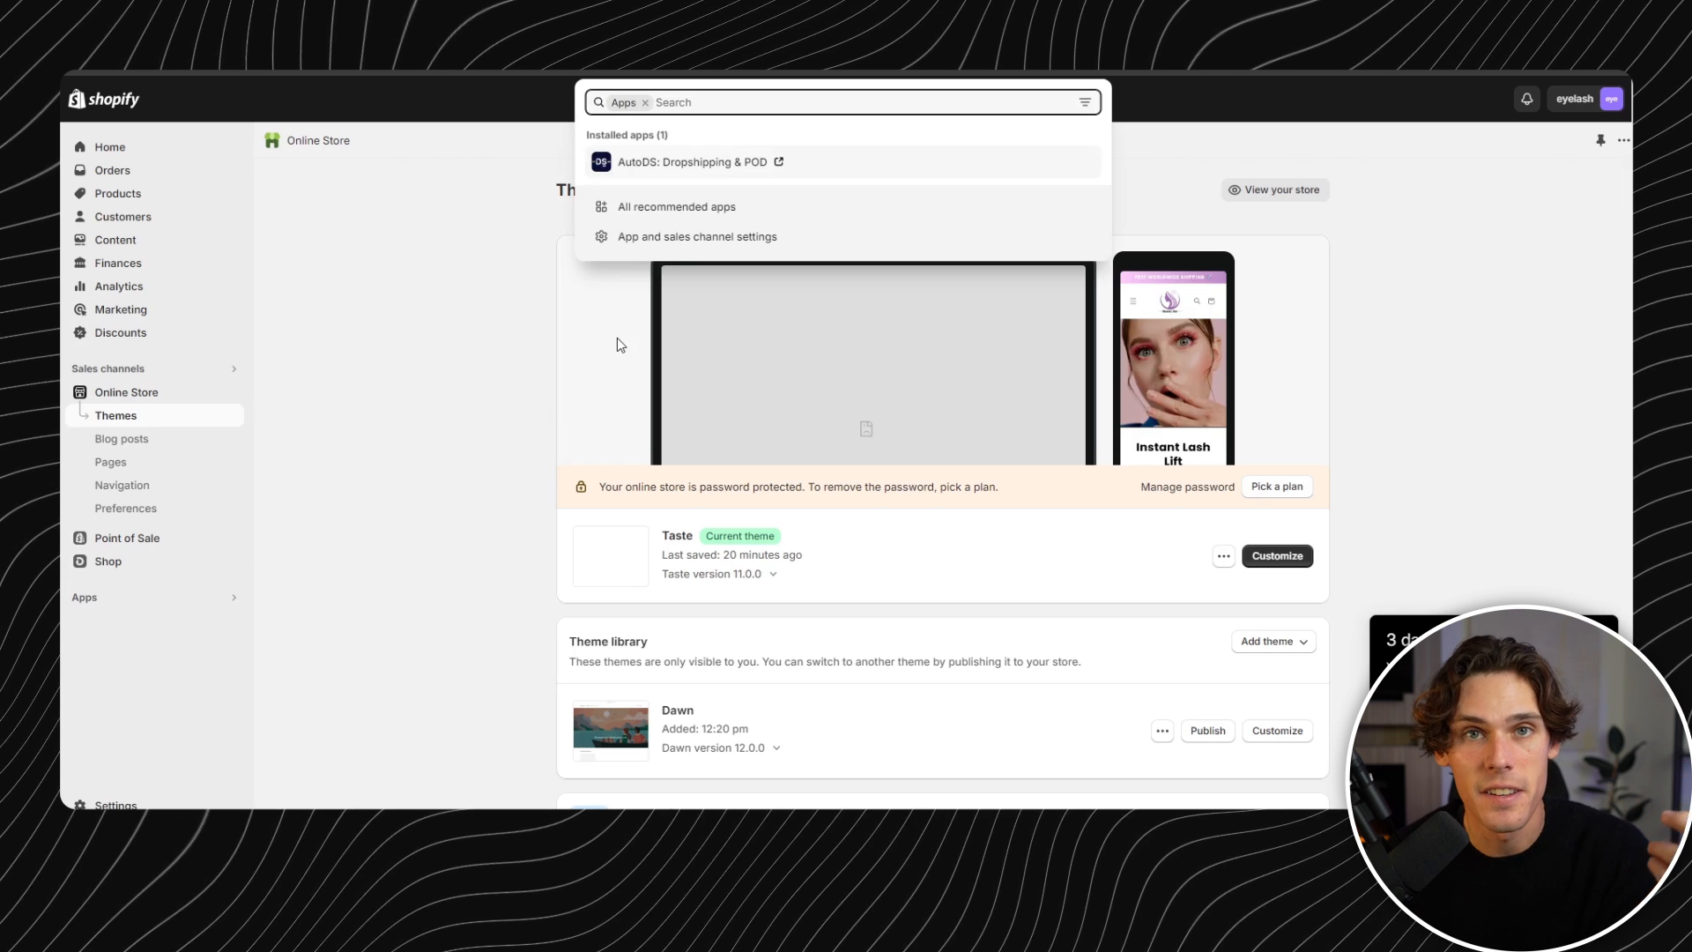
left_click(738, 229)
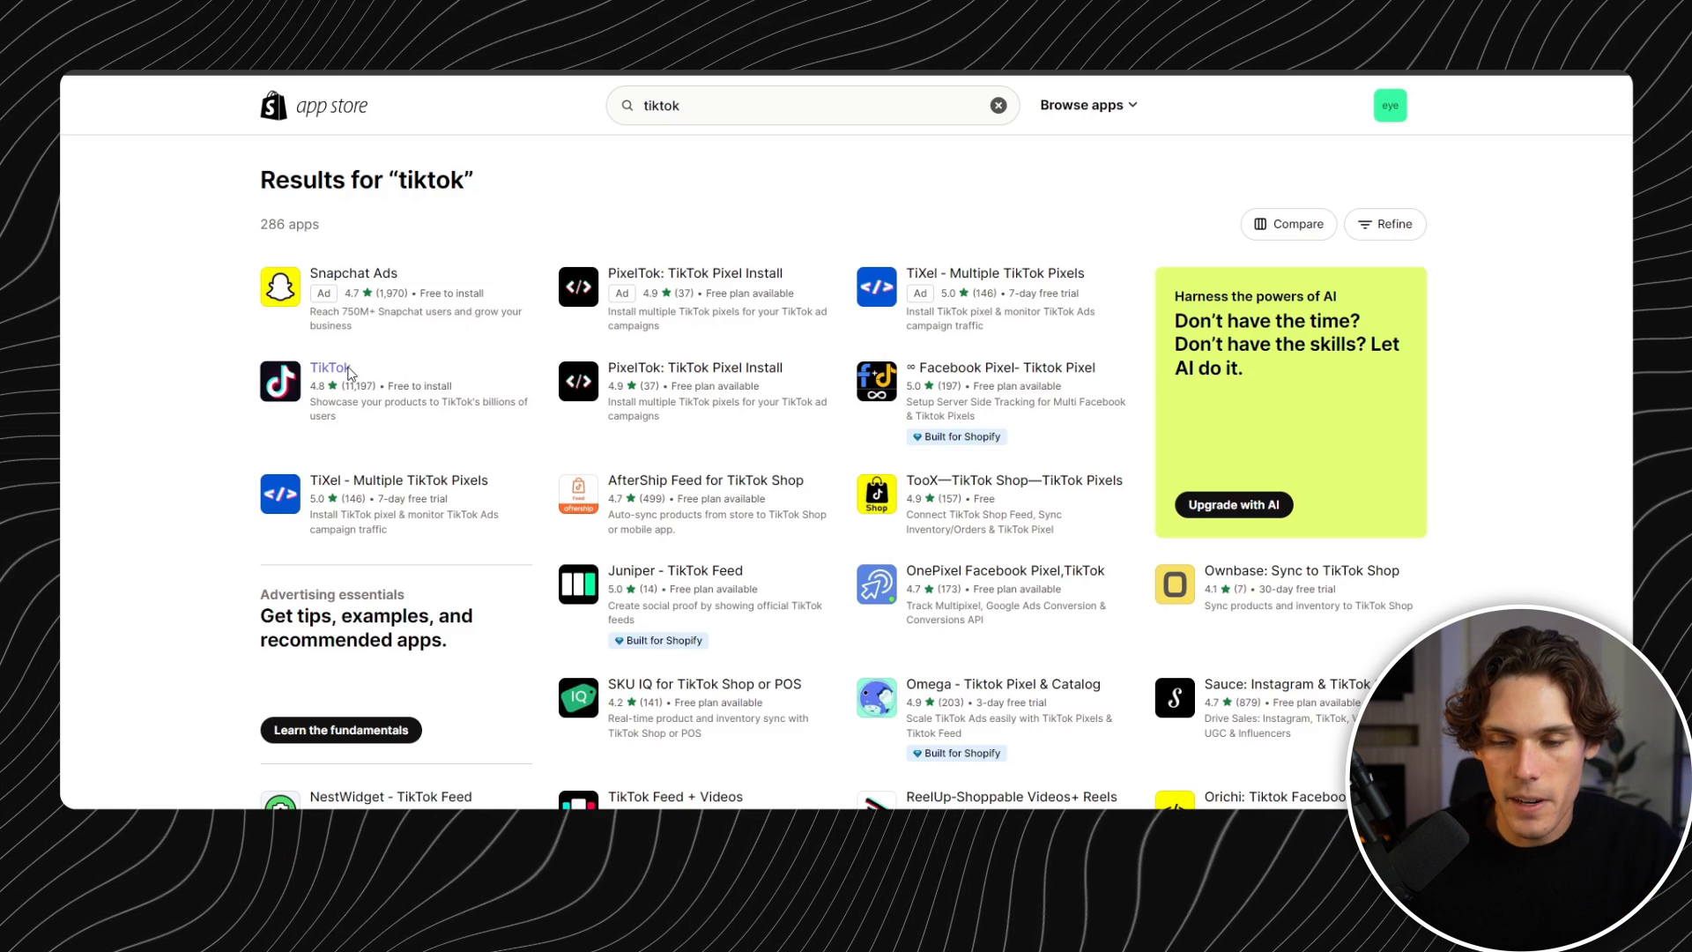
left_click(351, 374)
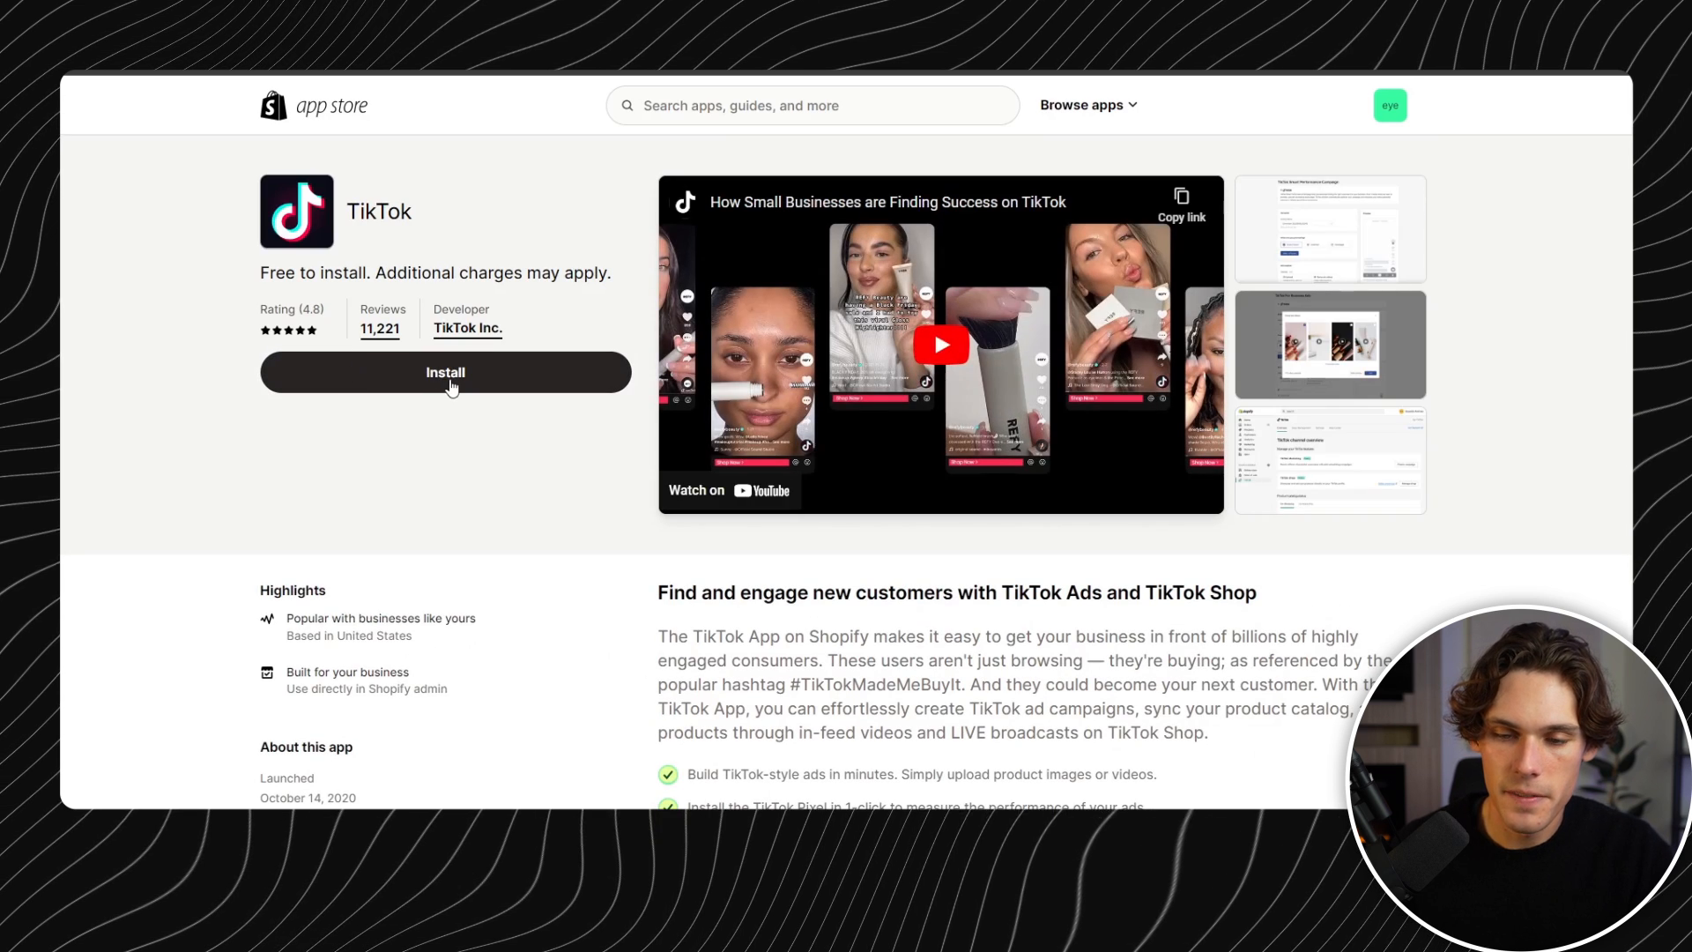
left_click(441, 378)
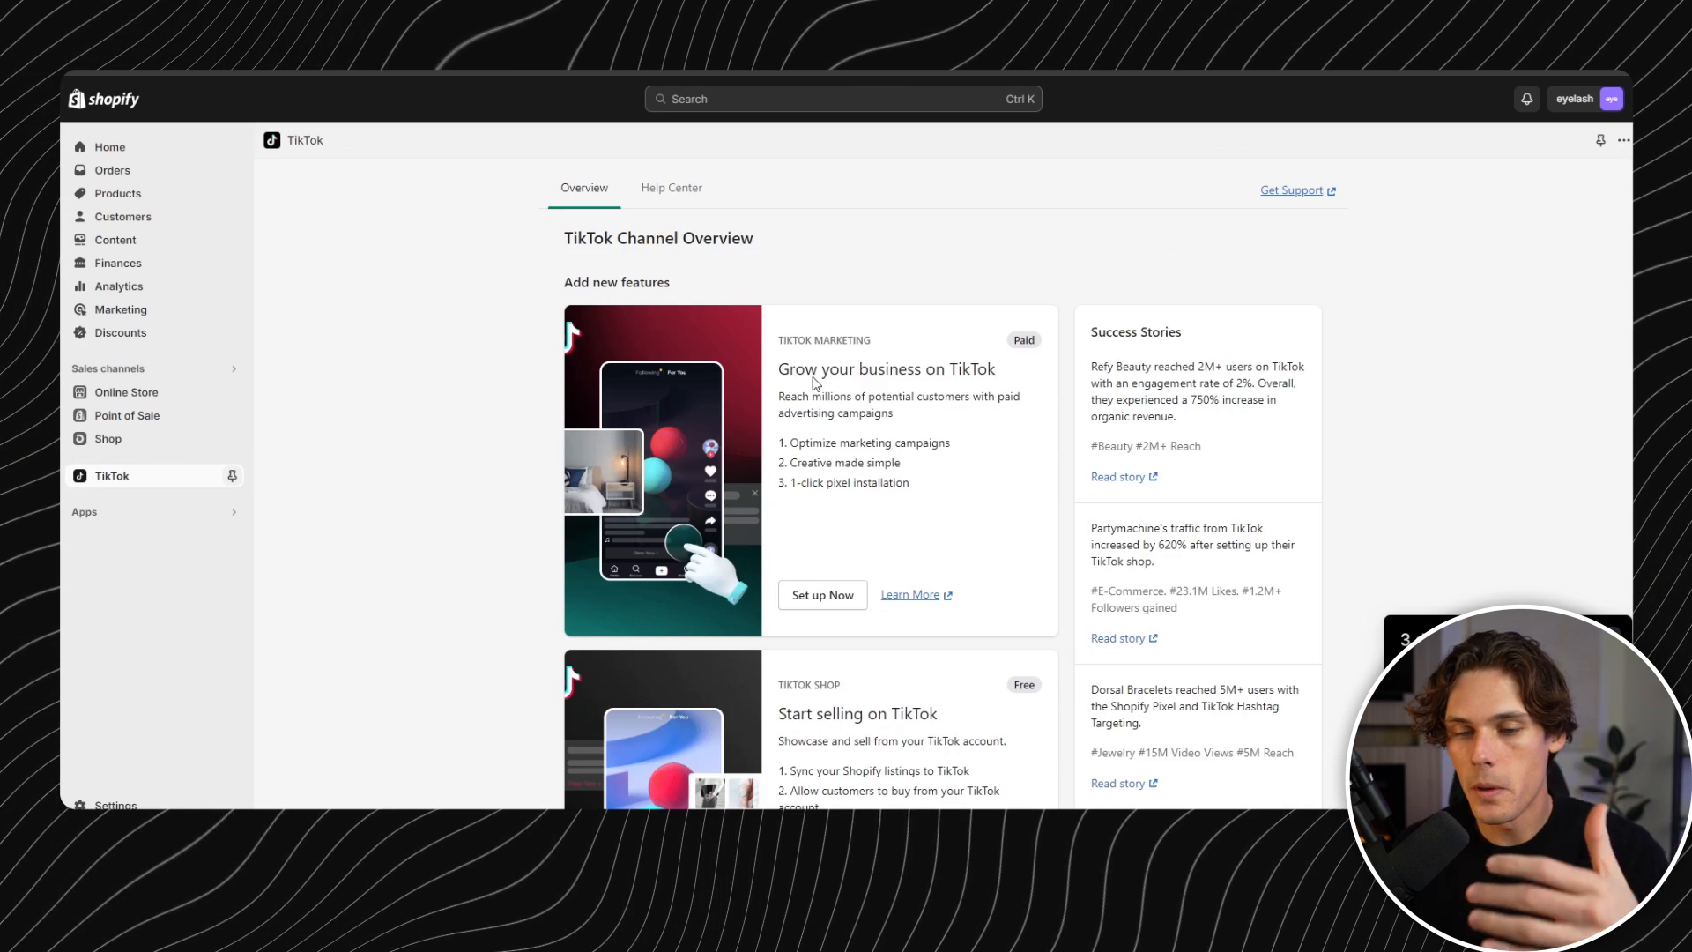
scroll(892, 510, "down", 1)
scroll(890, 520, "down", 2)
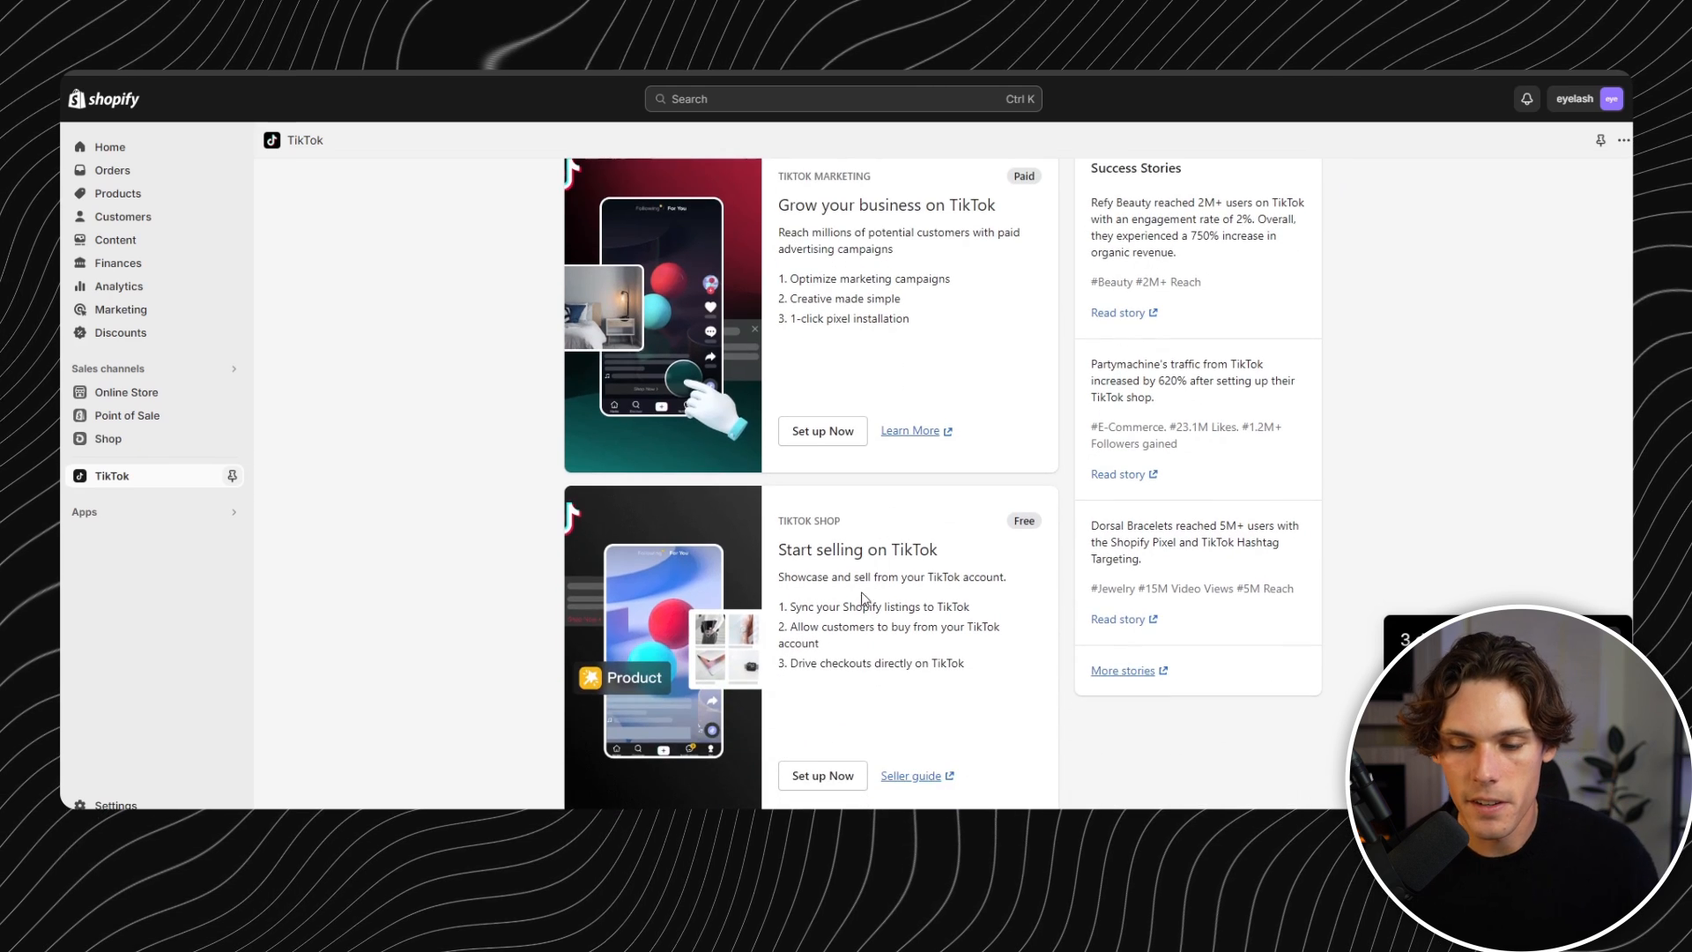
scroll(864, 591, "up", 2)
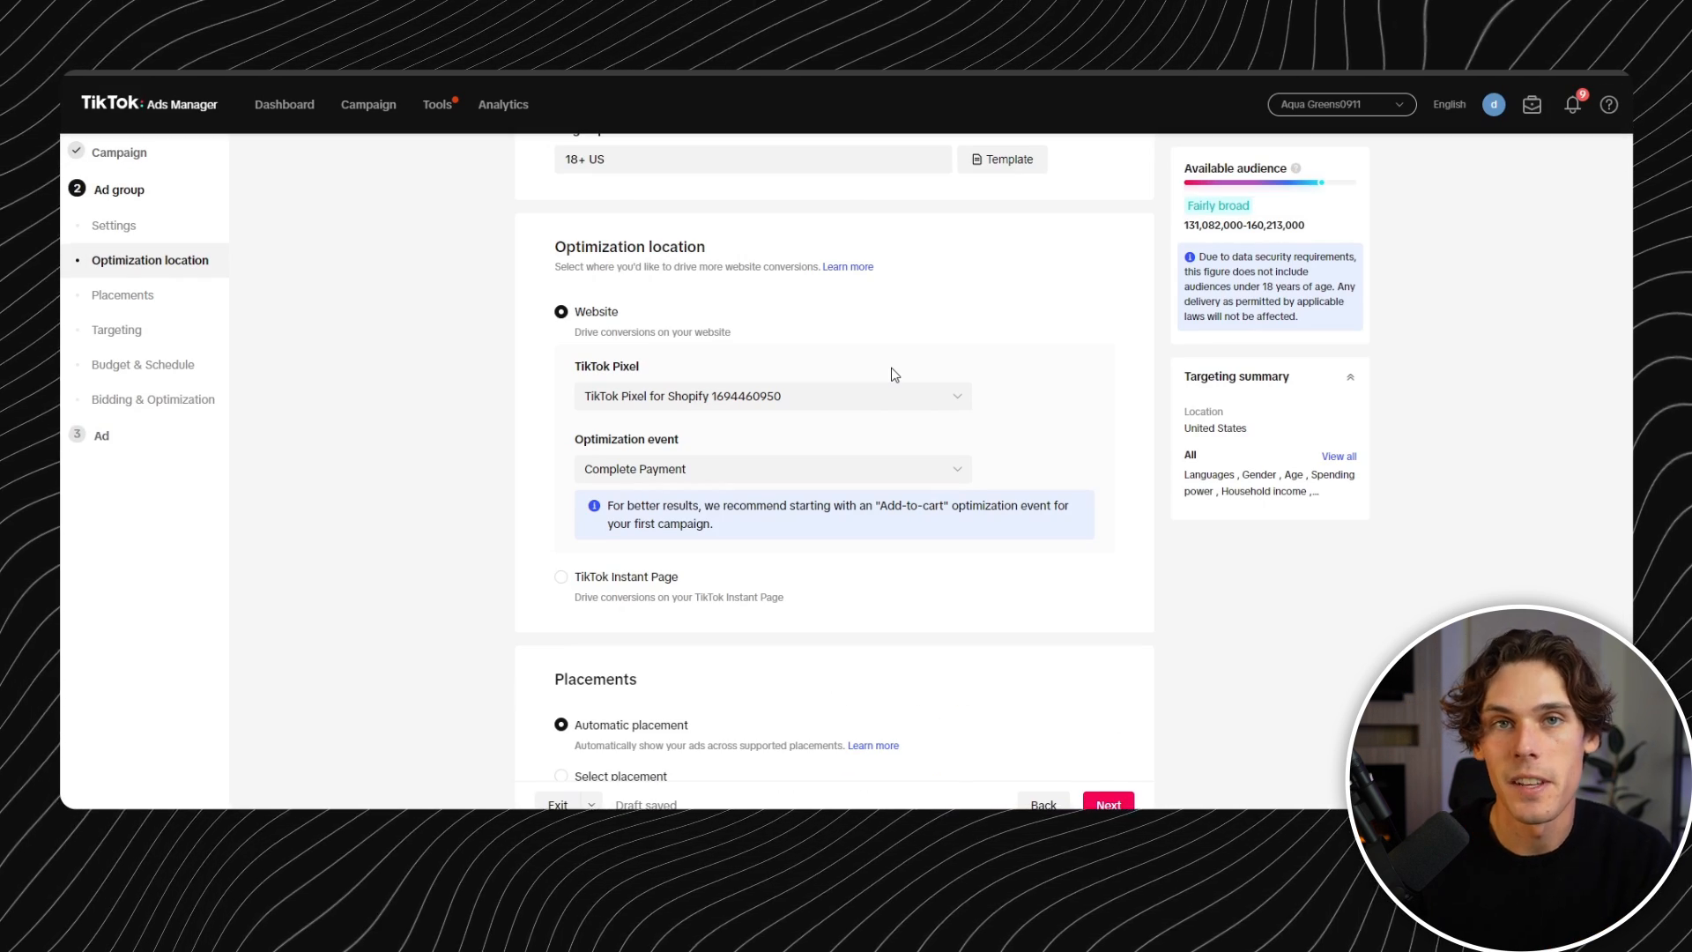
- Back in TikTok Ads Manager, choose placements manually and exclude Global App Bundle and Pangle, keeping only TikTok
scroll(811, 461, "down", 1)
scroll(812, 353, "down", 3)
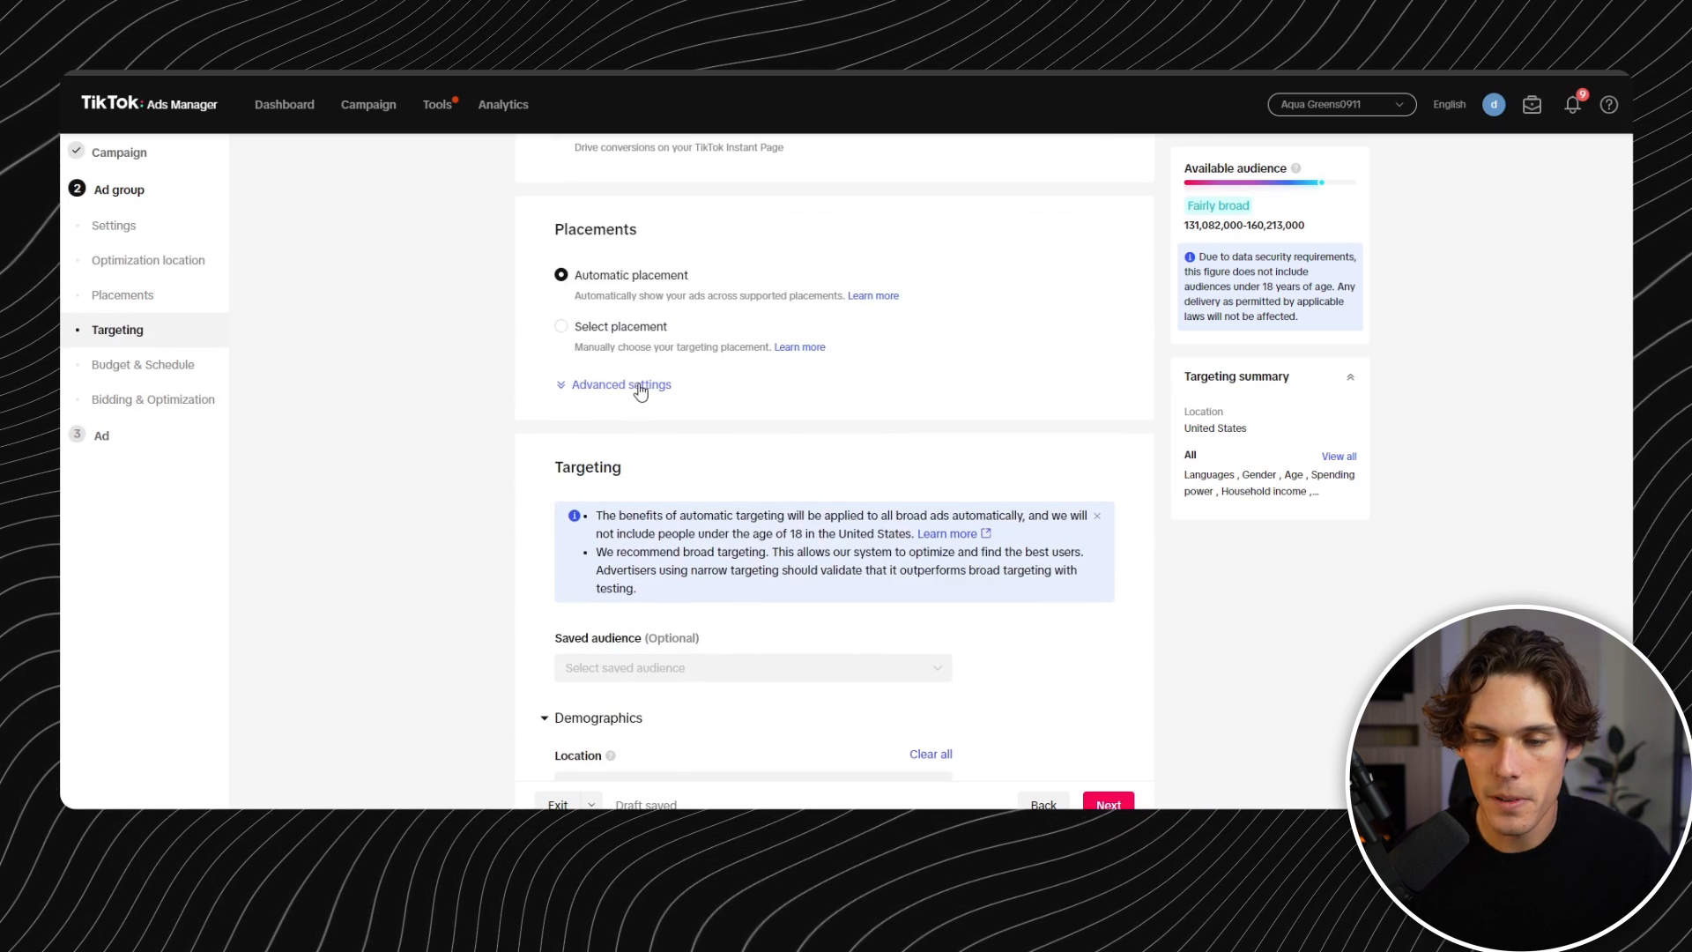
left_click(612, 328)
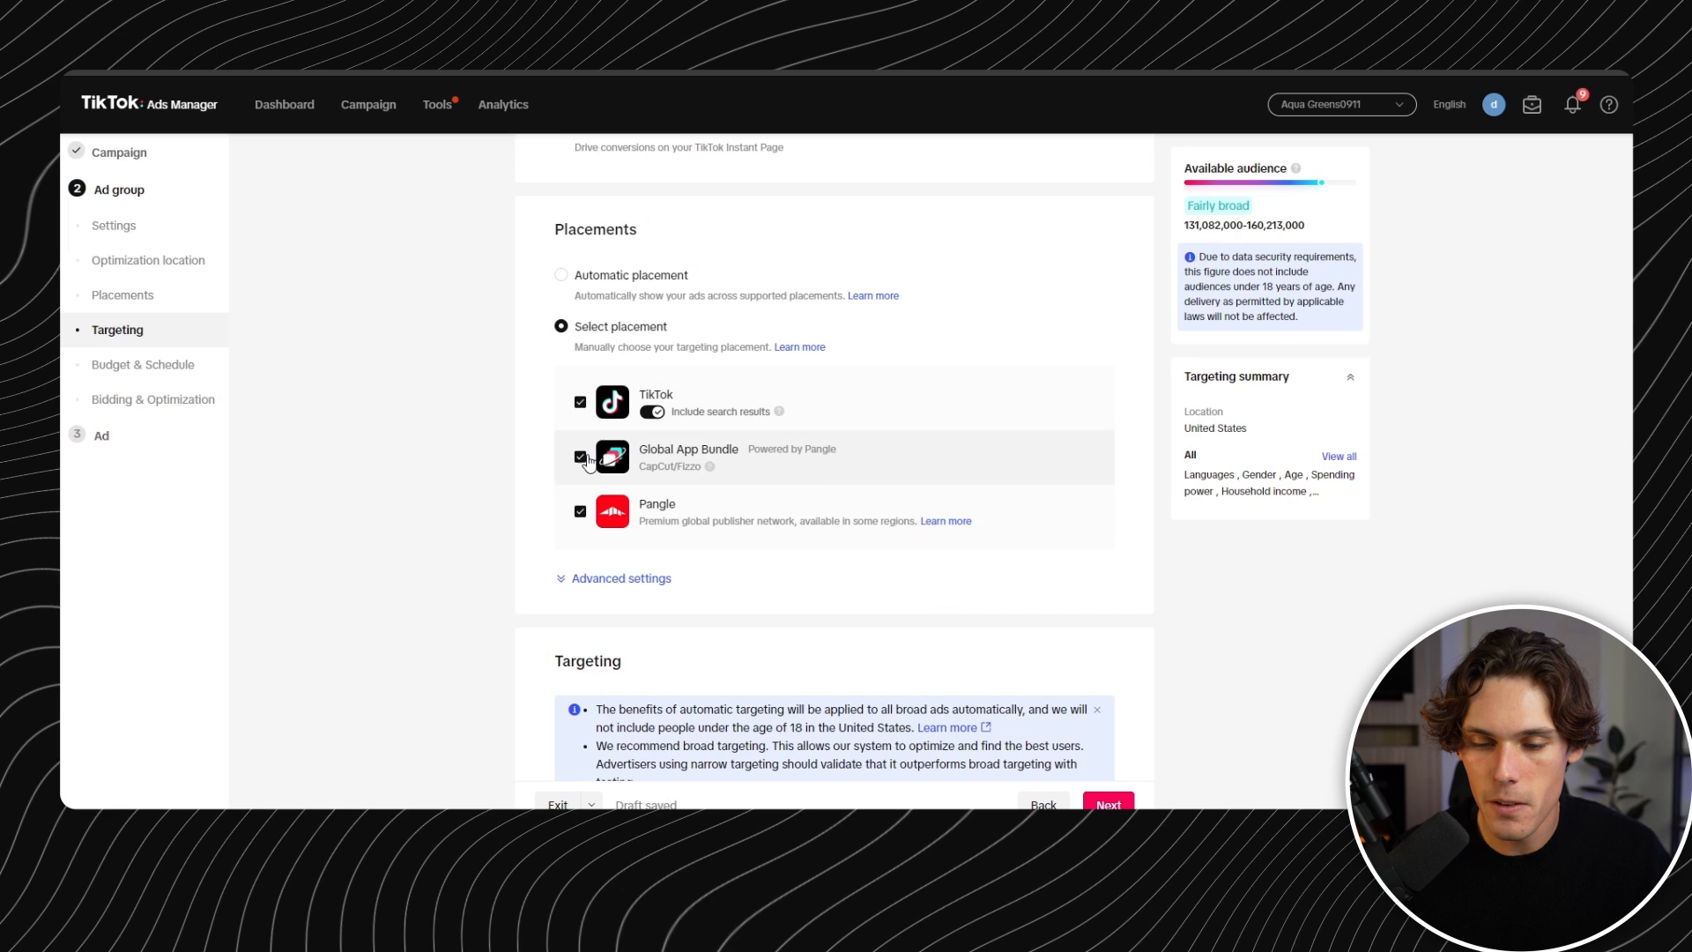
left_click(580, 511)
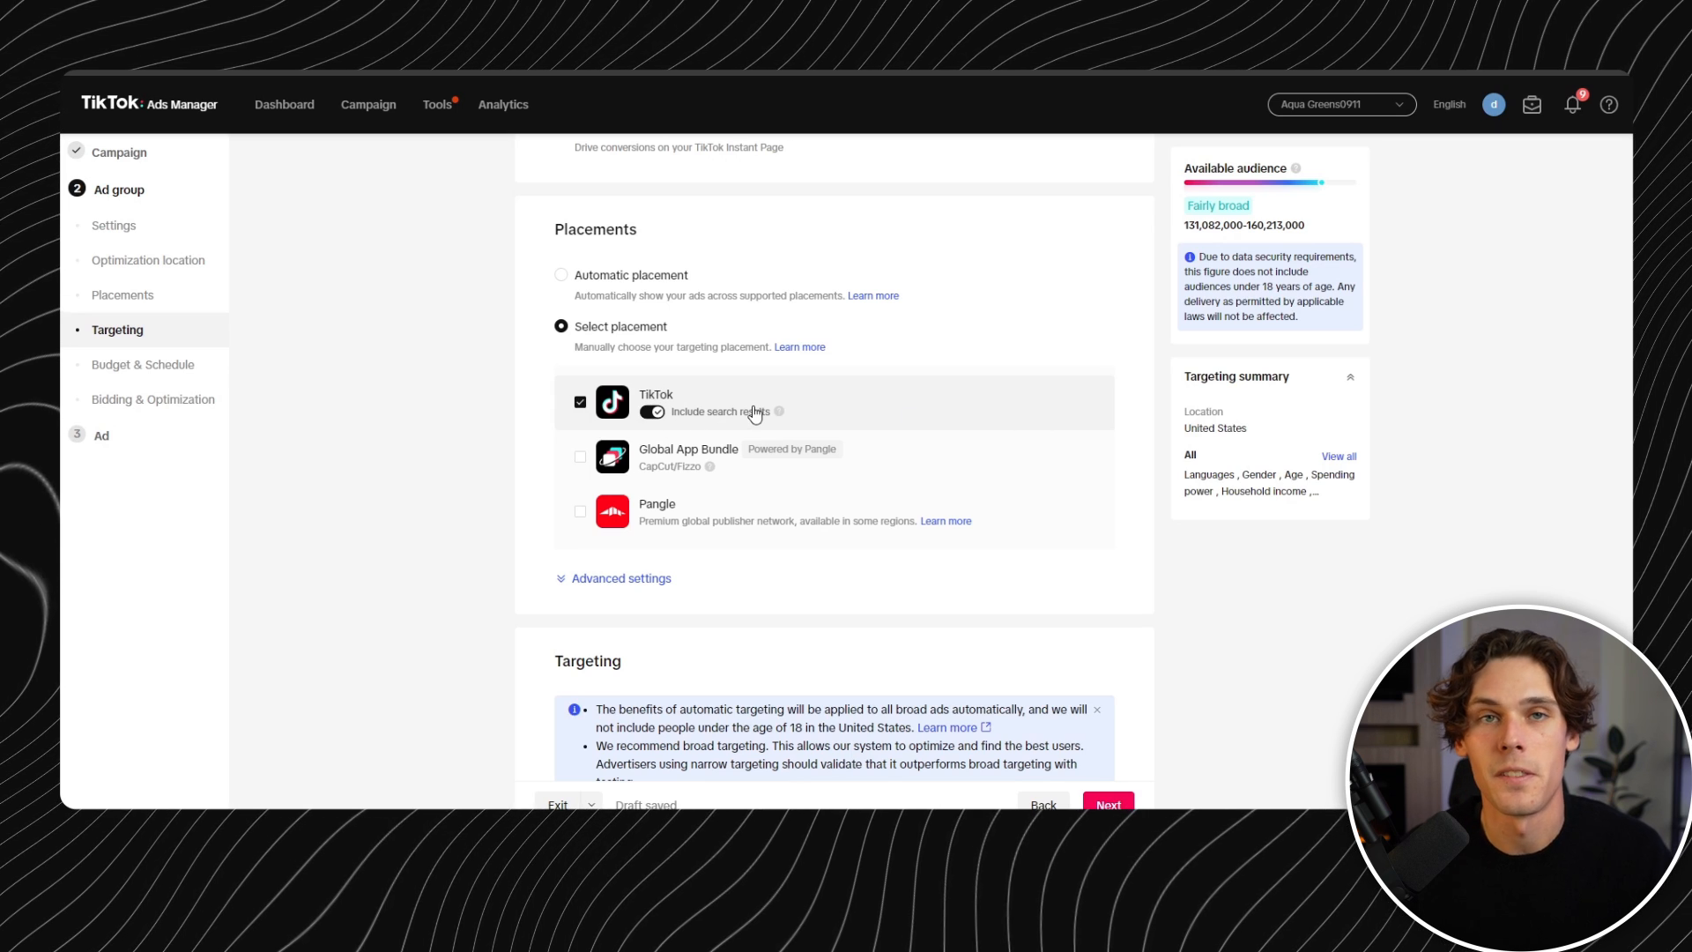
- Turn off video download in the advanced placement settings, keeping user comments and video sharing on
left_click(621, 578)
scroll(717, 521, "down", 2)
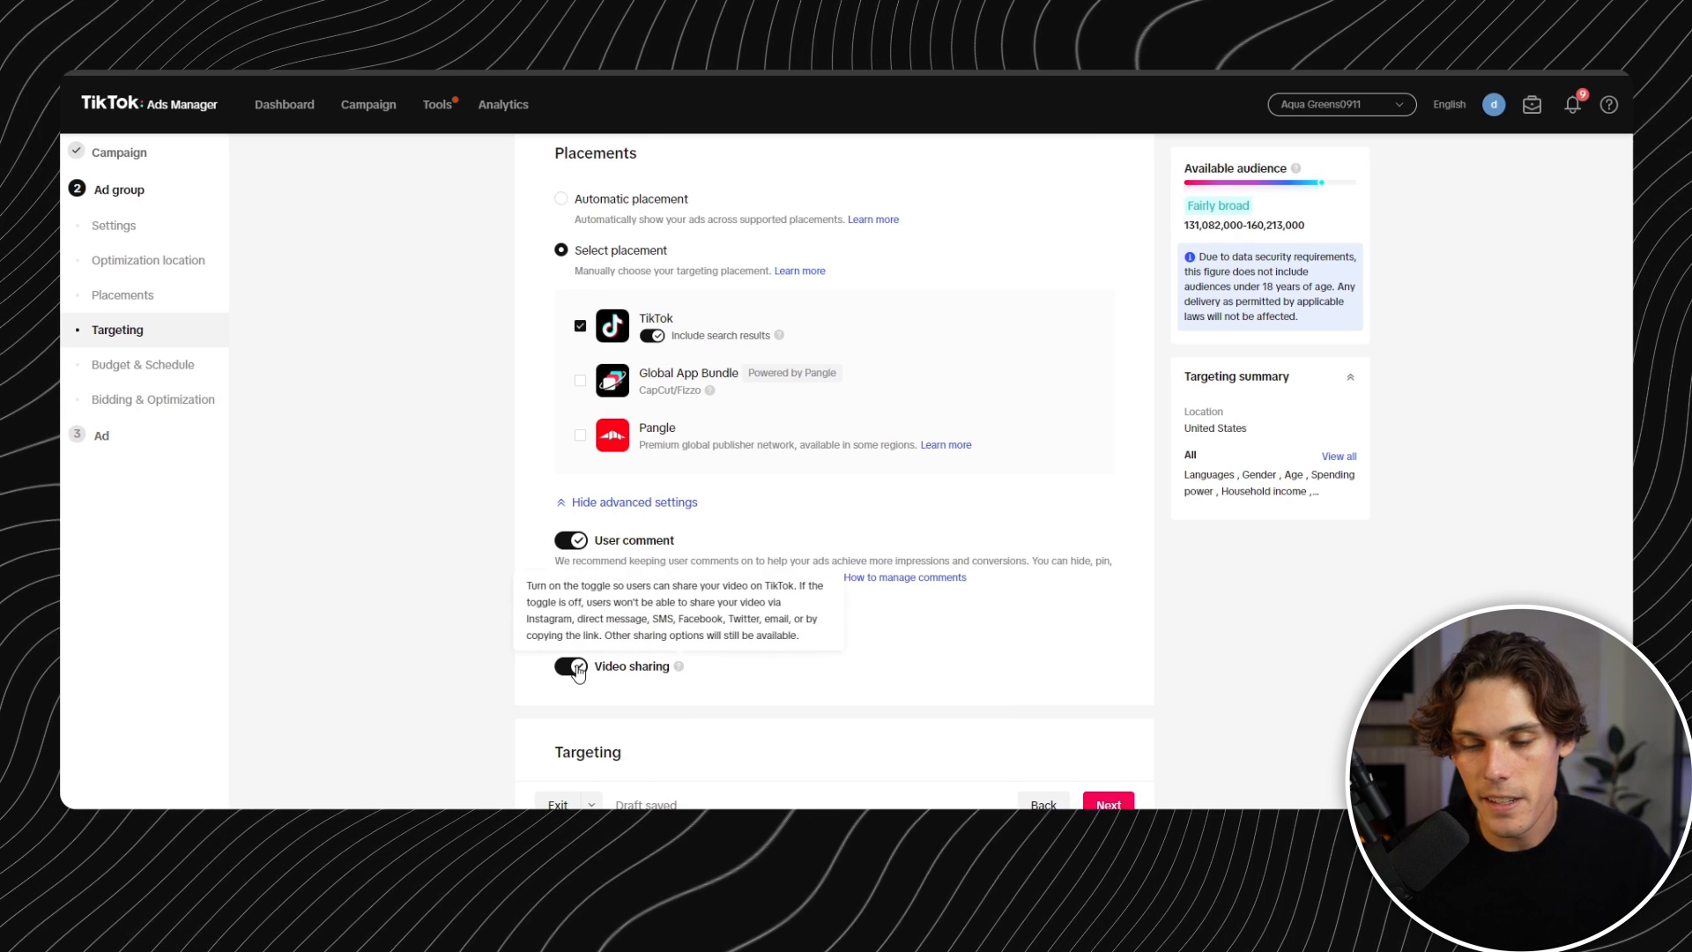
left_click(577, 627)
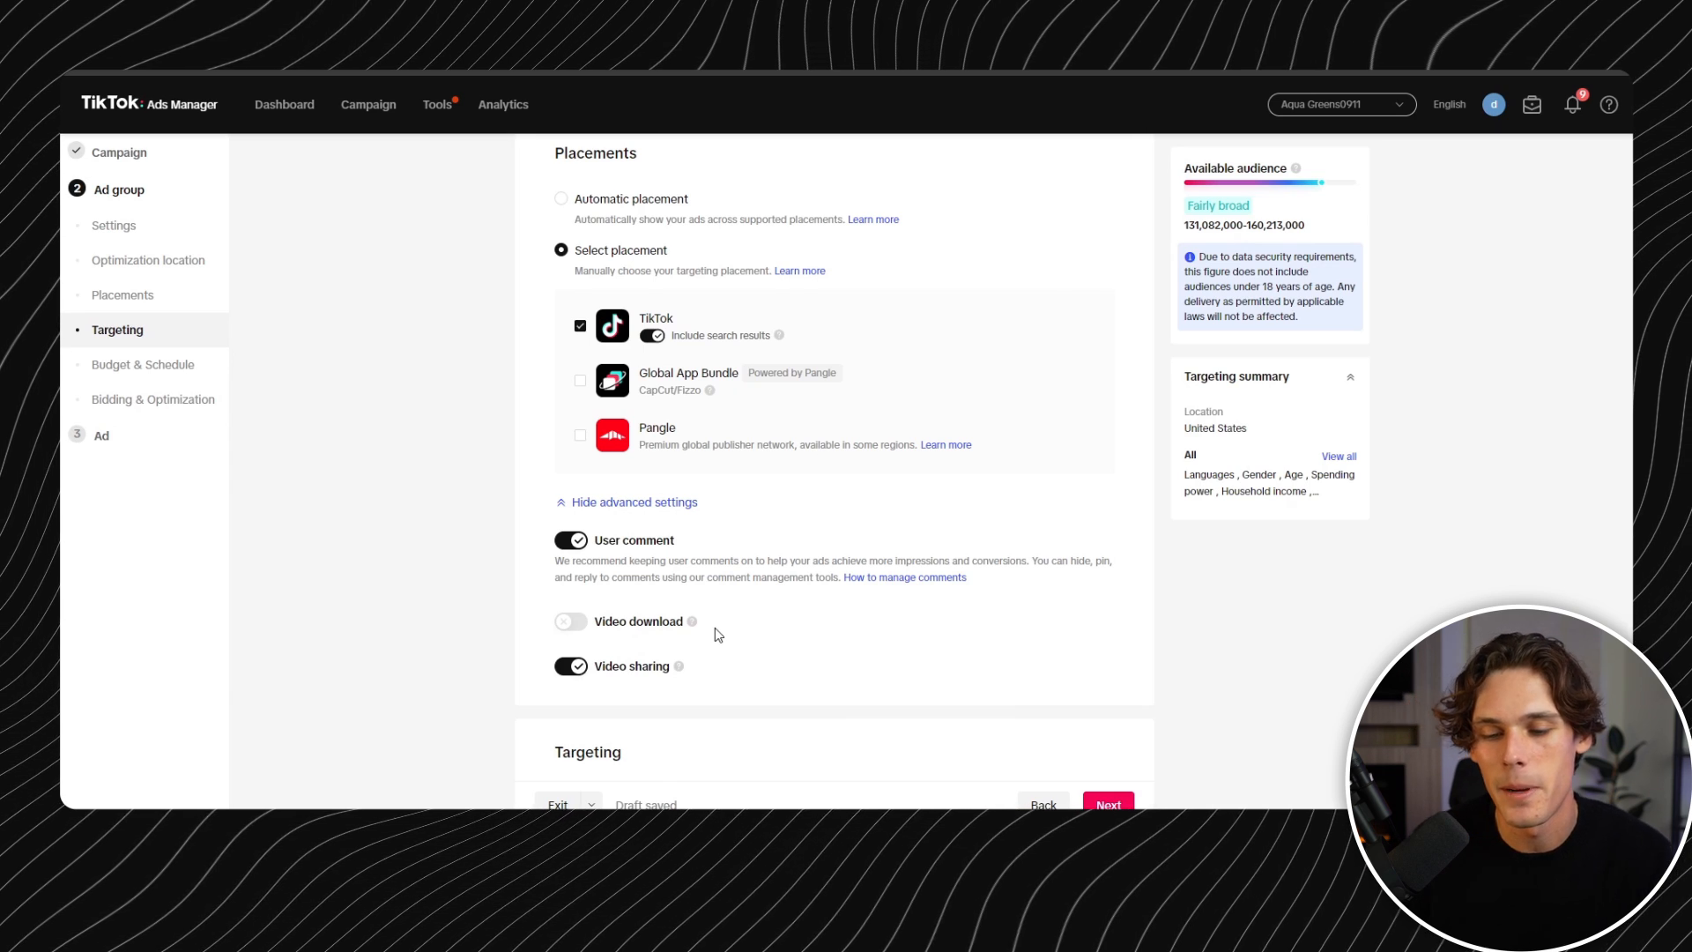
- Restrict the ad group's demographic targeting to the Female gender
scroll(715, 628, "down", 5)
scroll(783, 508, "down", 3)
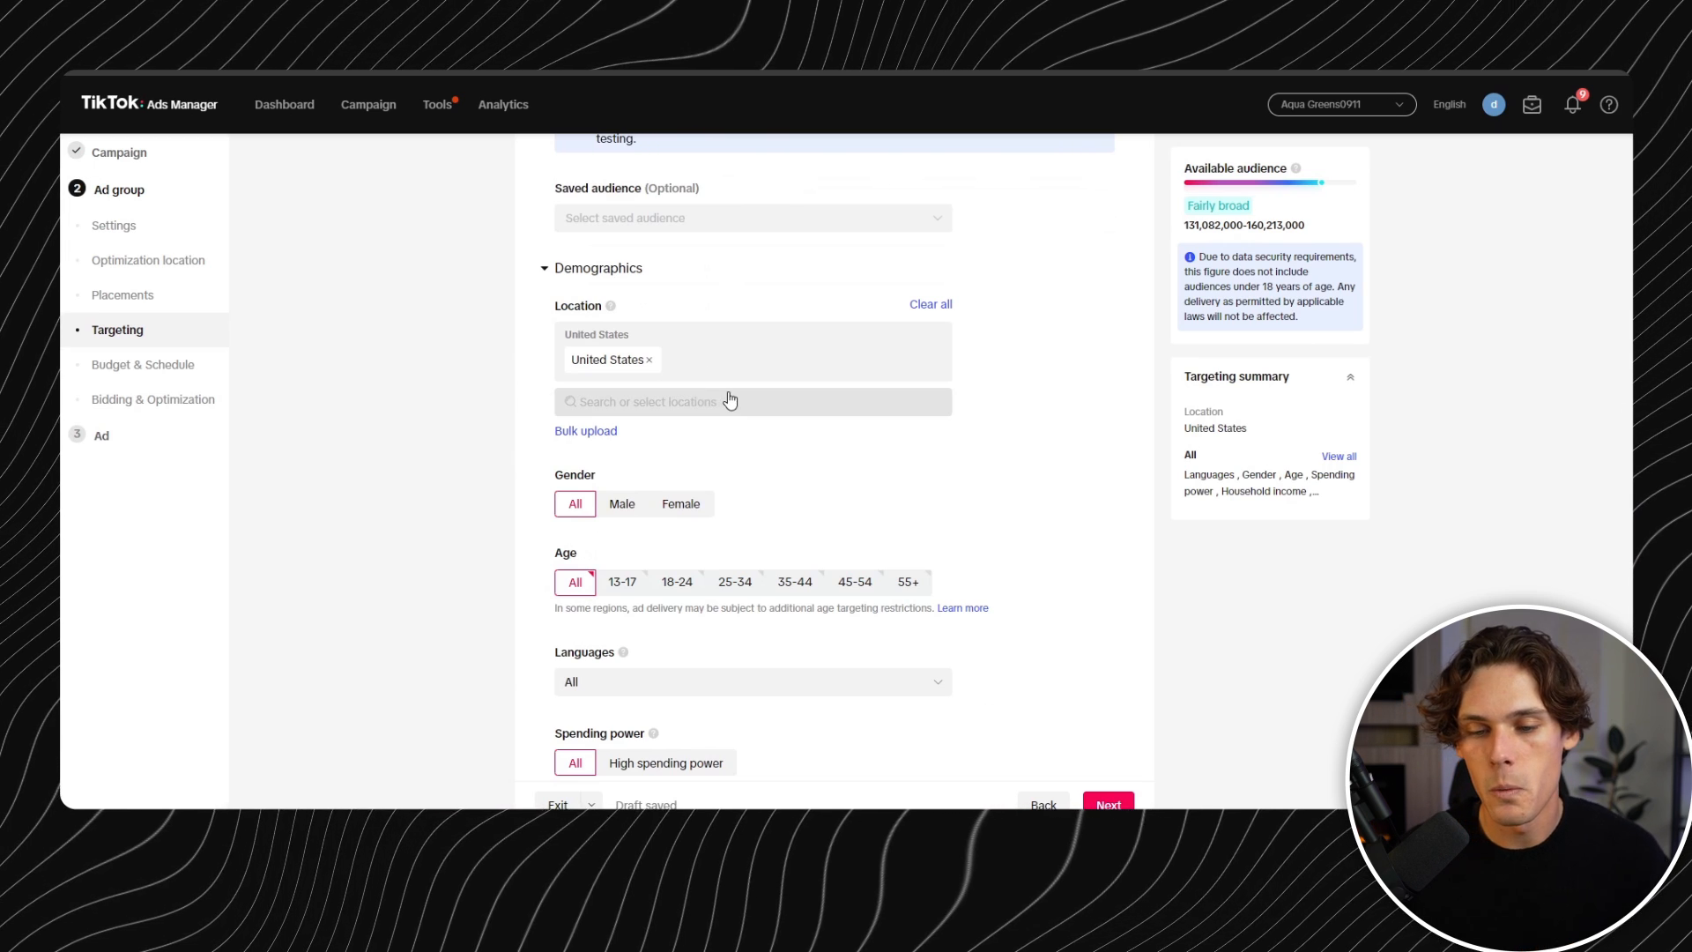
scroll(684, 367, "down", 1)
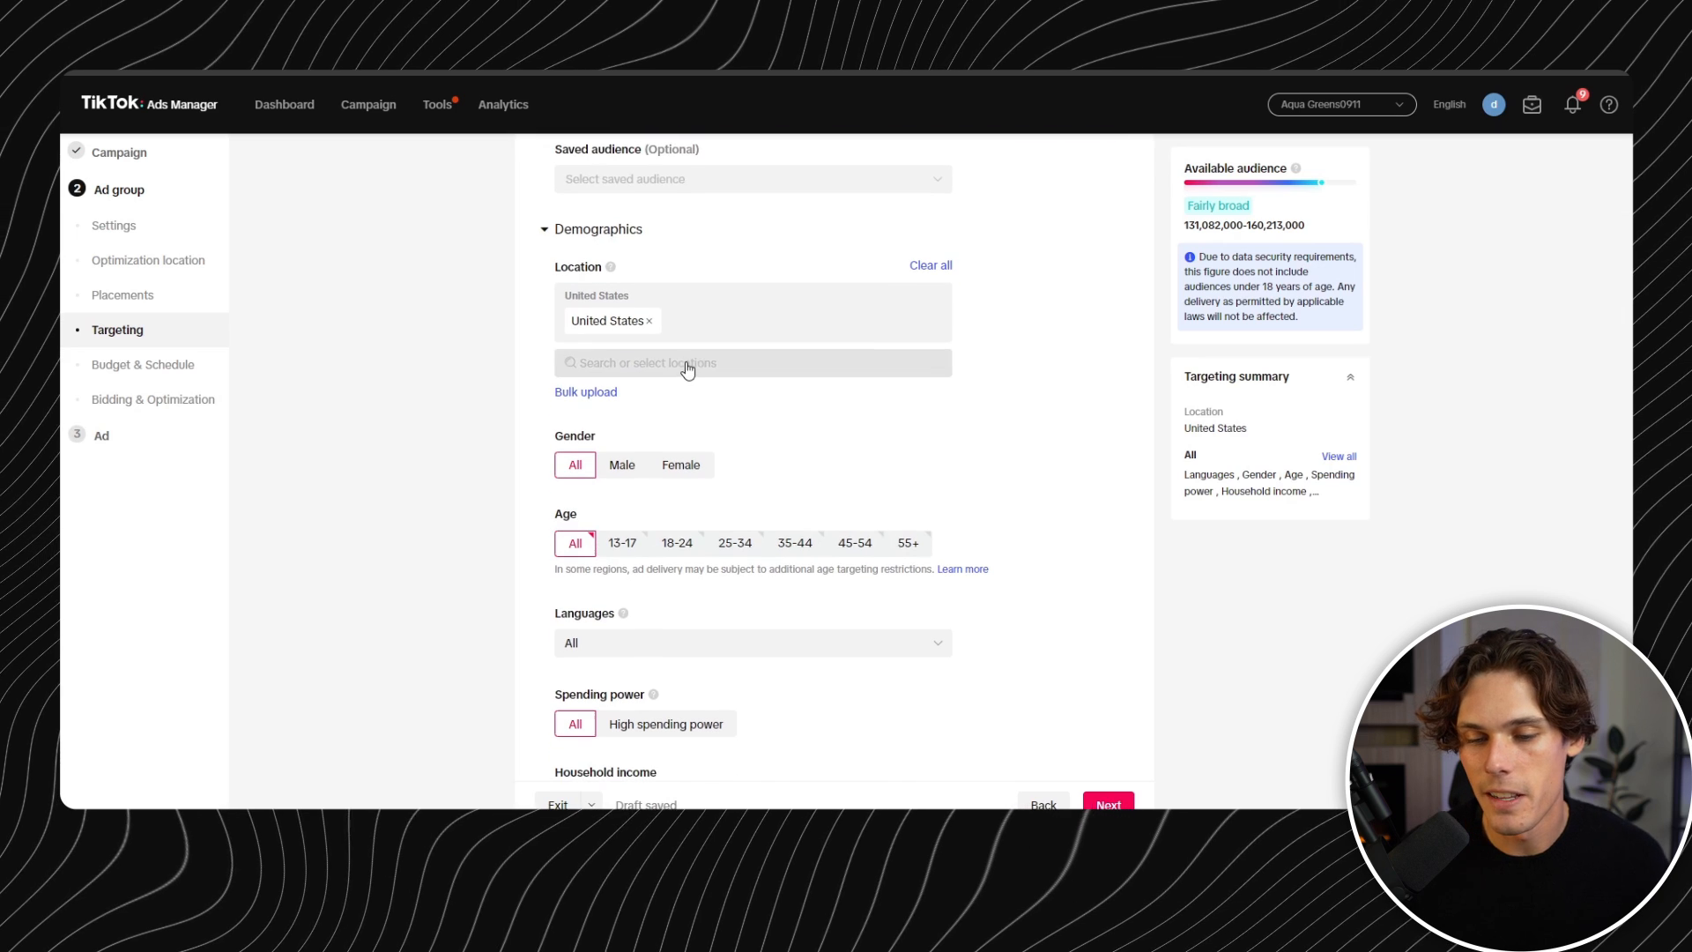
left_click(679, 465)
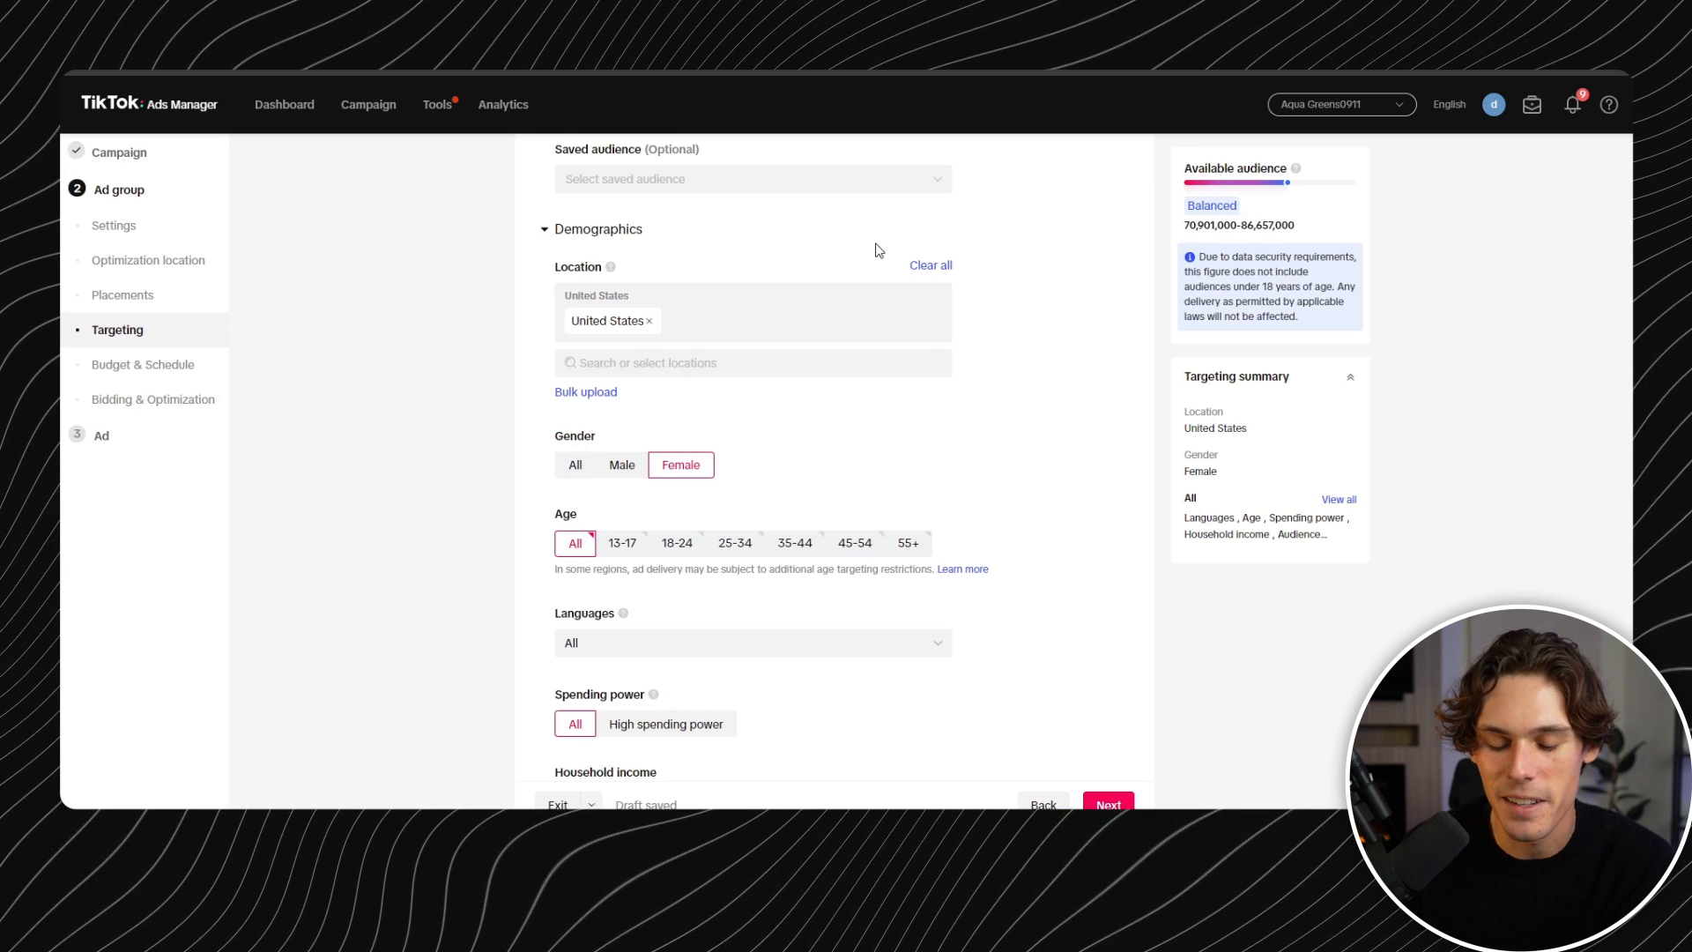
- Examine the remaining targeting options, including household income, included and excluded audiences, and interests and behaviors
scroll(802, 490, "down", 1)
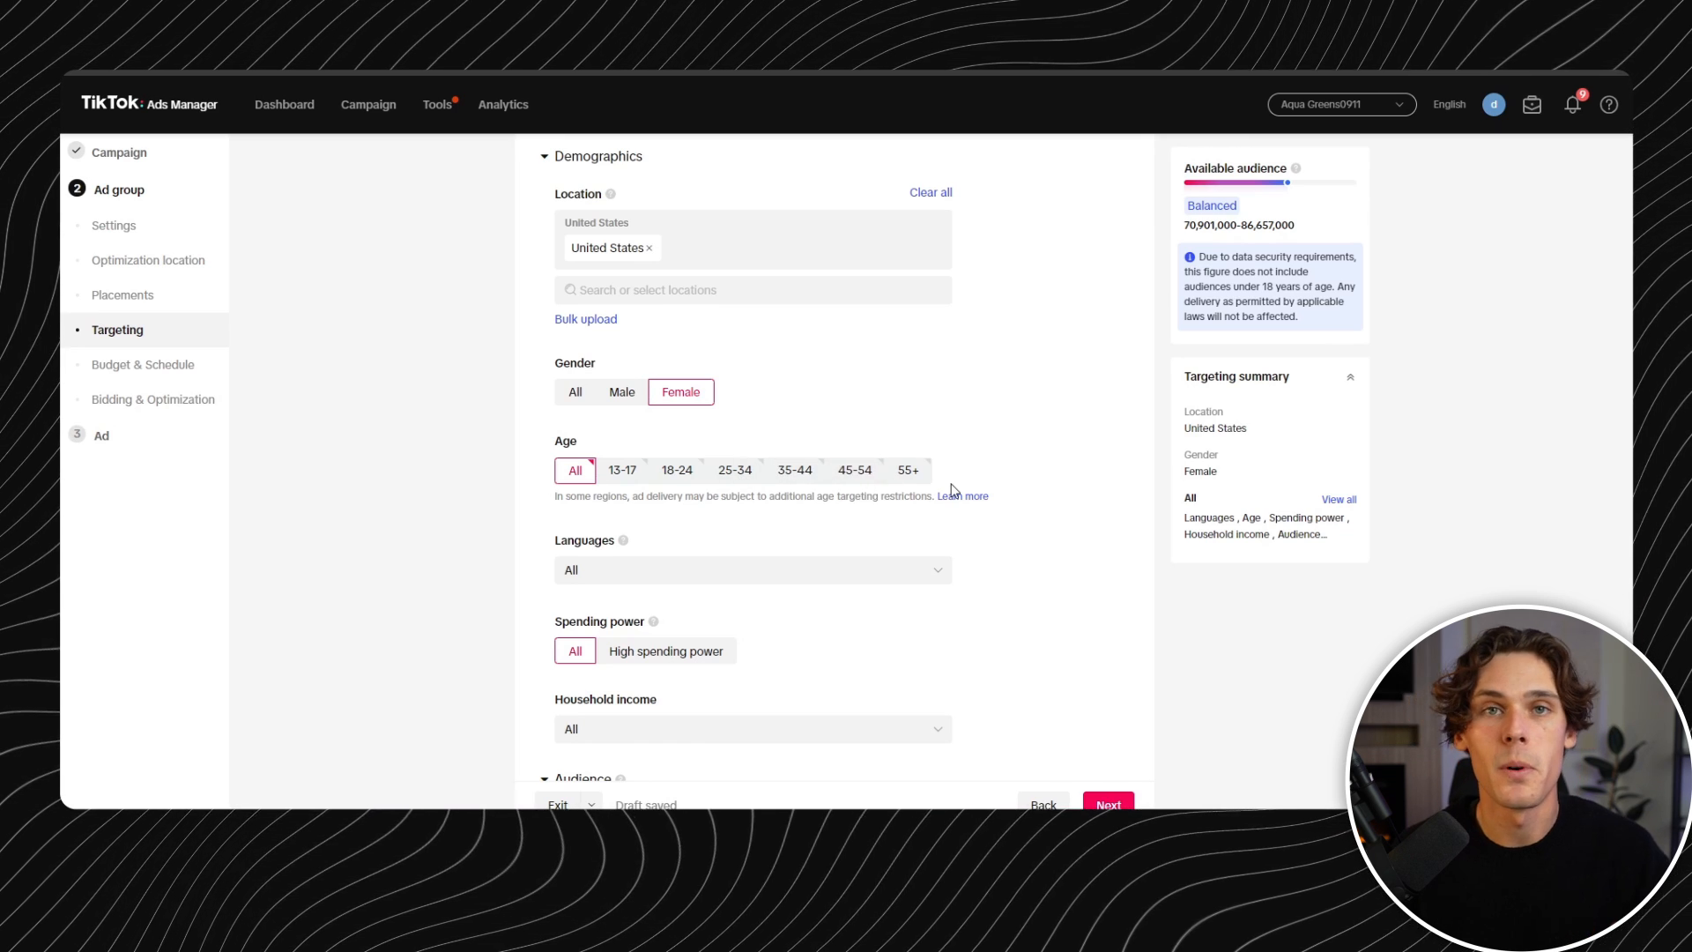
scroll(732, 472, "down", 3)
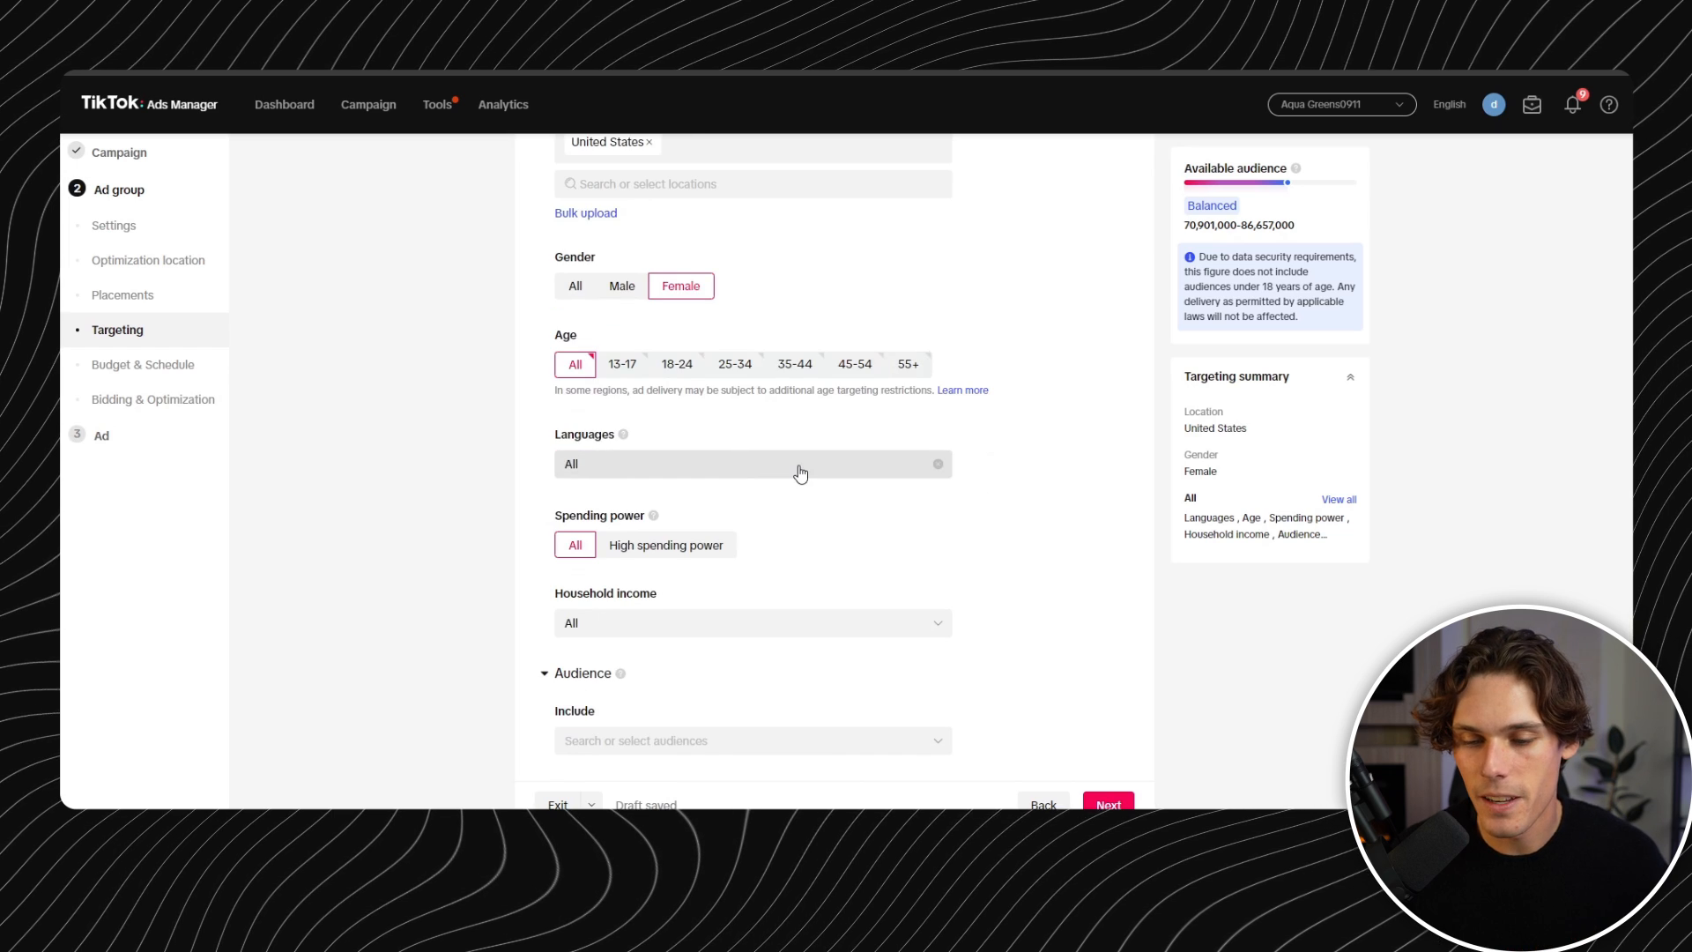
scroll(757, 493, "down", 2)
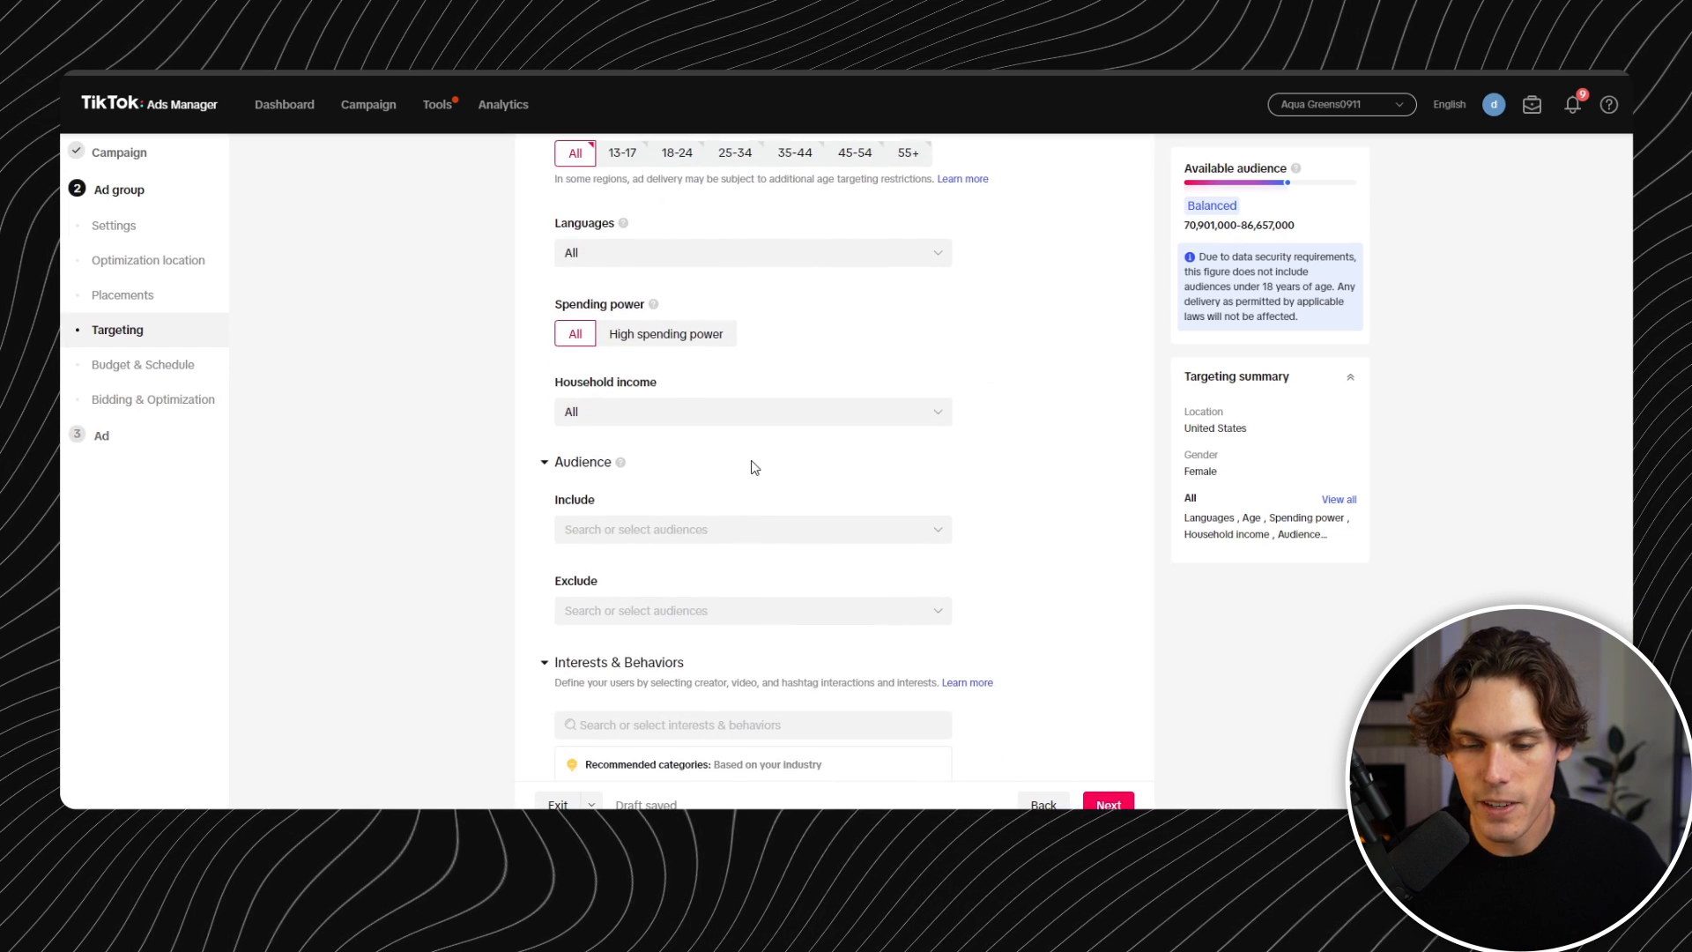
left_click(769, 414)
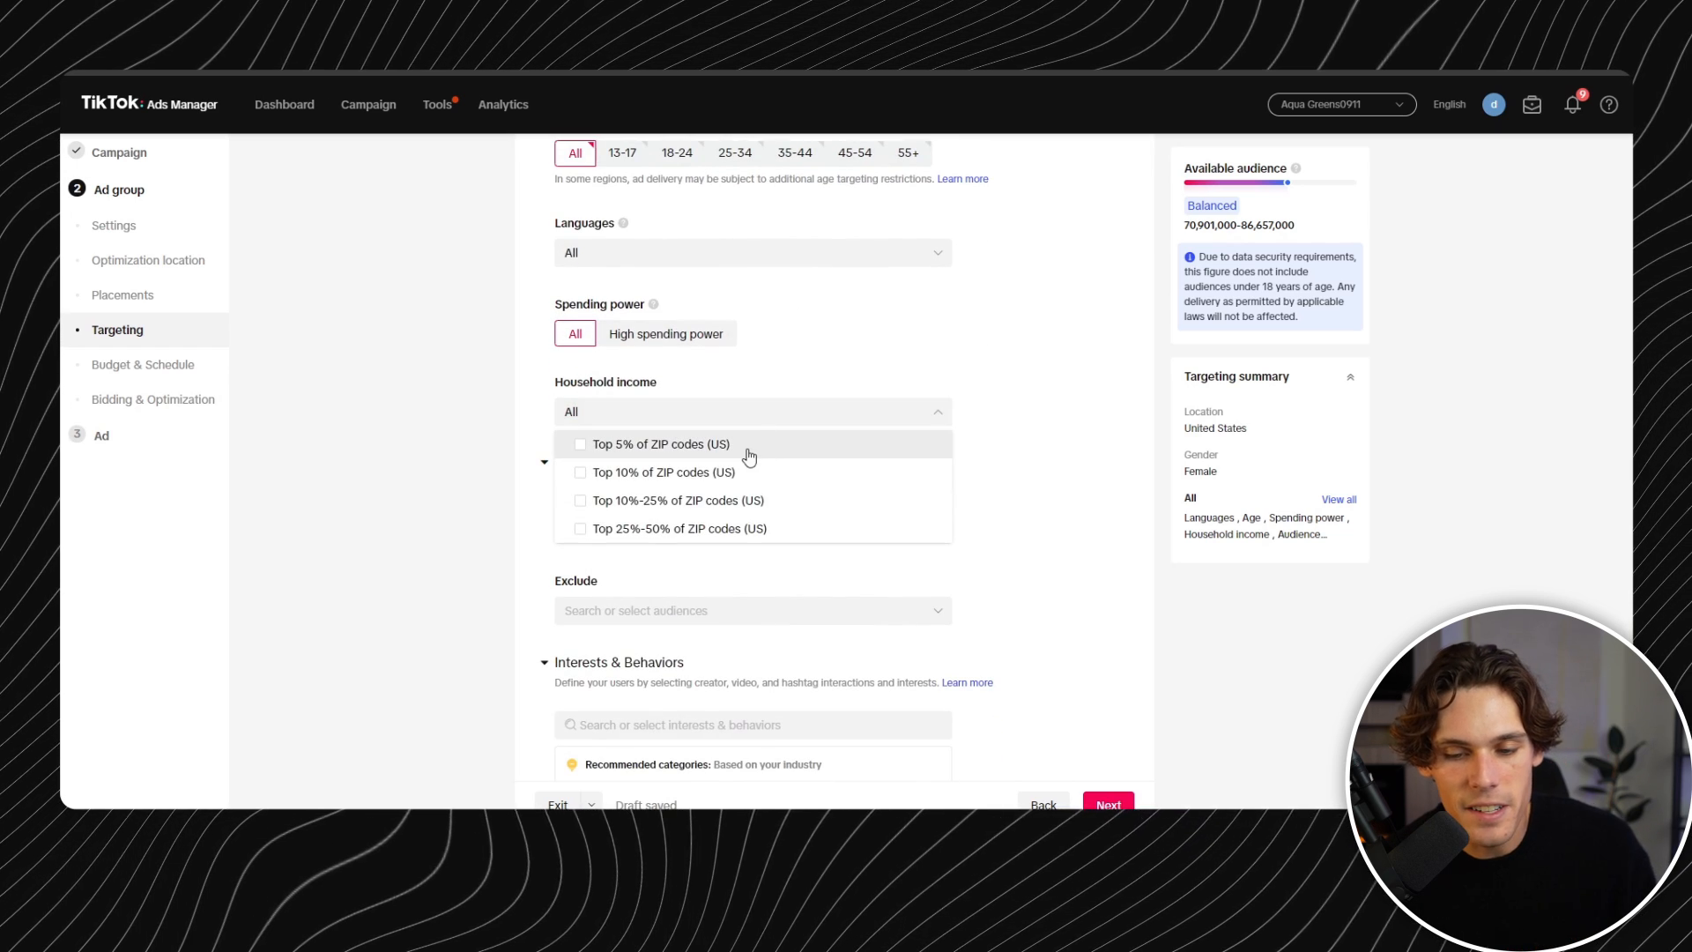
left_click(784, 423)
left_click(784, 423)
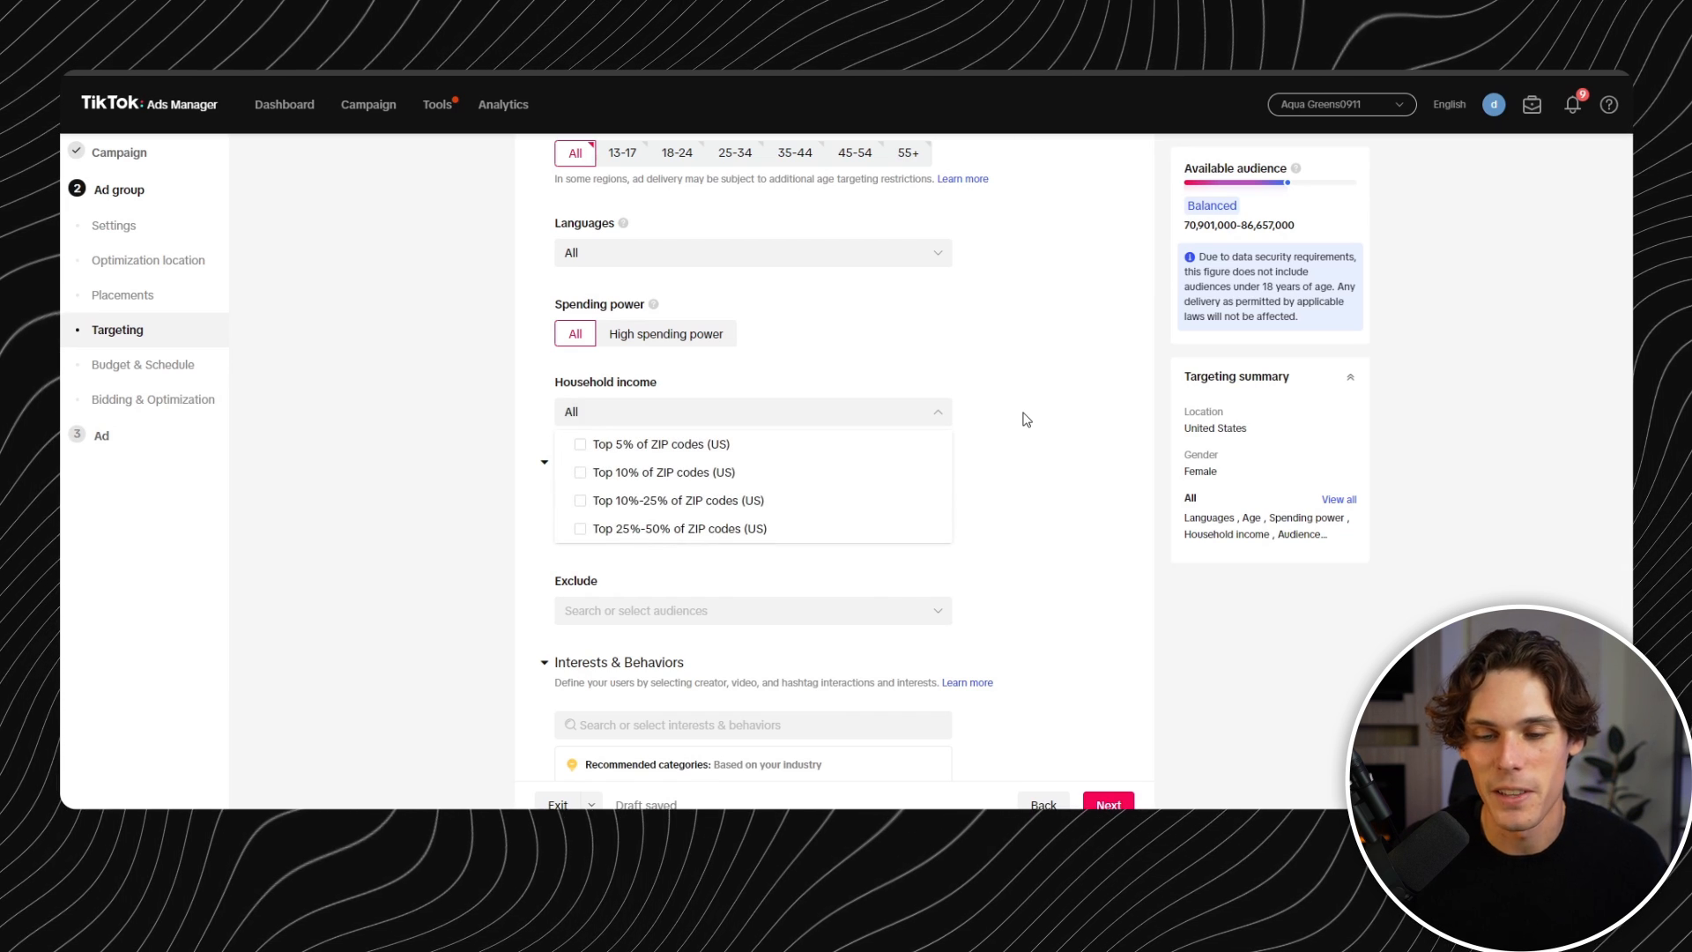
left_click(1050, 399)
scroll(916, 414, "down", 1)
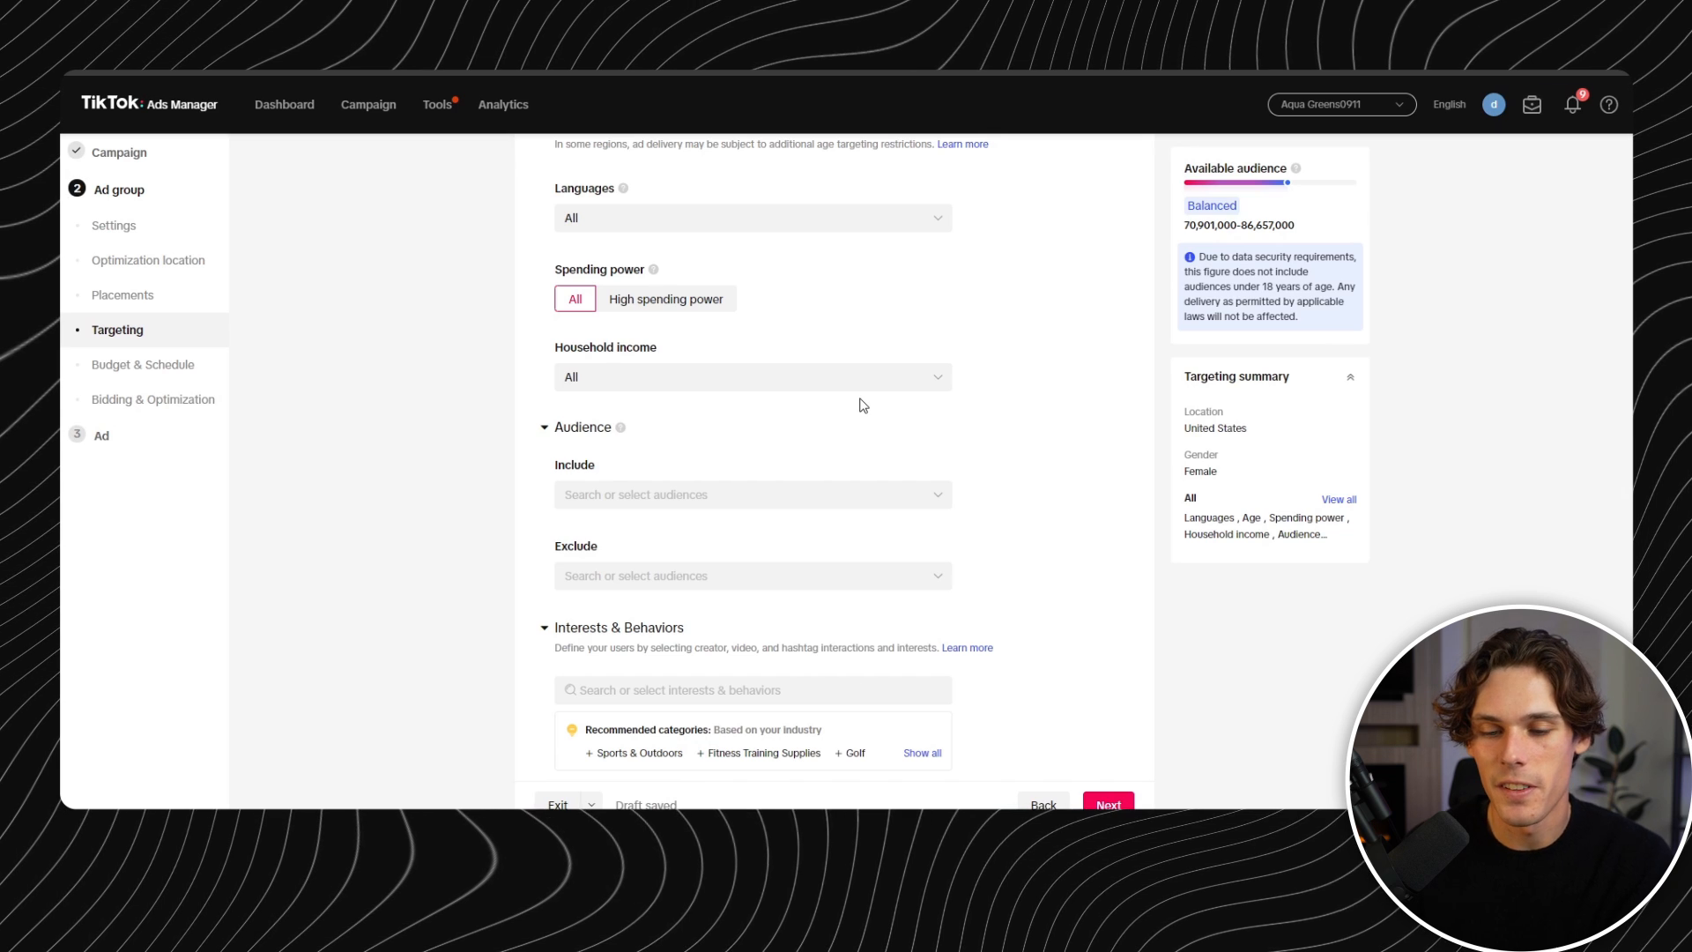
scroll(778, 452, "down", 2)
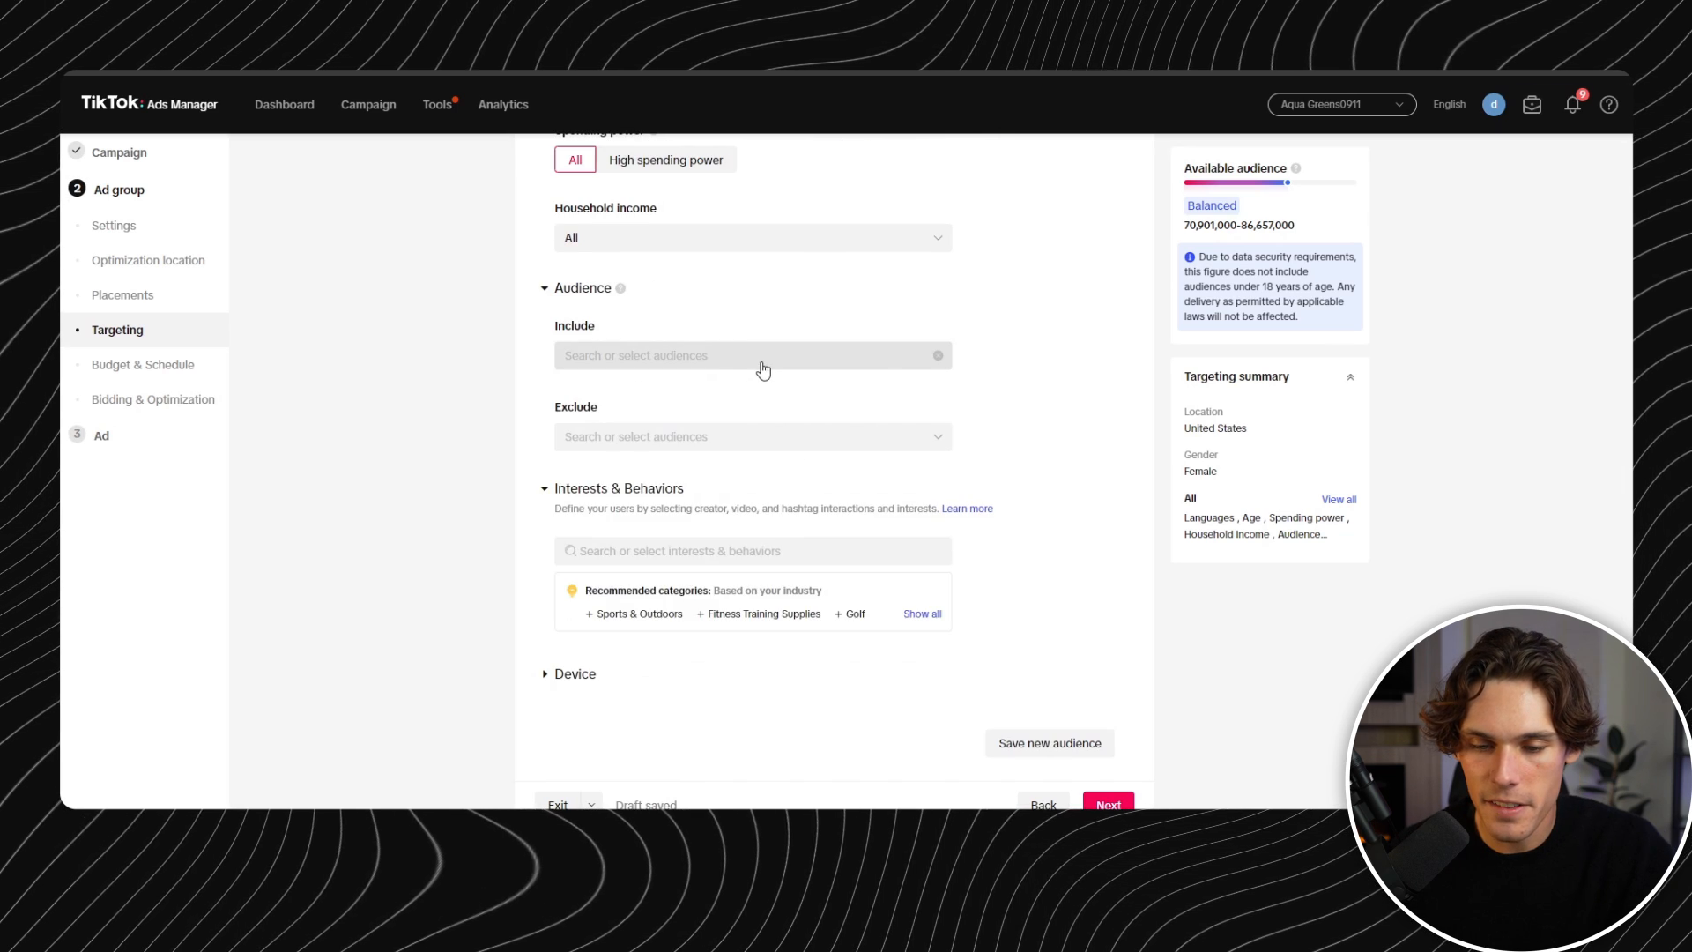
left_click(766, 357)
left_click(845, 368)
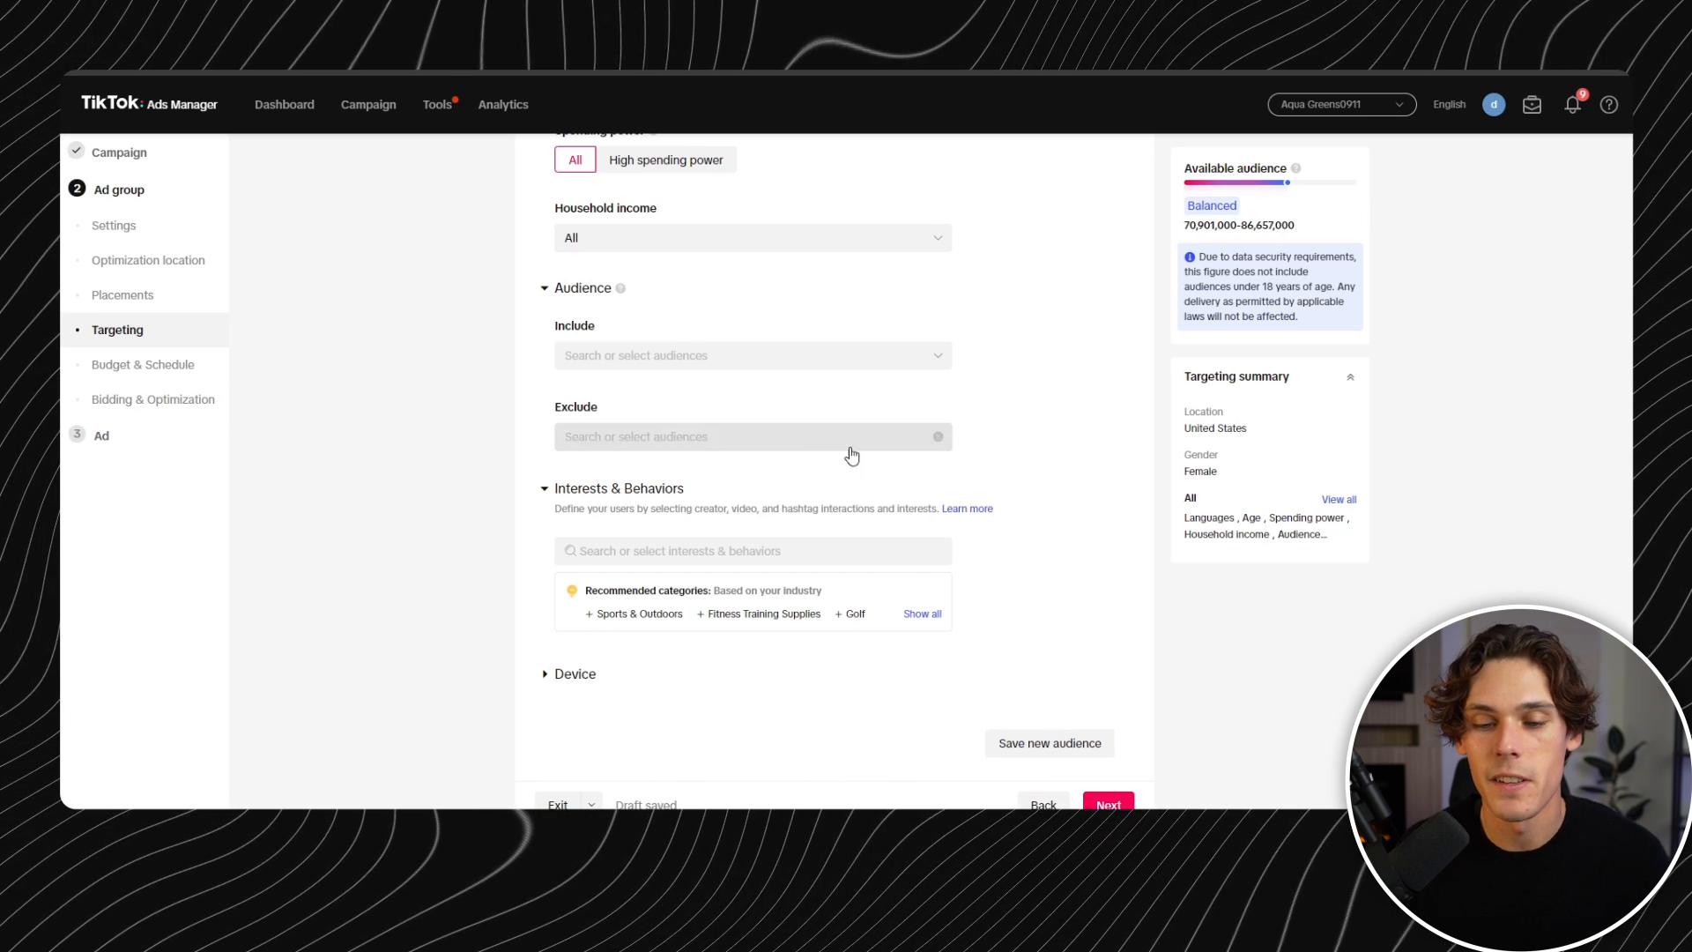
scroll(767, 414, "down", 2)
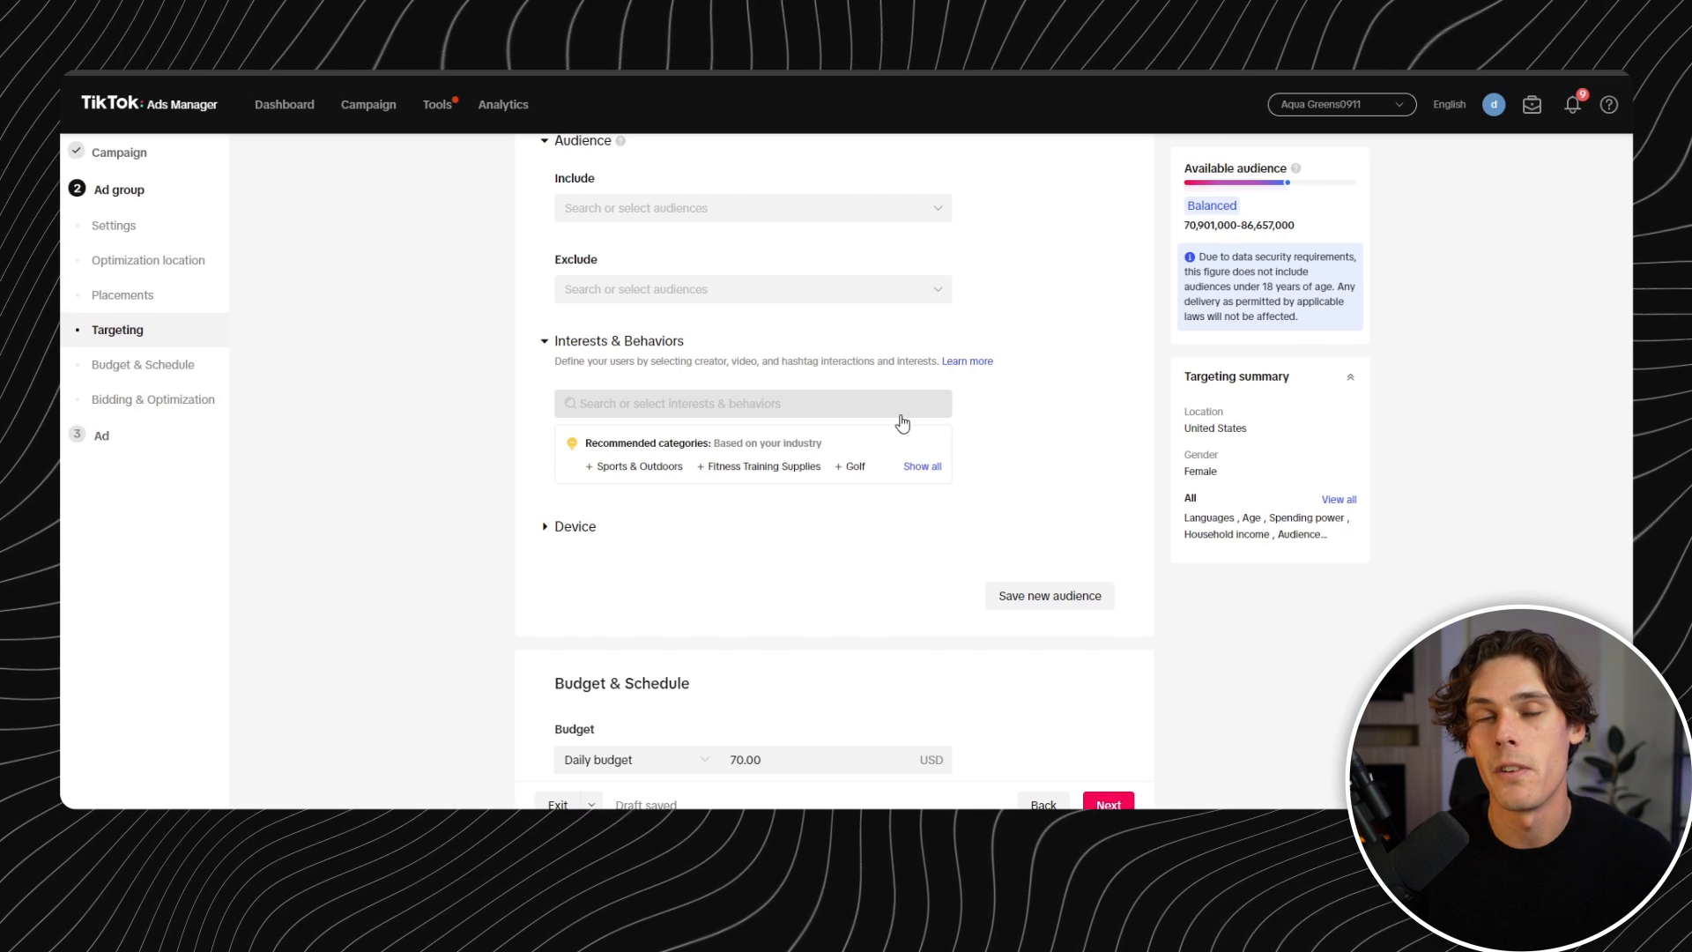
scroll(902, 424, "down", 1)
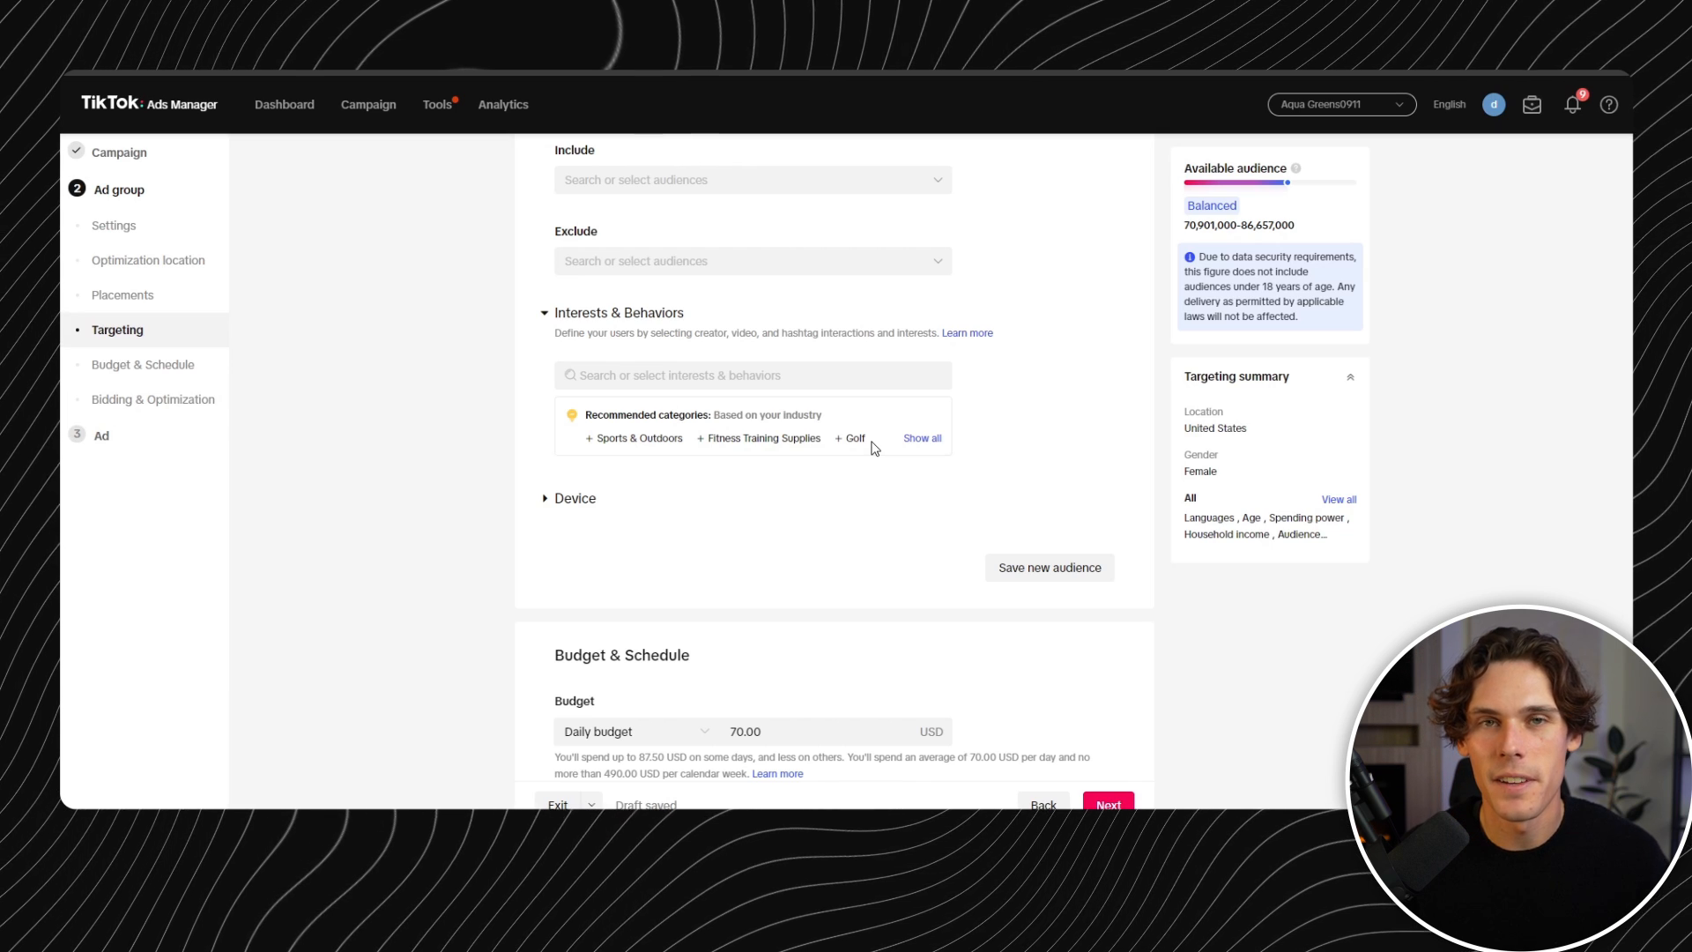
- Set the ad group's daily budget to 50 USD
scroll(881, 528, "down", 3)
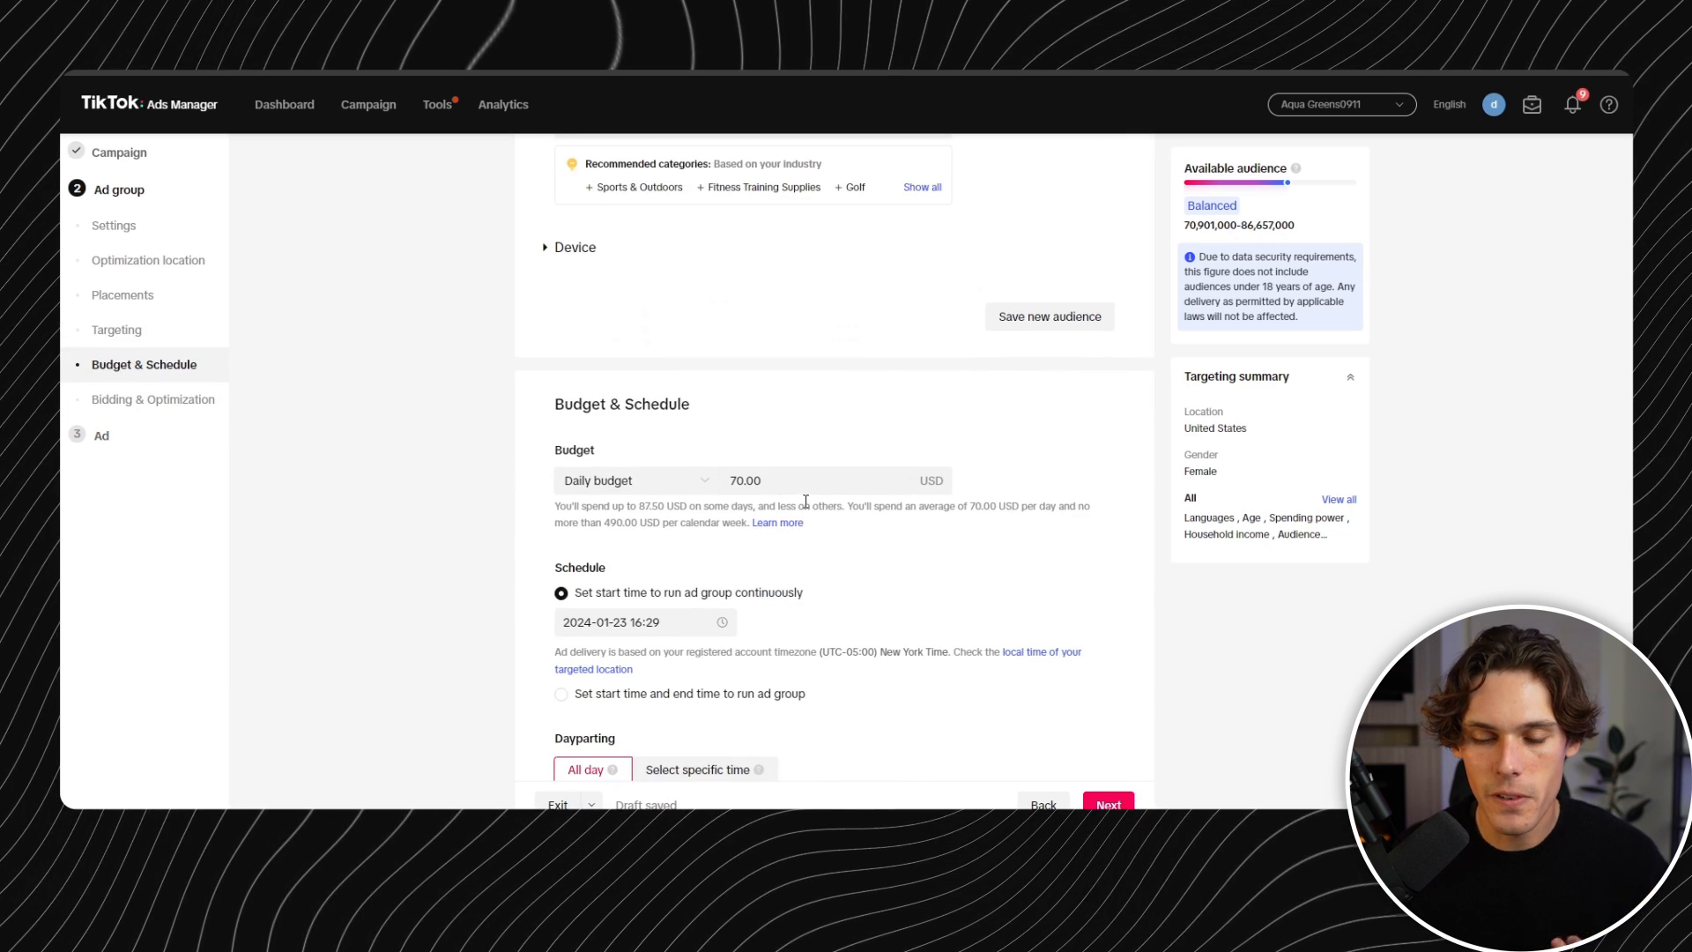
left_click_drag(773, 481, 702, 483)
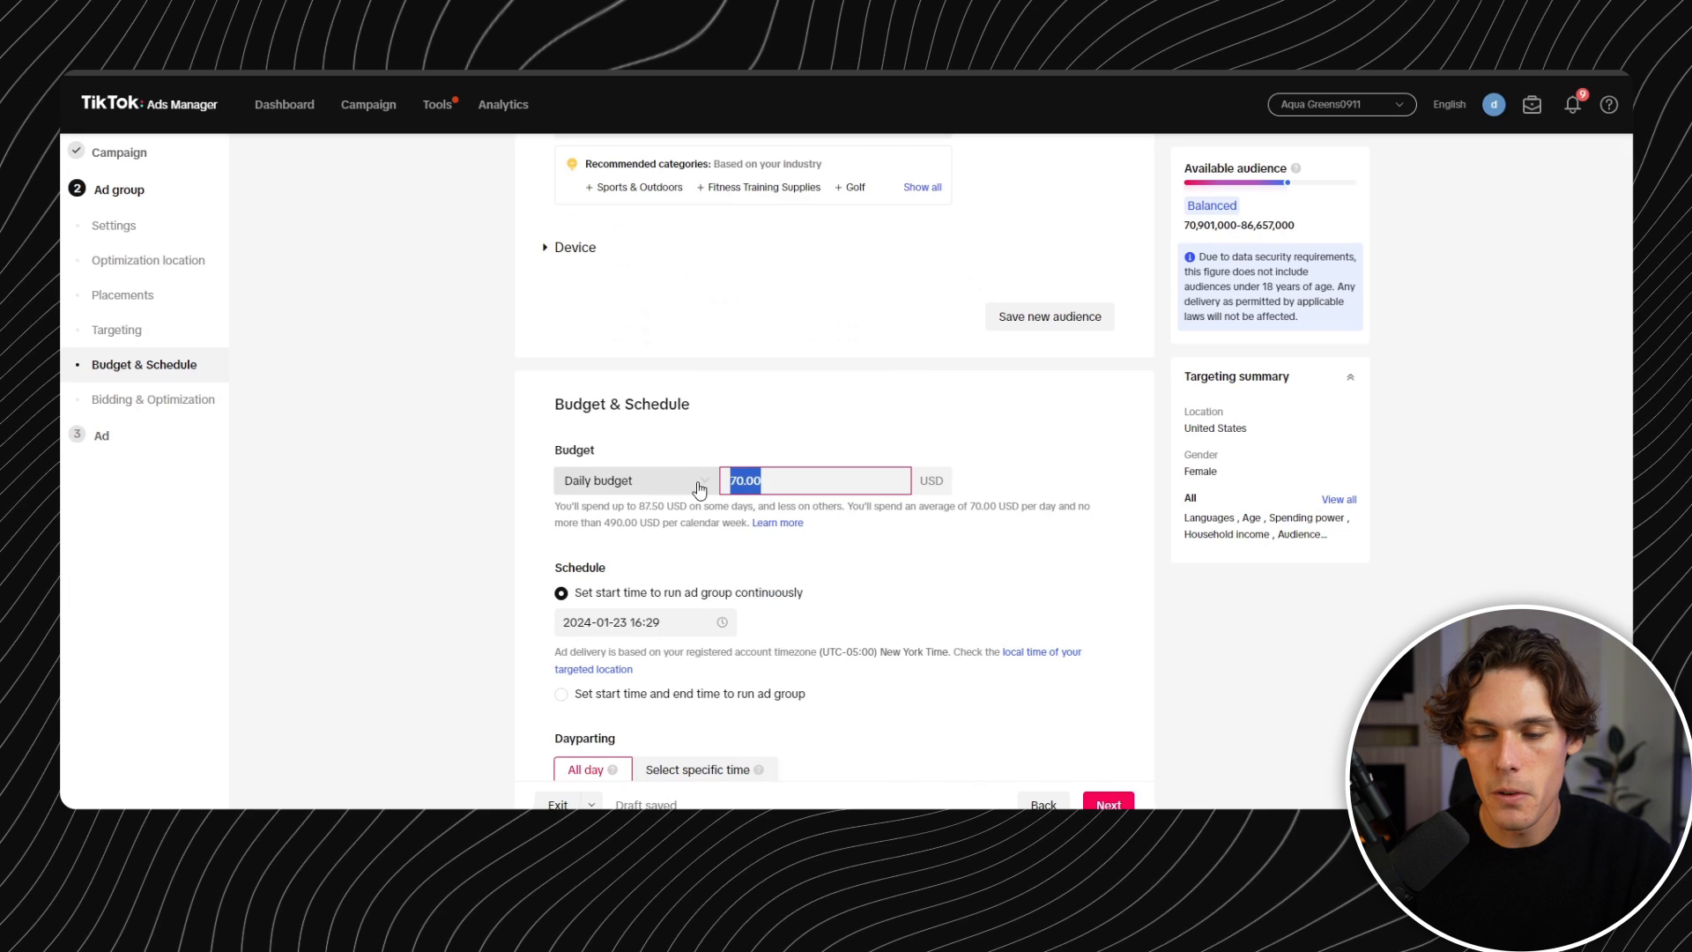
type("50")
left_click(995, 428)
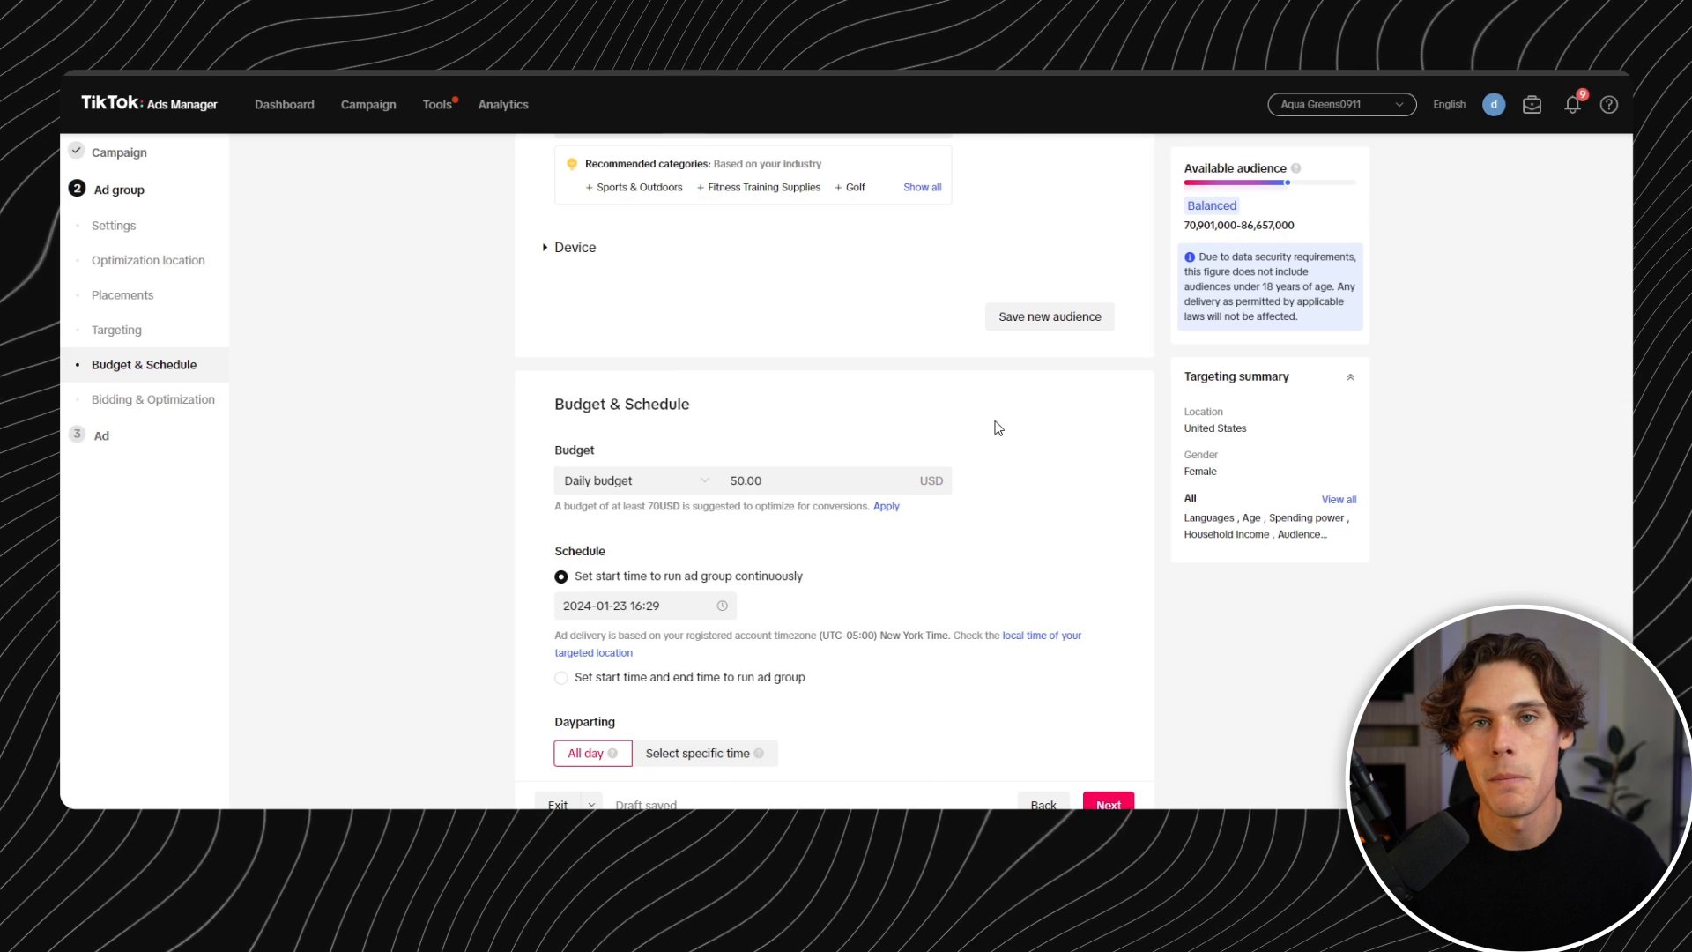
- Try dayparting with a 01:30–02:00 slot on Monday and Tuesday, and return the delivery to All day
scroll(997, 428, "down", 1)
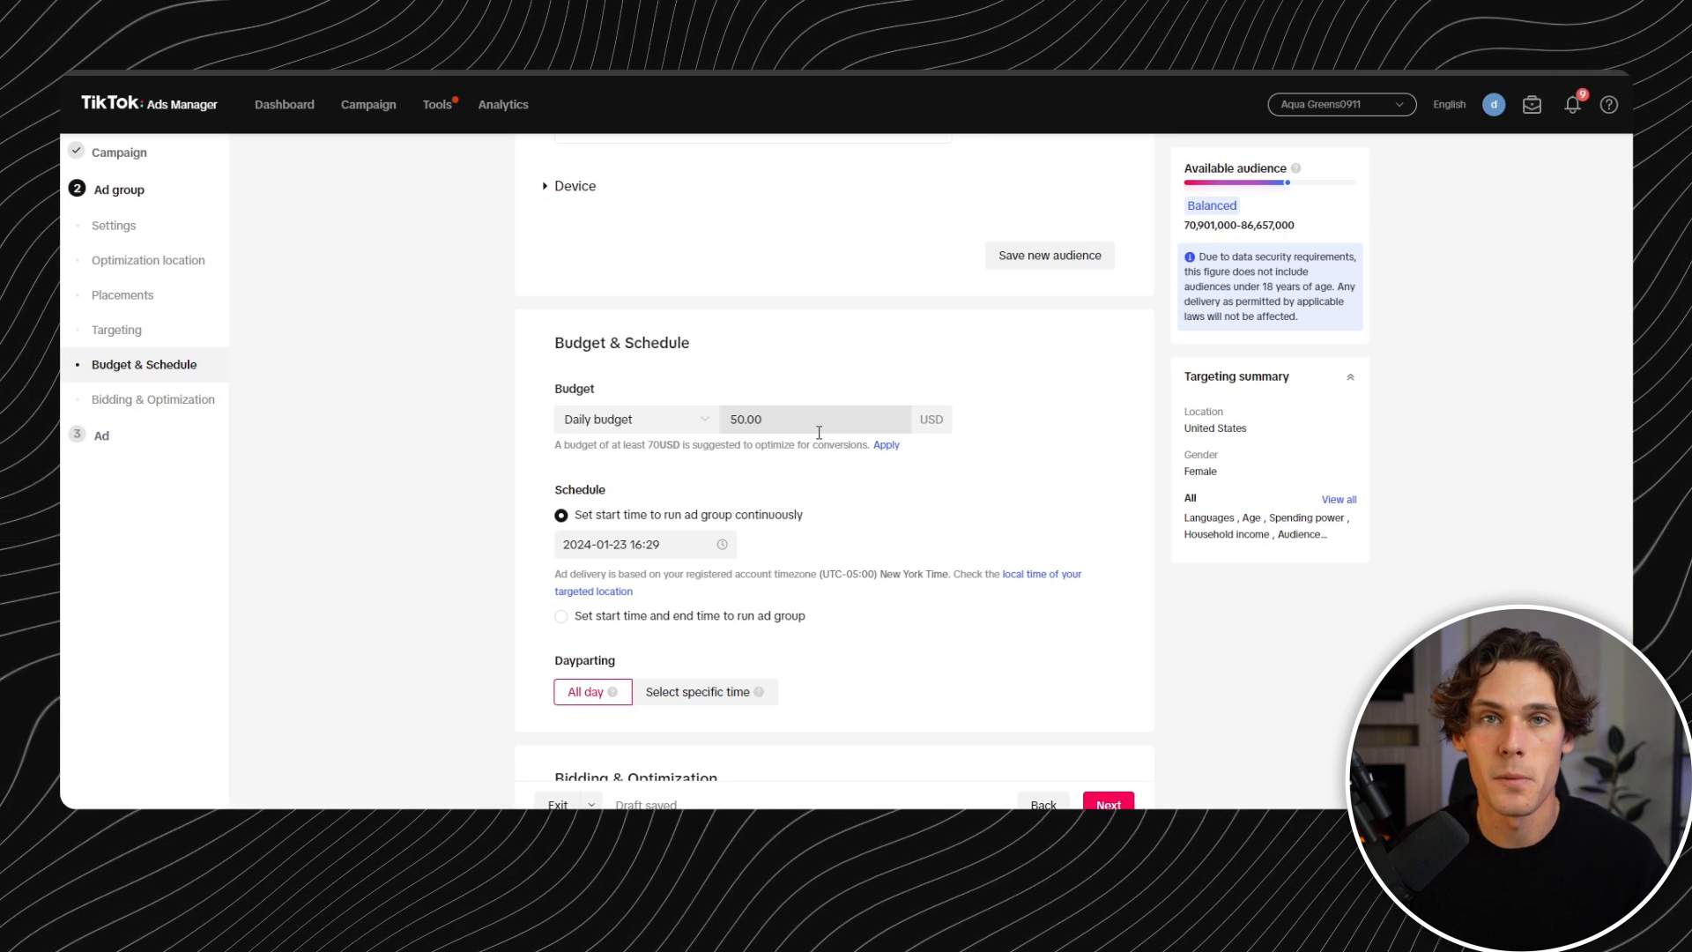
scroll(819, 431, "down", 3)
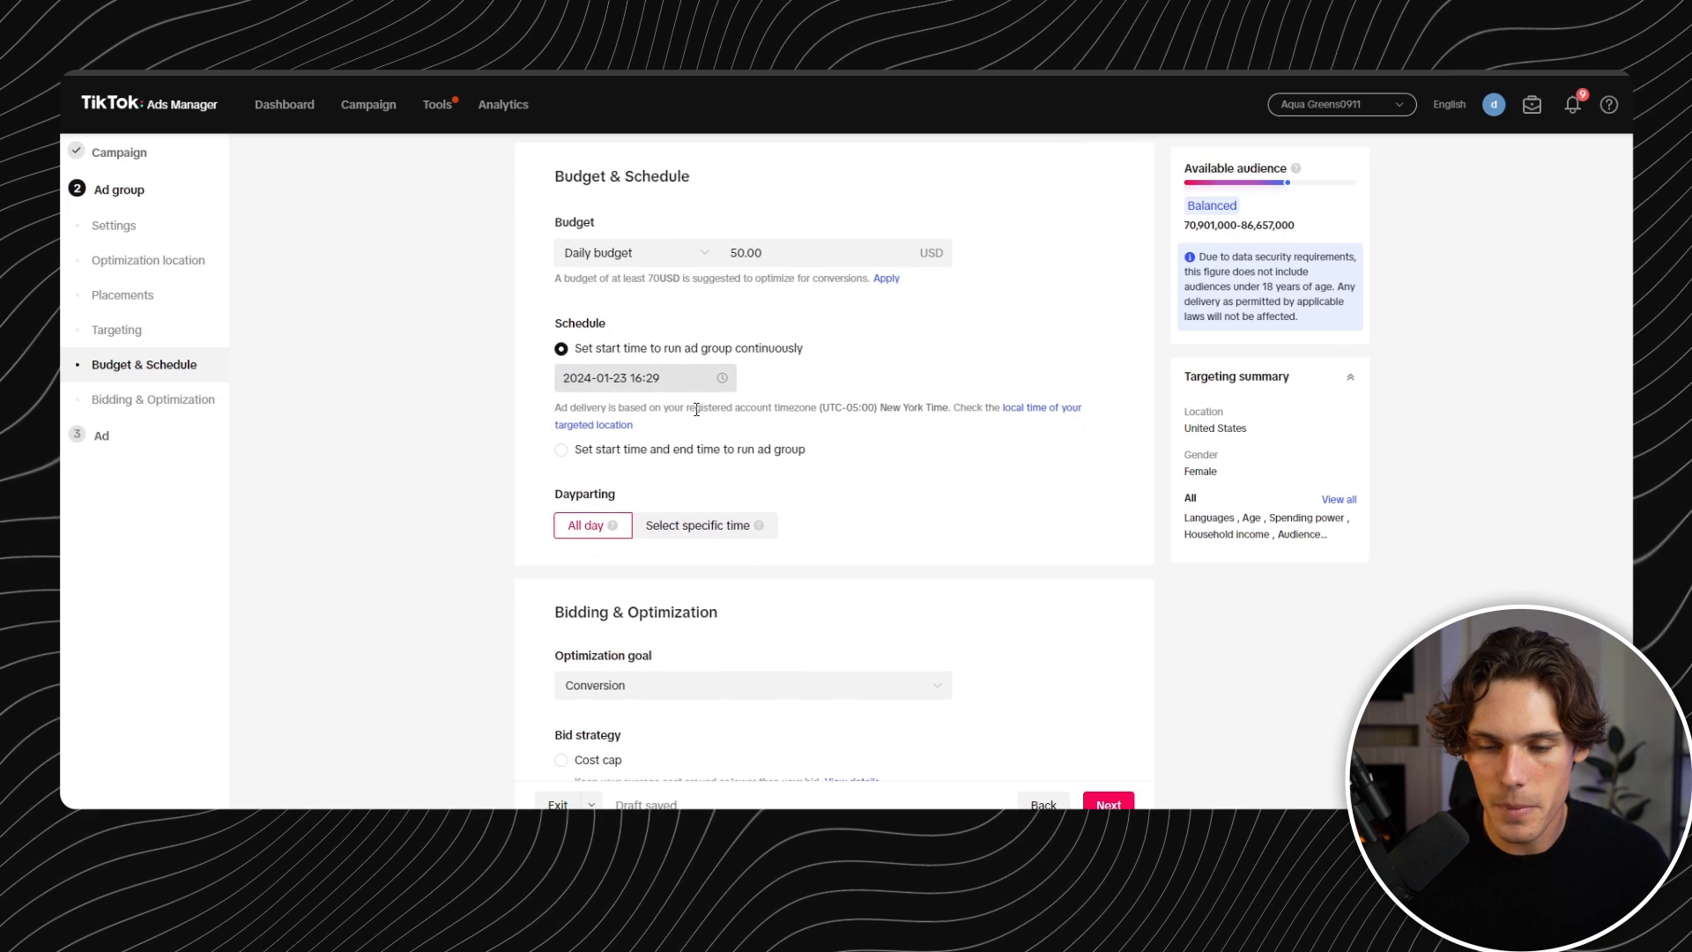
scroll(696, 410, "down", 2)
left_click(754, 405)
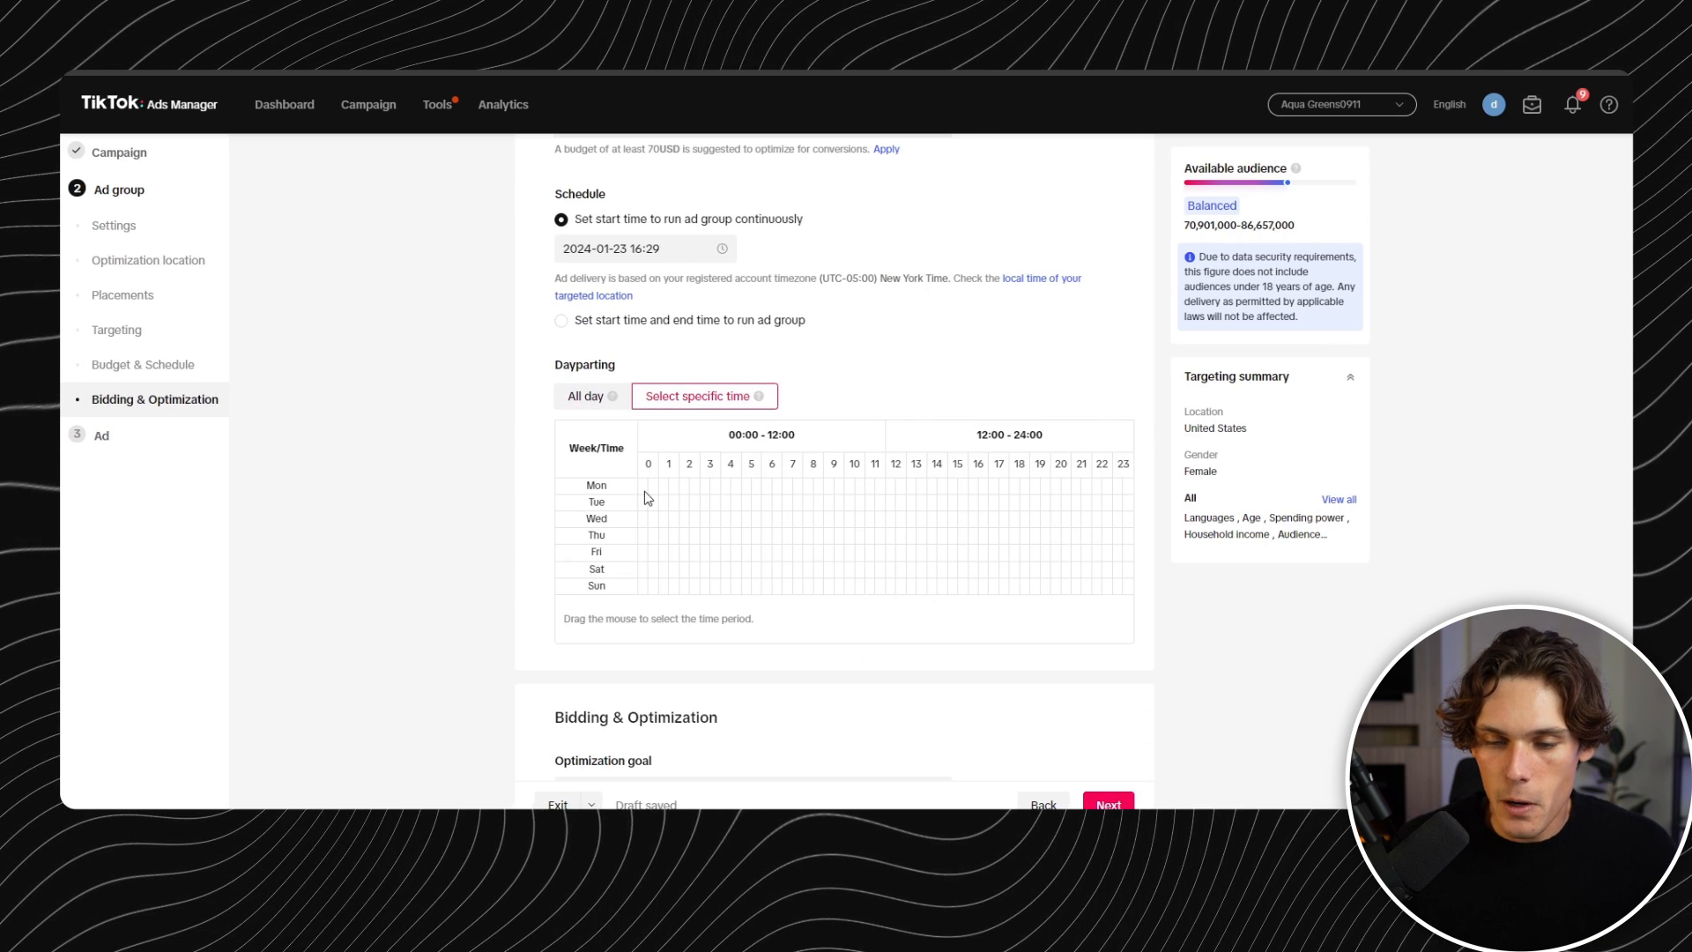
mouse_move(670, 490)
left_mouse_down()
mouse_move(745, 494)
mouse_move(674, 503)
left_mouse_up()
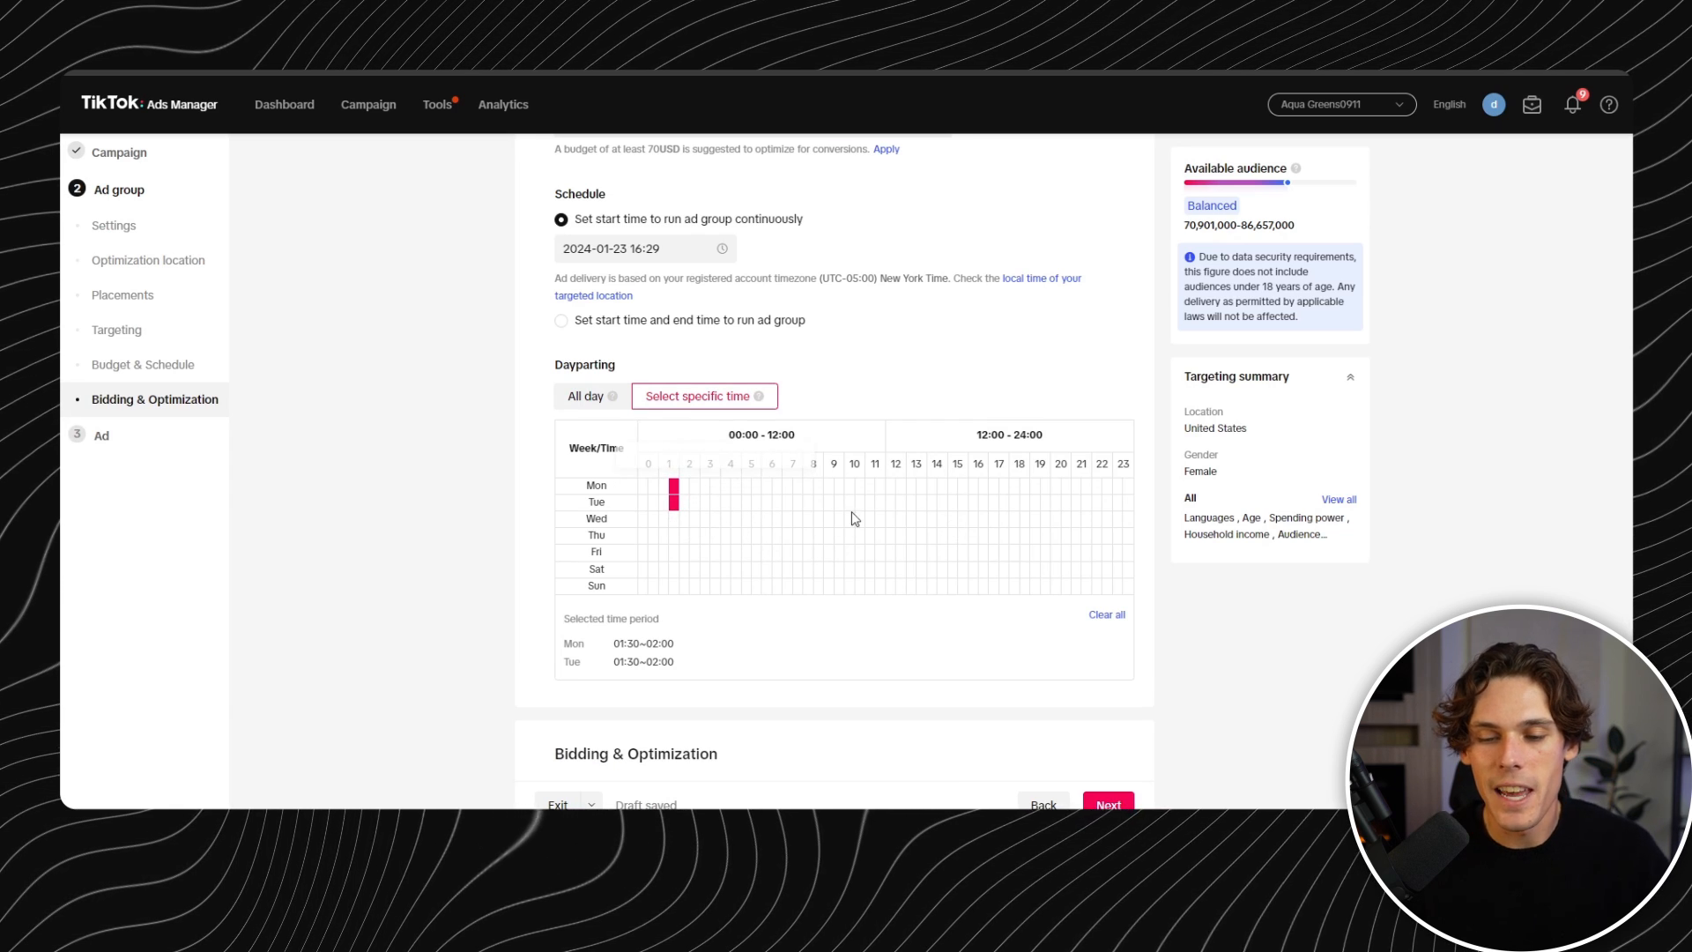
left_click(597, 402)
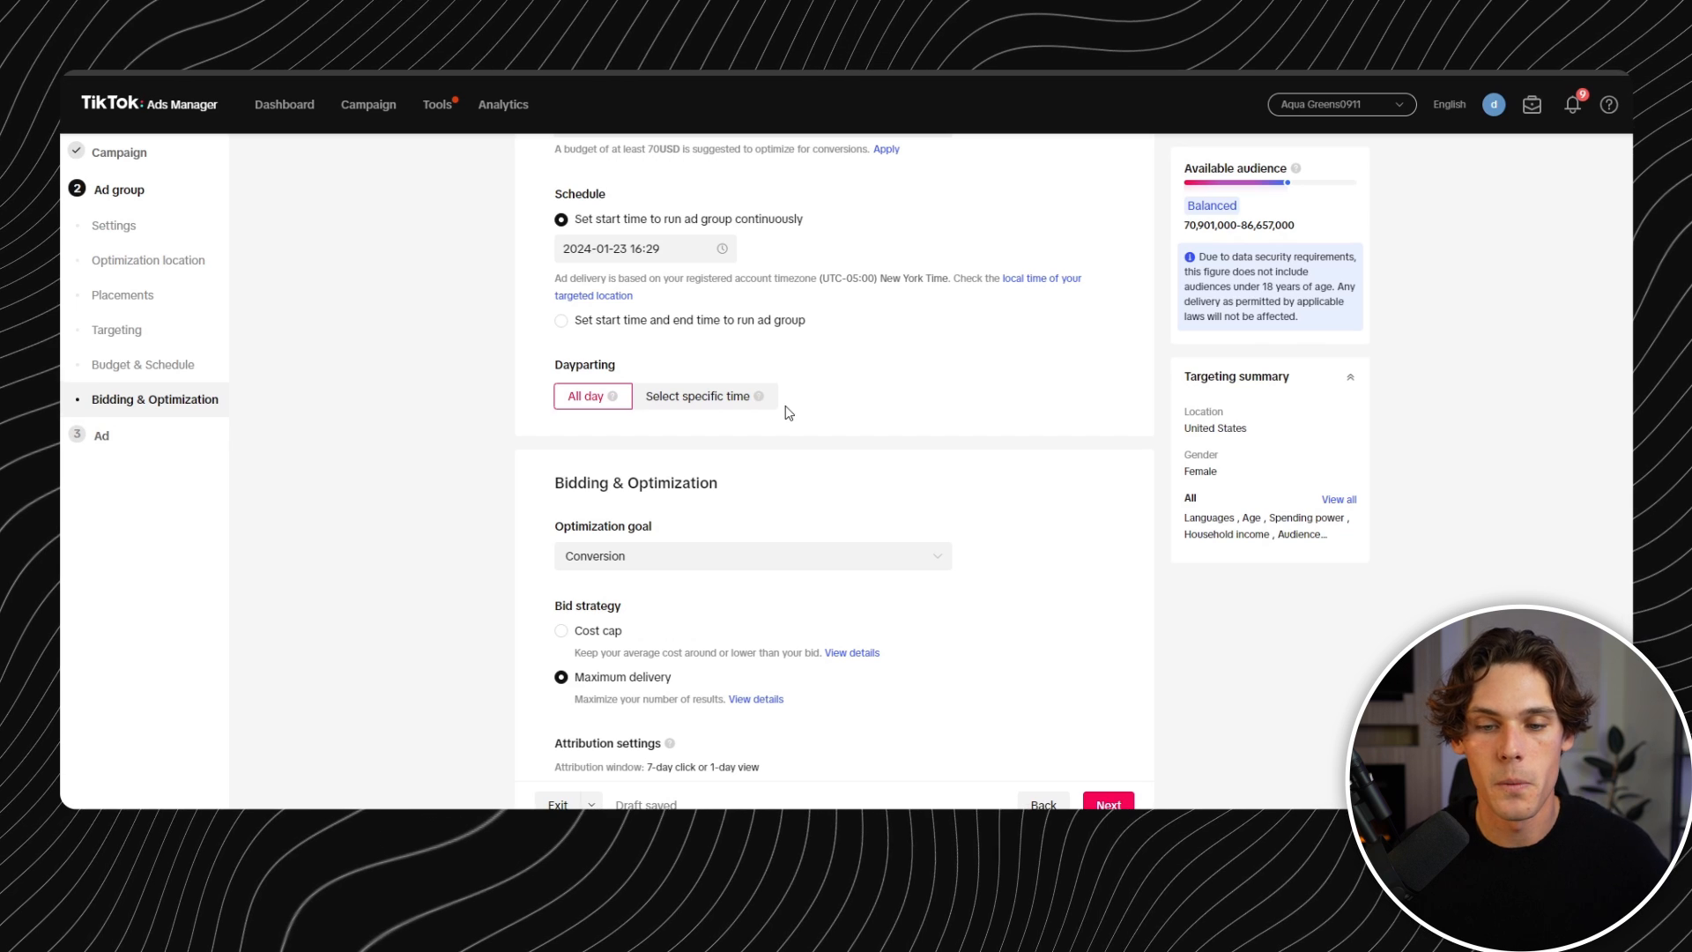
- Review the available audience and the bidding and optimization settings, and continue to the ad-level setup
scroll(843, 366, "down", 1)
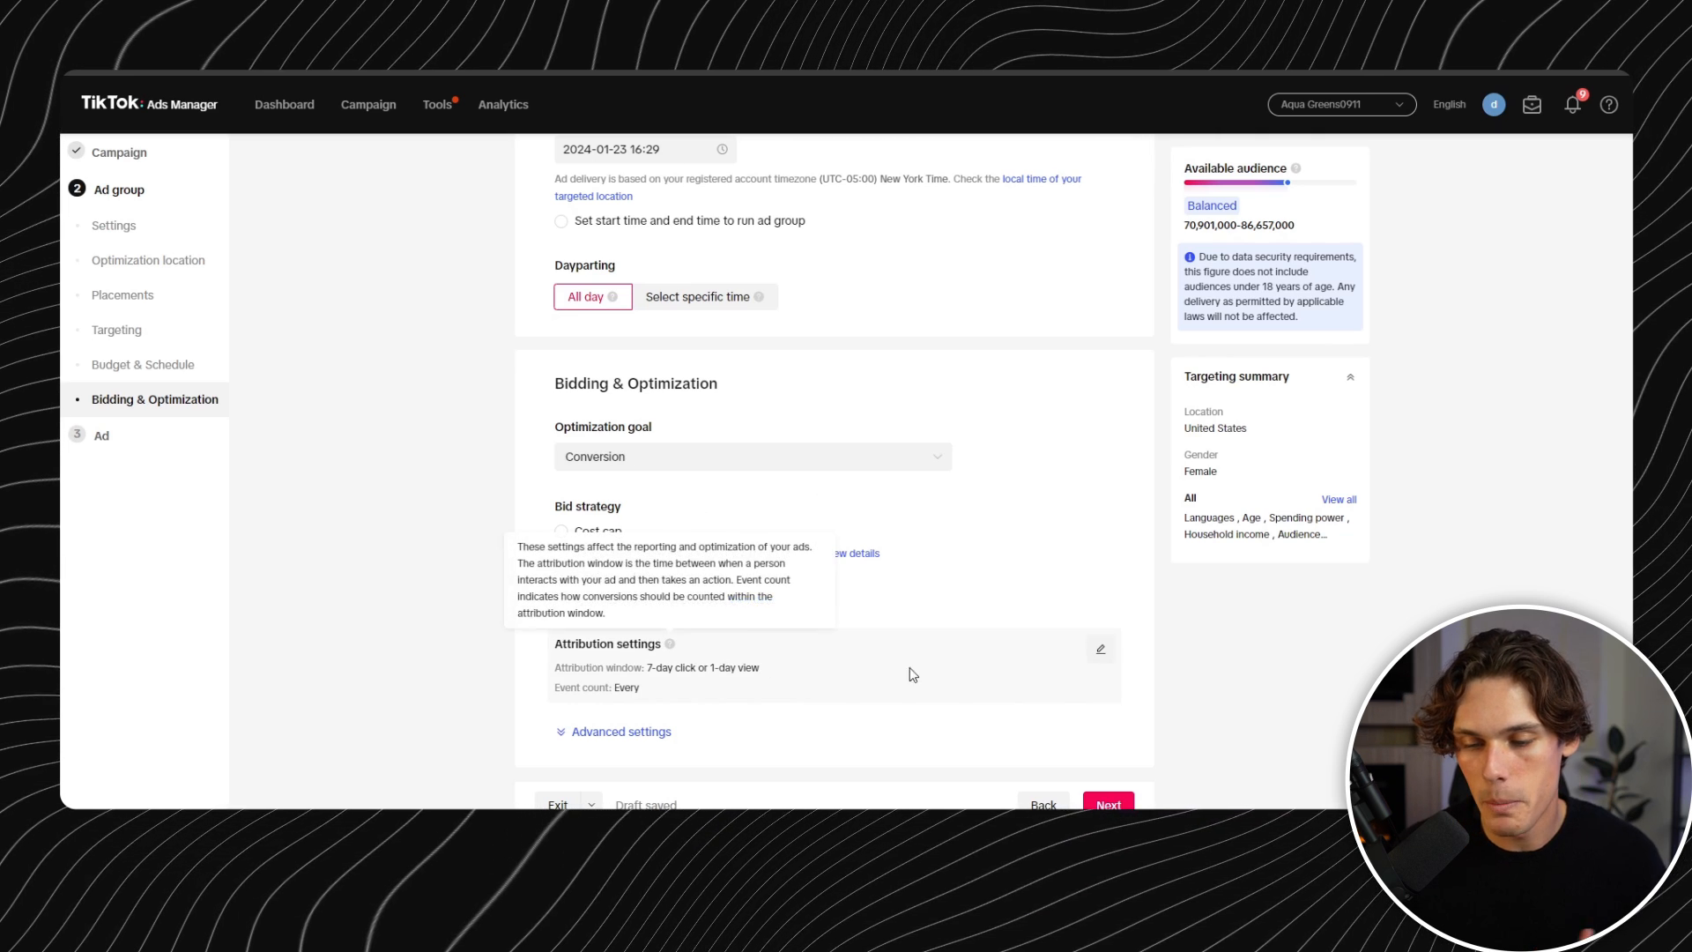
scroll(1155, 749, "up", 2)
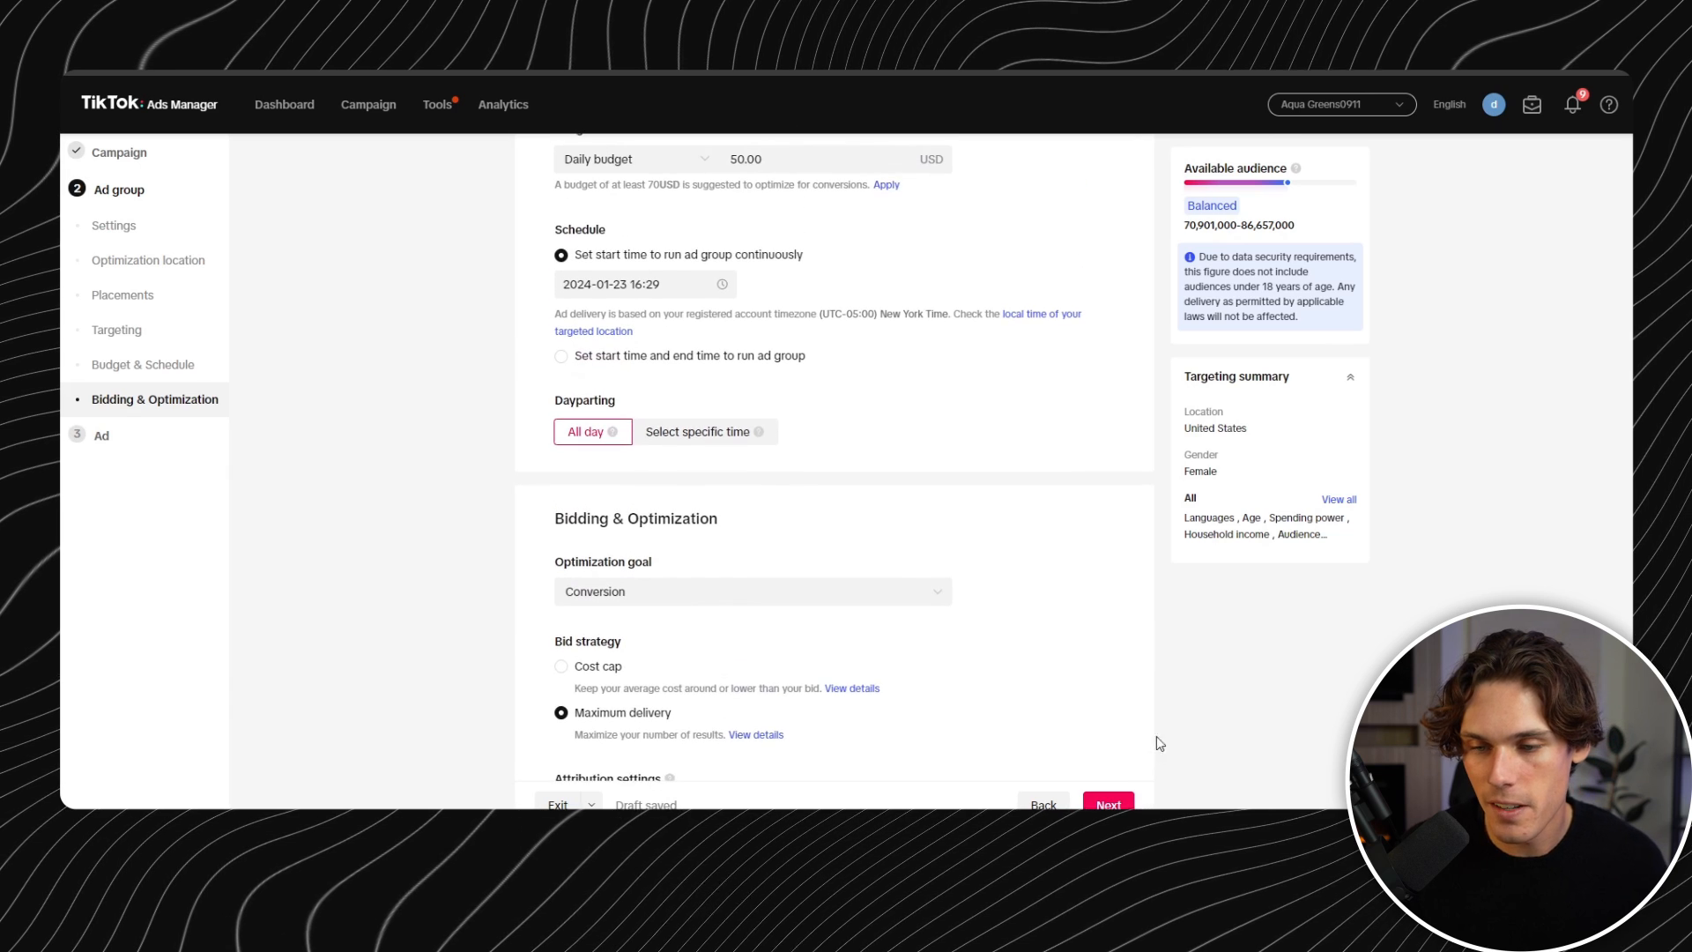
left_click_drag(1187, 227, 1269, 229)
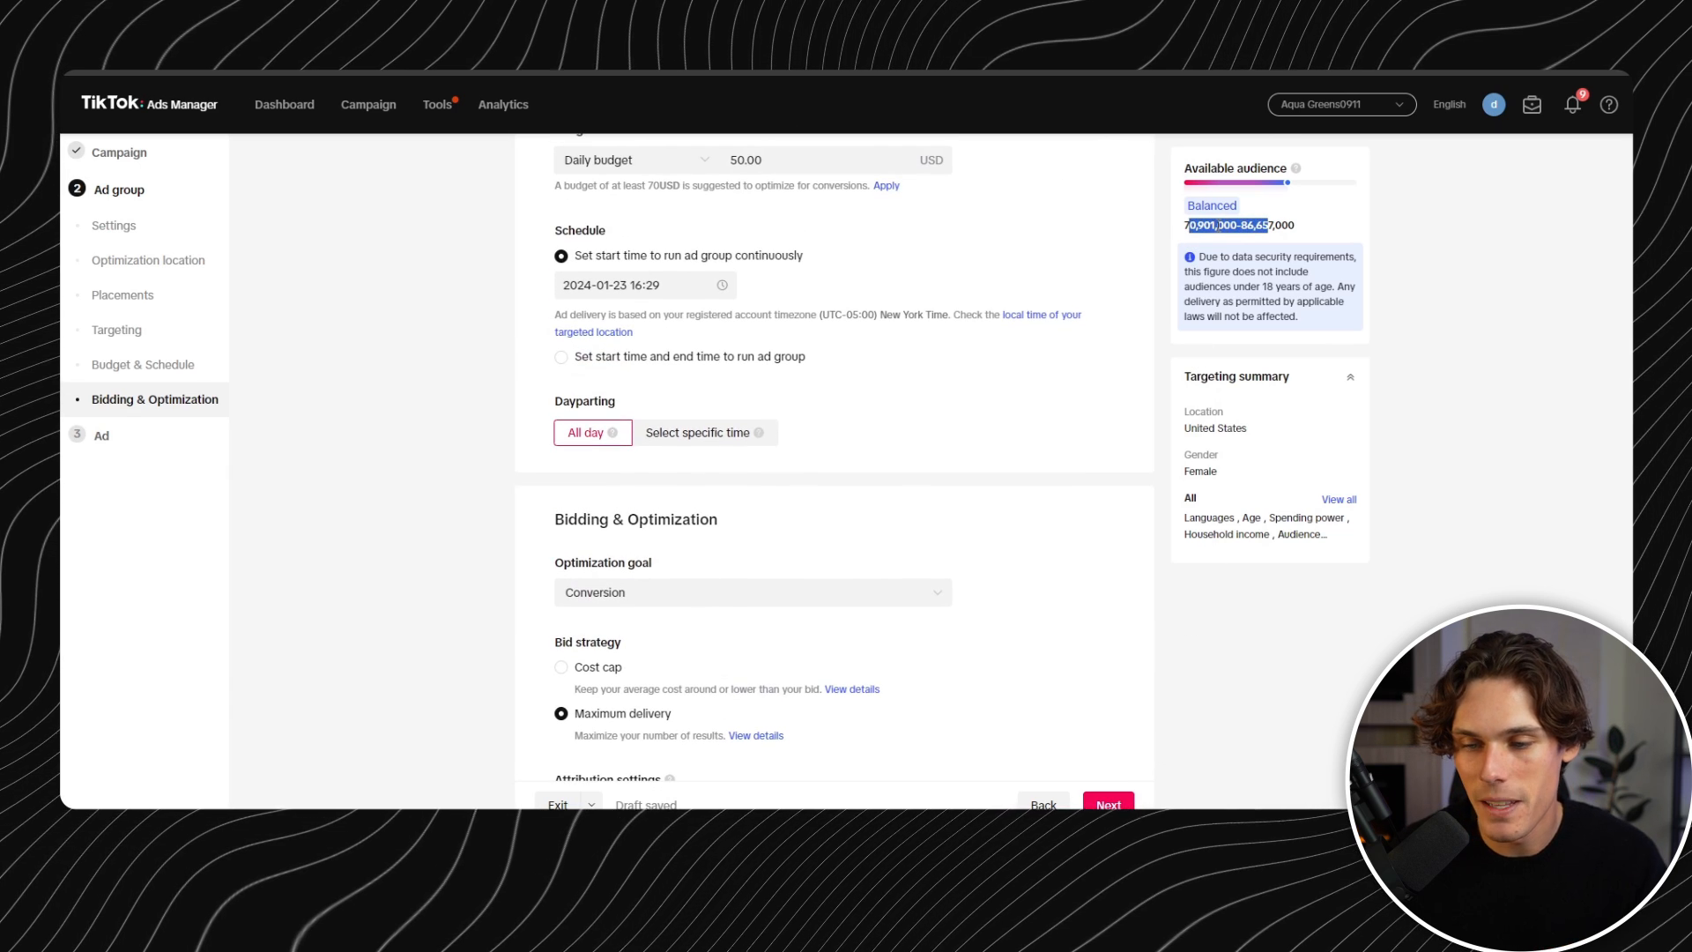
left_click(1261, 236)
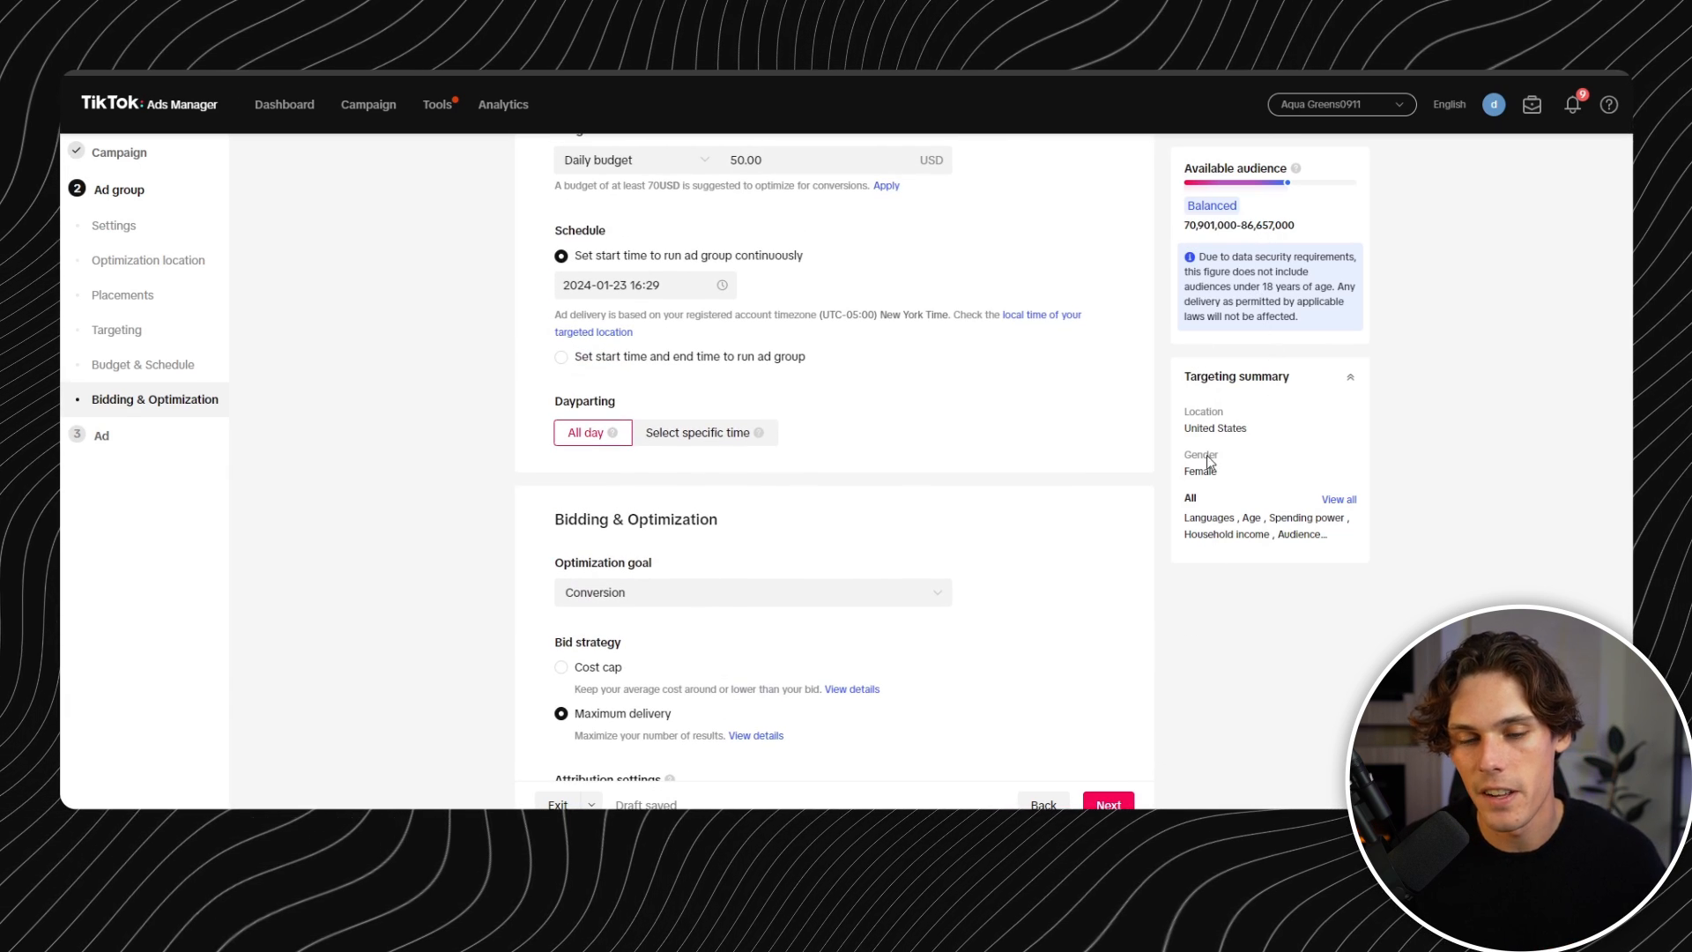
scroll(1054, 494, "down", 2)
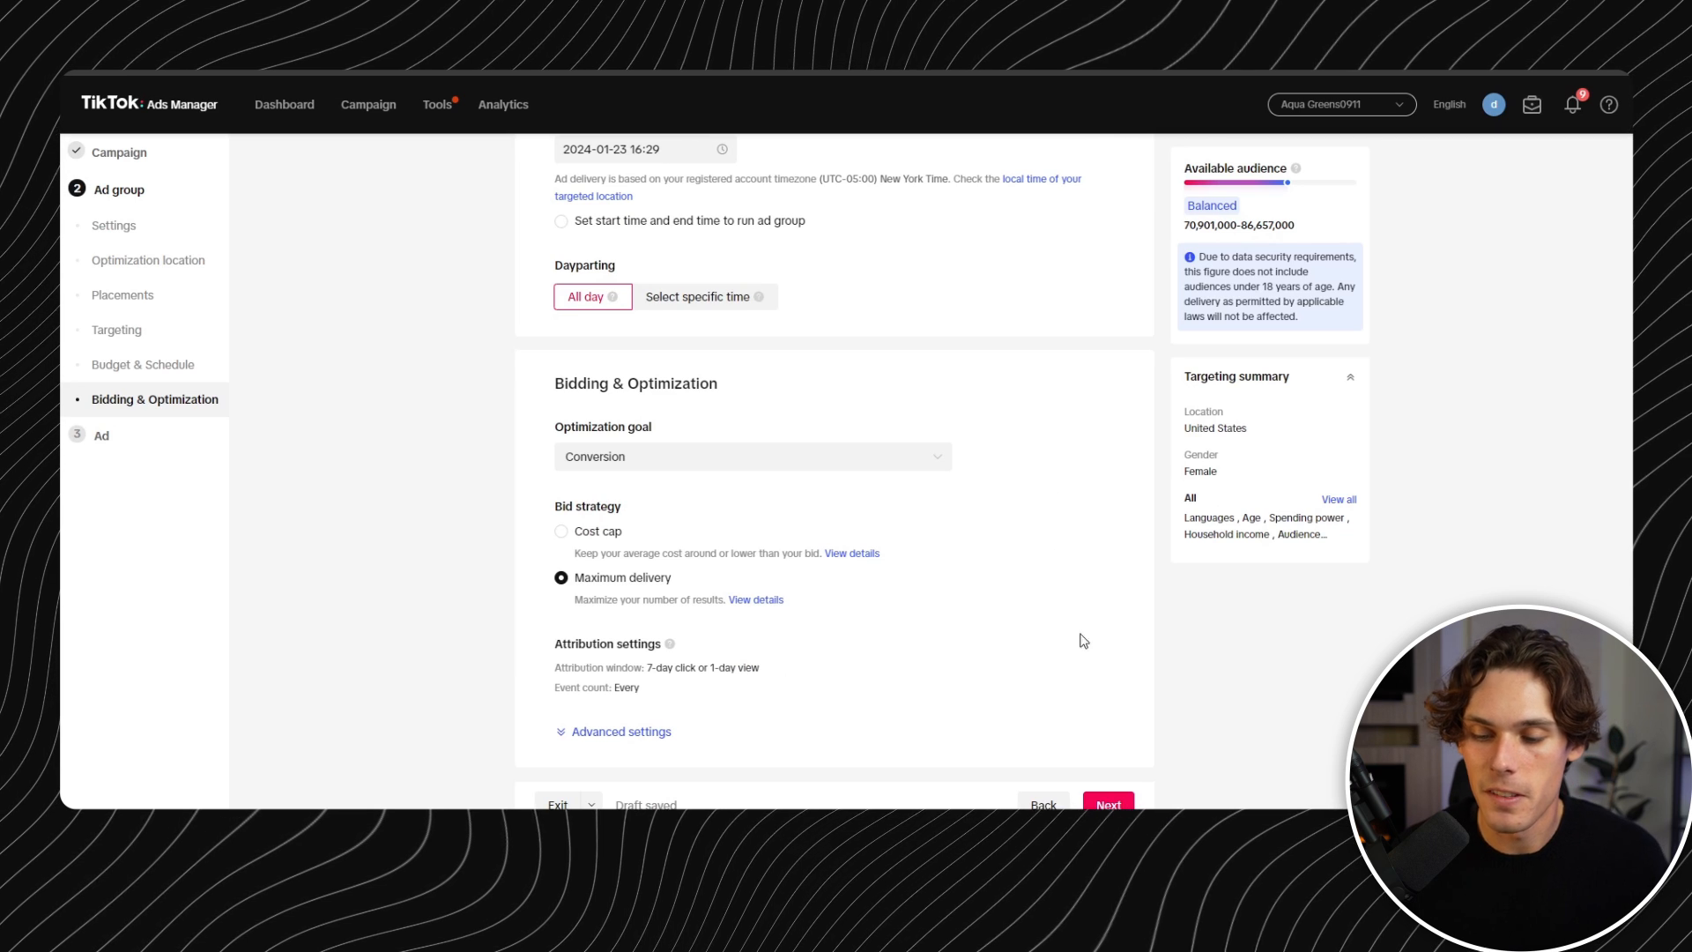
left_click(1107, 804)
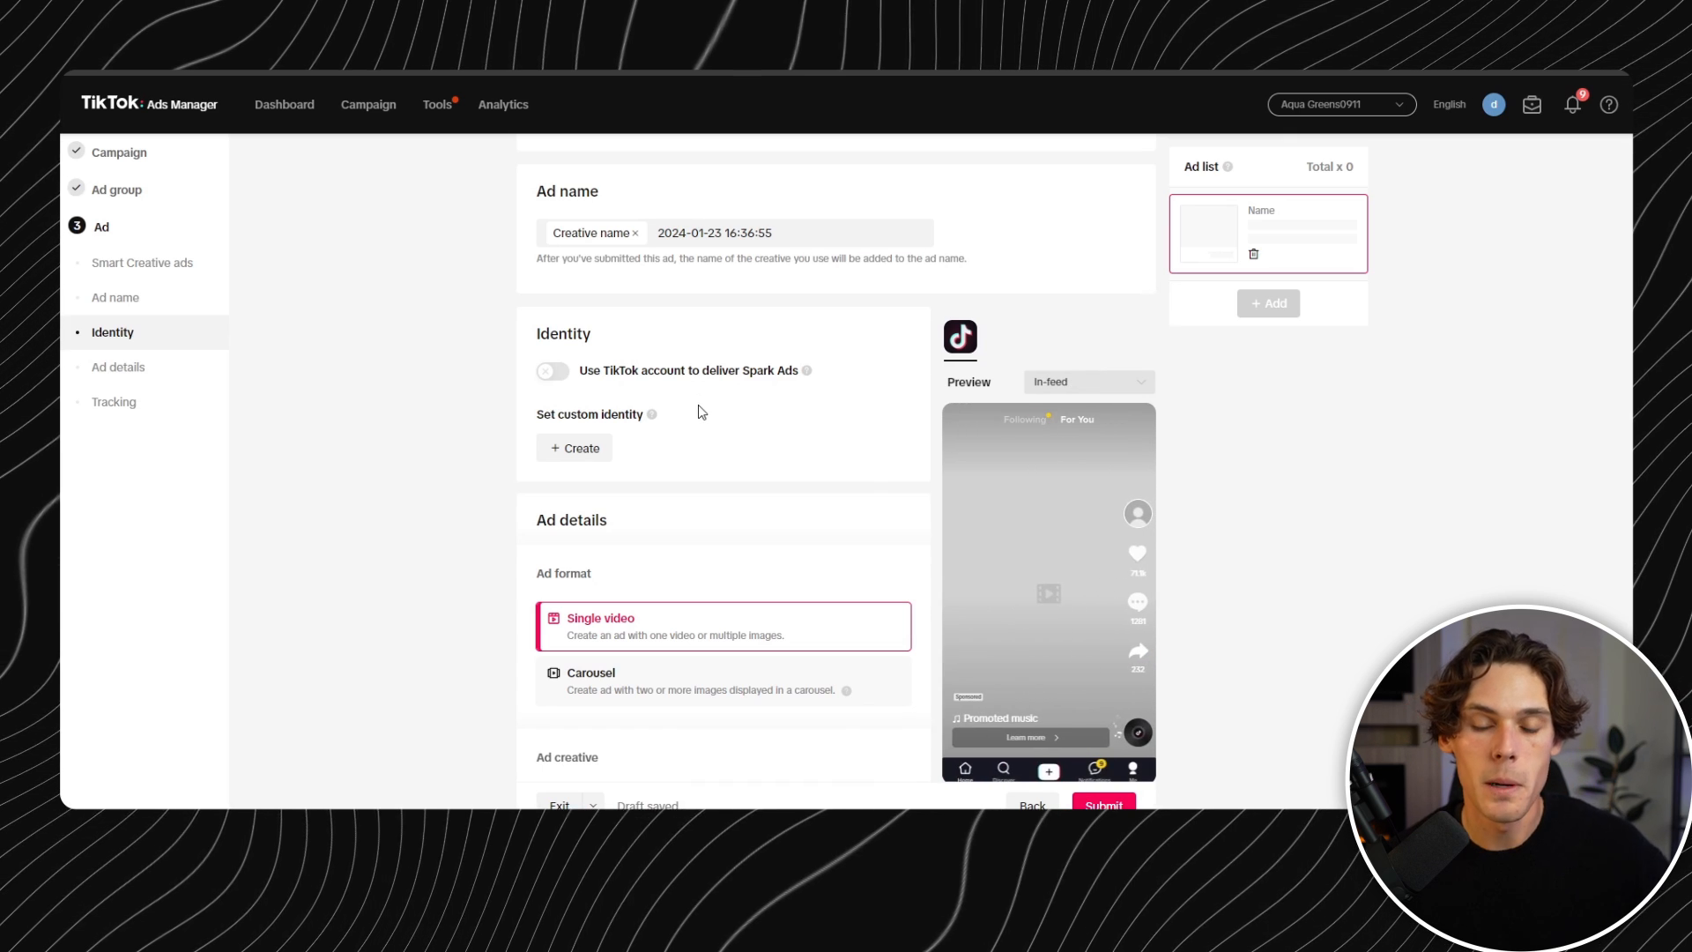
- Upload Untitled design.mp4 as the creative of the single video ad
scroll(658, 393, "down", 1)
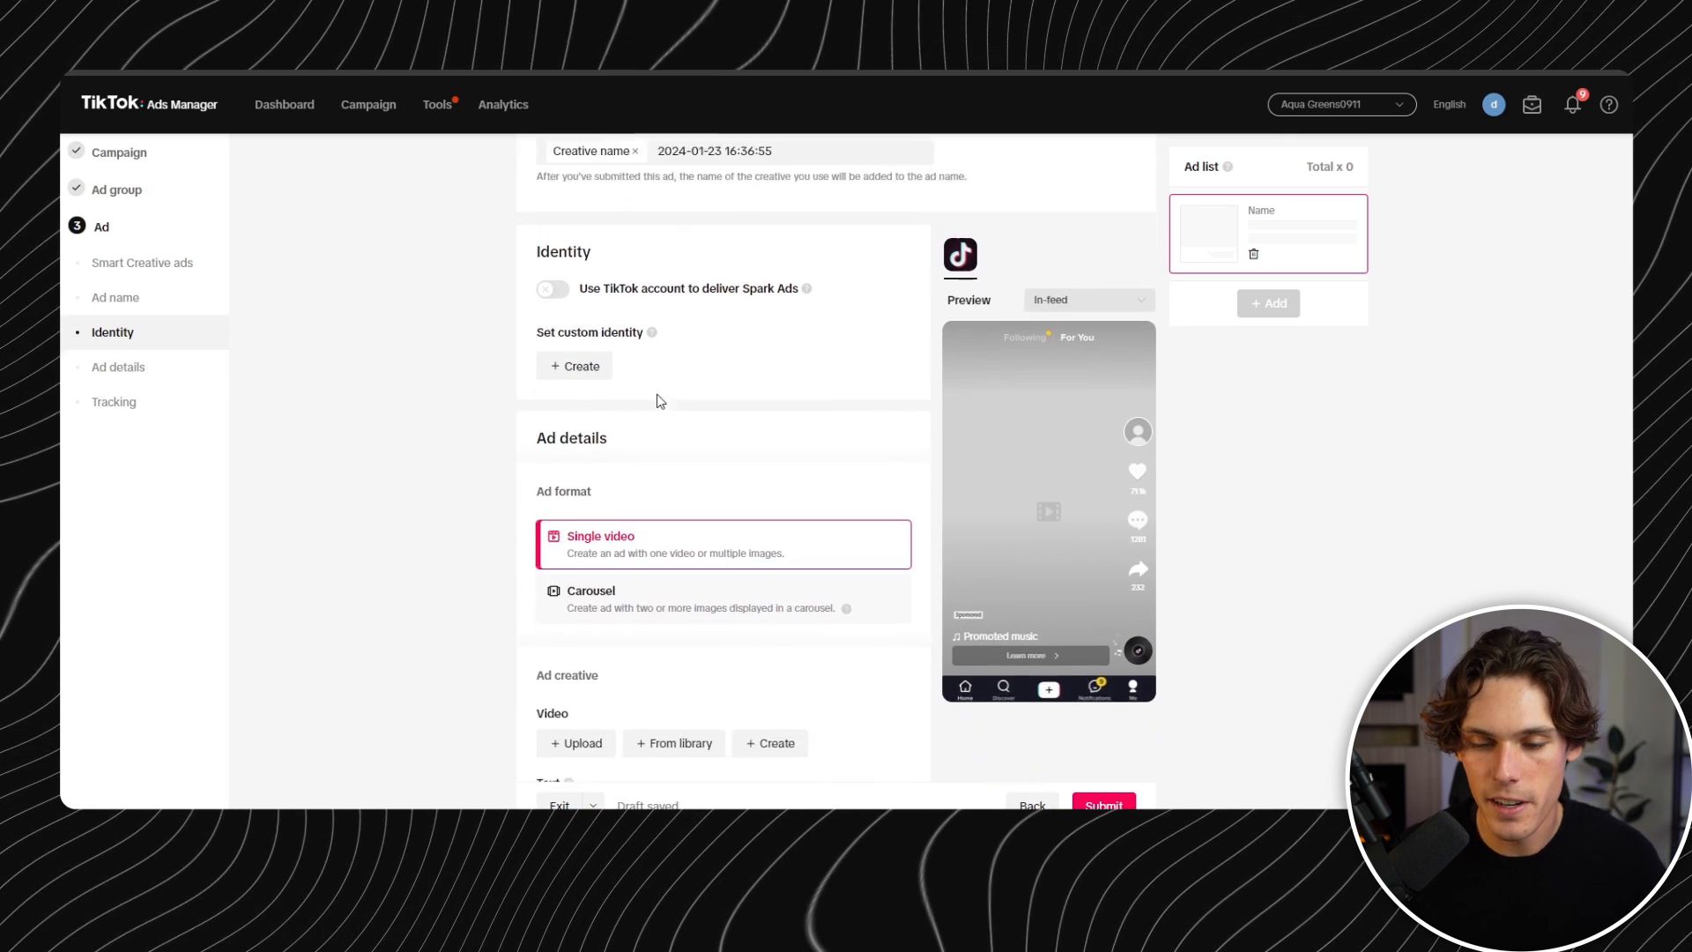
scroll(658, 393, "down", 5)
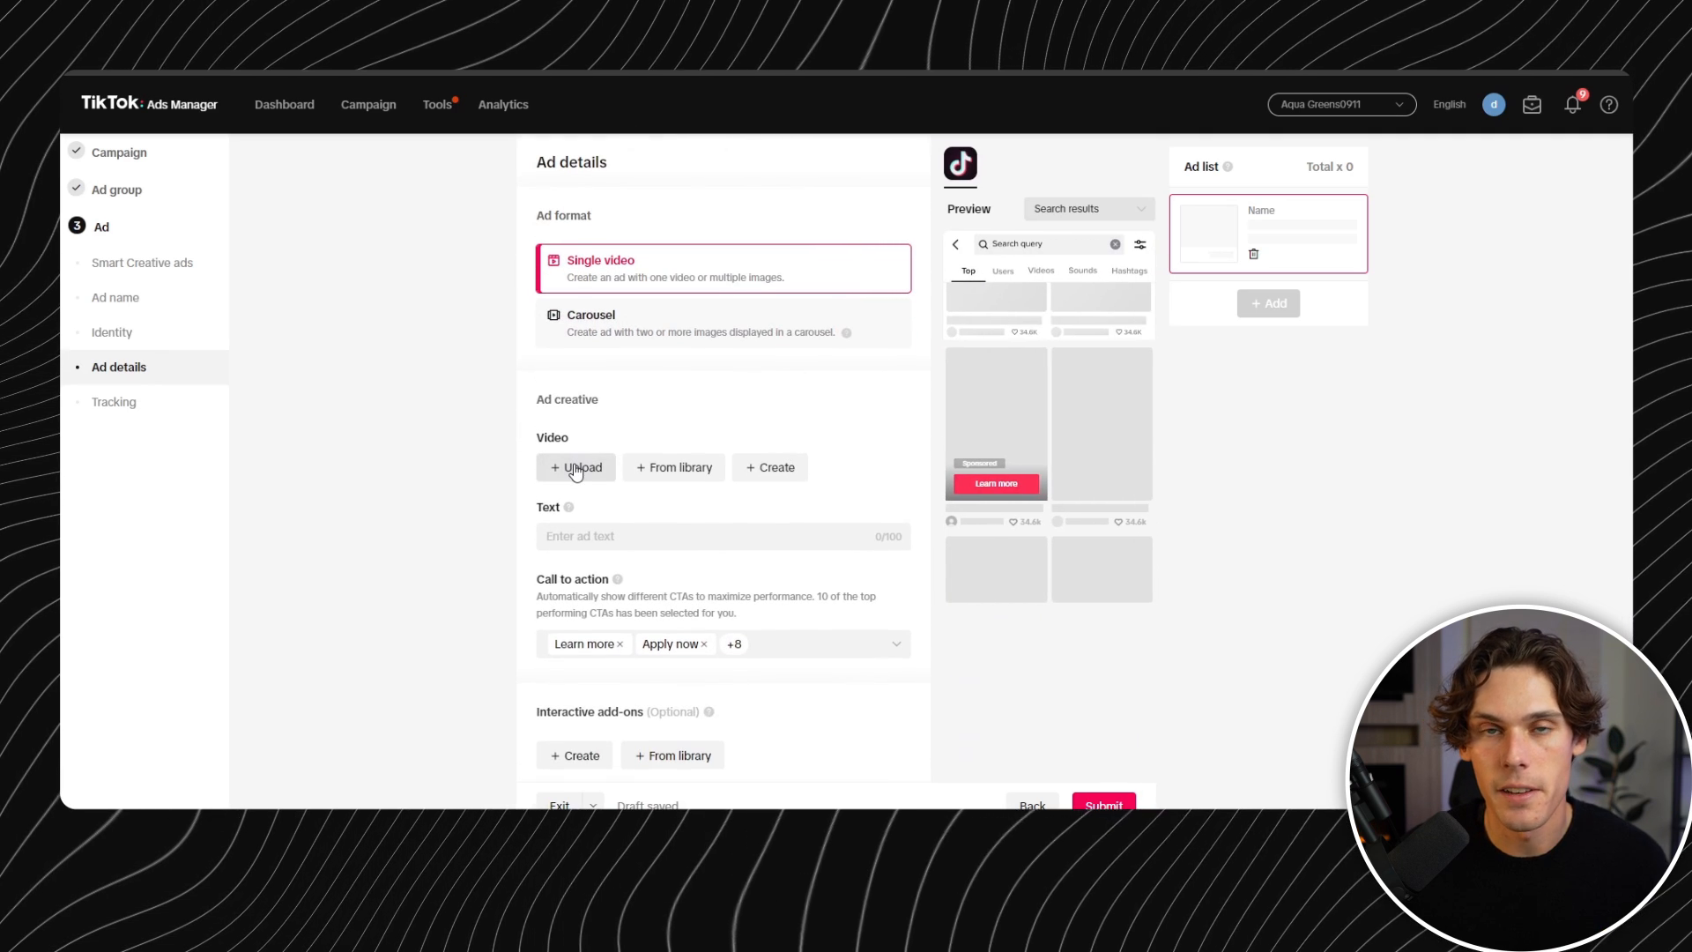
left_click(576, 468)
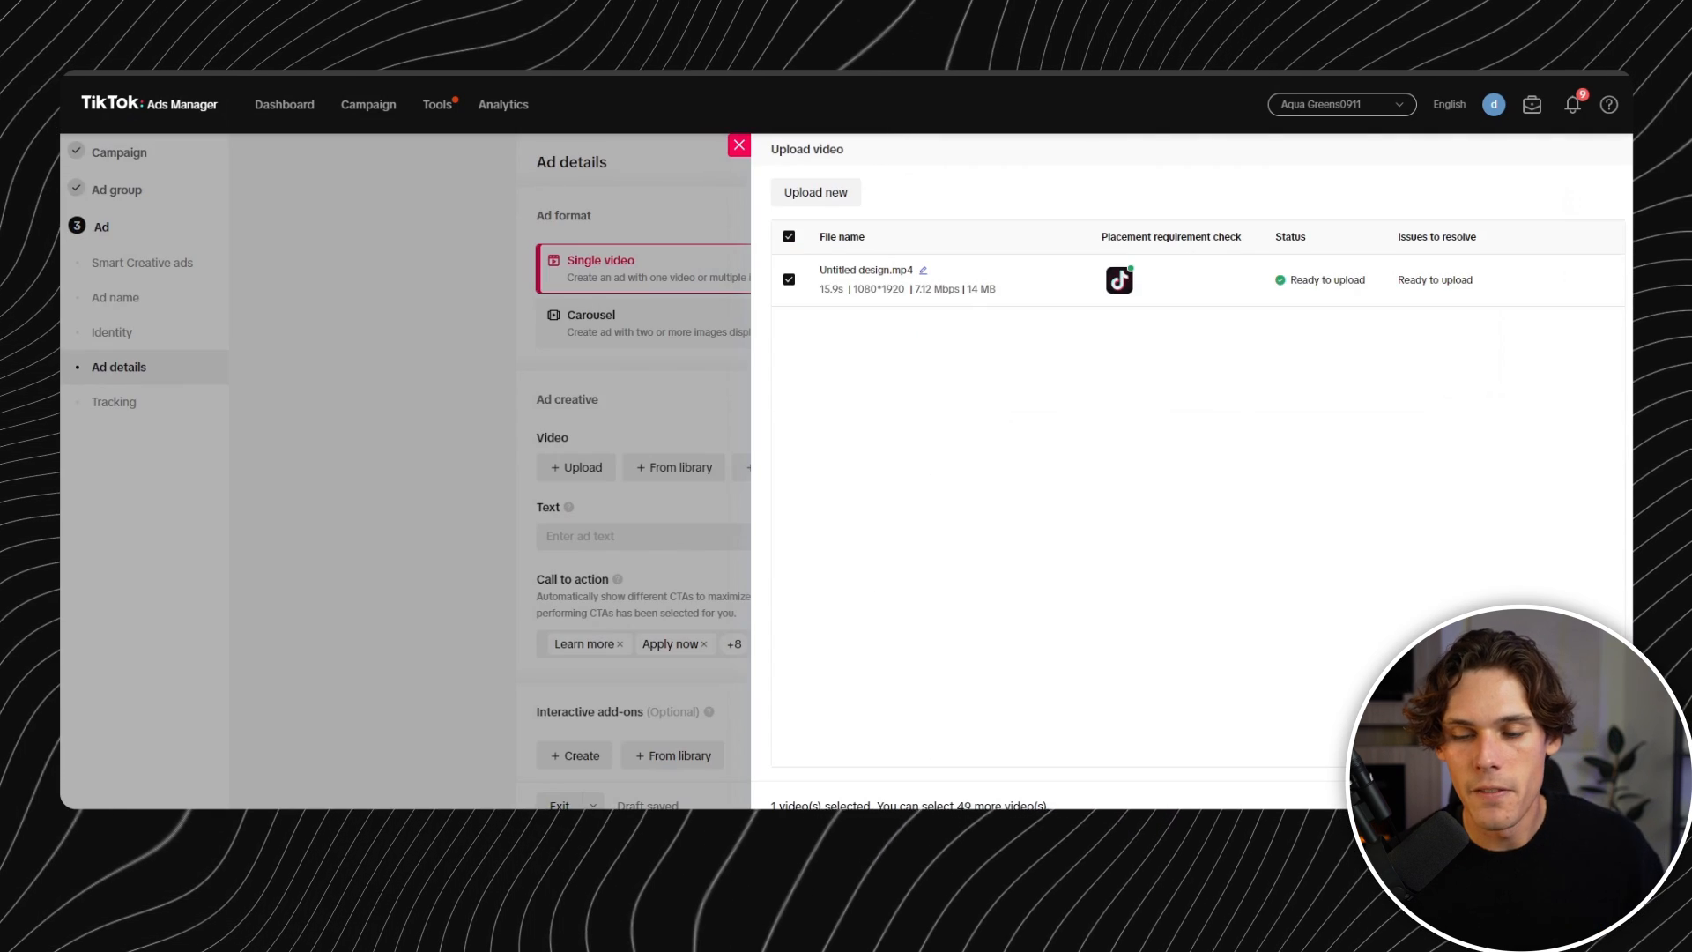
left_click(1578, 805)
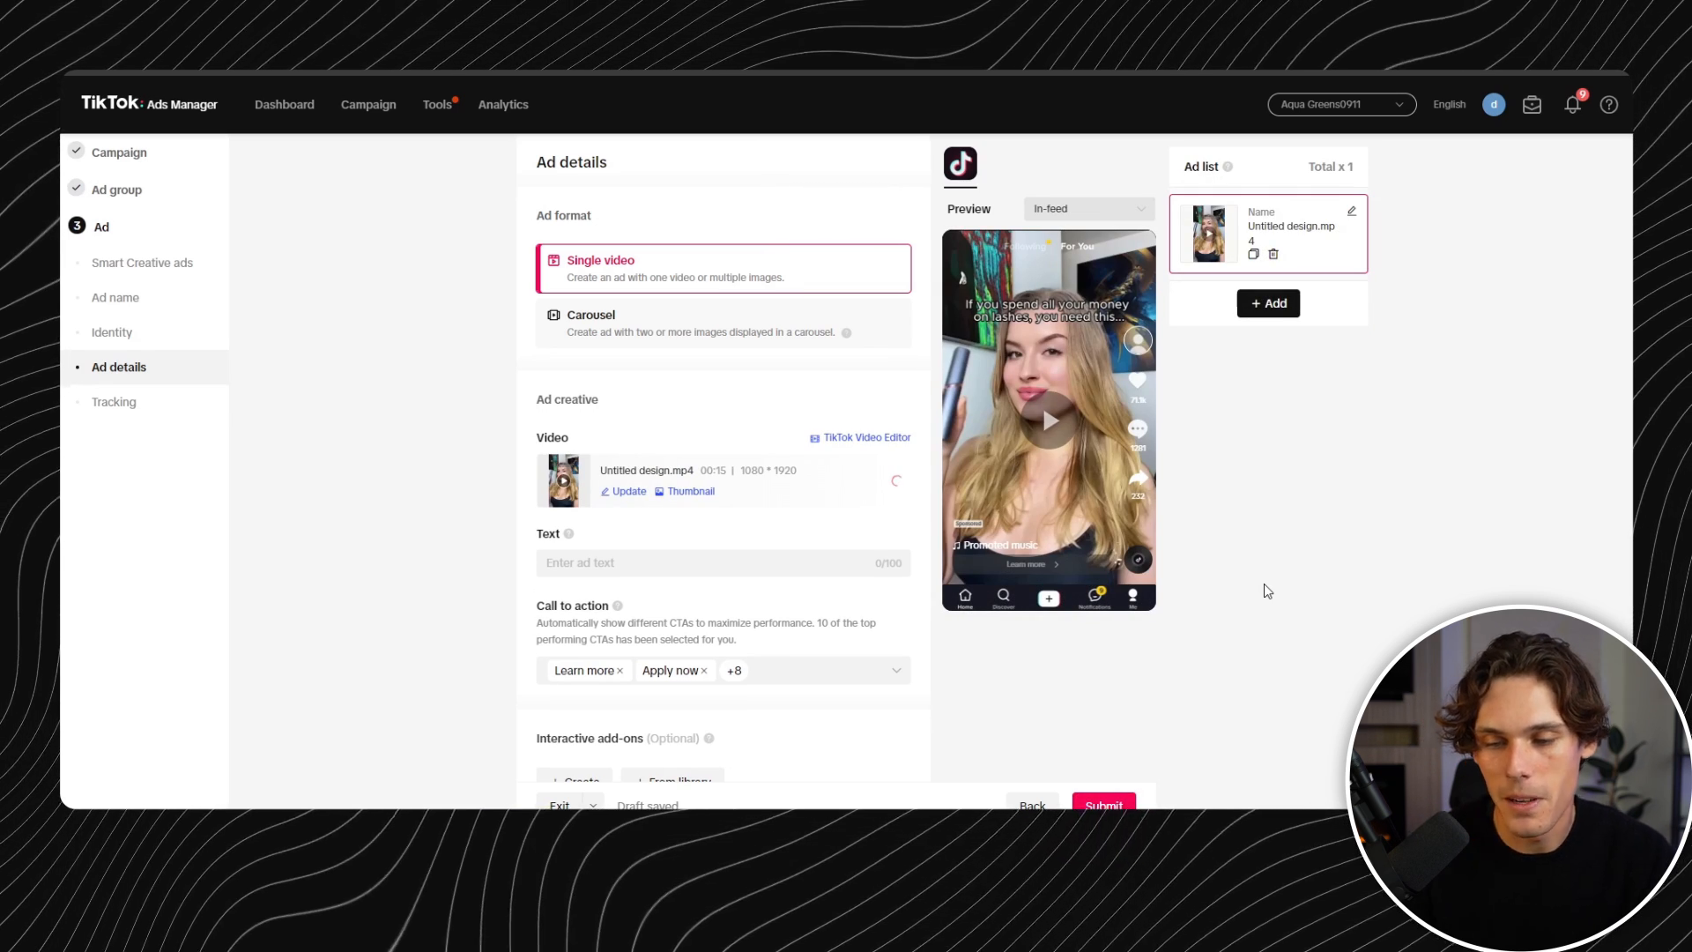
- Enter the placeholder "fasdfas" as the ad text for the video
left_click(632, 505)
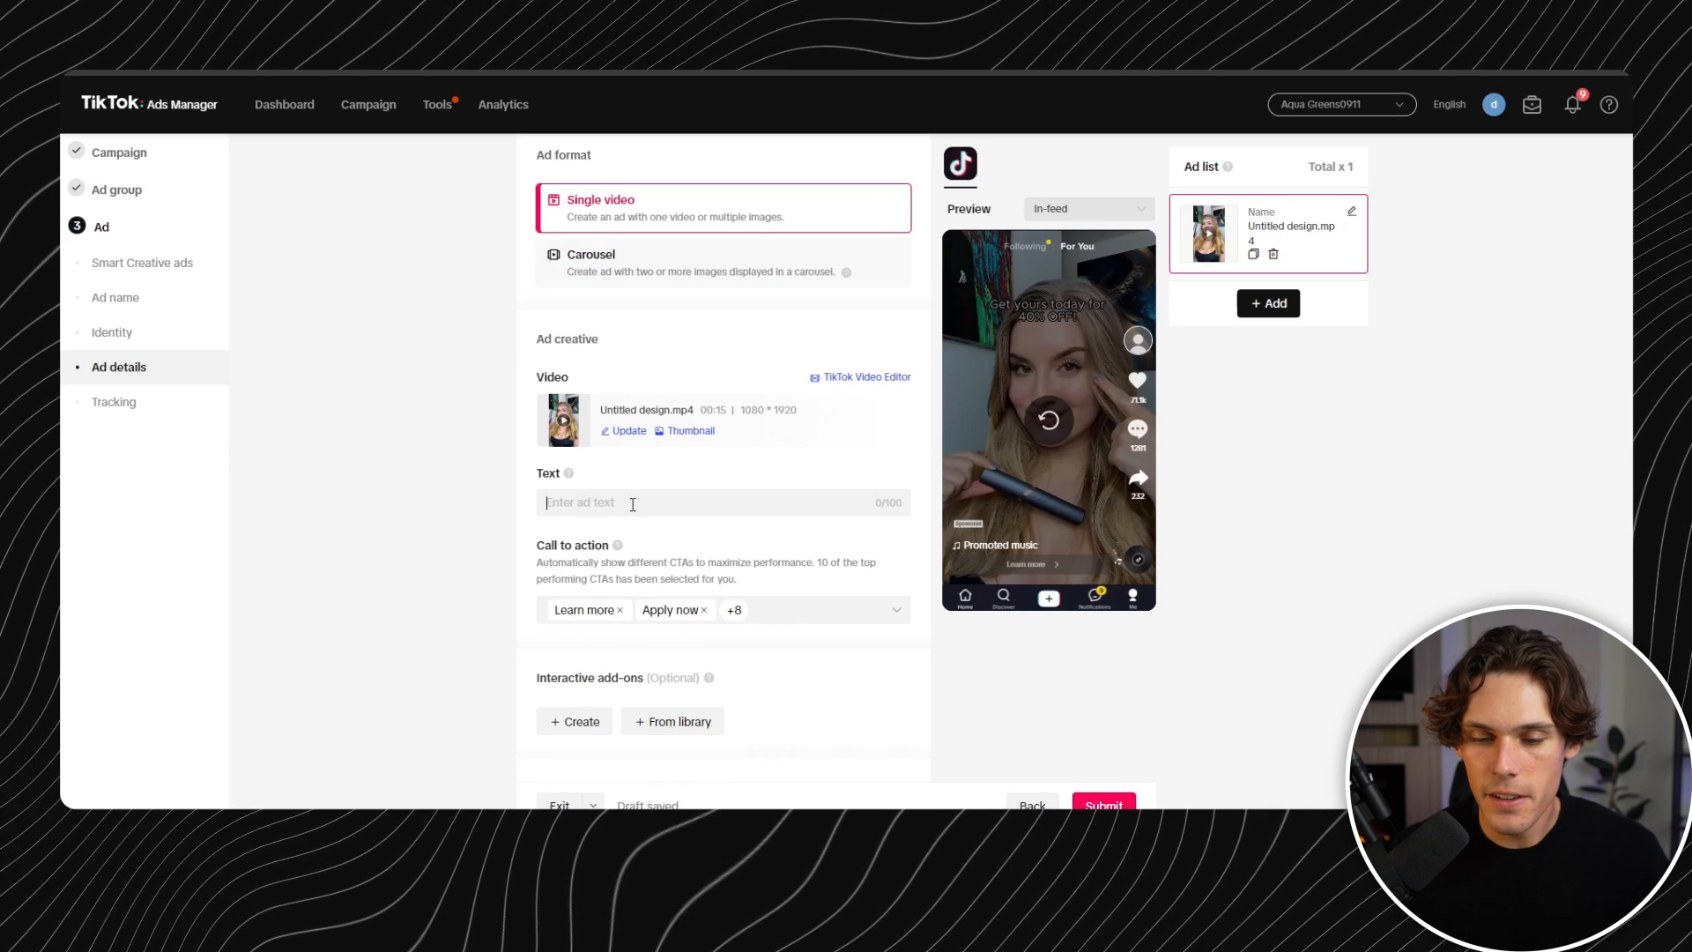
left_click(921, 545)
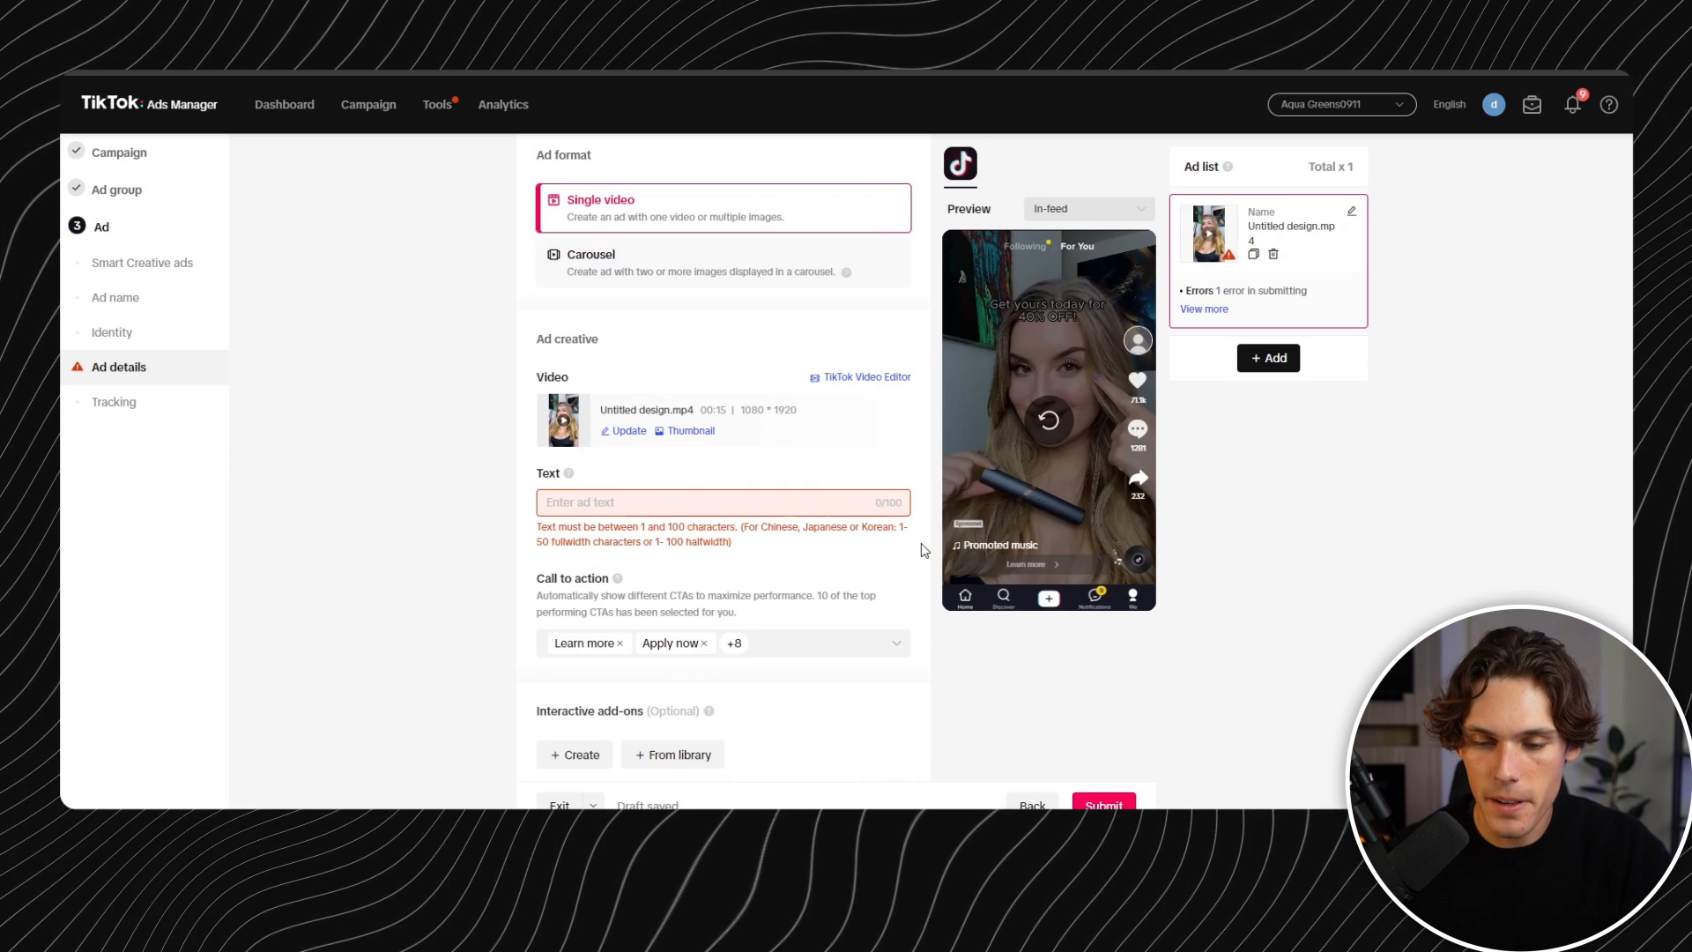
left_click(747, 500)
type("fasdfas")
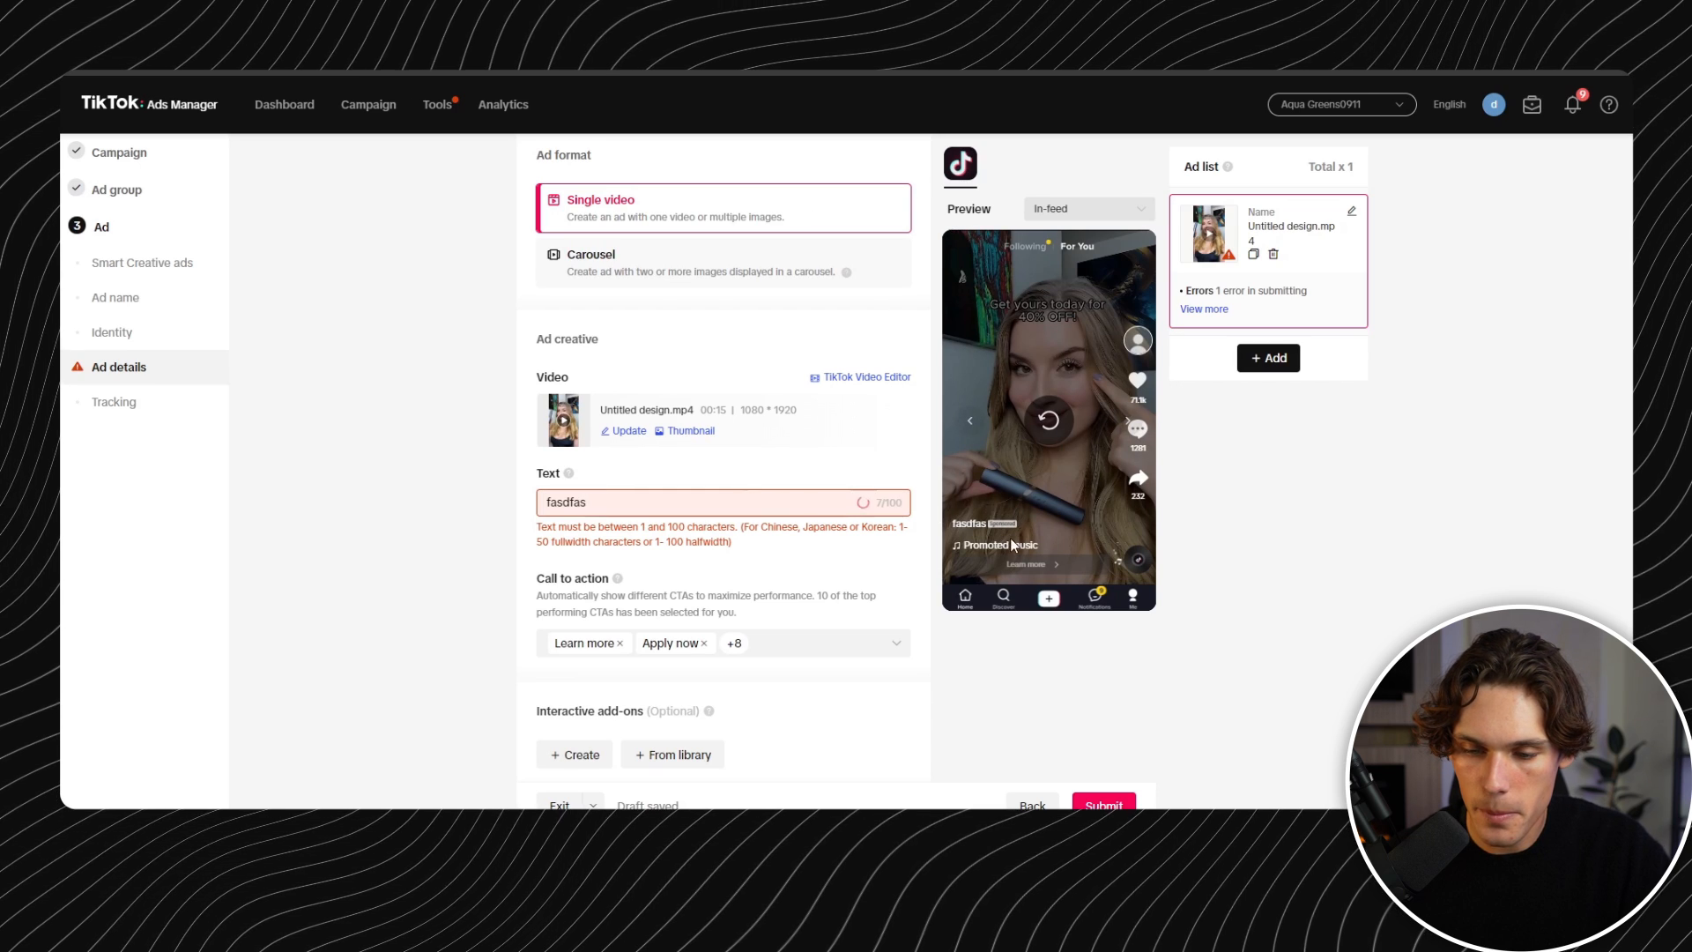
scroll(653, 498, "down", 2)
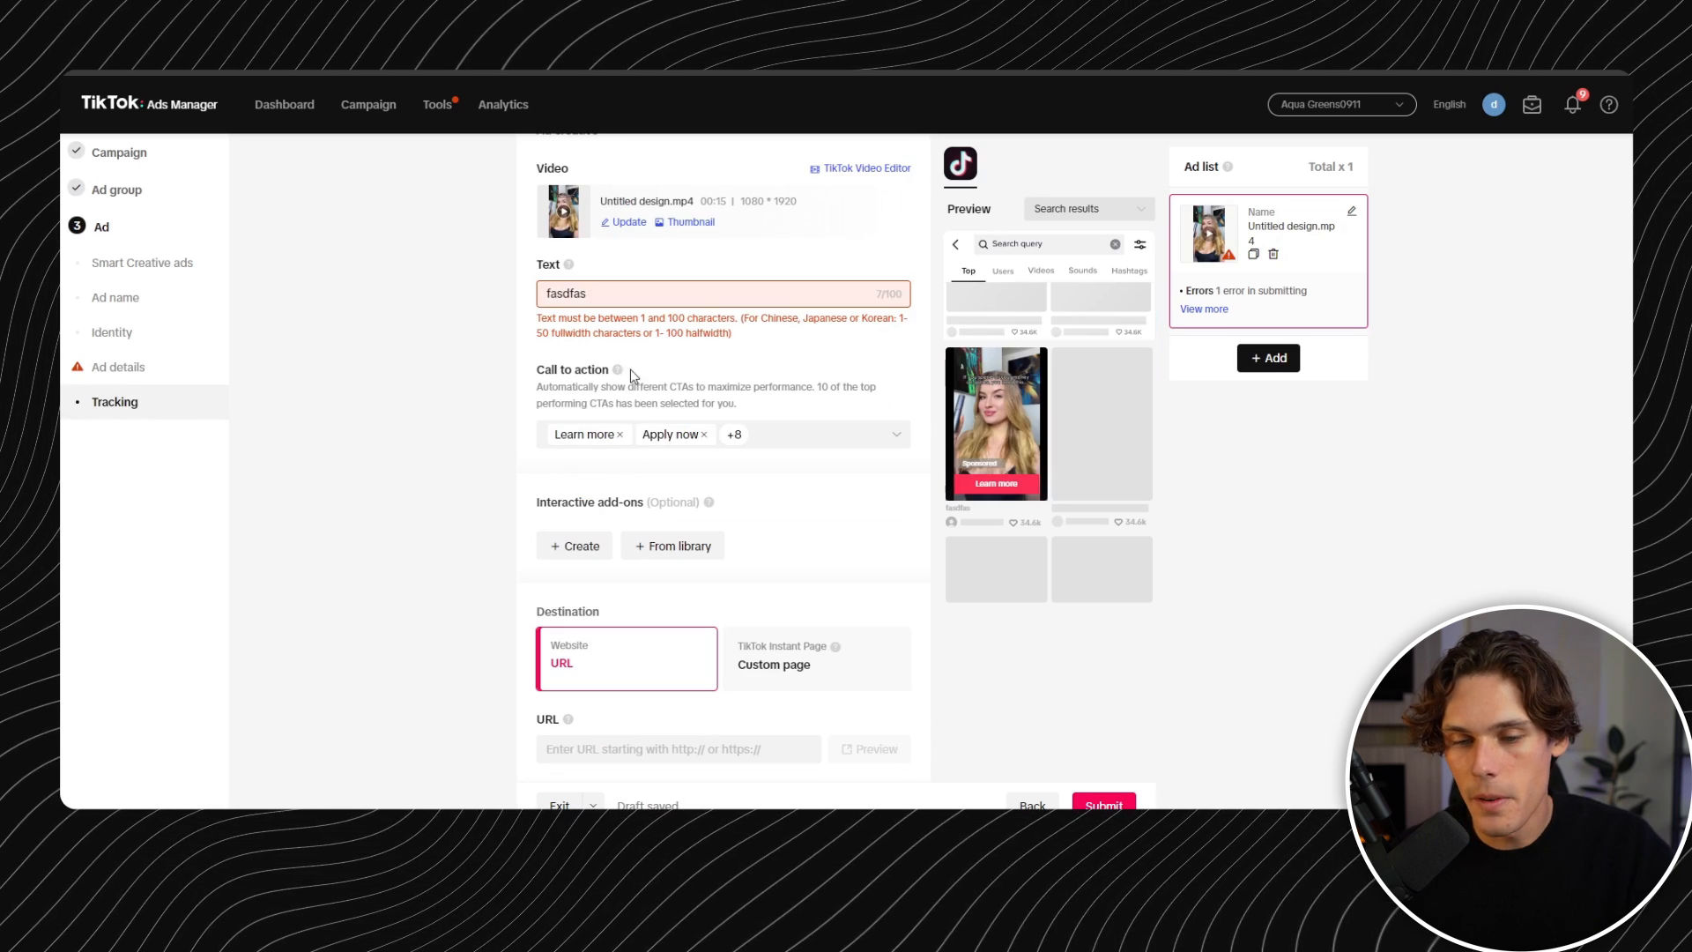
- Replace the placeholder ad text with "Perfect Lashes In Seconds"
left_click_drag(596, 284, 529, 298)
key("BackSpace")
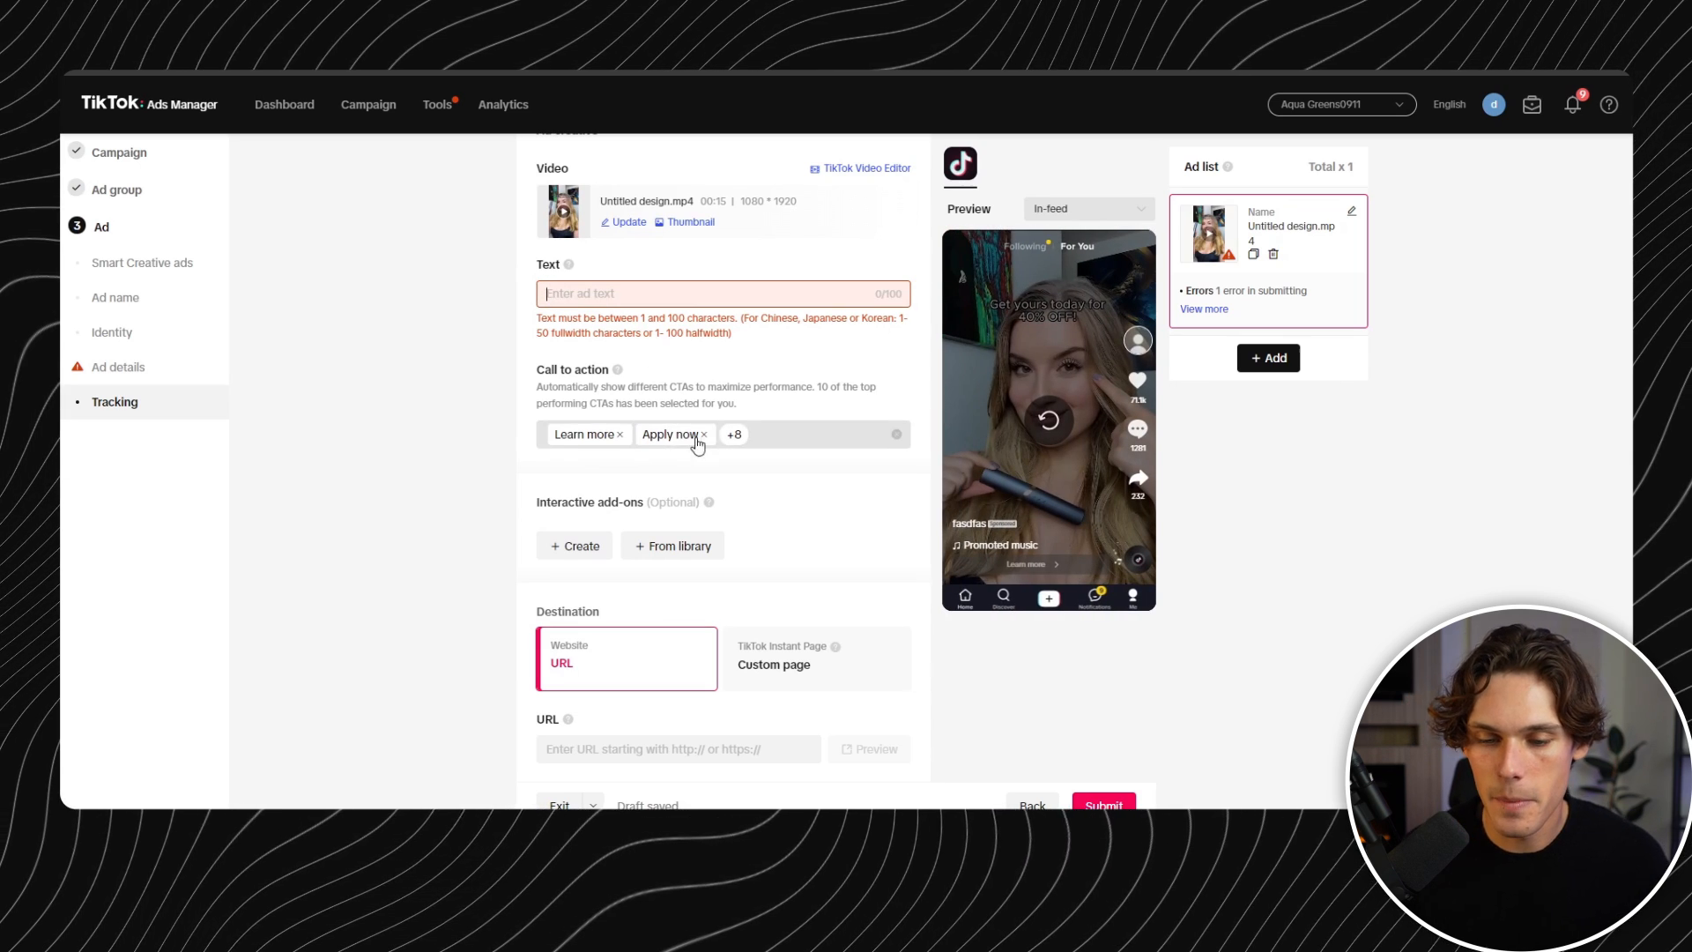
scroll(785, 486, "up", 1)
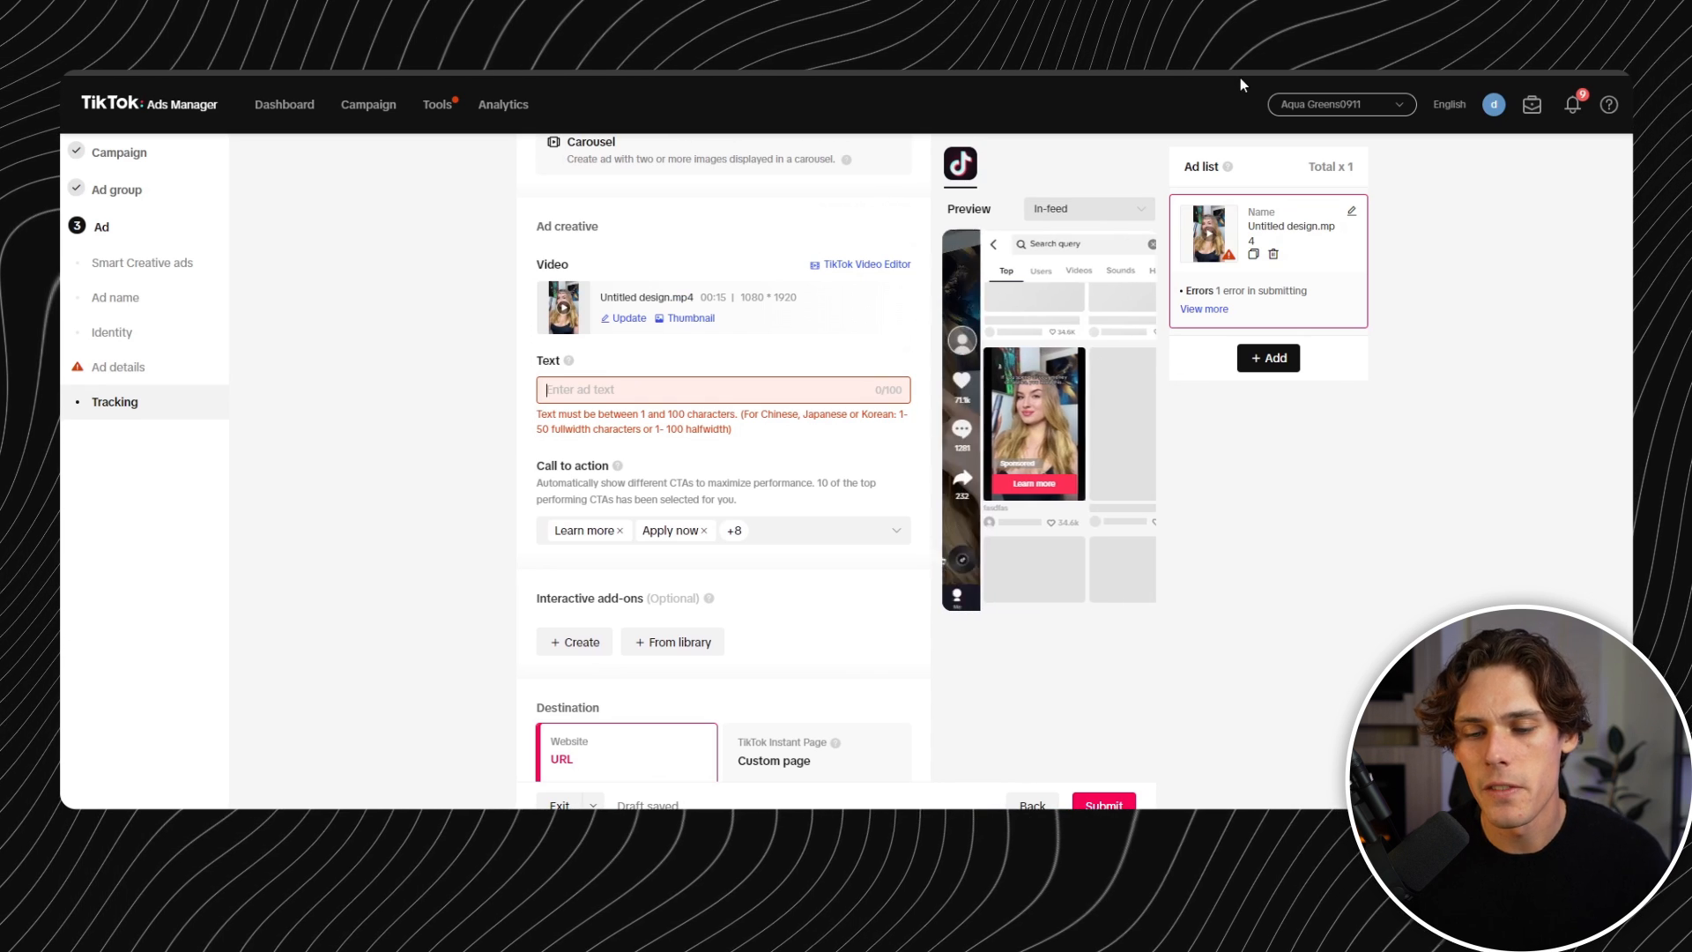
left_click(914, 343)
scroll(831, 468, "down", 1)
left_click(661, 269)
type("Per")
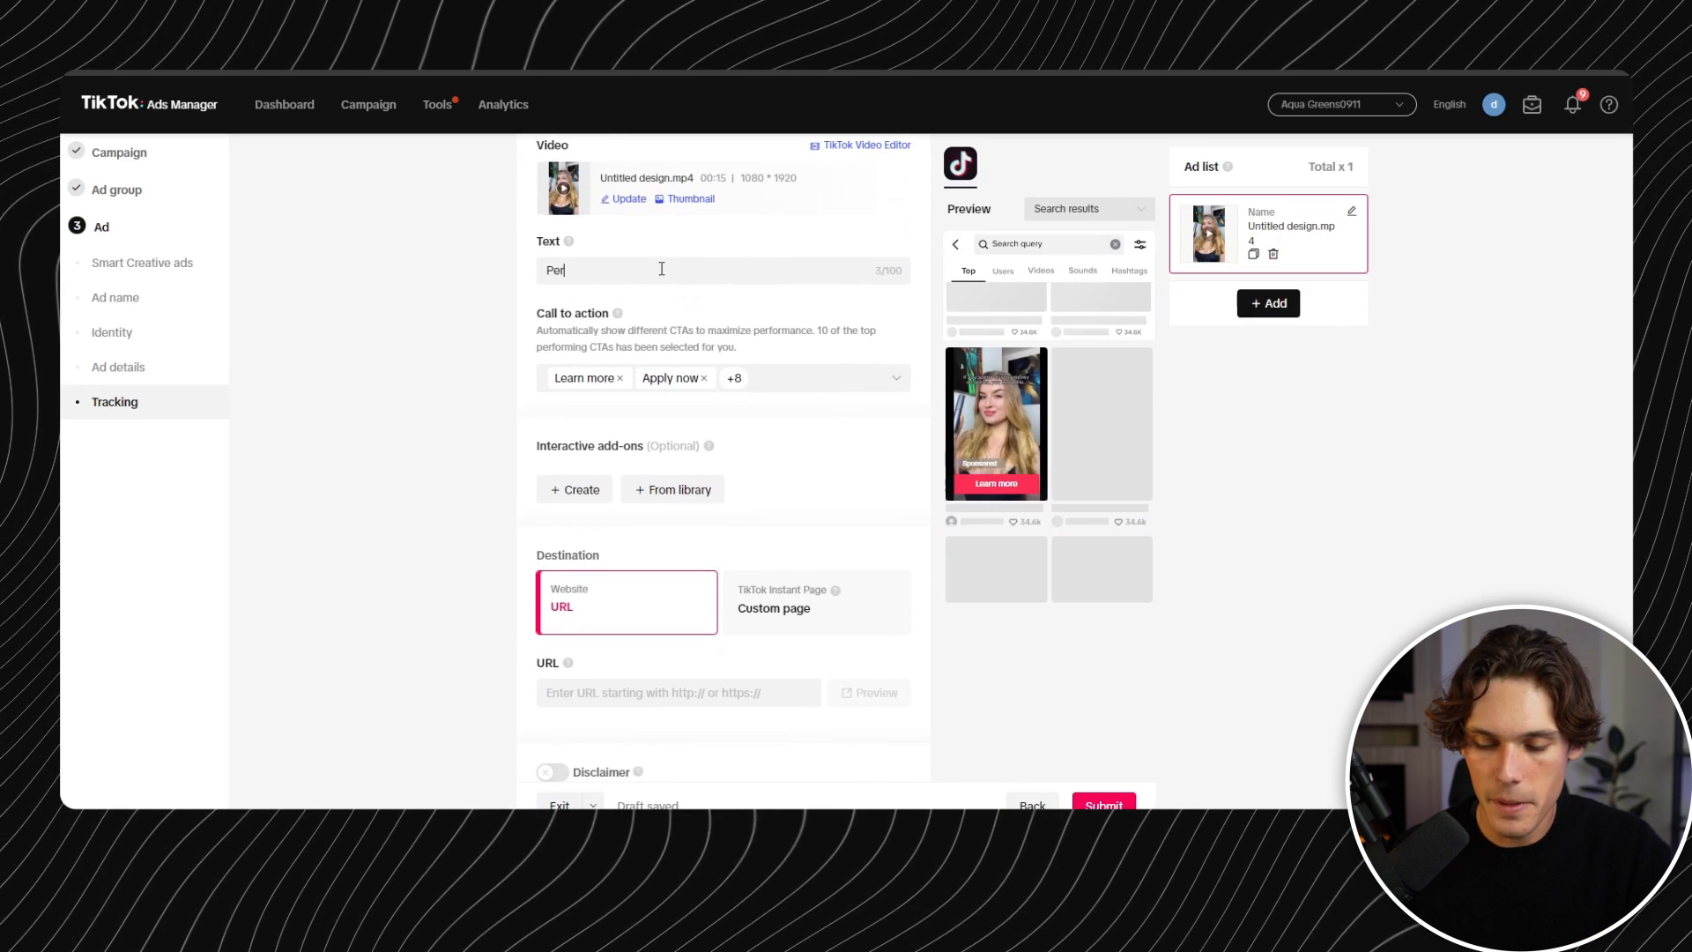
type("fect Lashes ")
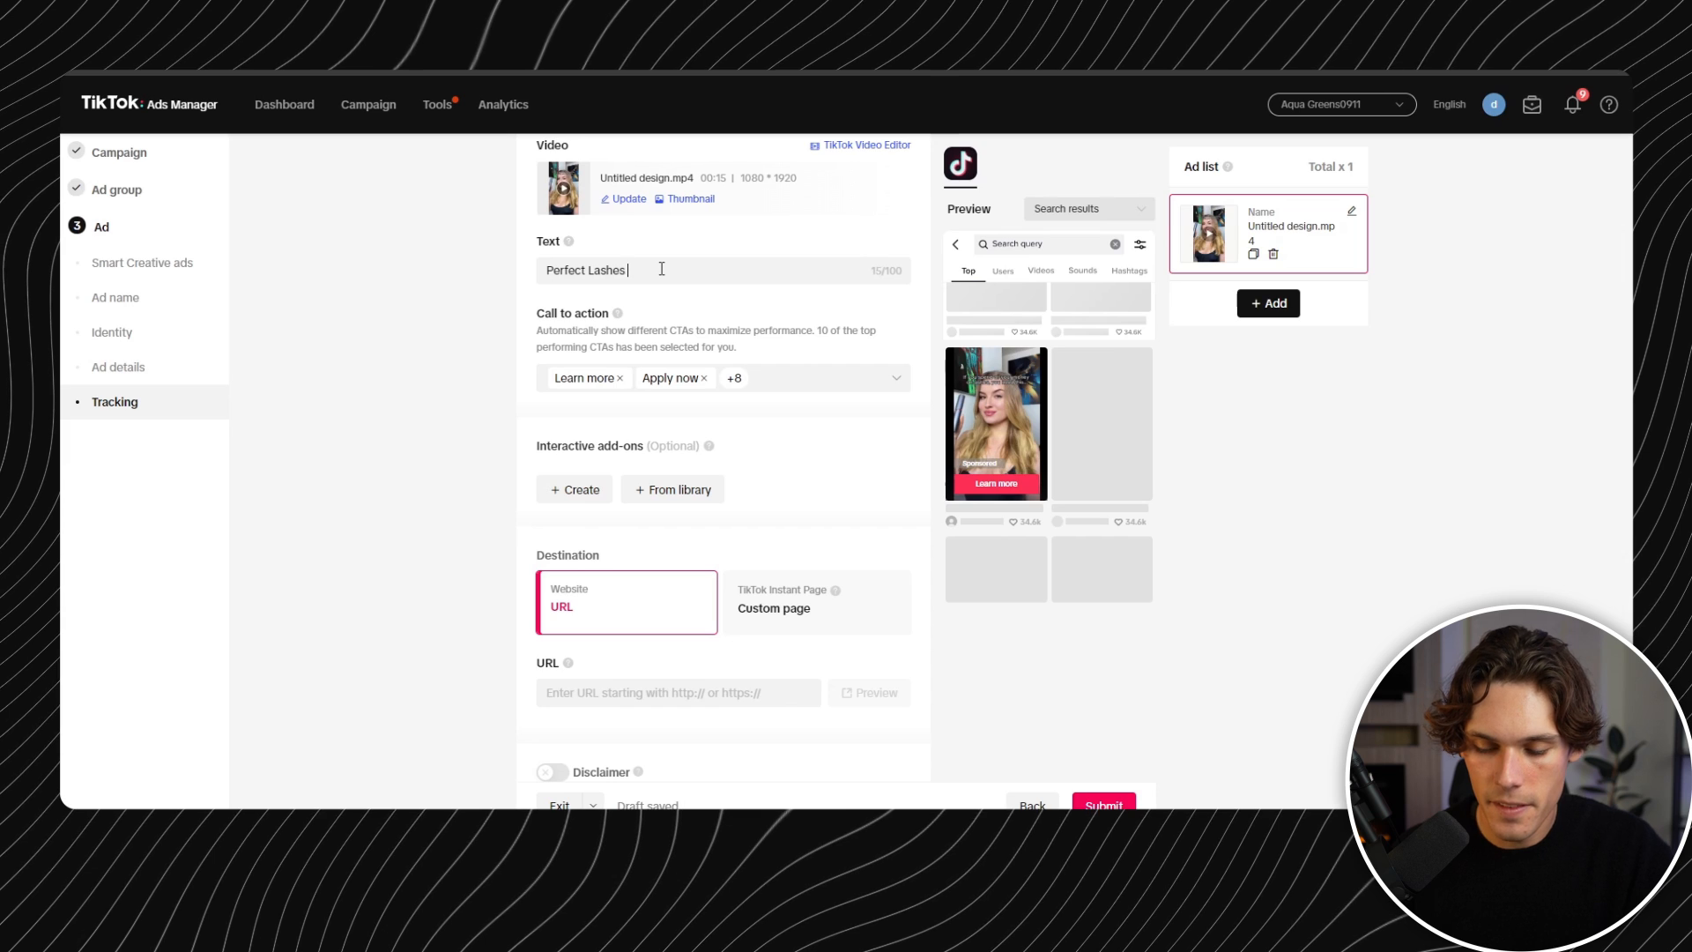
type("In Seconds")
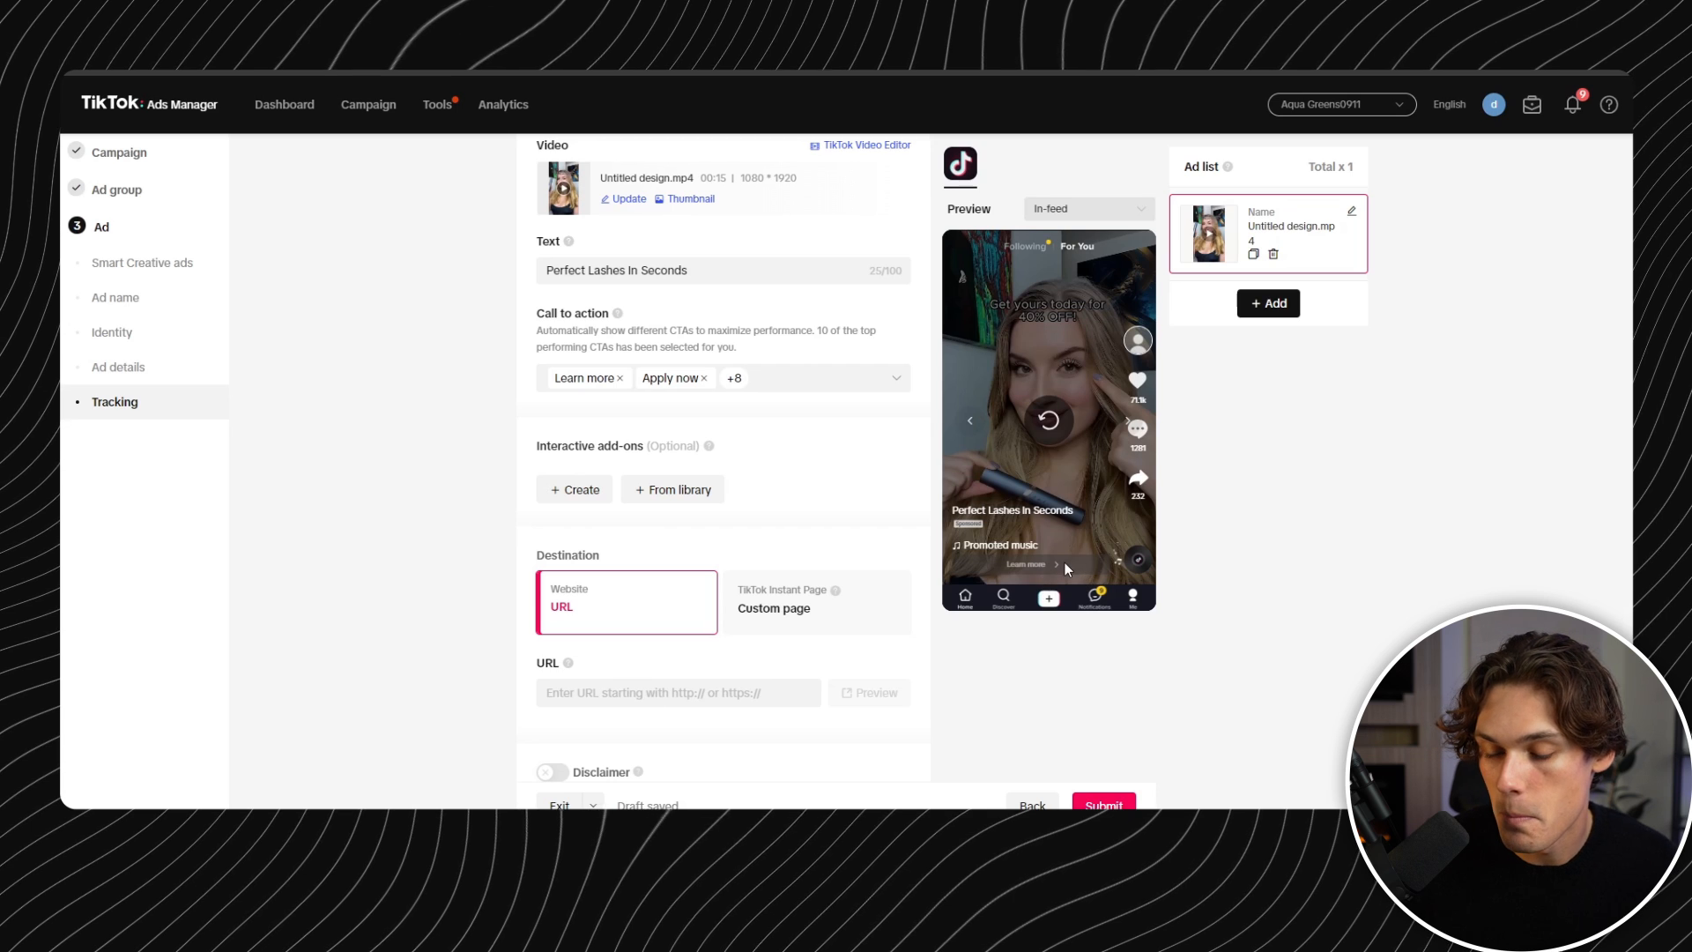
- Clear all preselected calls to action for the ad and choose only Shop now
left_click(798, 378)
scroll(701, 492, "down", 2)
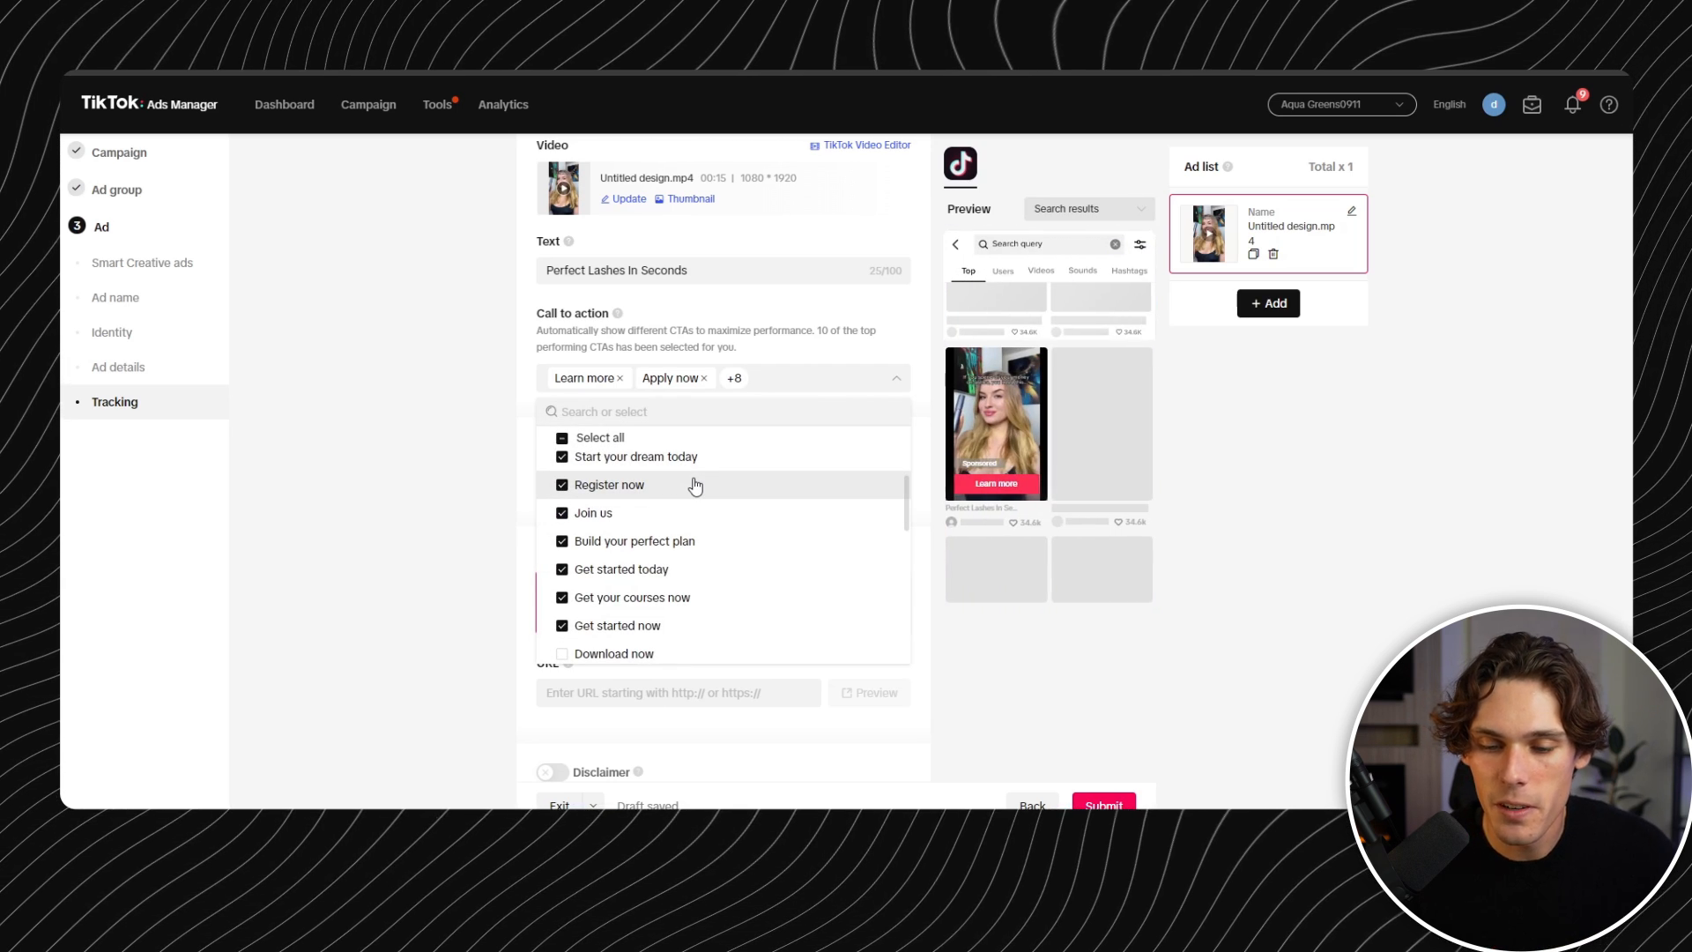
scroll(694, 486, "up", 2)
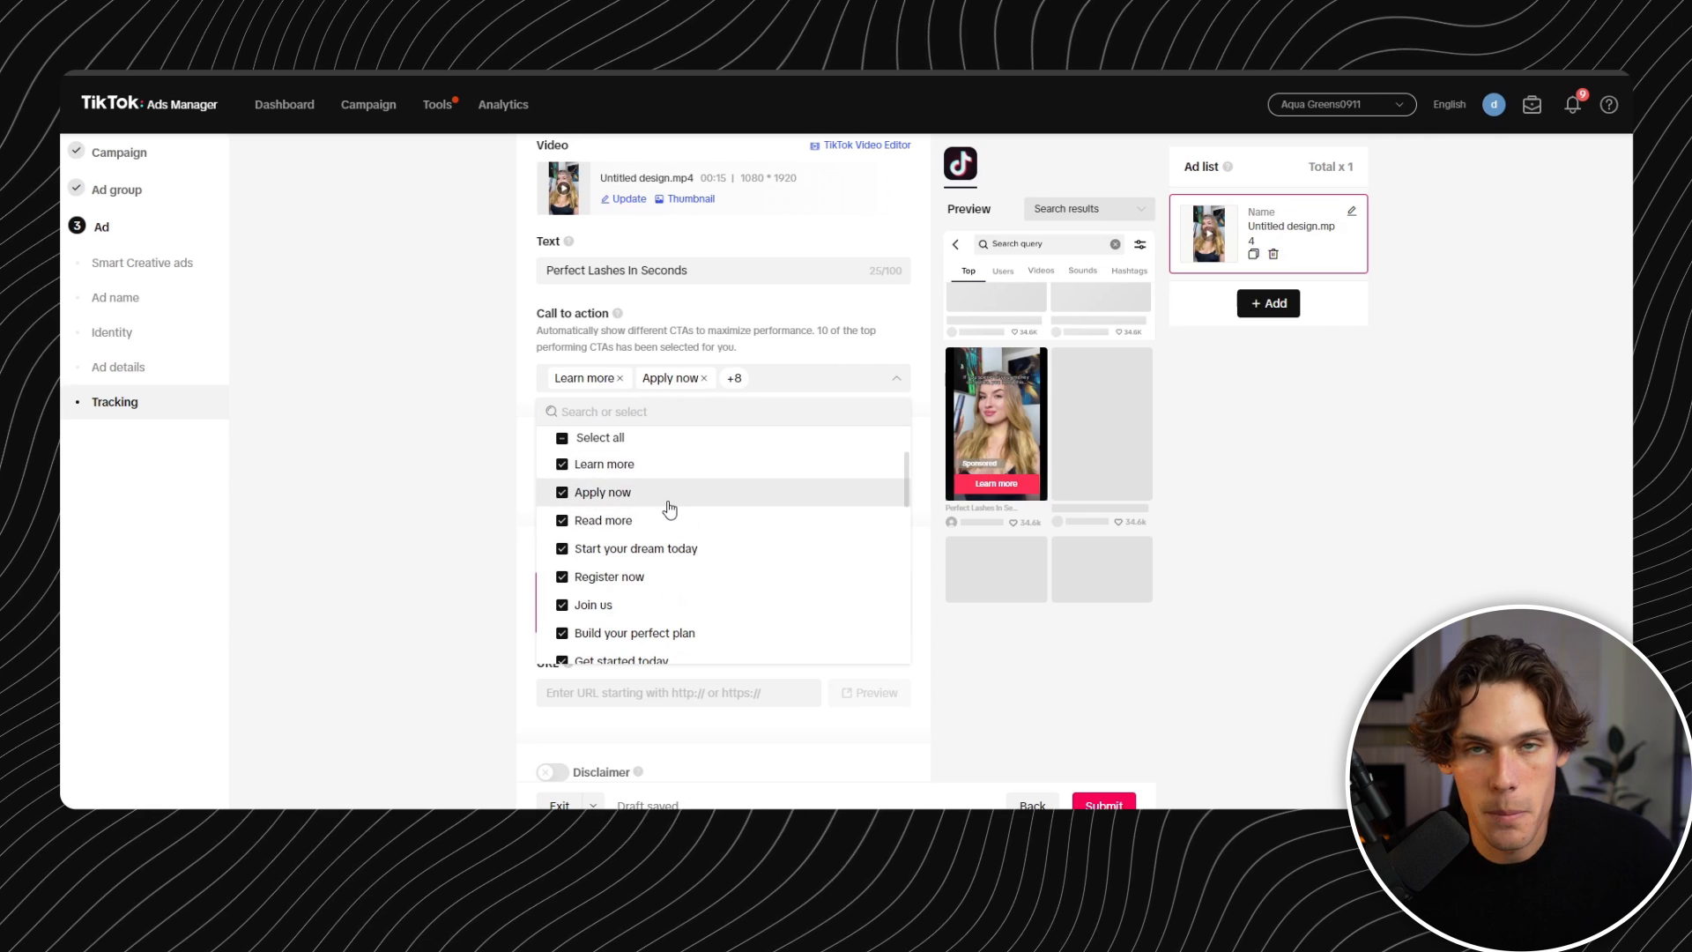
left_click(568, 440)
left_click(586, 445)
scroll(679, 494, "down", 3)
left_click(619, 563)
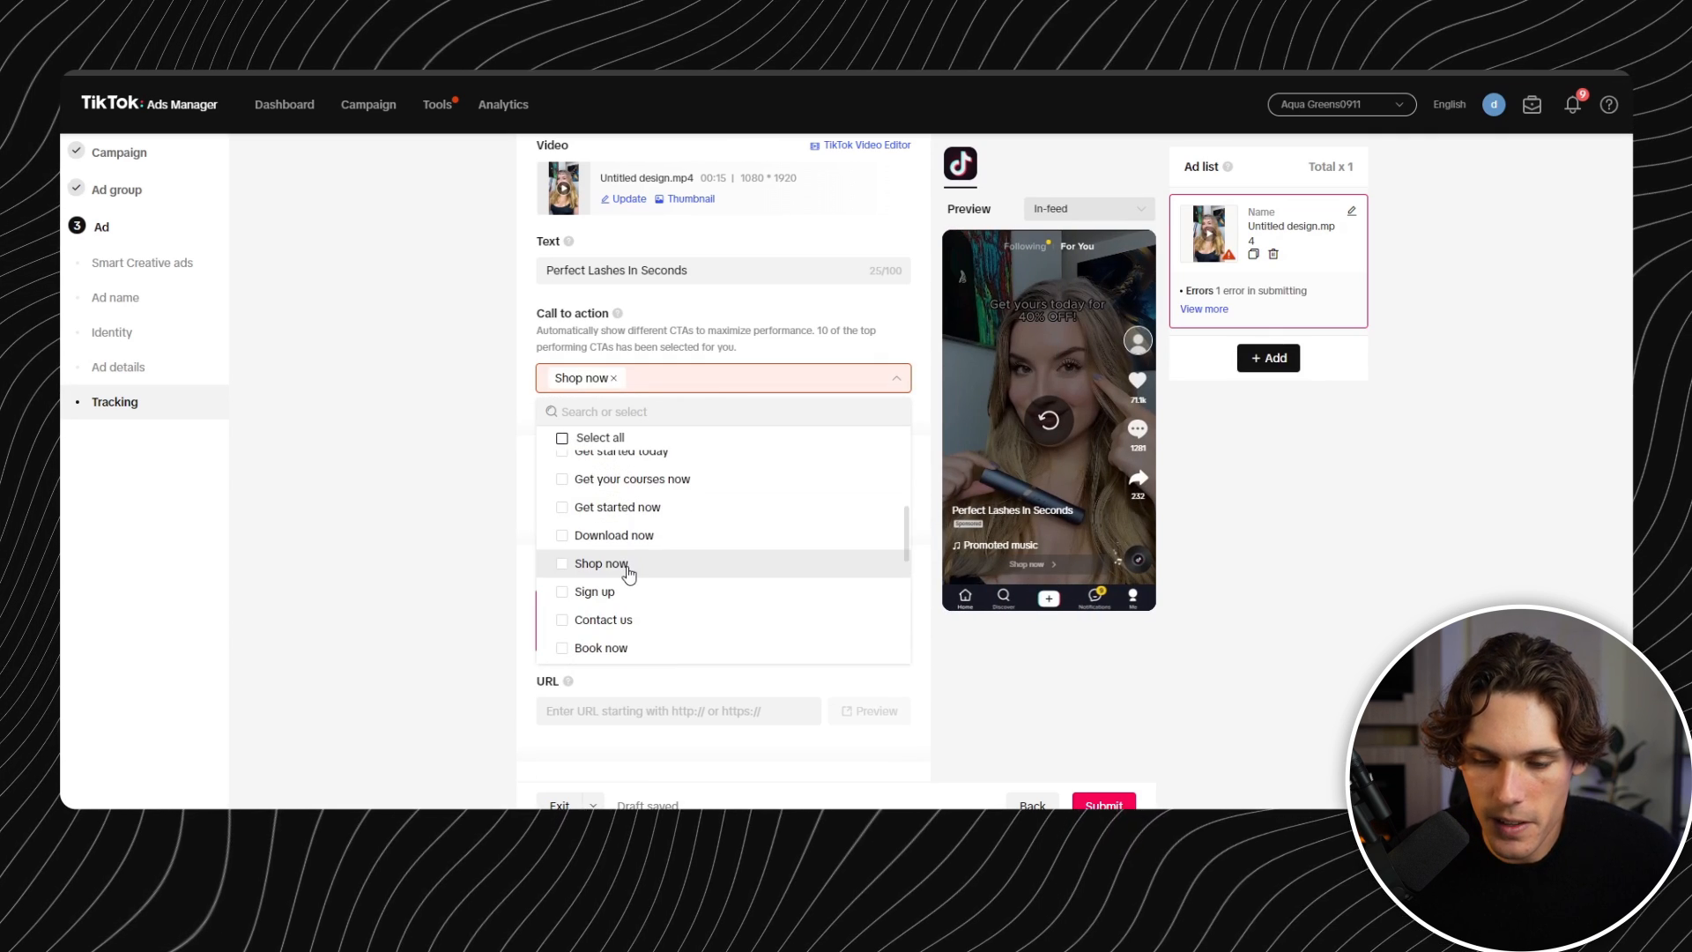
left_click(1294, 594)
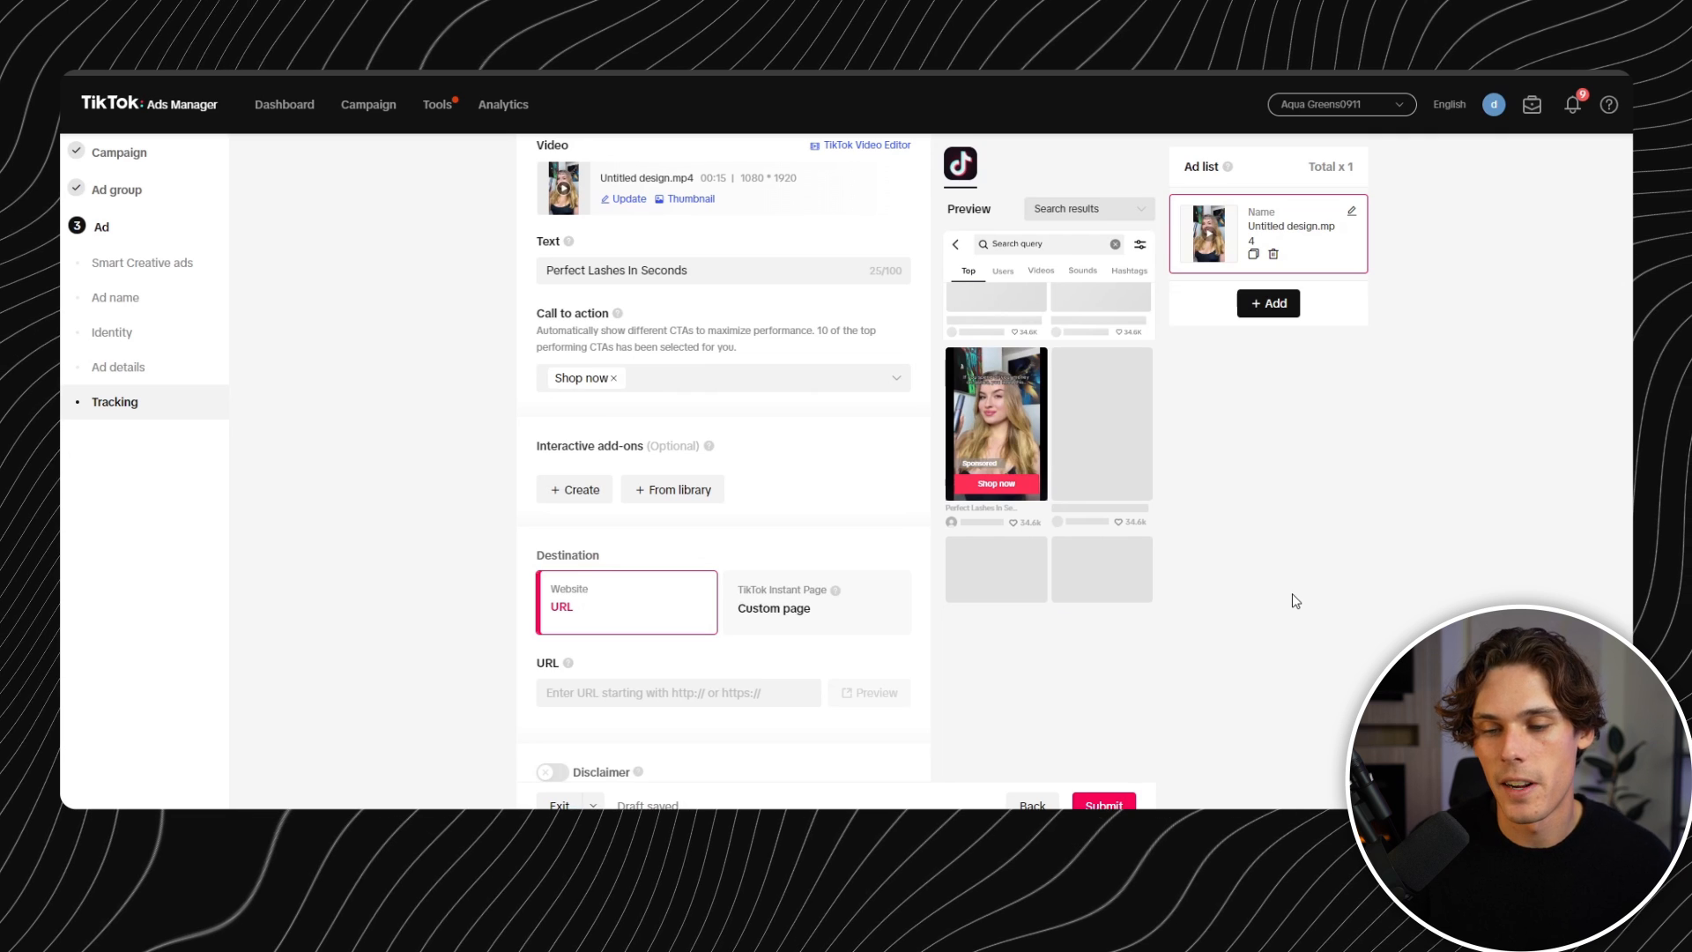
- Set the ad's website destination to the suggested aqua-greens.com product page URL
scroll(558, 428, "down", 3)
left_click(702, 418)
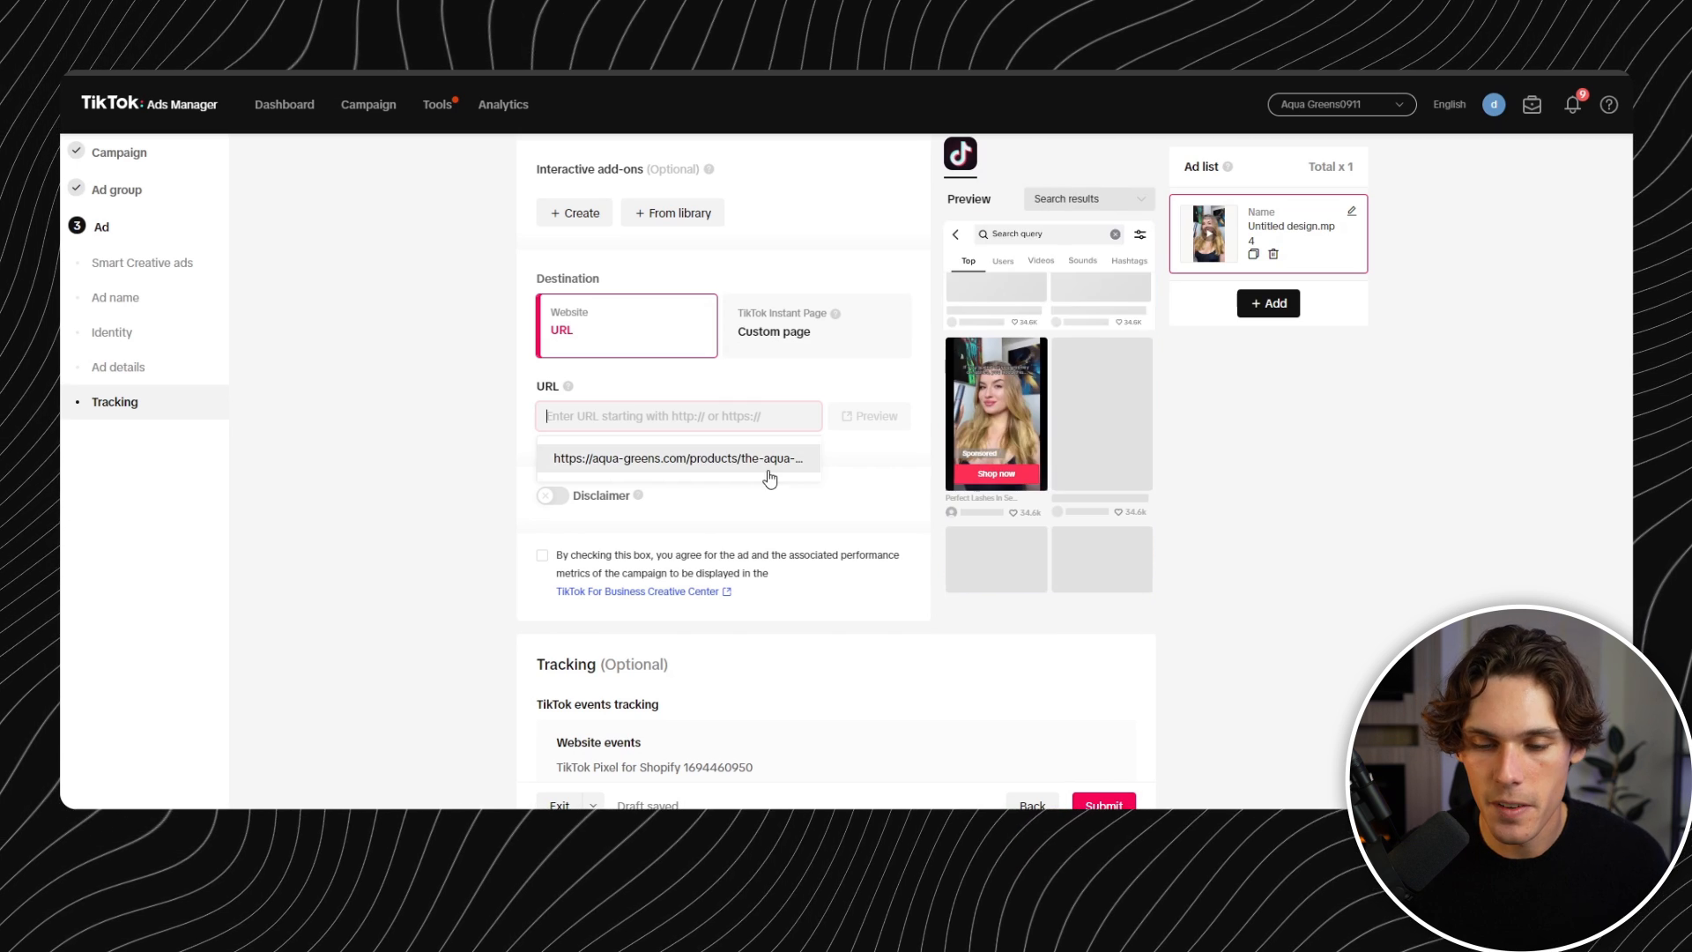
left_click(679, 459)
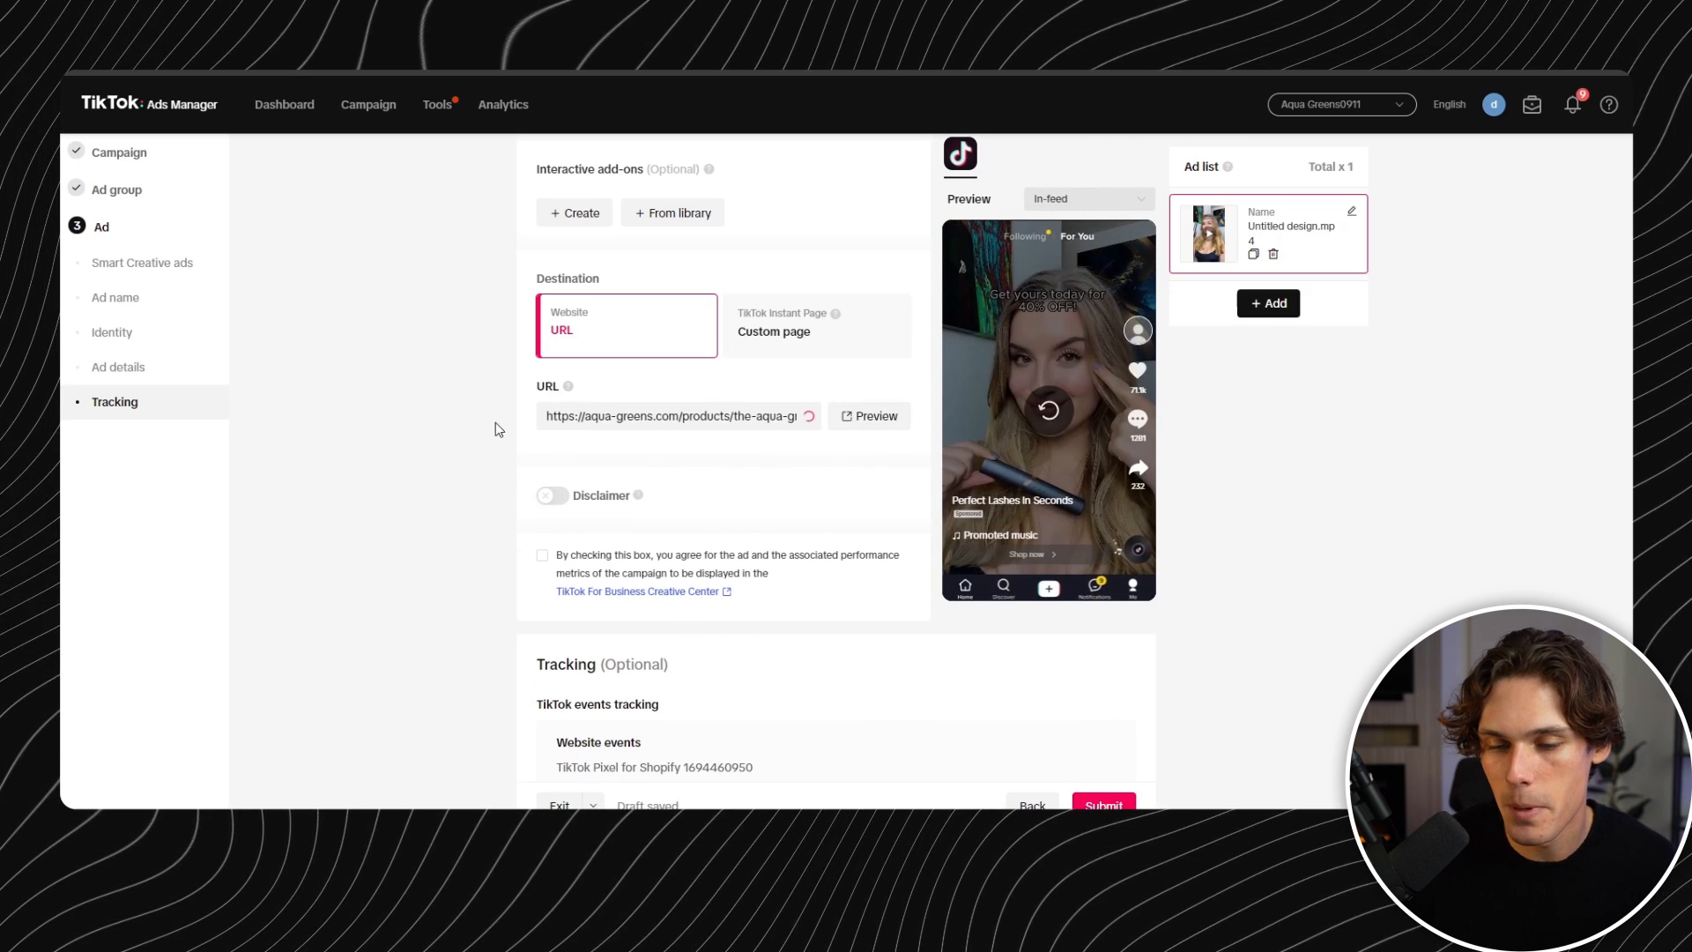
left_click_drag(679, 416, 725, 412)
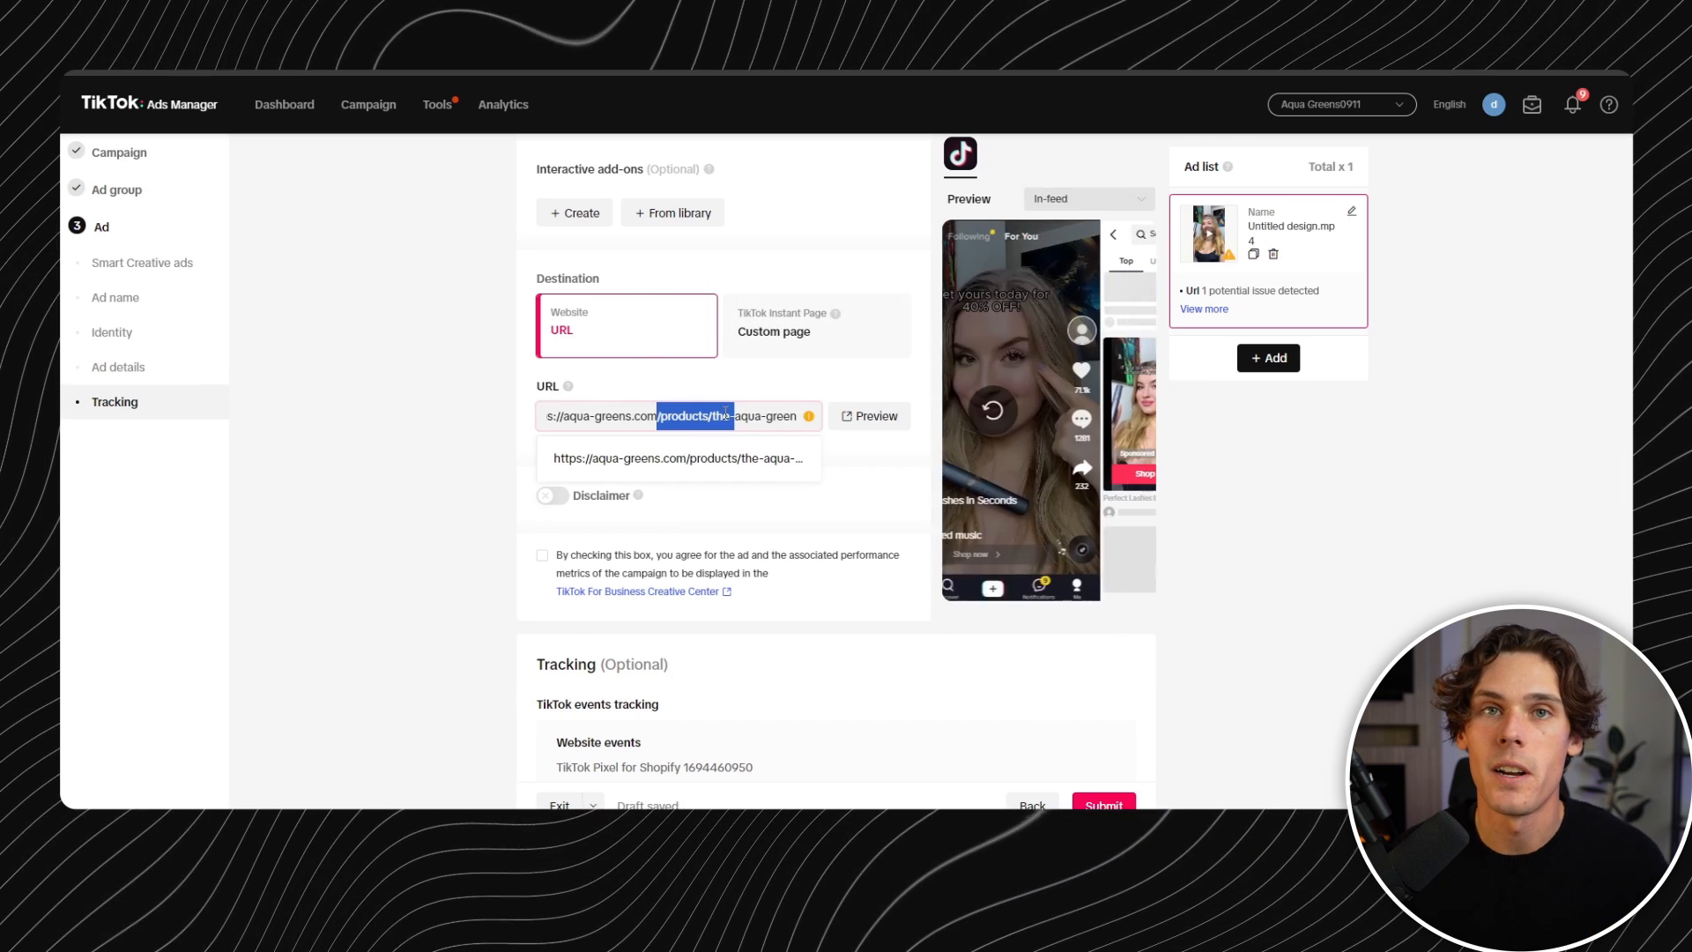
left_click(780, 389)
- Review the ad's optional tracking settings, including the TikTok Pixel for Shopify under website events and the app events
scroll(779, 388, "down", 2)
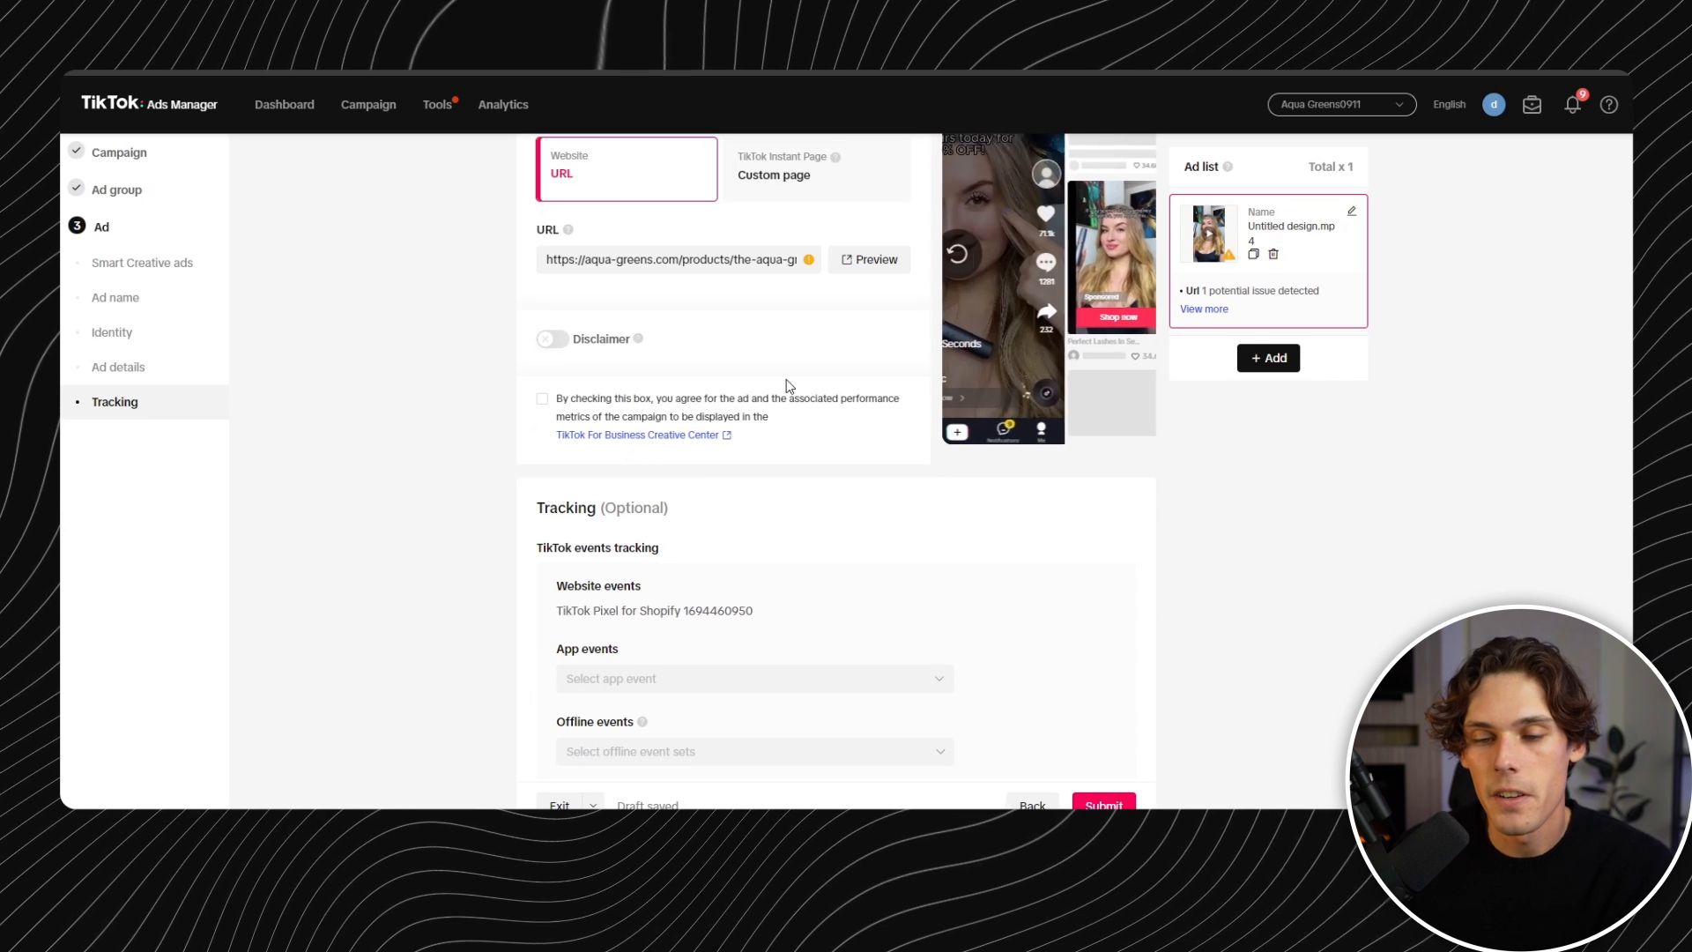
scroll(797, 448, "down", 3)
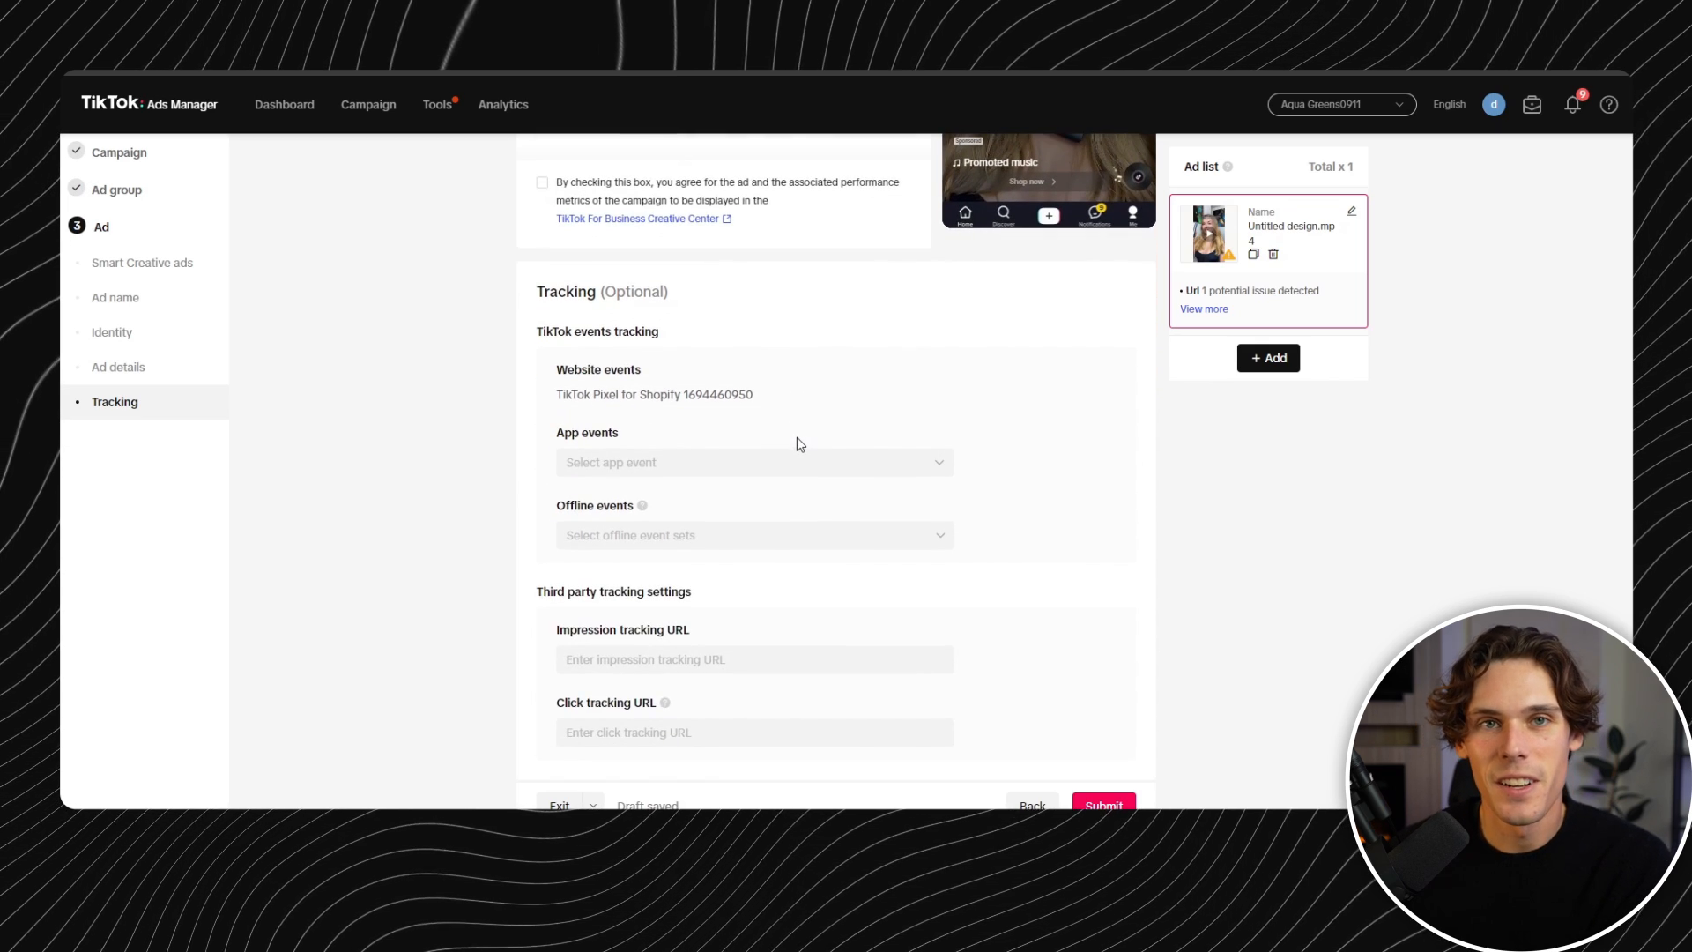
scroll(622, 291, "down", 1)
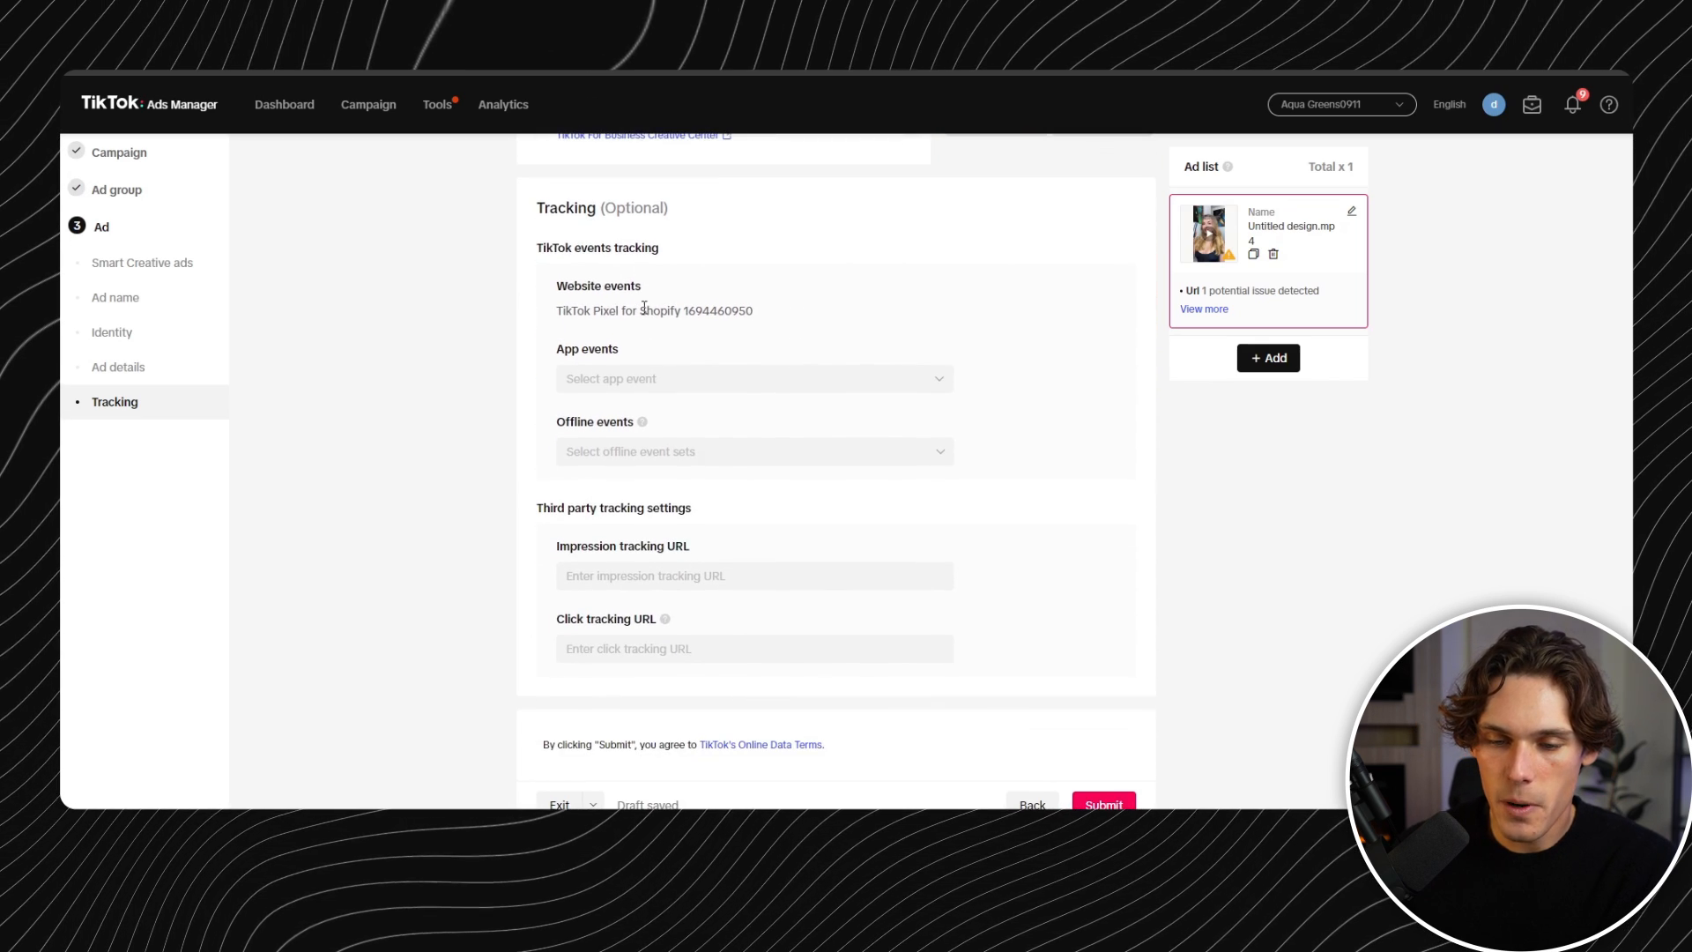
left_click_drag(585, 311, 673, 310)
left_click(698, 317)
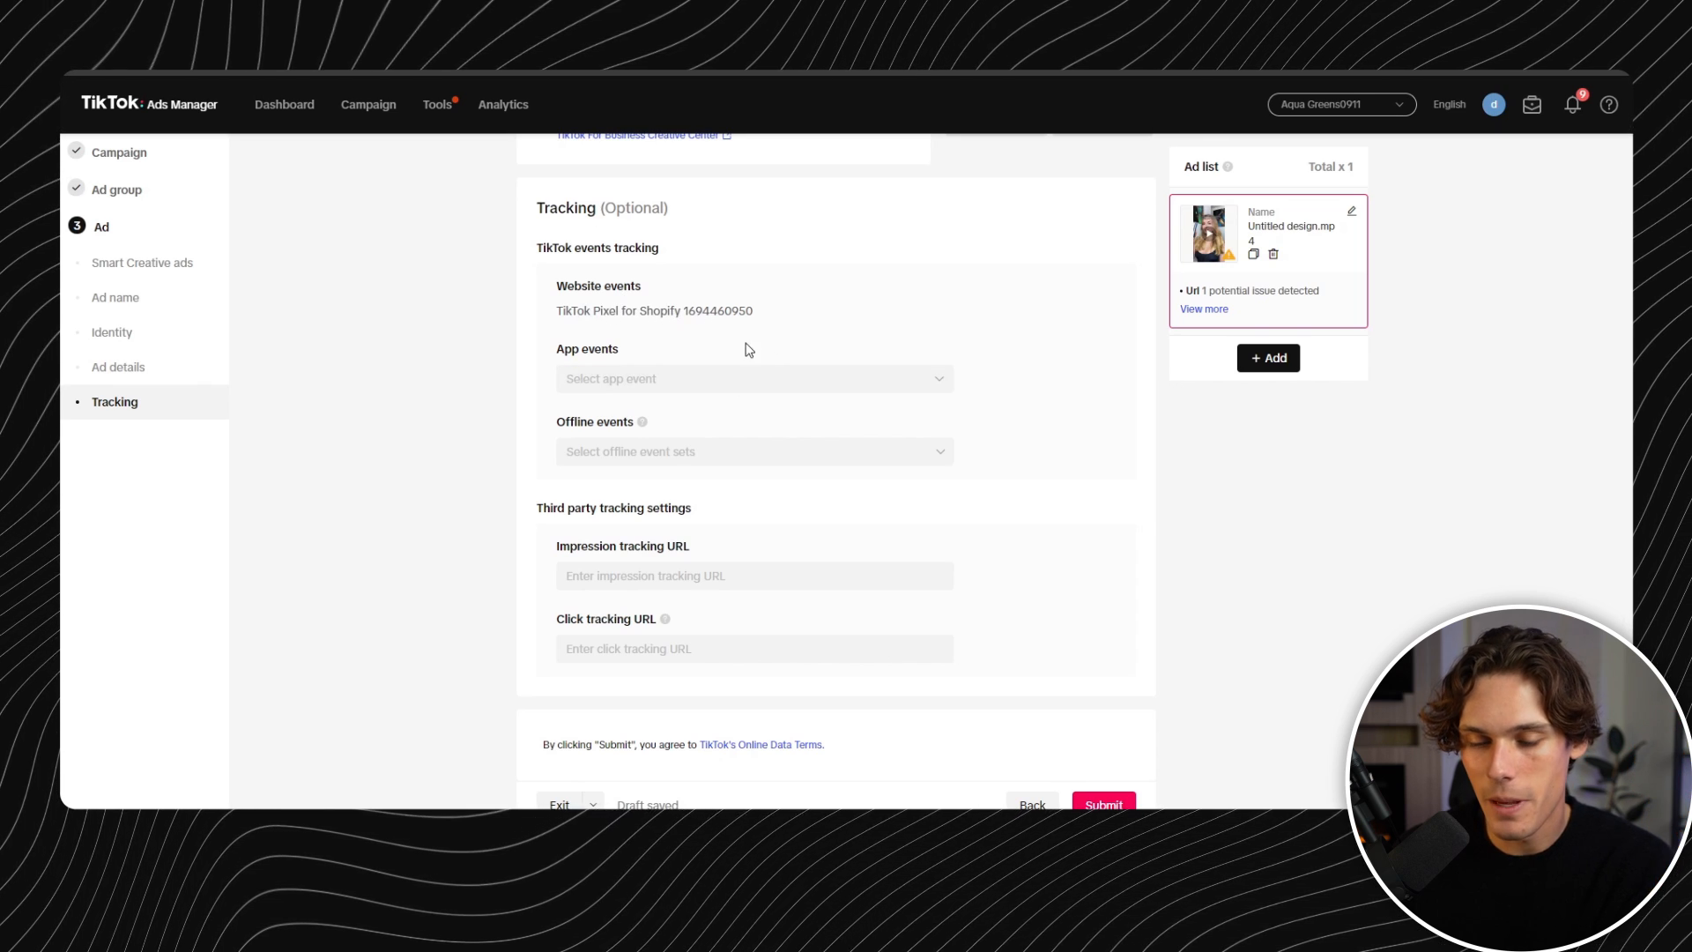
left_click(728, 375)
left_click(869, 335)
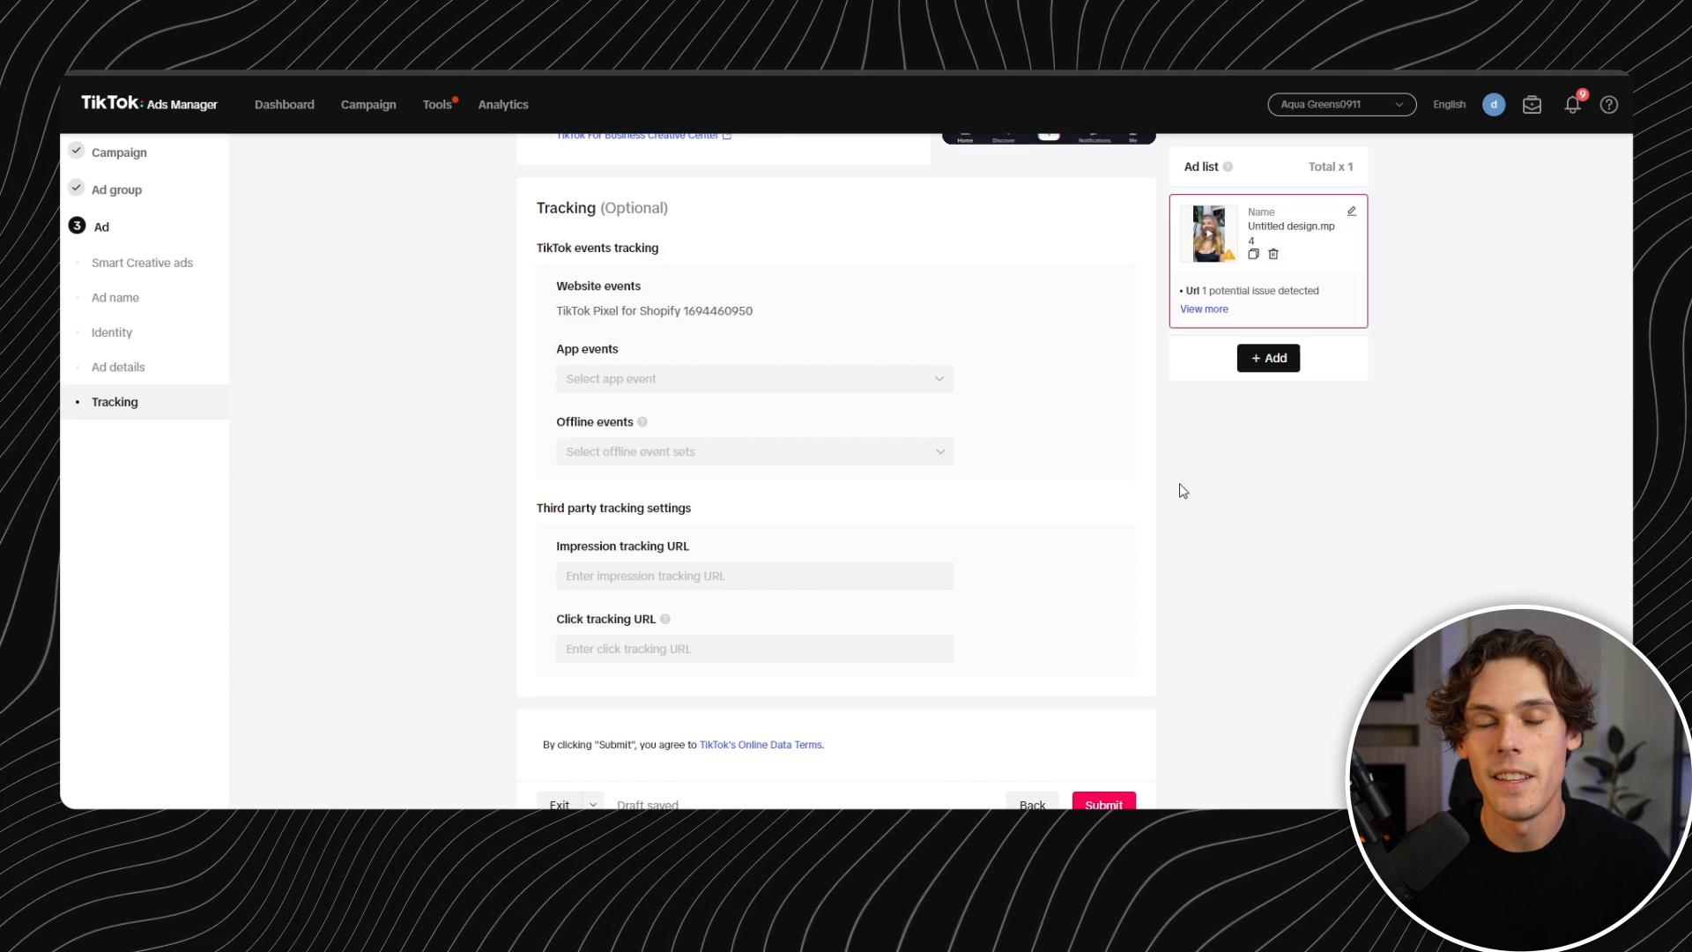
scroll(755, 291, "up", 10)
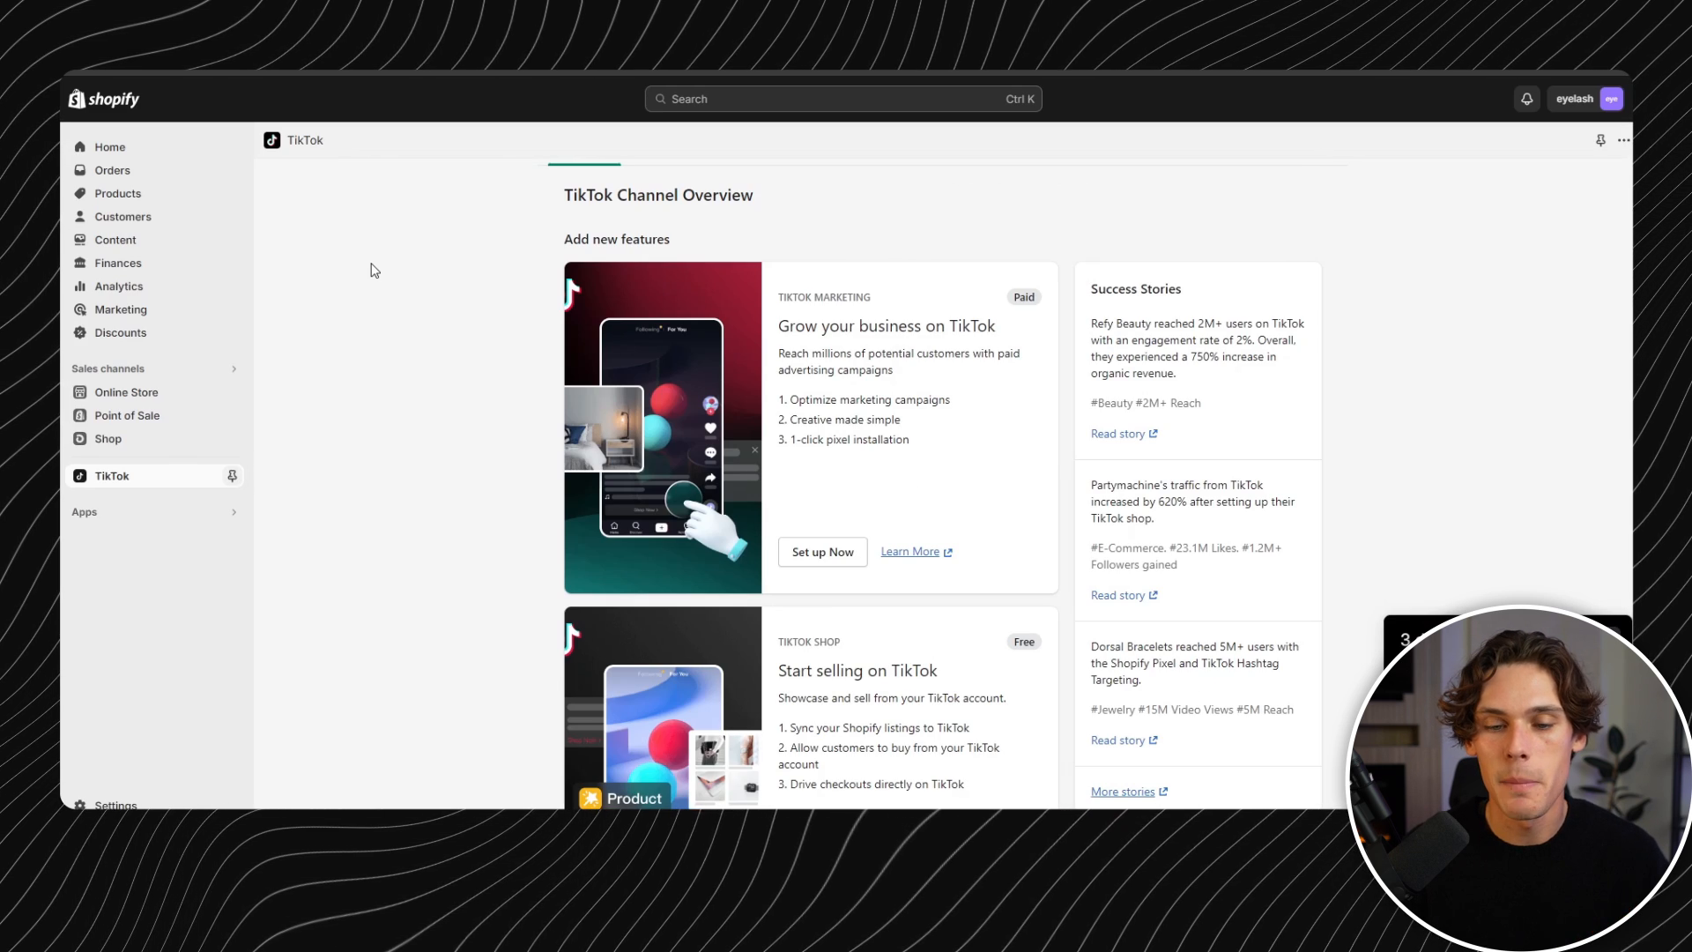
- Switch to Shopify and review the marketing and shop features in the TikTok channel overview
scroll(388, 357, "down", 1)
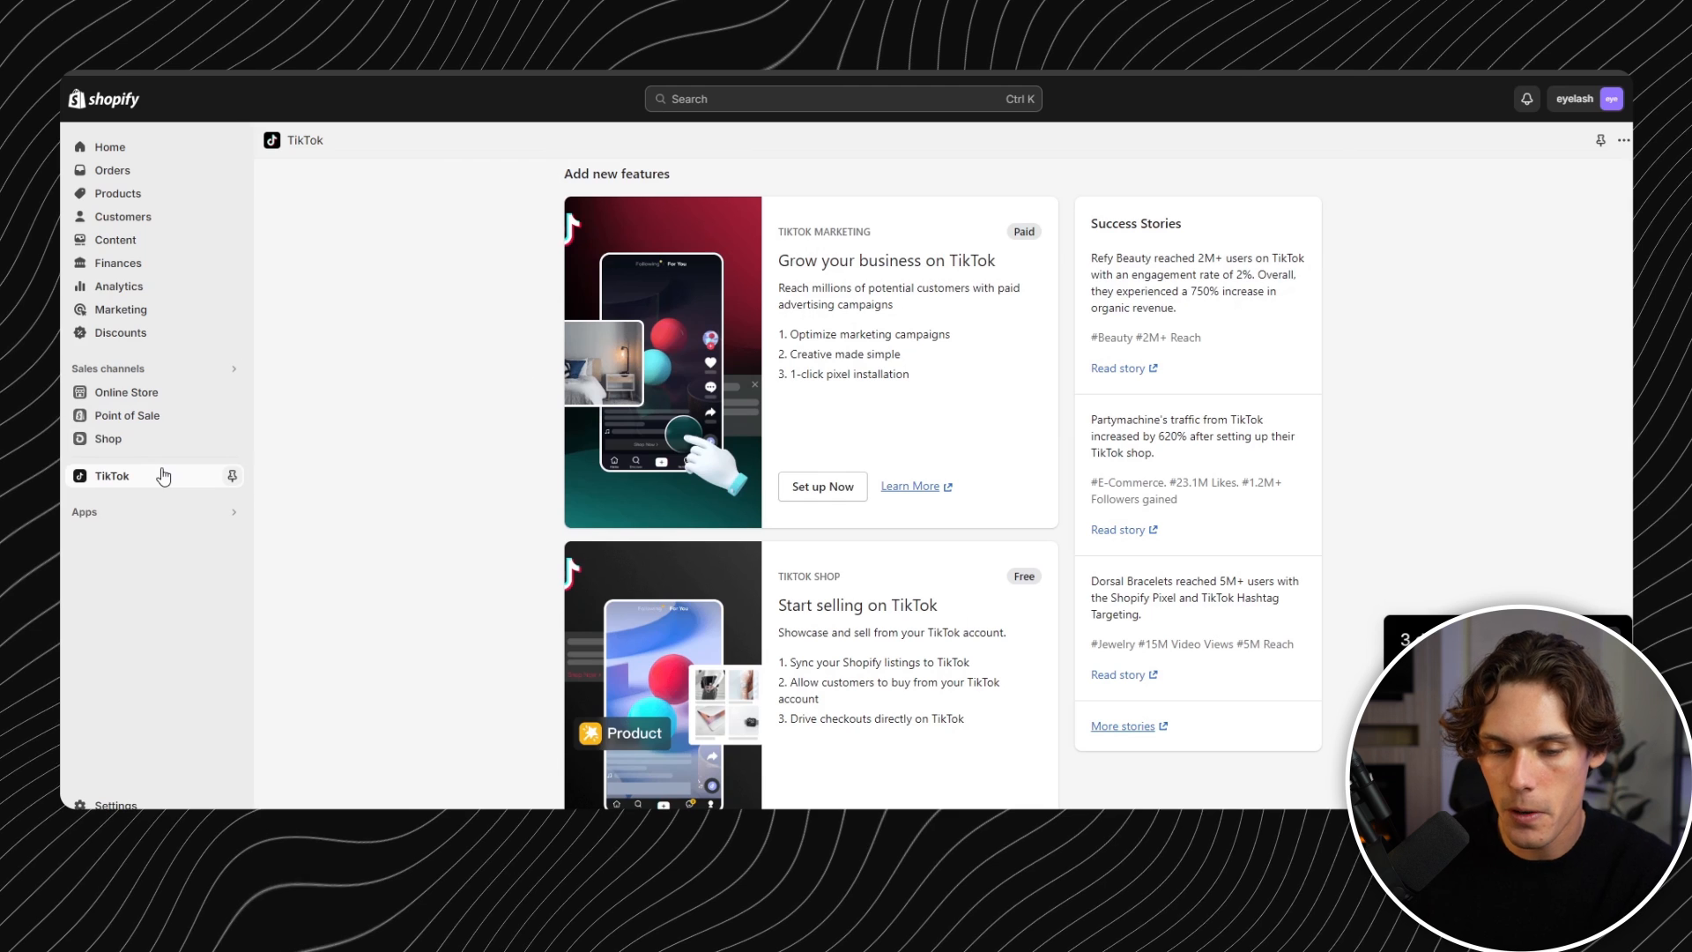
scroll(473, 463, "down", 1)
scroll(473, 462, "down", 1)
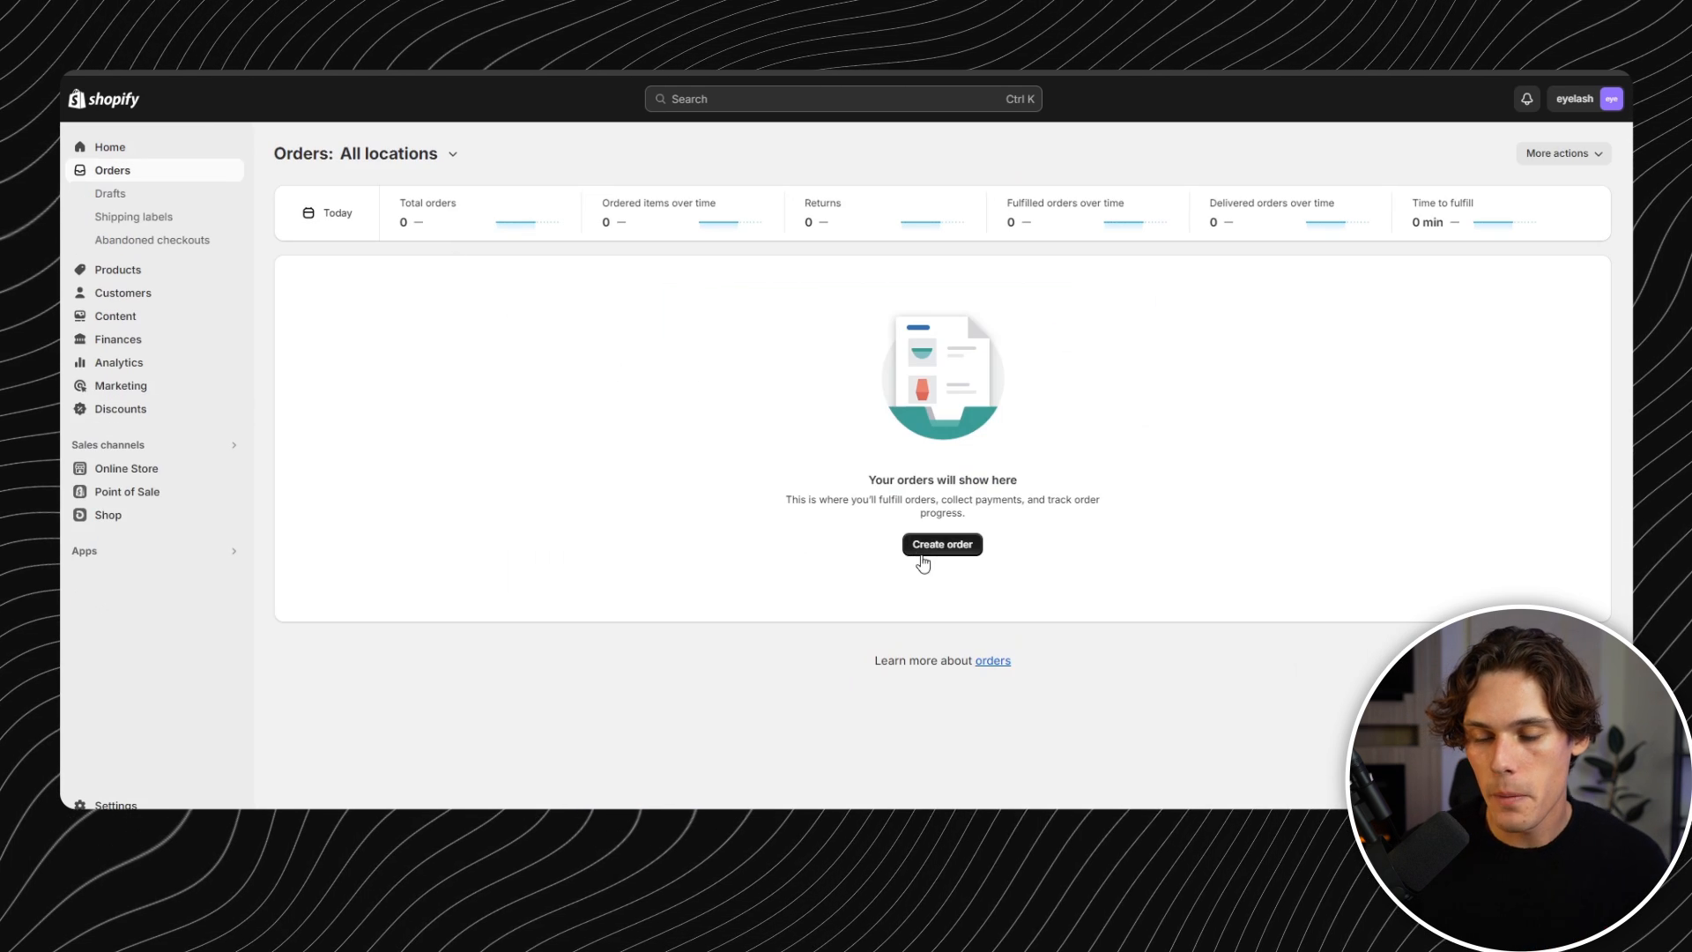
- Create a manual paid Shopify order for one Beauty Bar - Heated Eyelash Curler and inspect its order page
left_click(923, 550)
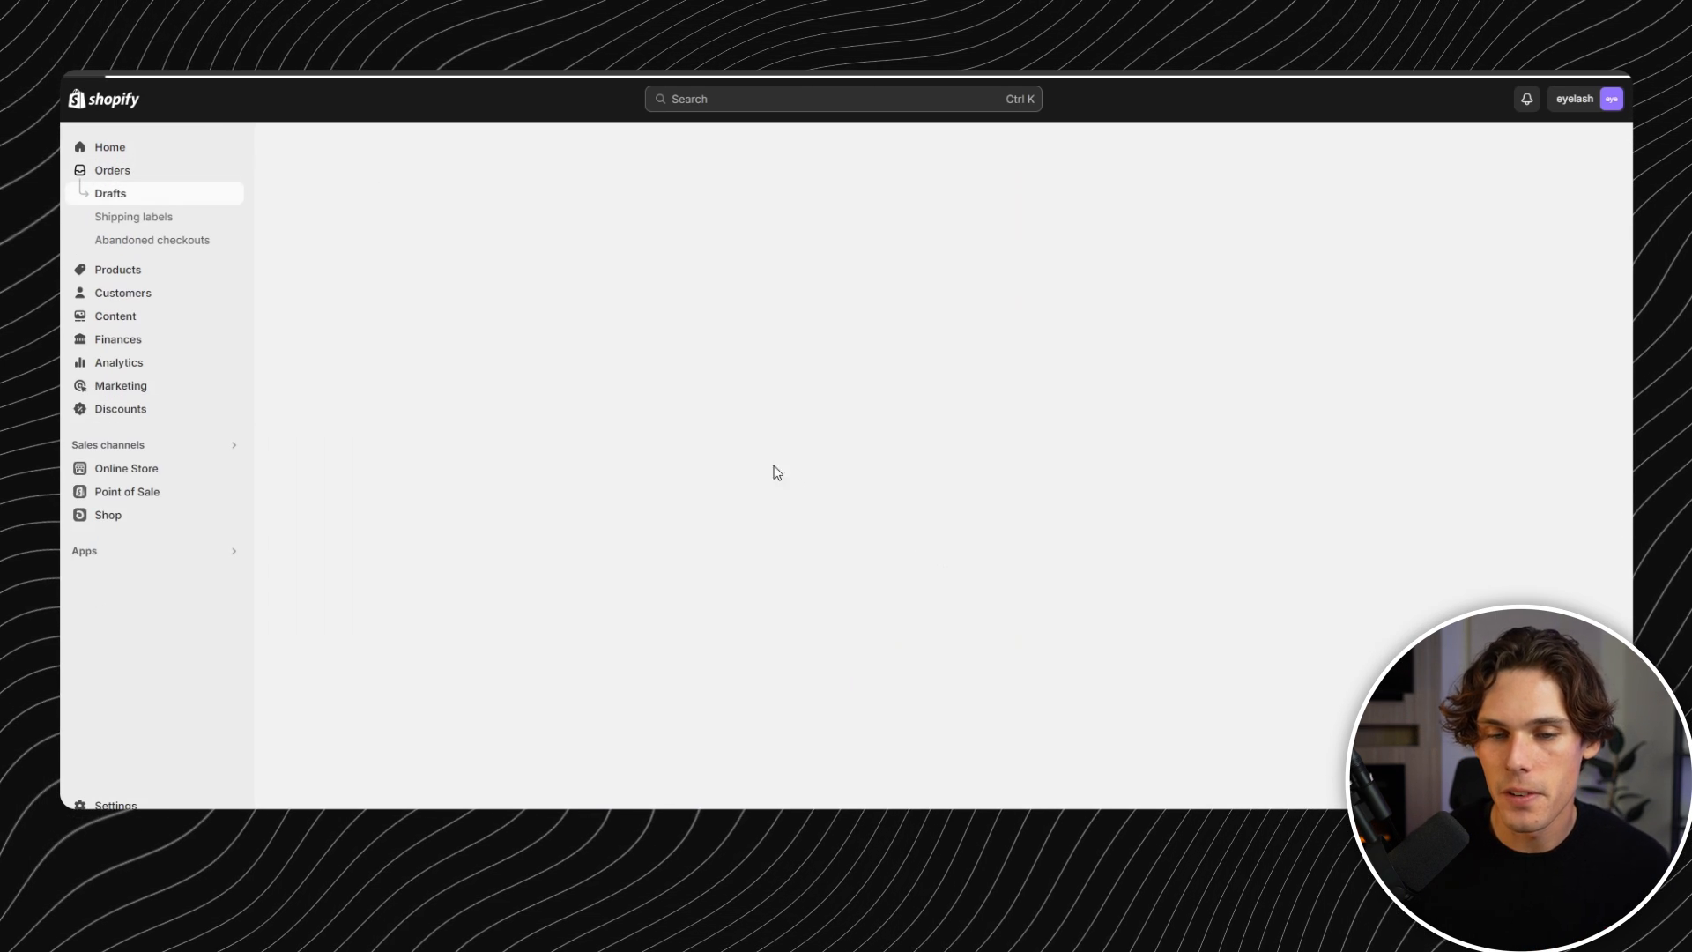
left_click(674, 234)
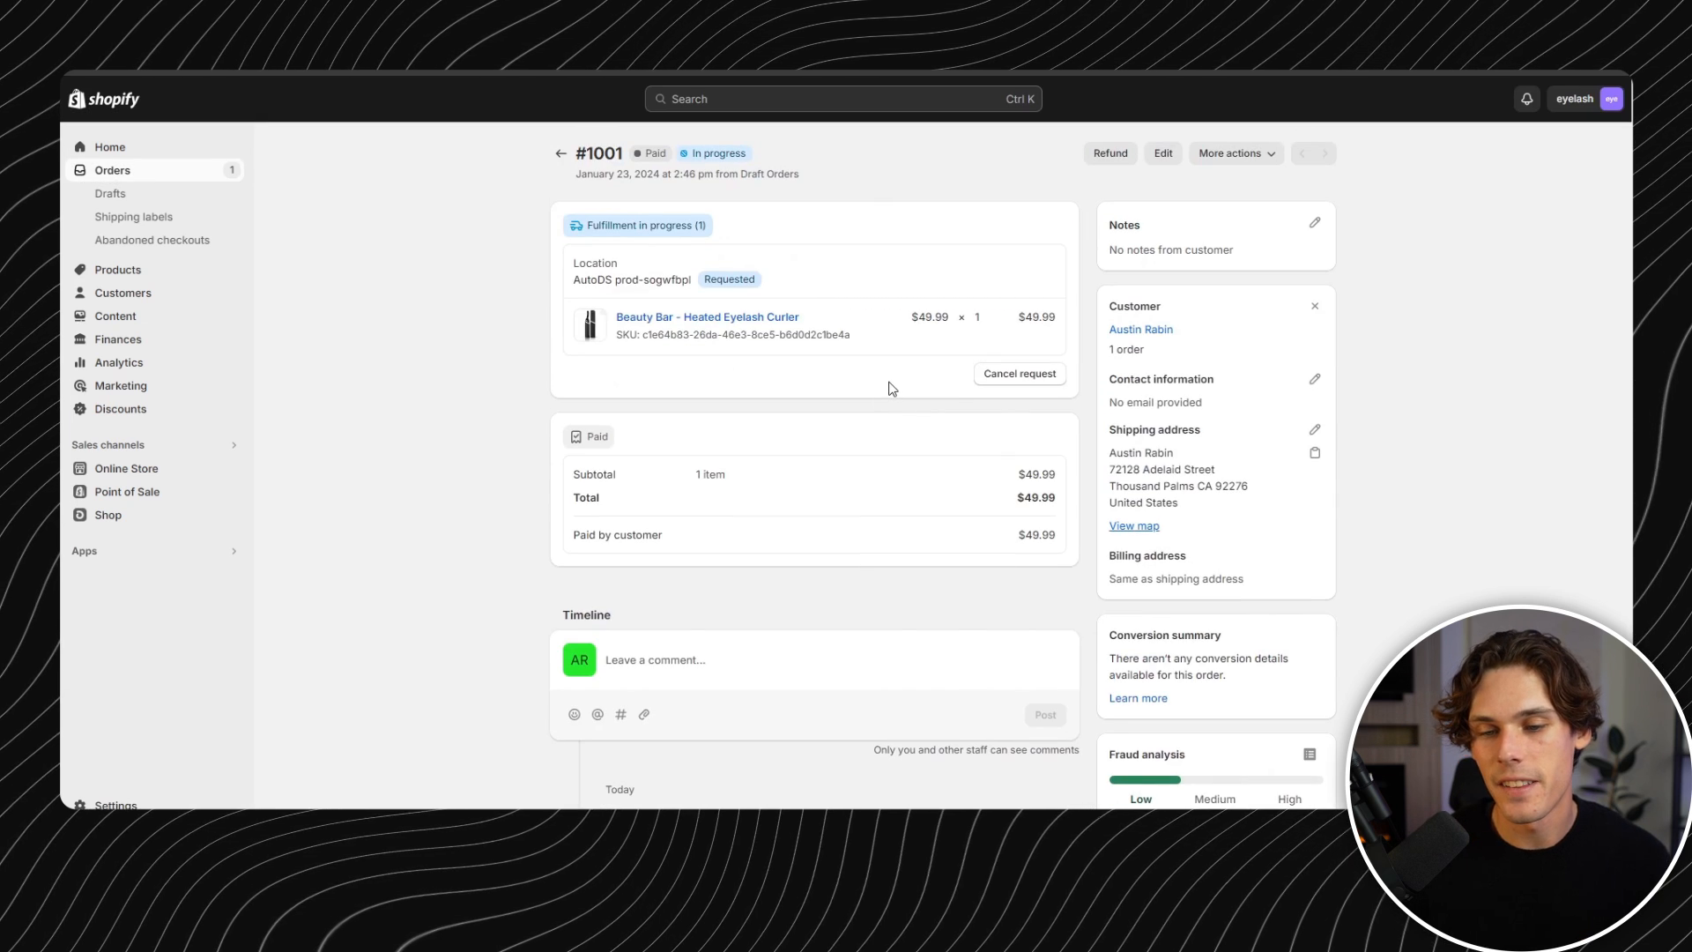
left_click_drag(586, 155, 615, 155)
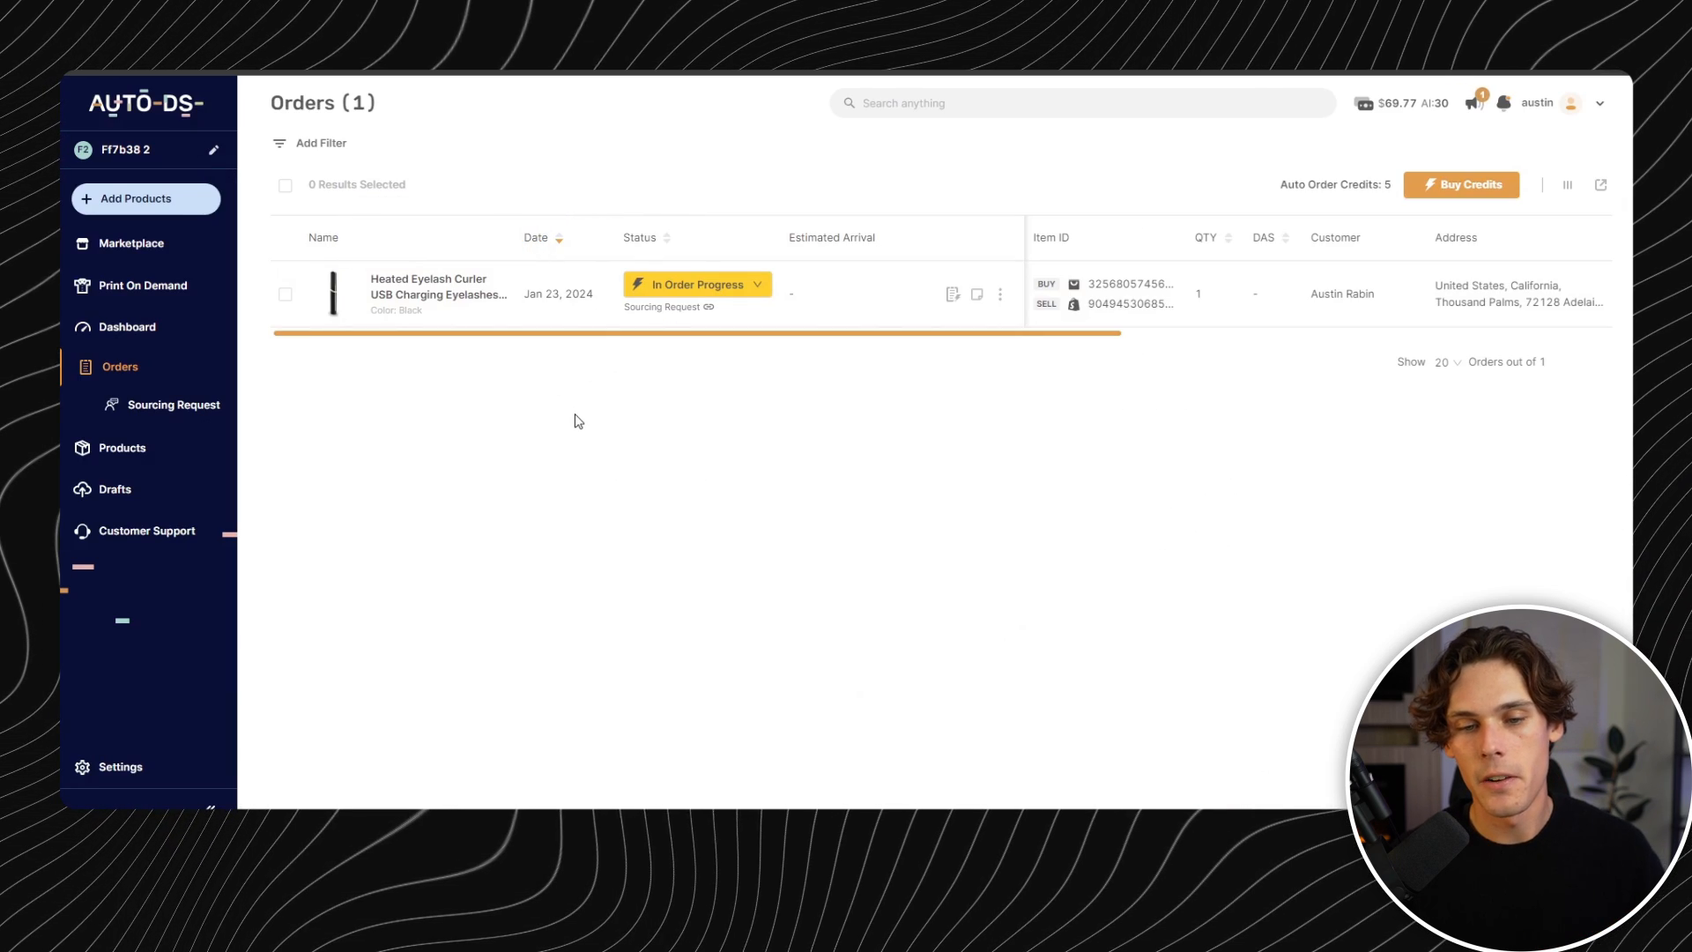
- Switch to AutoDS and check the available status options for the heated eyelash curler order
left_click(696, 285)
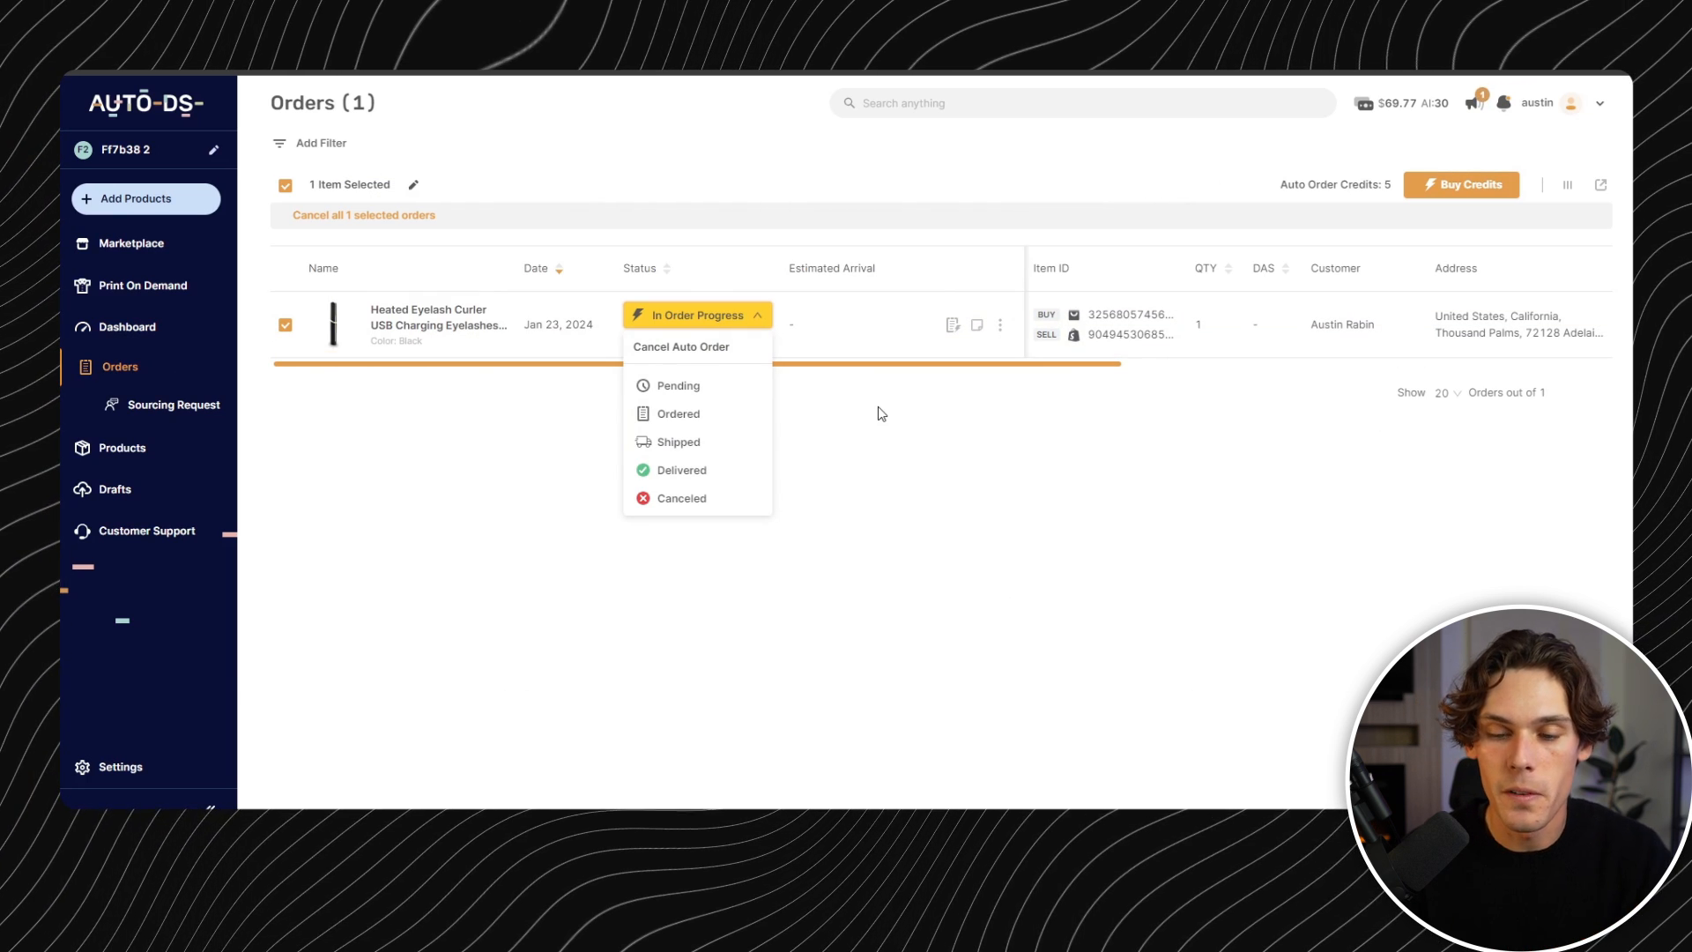
left_click(917, 510)
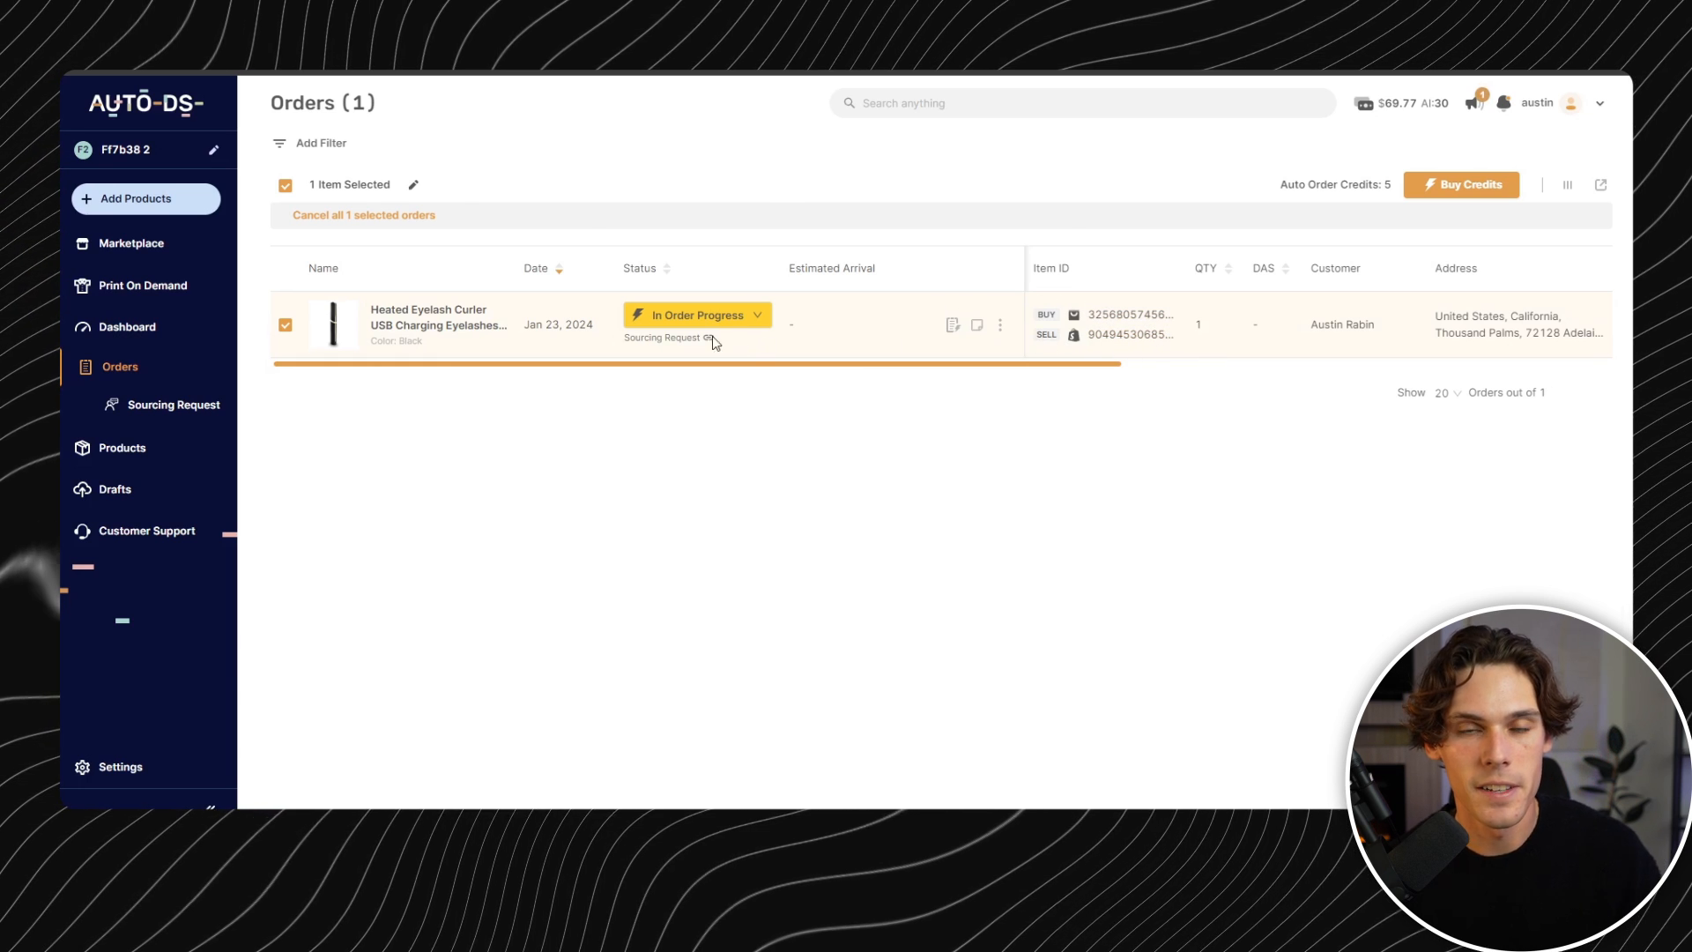
- Review the account details, payment methods and order settings for a new AutoDS buyer account, and close the form without adding it
left_click(132, 763)
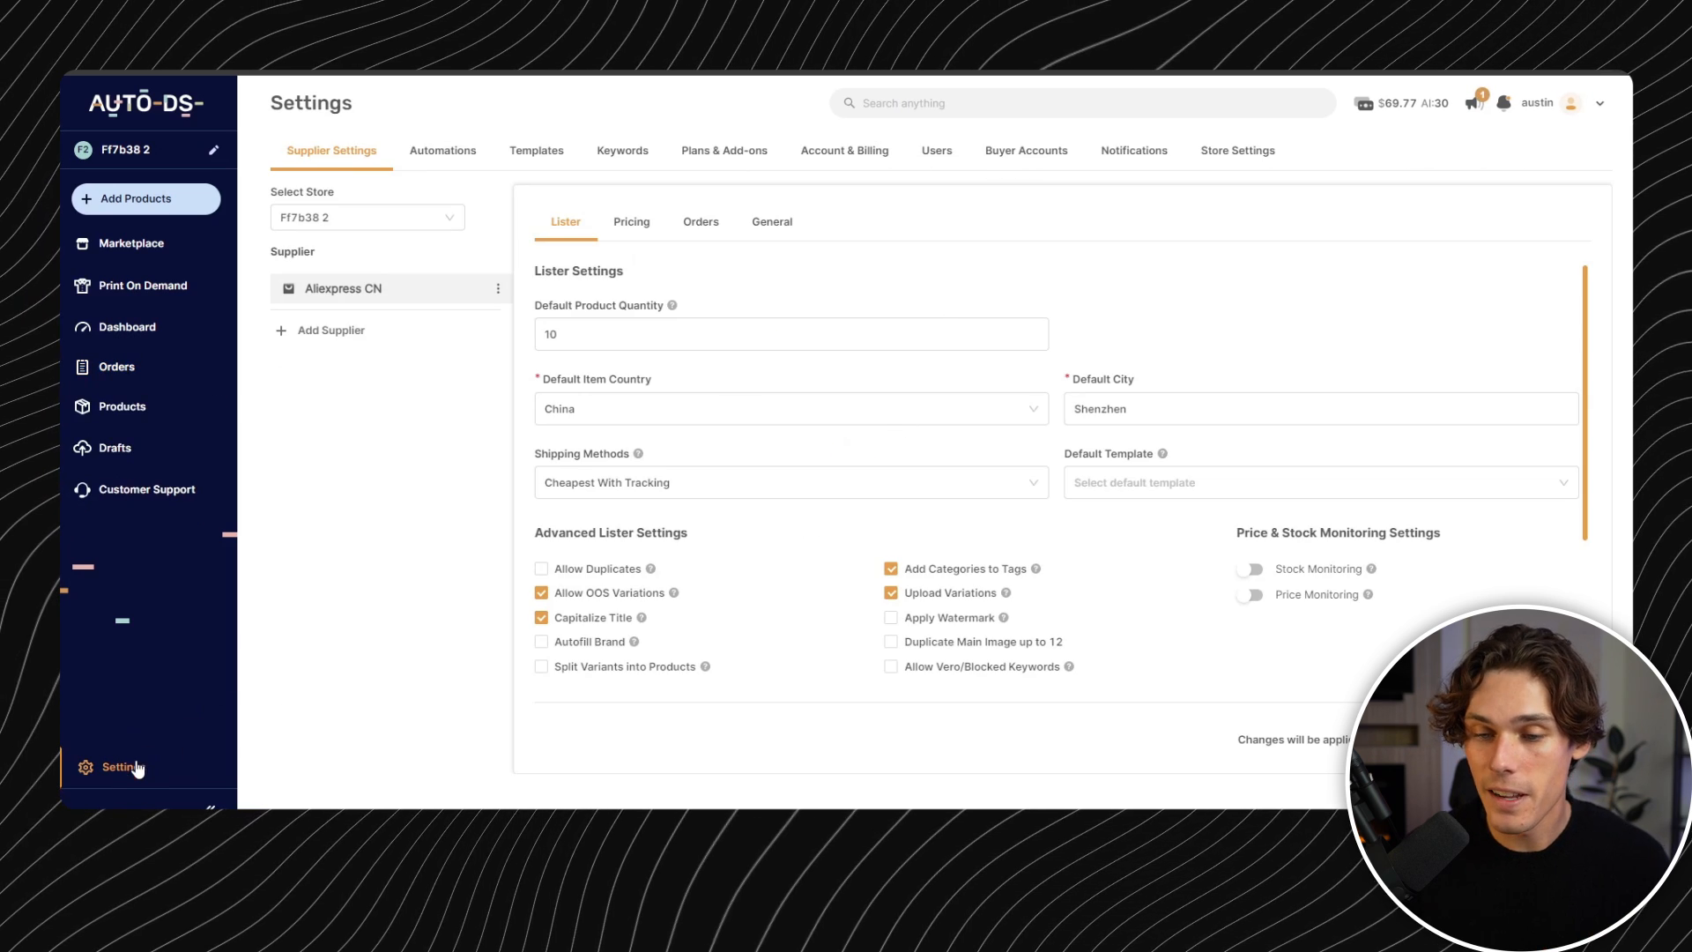
left_click(1025, 151)
left_click(964, 577)
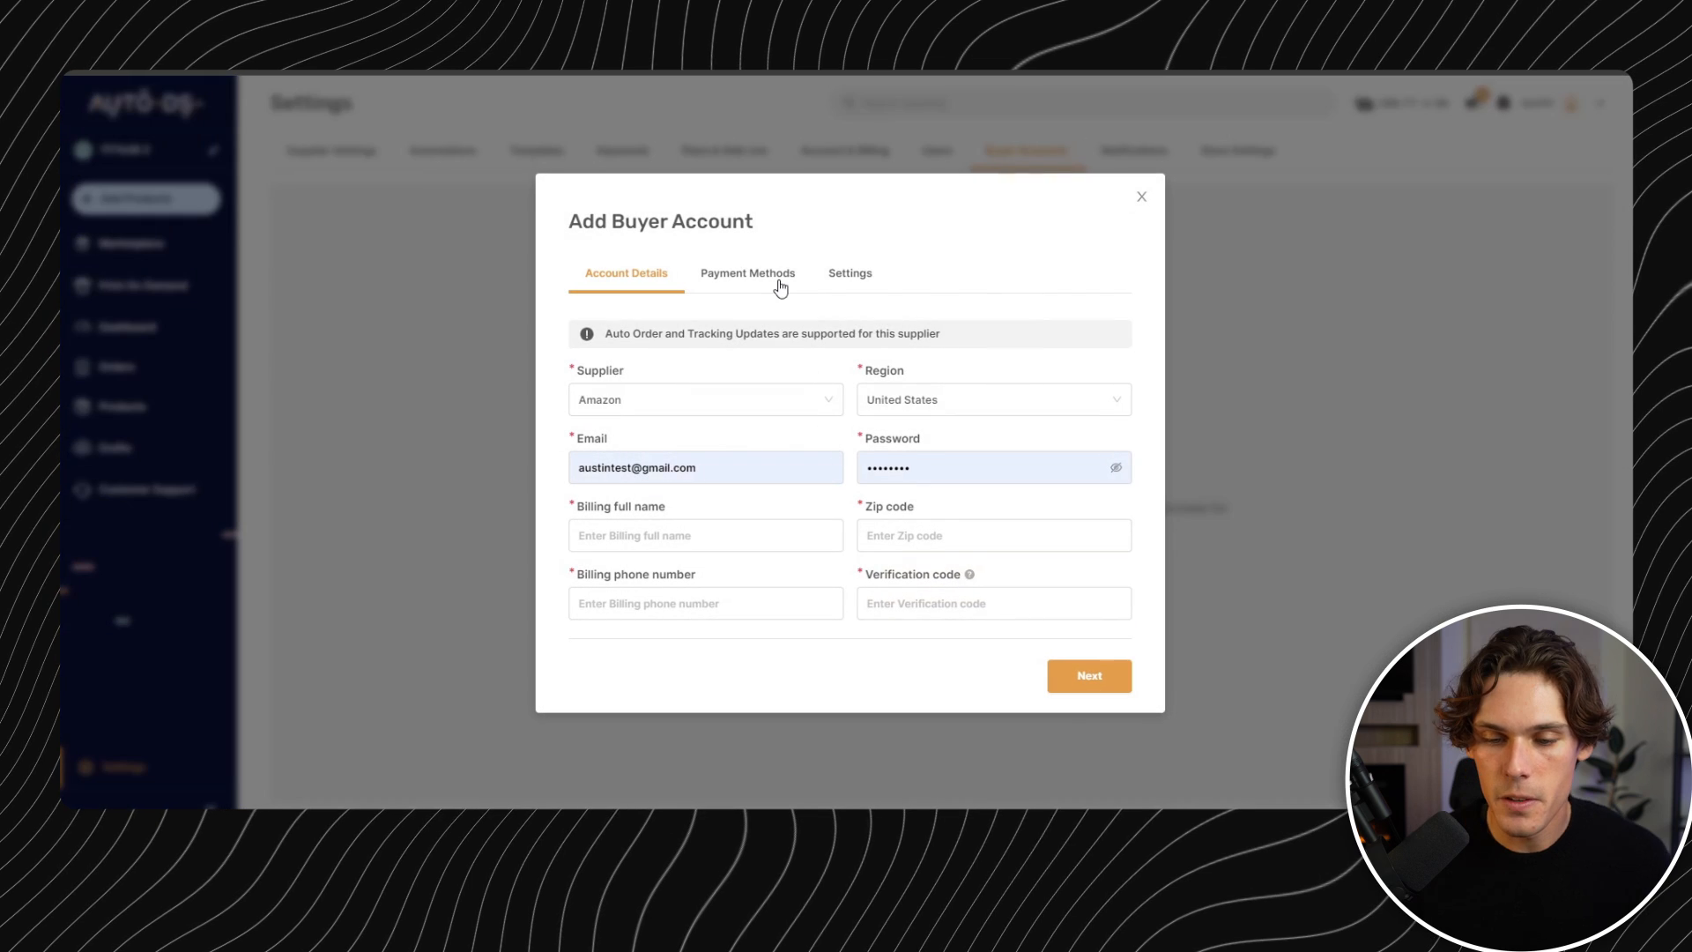
left_click(781, 285)
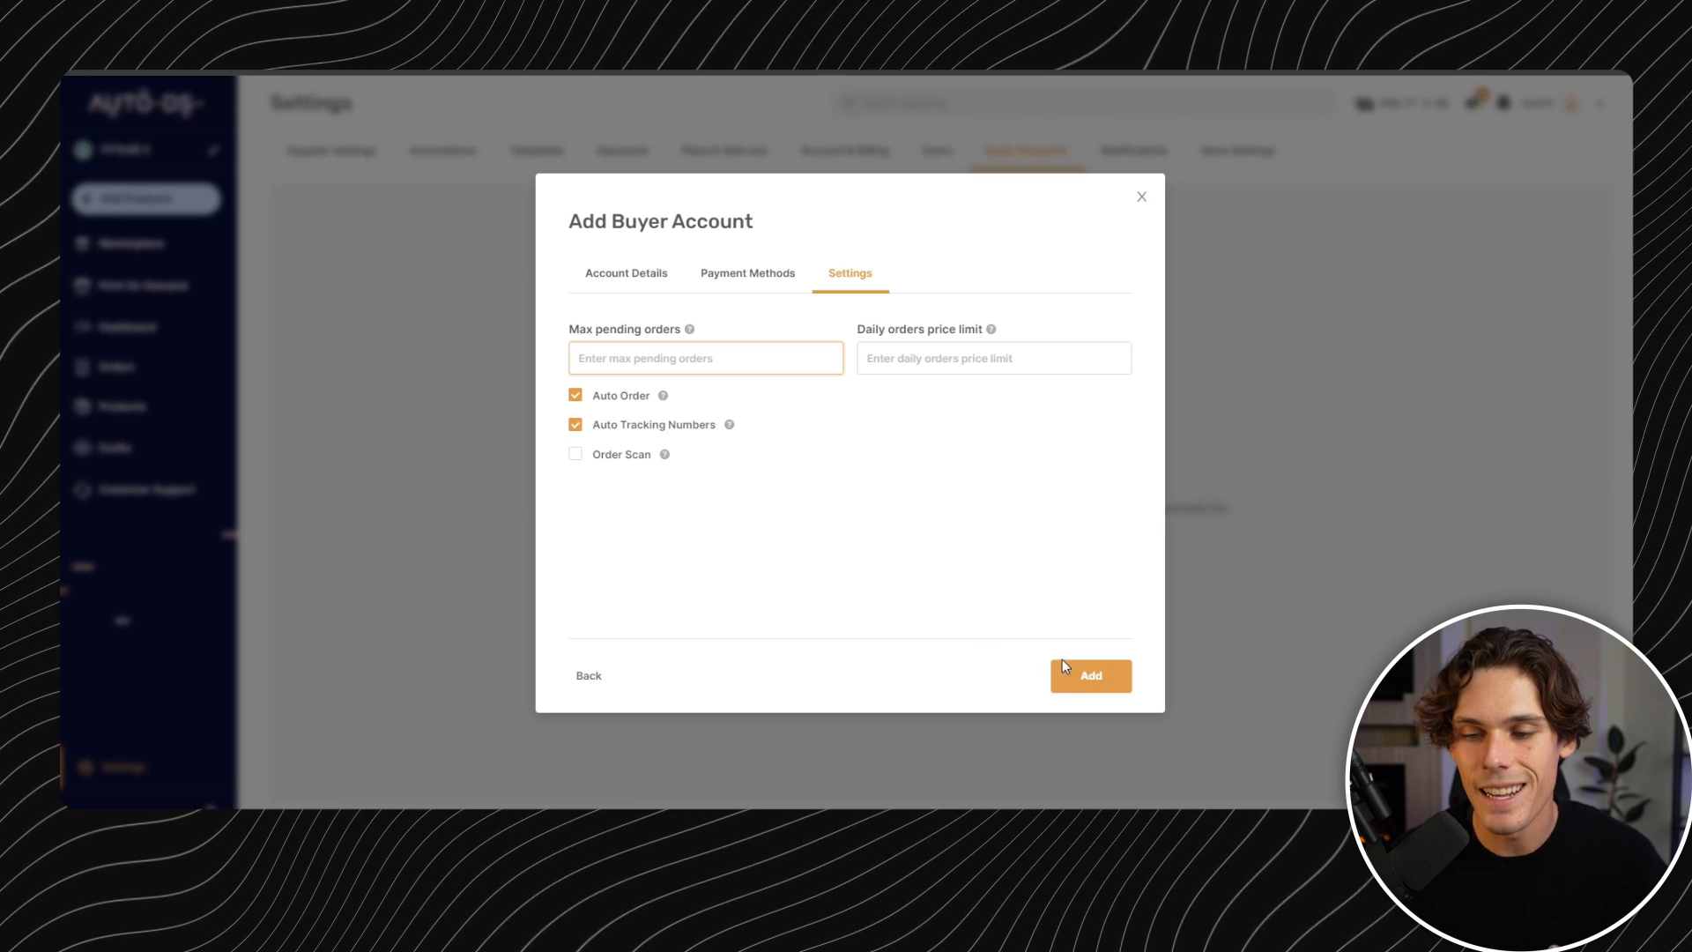
left_click(1142, 199)
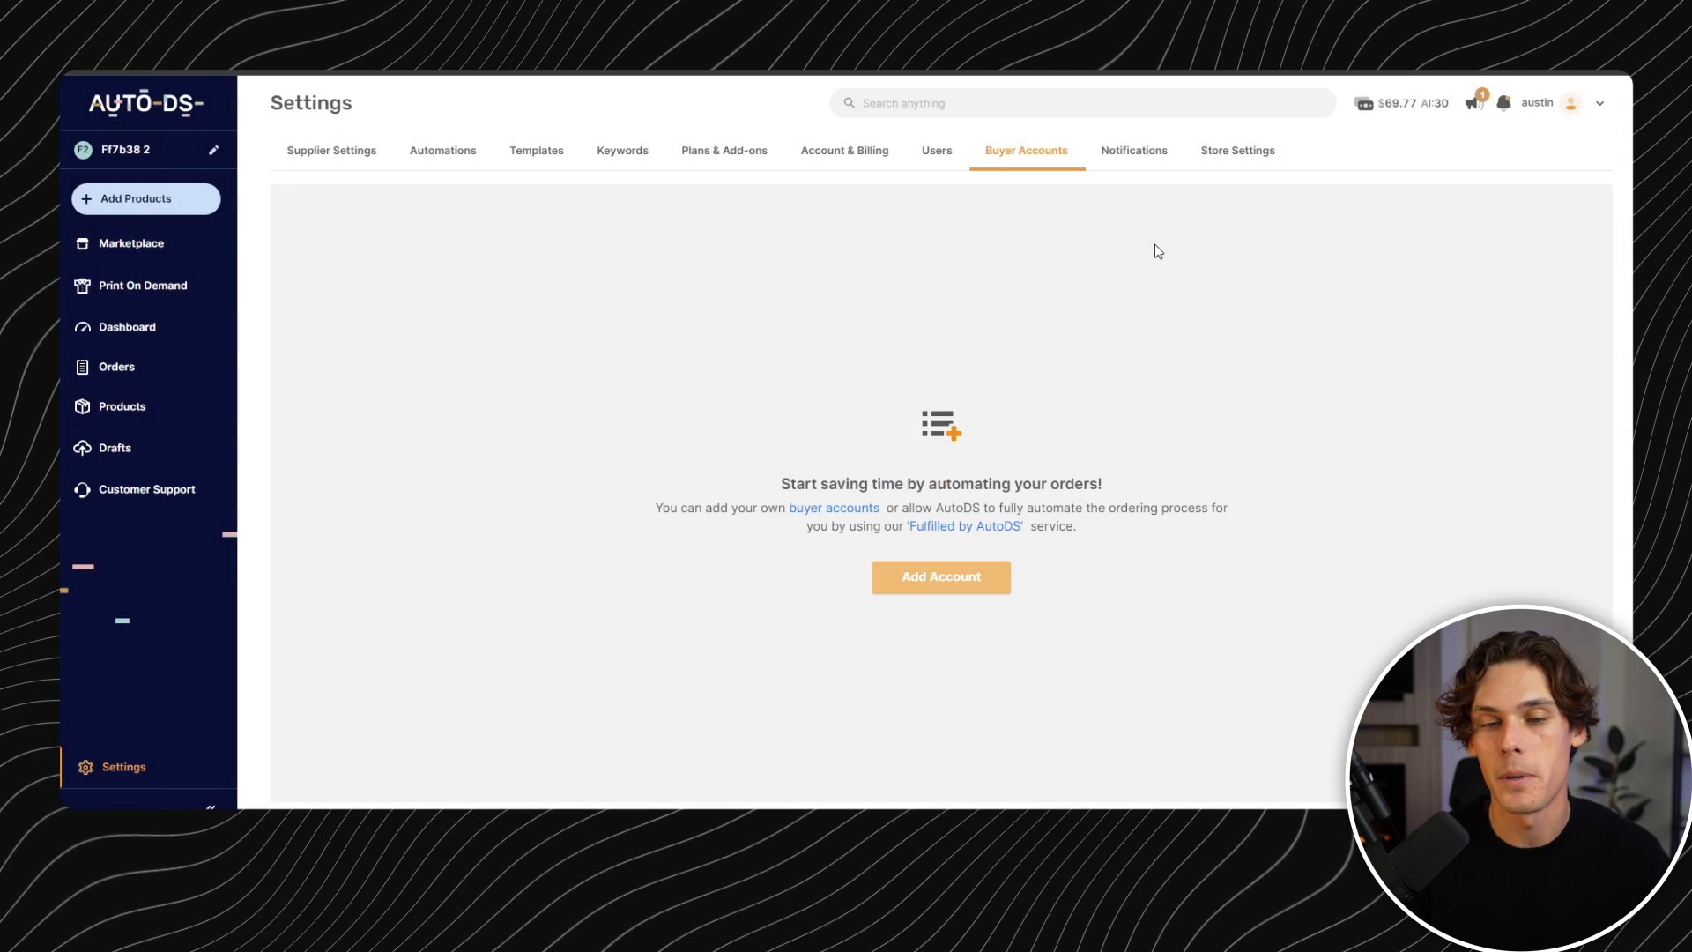